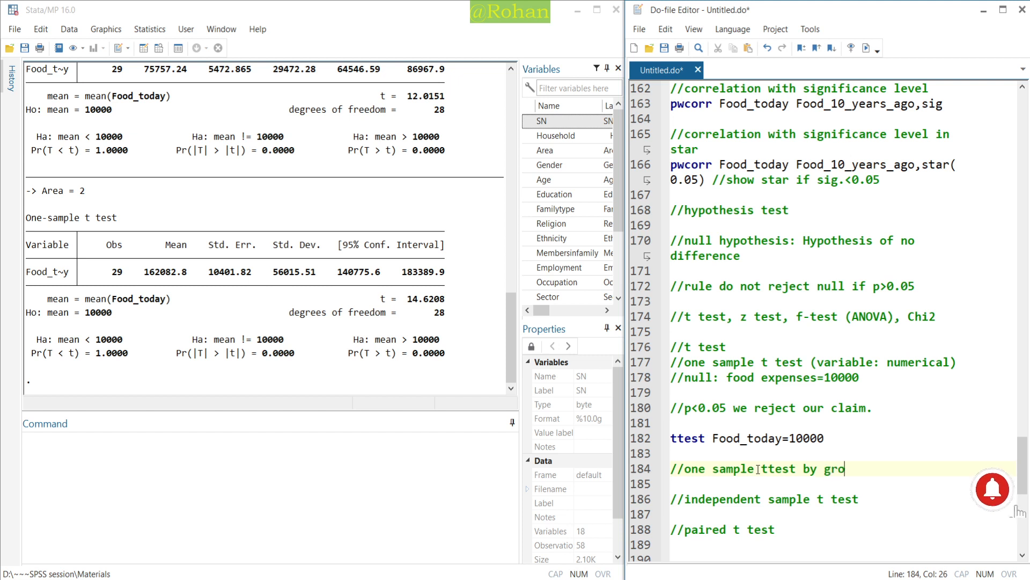
Step: Below the "one sample ttest by group" comment, start a command line with the prefix "by Area,sort:"
key("Return")
key("Return")
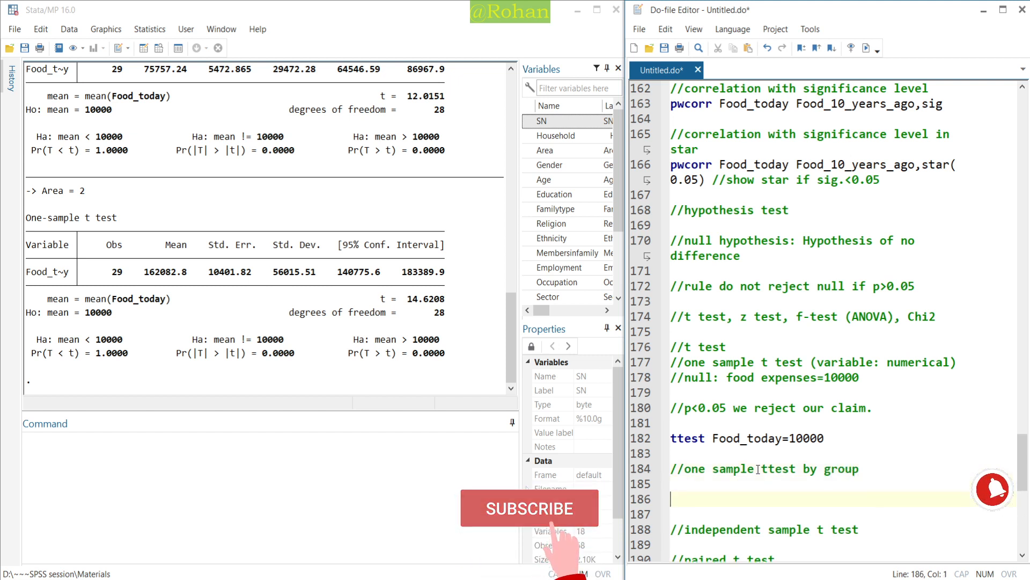
type("bysort")
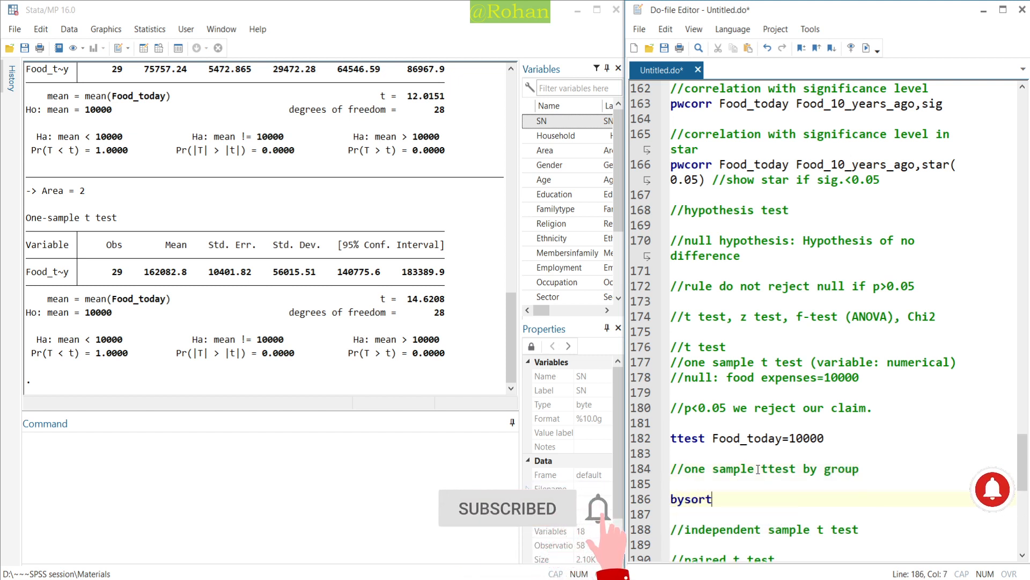
scroll(66, 201, "up", 4)
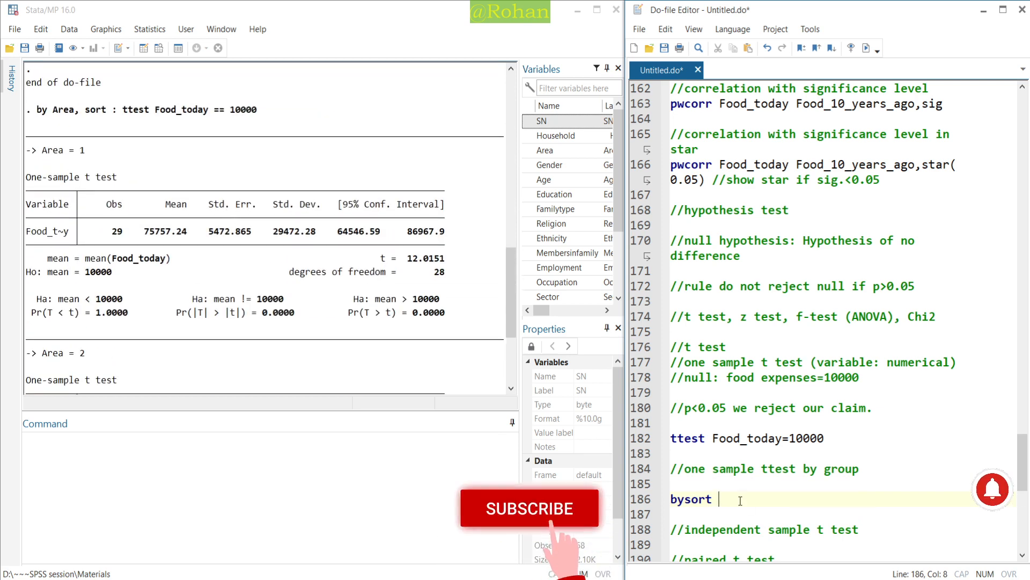
key("ctrl+BackSpace")
type("by a")
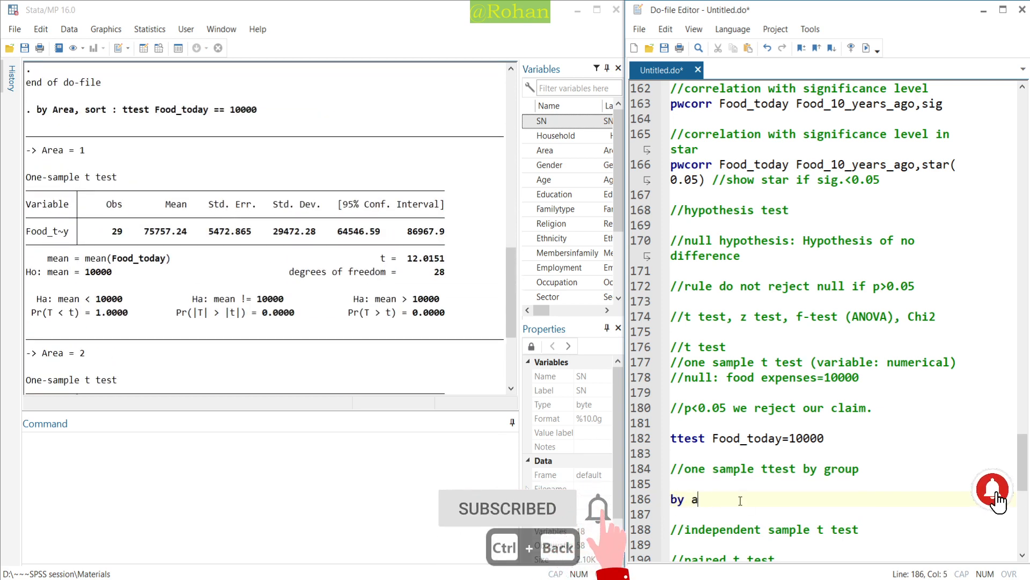
key("BackSpace")
type("Area,")
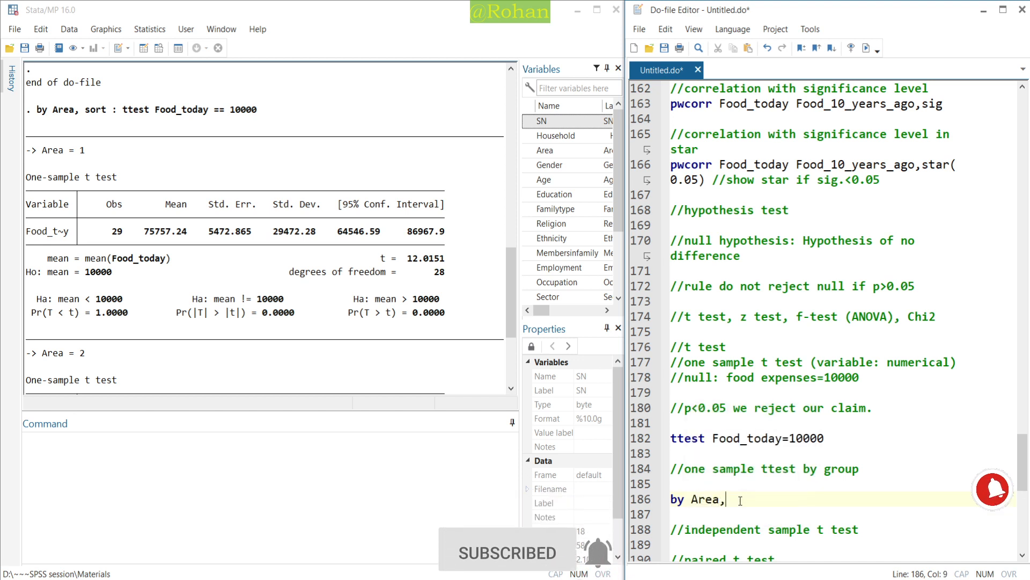
type(",sort:")
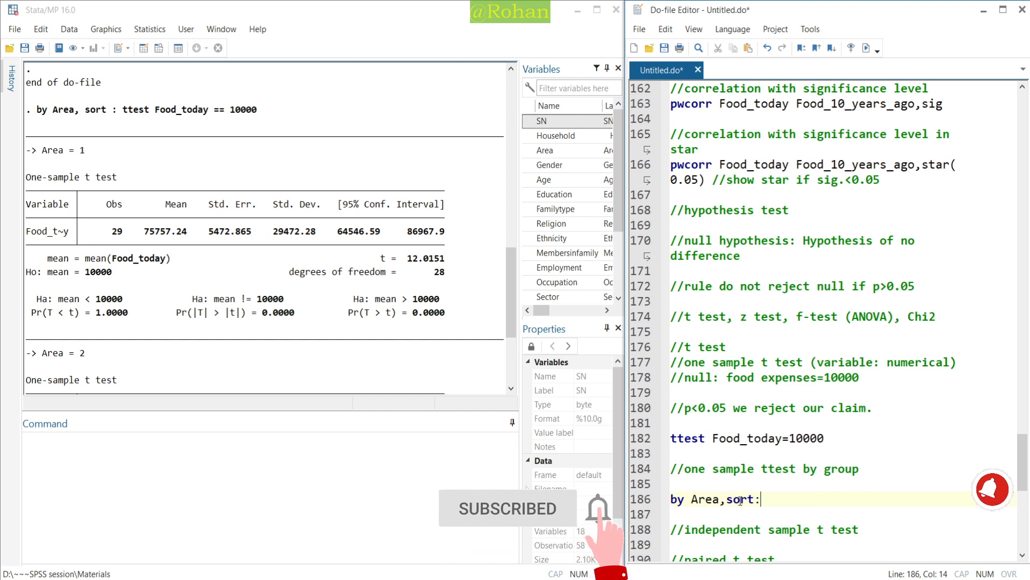
Step: Copy "ttest Food_today == 10000" from the executed command in the results and append it to the "by Area,sort:" line
left_click_drag(122, 110, 256, 110)
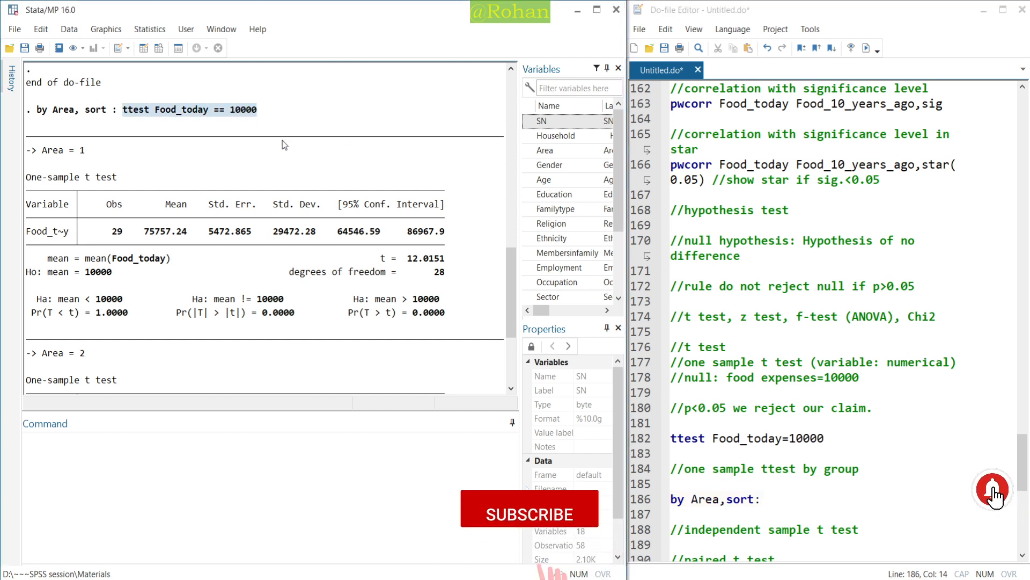
key("ctrl+c")
left_click(783, 499)
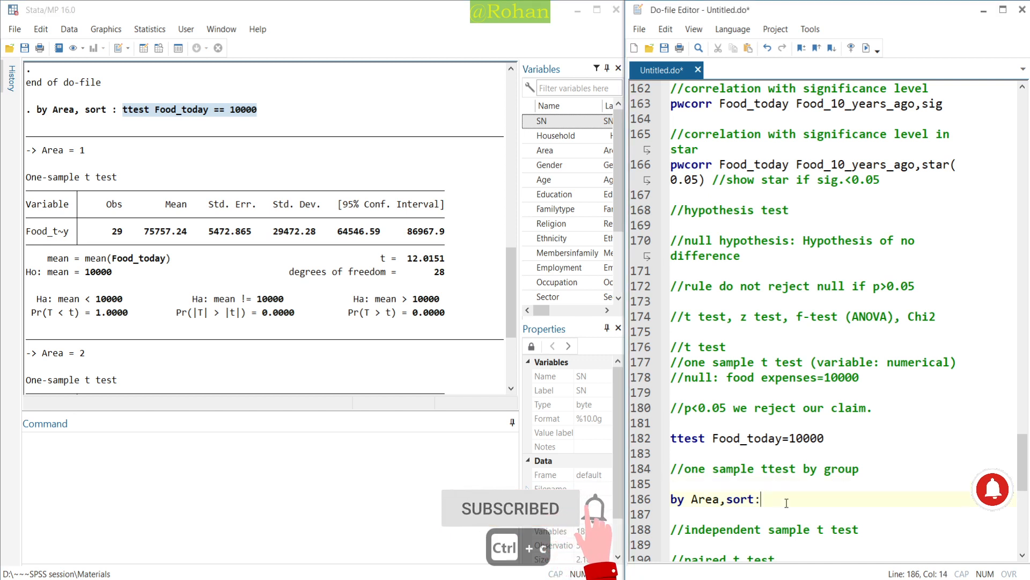
key("ctrl+v")
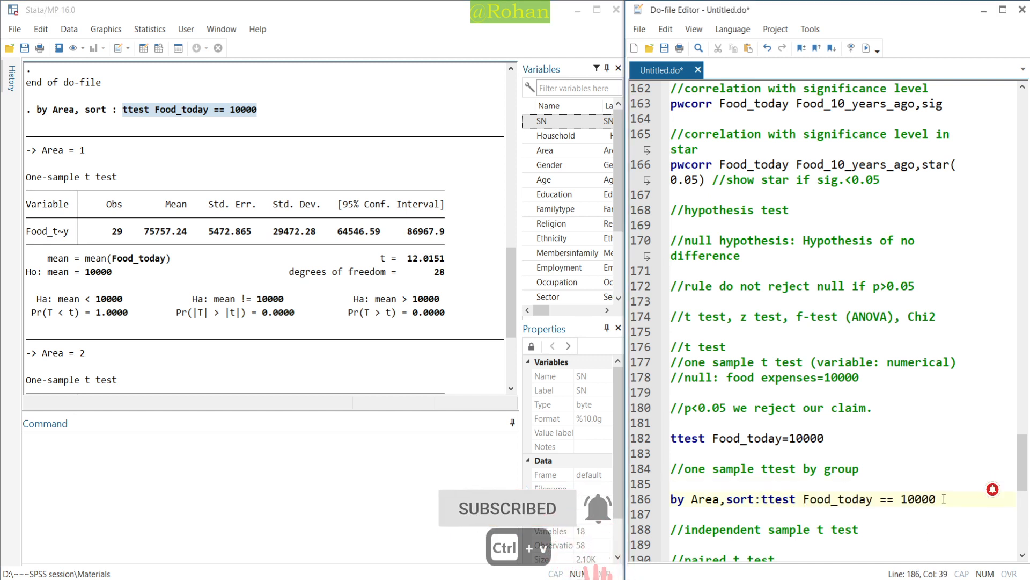
Step: Under the independent sample t test heading, add the comment "//null: there is no difference between food expenses in sudal and koteshwor."
scroll(909, 500, "down", 1)
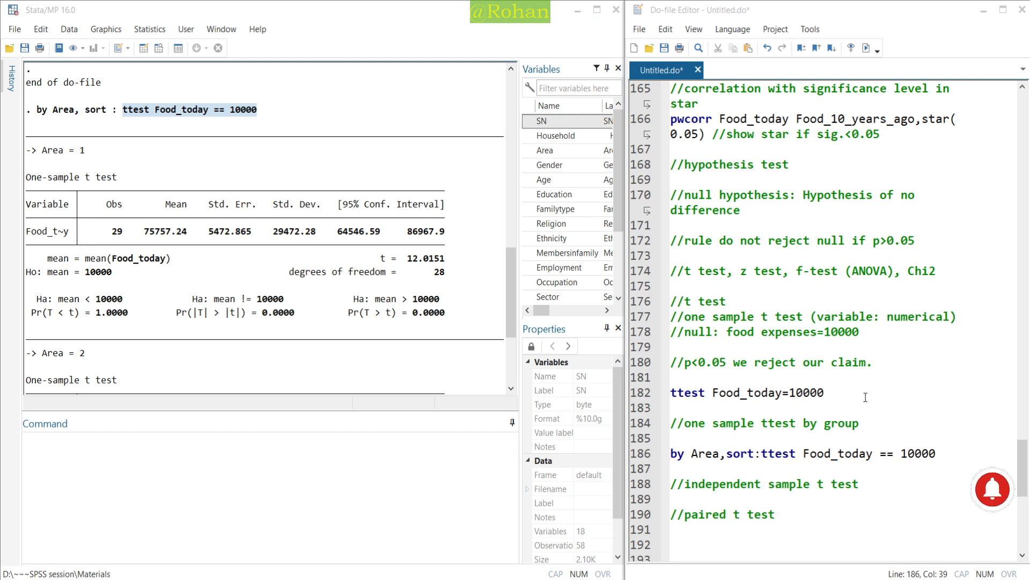
left_click(877, 488)
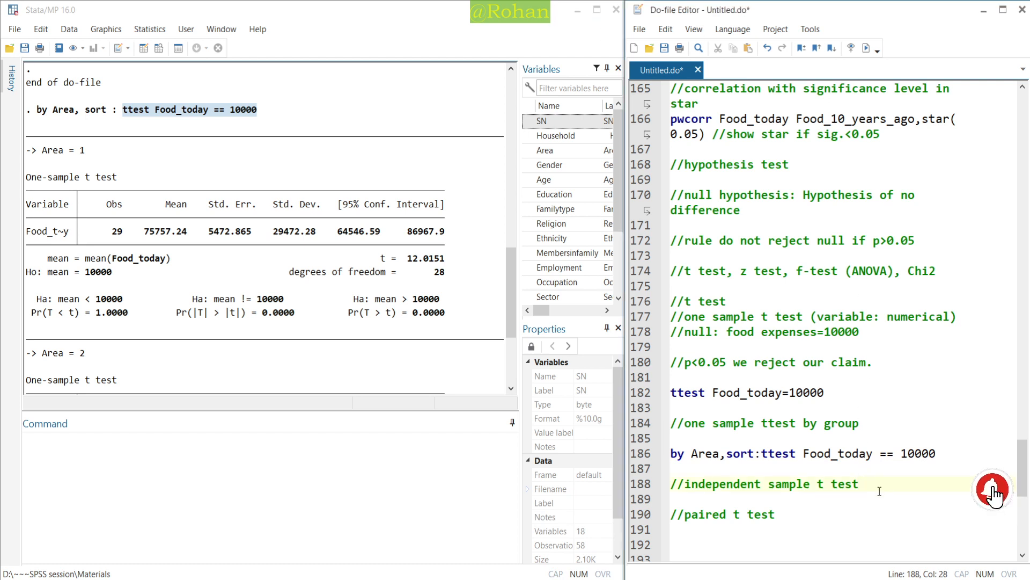
key("Return")
key("Return")
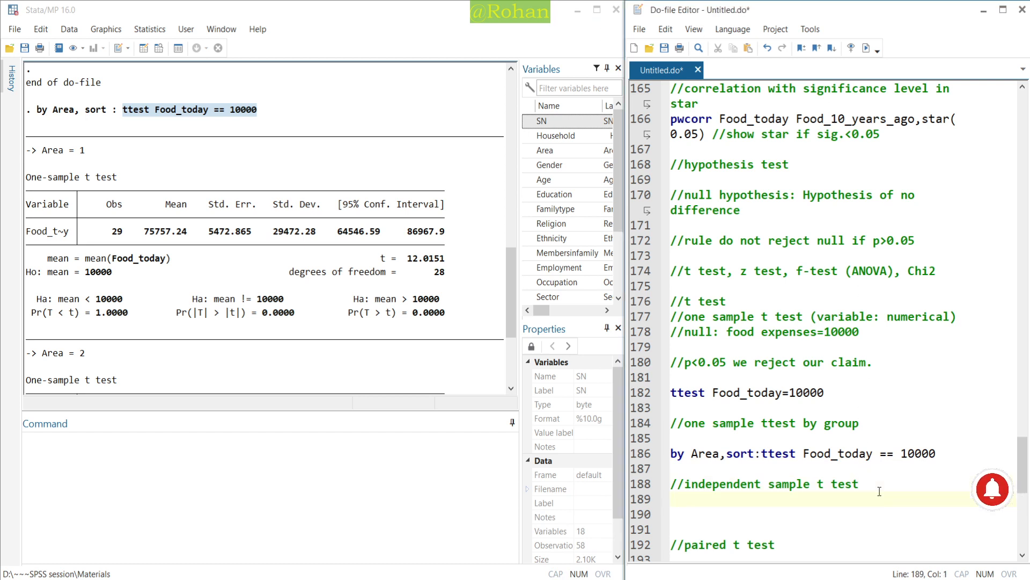
scroll(880, 491, "down", 2)
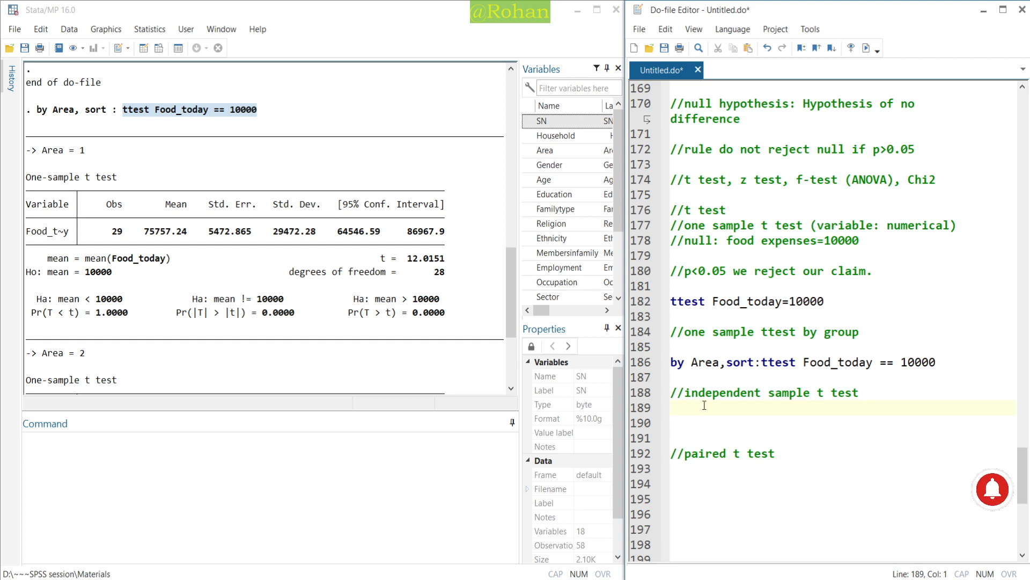
type("//null: there is no difference bwe")
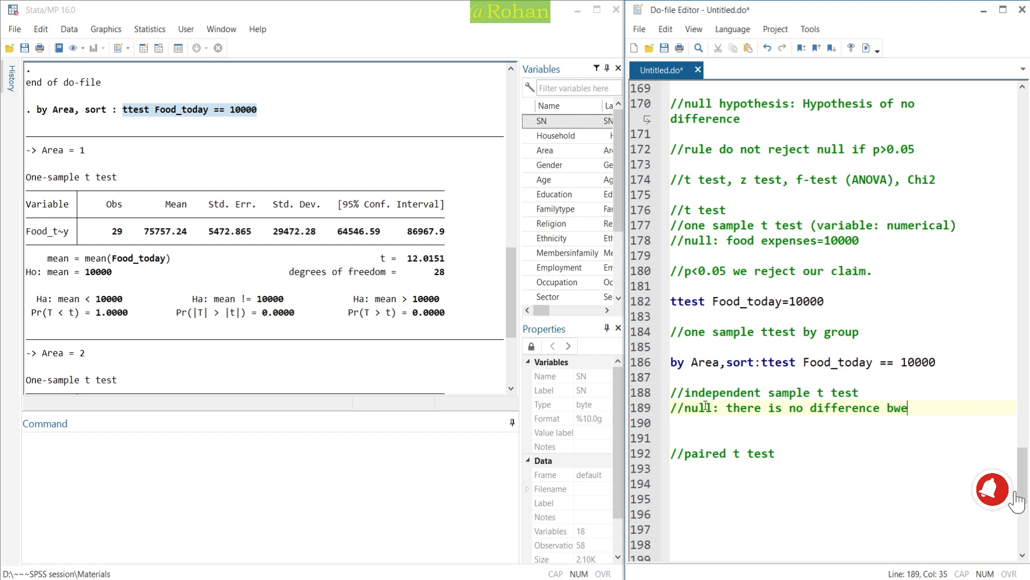
key("BackSpace")
type("e")
key("BackSpace")
key("BackSpace")
type("etween fo")
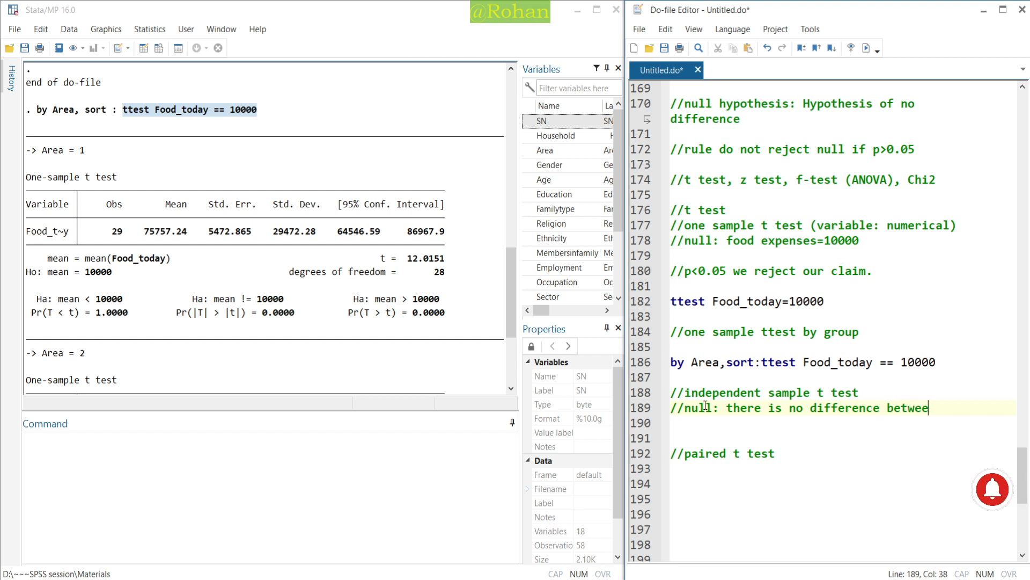
type("od ")
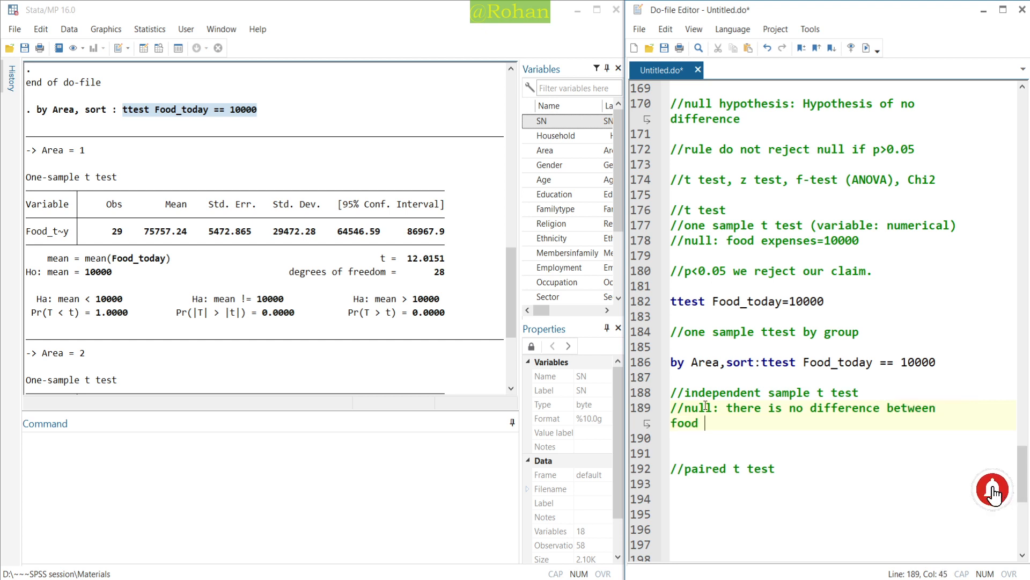
type("expnnses")
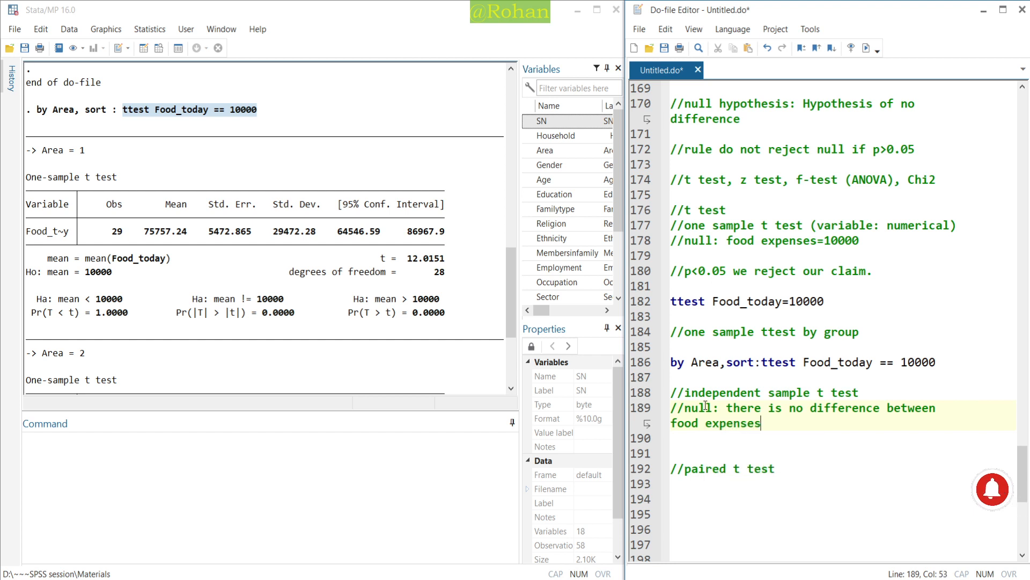
type(" in sudal and ko")
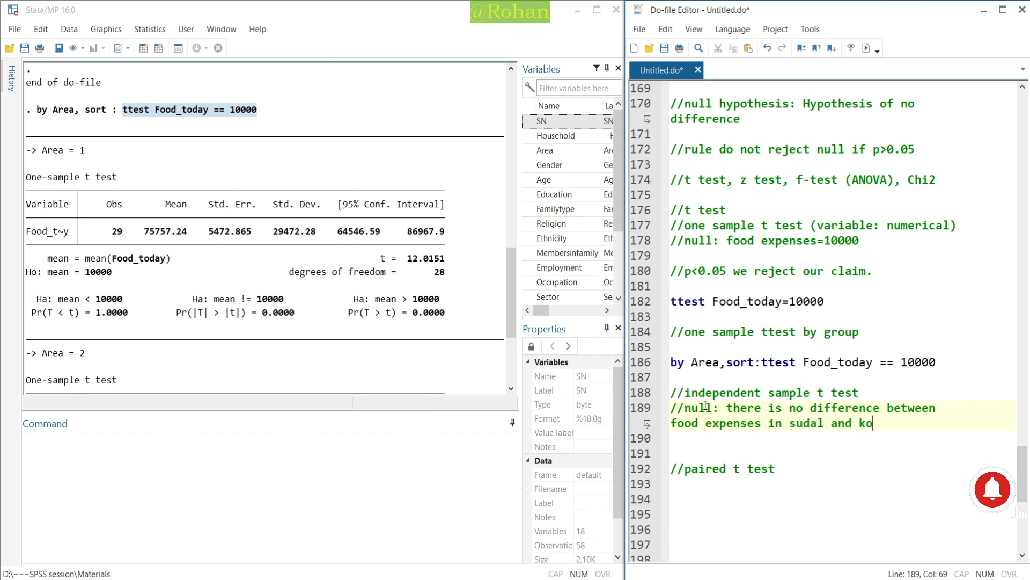
type("teswhor")
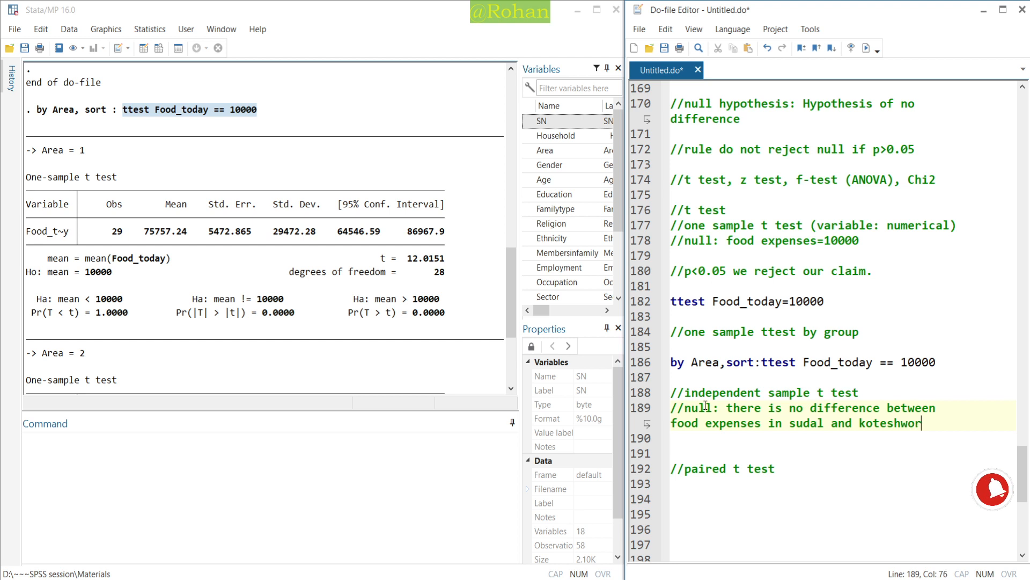
type(".")
Step: Add the comment "//numerical variable and categorical" on the line below the null hypothesis
key("Return")
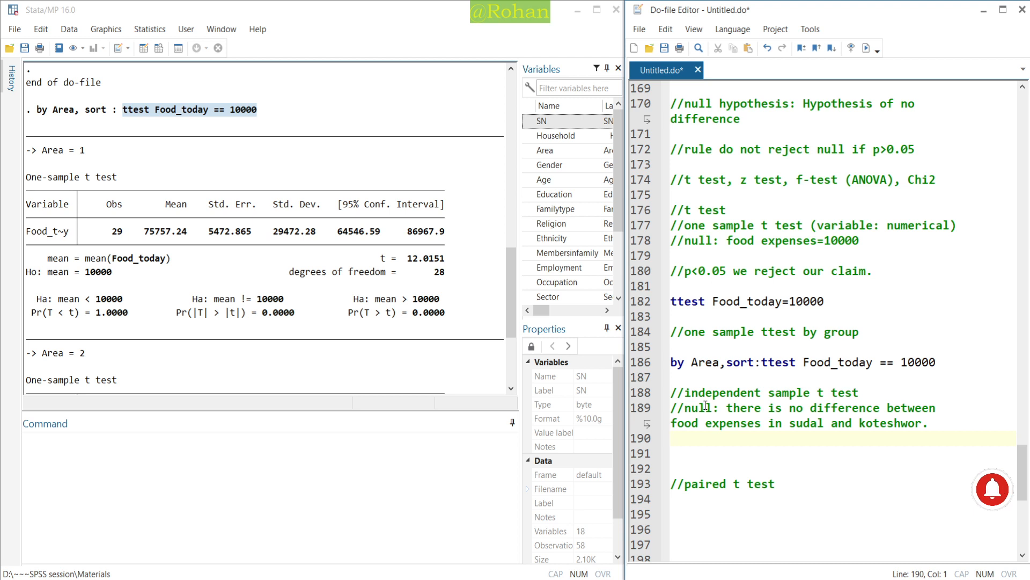
type("//numberic")
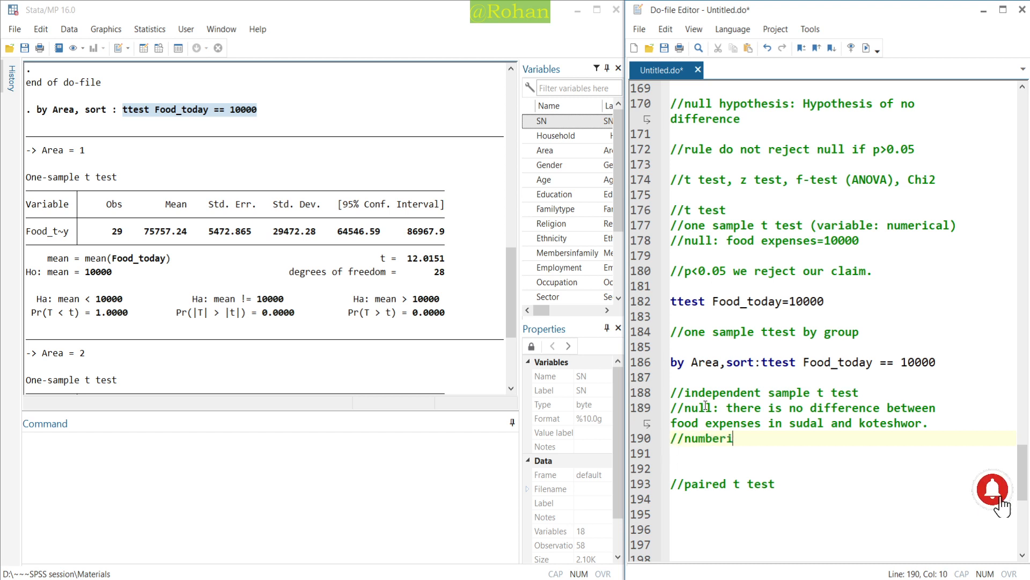
key("BackSpace")
key("BackSpace")
key("BackSpace")
key("BackSpace")
key("BackSpace")
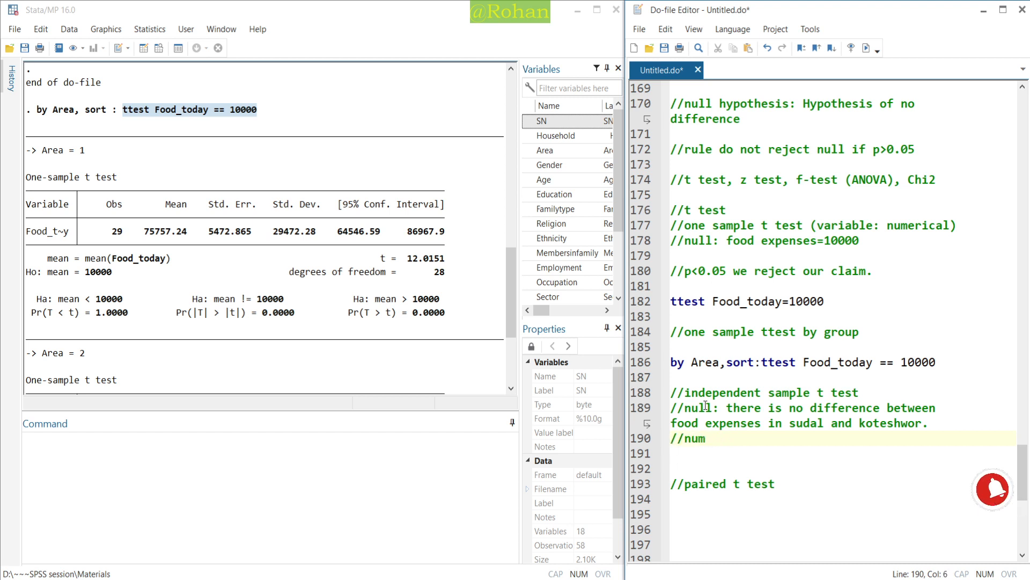
type("ical varia")
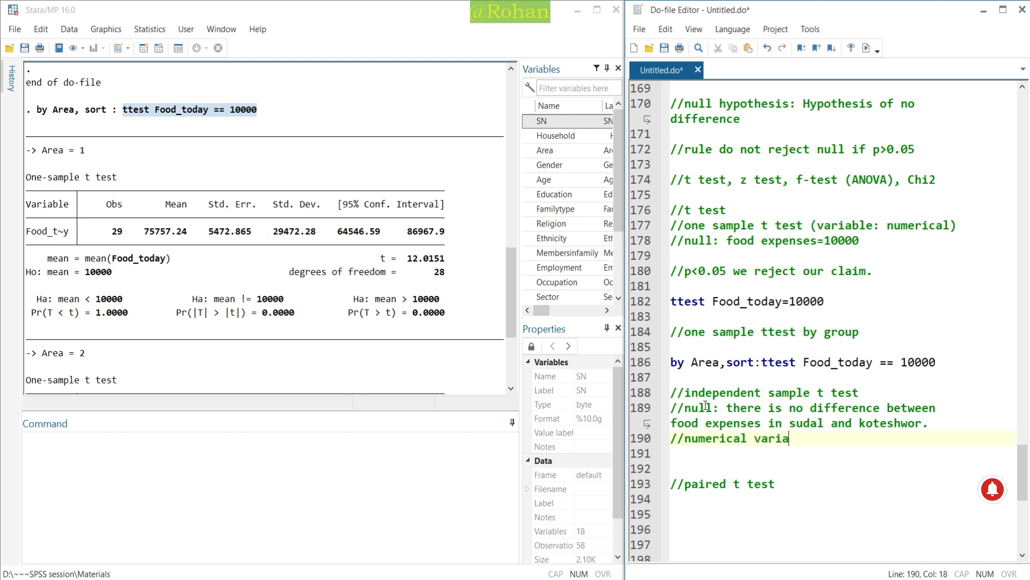
type("ble and ")
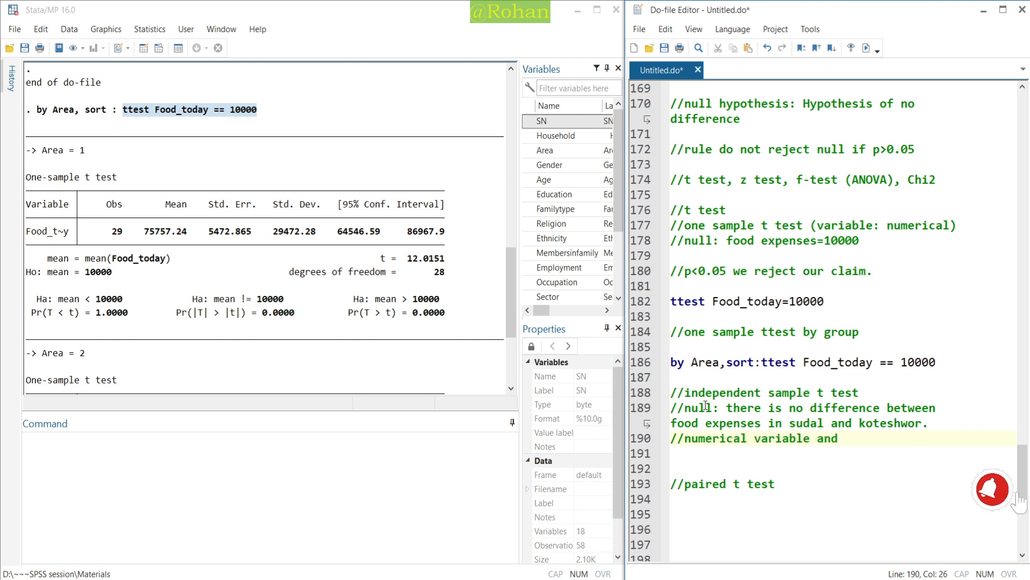
type("cat")
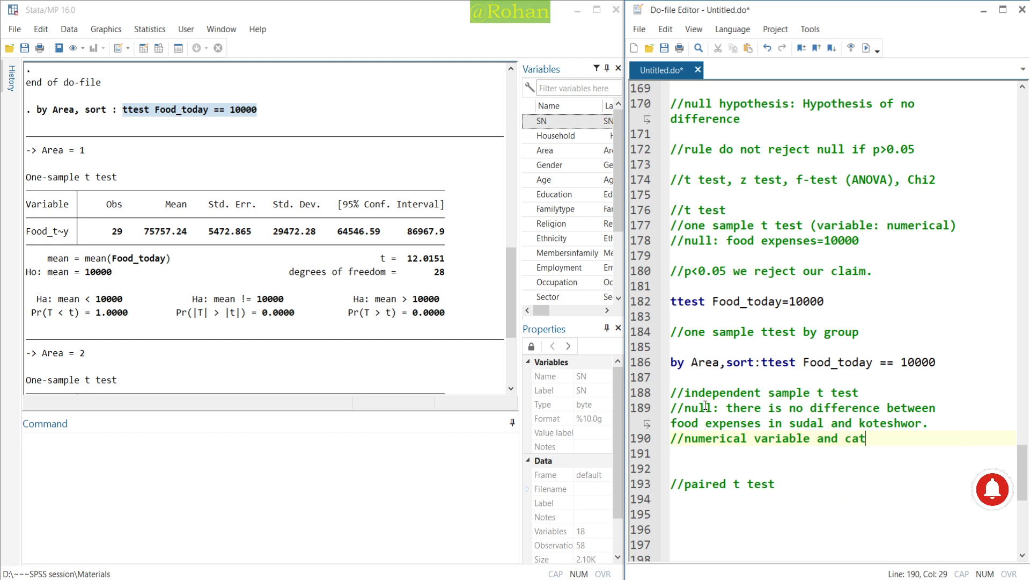
type("egorical")
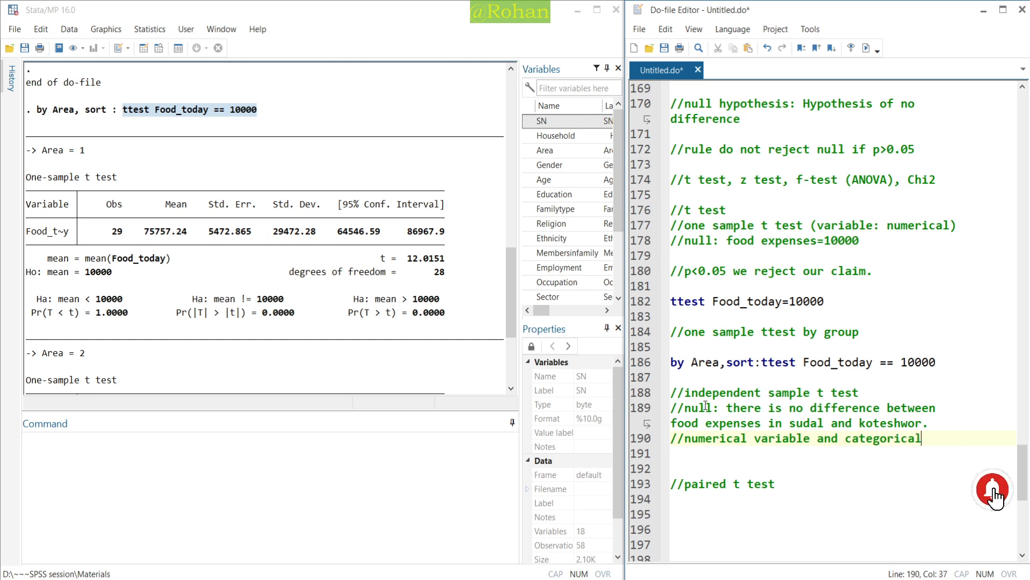
Step: Write the independent sample test command "ttest Food_today,by(Area)" below the comments, leaving a blank line between them
key("Return")
key("Return")
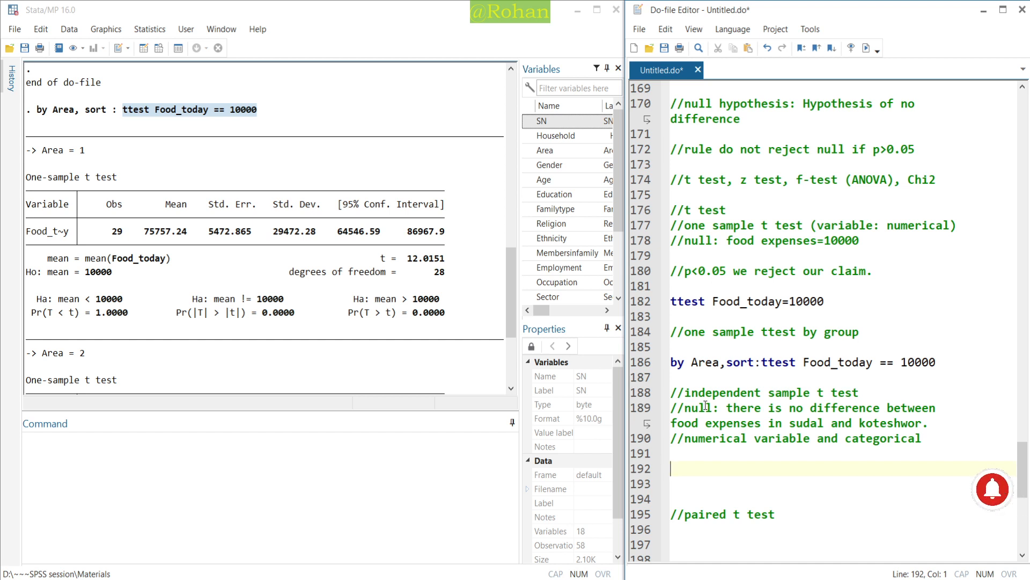
type("tt")
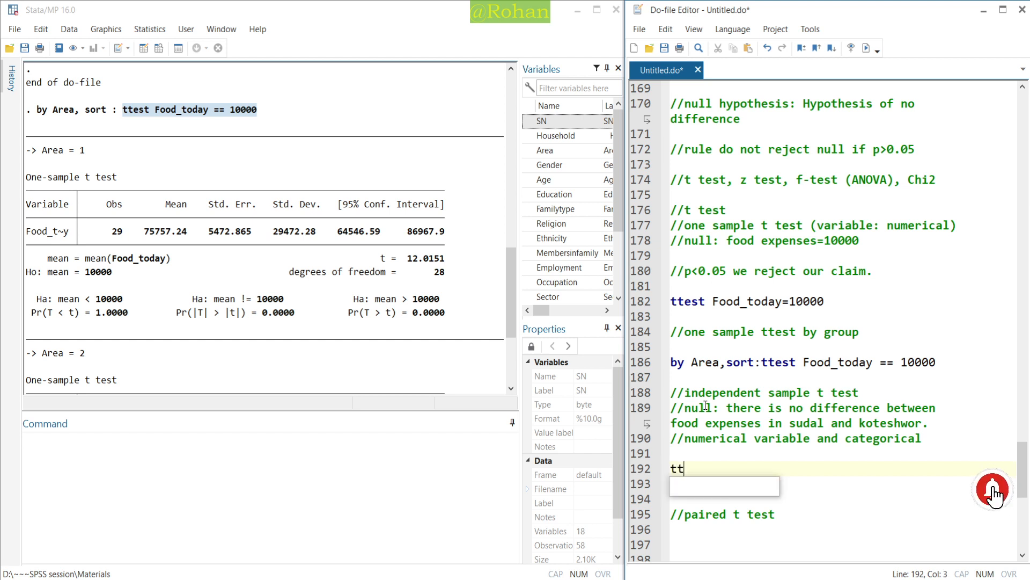
type("est ")
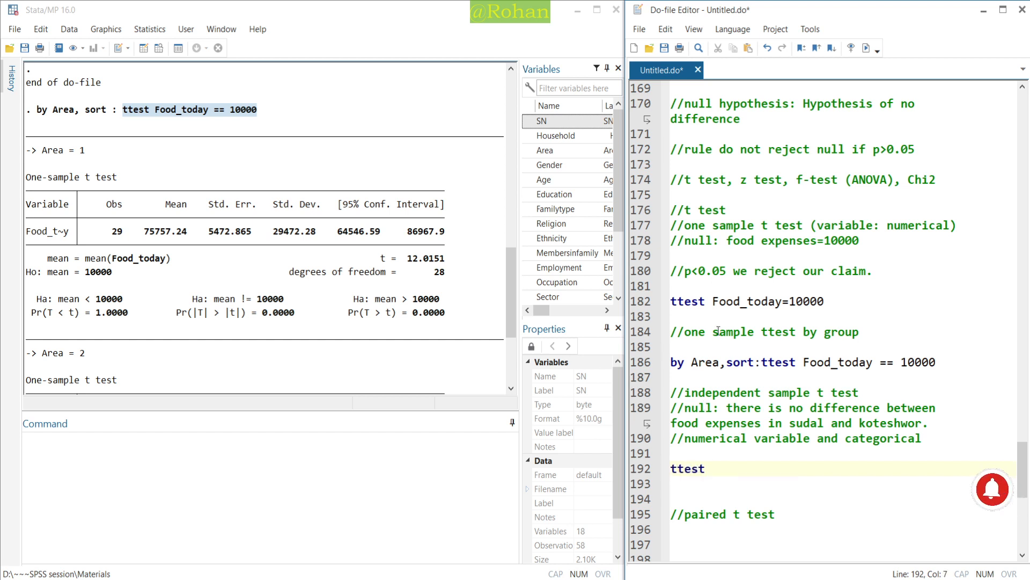
type("Food")
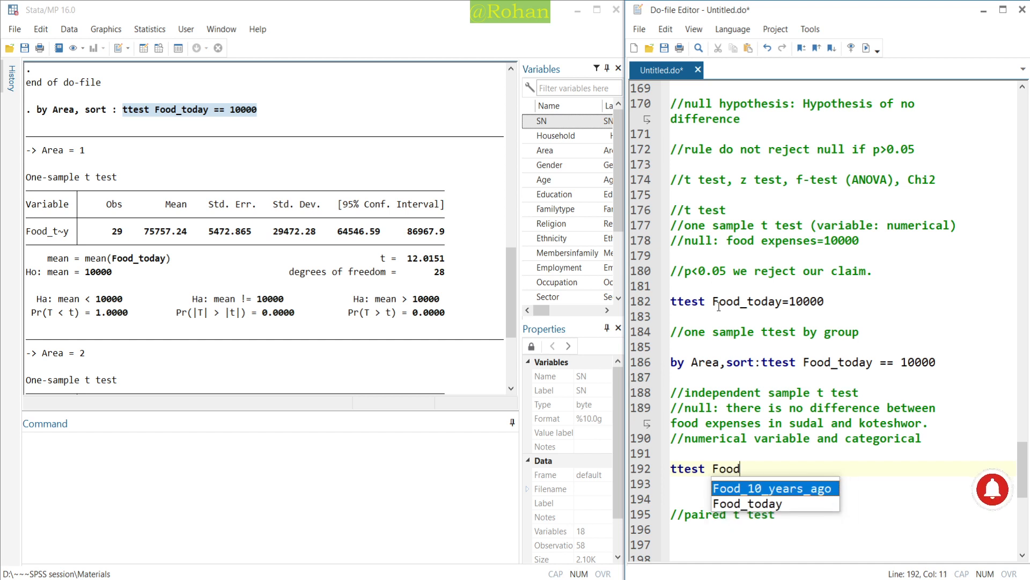
type("_today,")
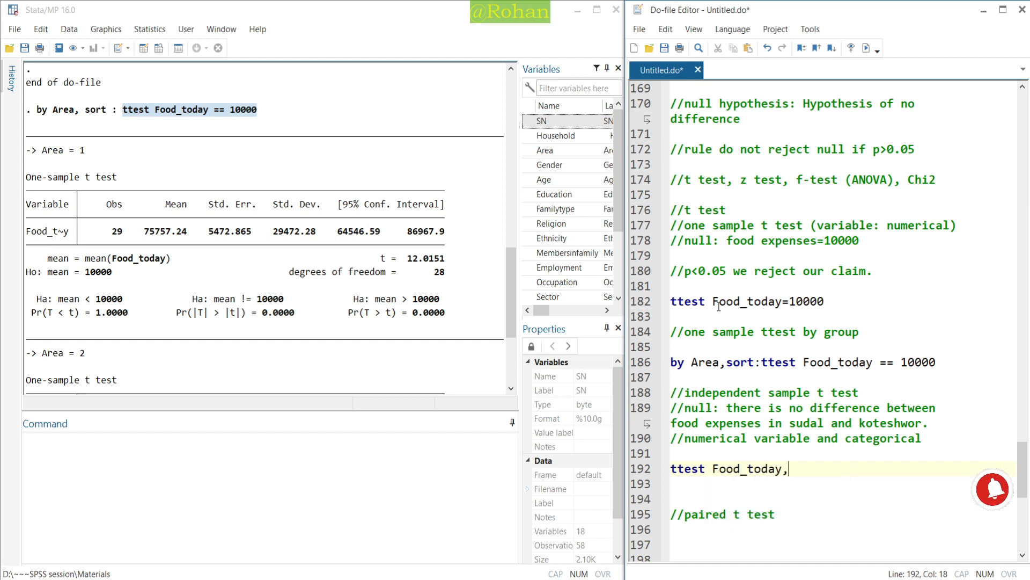
type("by(Area")
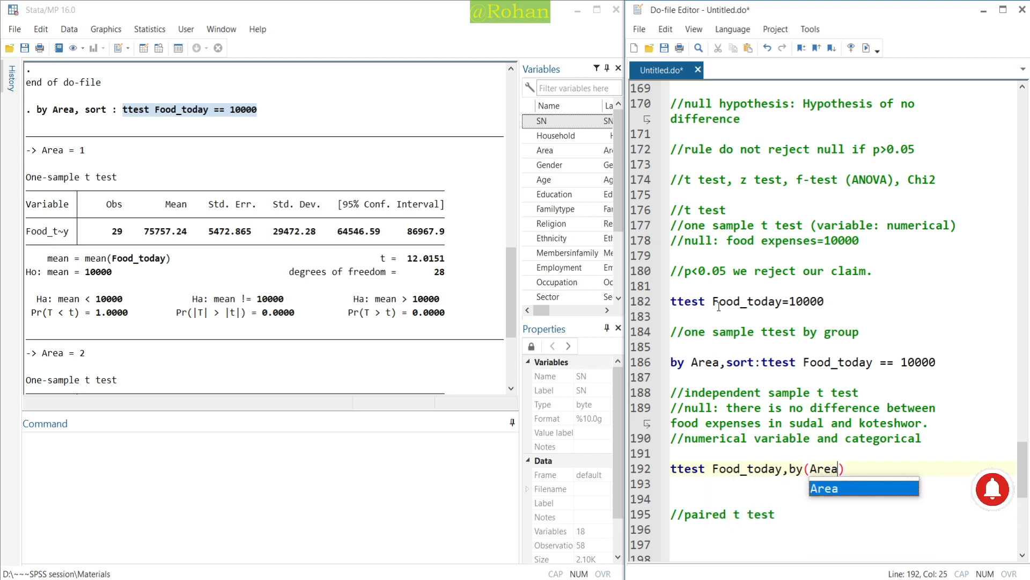
key("Escape")
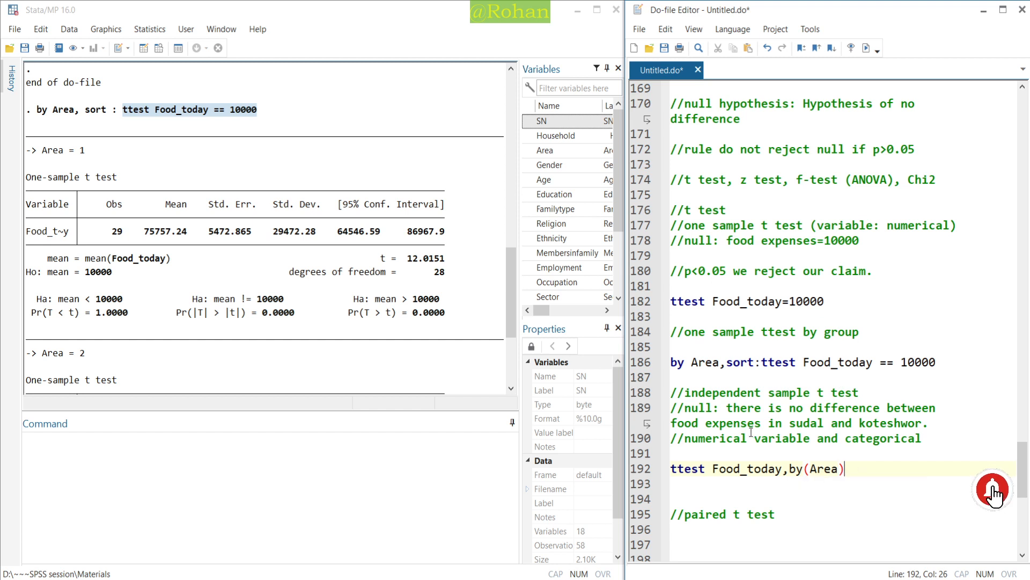
Step: On the line below "//numerical variable and categorical", add a comment reading "*syntax: ttest numercial_var"
left_click(740, 451)
key("Return")
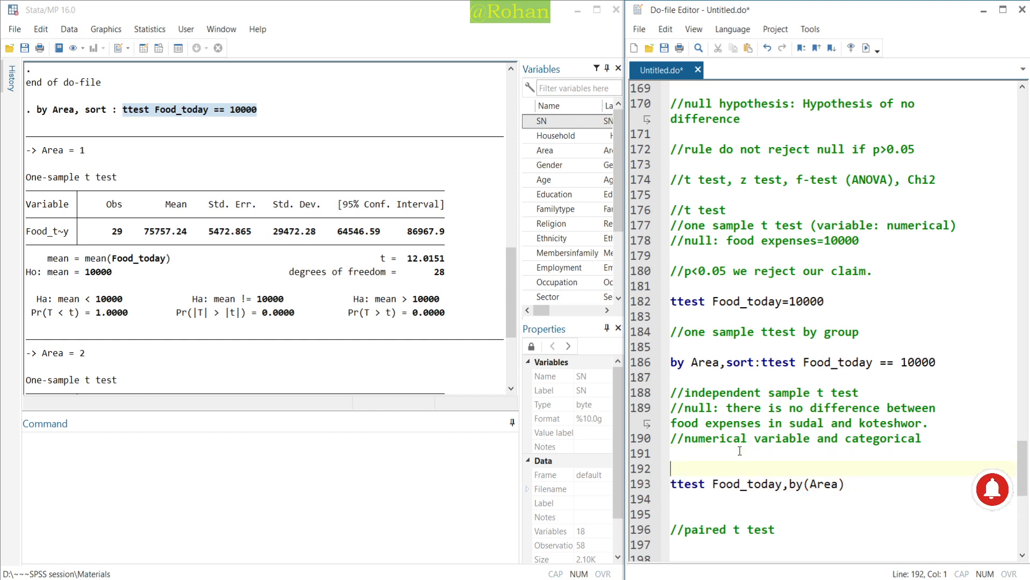
type("*syntax")
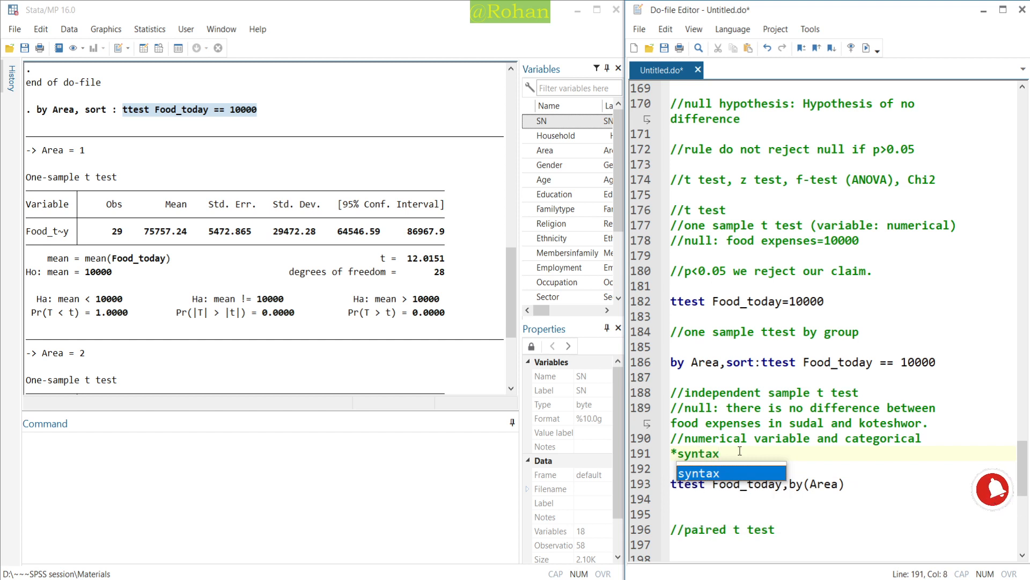
type(": ttest")
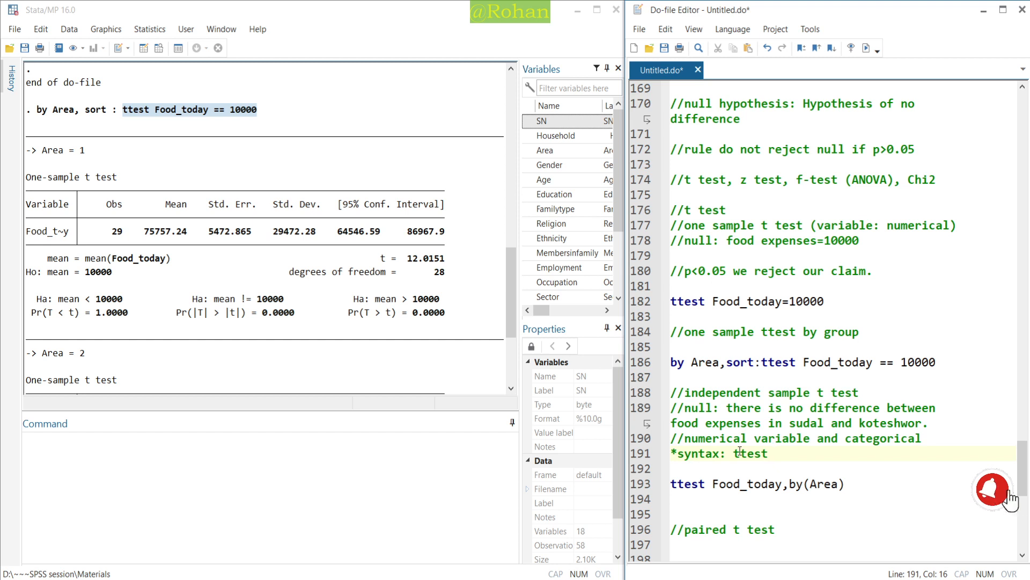
type(" u")
type("\\")
key("BackSpace")
key("BackSpace")
type("Numberica")
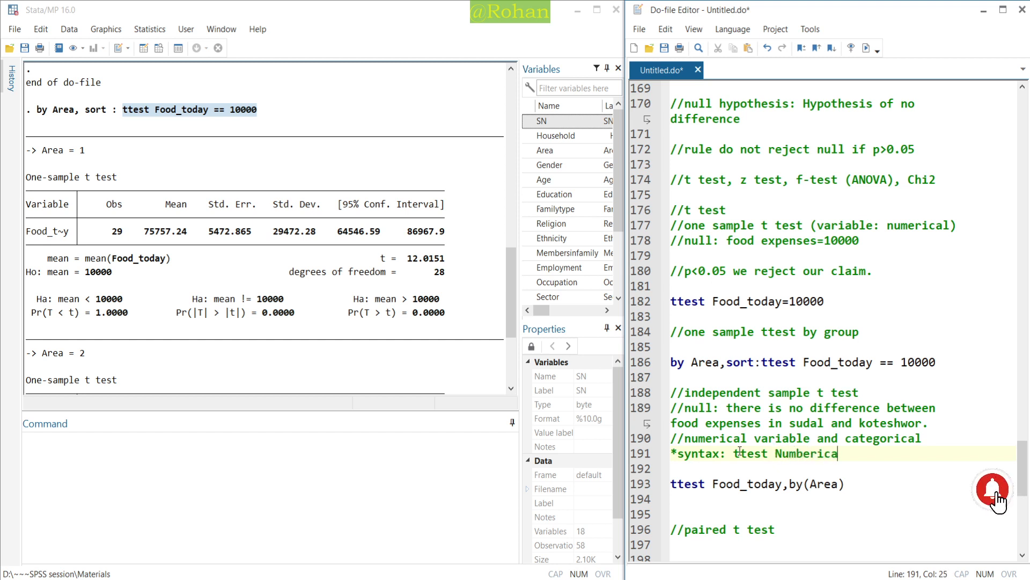
type("l")
key("ctrl+BackSpace")
type("nu")
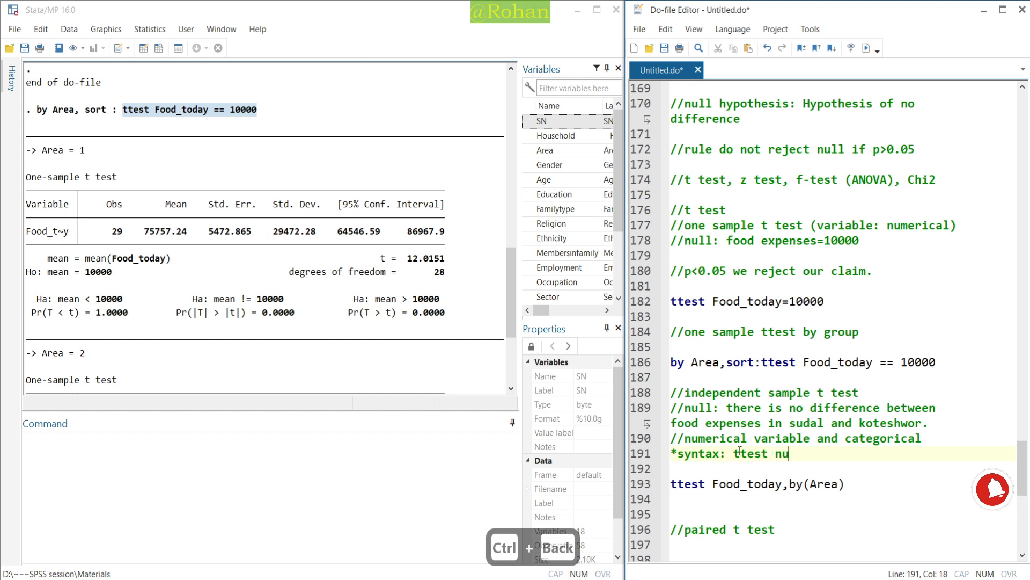
type("mercial_var")
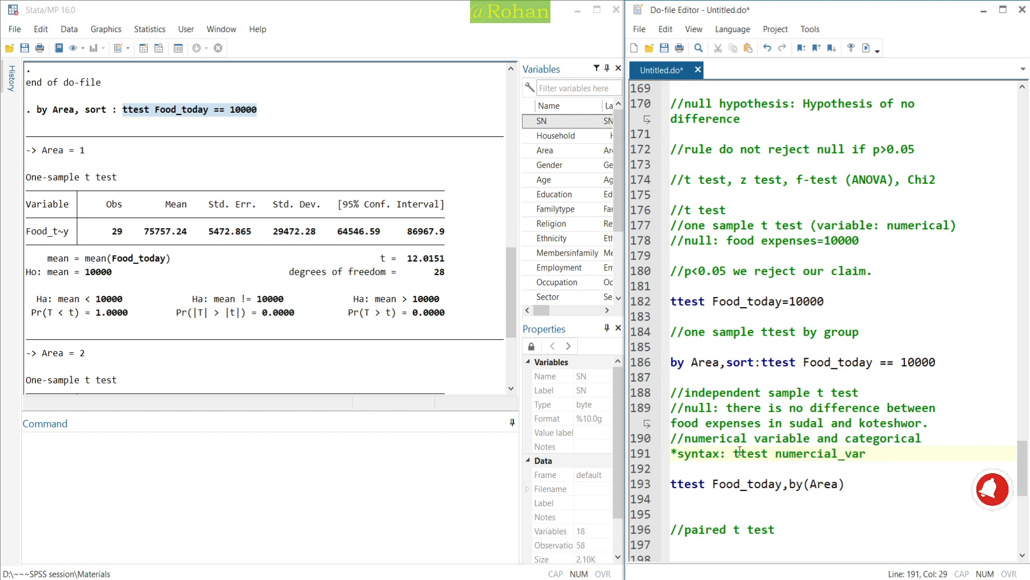
Step: Complete the syntax comment by appending ",by(categorical variable)" after "numercial_var"
type(",by(")
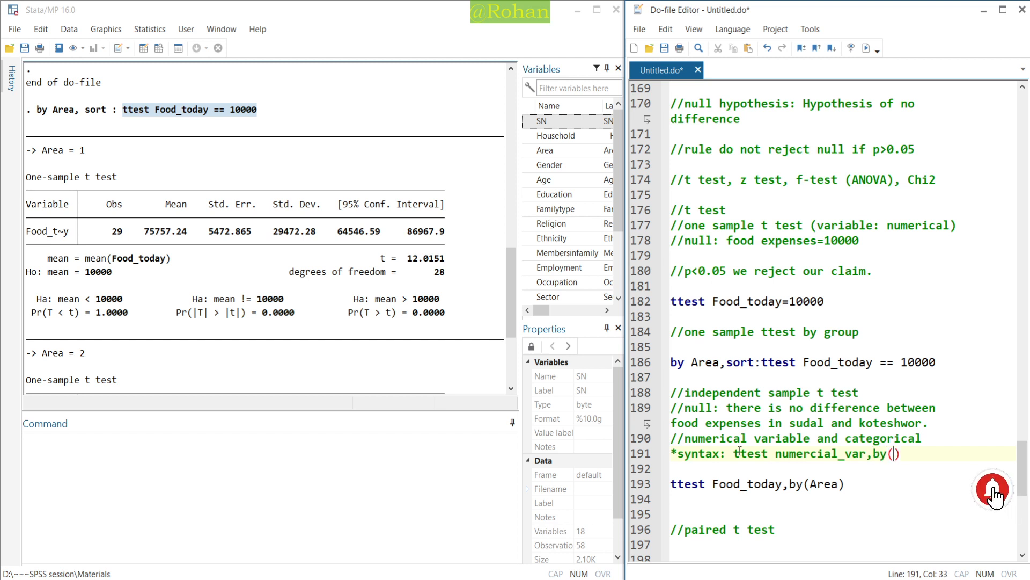
type("cate")
key("Return")
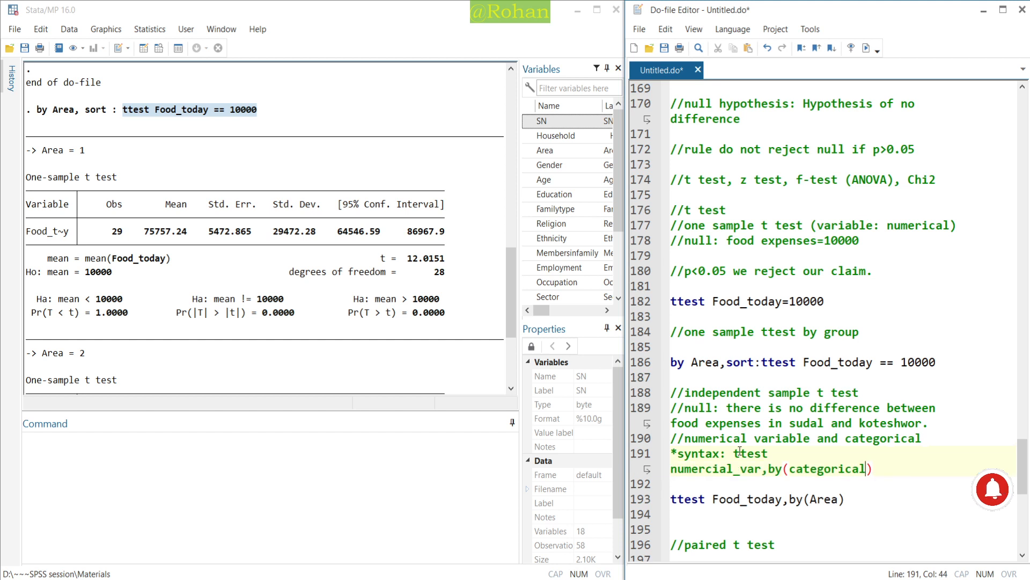
type("variable)")
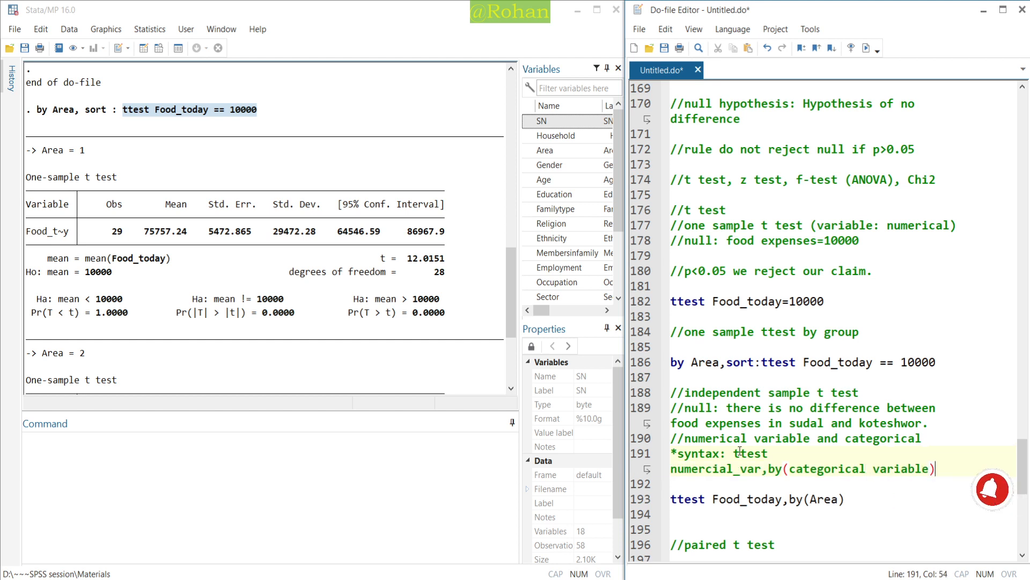
Step: Execute only the "ttest Food_today,by(Area)" line from the do-file
key("Down")
key("Down")
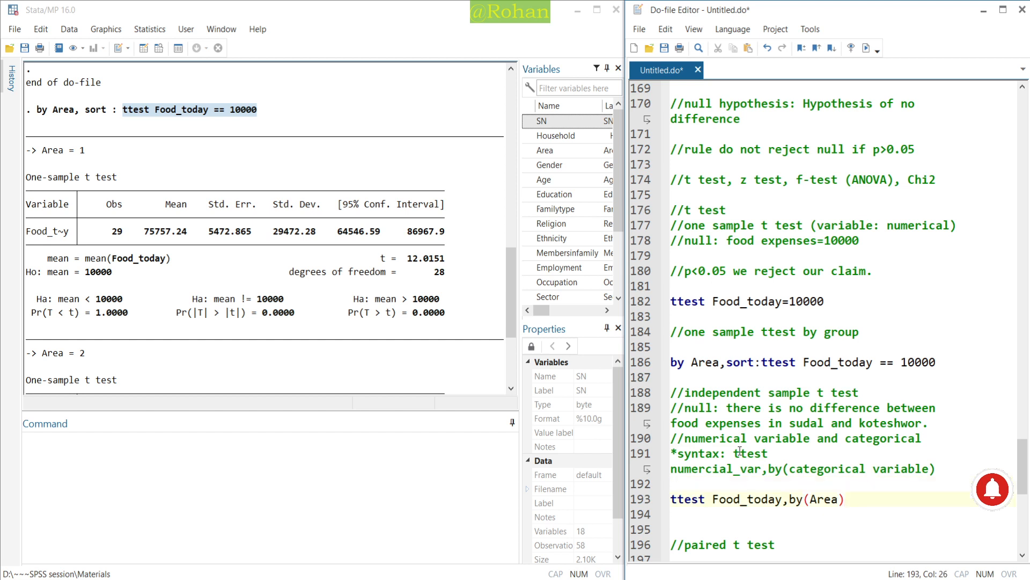
key("ctrl+Left")
key("ctrl+Left")
key("ctrl+Left")
key("ctrl+Left")
key("ctrl+Left")
key("ctrl+shift+Left")
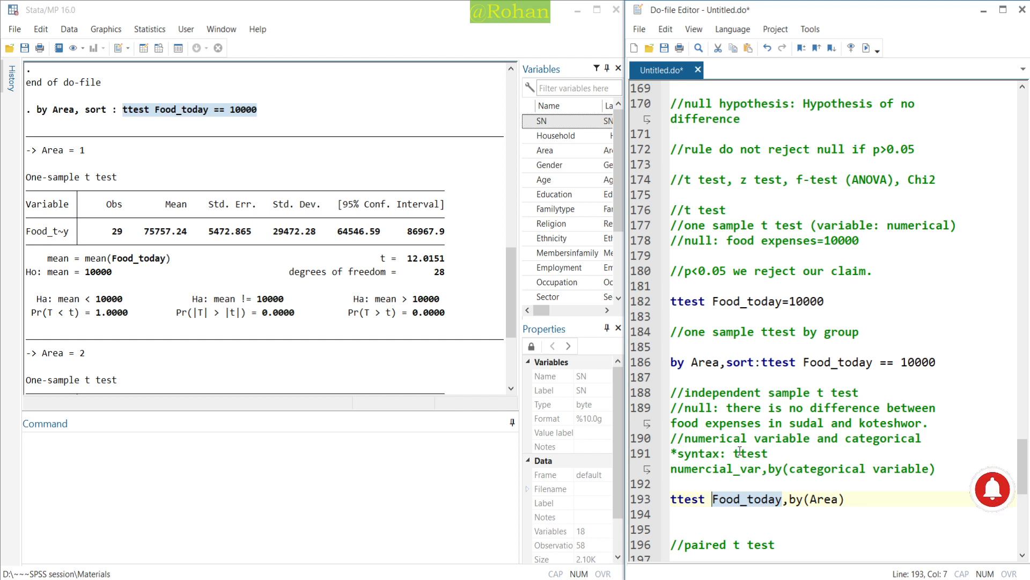
key("Right")
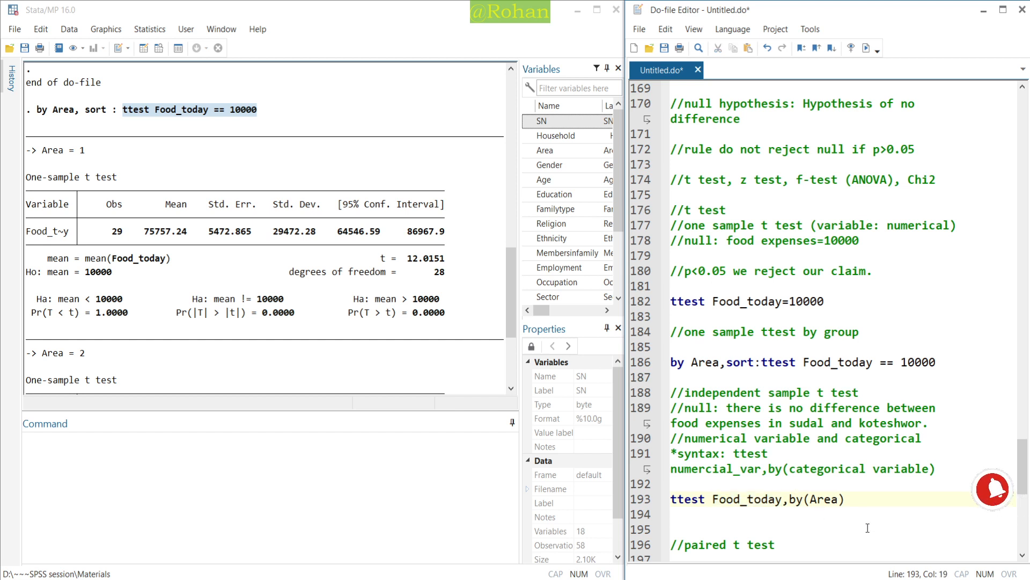
left_click_drag(863, 500, 671, 499)
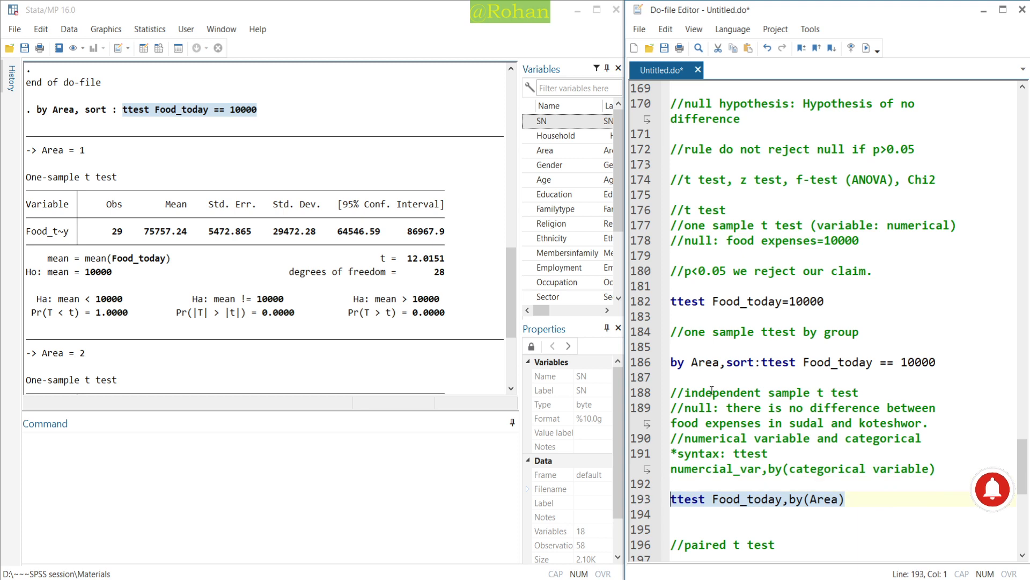
left_click(866, 48)
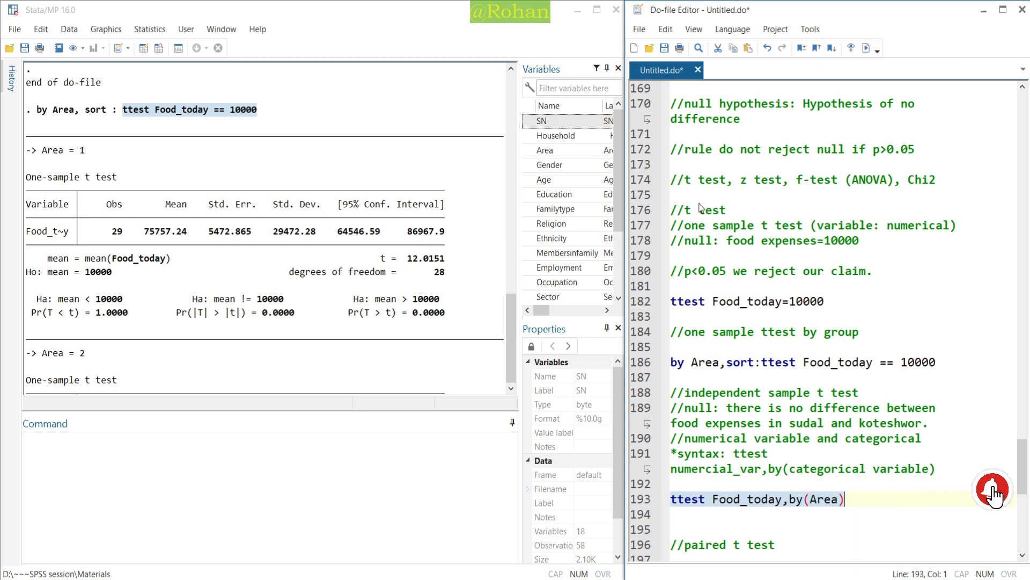
Step: Examine the two-sample t test output, comparing its two-sided p-value with the null hypothesis and the p<0.05 rejection rule in the do-file
scroll(234, 224, "up", 1)
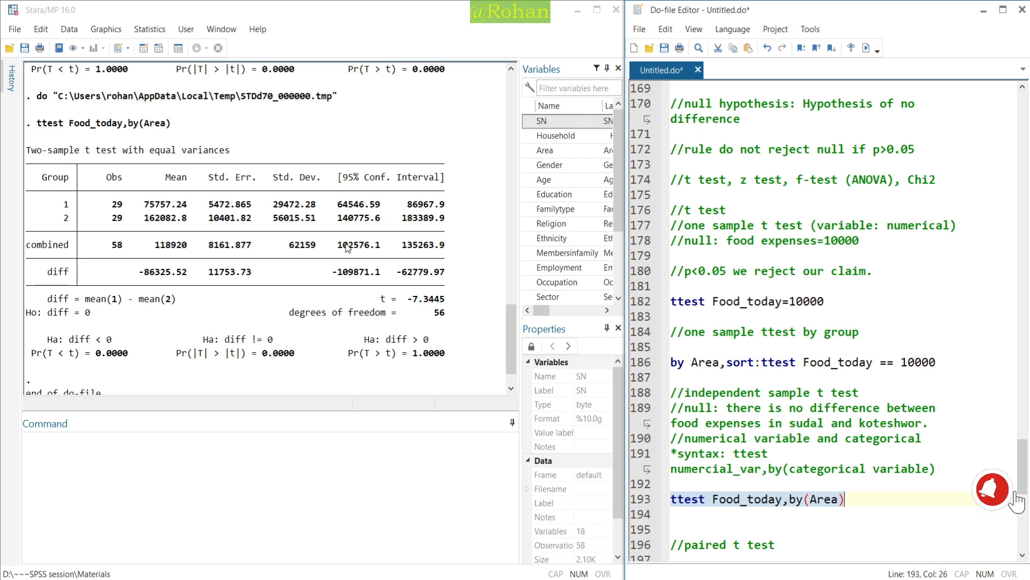
scroll(337, 302, "down", 1)
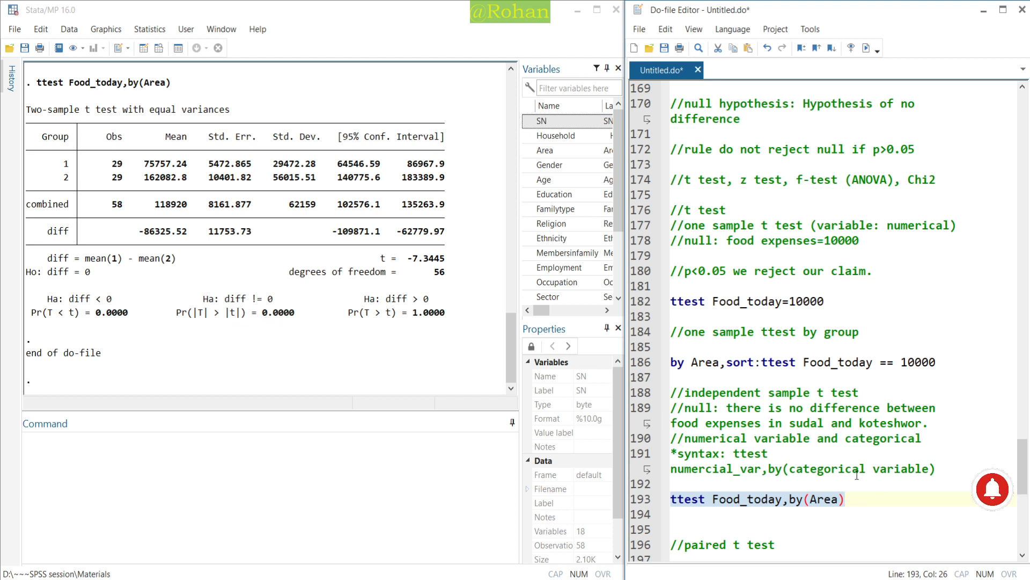
left_click(824, 409)
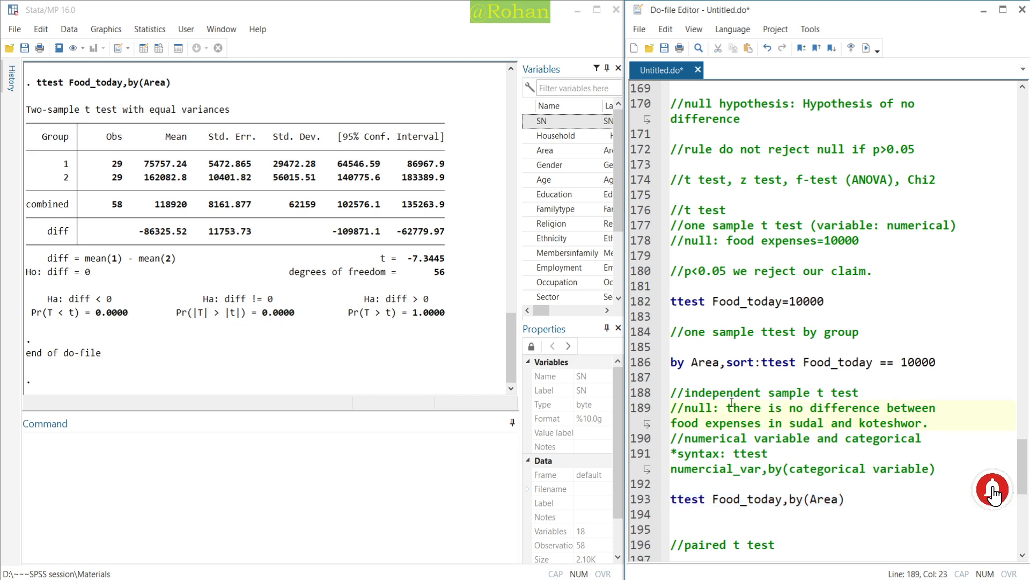
left_click_drag(728, 407, 930, 425)
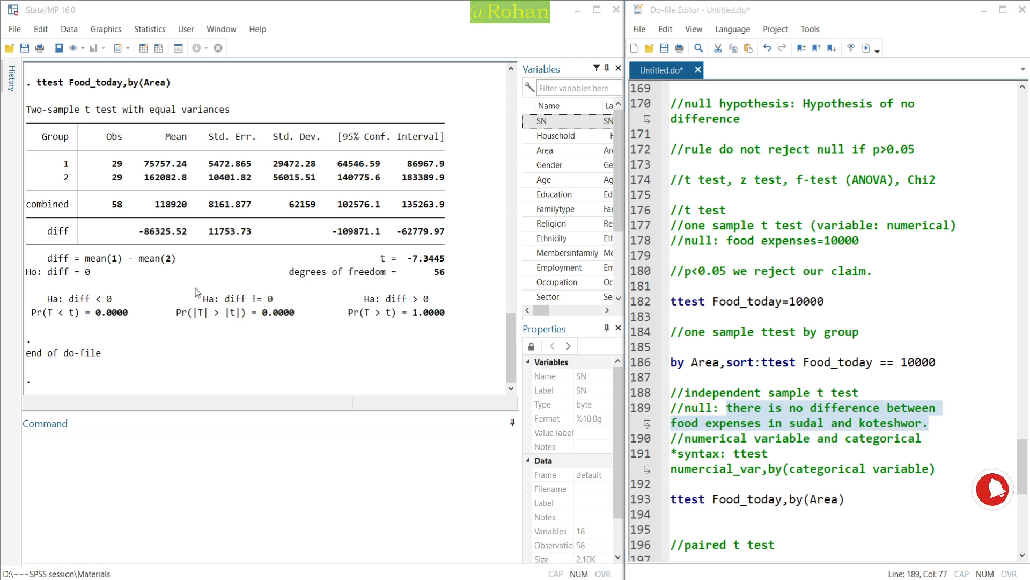
left_click_drag(167, 284, 302, 331)
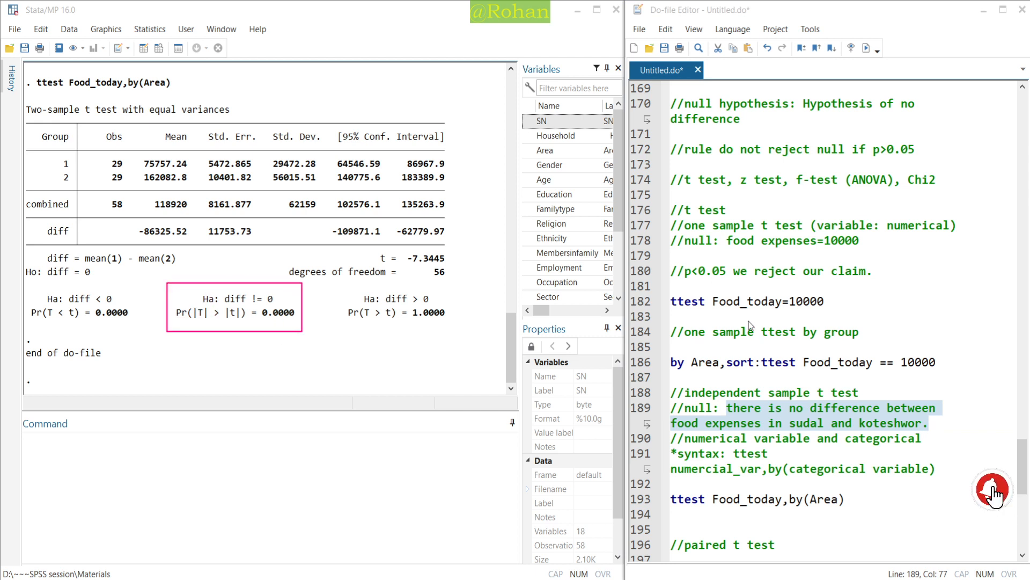
mouse_move(667, 260)
left_mouse_down()
mouse_move(812, 306)
mouse_move(877, 291)
mouse_move(730, 288)
mouse_move(876, 288)
left_mouse_up()
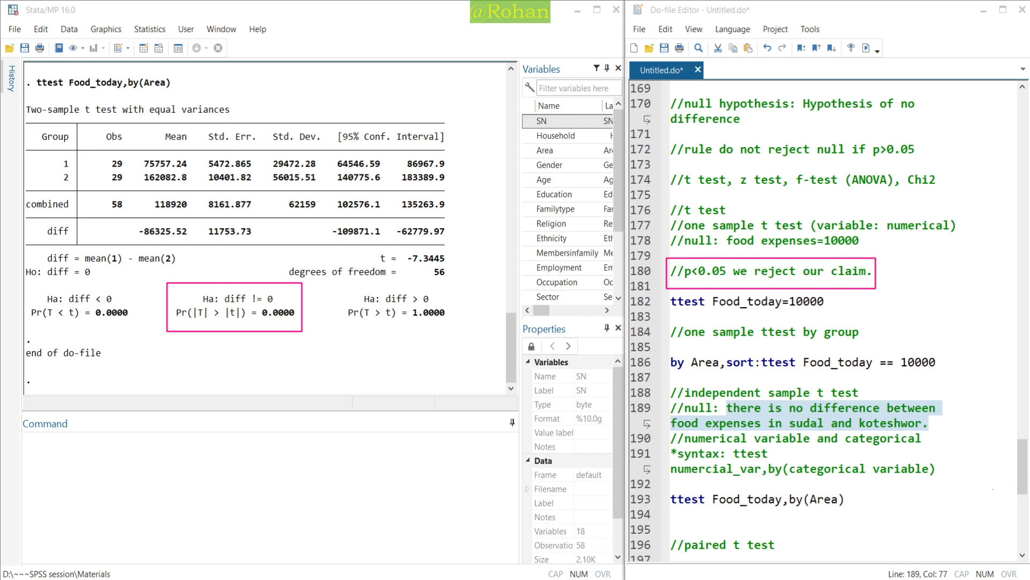
left_click(849, 503)
scroll(849, 502, "down", 1)
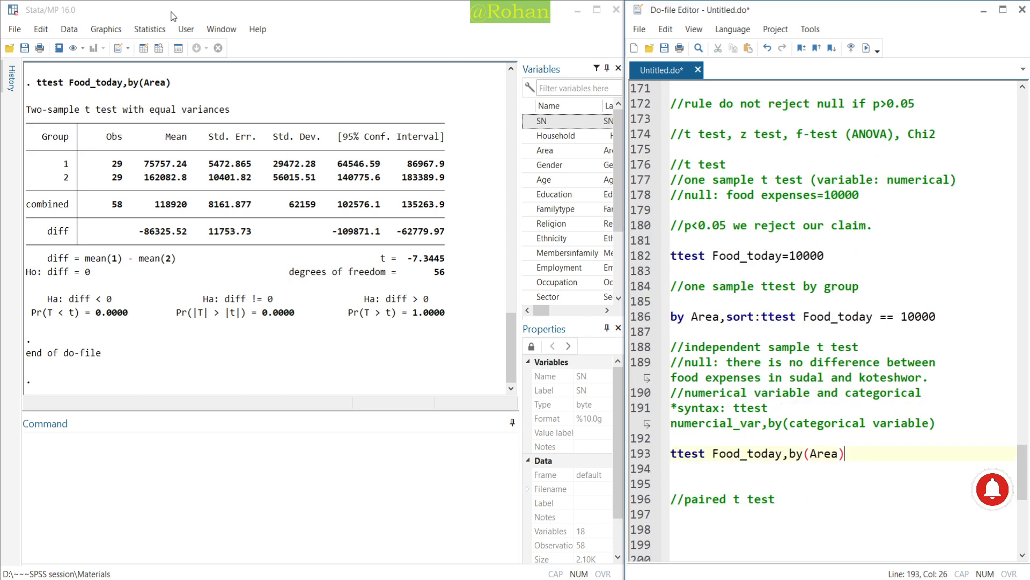
Step: Open the mean-comparison t test dialog and choose the two-sample test using groups
left_click(150, 29)
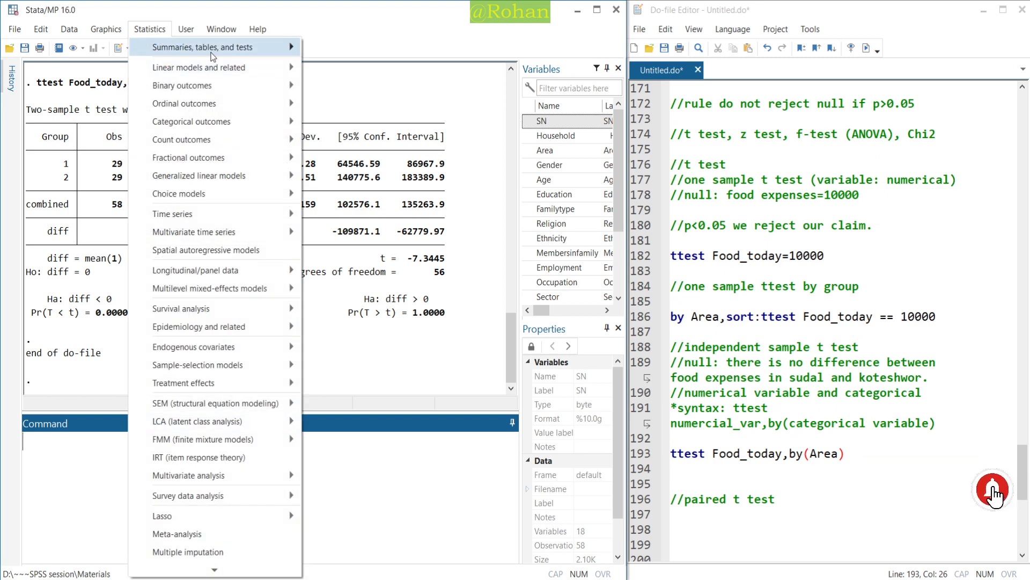
mouse_move(214, 56)
mouse_move(424, 108)
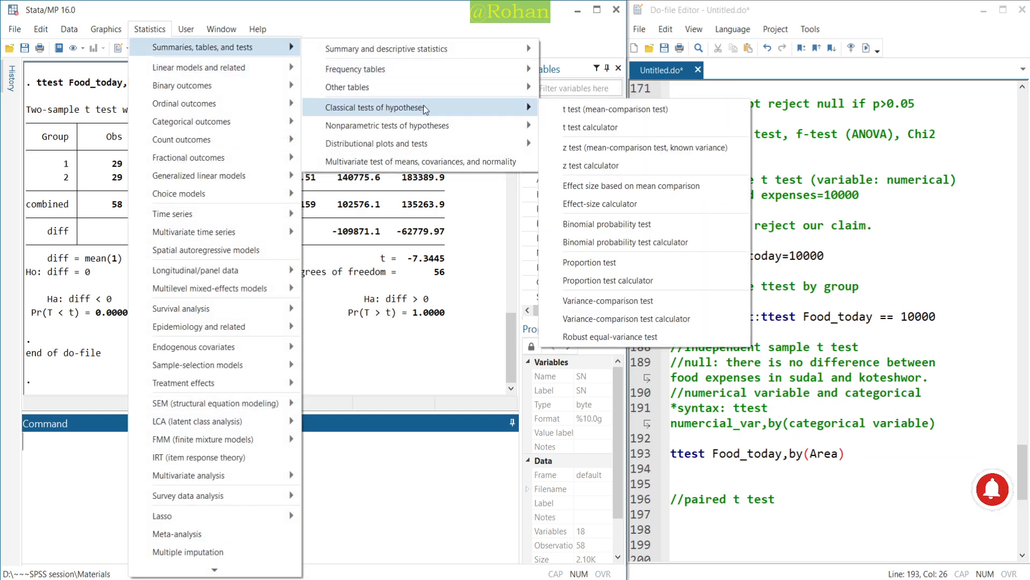
left_click(623, 112)
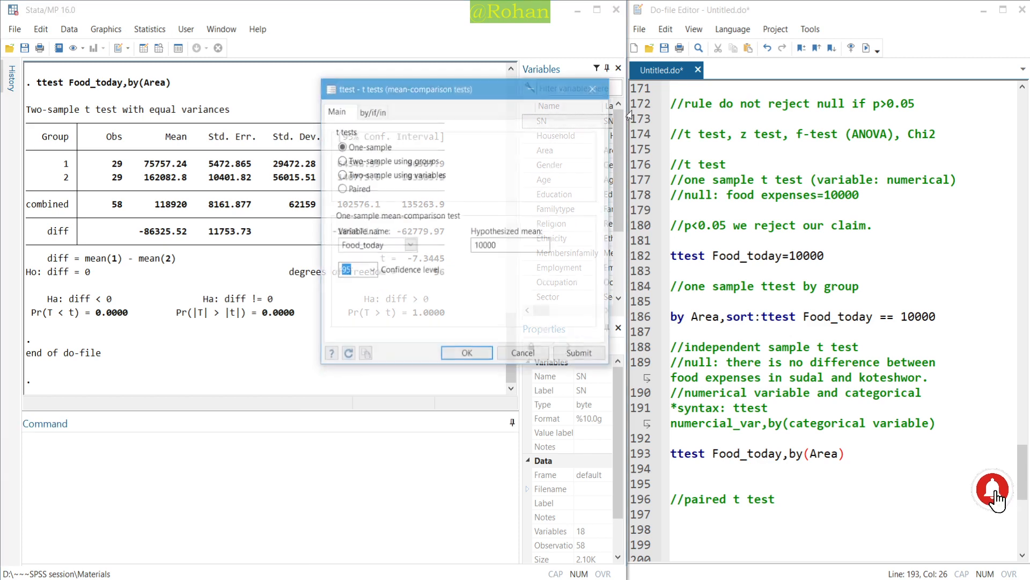
left_click(413, 161)
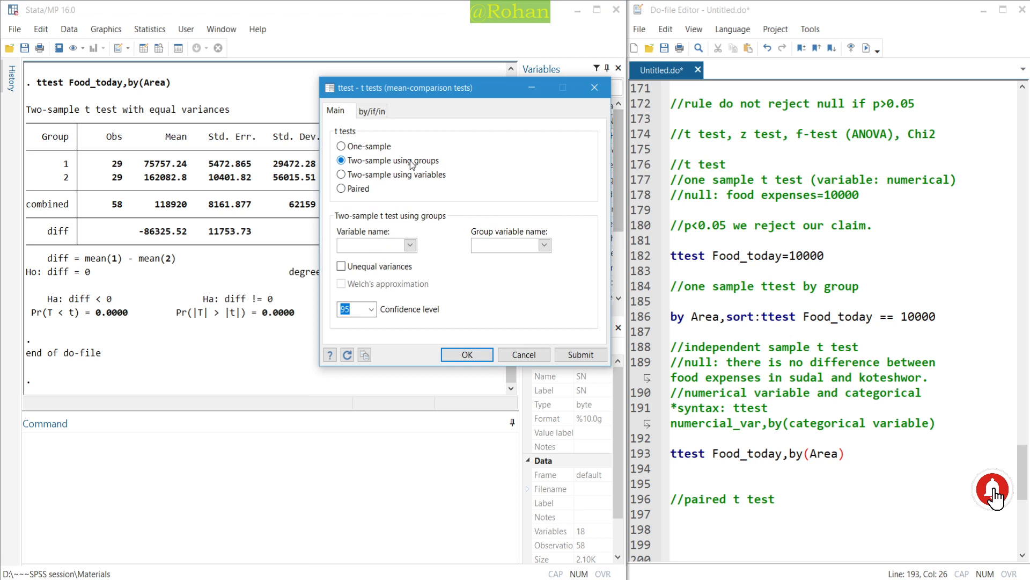
Step: Set Food_today as the test variable and Area as the group variable
left_click(411, 246)
scroll(400, 279, "down", 2)
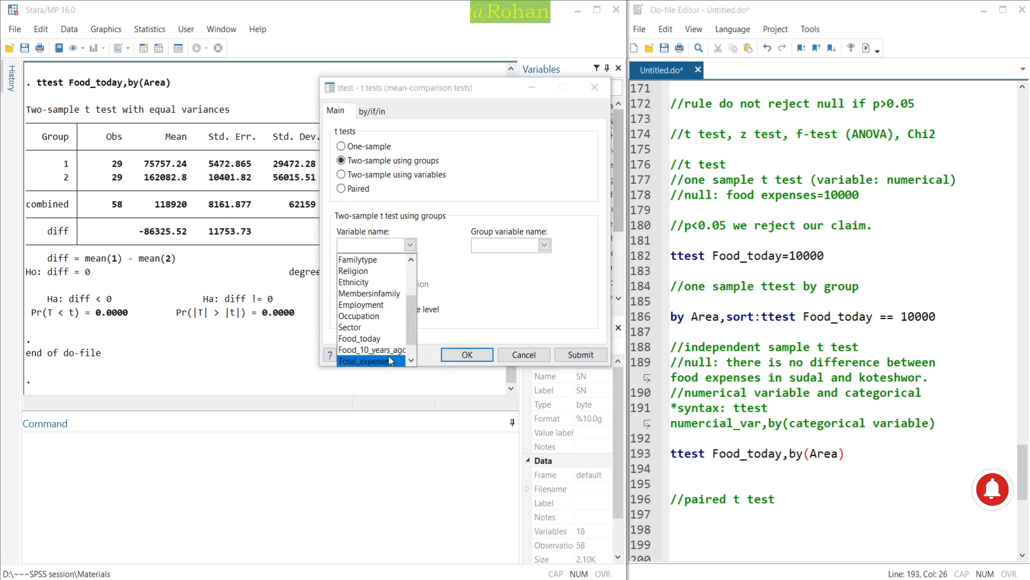
left_click(382, 316)
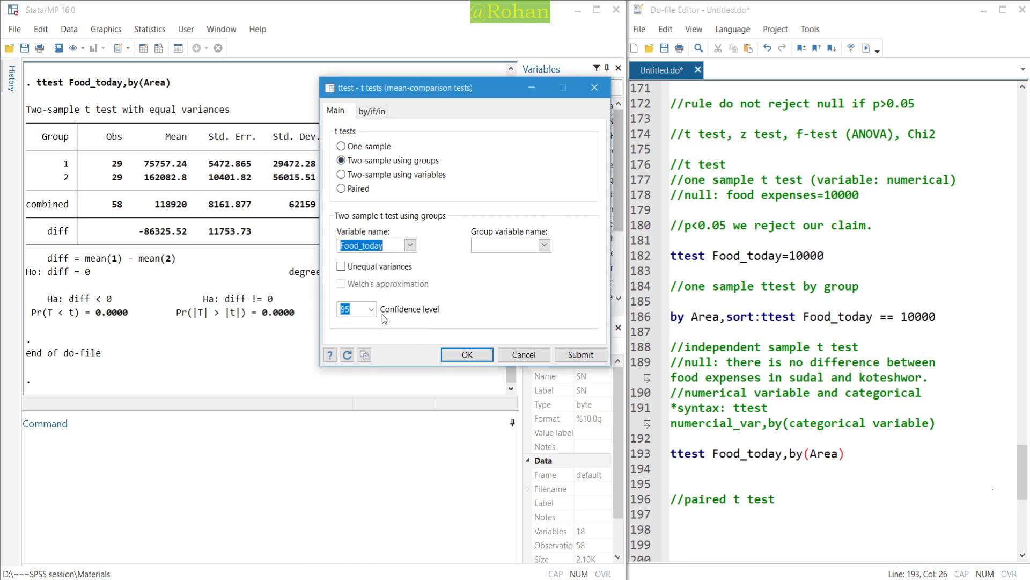
left_click(544, 245)
left_click(510, 282)
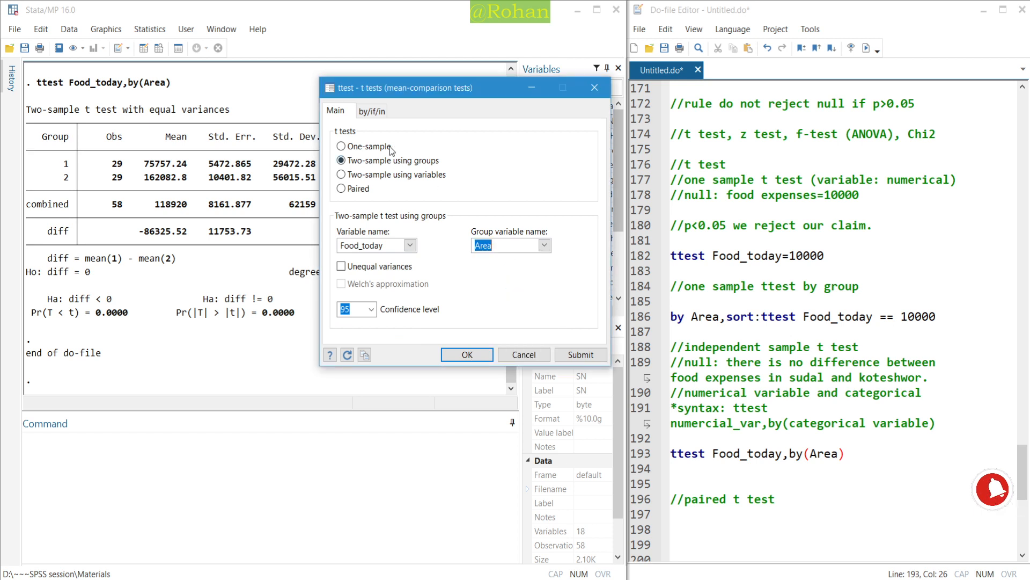
Step: Turn off repeating the command by groups, submit the two-sample t test, and close the dialog
left_click(377, 112)
left_click(340, 130)
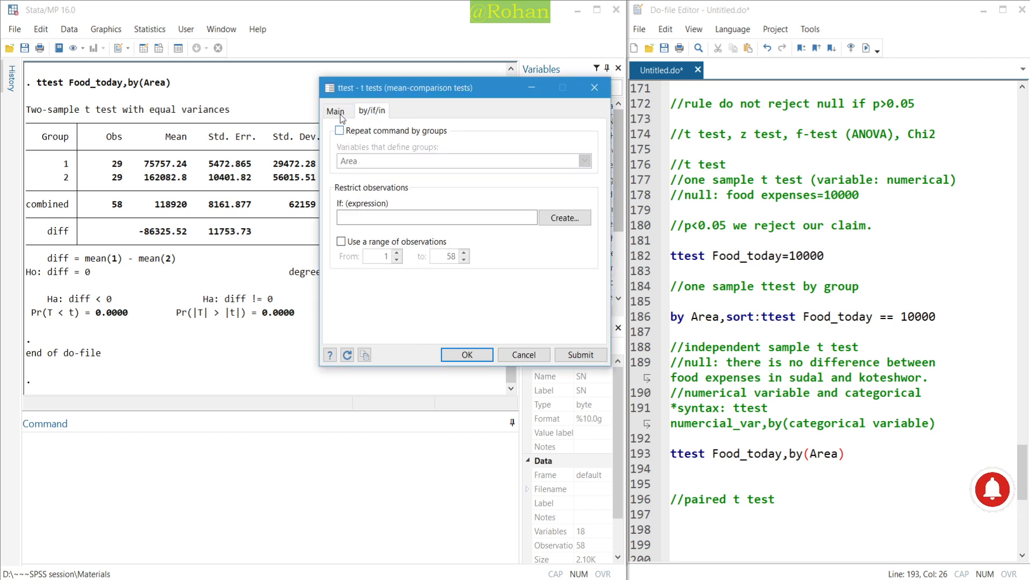
left_click(336, 111)
left_click(581, 354)
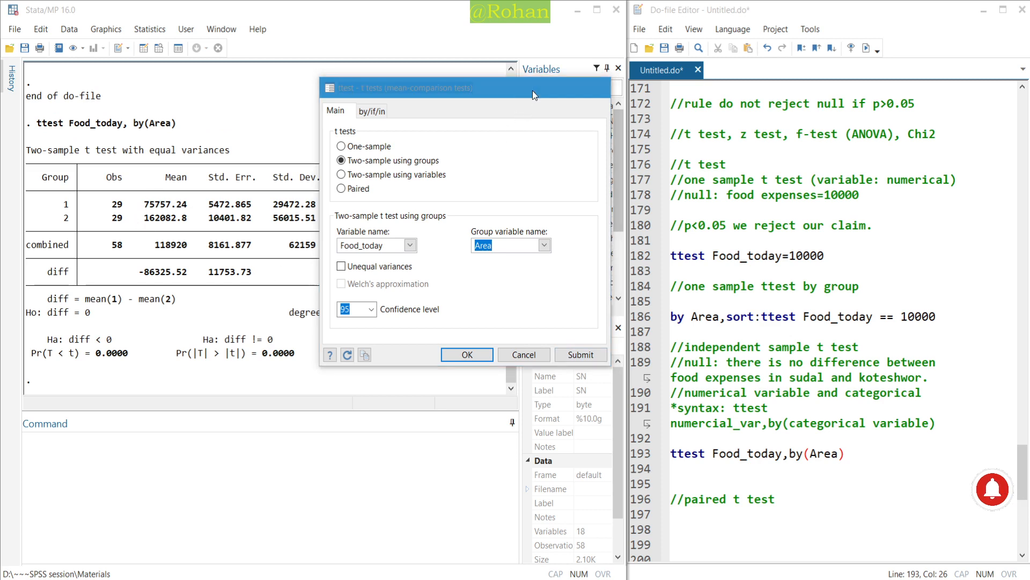
left_click(533, 89)
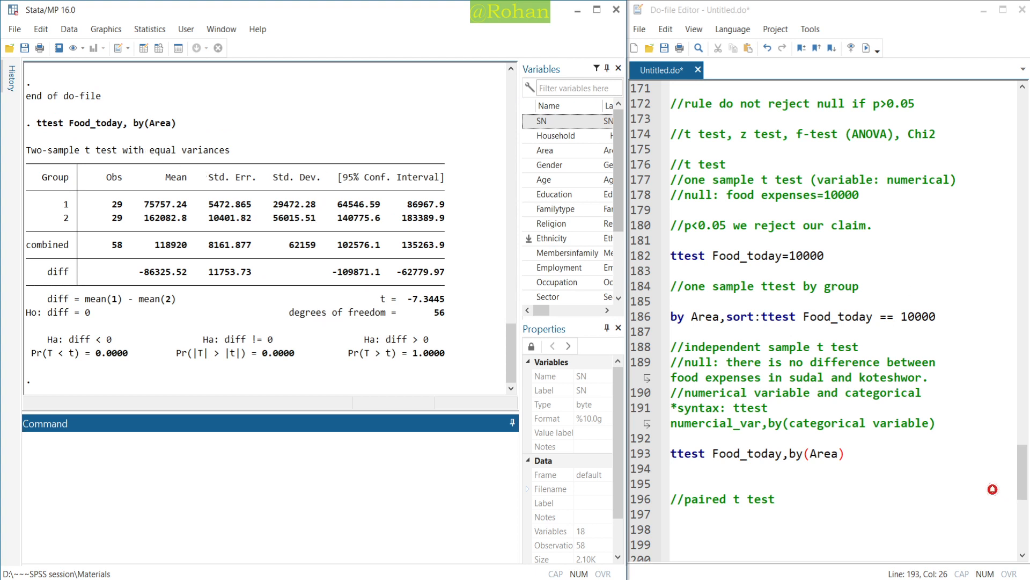
Step: Add the comment //equal variance on a new line directly above the ttest Food_today,by(Area) command in the do-file
left_click(994, 494)
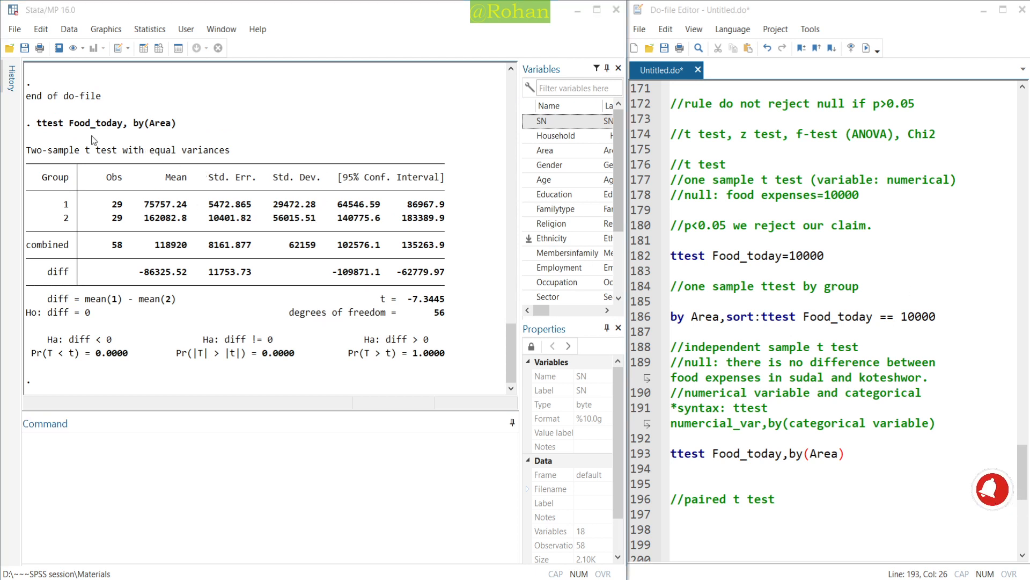
left_click_drag(23, 142, 239, 162)
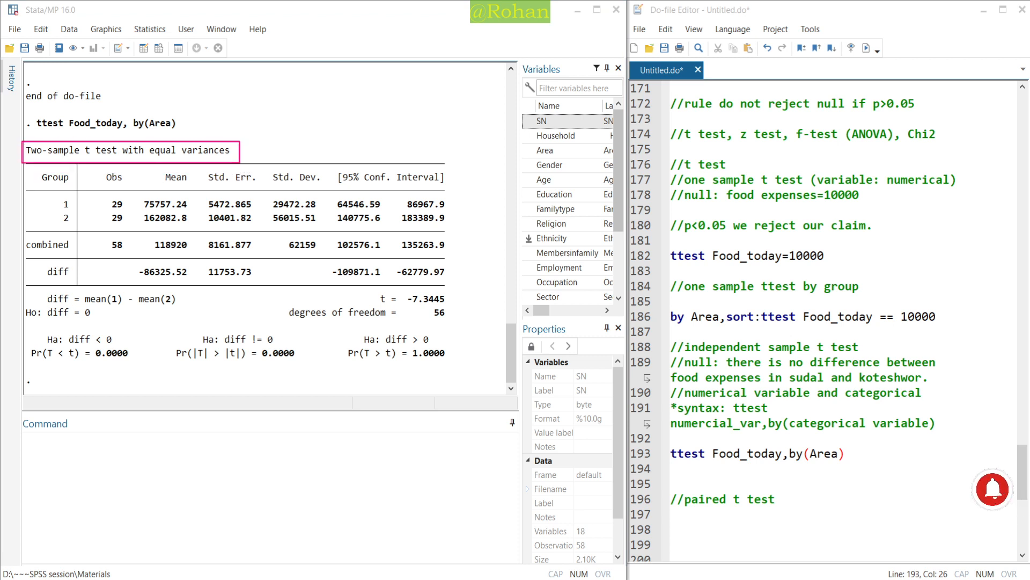
left_click(767, 479)
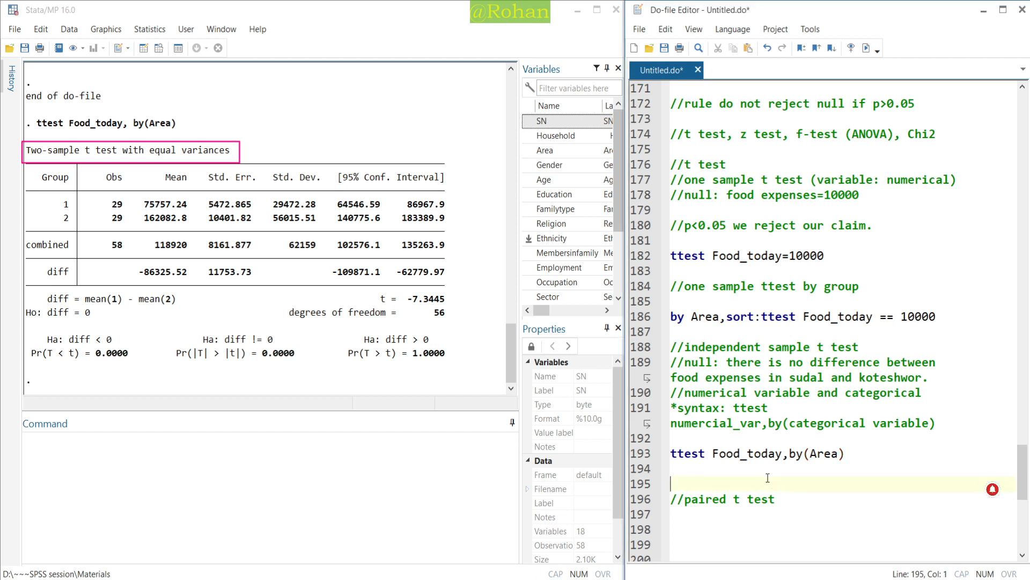
left_click(731, 436)
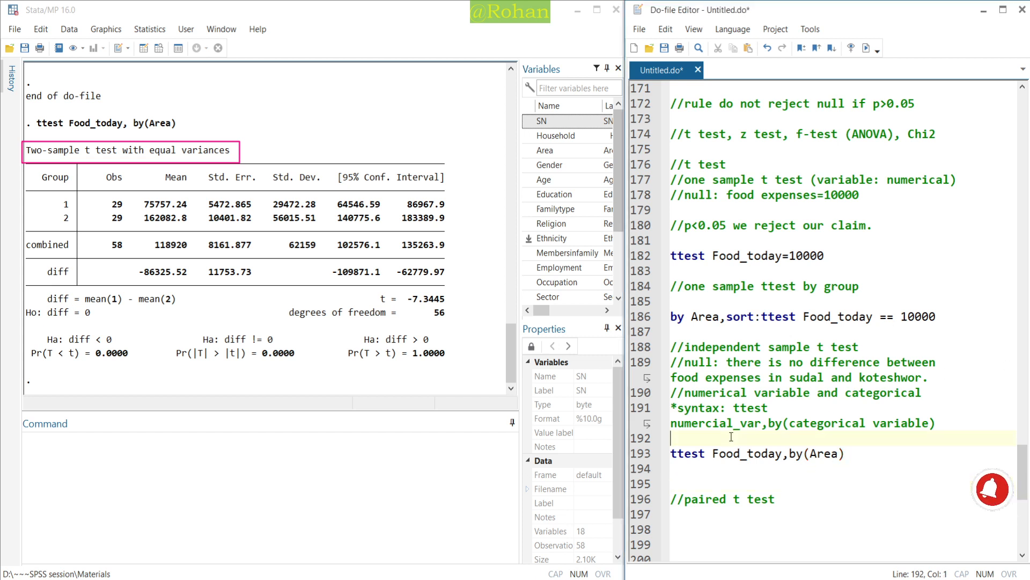
key("Return")
type("//equa")
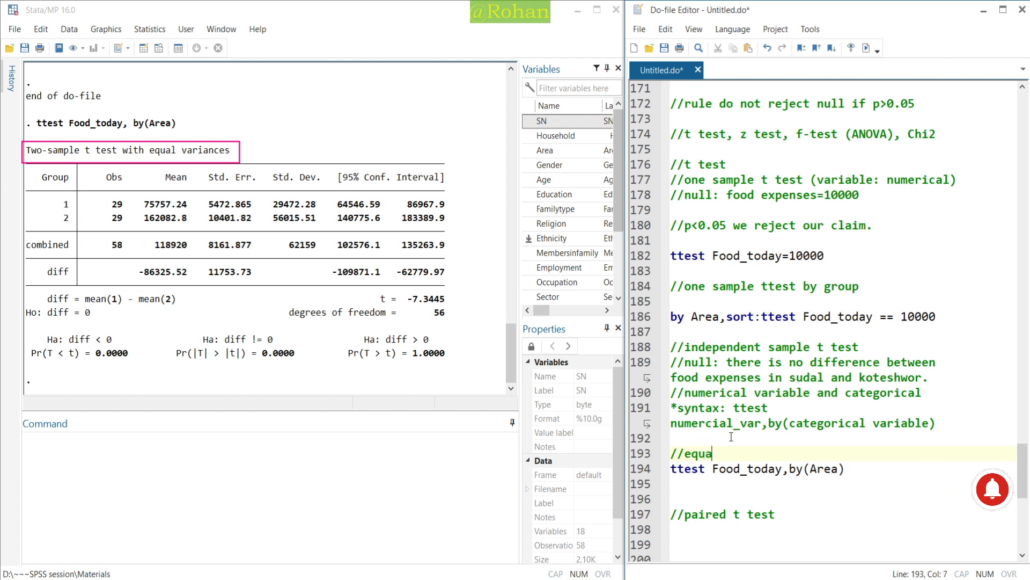
type("l variab")
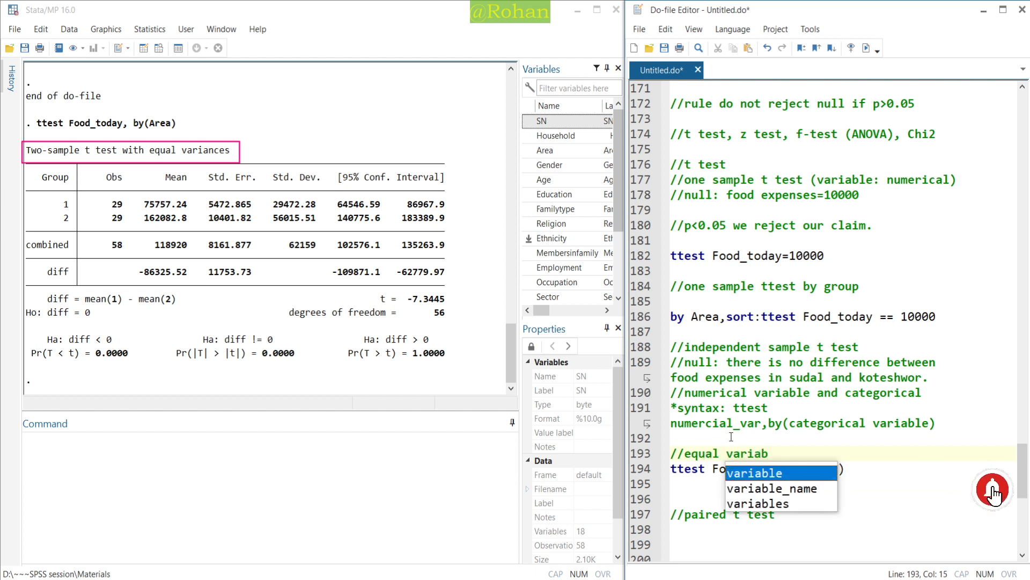
key("BackSpace")
type("nce")
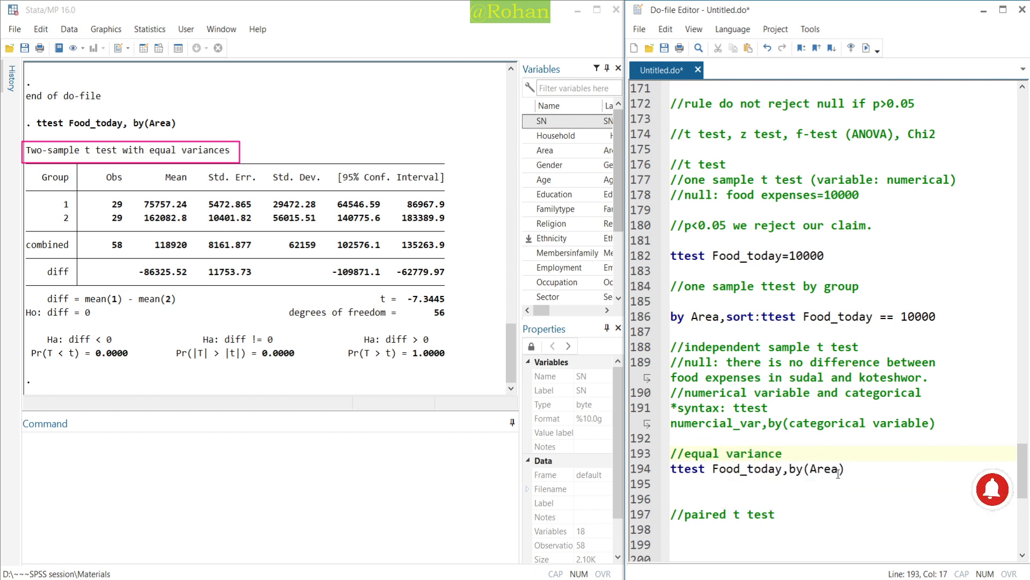
Step: Duplicate the equal variance comment and its ttest command directly below, and change the copied comment to //unequal variance
left_click_drag(844, 469, 671, 454)
key("ctrl+c")
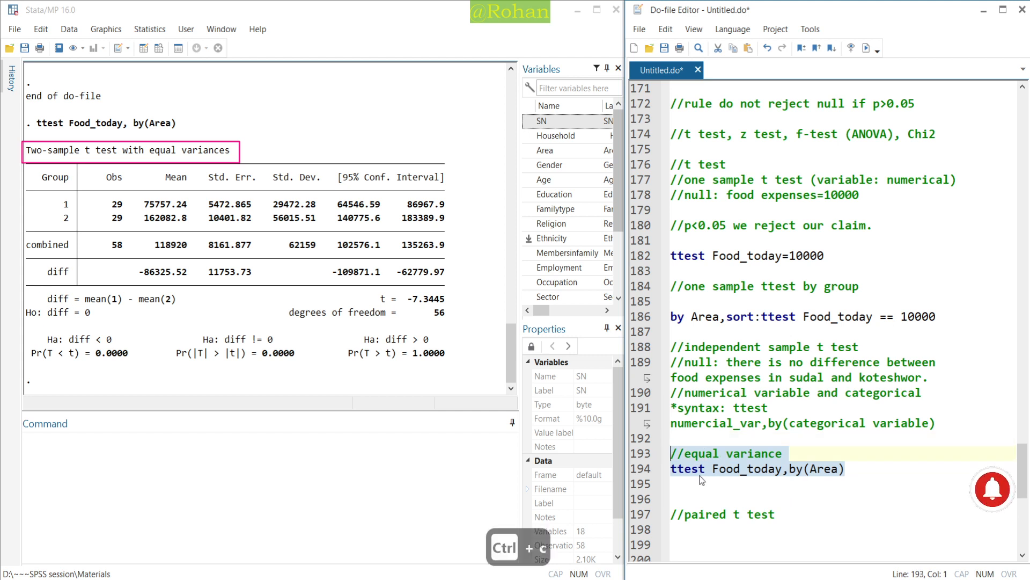
left_click(693, 489)
key("ctrl+v")
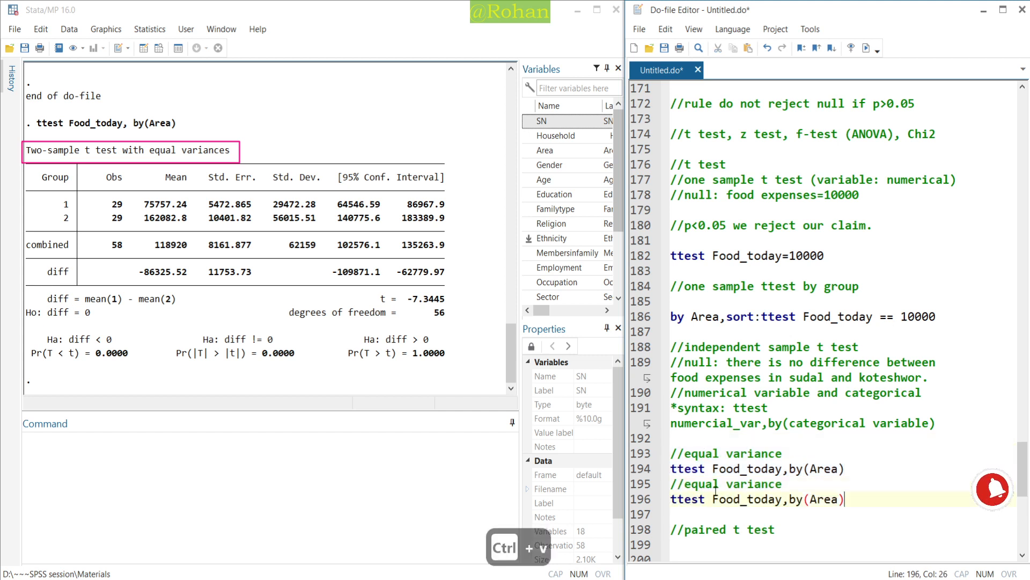
left_click(685, 485)
type("un")
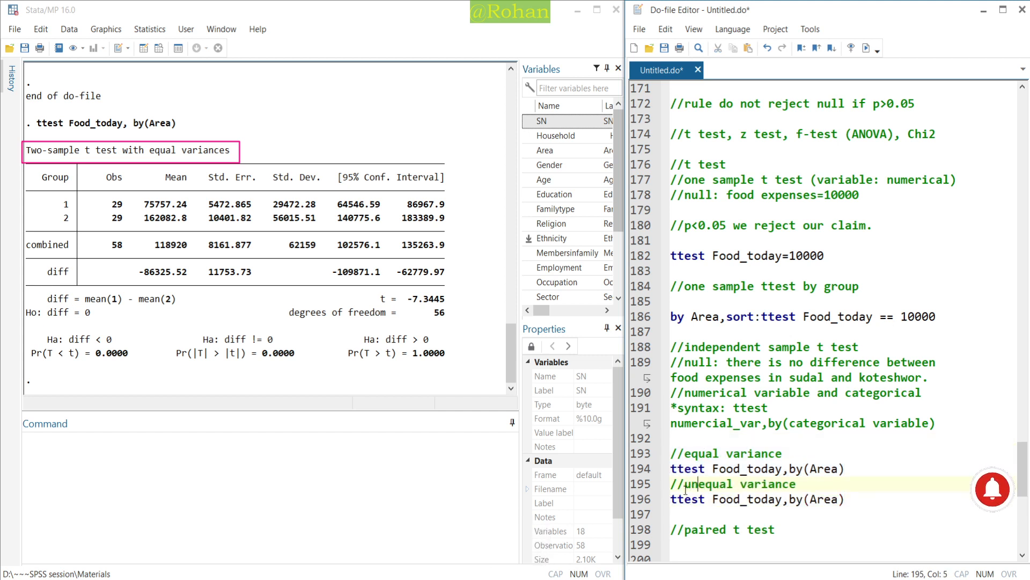
Step: Append the unequal option to the duplicated command so it reads ttest Food_today,by(Area) unequal
key("Escape")
key("Down")
key("ctrl+Right")
key("ctrl+Right")
key("ctrl+Right")
key("ctrl+Right")
key("ctrl+Right")
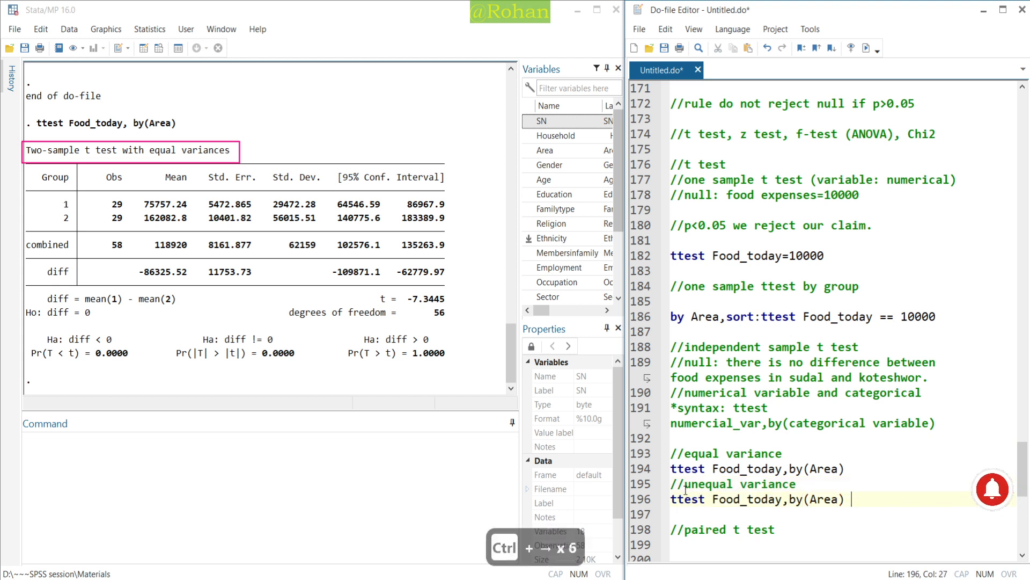
type("unequal")
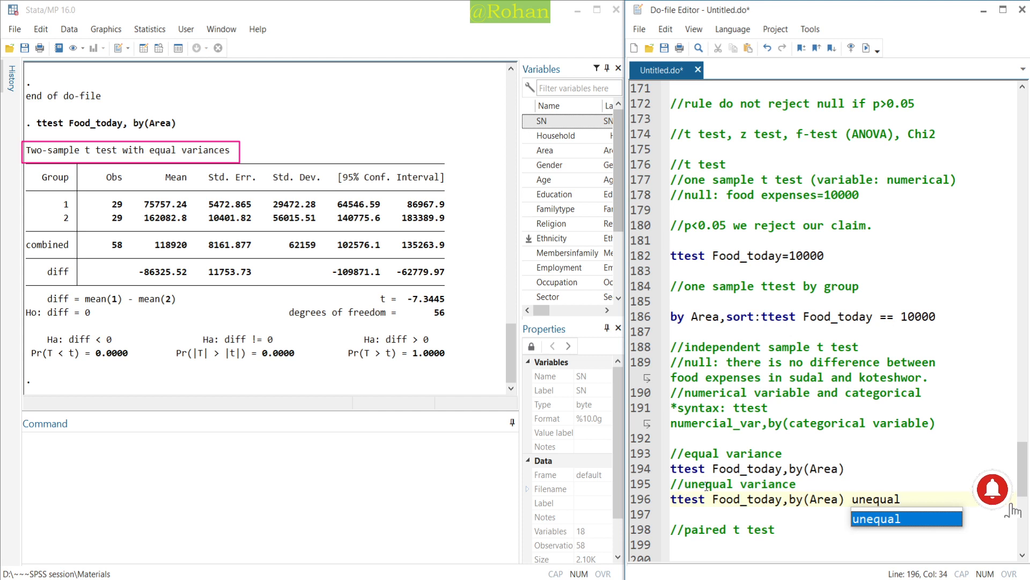
key("Escape")
Step: Run only the //unequal variance comment and its ttest command, and review the output's heading and p-values
left_click_drag(901, 500, 671, 484)
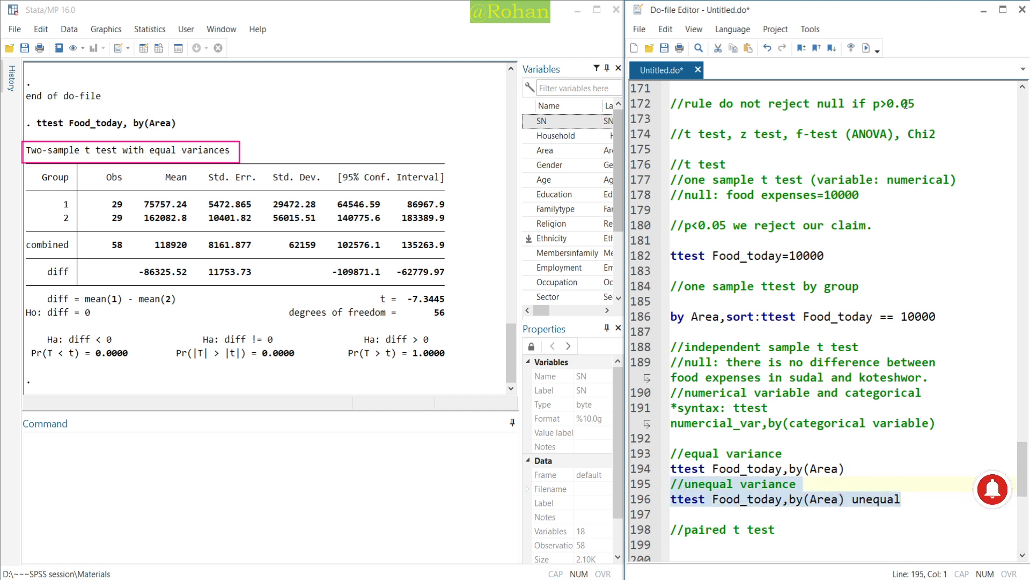
left_click(866, 48)
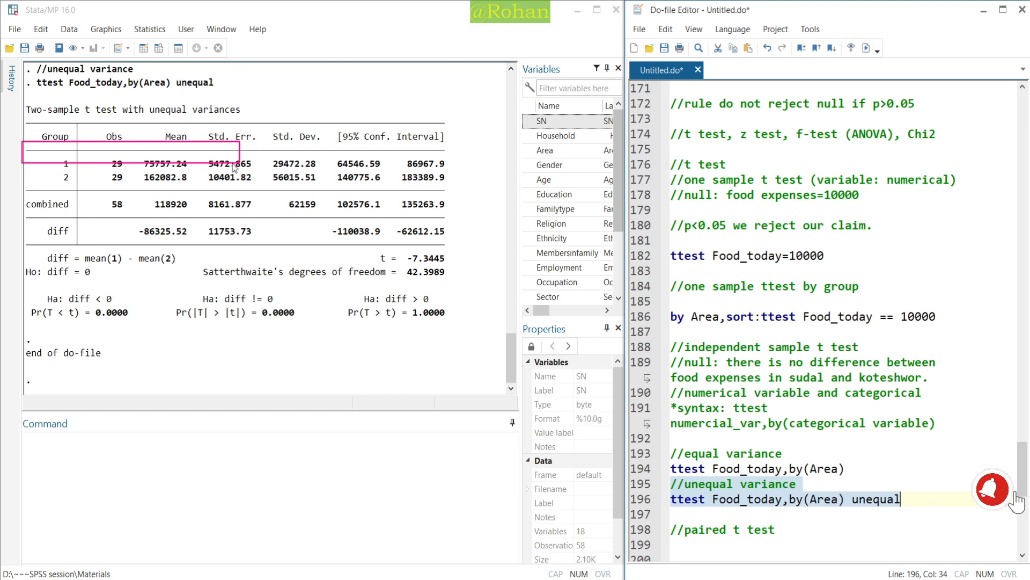
key("ctrl+shift+7")
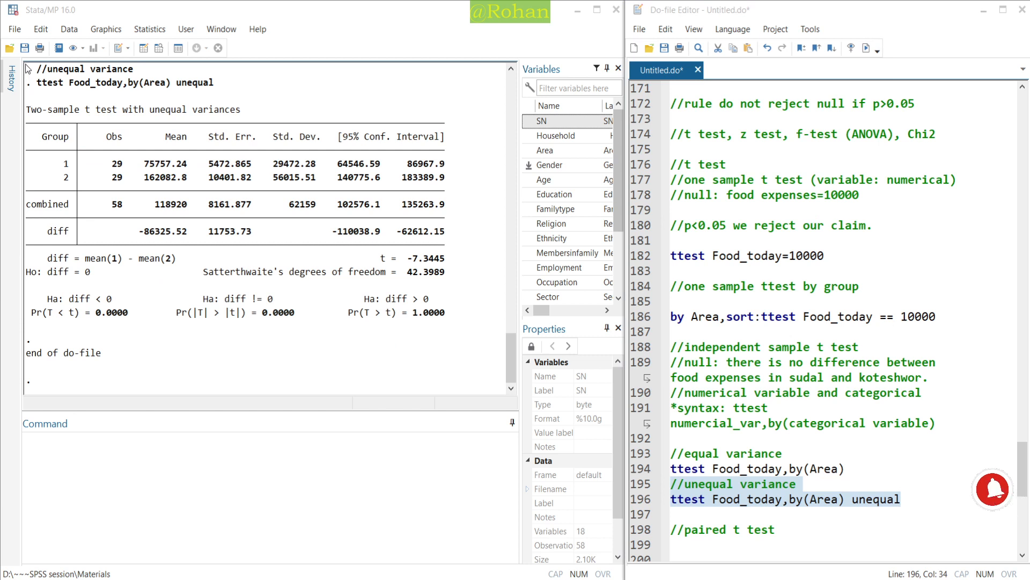
left_click_drag(25, 63, 233, 99)
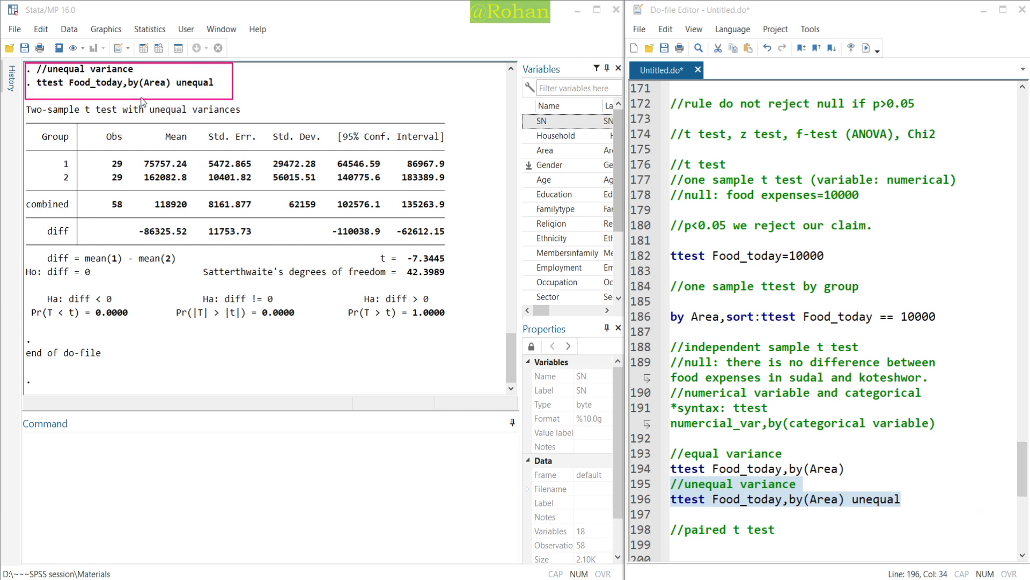
mouse_move(21, 100)
left_mouse_down()
mouse_move(80, 119)
mouse_move(244, 129)
left_mouse_up()
mouse_move(17, 285)
left_mouse_down()
mouse_move(24, 297)
mouse_move(191, 330)
mouse_move(450, 331)
left_mouse_up()
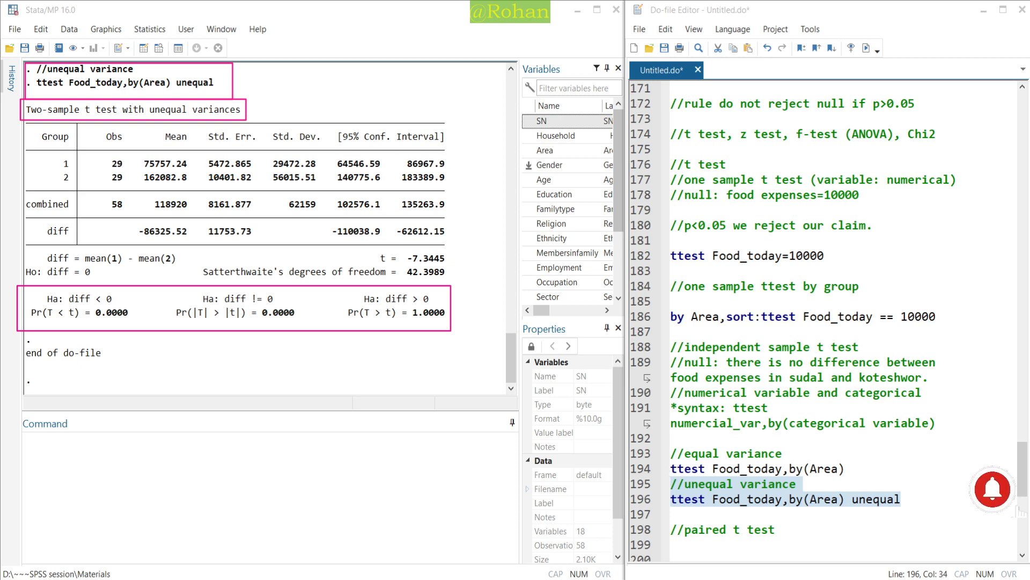
Step: Start a ttest command on a new line under the //paired t test comment, with Food_today copied in as its first variable
left_click(836, 471)
scroll(779, 390, "down", 3)
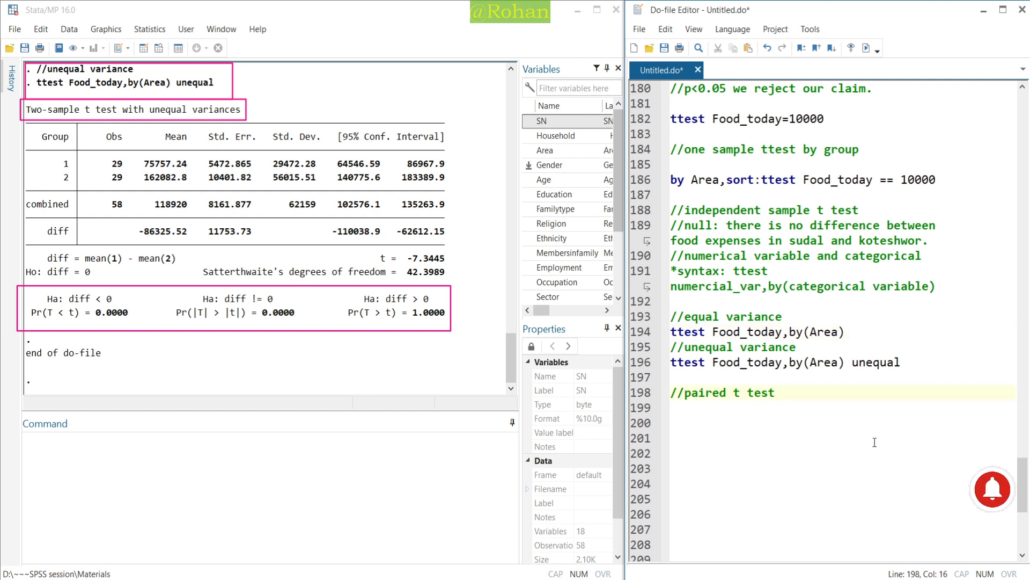
key("Return")
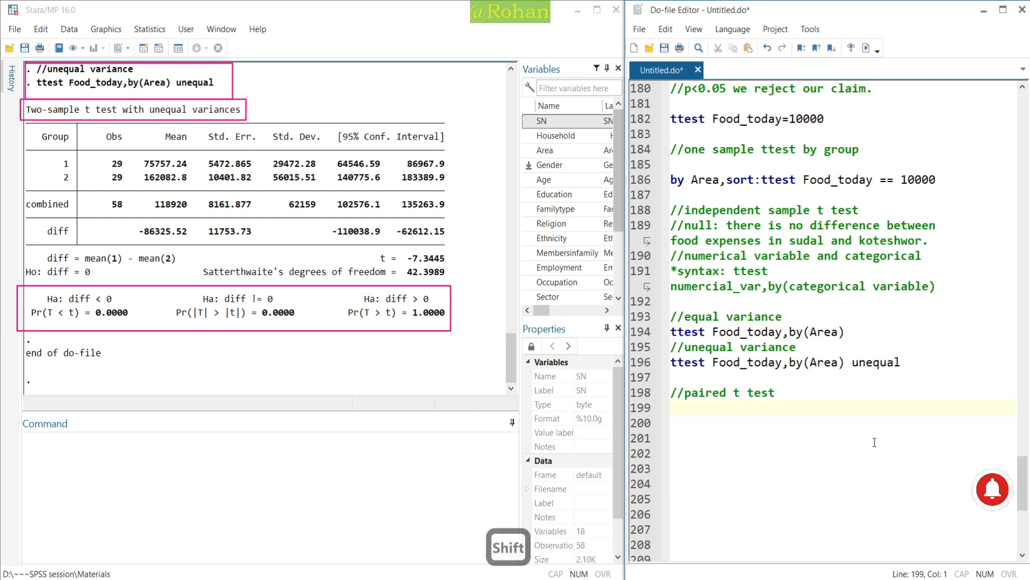
key("ctrl+shift+7")
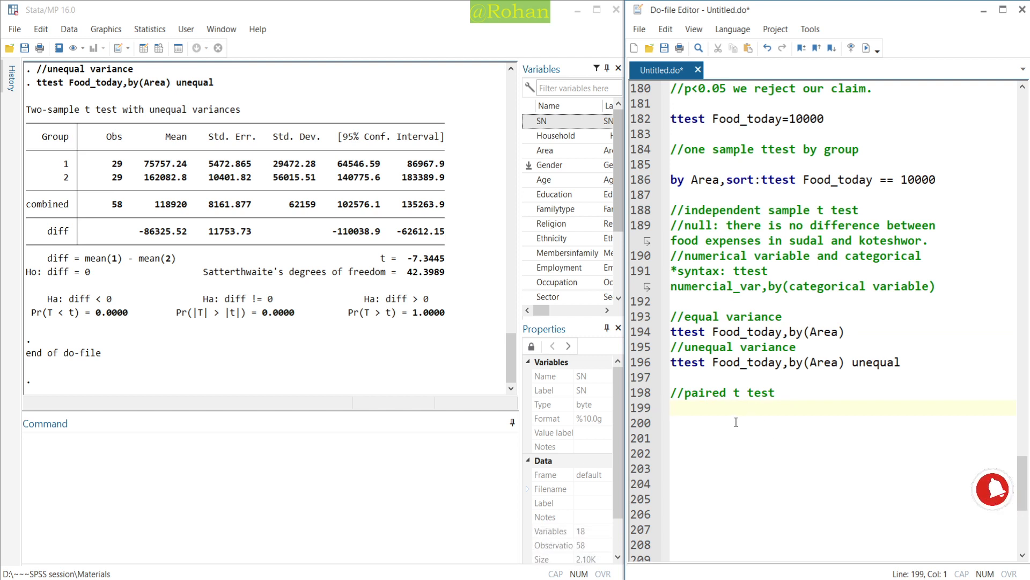
type("est")
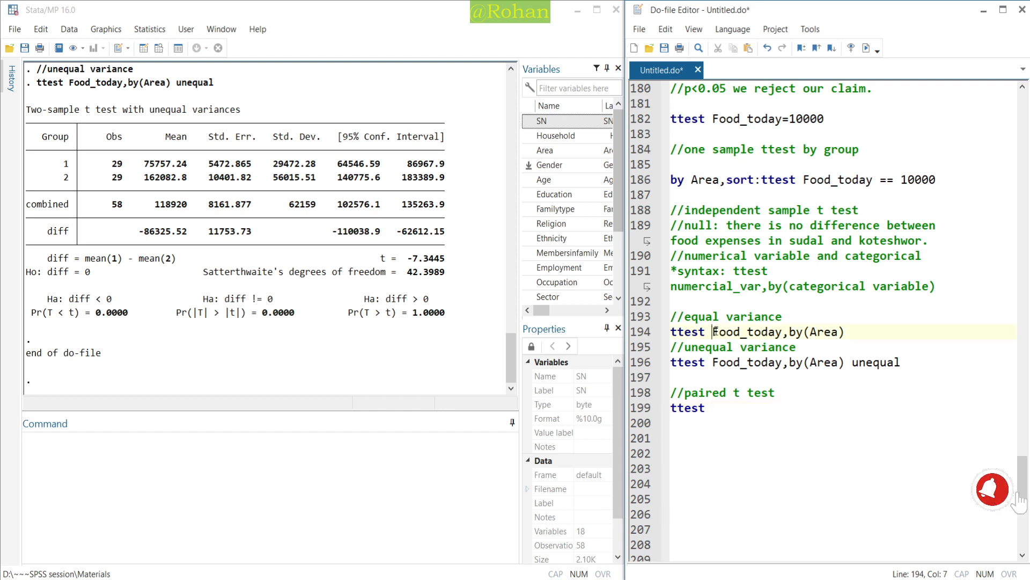
left_click_drag(713, 332, 771, 330)
key("ctrl+c")
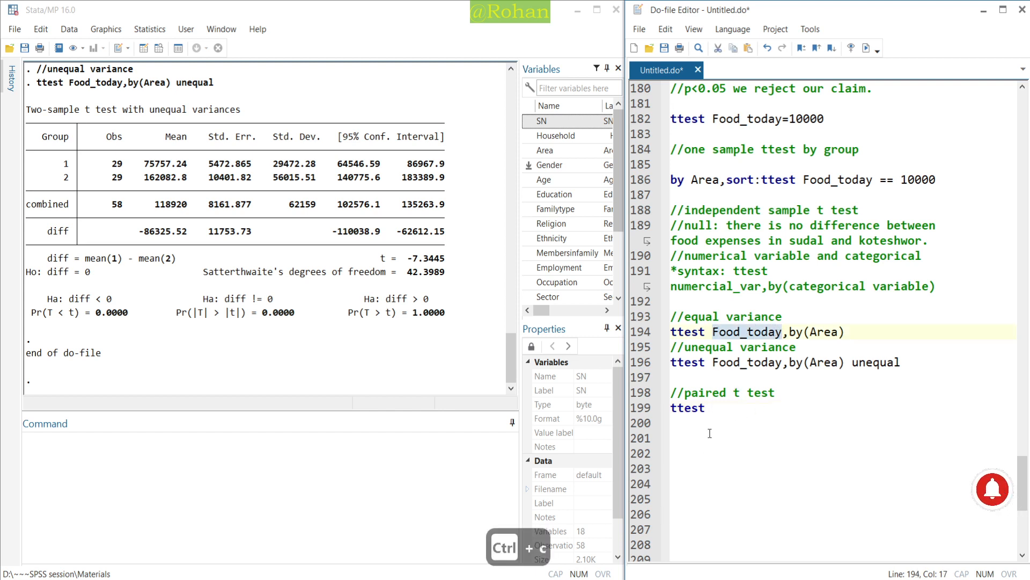
left_click(711, 408)
key("ctrl+v")
Step: Insert the comment //both variables numerical under the paired t test heading and complete the command as ttest Food_today==Food_10_years_ago
left_click(803, 395)
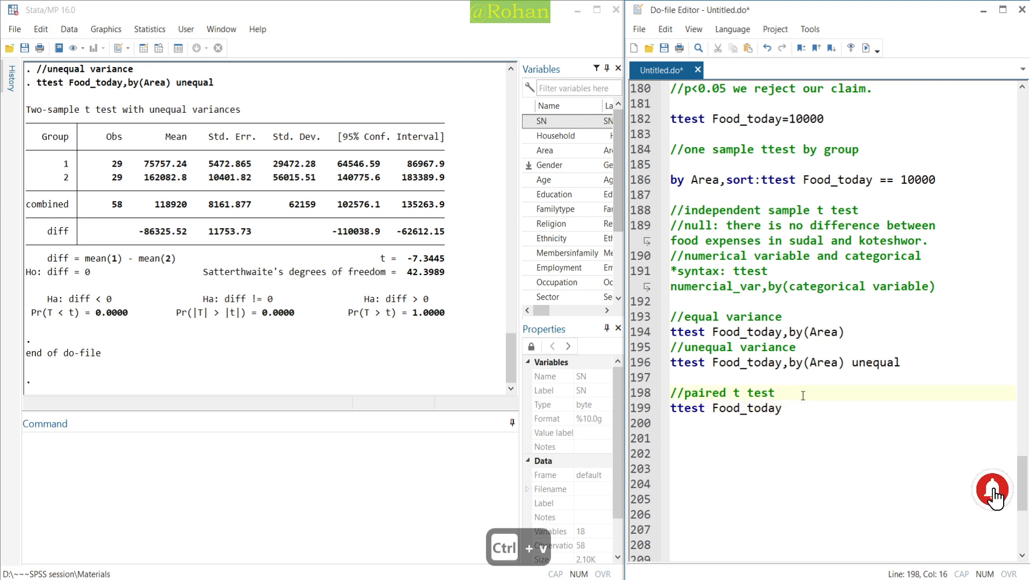
key("Return")
type("//both")
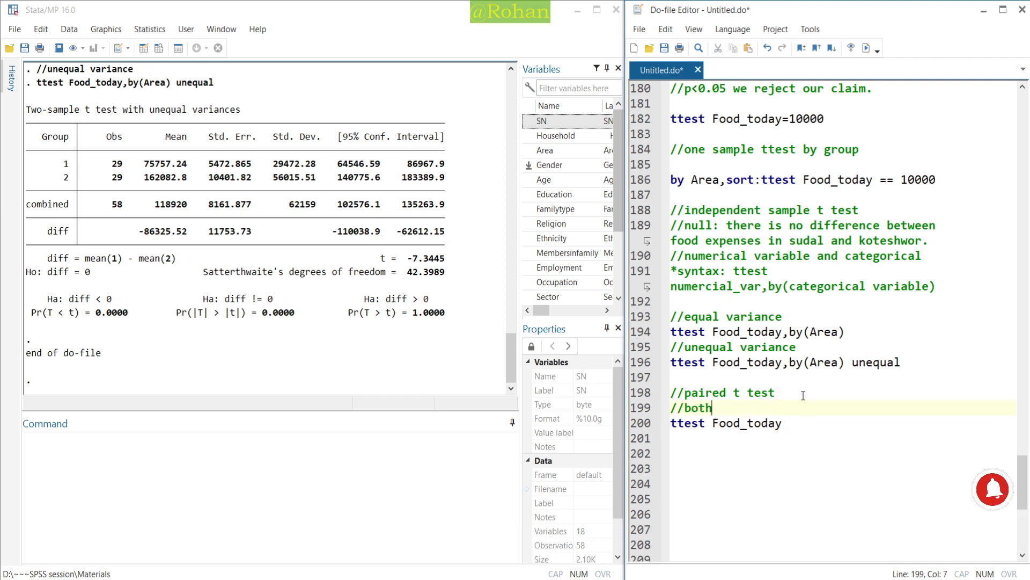
type(" variables numerical")
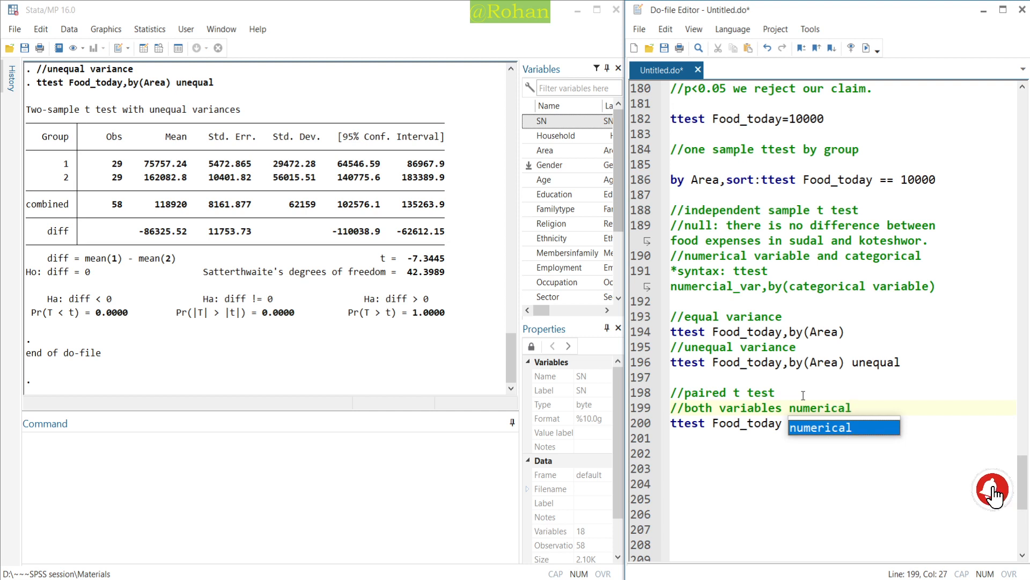
key("Return")
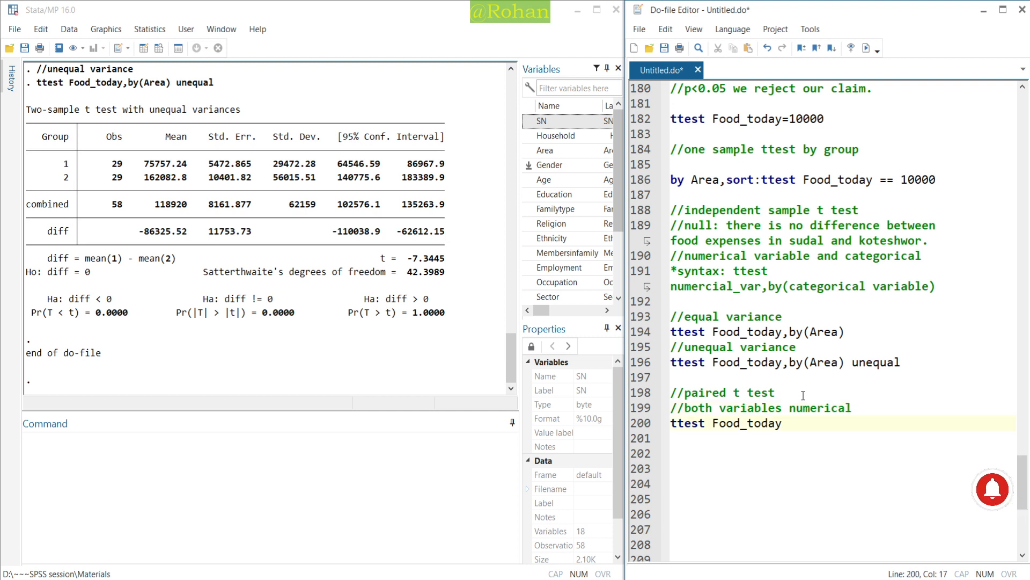
type("==Food_10_years_ago")
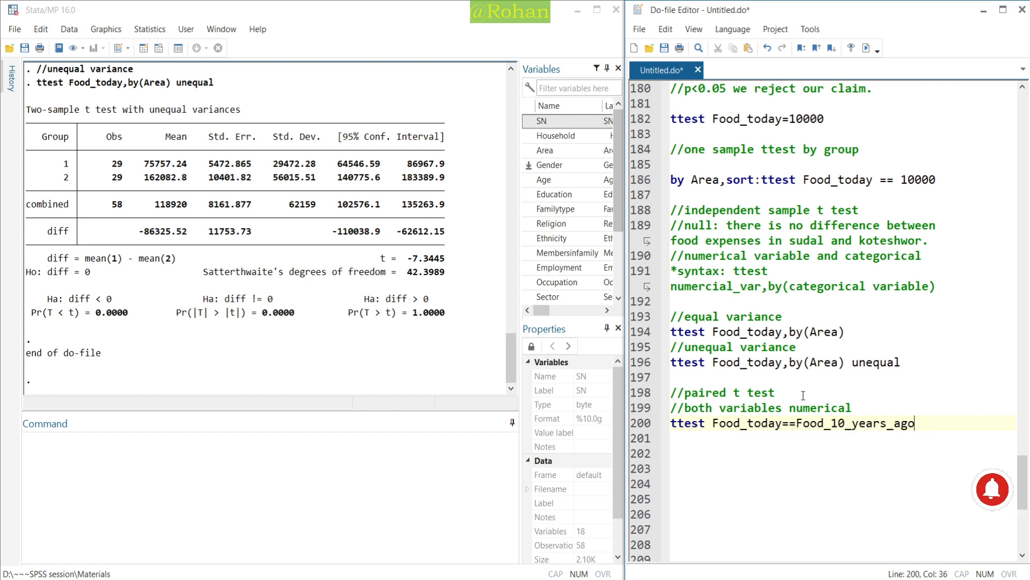
Step: Insert the comment //null/claim: Food expenses today=Food expenses 10 year ago above the paired ttest command
left_click(857, 410)
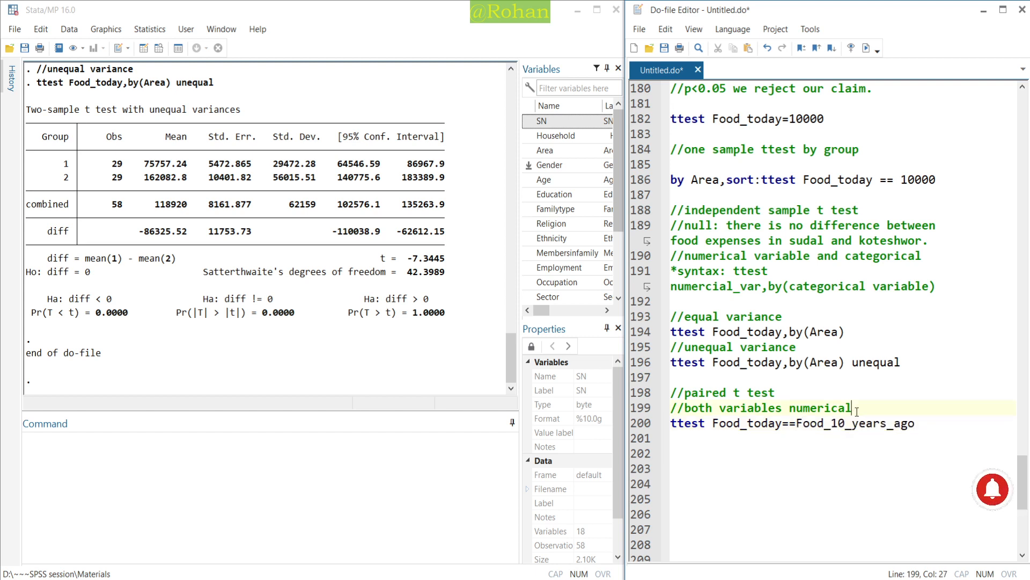
key("Return")
type("//n")
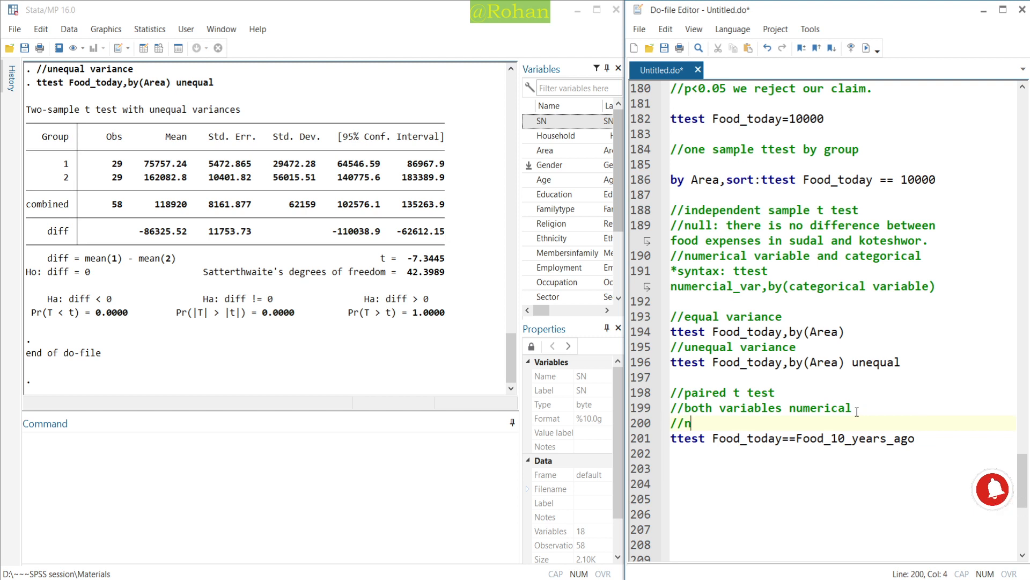
type("ull/claim")
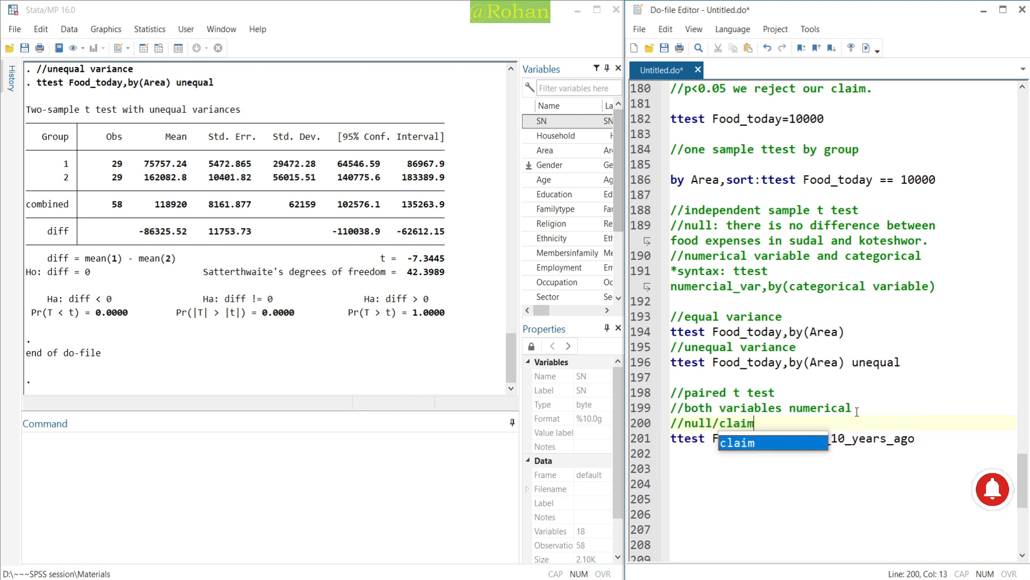
type(": ")
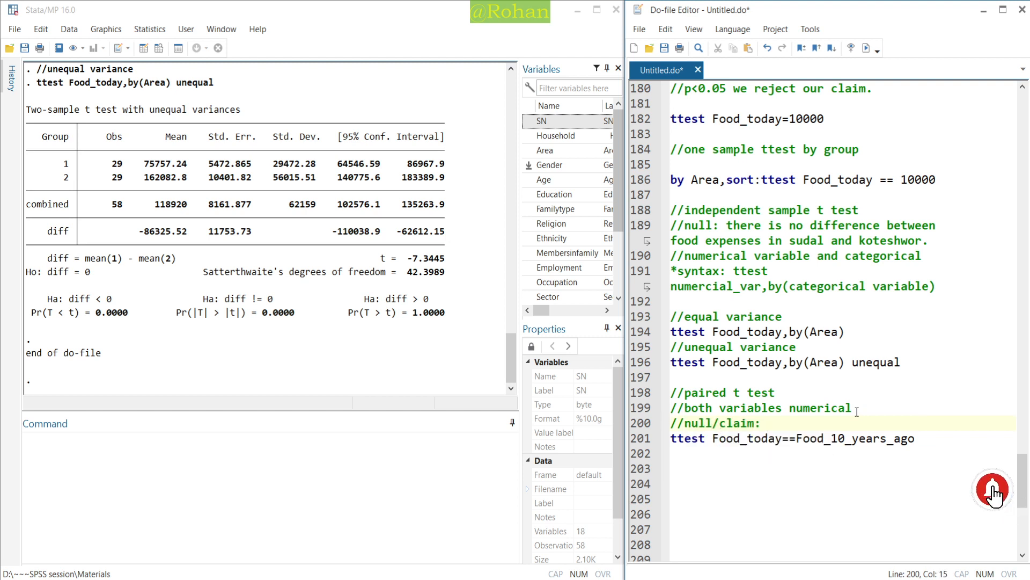
type("Food expense")
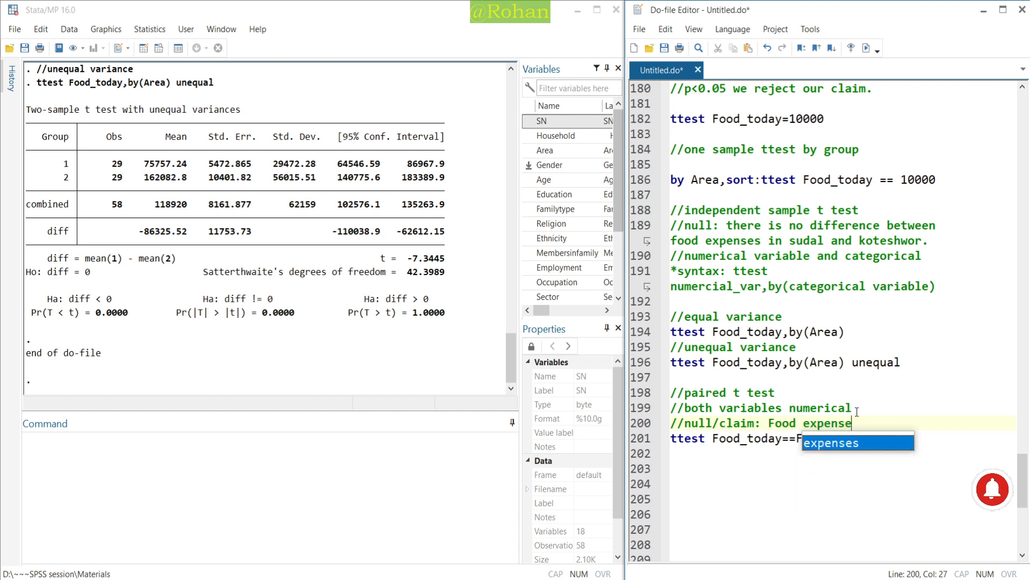
type("s today")
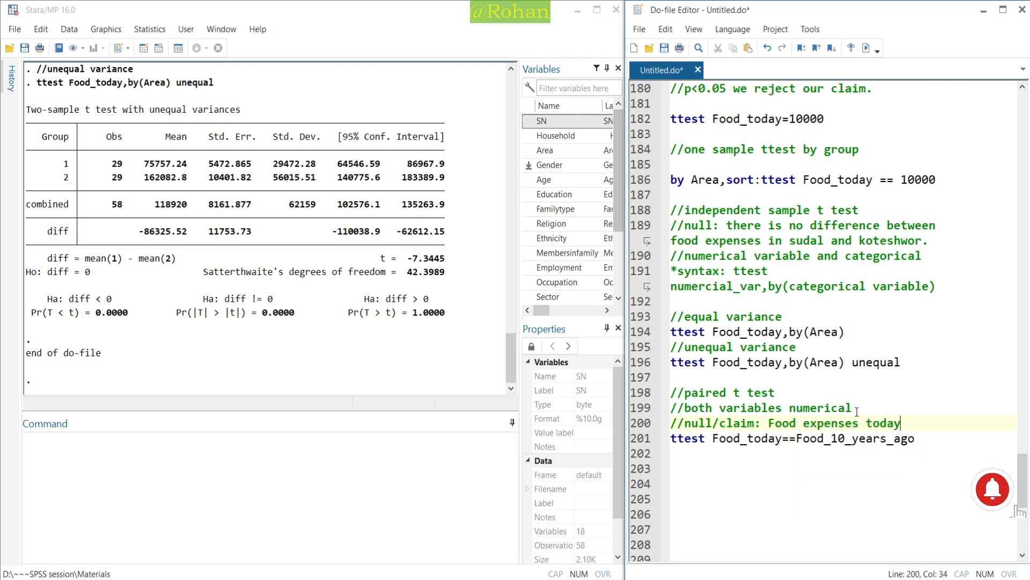
type("=Food")
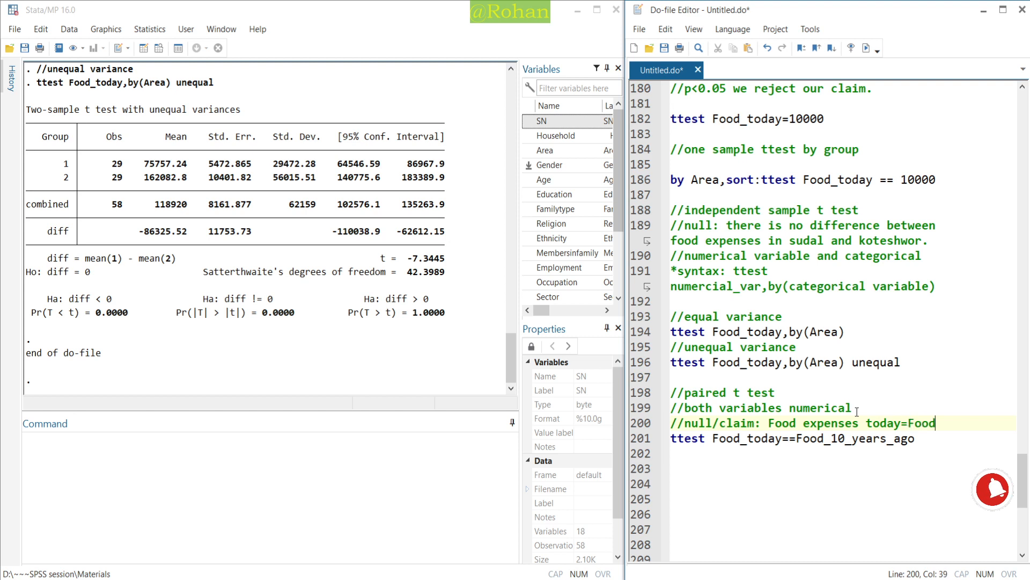
type(" expenses 10 ")
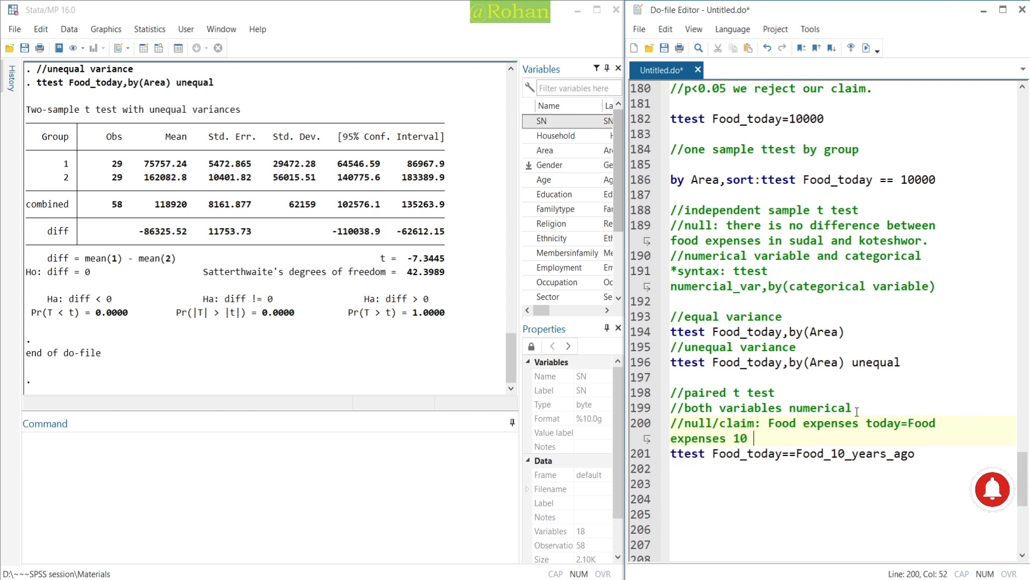
type("year ago")
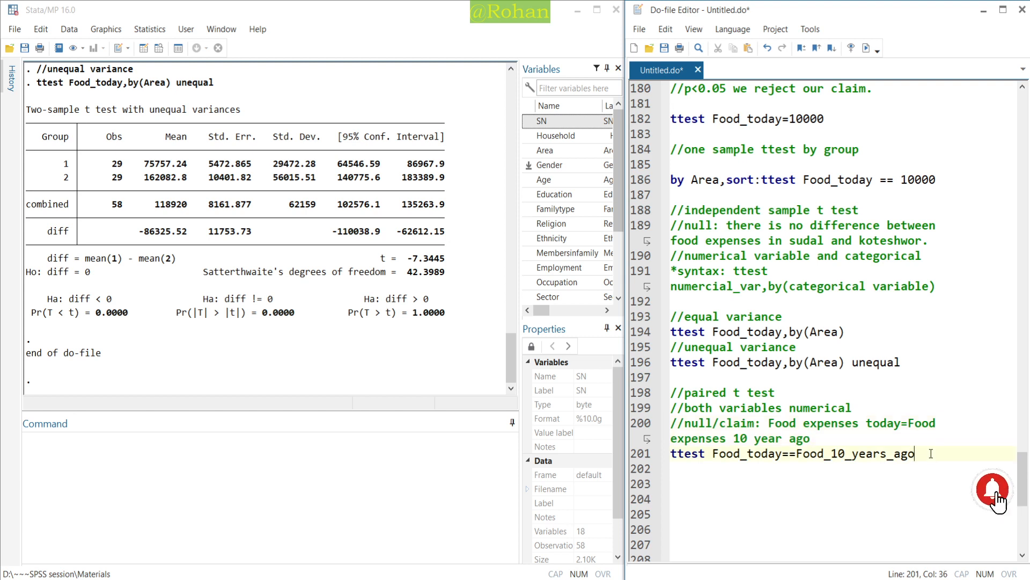
Step: Run only the paired t test comments and their ttest command, and review the three p-values in the output
left_click_drag(931, 454, 665, 392)
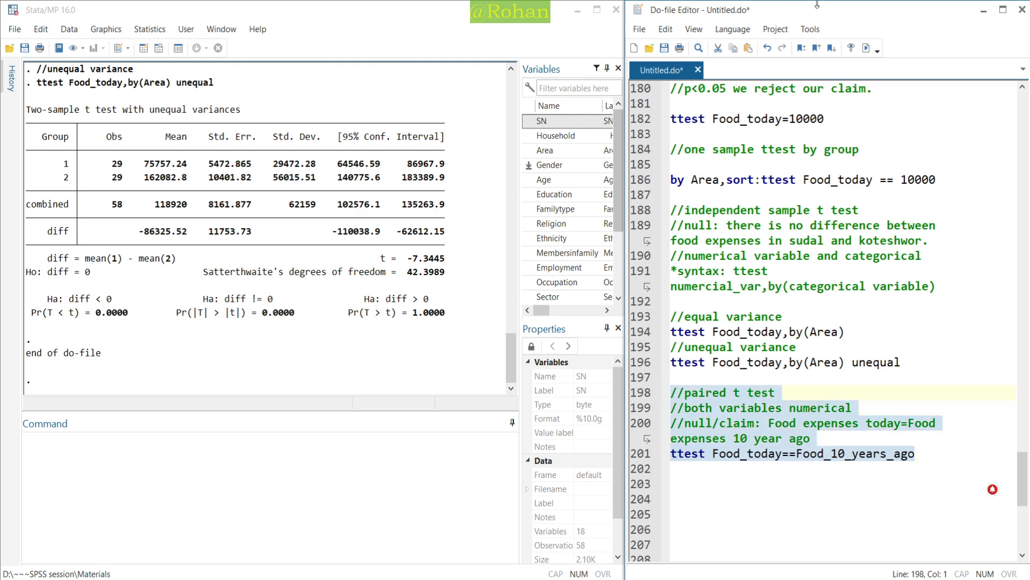
left_click(865, 54)
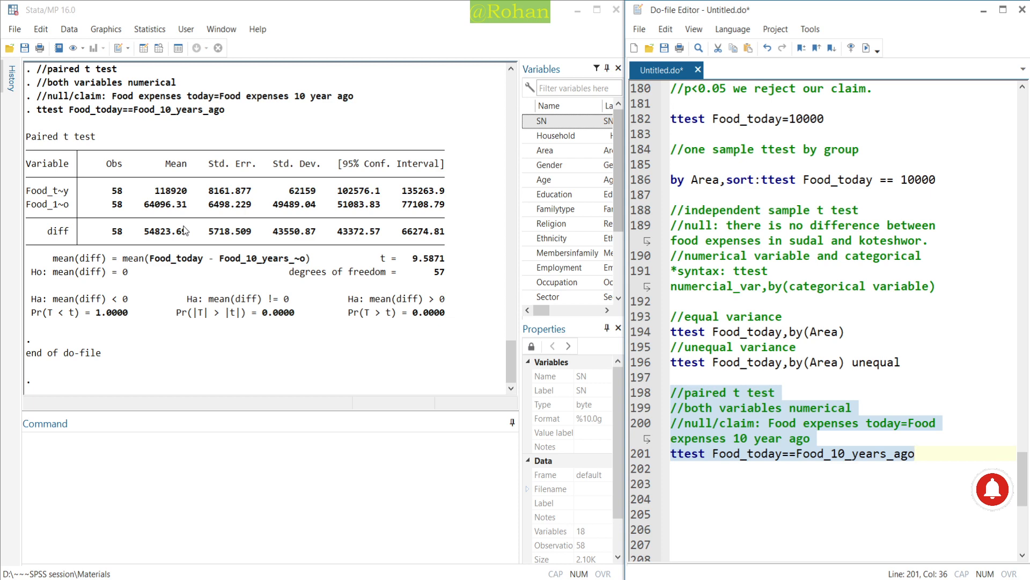
scroll(183, 230, "up", 1)
scroll(84, 137, "down", 1)
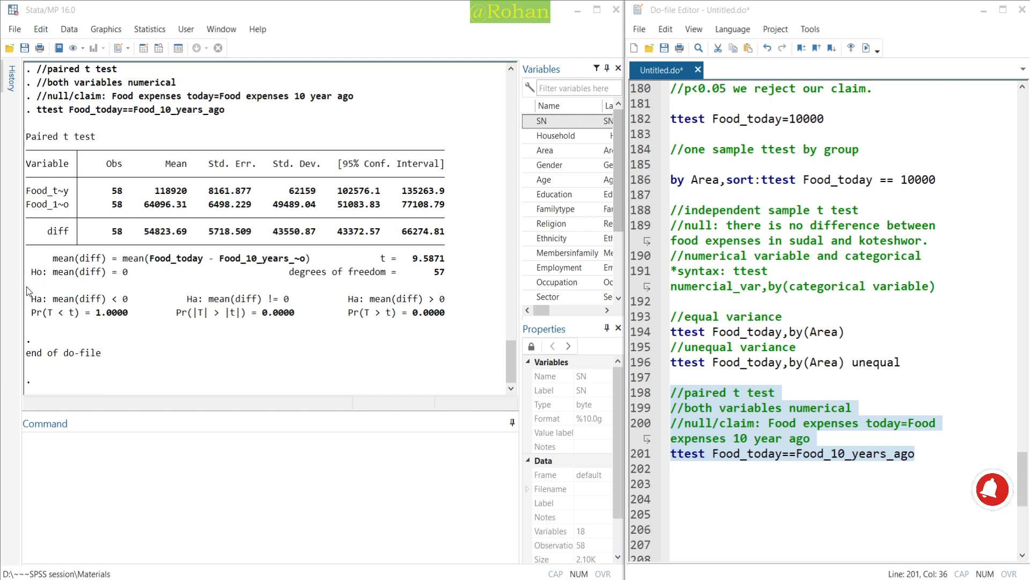
mouse_move(22, 289)
left_mouse_down()
mouse_move(344, 363)
mouse_move(456, 326)
left_mouse_up()
left_click_drag(255, 304, 299, 321)
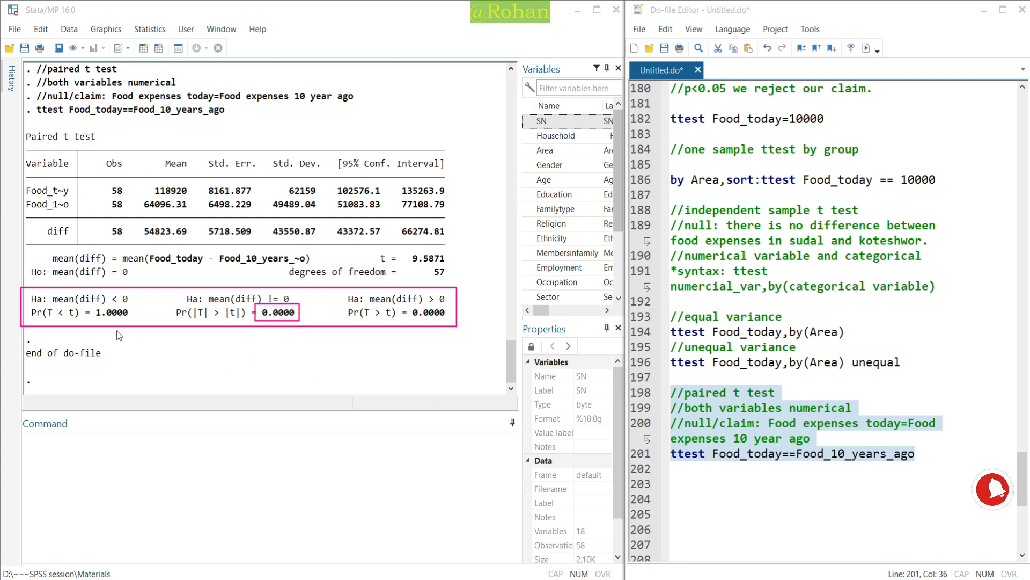
left_click_drag(89, 305, 132, 322)
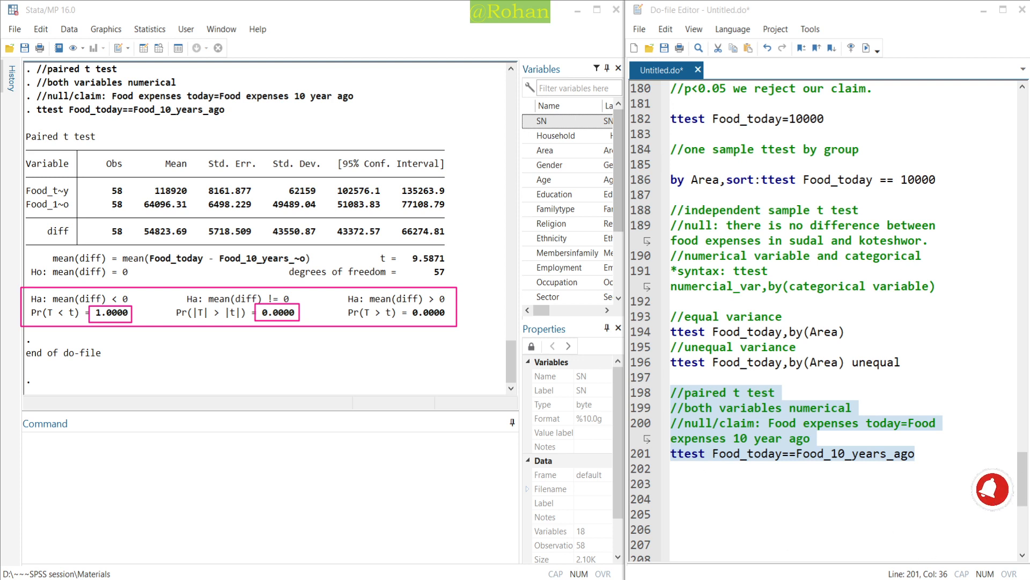
Step: Open the t test (mean-comparison test) dialog, look through its one-sample and group options, and choose Two-sample using variables
left_click(398, 90)
left_click(149, 29)
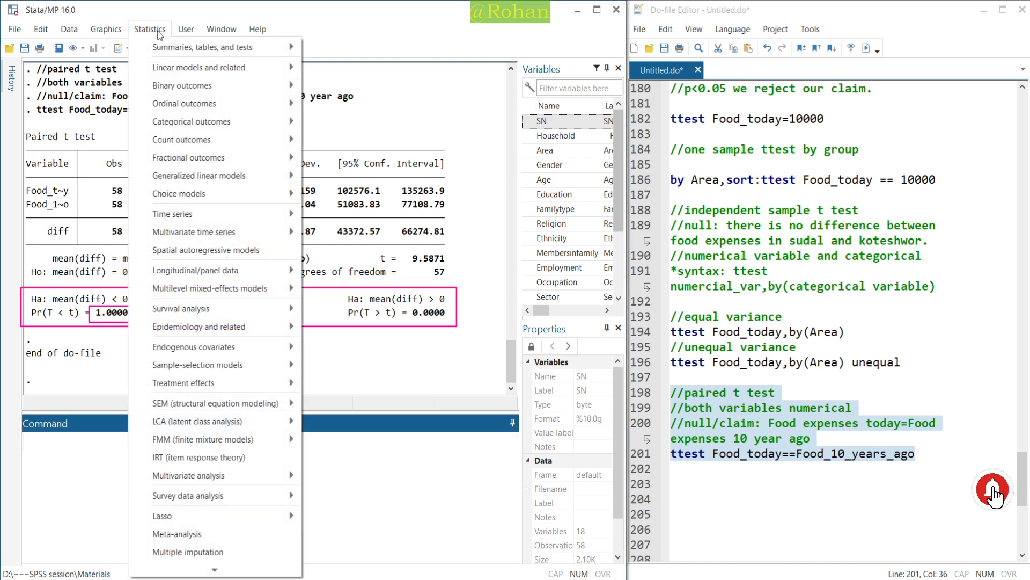
mouse_move(226, 48)
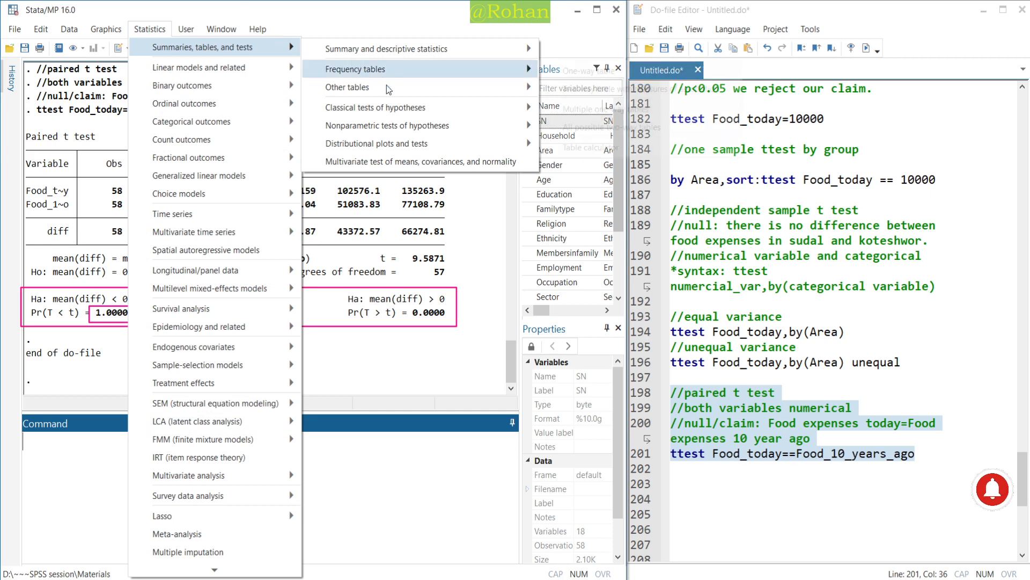
mouse_move(529, 107)
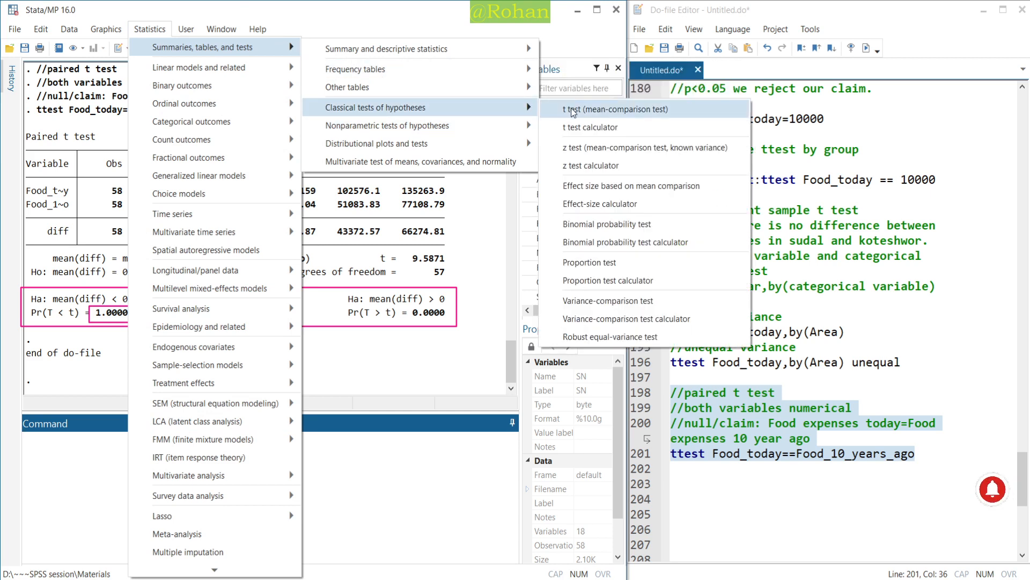
left_click(571, 108)
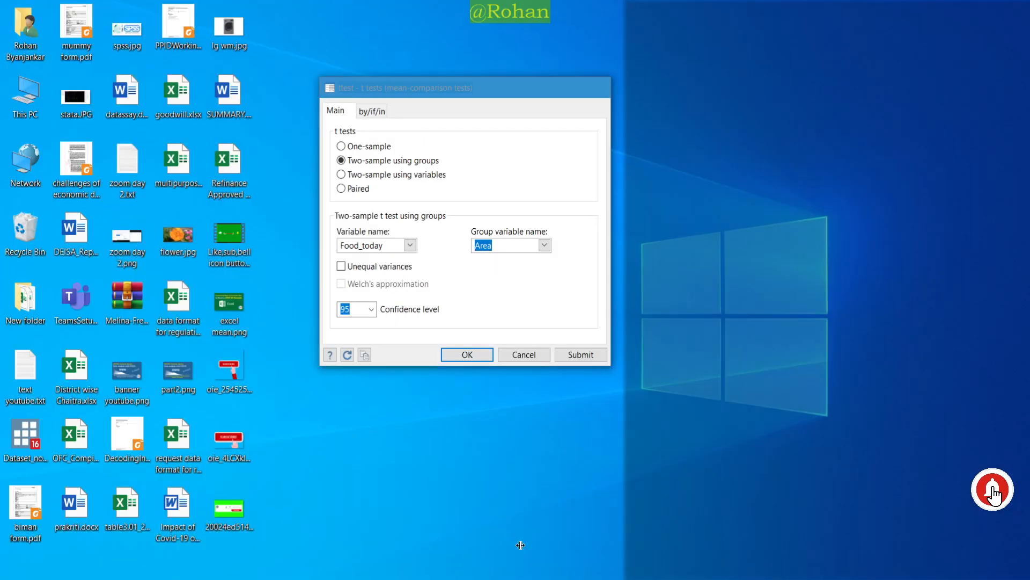
left_click(521, 545)
left_click_drag(420, 89, 414, 82)
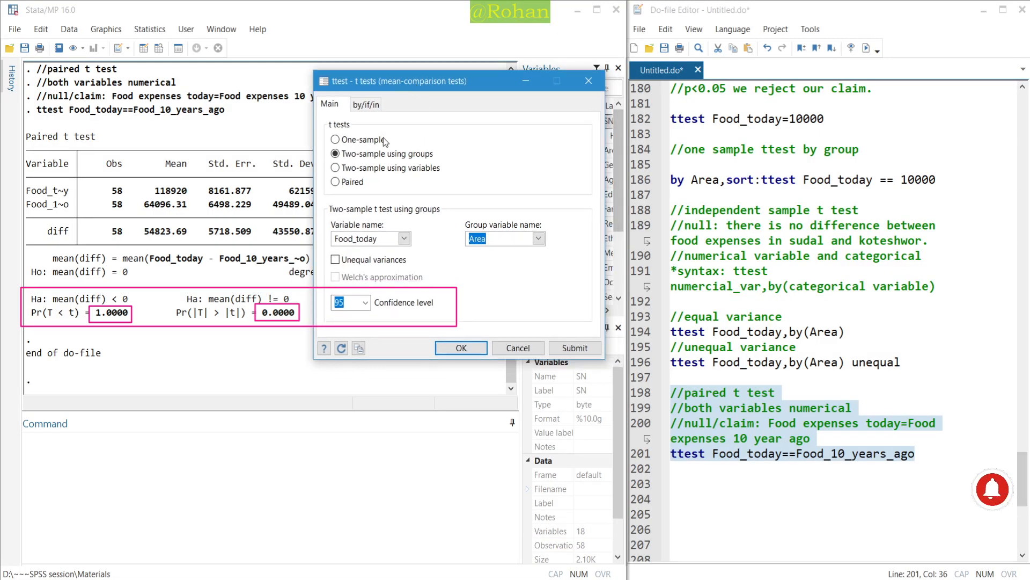
left_click(350, 141)
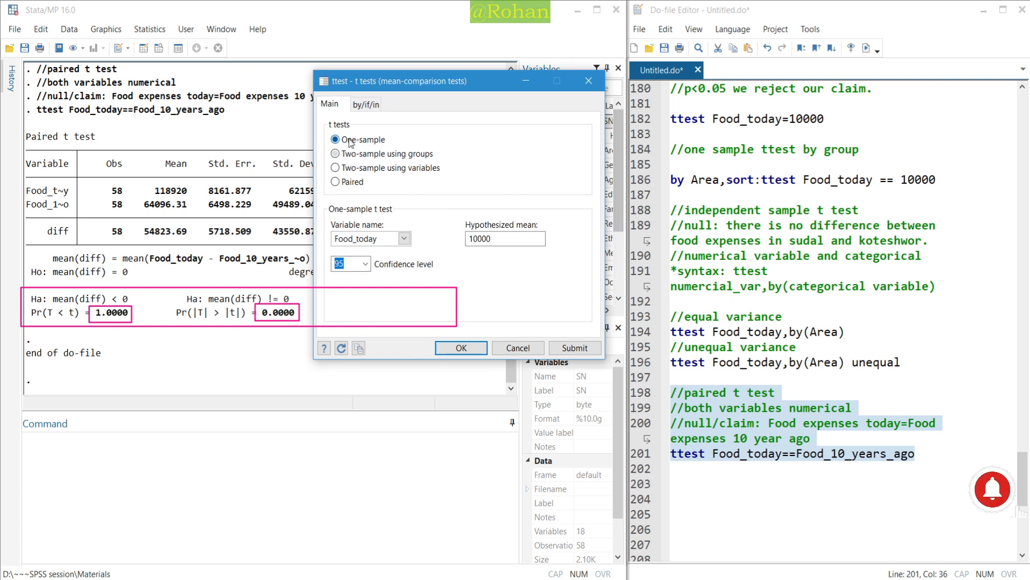
left_click(353, 156)
left_click(360, 170)
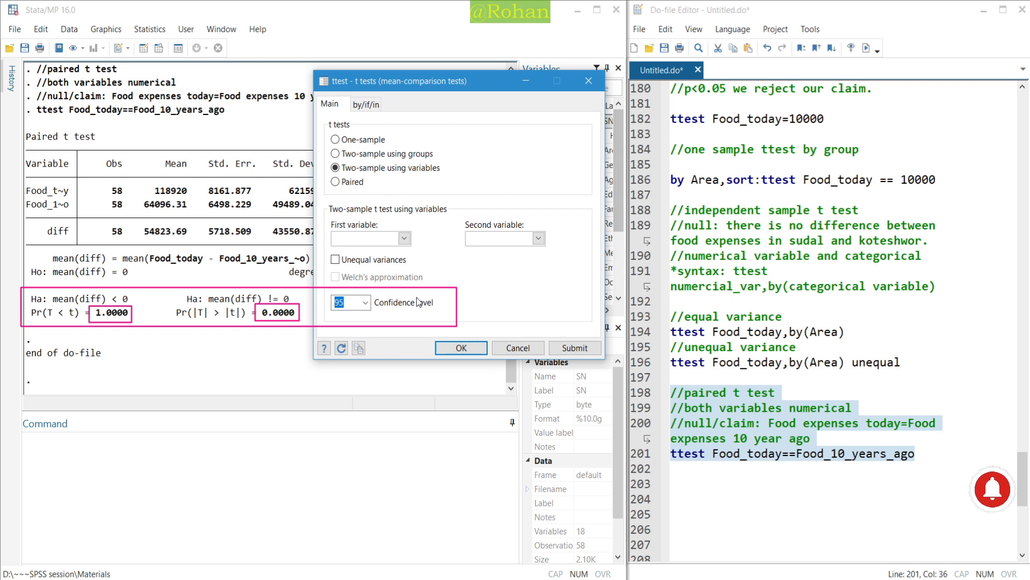
Step: Run the two-sample test with Food_today as the first variable and Food_10_years_ago as the second
key("ctrl+shift+7")
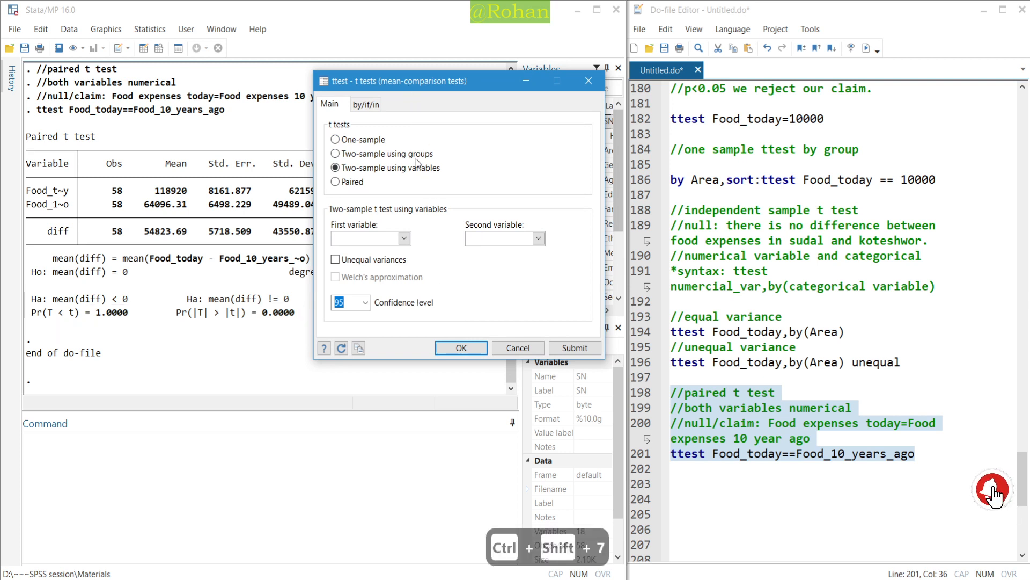
left_click(404, 238)
scroll(370, 316, "down", 2)
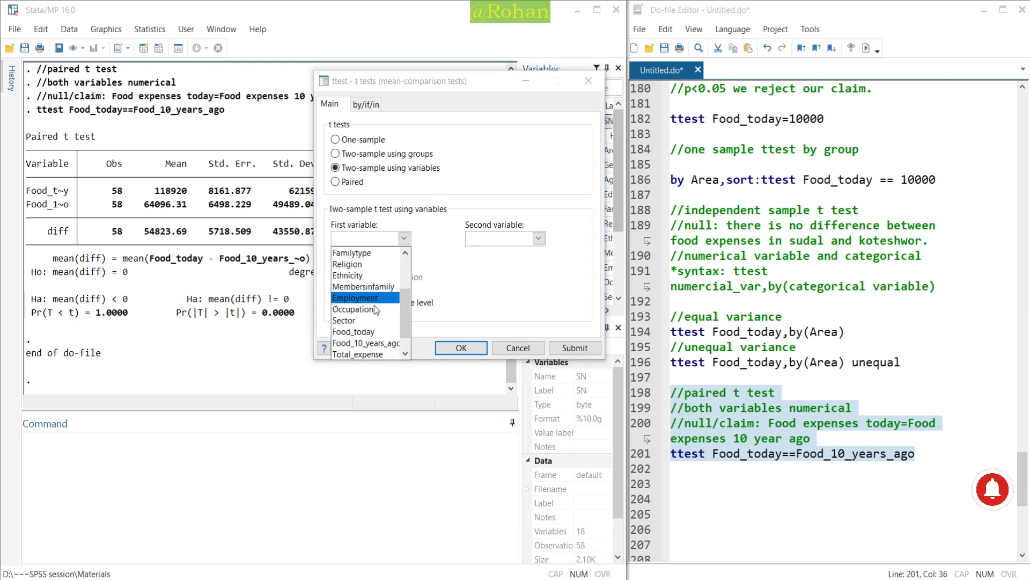
left_click(373, 333)
left_click(539, 238)
scroll(497, 317, "down", 2)
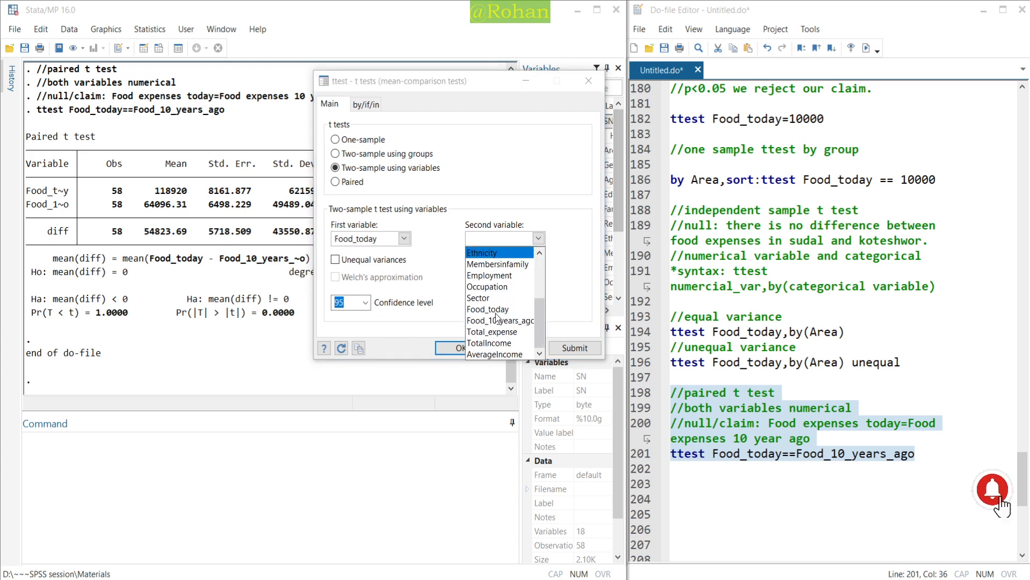
left_click(500, 320)
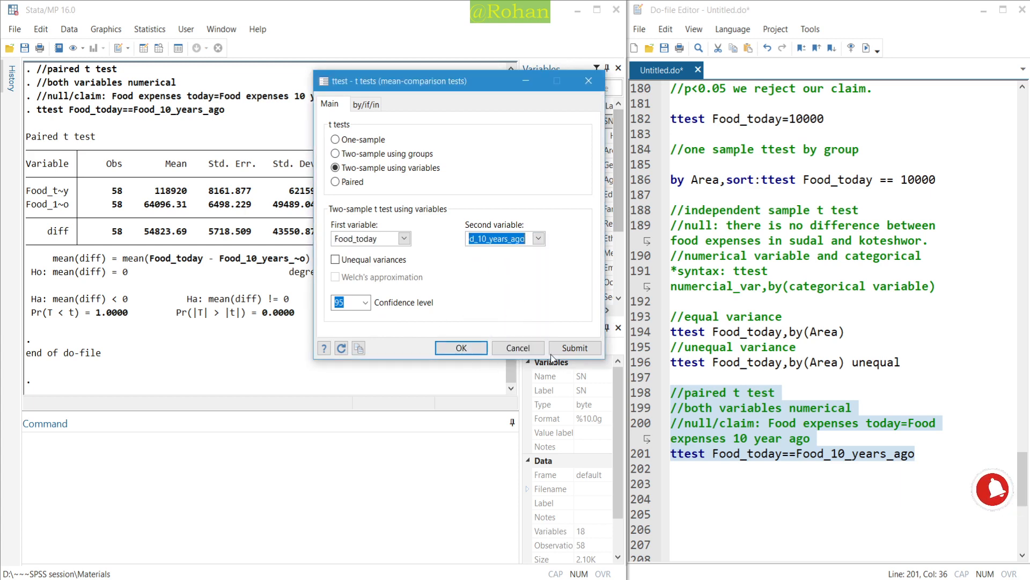
left_click(461, 347)
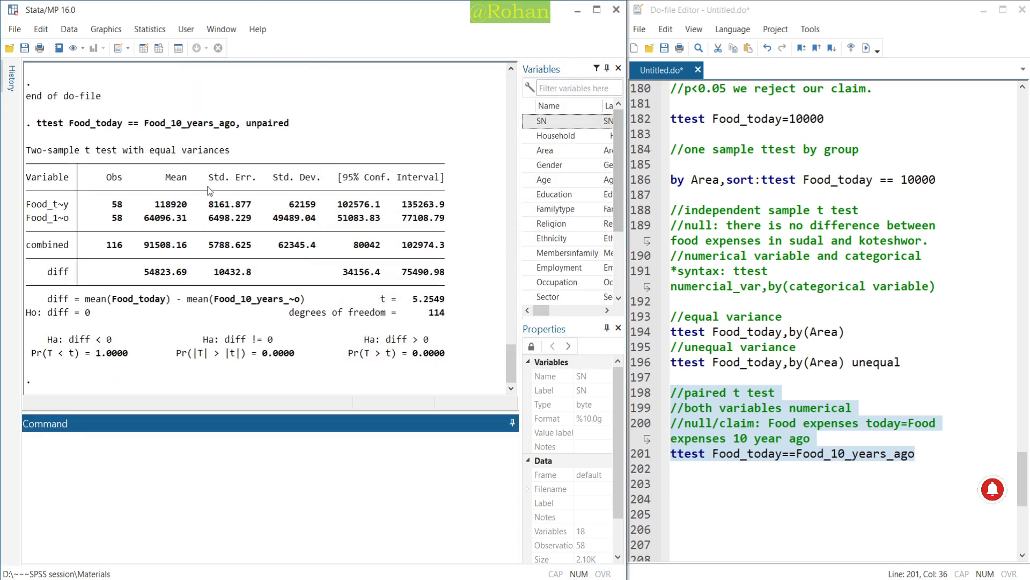
Step: Compare the unpaired two-sample output with the earlier paired t test output
scroll(241, 178, "up", 6)
scroll(241, 179, "down", 6)
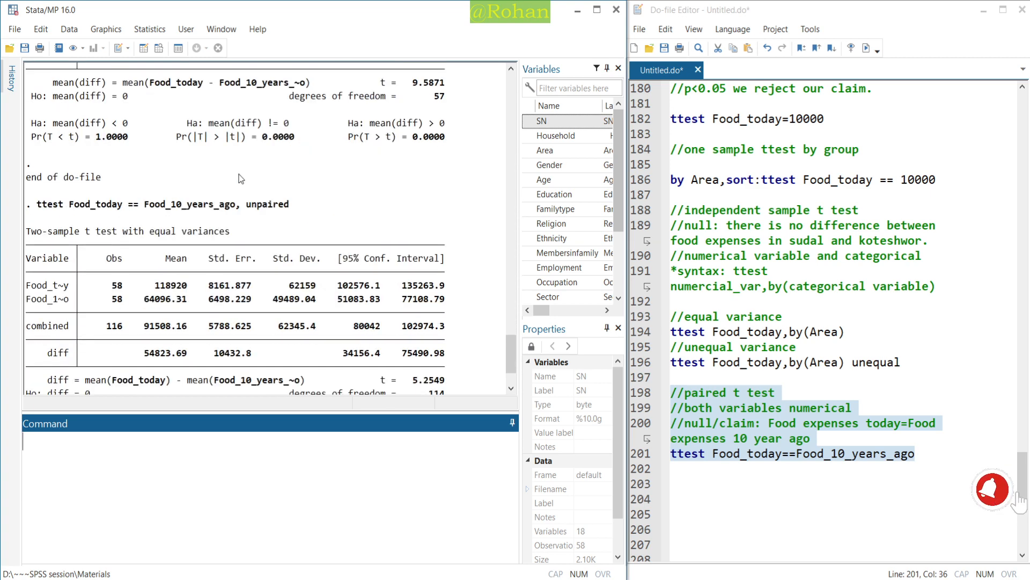
scroll(241, 183, "up", 6)
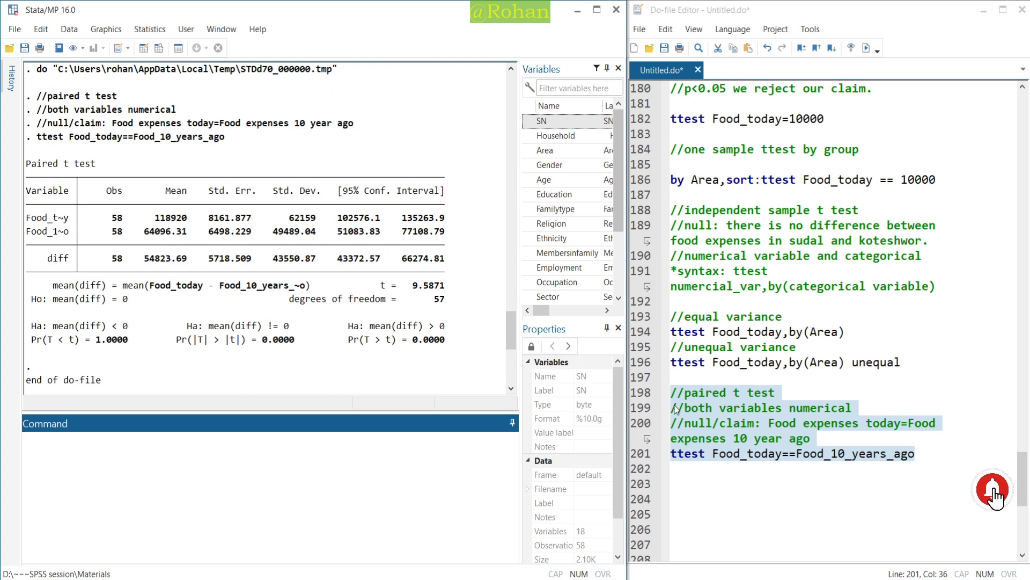
scroll(335, 304, "down", 6)
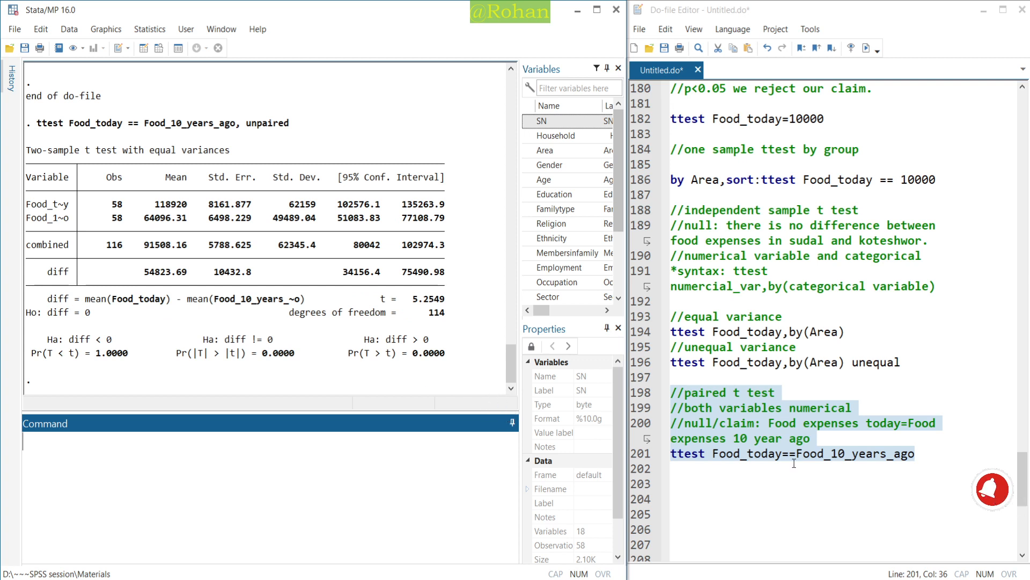
Step: Add the comment heading //ztest below the paired ttest command, separated by a blank line
left_click(919, 454)
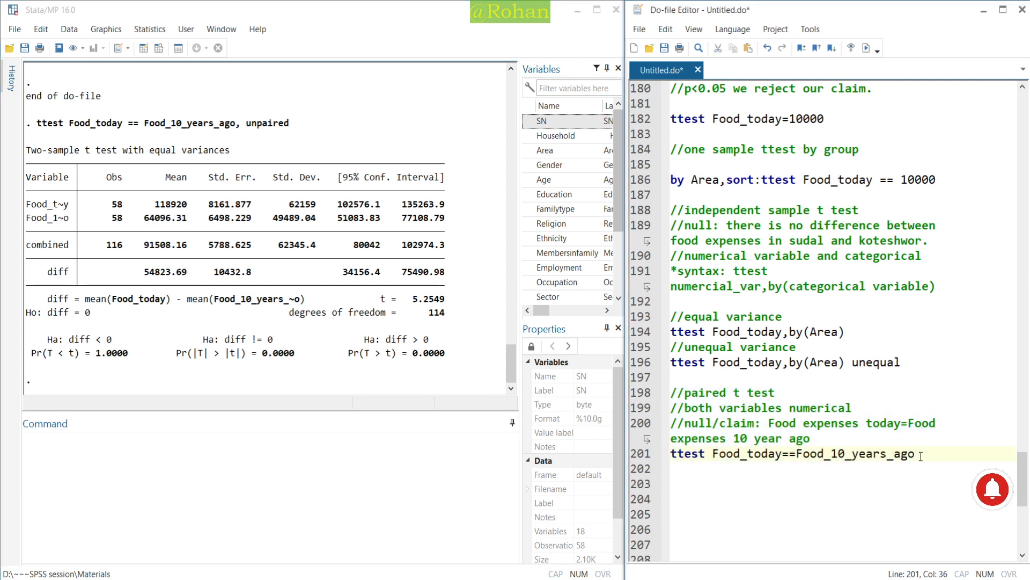
key("Return")
key("Return")
type("//z")
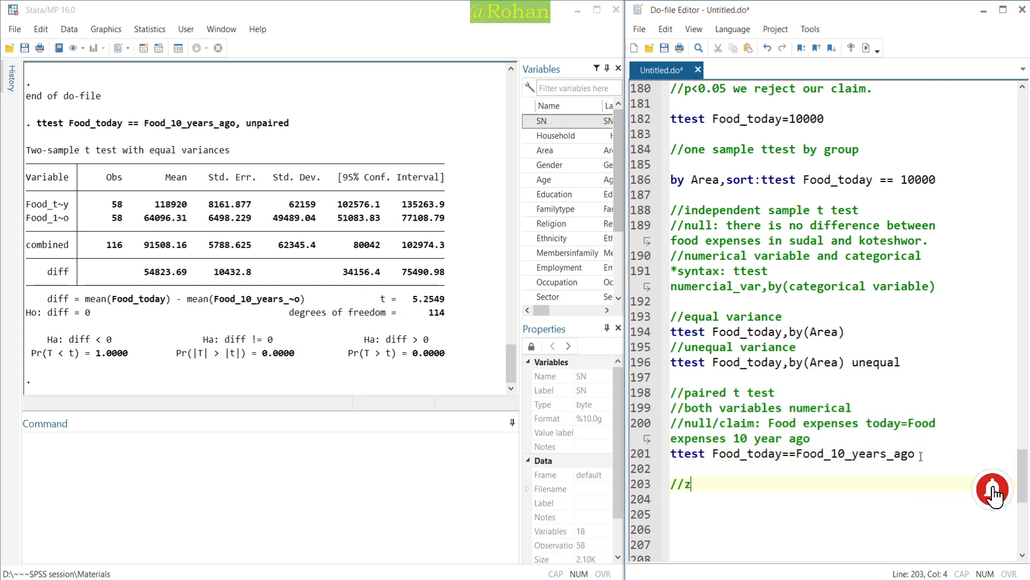
type("test")
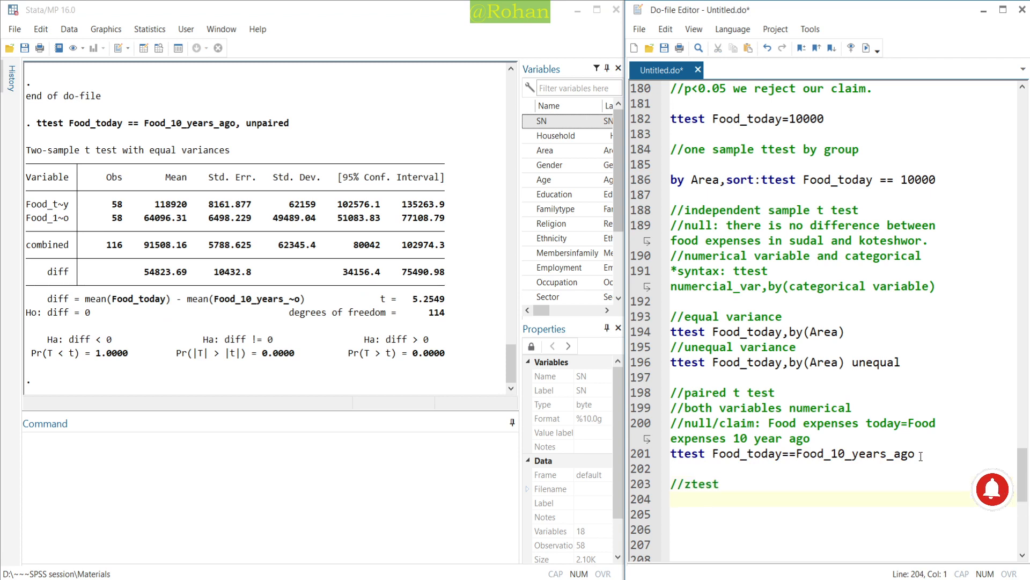
Step: Copy the one-sample null hypothesis comment, the p<0.05 comment and the ttest Food_today=10000 command to below the //ztest heading
scroll(848, 289, "up", 1)
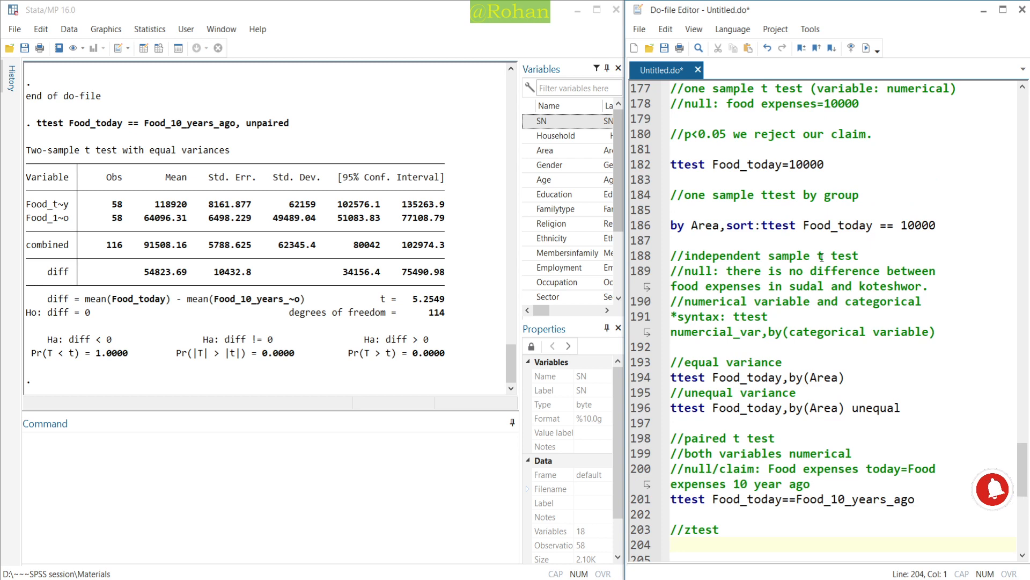
left_click_drag(843, 165, 772, 152)
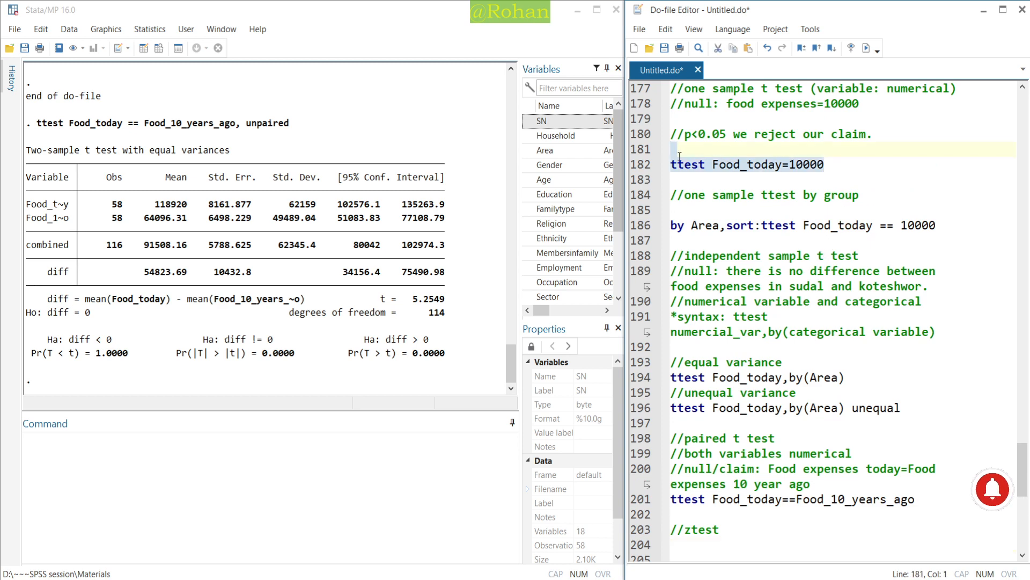
left_click_drag(679, 156, 666, 165)
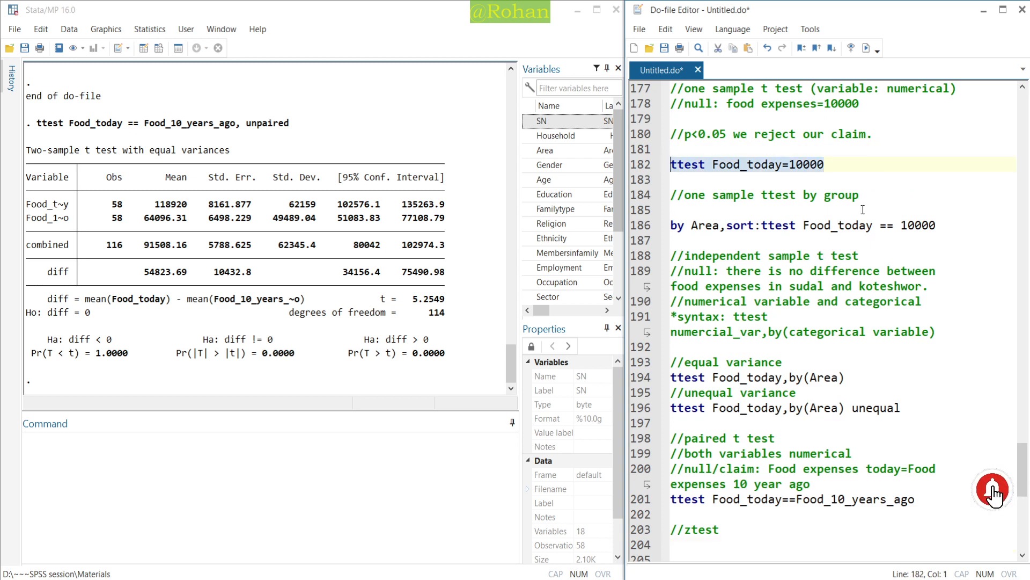
scroll(863, 209, "up", 1)
left_click(837, 210)
left_click_drag(826, 209, 670, 150)
key("ctrl+c")
scroll(788, 357, "down", 5)
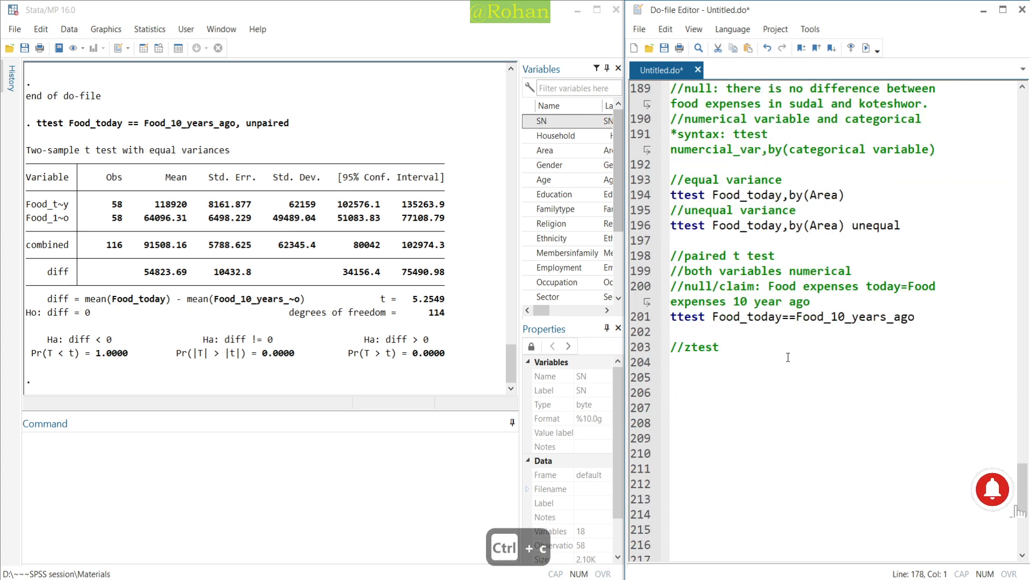
left_click(710, 363)
key("ctrl+v")
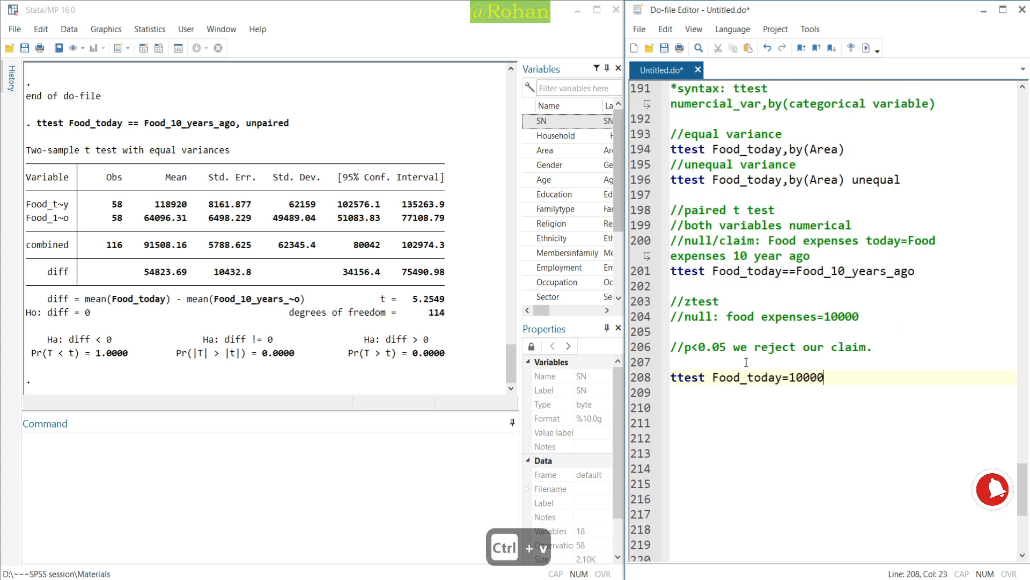
Step: Change the copied command to ztest Food_today=10000 and run the whole z test section
left_click(673, 376)
key("Delete")
type("z")
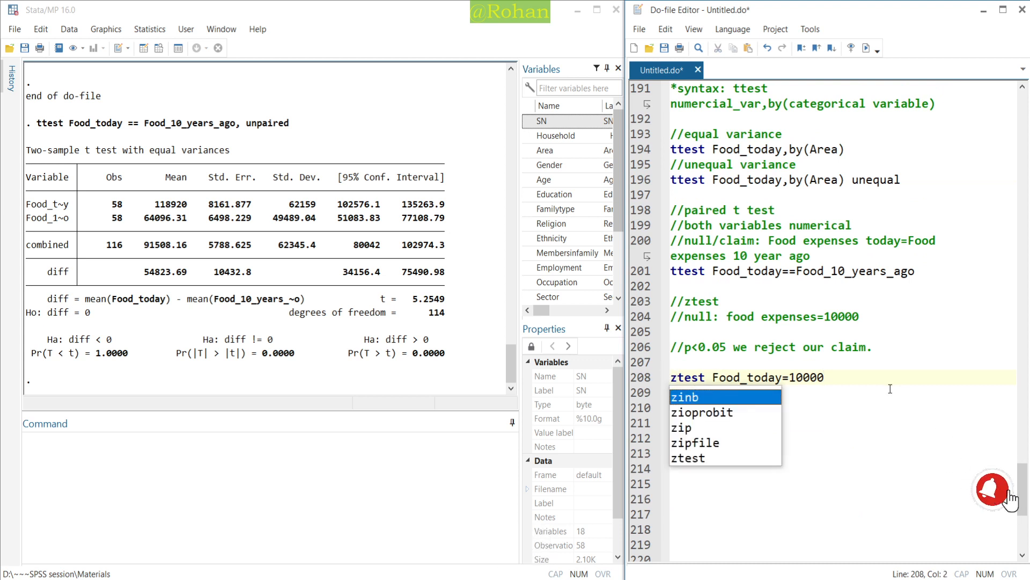
left_click_drag(865, 388, 672, 301)
left_click(865, 48)
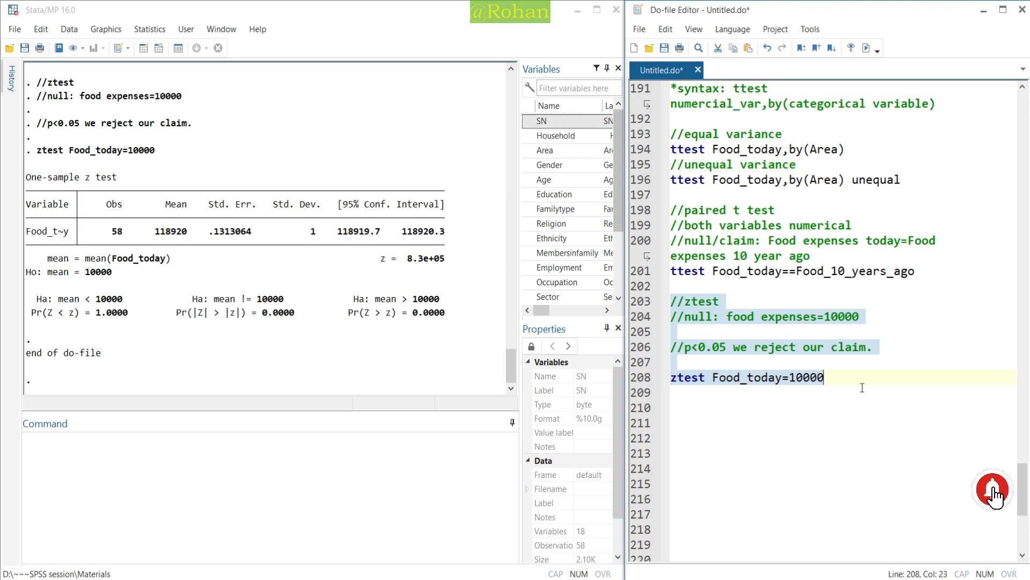
Step: Insert the comment //ztest valid for large sample below the //ztest heading, leaving a blank line before the null hypothesis
left_click(849, 377)
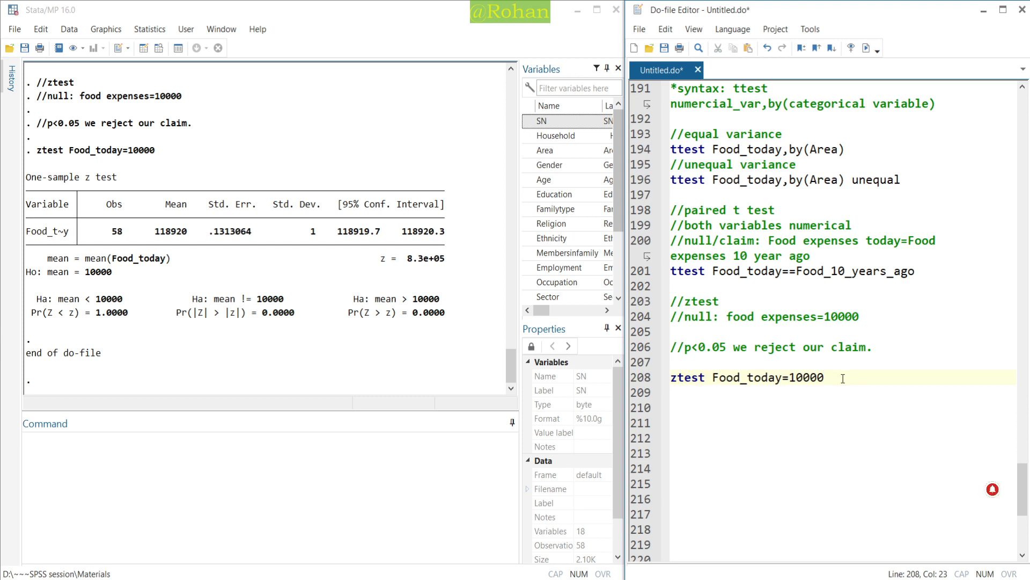
left_click(730, 305)
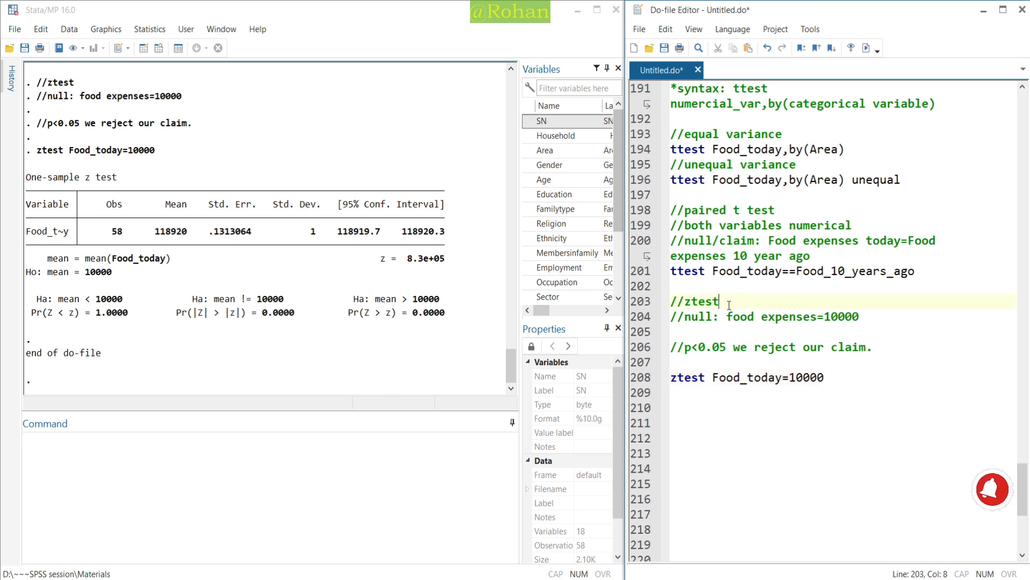
key("Return")
key("Return")
type("/")
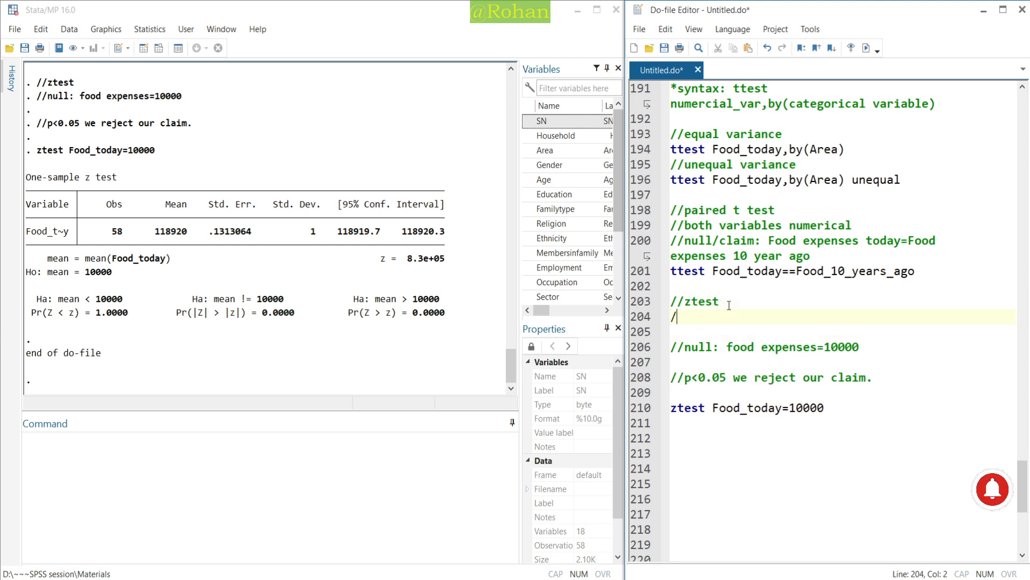
type("/")
type("ztest")
key("BackSpace")
type("test va")
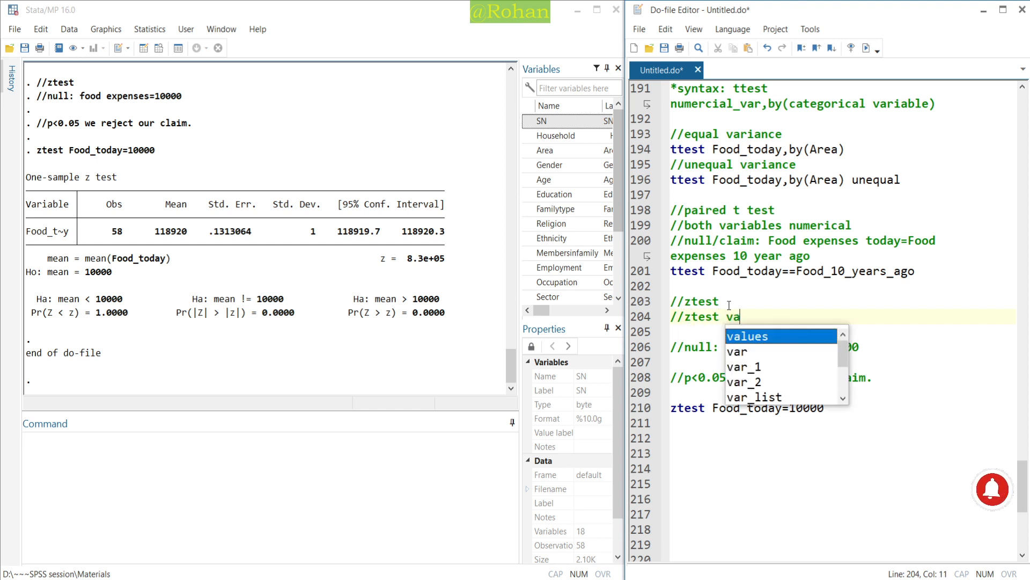
type(";id f")
key("BackSpace")
key("BackSpace")
key("BackSpace")
key("BackSpace")
key("BackSpace")
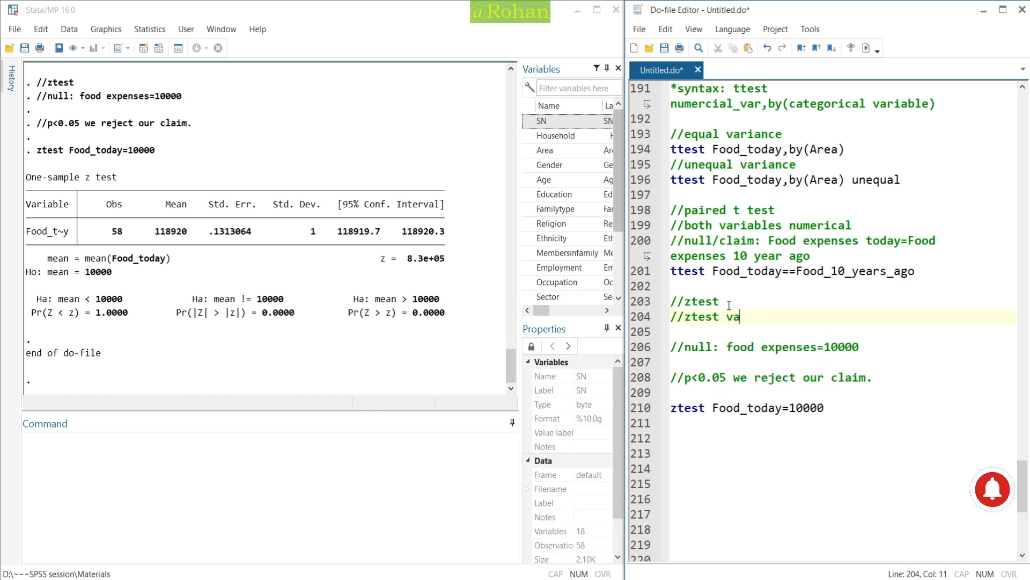
type("lif")
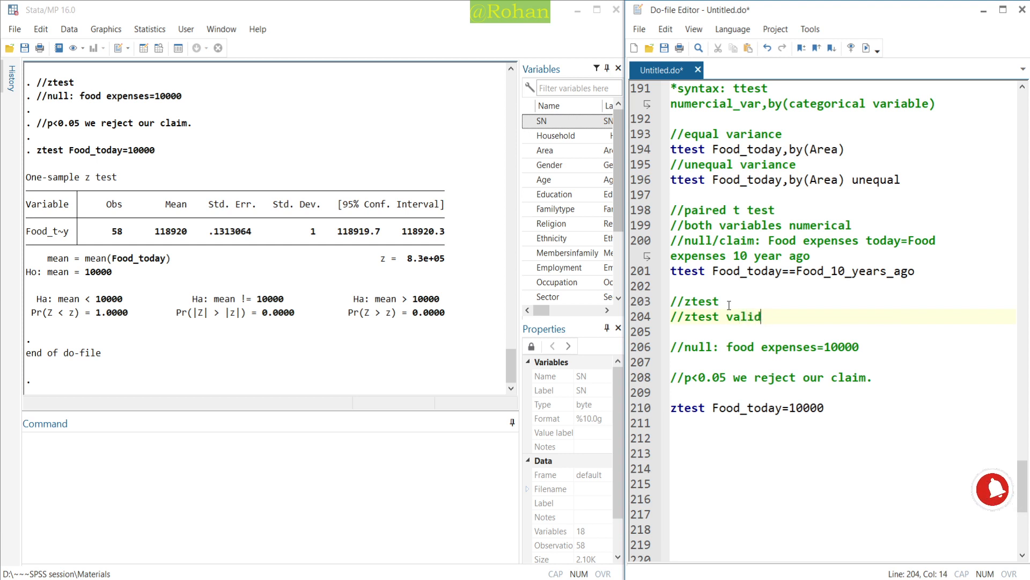
type(" for large sample")
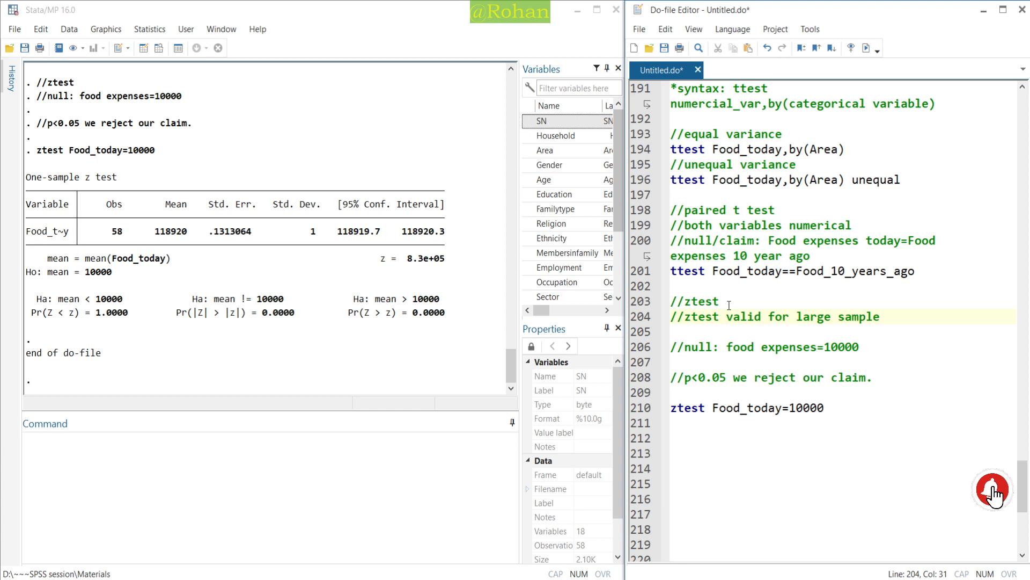
key("Return")
type("but test")
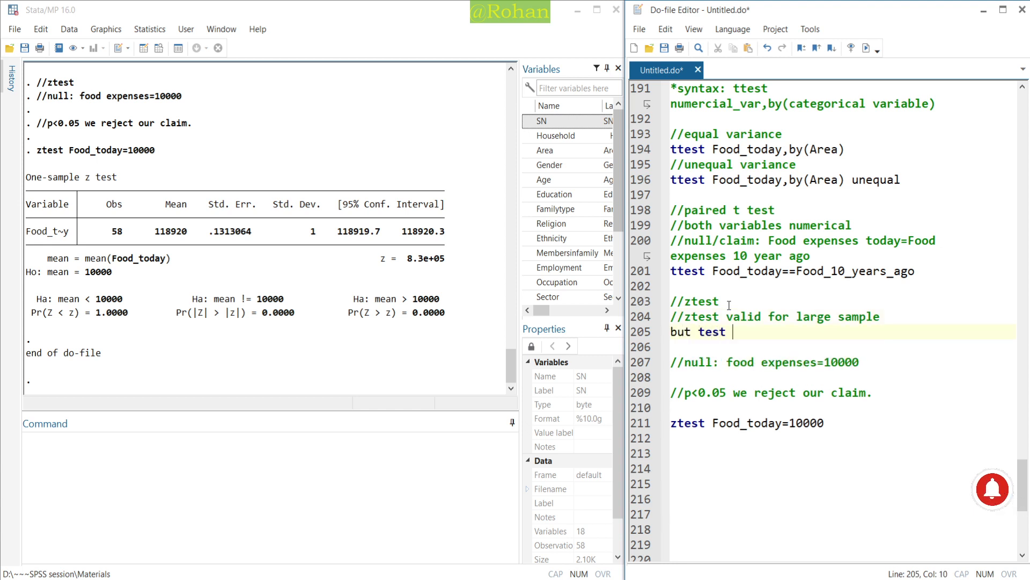
key("ctrl+BackSpace")
key("ctrl+BackSpace")
key("BackSpace")
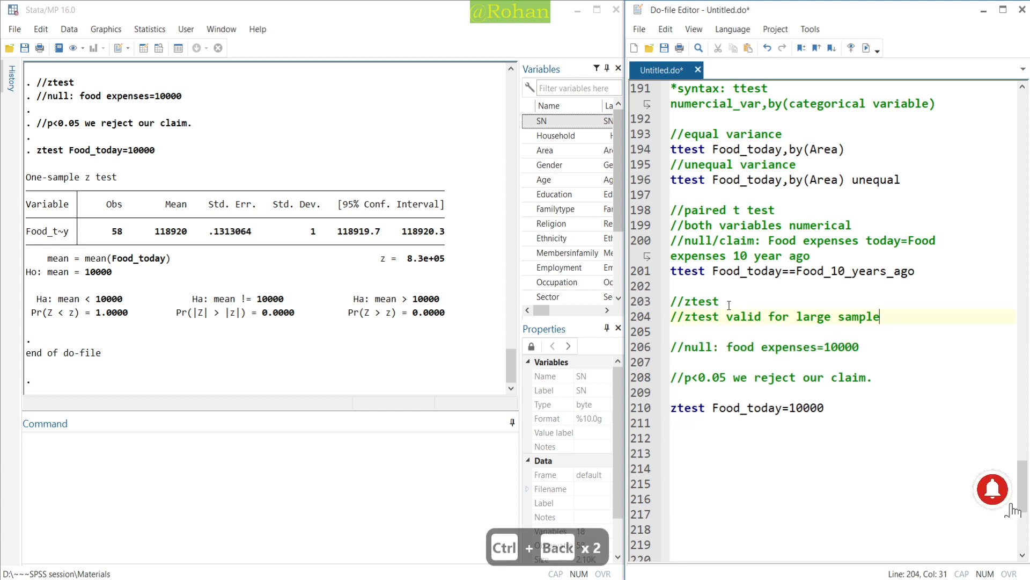
Step: Extend the z test comment with "but ttest valid for both large and small samples."
type("but t")
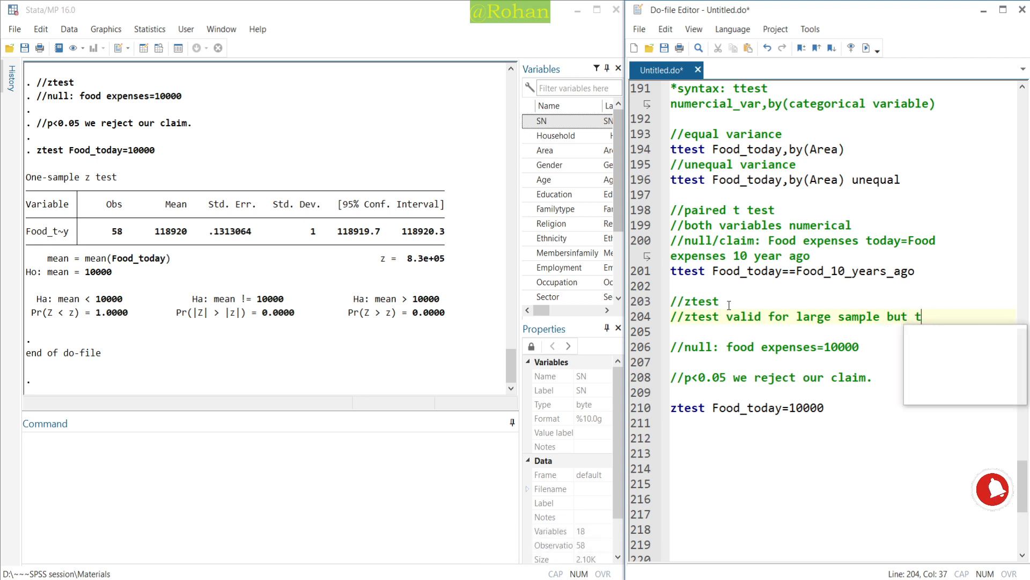
type("test valid for ")
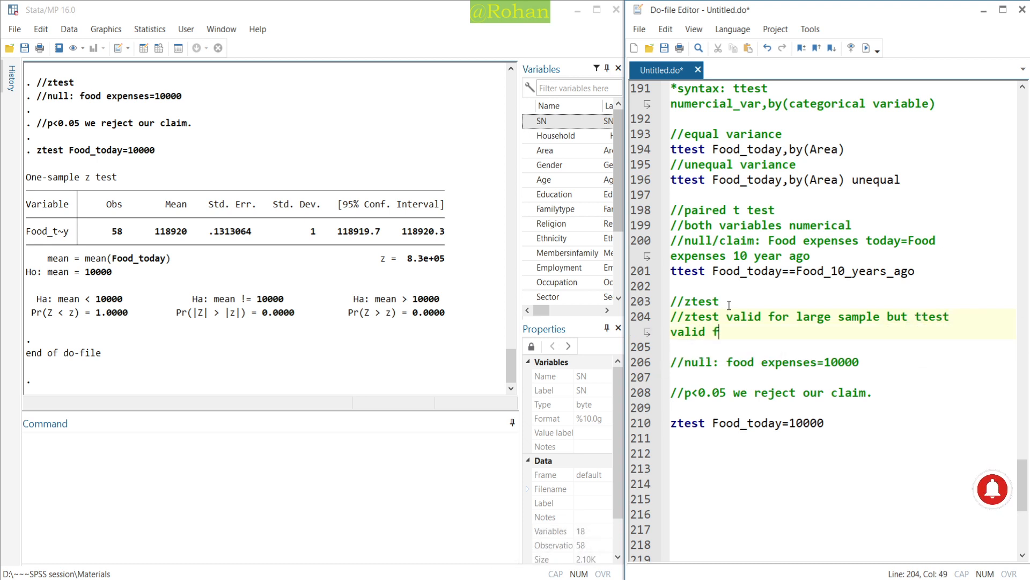
type("both l")
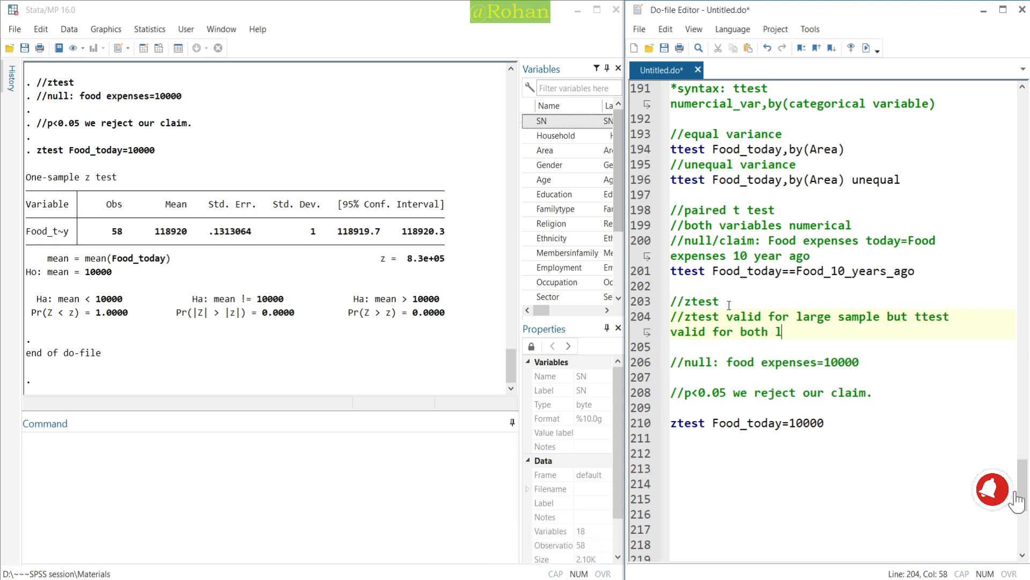
type("arge and ampl")
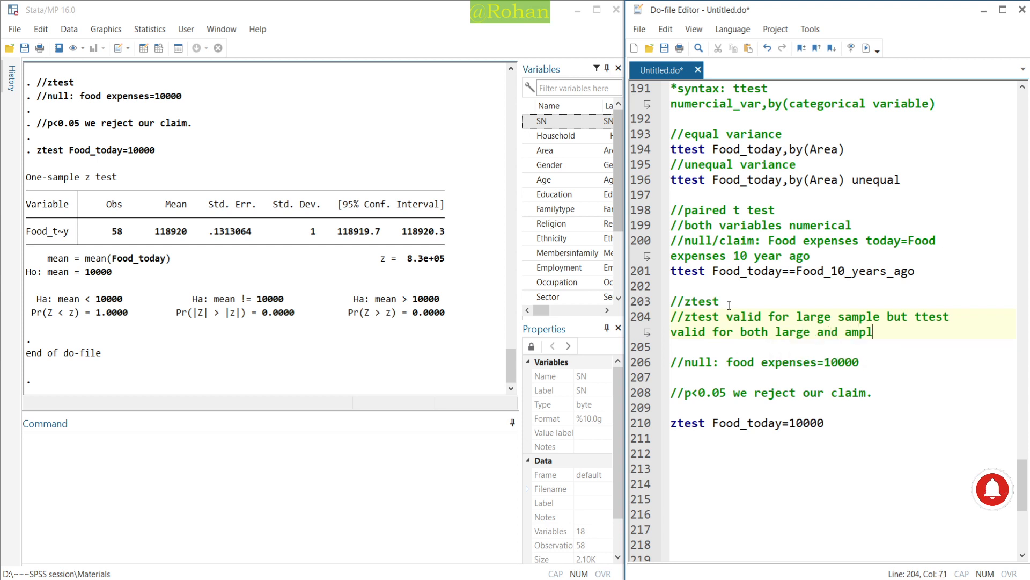
key("BackSpace")
key("BackSpace")
key("BackSpace")
key("BackSpace")
type("sa")
key("BackSpace")
type("m")
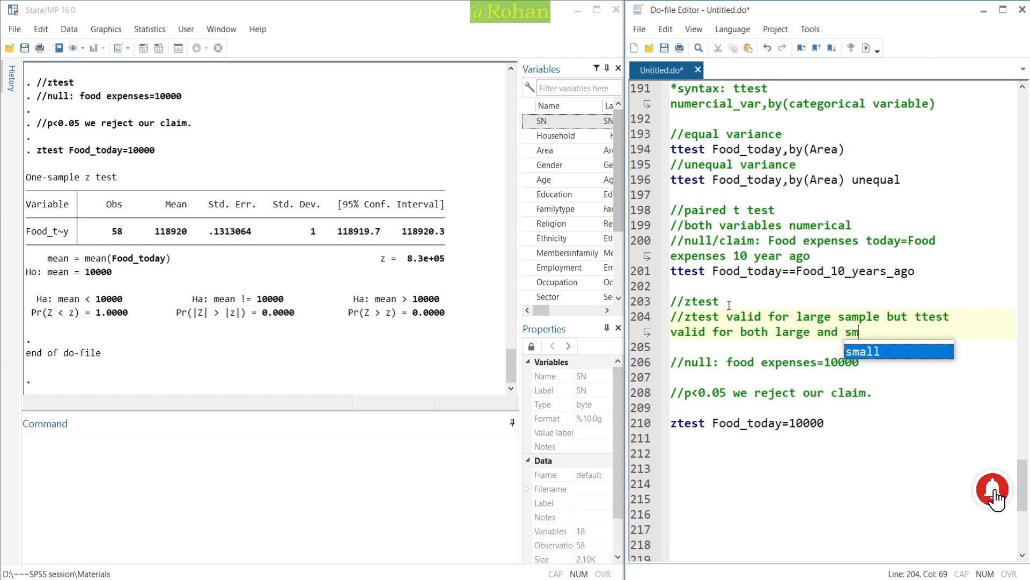
type("all samples")
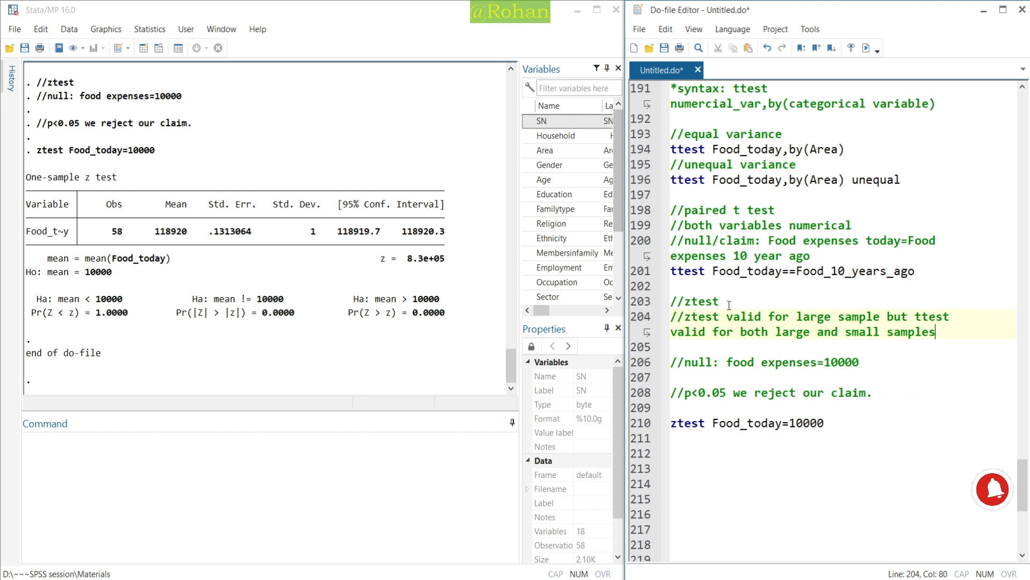
type(".")
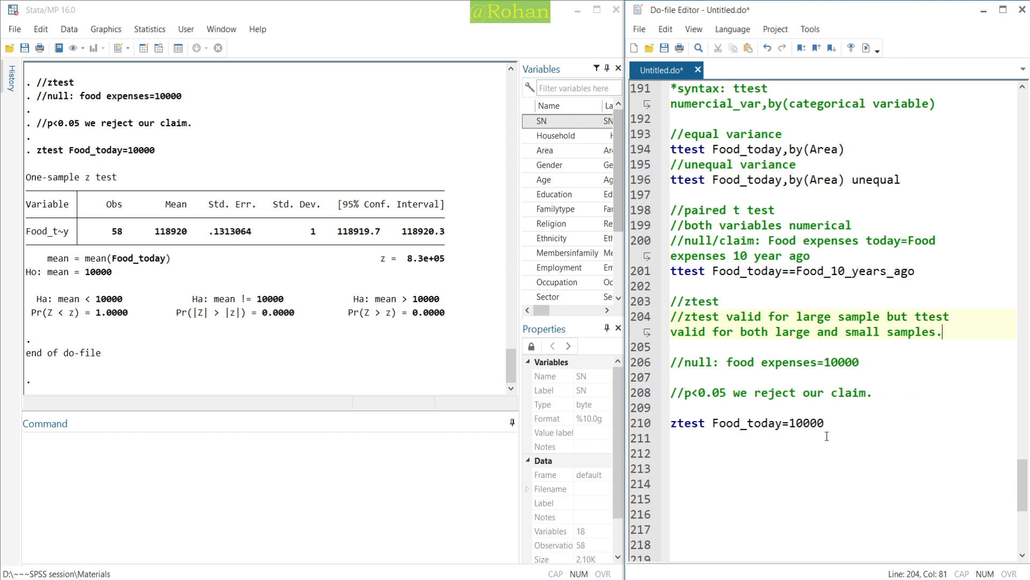
Step: Check the p-values of the alternative hypotheses in the one-sample z test output, especially the two-sided one
left_click(837, 424)
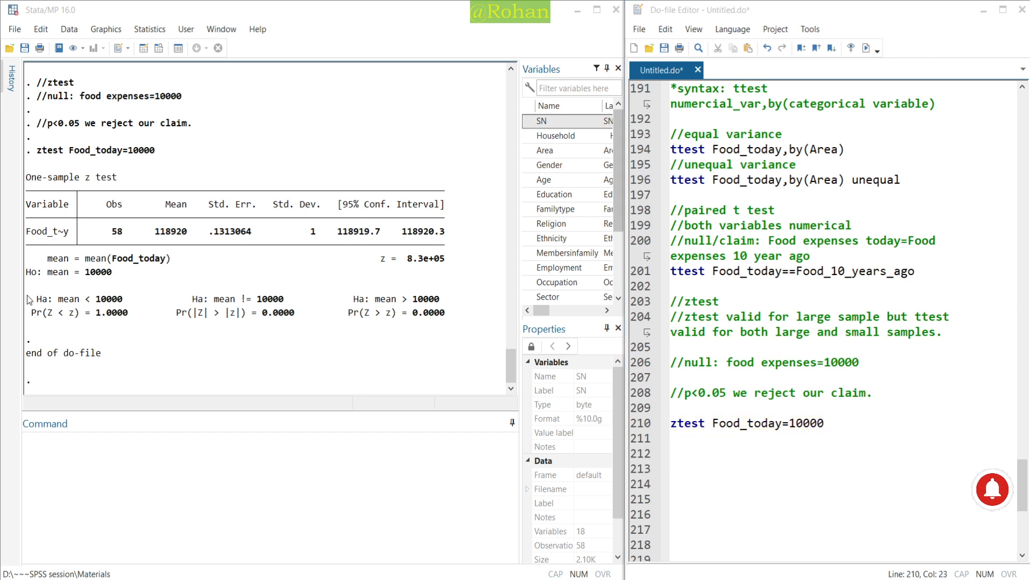
left_click_drag(24, 288, 454, 330)
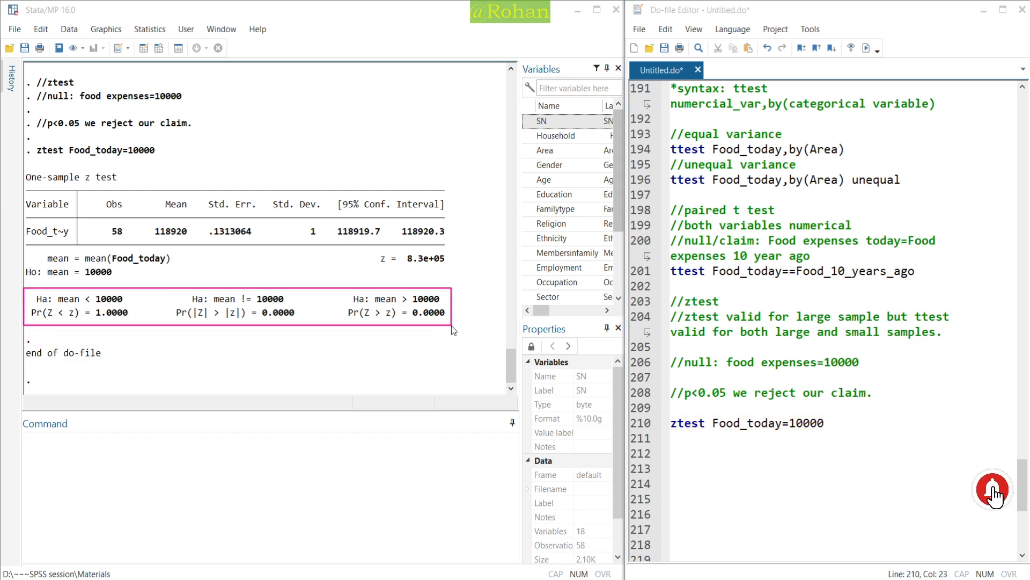
left_click_drag(254, 304, 299, 327)
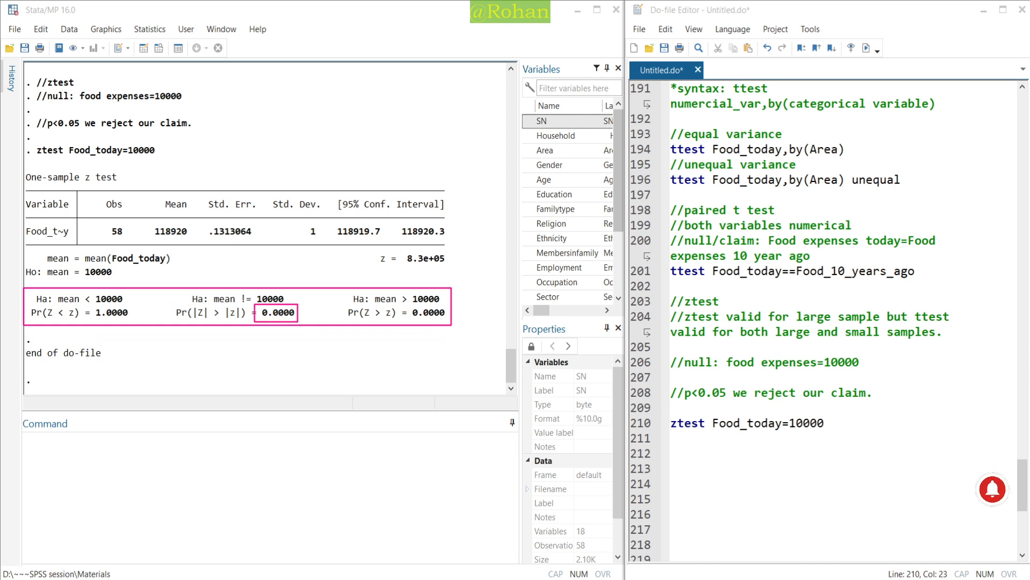
left_click(845, 424)
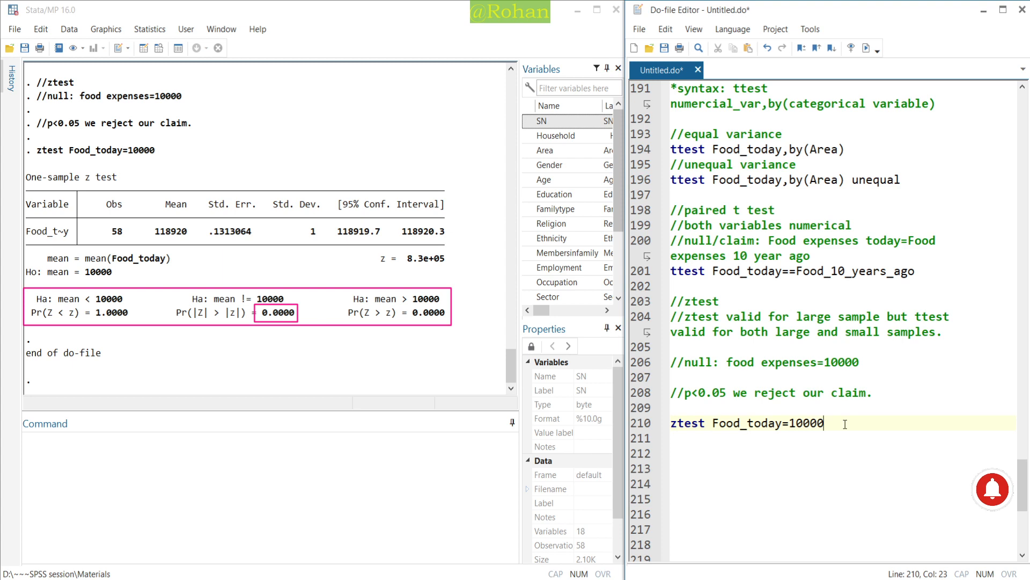
Step: Copy the independent sample t test block, from its heading to the unequal variance command, to below the ztest command
scroll(741, 189, "up", 2)
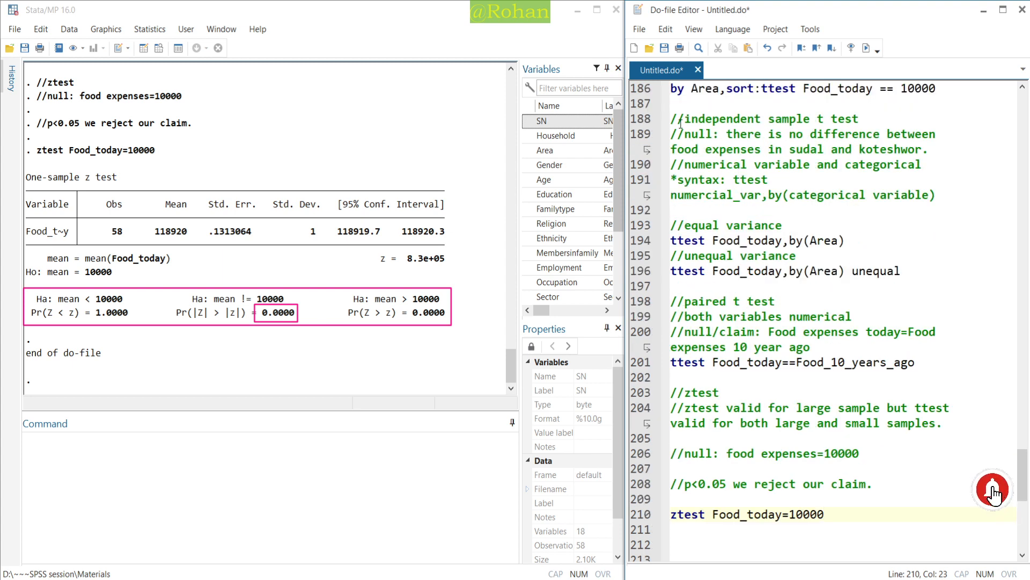
left_click_drag(666, 121, 902, 271)
key("ctrl+c")
scroll(878, 322, "down", 2)
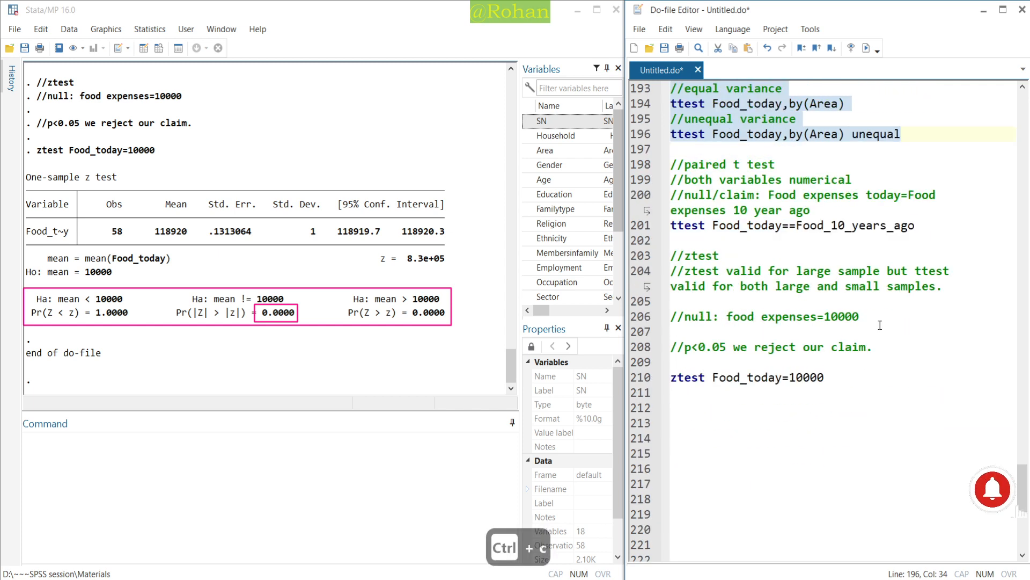
left_click(743, 404)
key("ctrl+v")
scroll(737, 402, "down", 2)
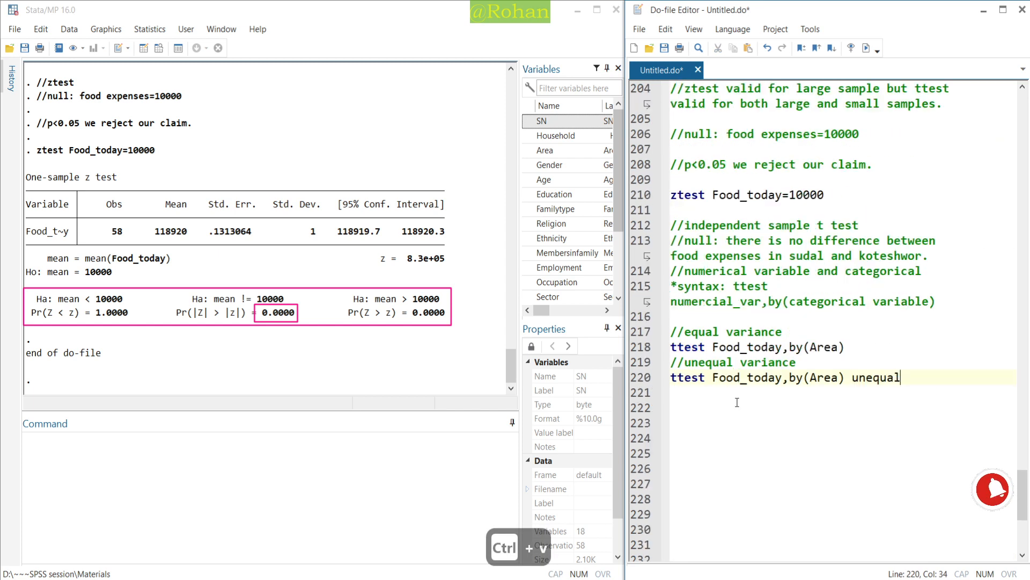
Step: Change the copied heading to independent sample z test and both commands under equal and unequal variance to ztest
left_click(819, 225)
type("z")
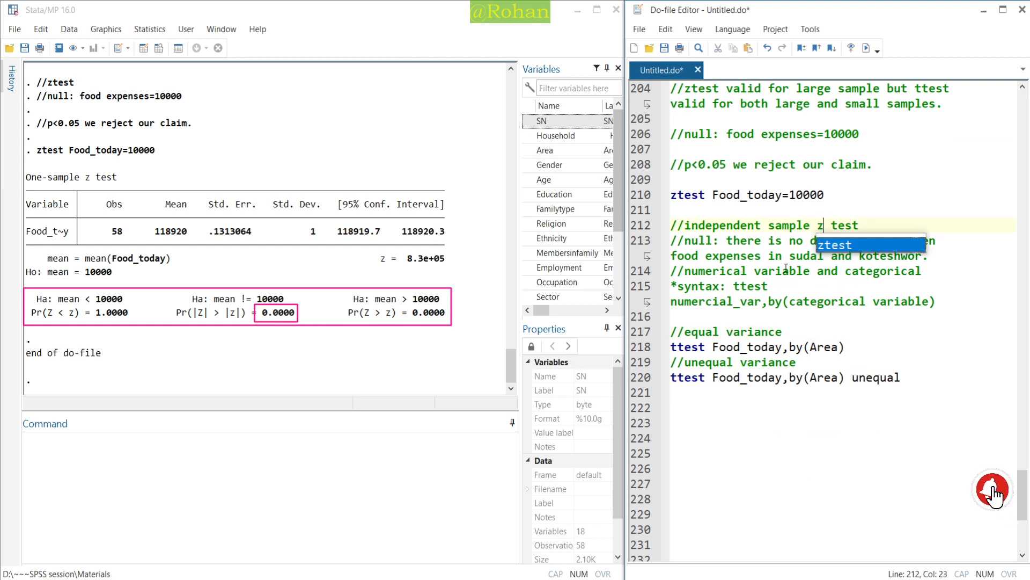
left_click(784, 270)
left_click(672, 347)
key("shift+Right")
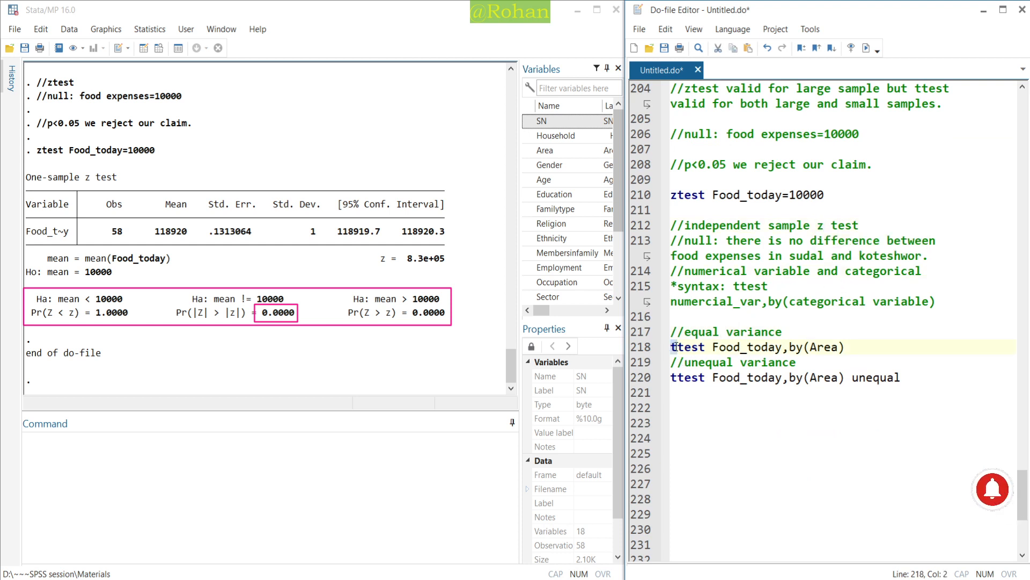
type("z")
key("Escape")
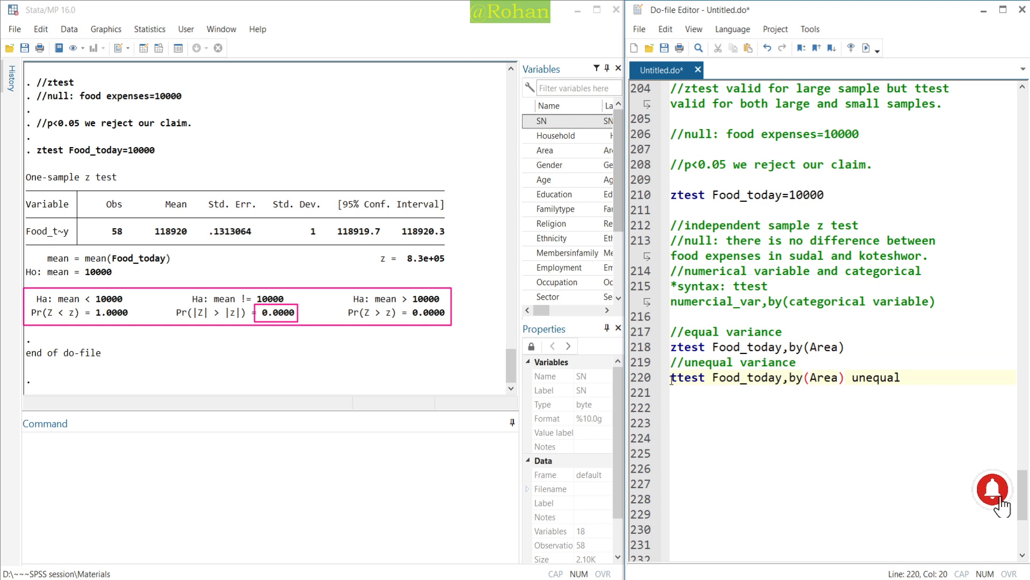
left_click(671, 377)
key("shift+Right")
type("z")
Step: Run only the equal variance comment and its ztest Food_today,by(Area) command
left_click(741, 359)
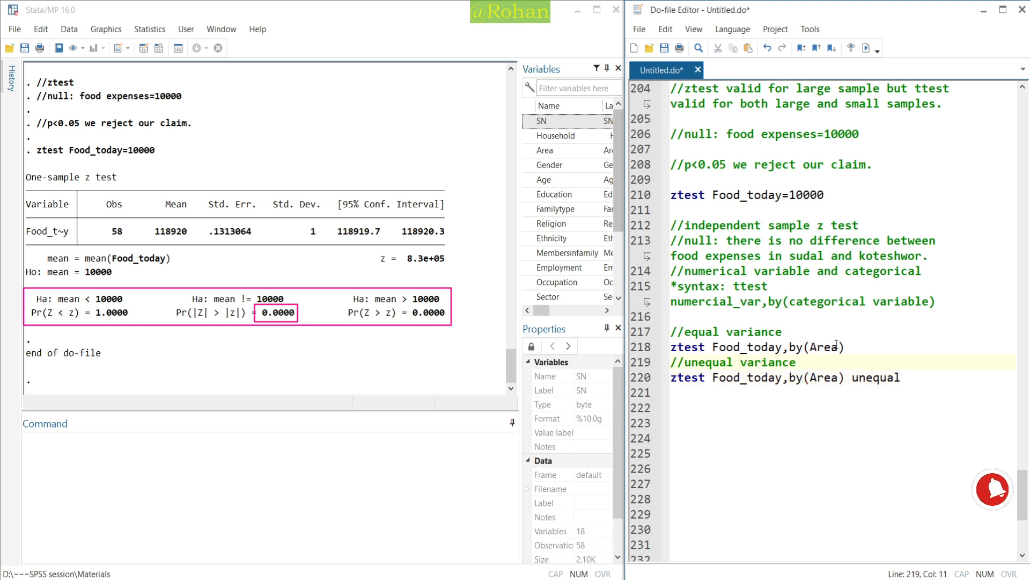
left_click_drag(855, 348, 670, 333)
left_click(865, 48)
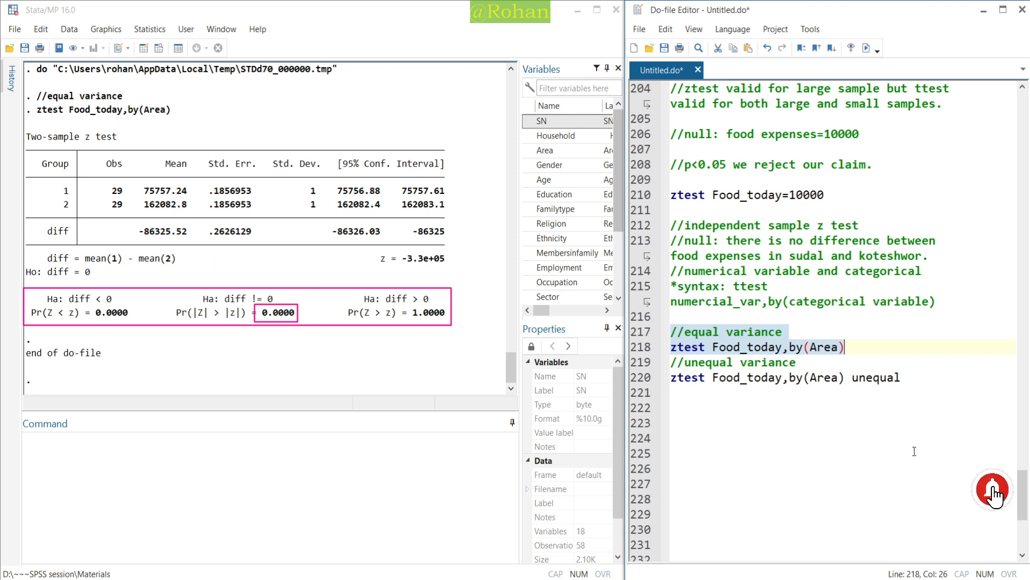
Step: Try to run only the unequal variance comment and its ztest Food_today,by(Area) unequal command
left_click_drag(899, 378, 673, 362)
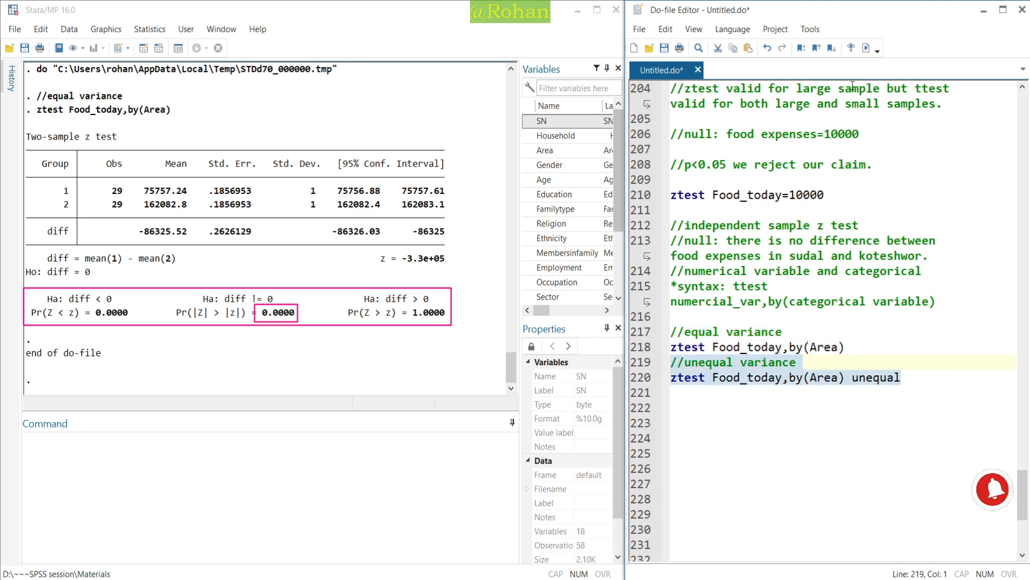
left_click(865, 48)
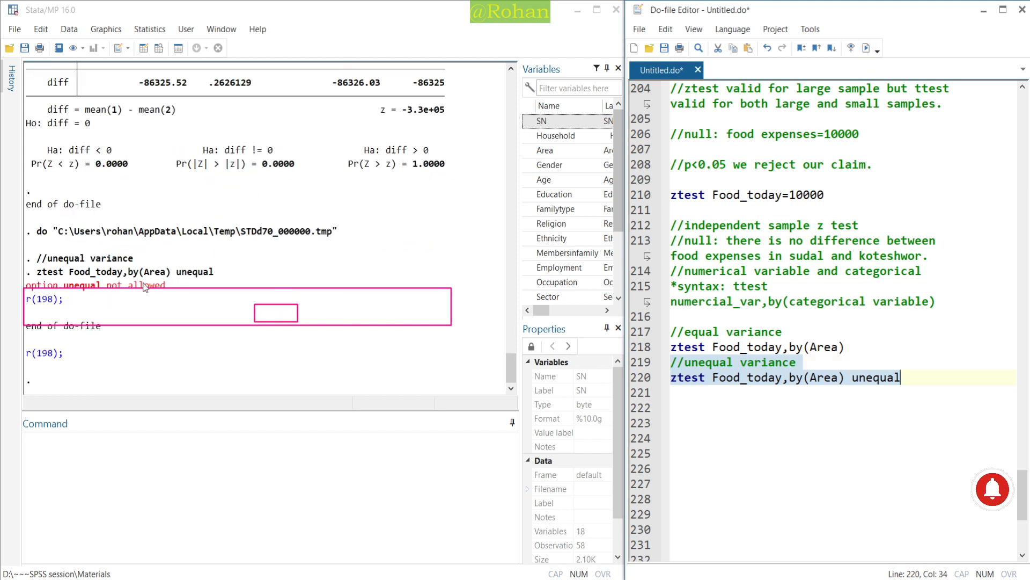
Step: Delete the unequal variance comment and its ztest command from the independent sample z test block
left_click(926, 379)
key("BackSpace")
key("BackSpace")
key("BackSpace")
key("BackSpace")
key("BackSpace")
key("BackSpace")
key("BackSpace")
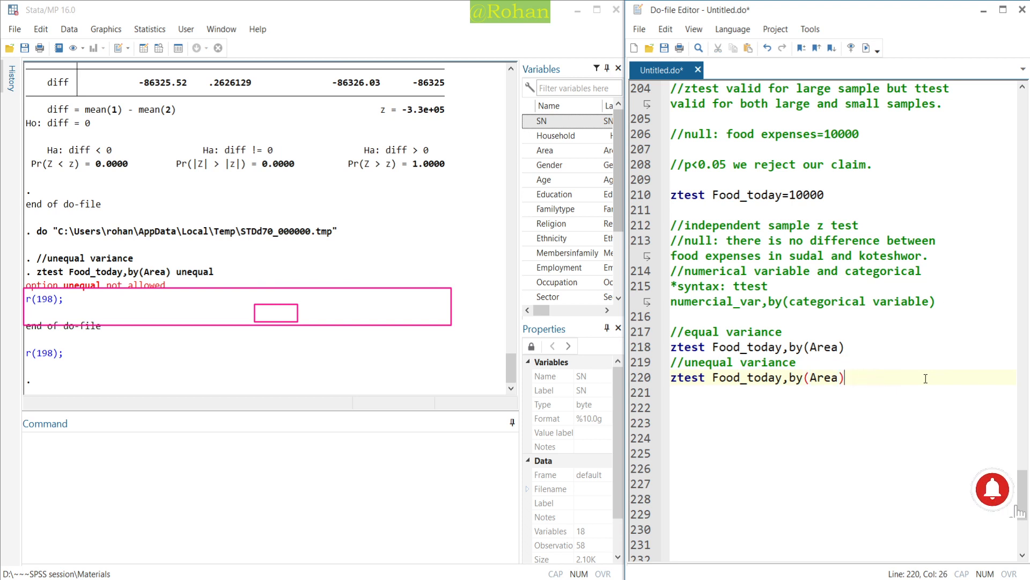
key("ctrl+shift+Left")
key("ctrl+shift+Left")
key("ctrl+shift+Left")
key("ctrl+shift+Left")
key("ctrl+shift+Left")
key("ctrl+shift+Left")
key("ctrl+shift+Left")
key("ctrl+shift+Left")
key("ctrl+shift+Left")
key("ctrl+shift+Left")
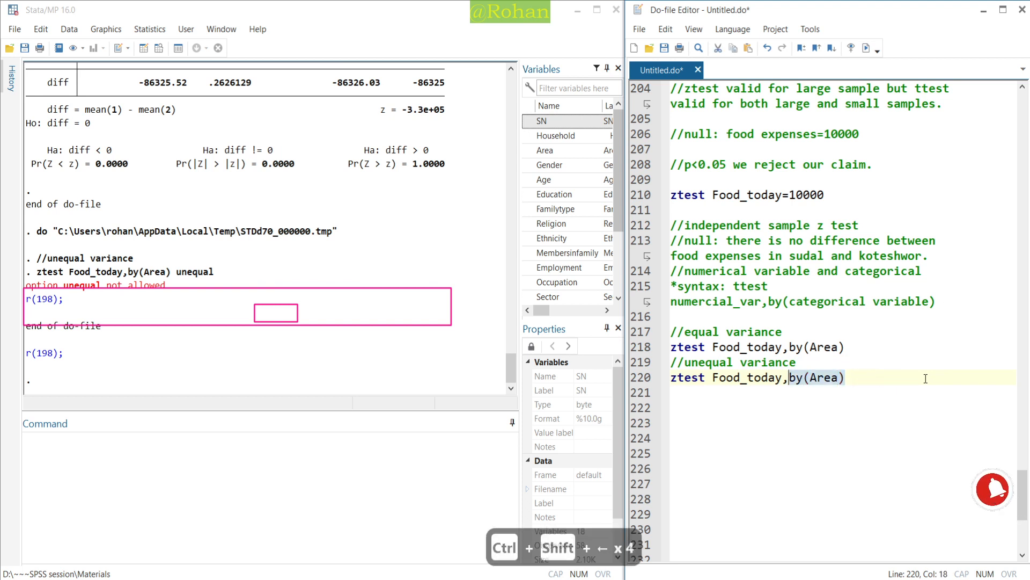
key("ctrl+shift+Left")
key("BackSpace")
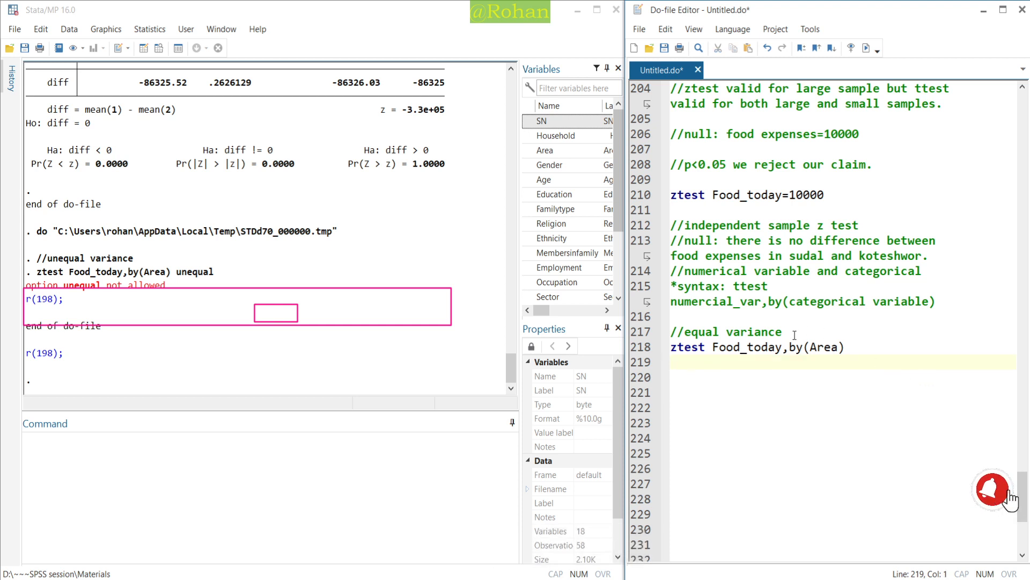
Step: Delete the equal variance comment above the remaining ztest Food_today,by(Area) command
left_click_drag(784, 333, 684, 319)
key("BackSpace")
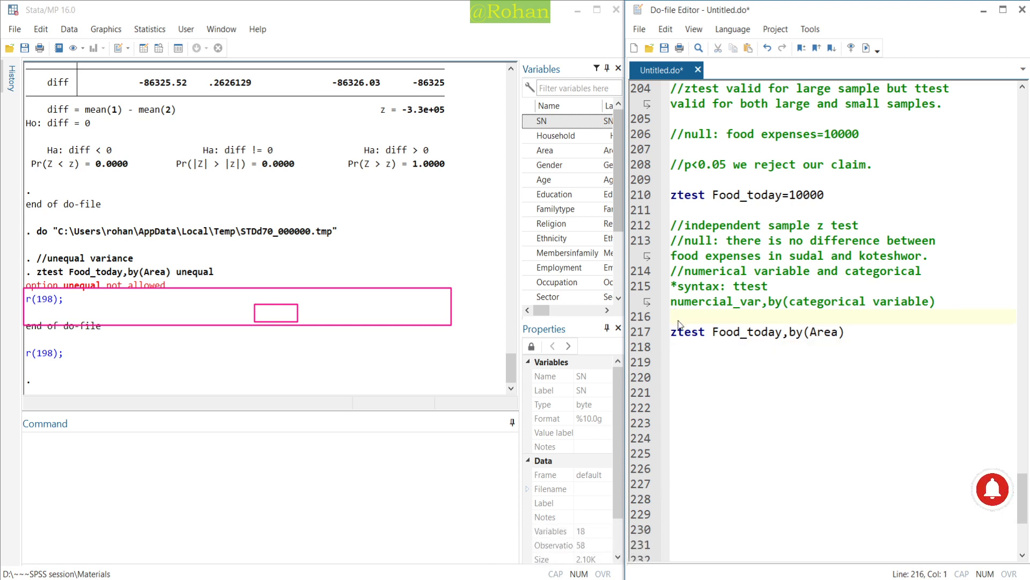
left_click(859, 334)
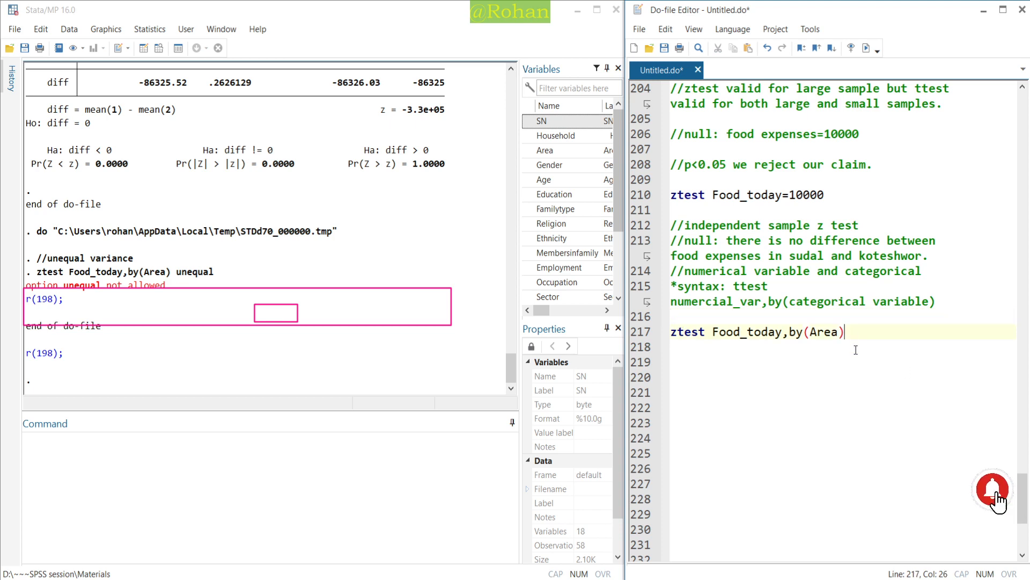
left_click(848, 356)
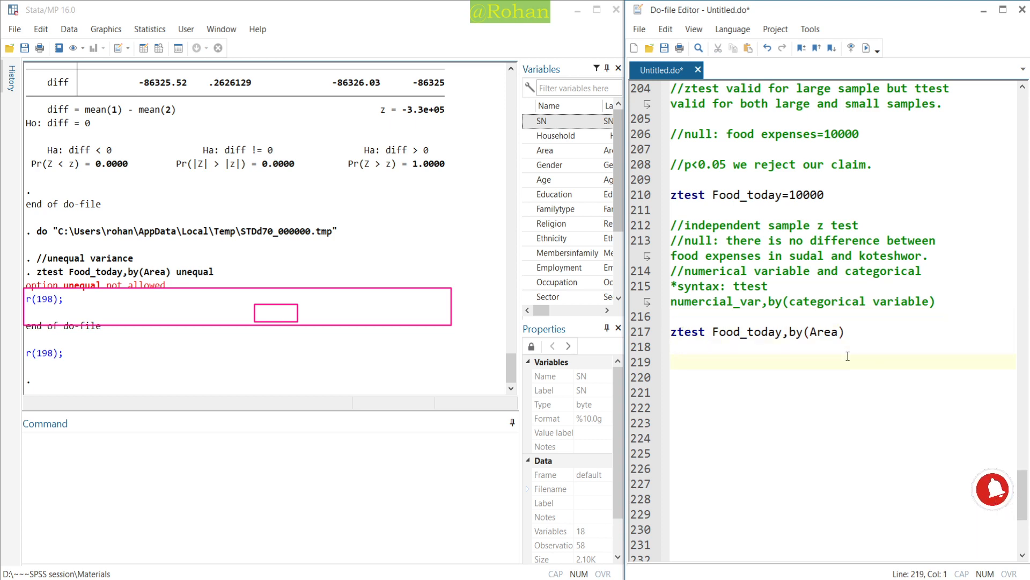
Step: Copy the paired t test block, from its heading to the ttest command, to below the independent sample ztest command
scroll(810, 275, "up", 2)
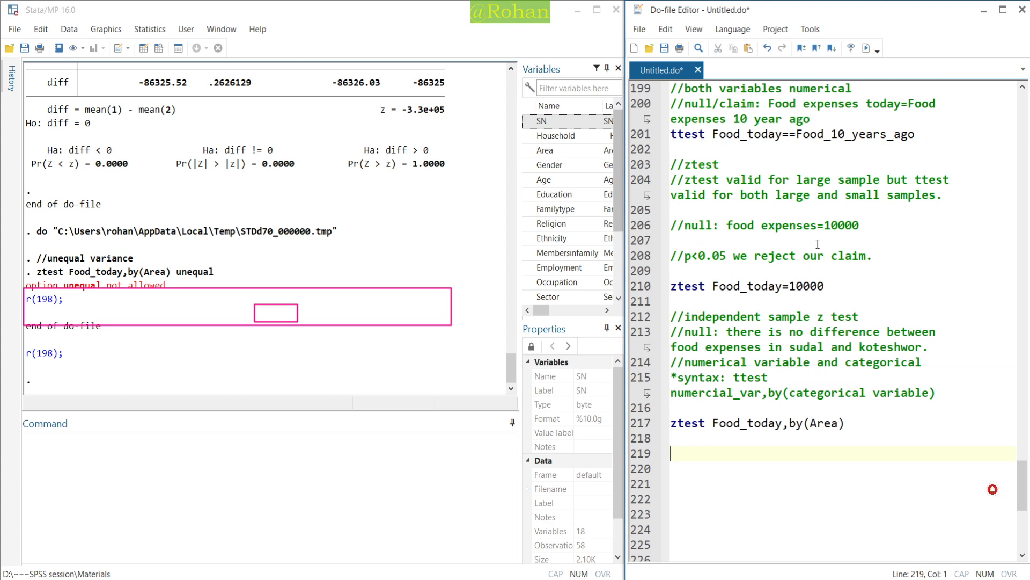
scroll(837, 201, "up", 1)
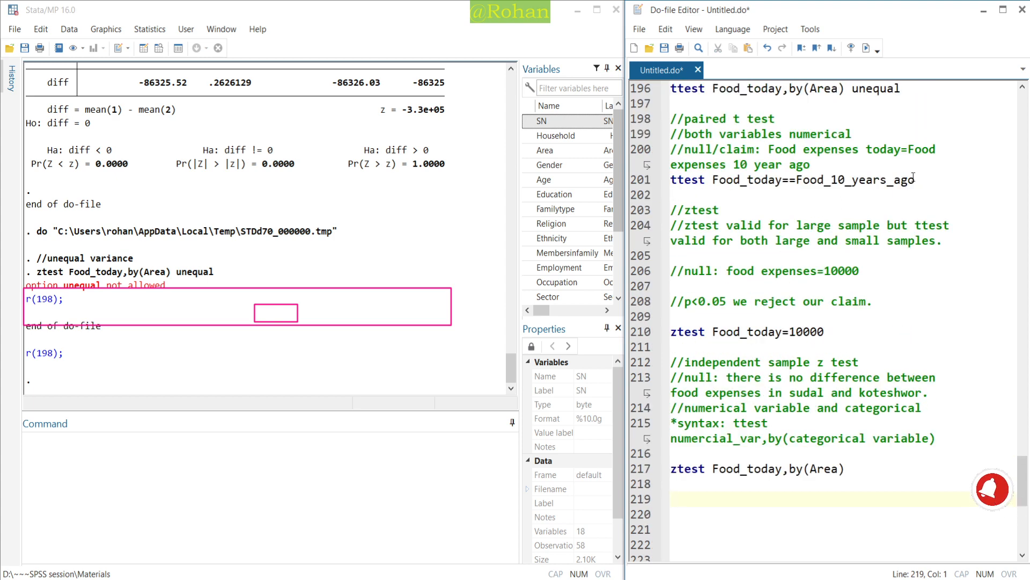
left_click_drag(916, 180, 672, 117)
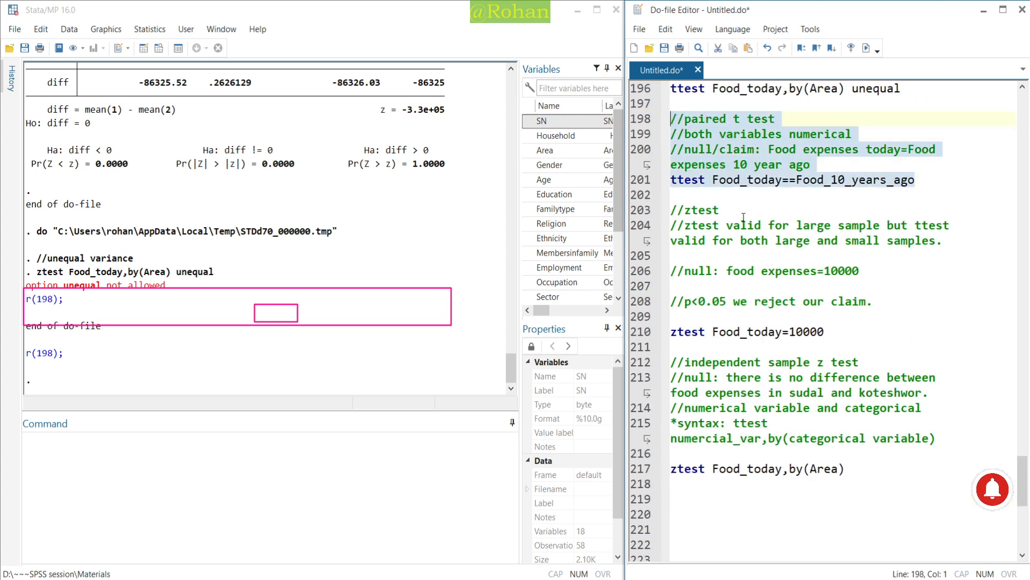
key("ctrl+c")
scroll(743, 218, "down", 3)
left_click(694, 350)
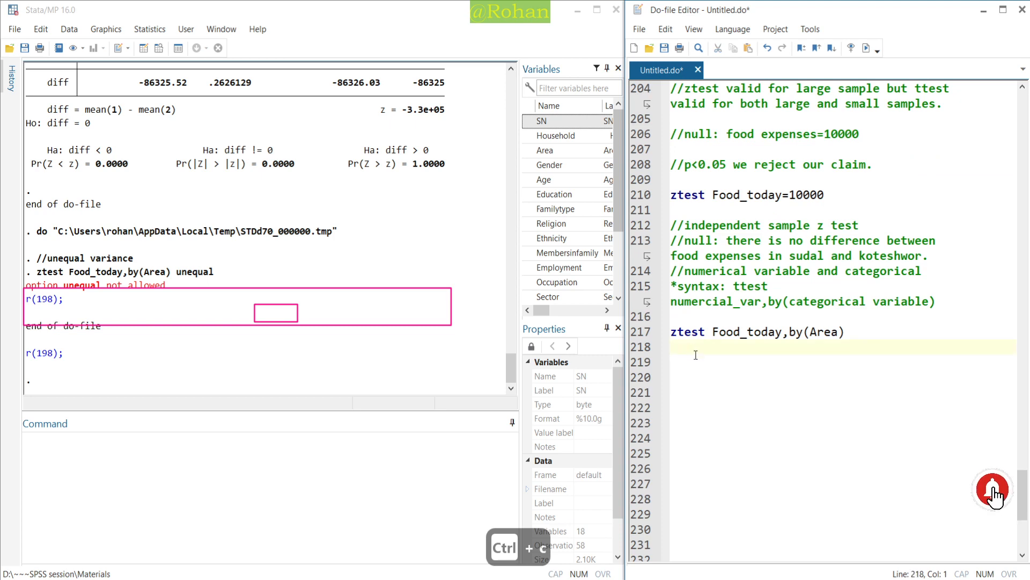
key("ctrl+v")
scroll(734, 333, "down", 2)
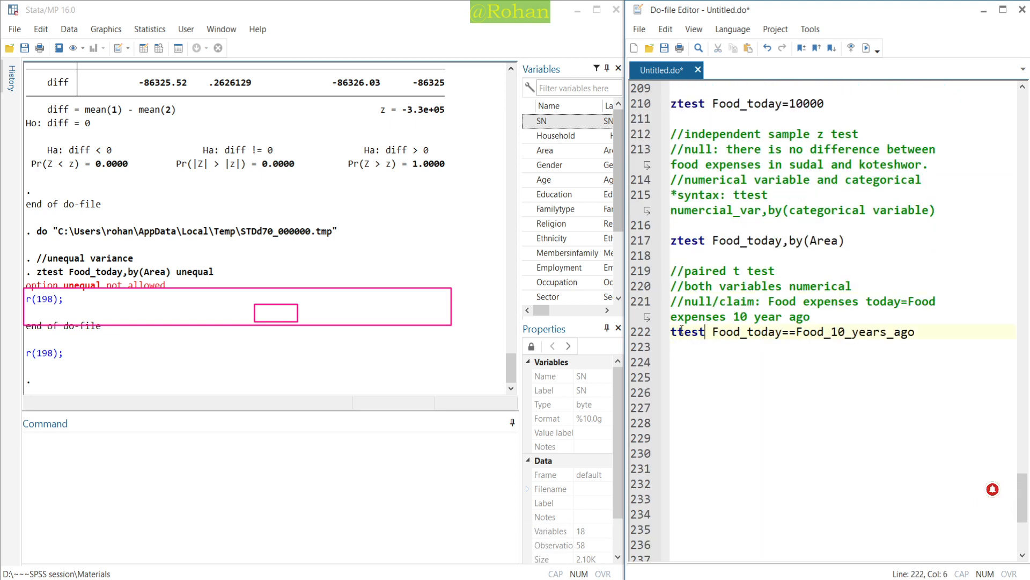
Step: Change the copied paired command to ztest and try running only ztest Food_today==Food_10_years_ago
left_click(678, 332)
key("BackSpace")
type("z")
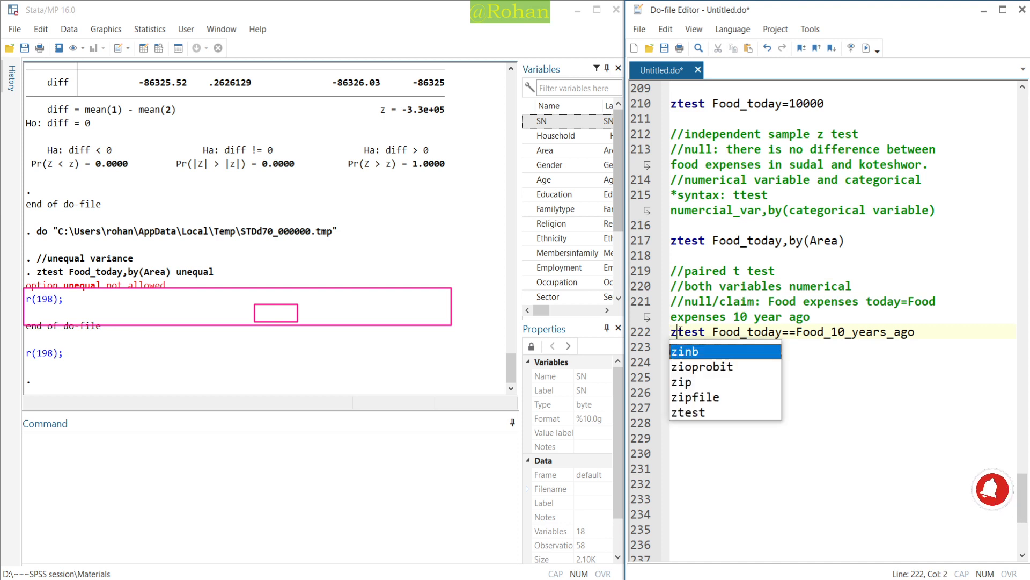
left_click(755, 331)
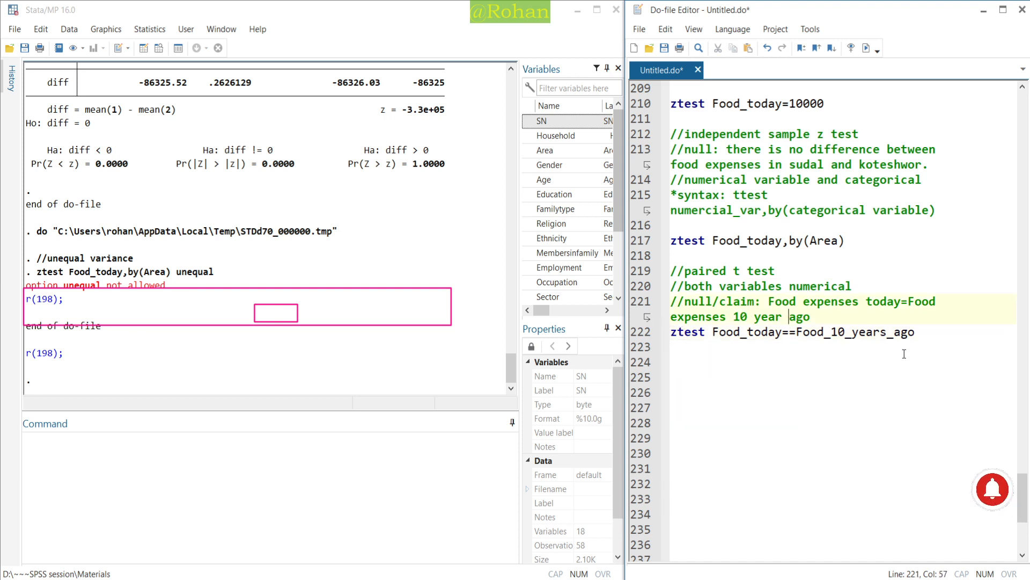
left_click_drag(916, 331, 671, 332)
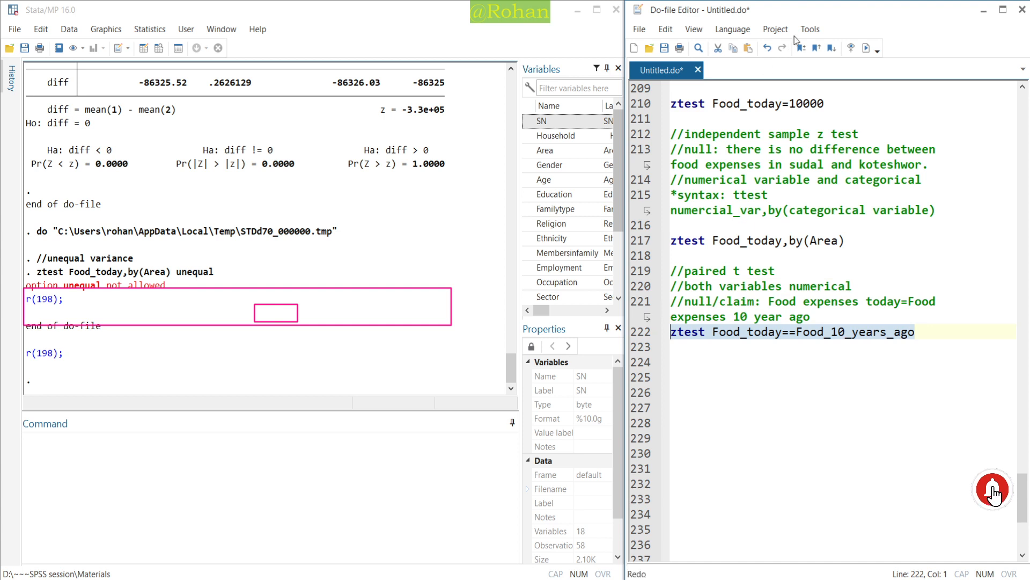
left_click(869, 51)
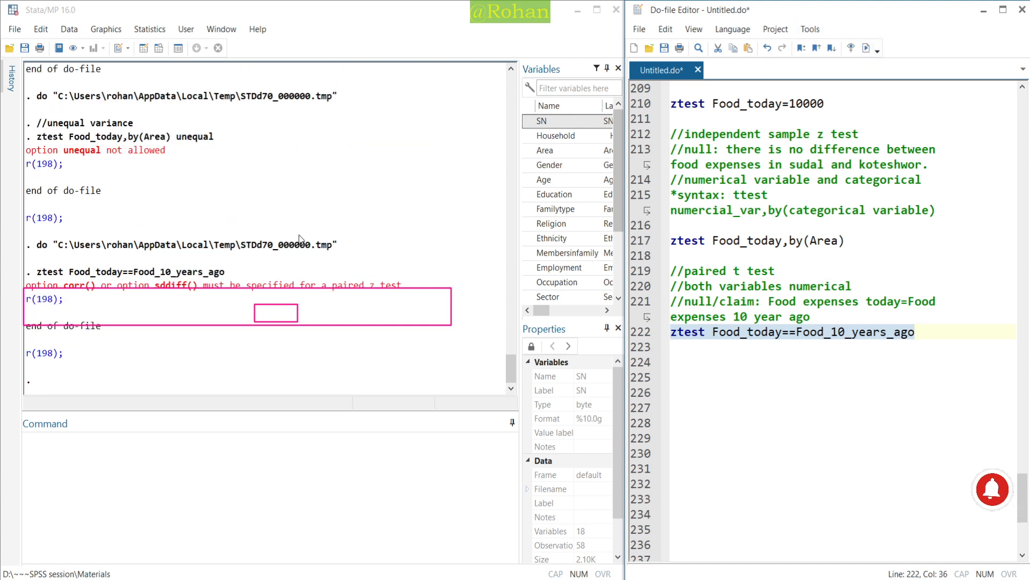
Step: Delete the whole copied paired test block, from its heading to the ztest command
left_click(747, 332)
left_click_drag(919, 333, 671, 268)
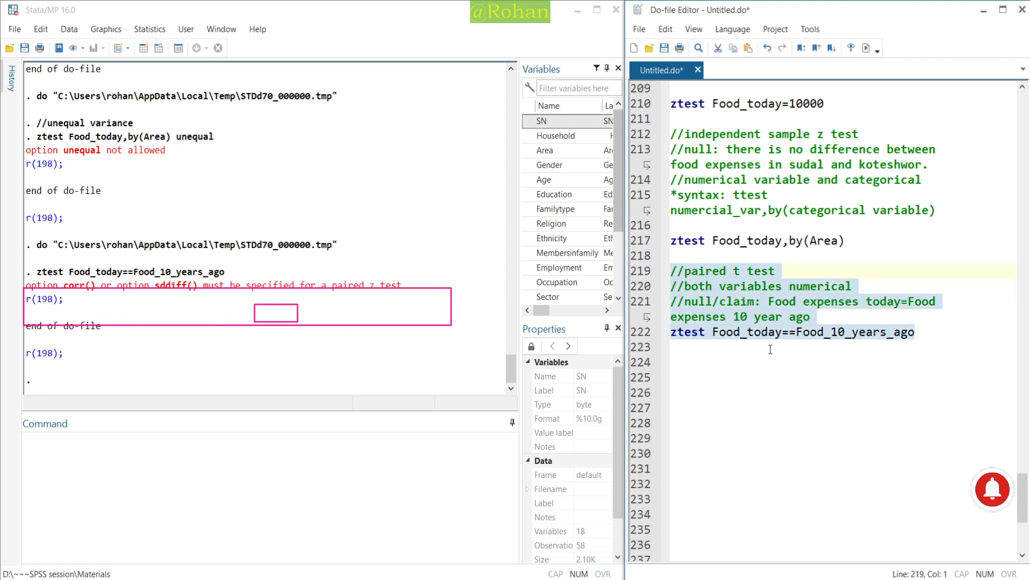
key("Delete")
key("BackSpace")
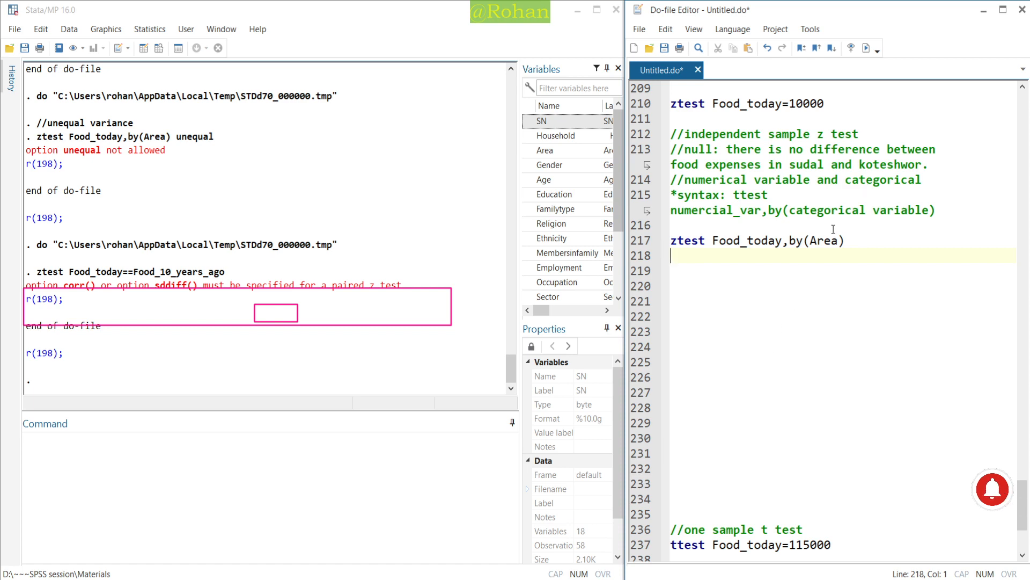
Step: Remove the blank line between the syntax comment and the ztest Food_today,by(Area) command
scroll(833, 229, "up", 3)
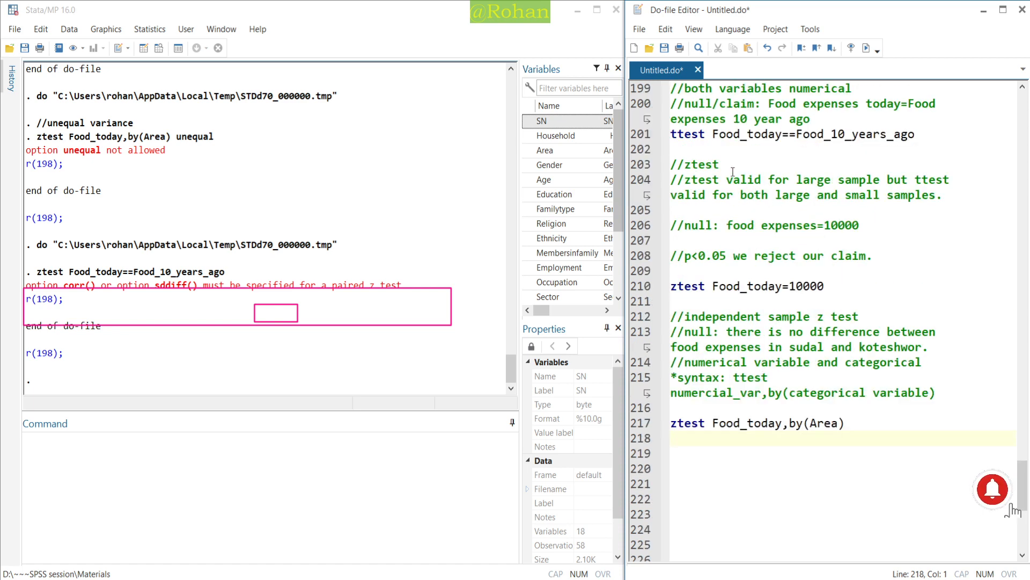
scroll(754, 351, "down", 1)
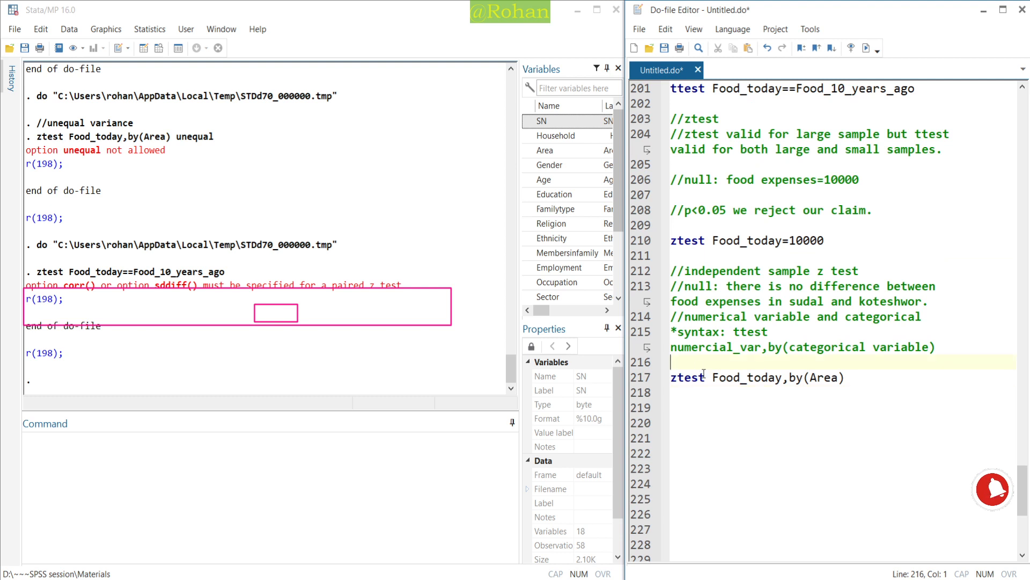
left_click(846, 377)
scroll(881, 408, "down", 1)
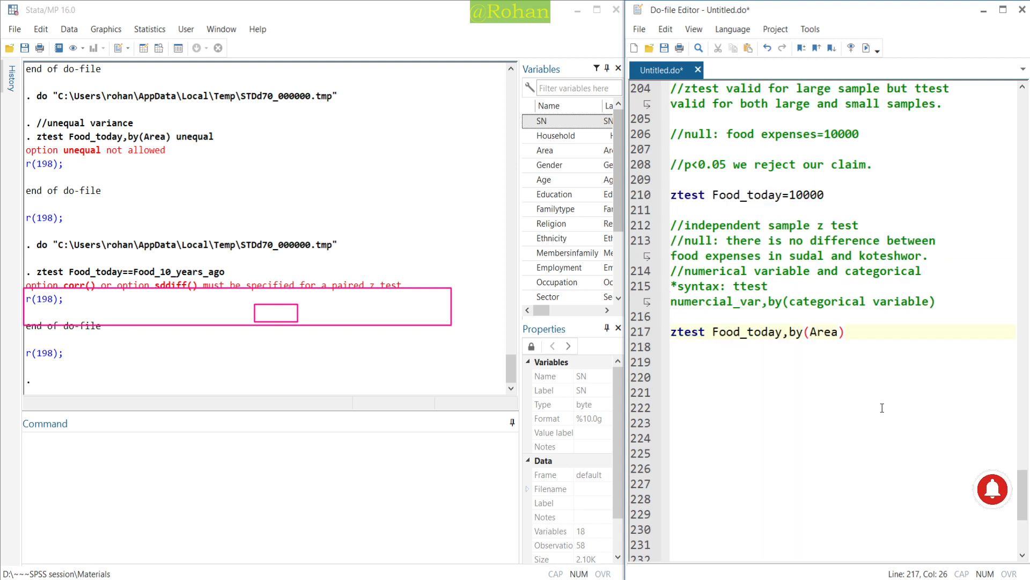
key("Up")
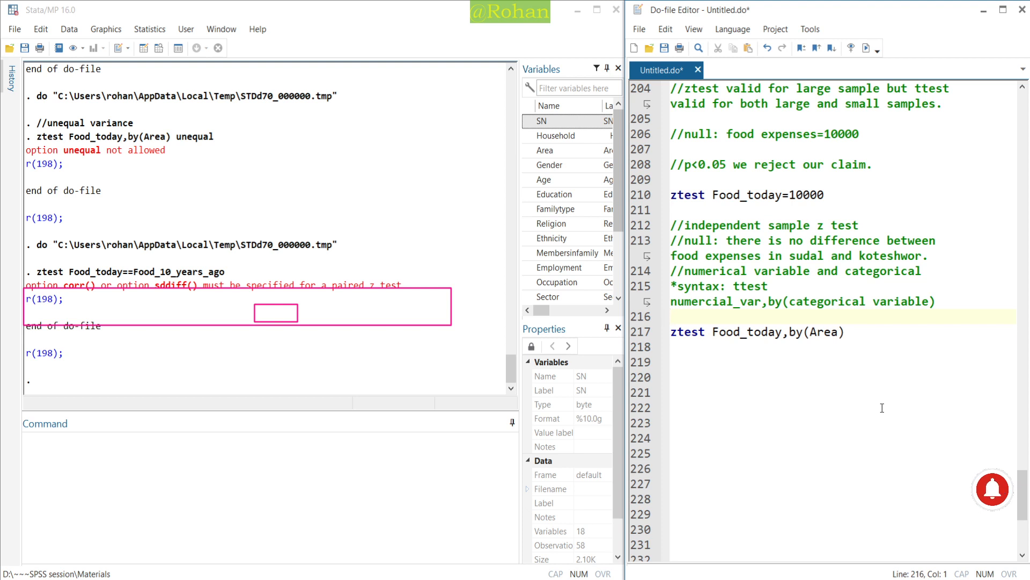
key("Delete")
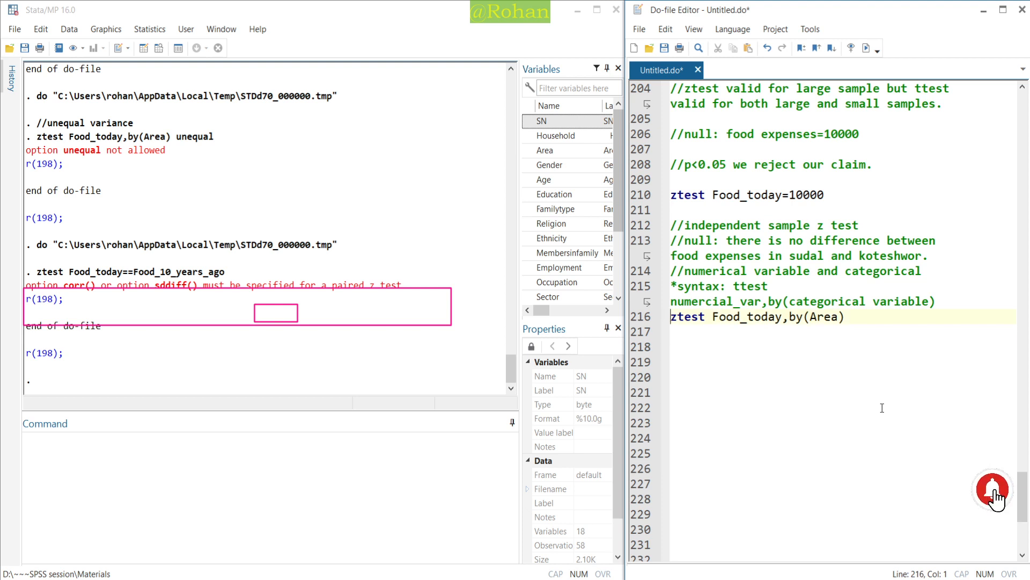
Step: Add the comment heading //ANOVA below the ztest Food_today,by(Area) command, leaving one blank line between them
left_click(850, 316)
key("Return")
key("Return")
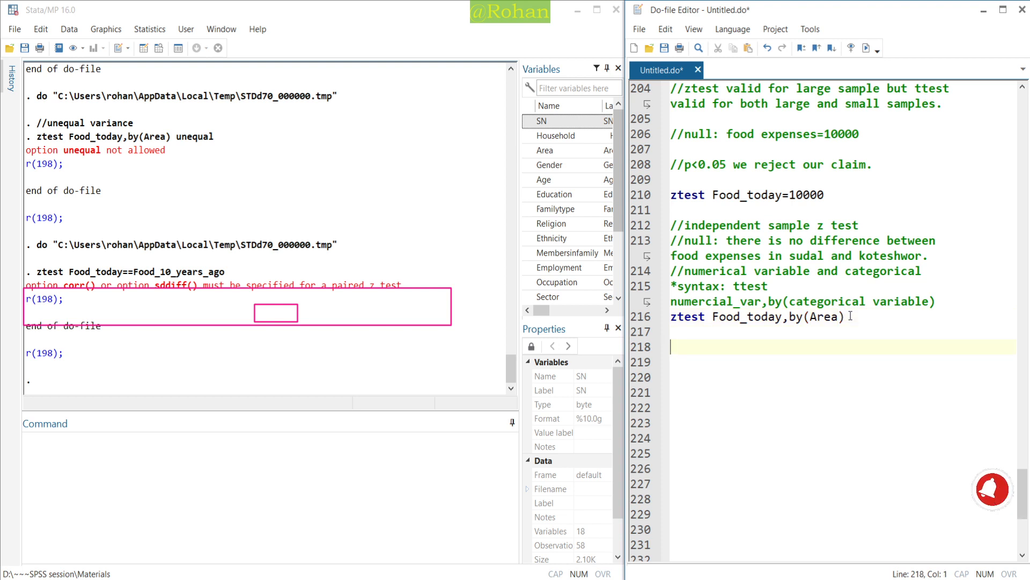
type("//ANO")
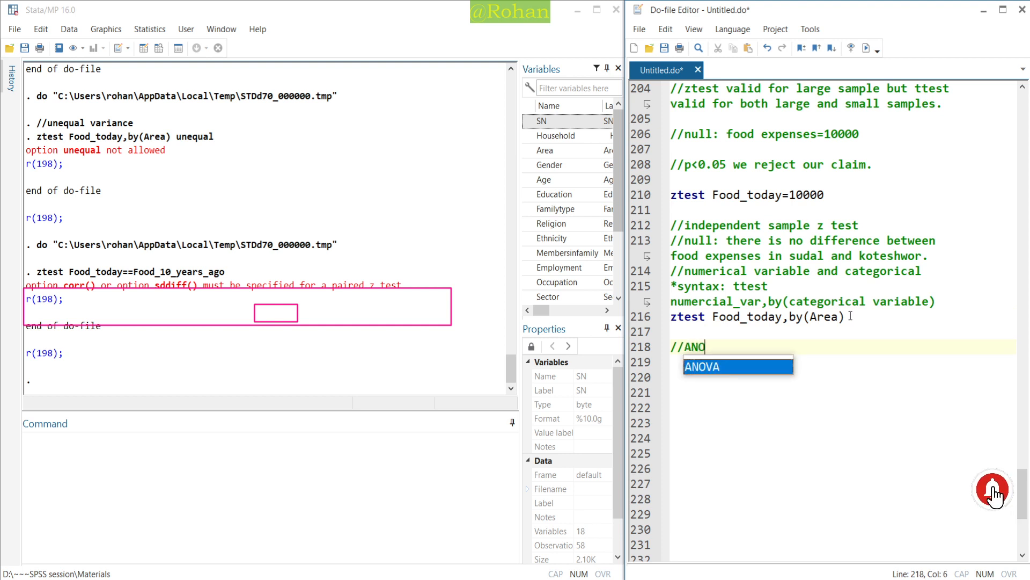
type("VA")
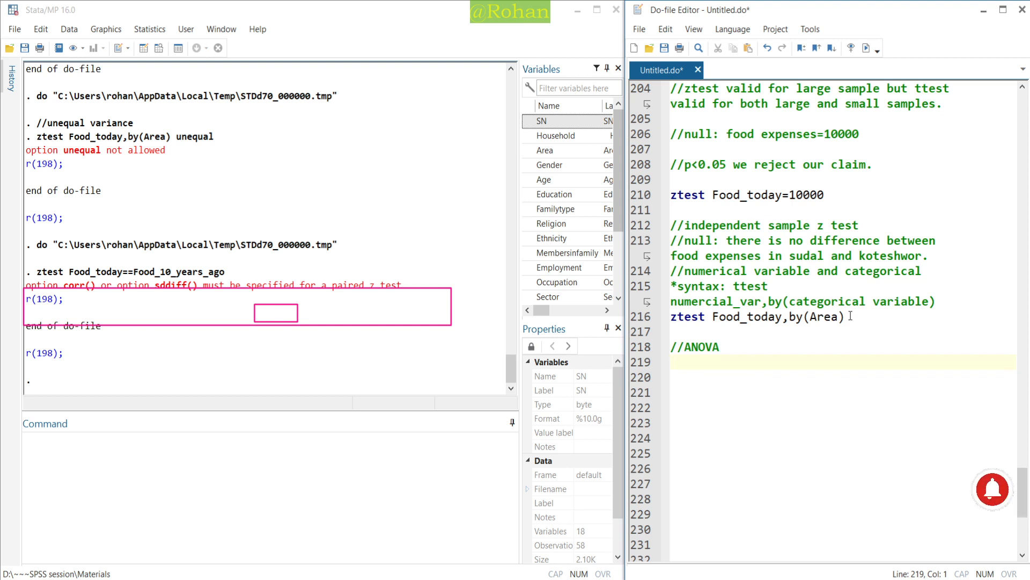
Step: Add the comment //extension of independent sample t test under the ANOVA heading
type("xtension od")
key("BackSpace")
key("BackSpace")
key("BackSpace")
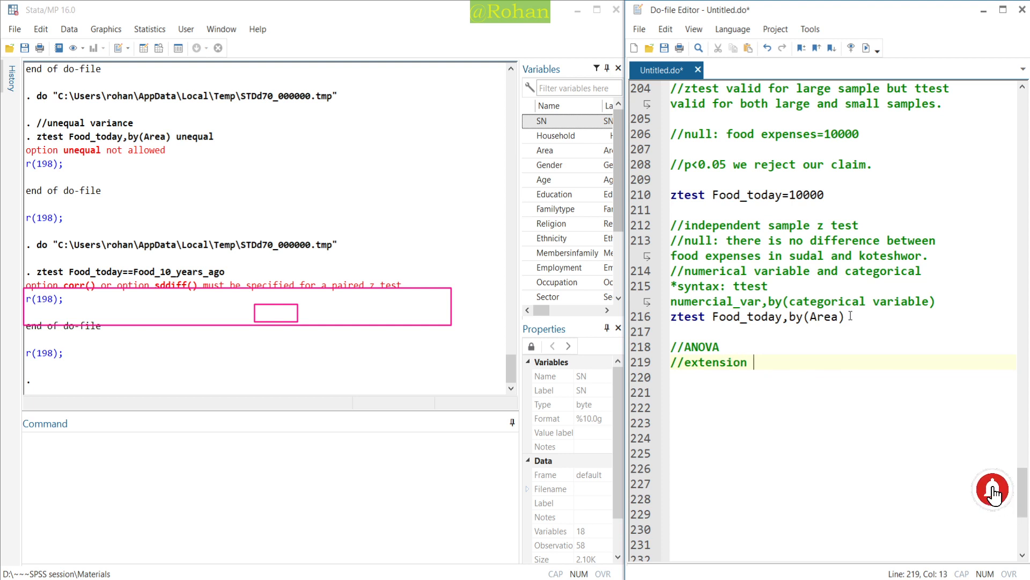
type("of t")
key("BackSpace")
type("independe")
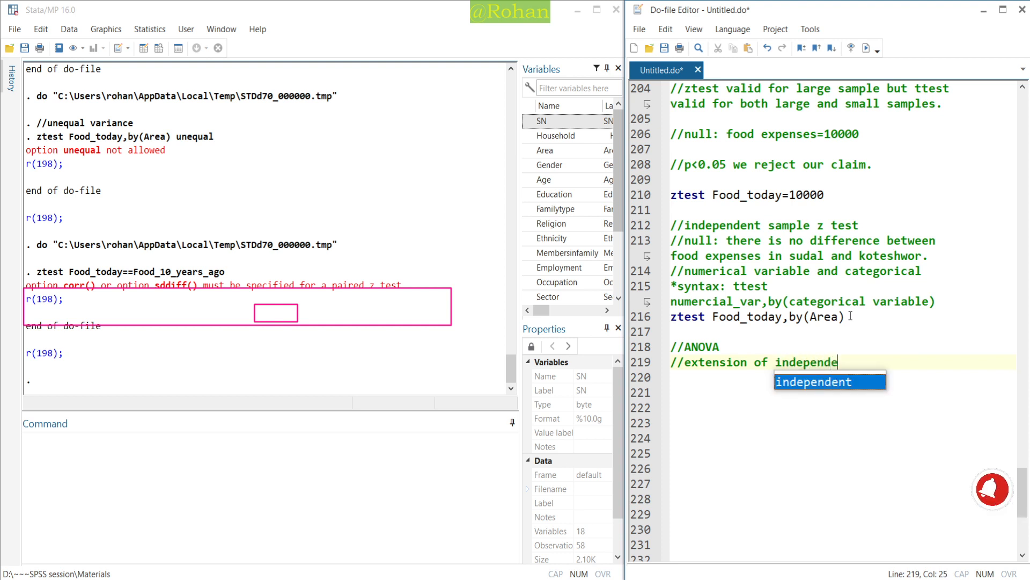
key("Return")
type("s")
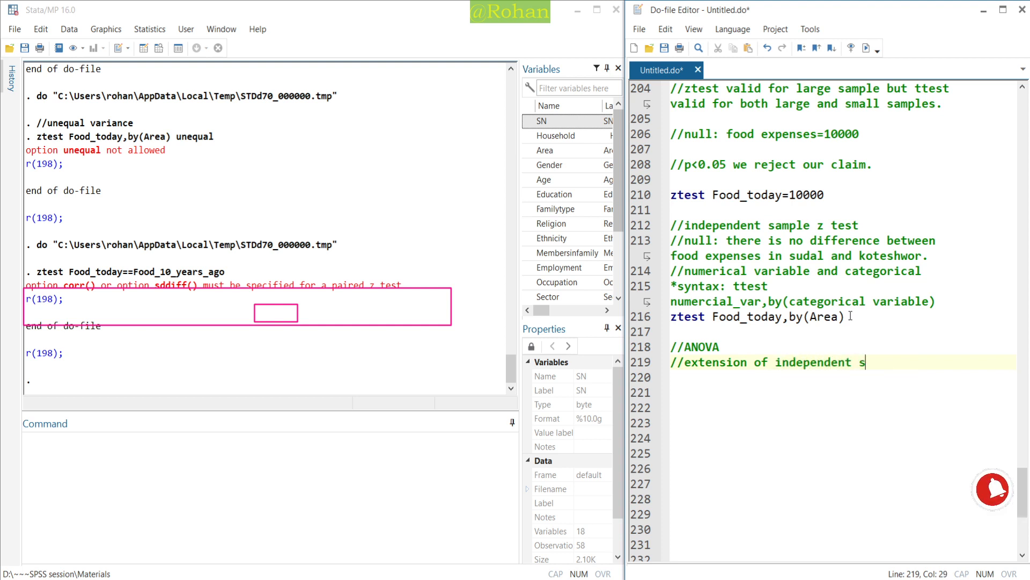
type("ample t test")
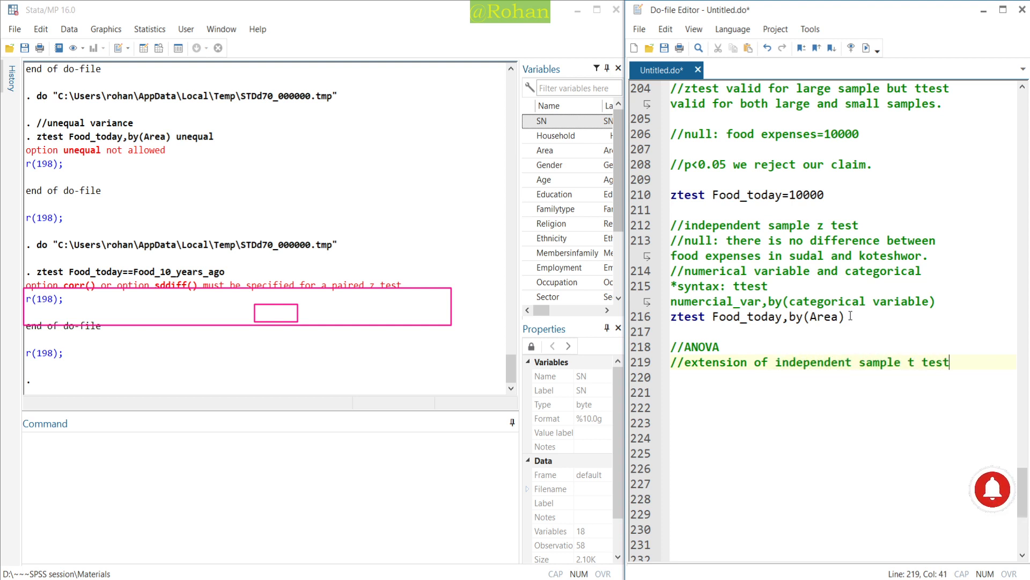
Step: Add the comment //one numerical and other categorical with more than two categories below the extension of independent sample t test comment
key("Return")
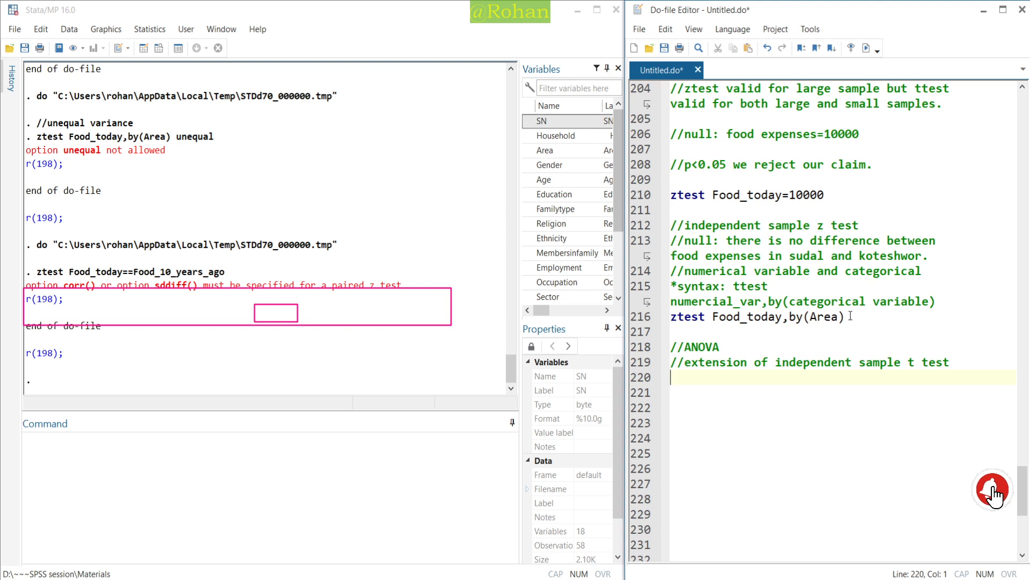
type("//one ")
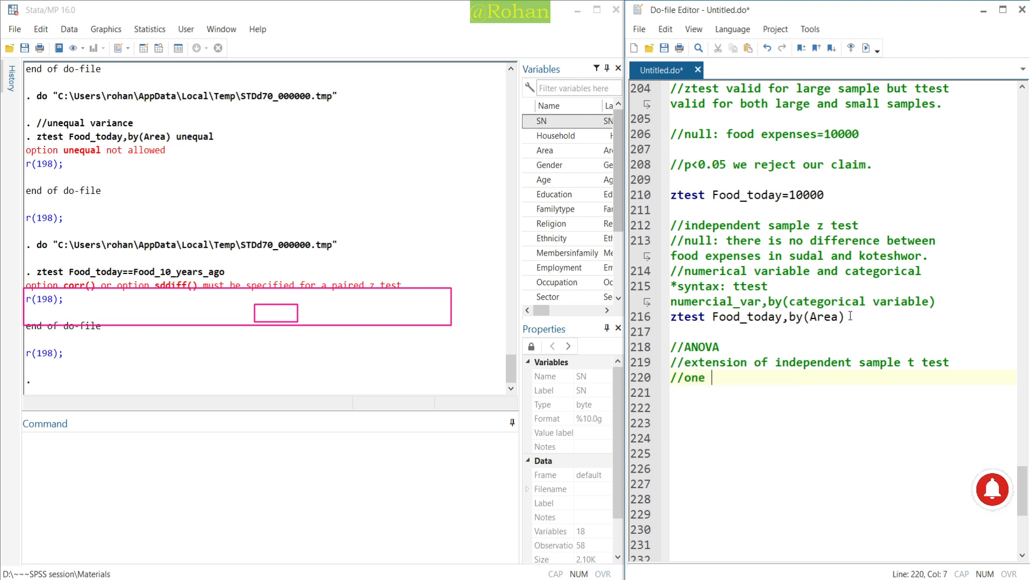
type("numerical and ")
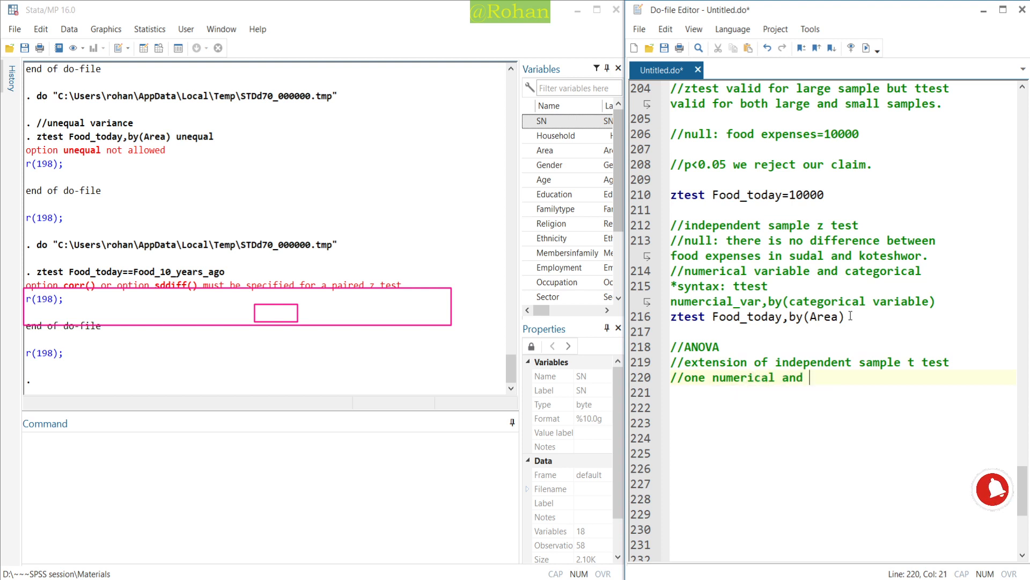
type("other ")
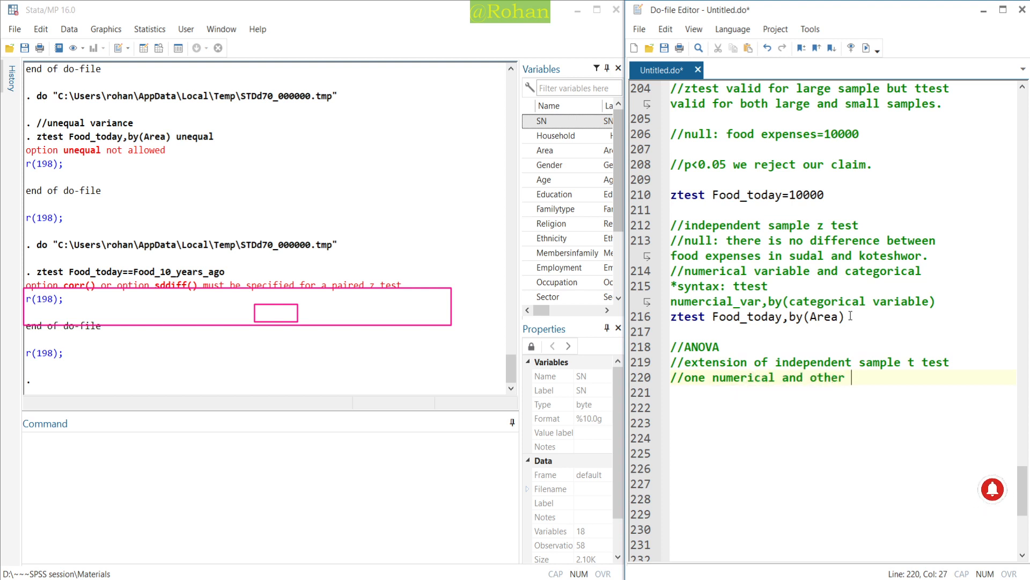
type("categorica")
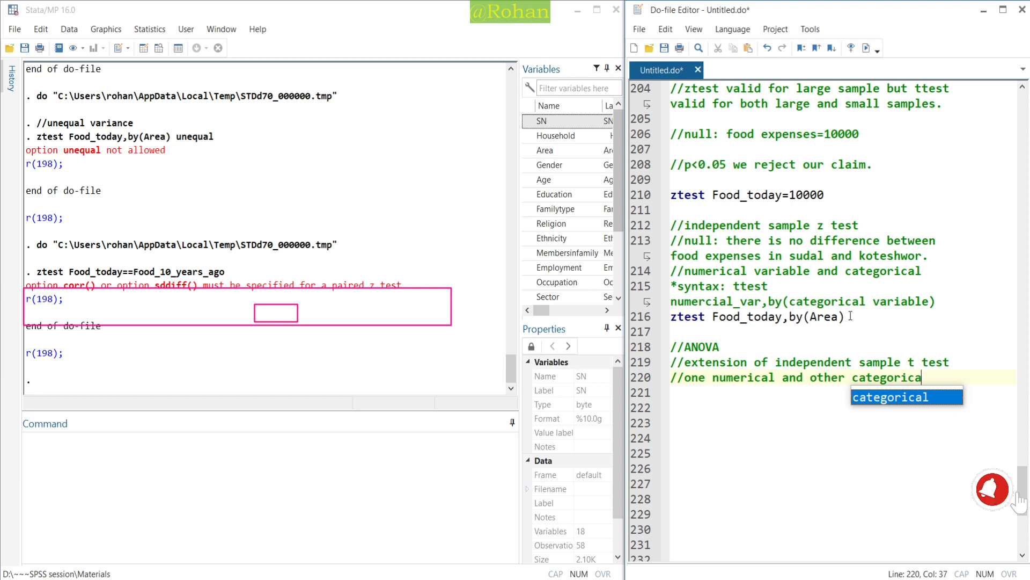
type("l with more than two cate")
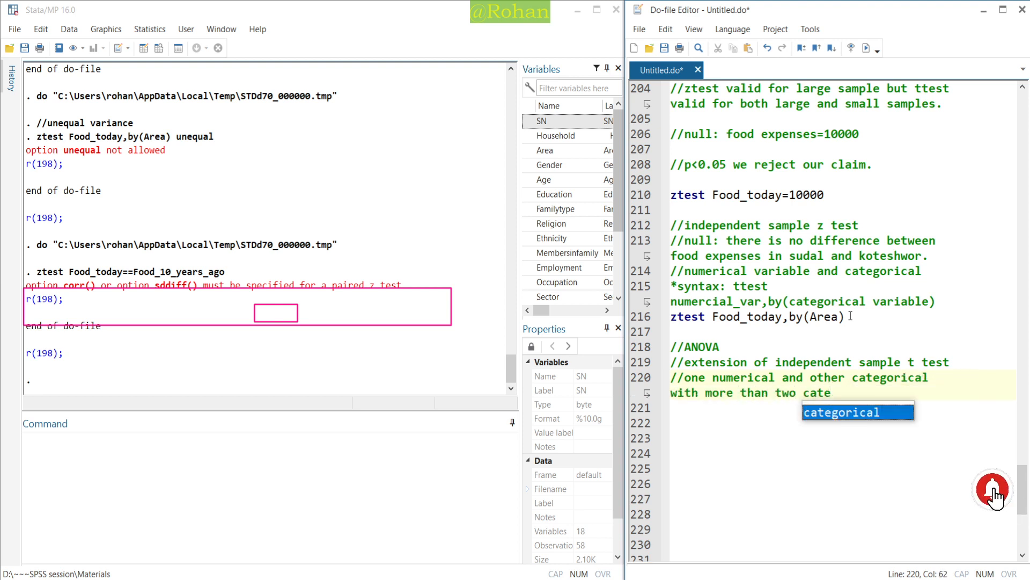
type("gories")
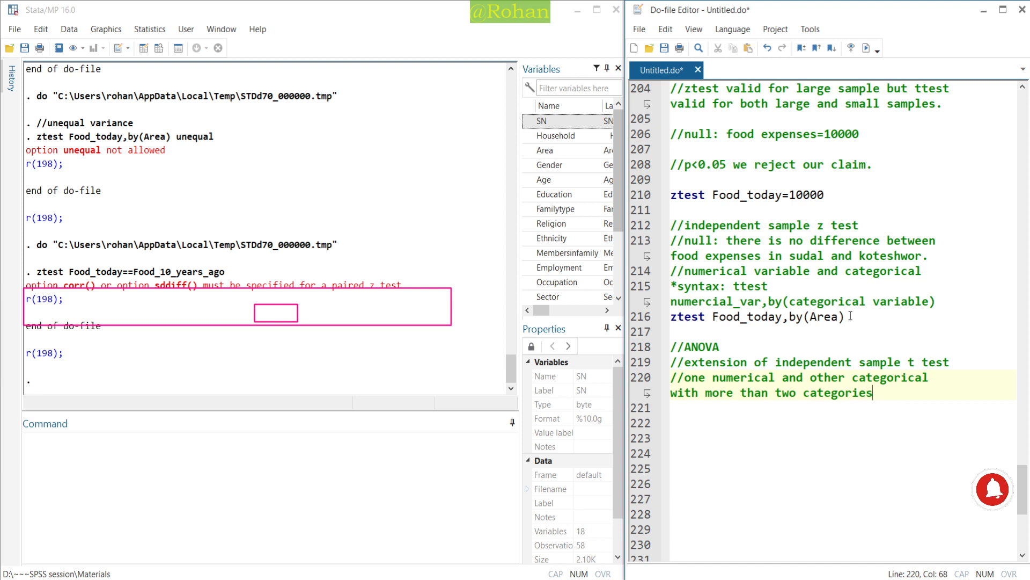
Step: Duplicate the //one numerical and other categorical with more than two categories comment onto the line directly below it
key("Return")
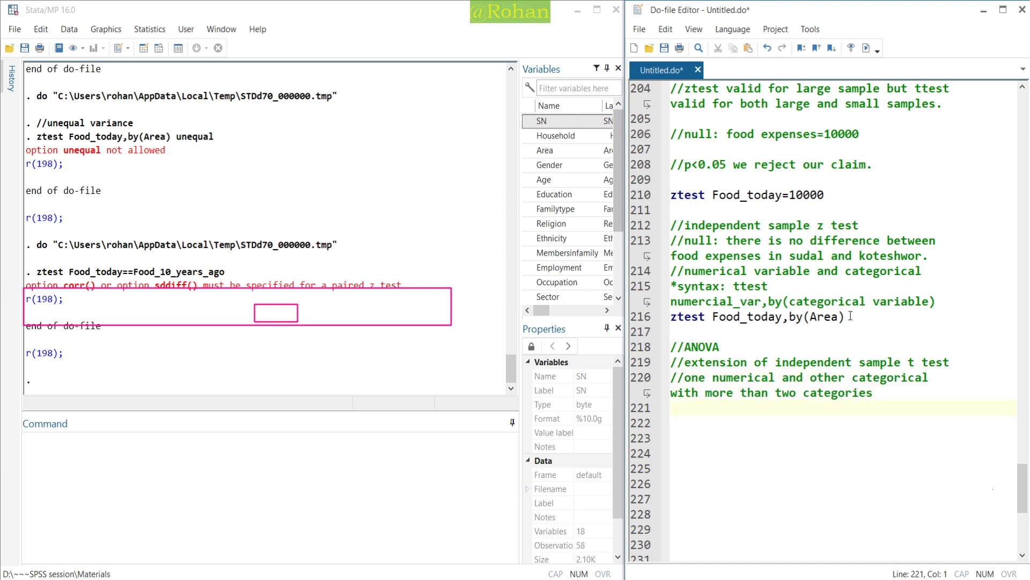
type("//")
key("Up")
key("Up")
key("ctrl+shift+Right")
key("ctrl+shift+Right")
key("ctrl+shift+Right")
key("ctrl+shift+Right")
key("ctrl+shift+Right")
key("ctrl+shift+Right")
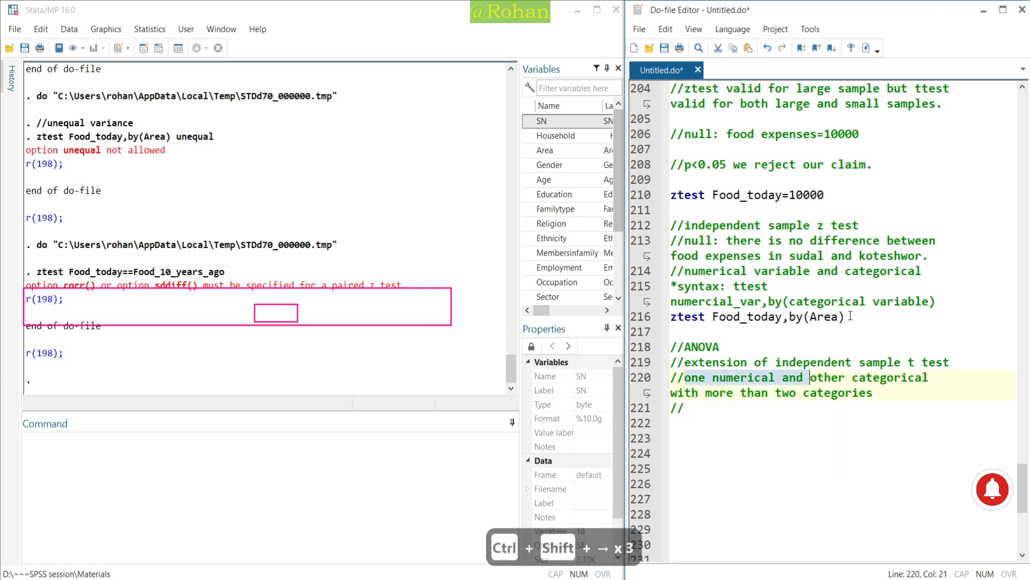
key("ctrl+shift+Right")
key("ctrl+shift+Right")
key("ctrl+shift+Right")
key("ctrl+shift+Right")
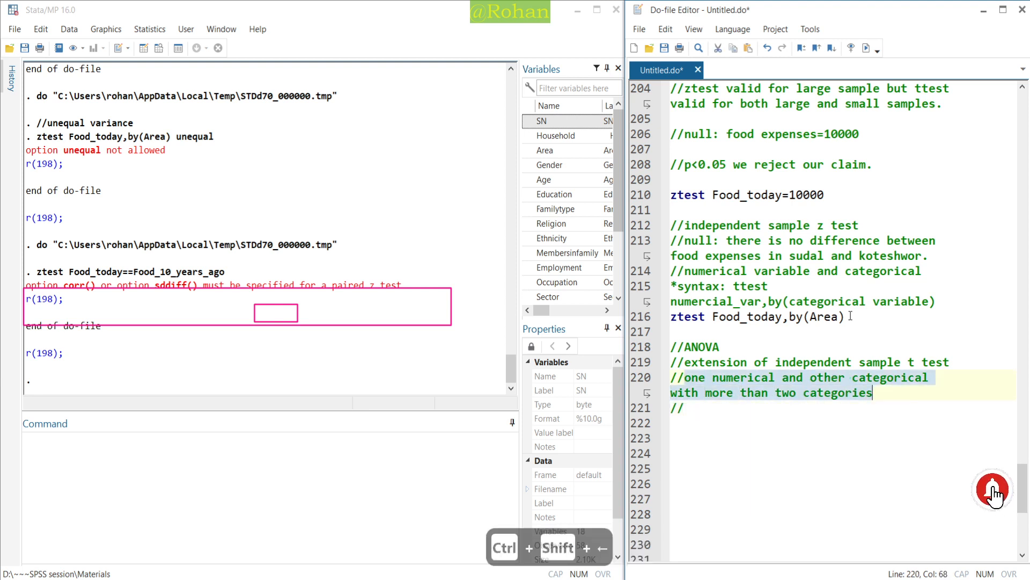
key("ctrl+c")
key("Down")
key("ctrl+v")
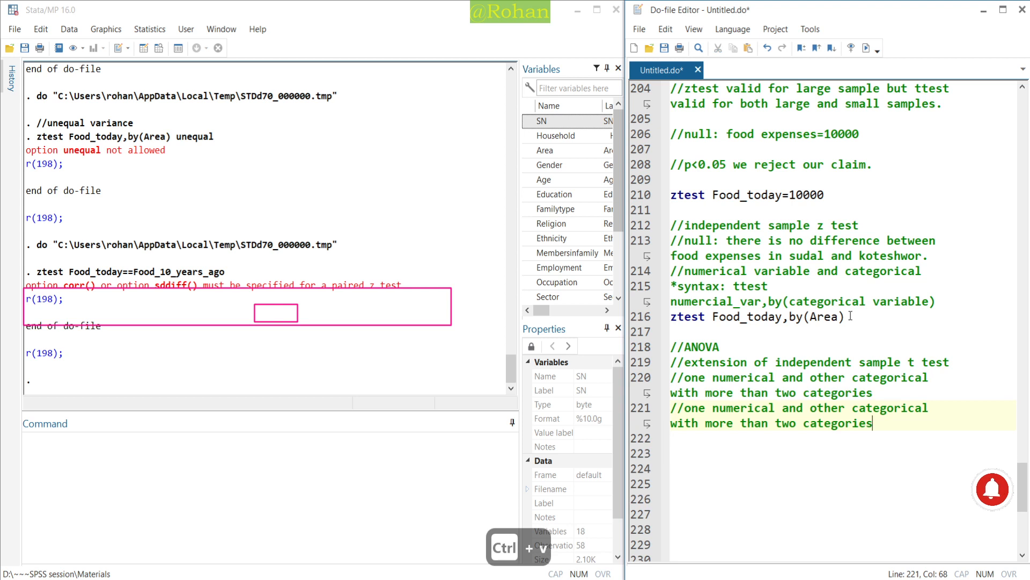
Step: Replace "more than" with "only" in the duplicated comment so it reads with only two categories
key("ctrl+Left")
key("ctrl+Left")
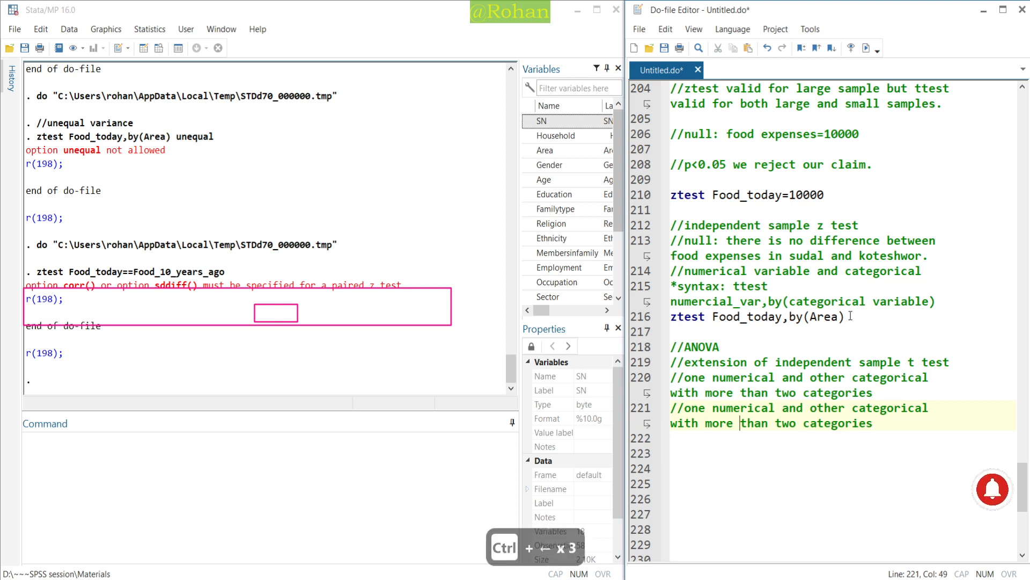
key("ctrl+shift+Left")
key("ctrl+shift+Left")
type("only")
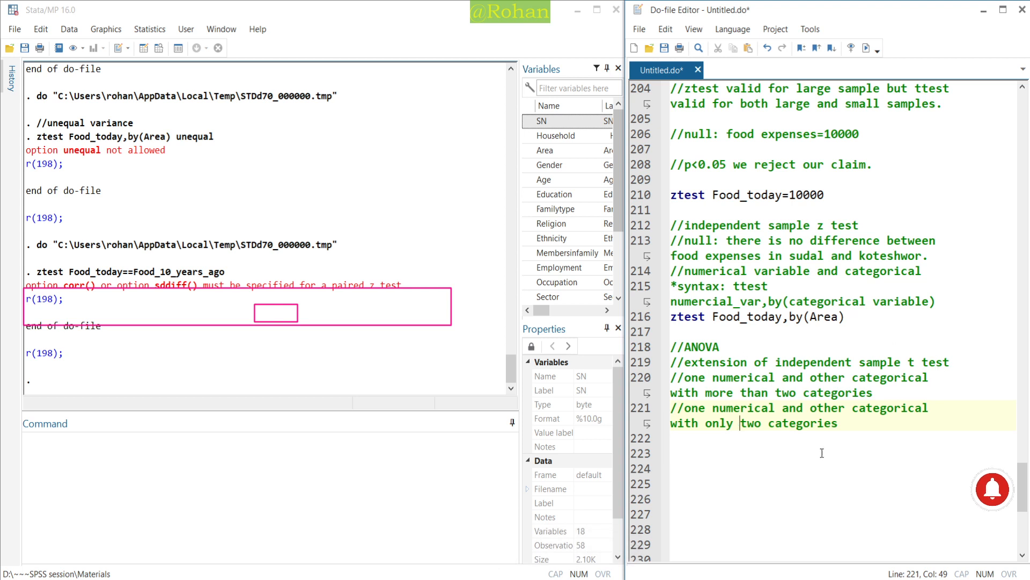
Step: Insert a blank line and the comment //in case of t test above the only two categories comment
key("End")
left_click(886, 395)
key("Return")
key("Return")
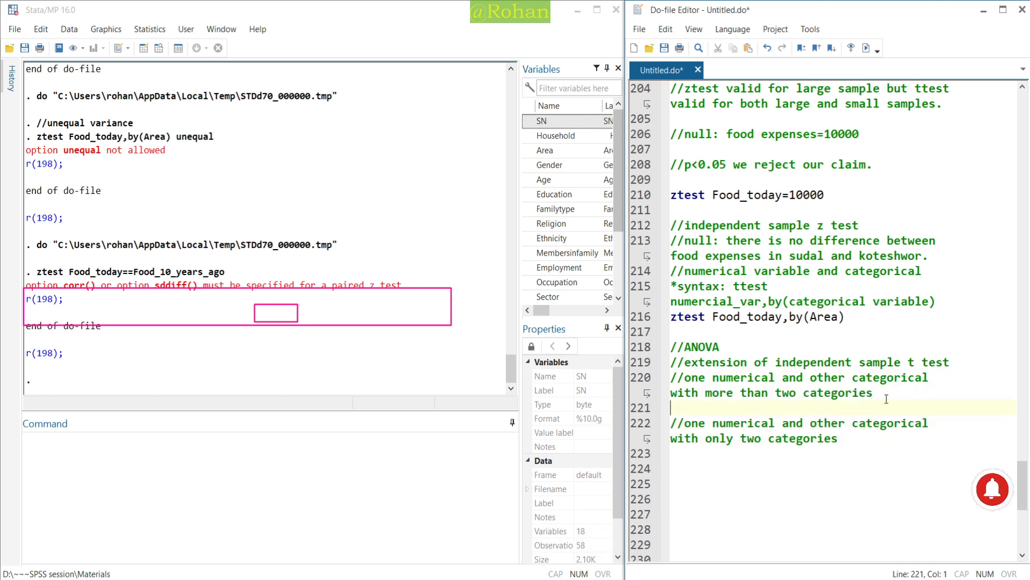
type("//in c")
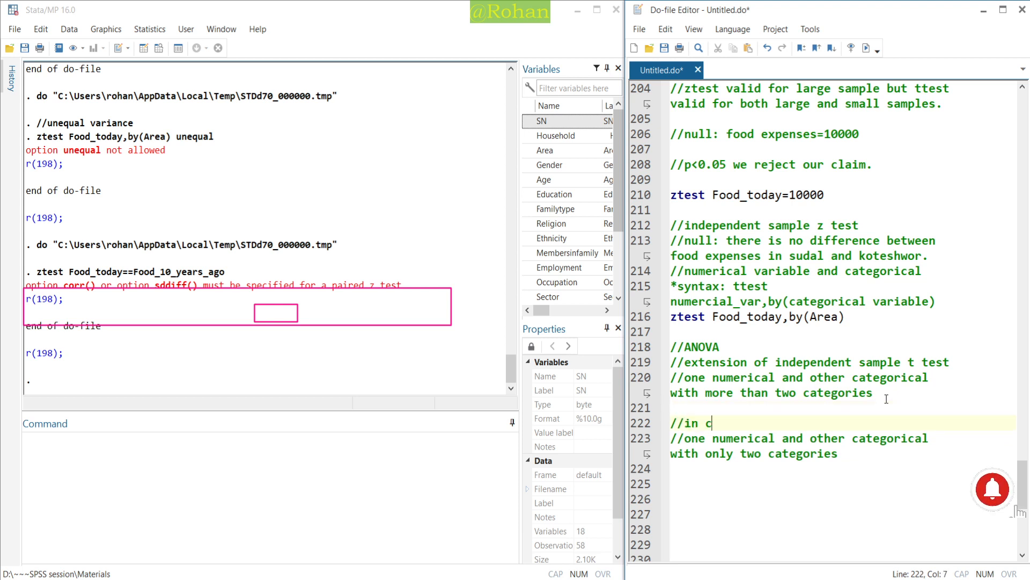
type("ase of t test")
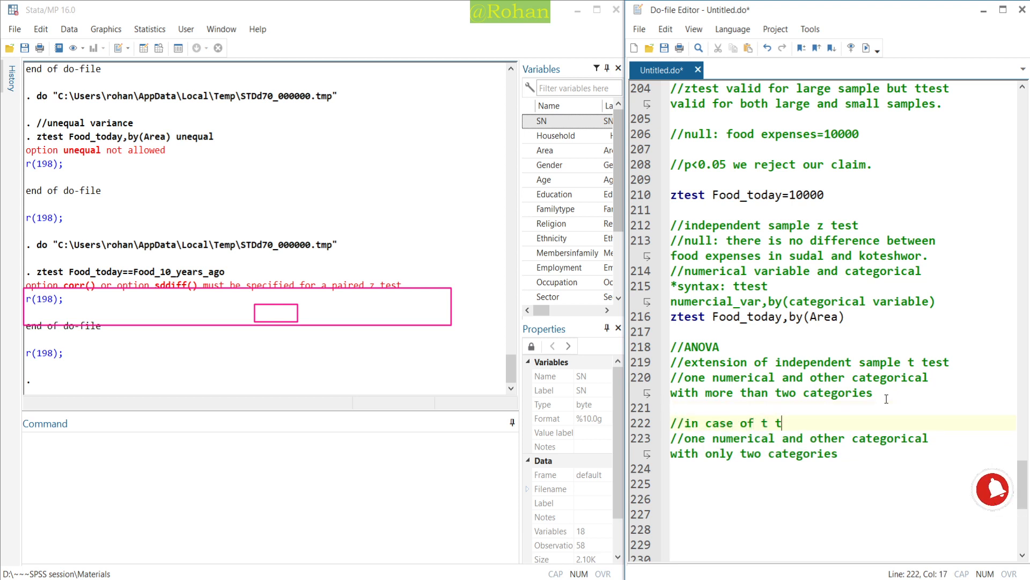
Step: Start an anova command below the only two categories comment, leaving one blank line between them
left_click(886, 456)
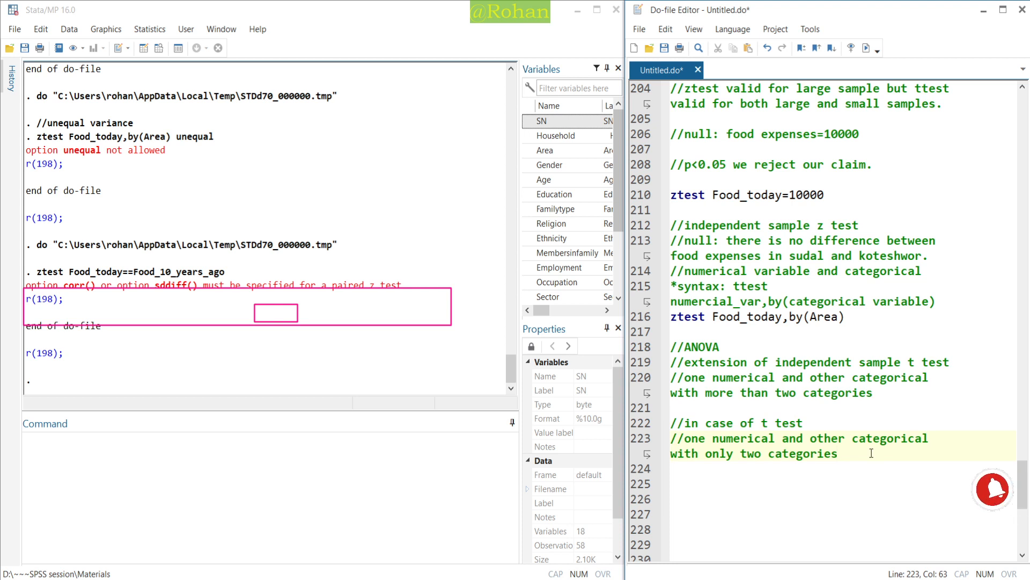
key("Return")
key("Return")
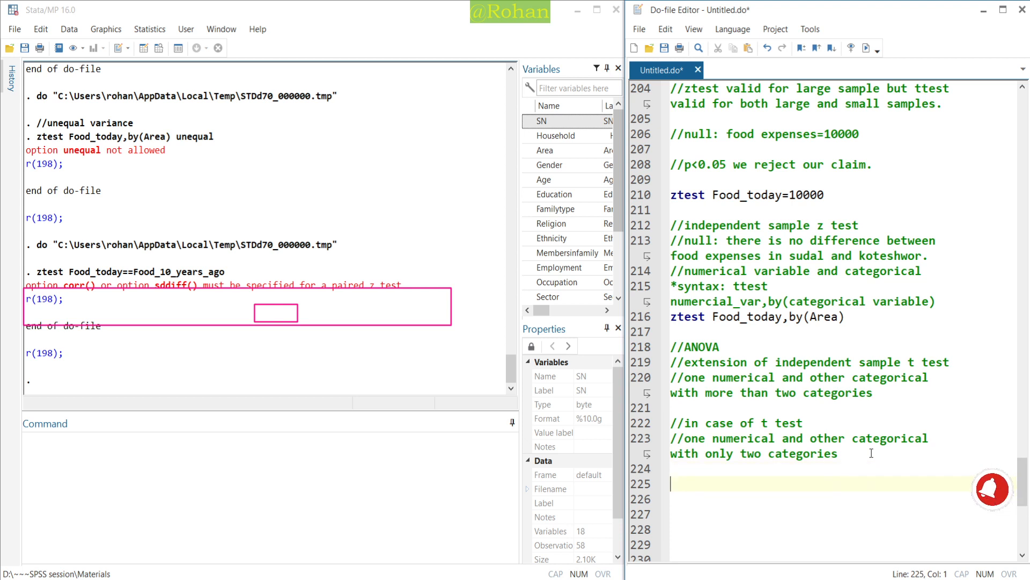
type("anova")
Step: Add the comment *syntax anova num_var cat_var on its own line directly above the anova command
key("Home")
key("Return")
key("Up")
type("?")
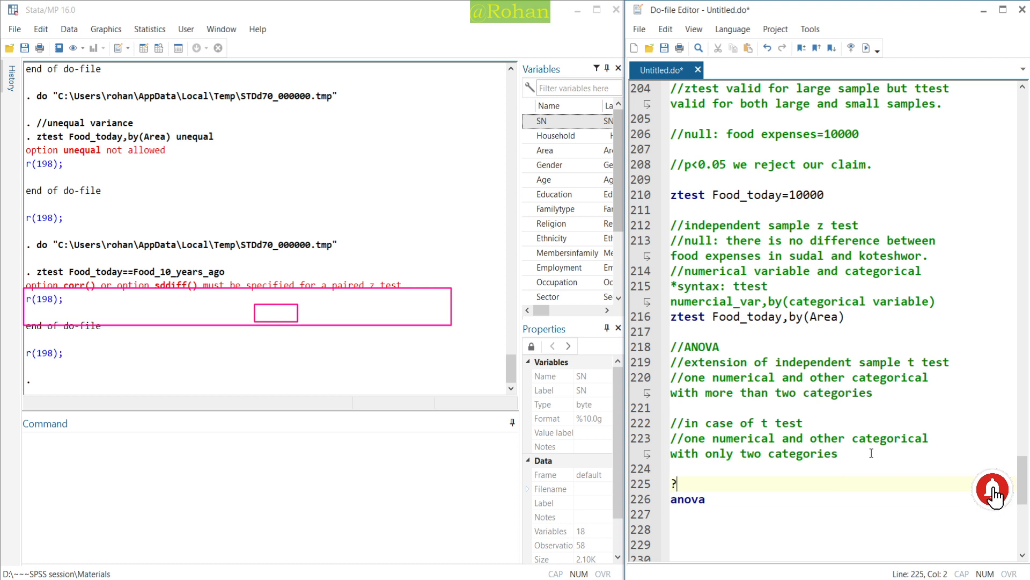
key("BackSpace")
type("*syntax ")
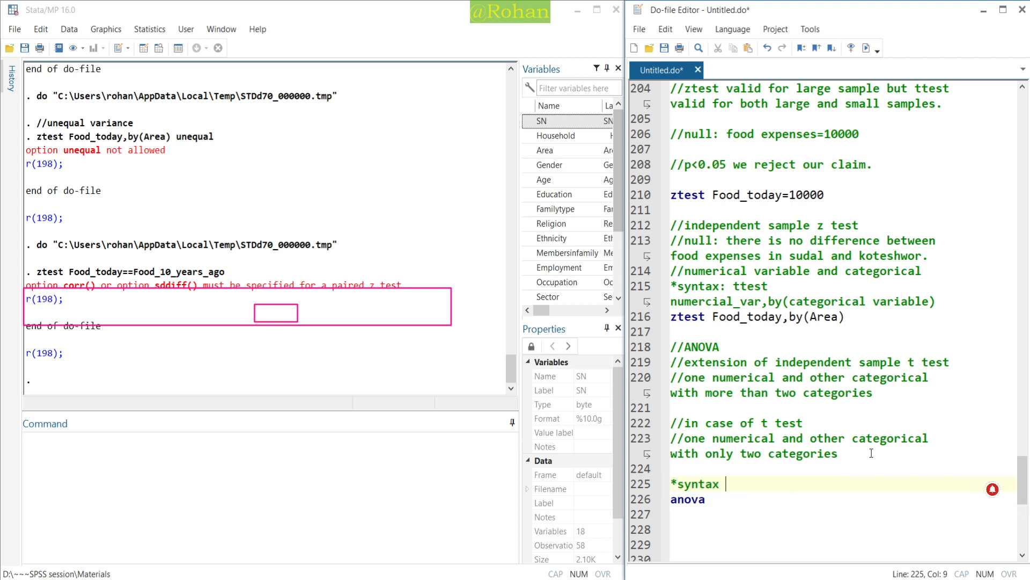
type("anova ")
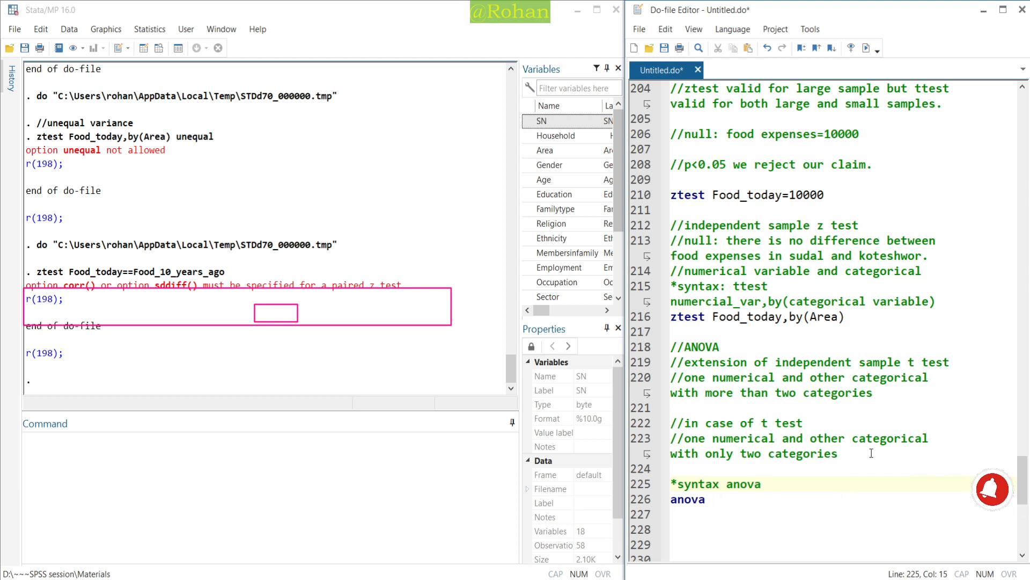
type("num_var cat_var")
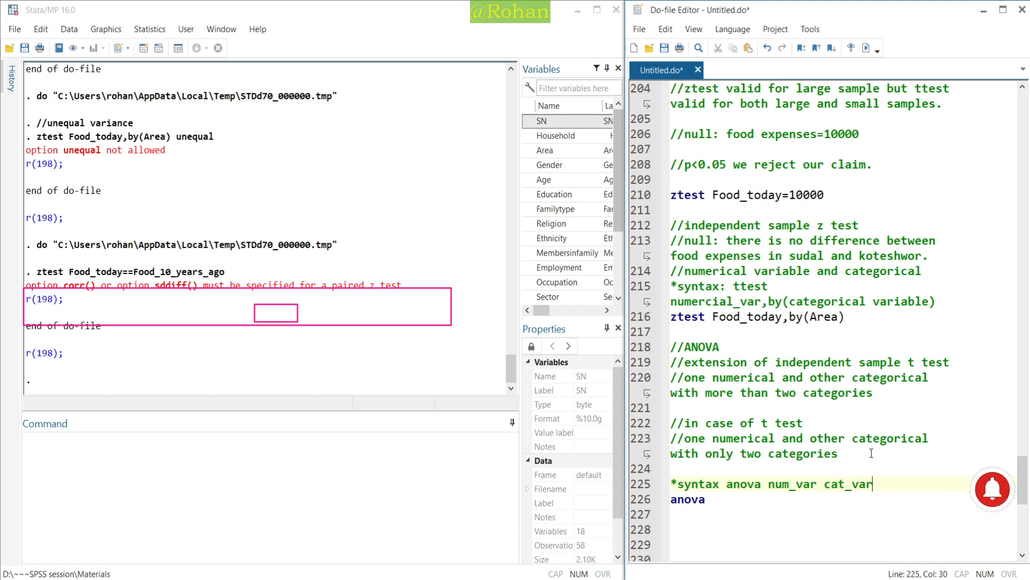
Step: Separate the anova command from the syntax comment with a blank line and complete it as anova Food_today Religion
key("Down")
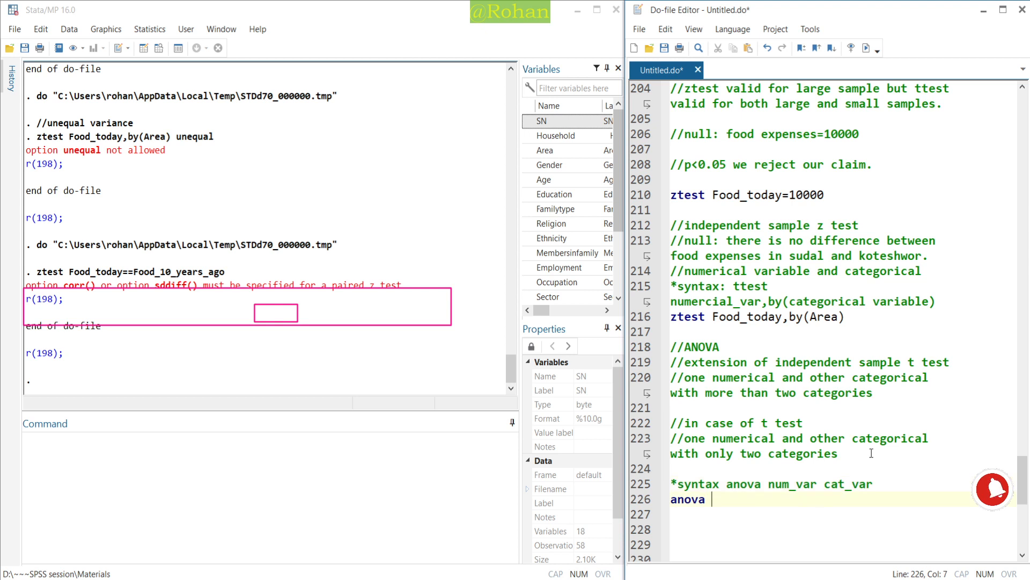
key("ctrl+Left")
key("Return")
key("Right")
key("Right")
key("Right")
key("Right")
key("Right")
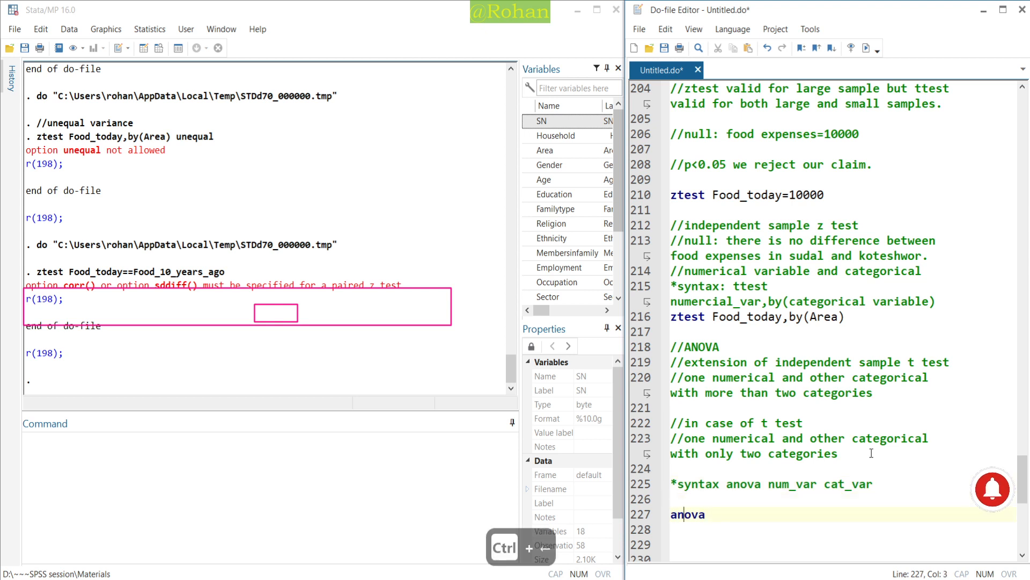
key("Right")
type("F")
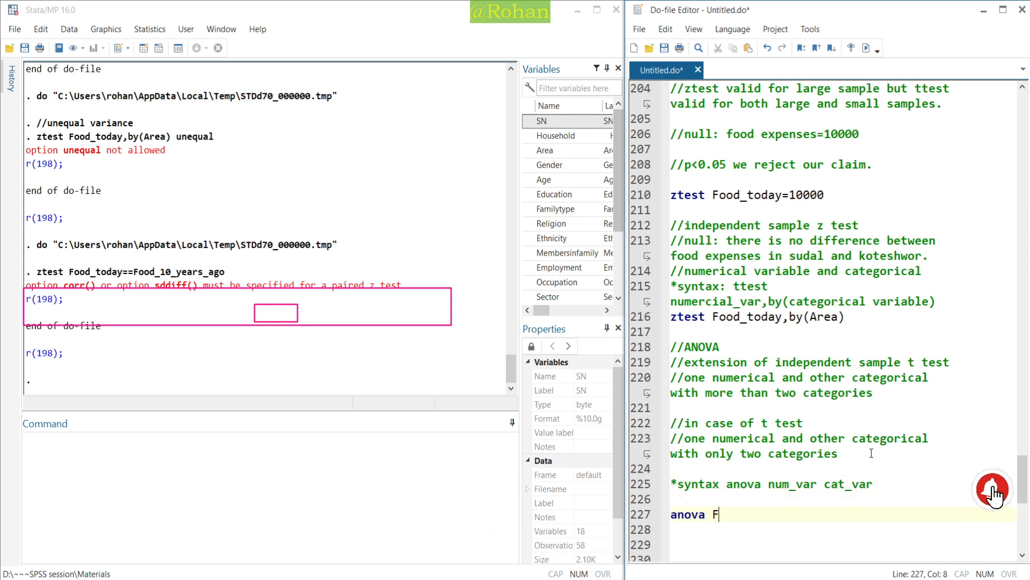
type("ood")
key("Down")
key("Return")
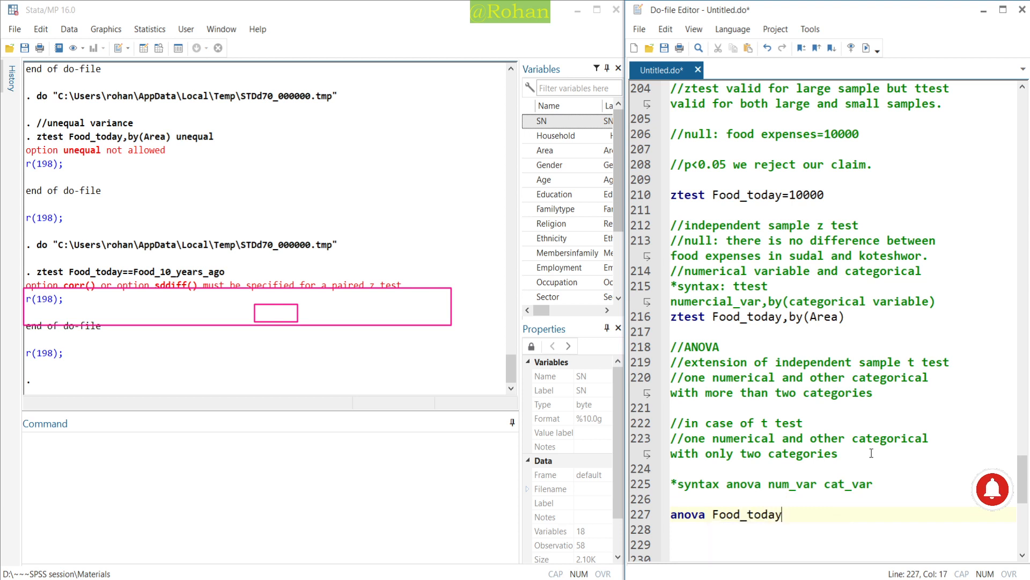
type("Religion")
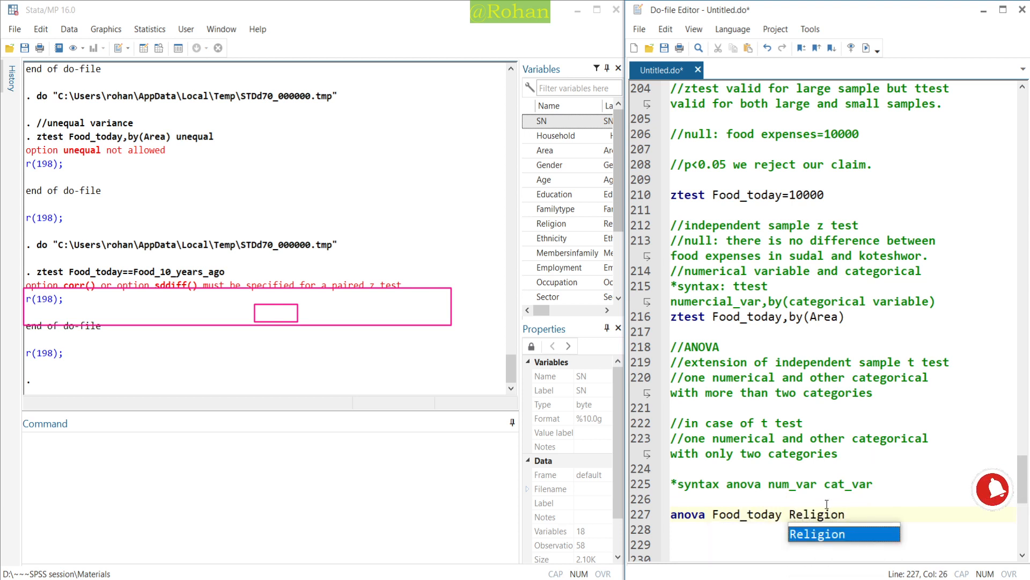
left_click(850, 517)
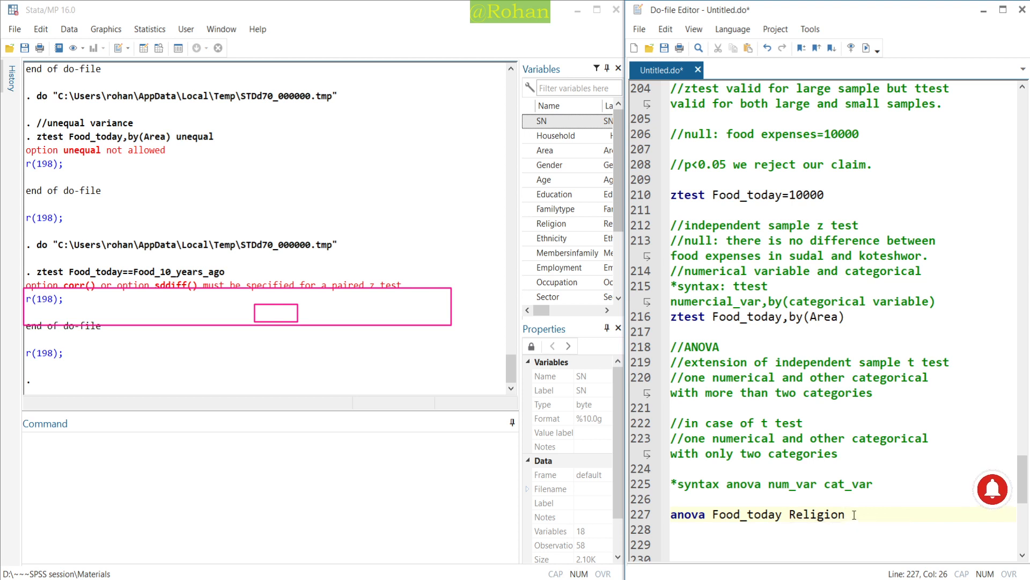
Step: Run the whole ANOVA block, from the //ANOVA heading to the anova Food_today Religion command
left_click_drag(851, 518, 652, 353)
left_click(866, 48)
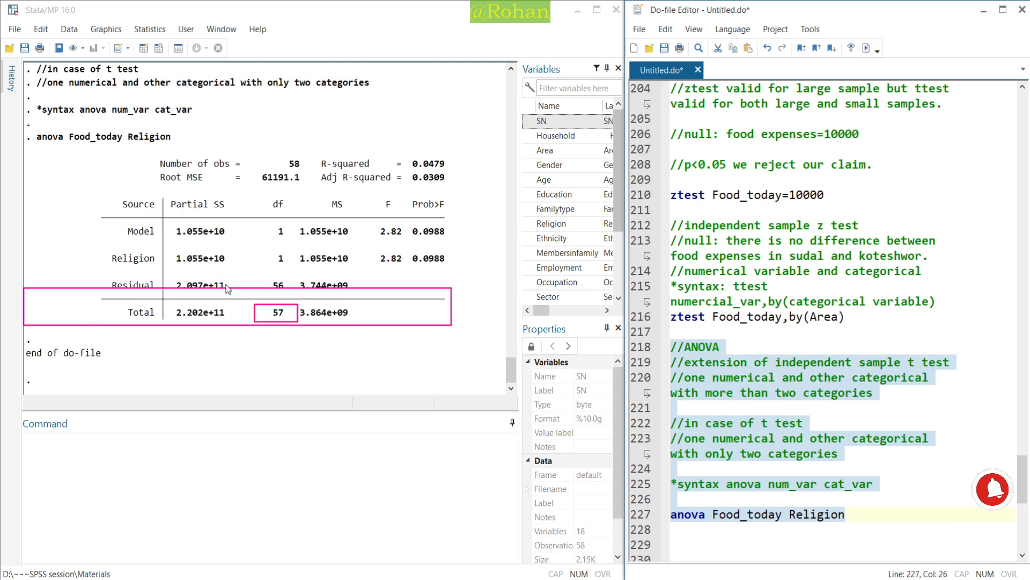
key("ctrl+shift+7")
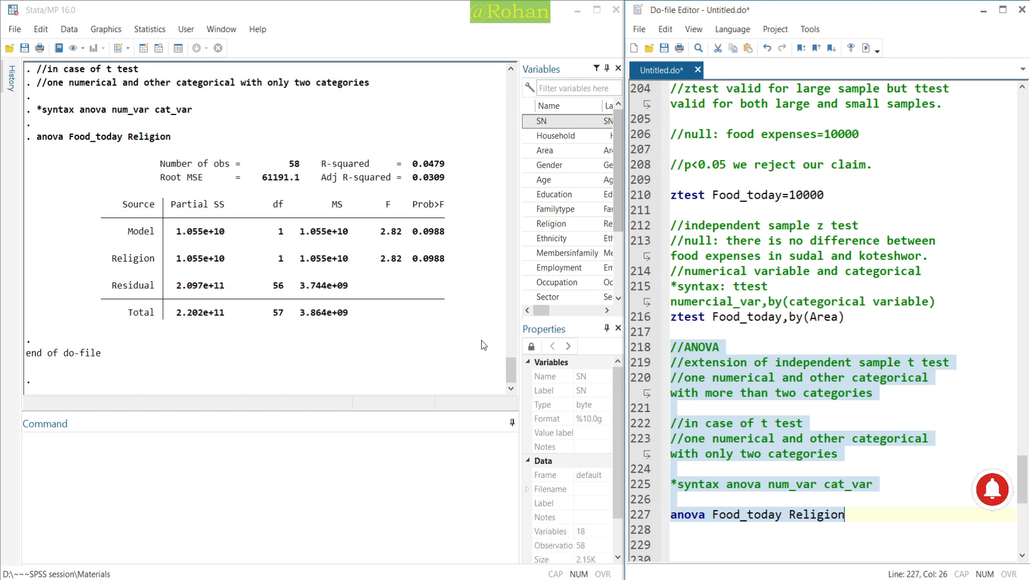
Step: Add the comment //null: there is no difference between food expenses among religious groups directly below the anova syntax comment
left_click(865, 515)
left_click(820, 494)
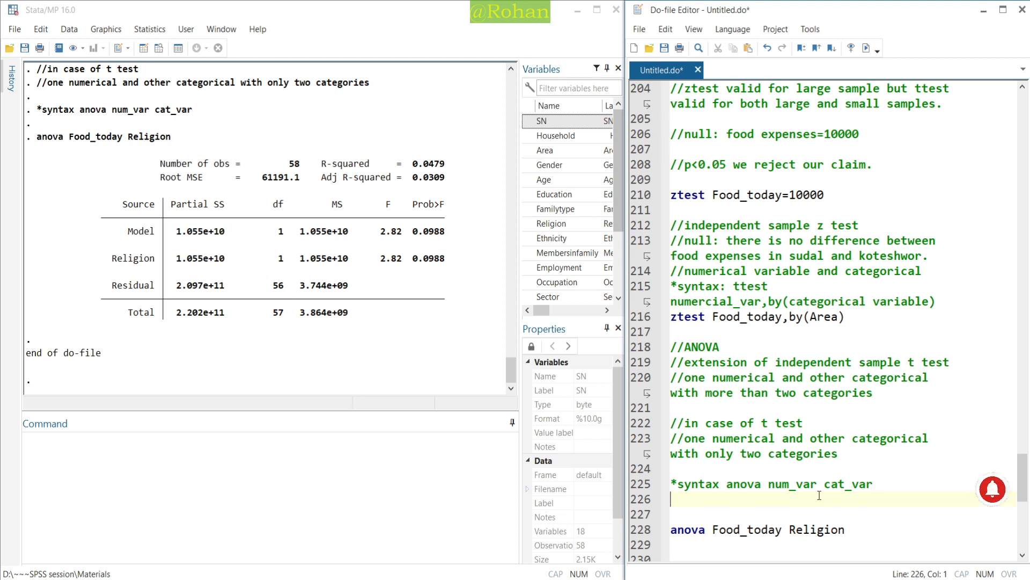
type("//h")
key("BackSpace")
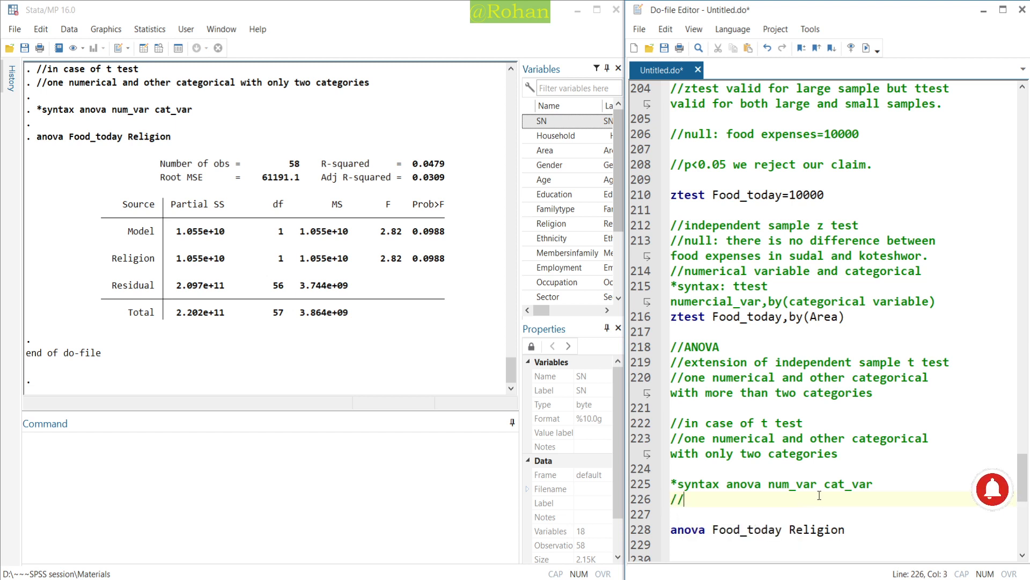
type("null: there is no di")
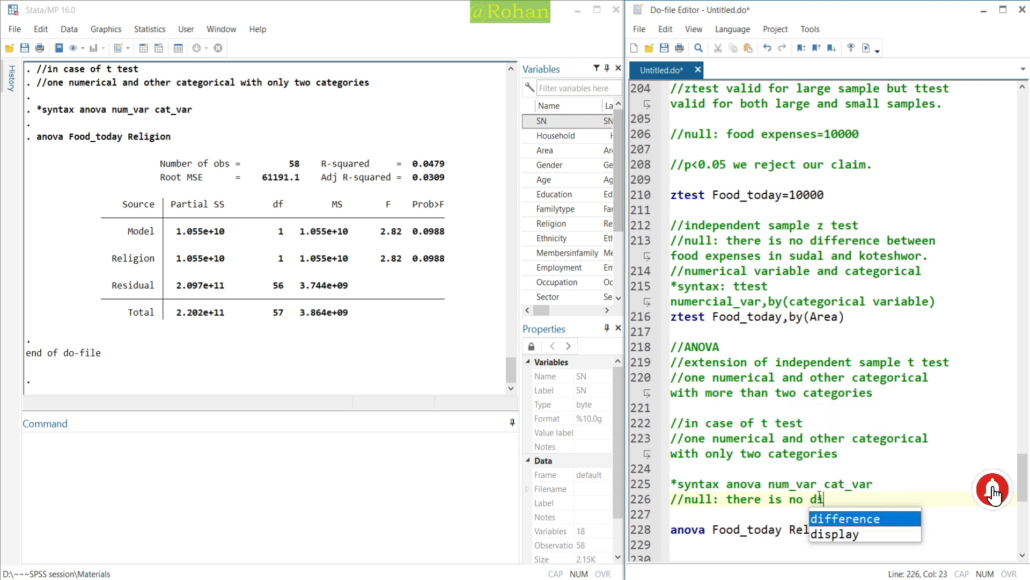
type("fference bet")
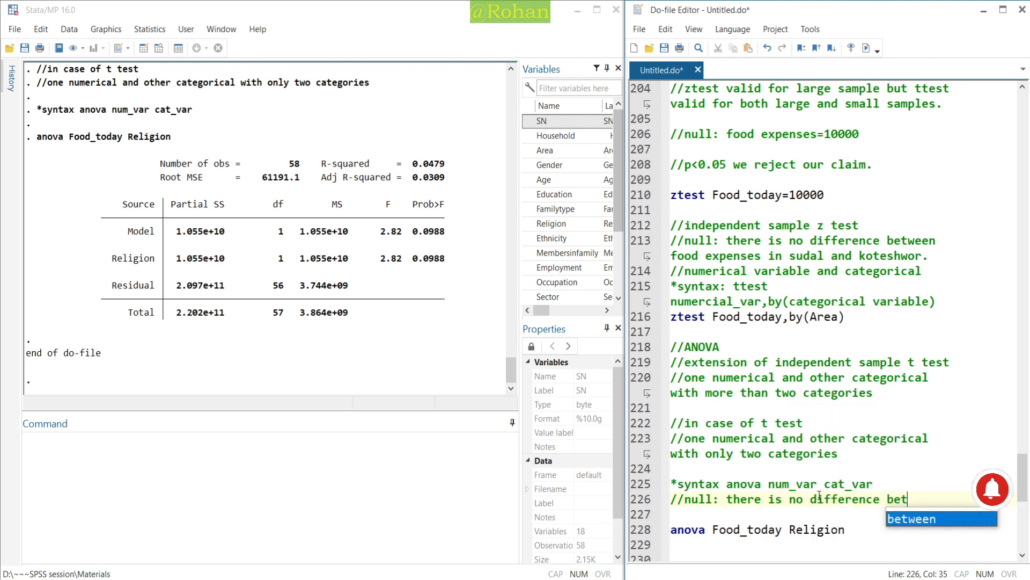
type("ween food exp")
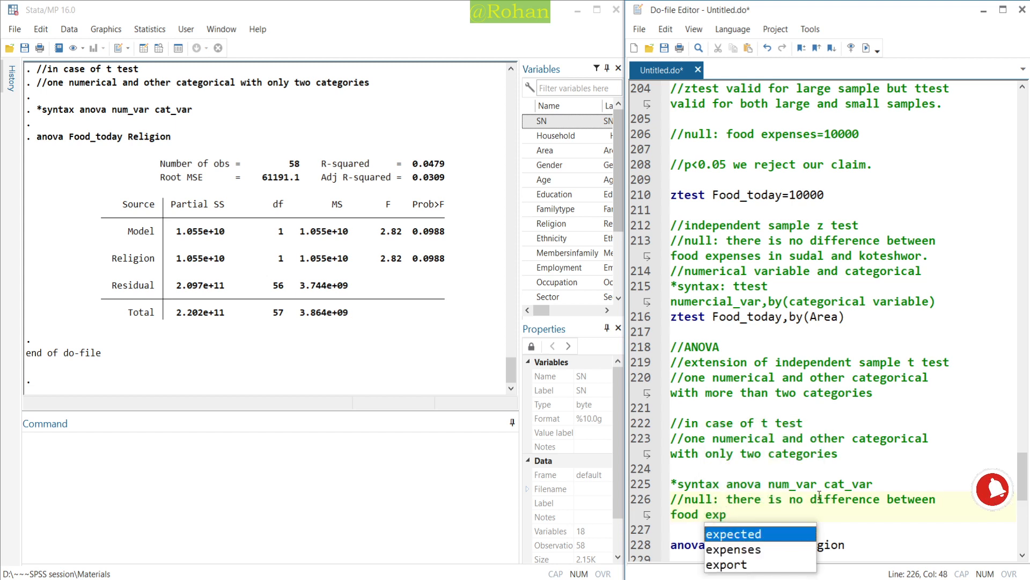
key("Down")
key("Return")
type("among ")
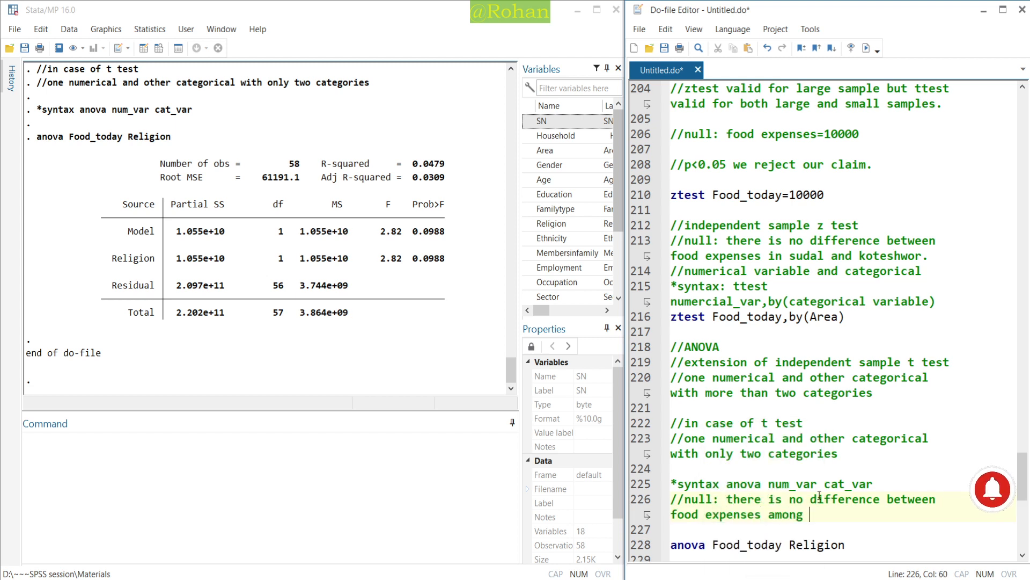
type("reli")
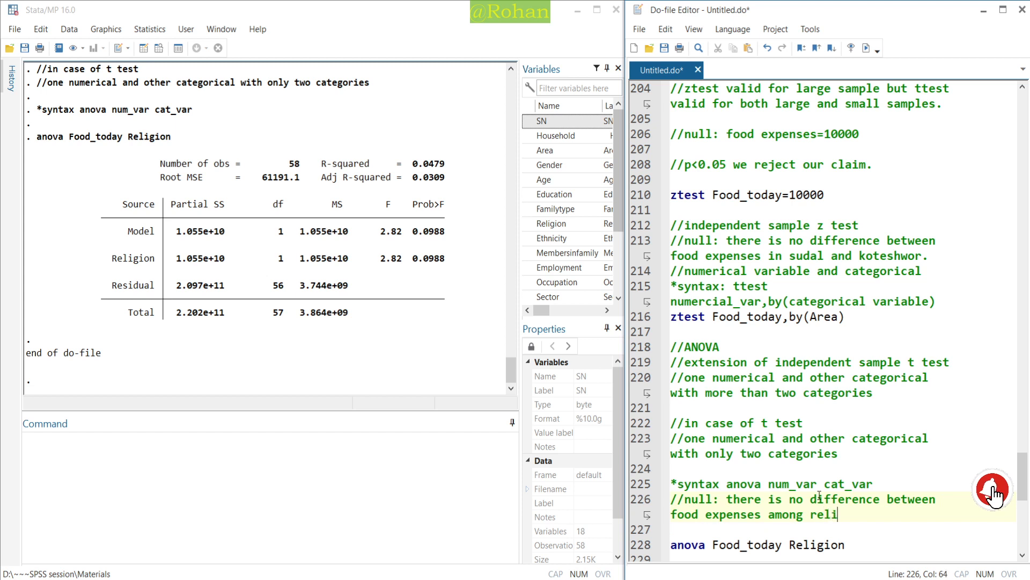
type("giou")
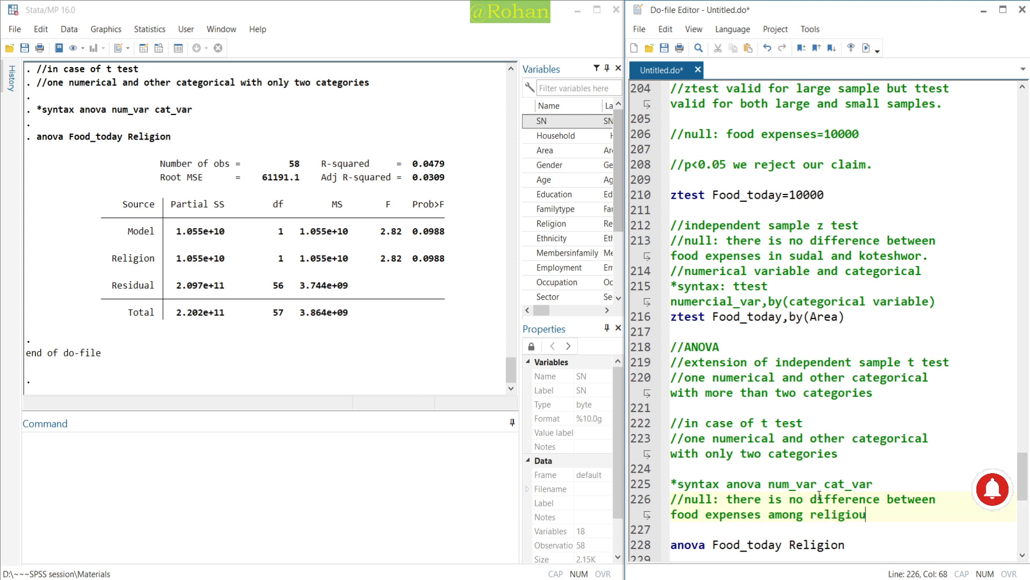
type("s groups")
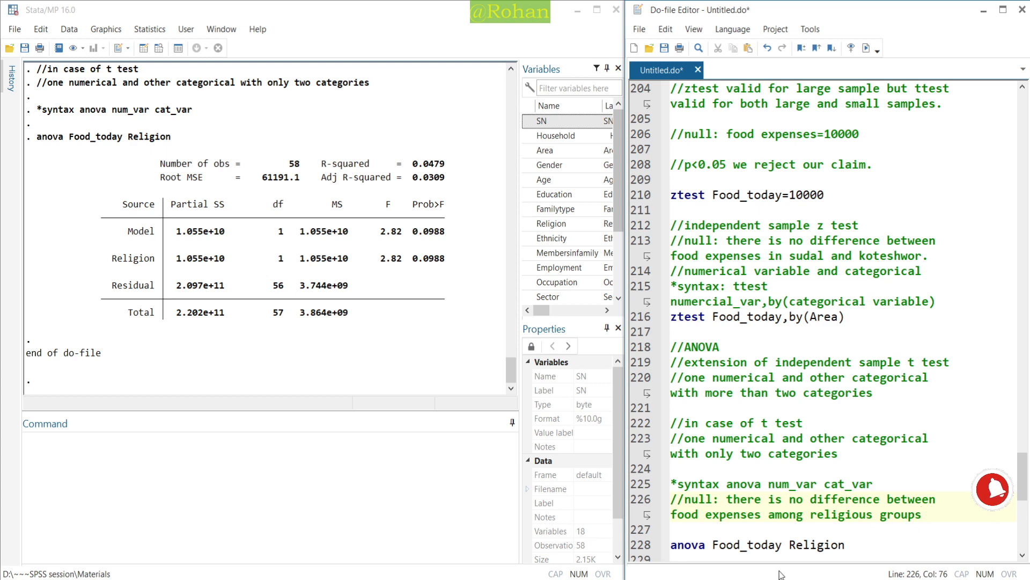
Step: Start a //p<0.05 comment below the null hypothesis comment, leaving one blank line between them
scroll(829, 513, "down", 1)
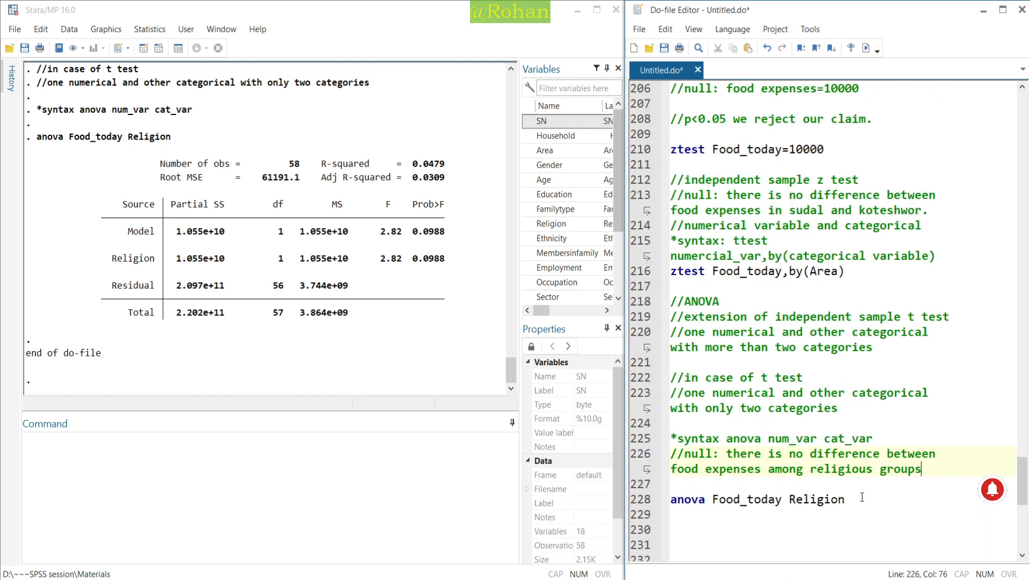
key("Return")
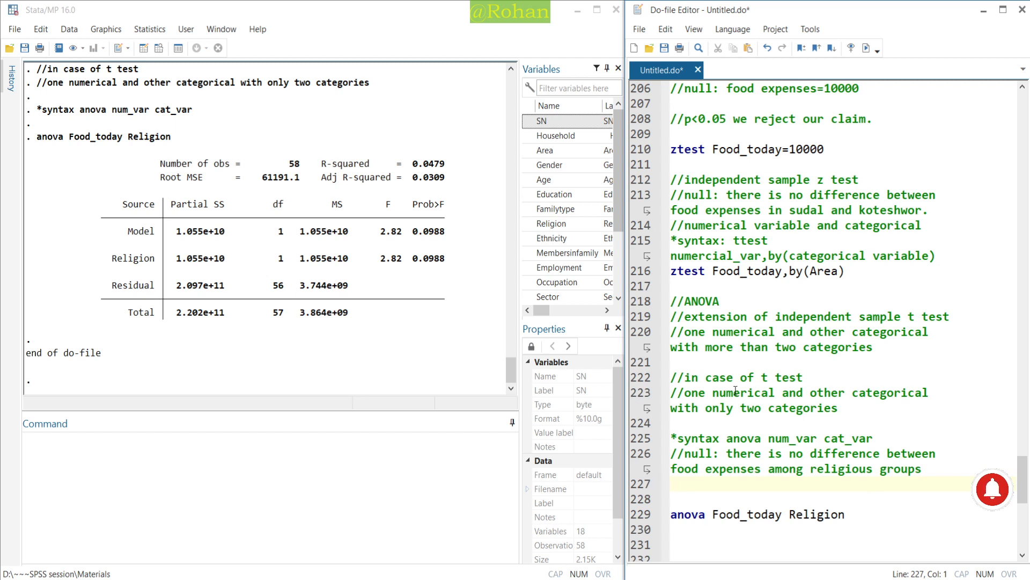
key("Return")
type("p<")
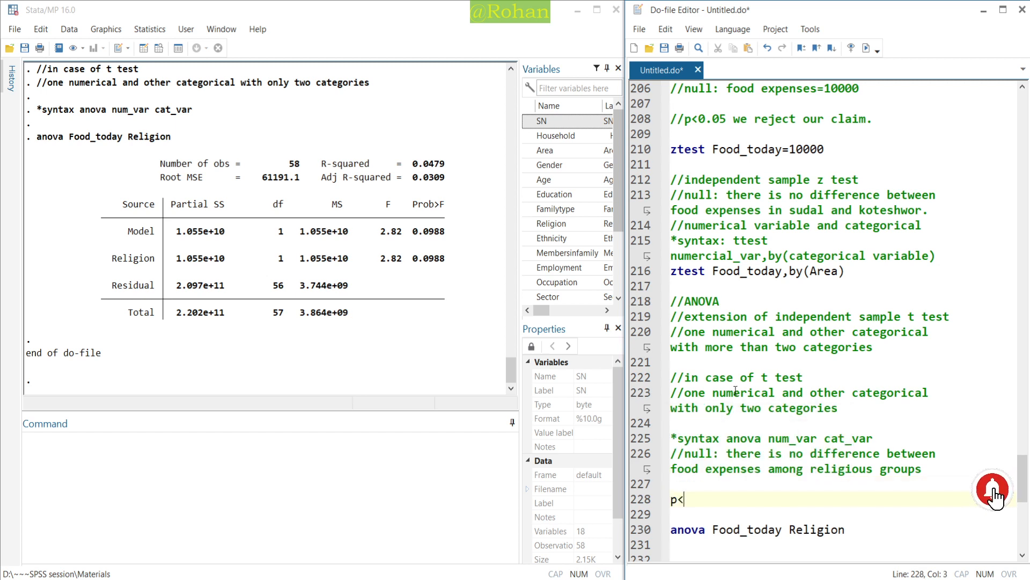
type("0.05")
type("//")
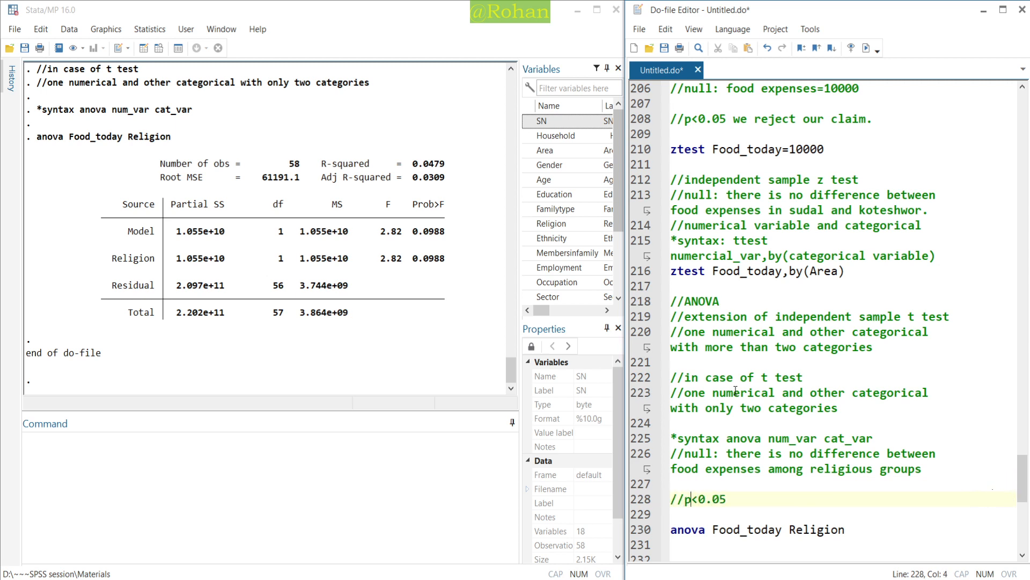
Step: Complete the p-value comment as //p<0.05 reject null or claim
key("Right")
key("Right")
key("Right")
key("Right")
type("re")
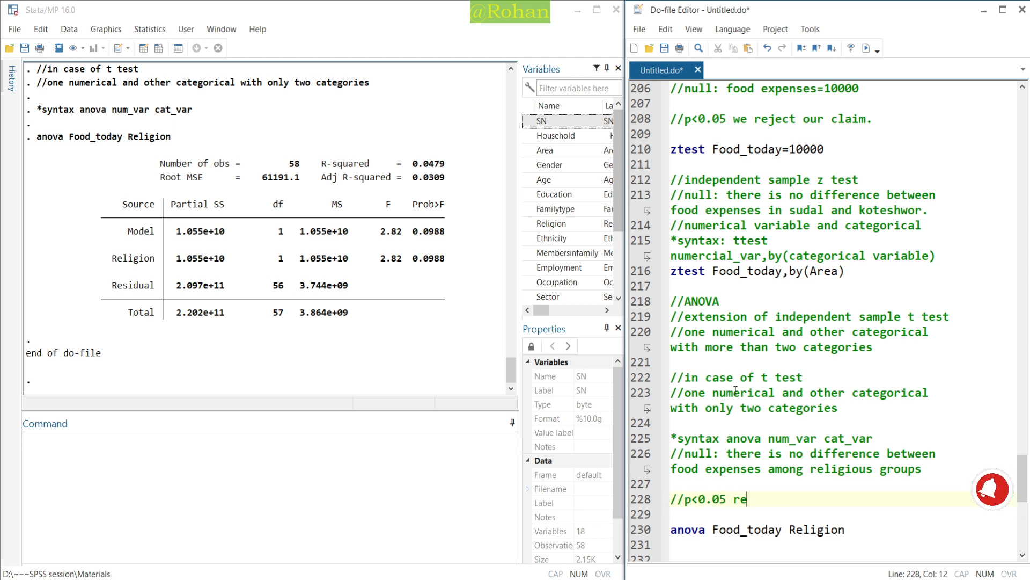
type("ject numm o")
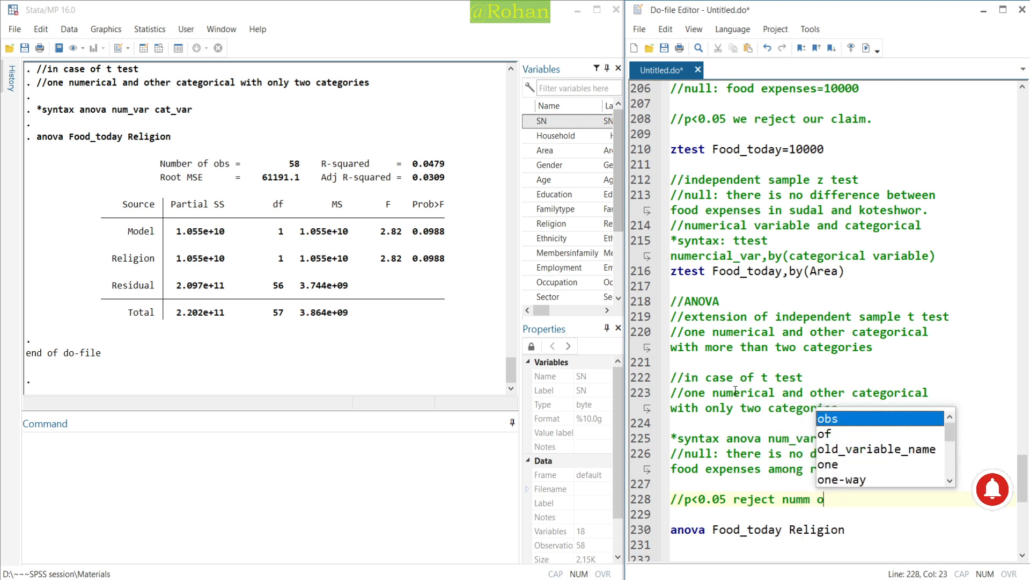
key("BackSpace")
key("BackSpace")
key("BackSpace")
key("BackSpace")
type("ll or ")
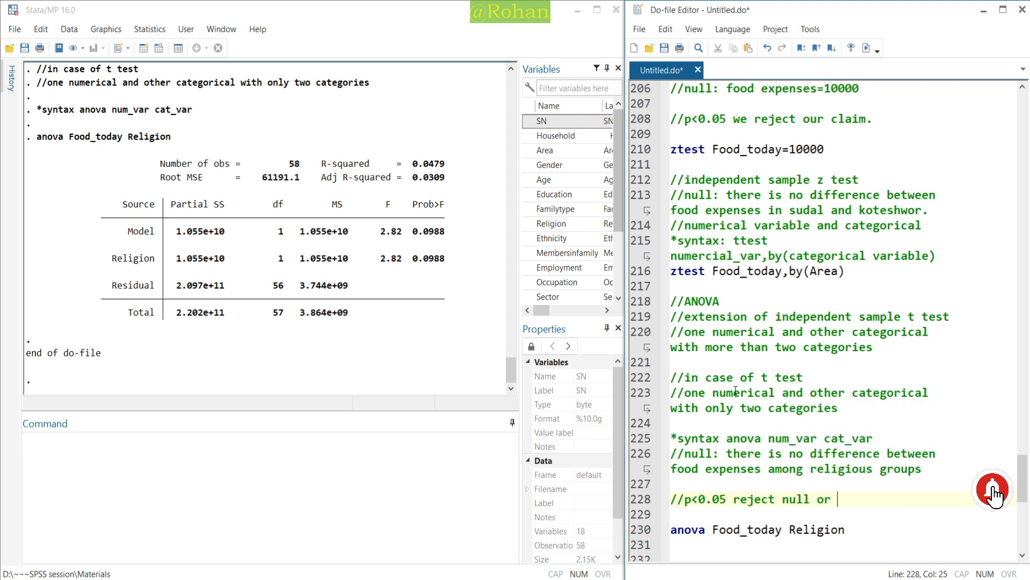
type("claim")
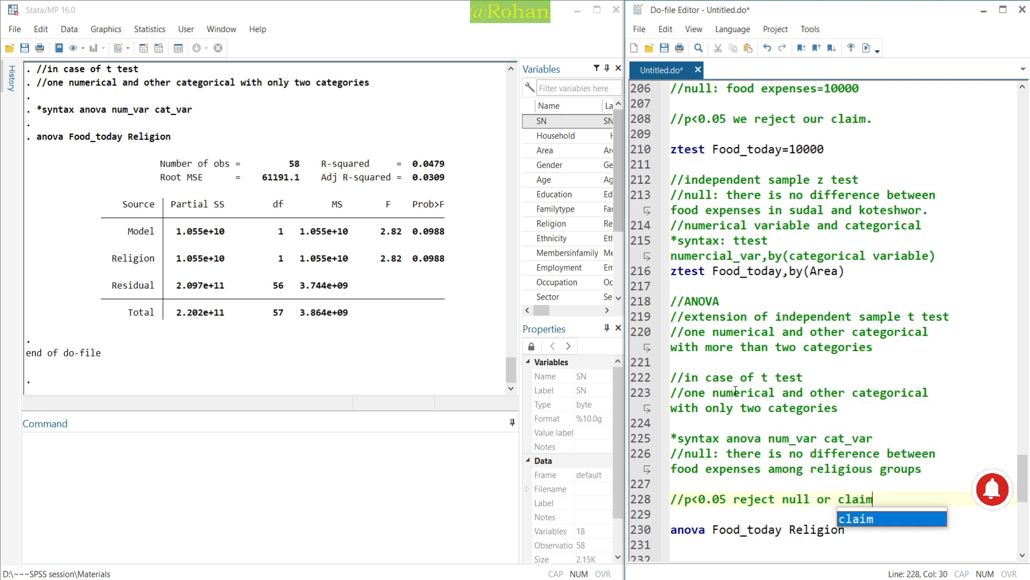
left_click(882, 492)
key("alt+Tab")
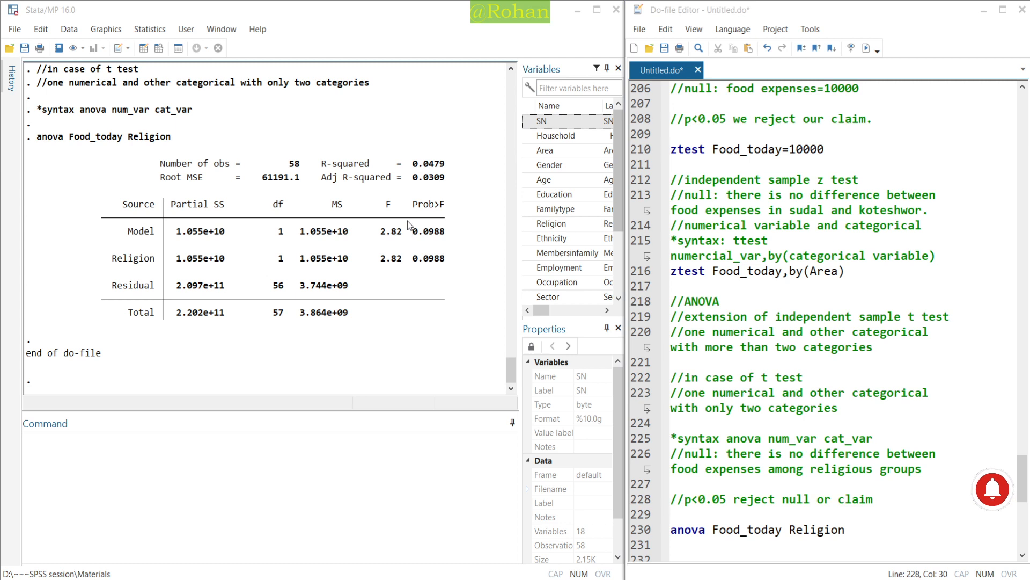
left_click_drag(407, 221, 450, 241)
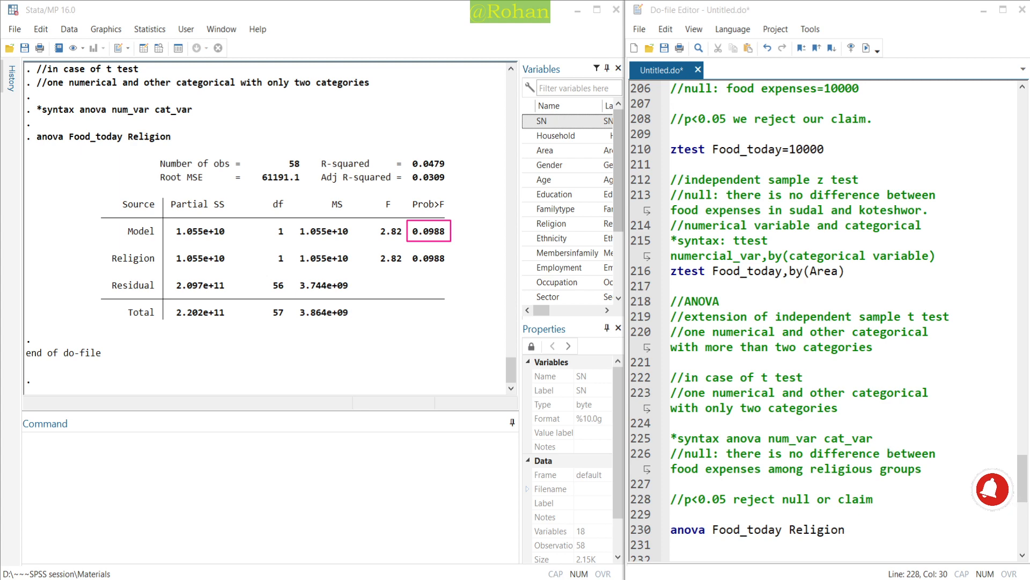
Step: Add the heading comment //Chi2 below the anova command, leaving one blank line between them
scroll(789, 344, "down", 2)
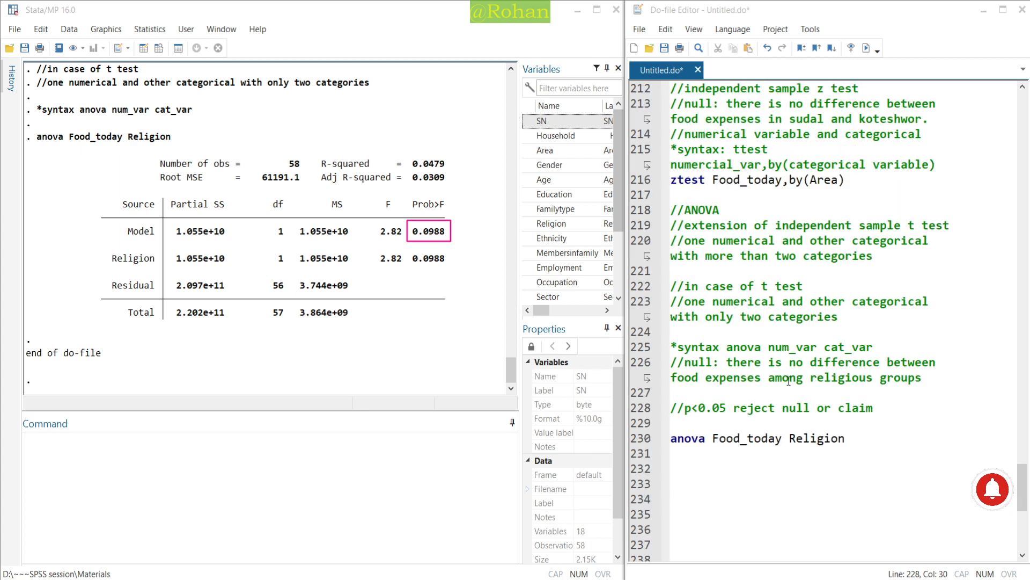
left_click(732, 462)
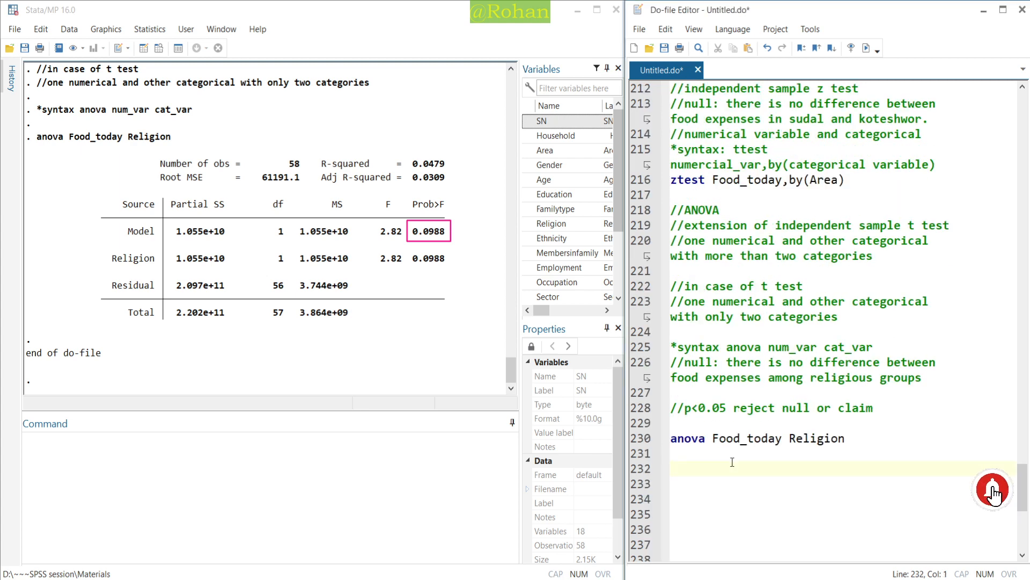
type("//Chi")
key("Escape")
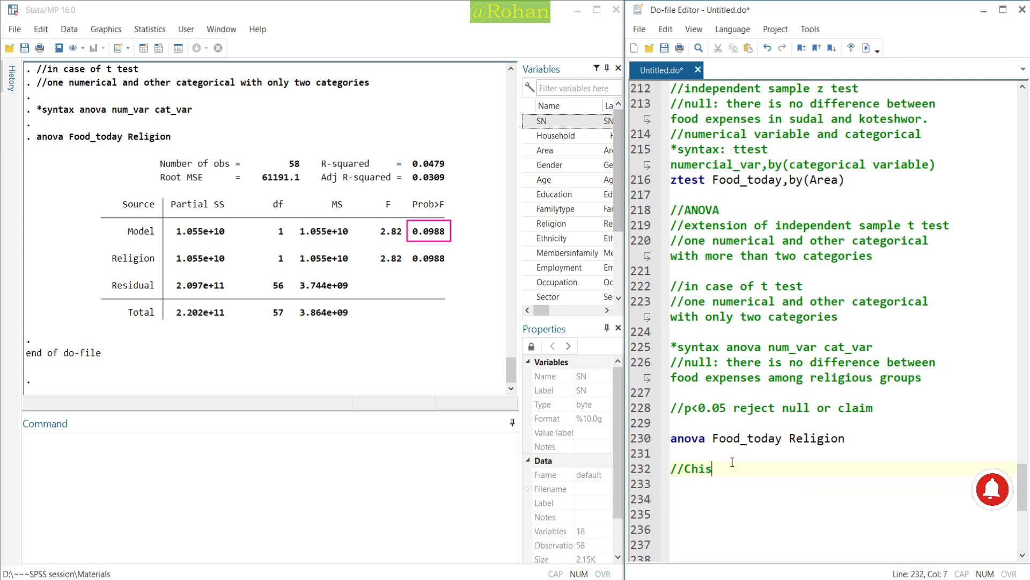
type("2")
key("Return")
scroll(732, 462, "down", 1)
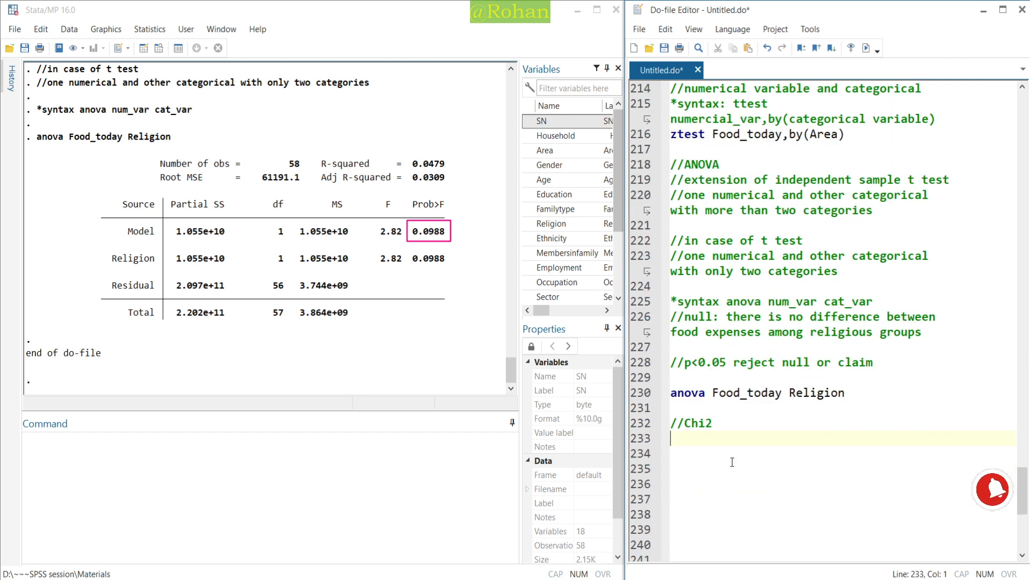
Step: Below the //Chi2 heading and a blank line, add the comments //when to use it? and //when both variables are categorical on consecutive lines
key("Return")
type("//when to ")
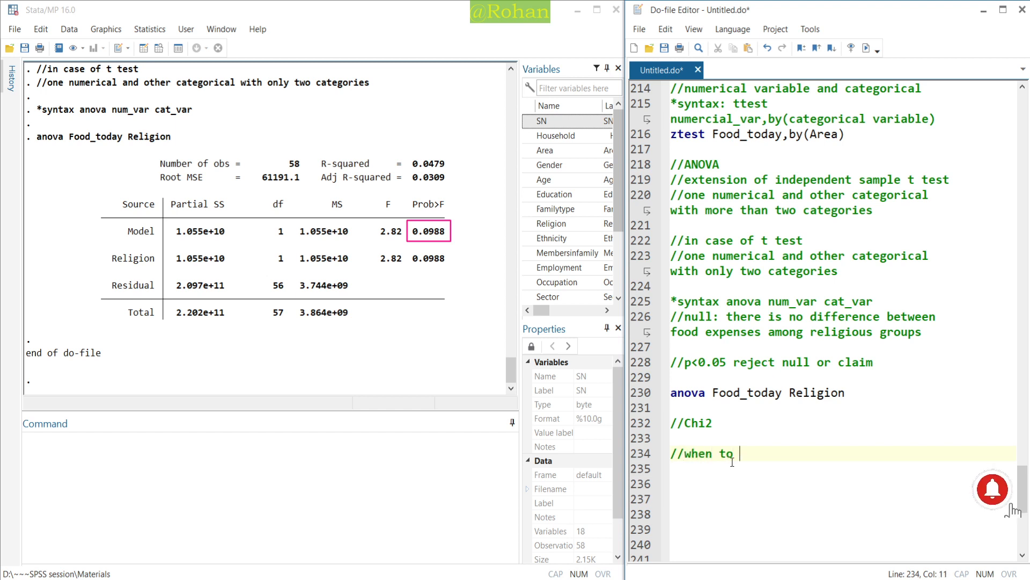
type("use it")
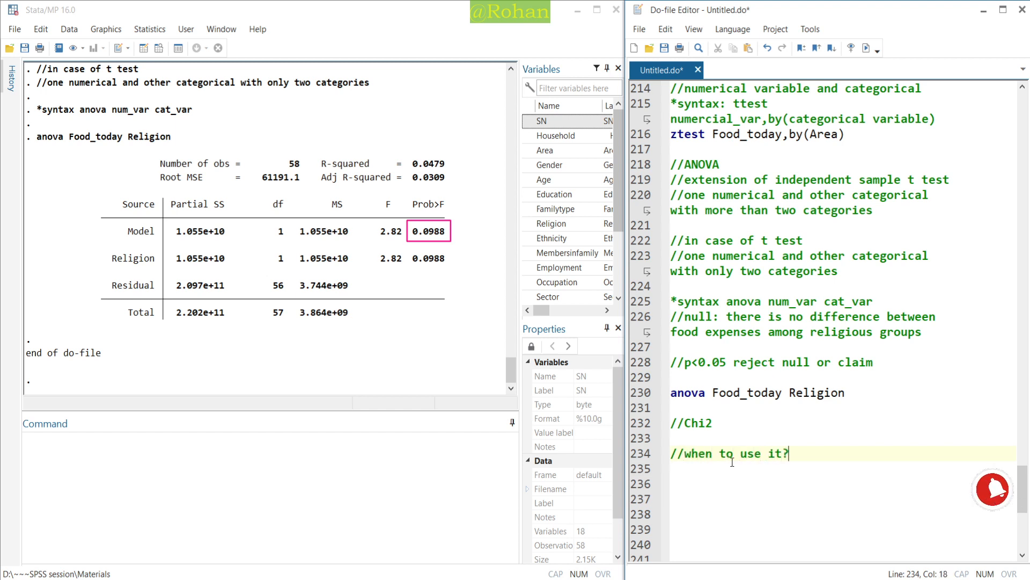
type("?")
key("Return")
type("//")
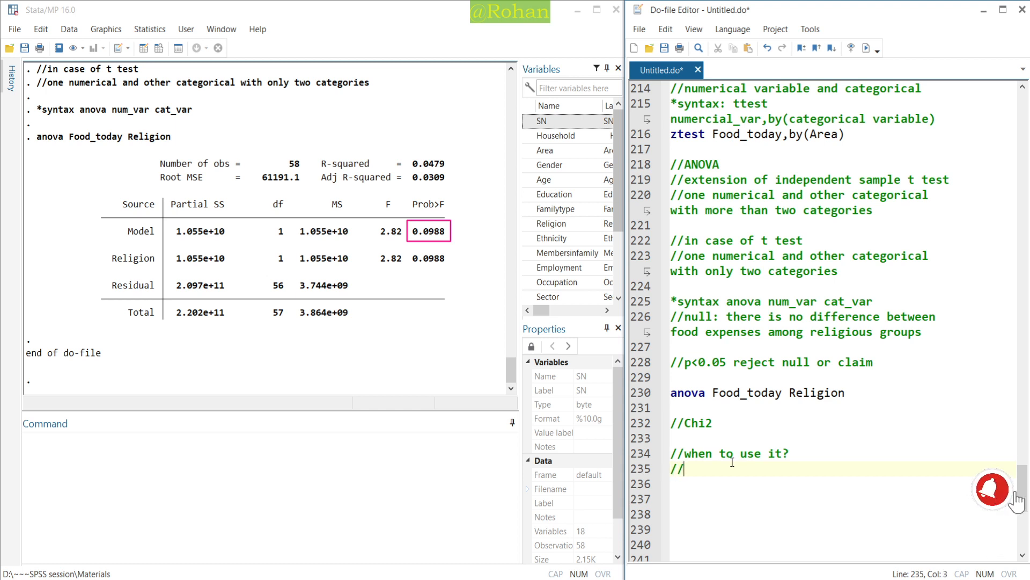
type("when both varia")
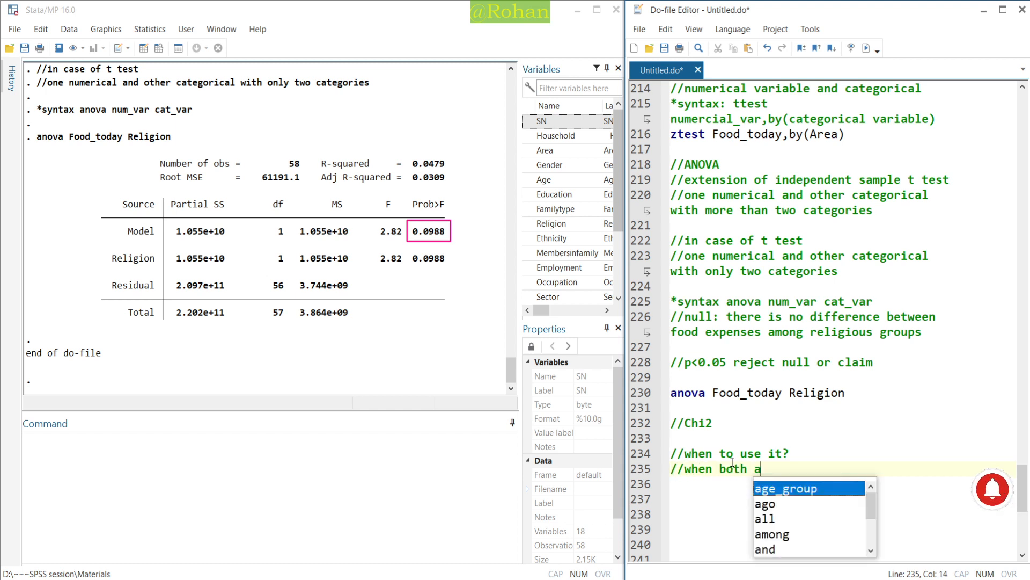
type("bles are cate")
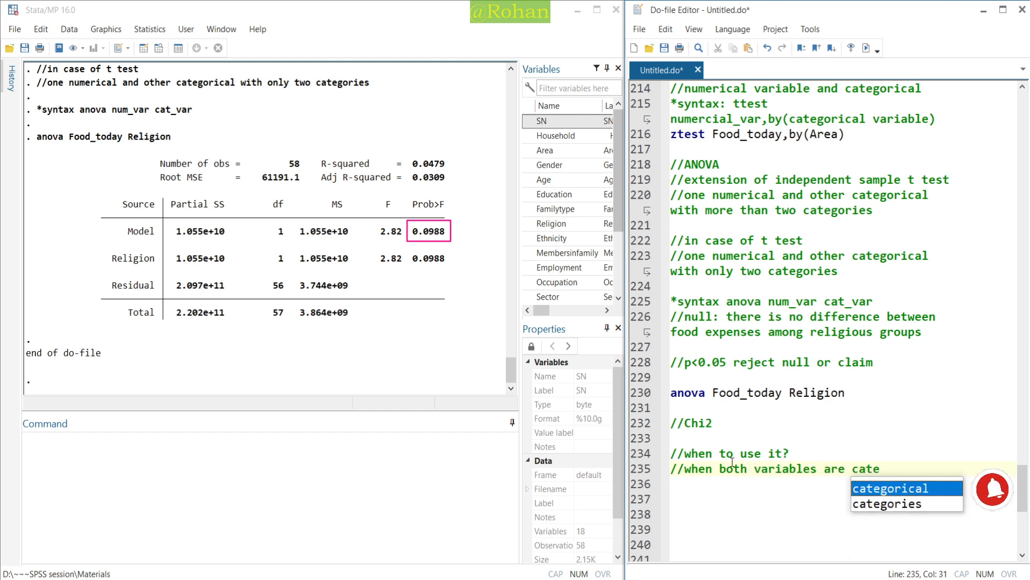
key("Return")
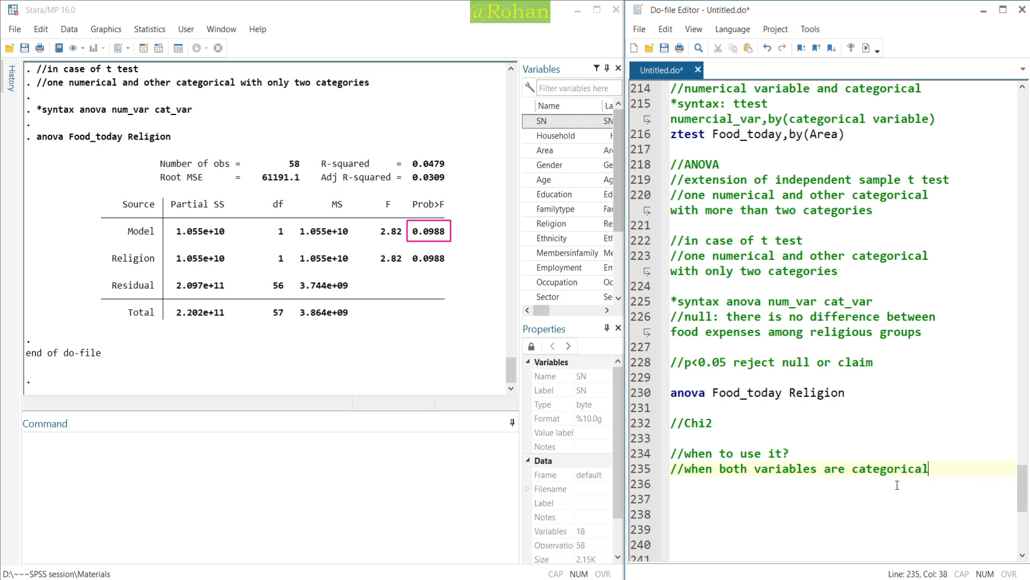
Step: Add the command tab Gender Area,chi2 below the comments, separated from them by a blank line
key("Return")
key("Return")
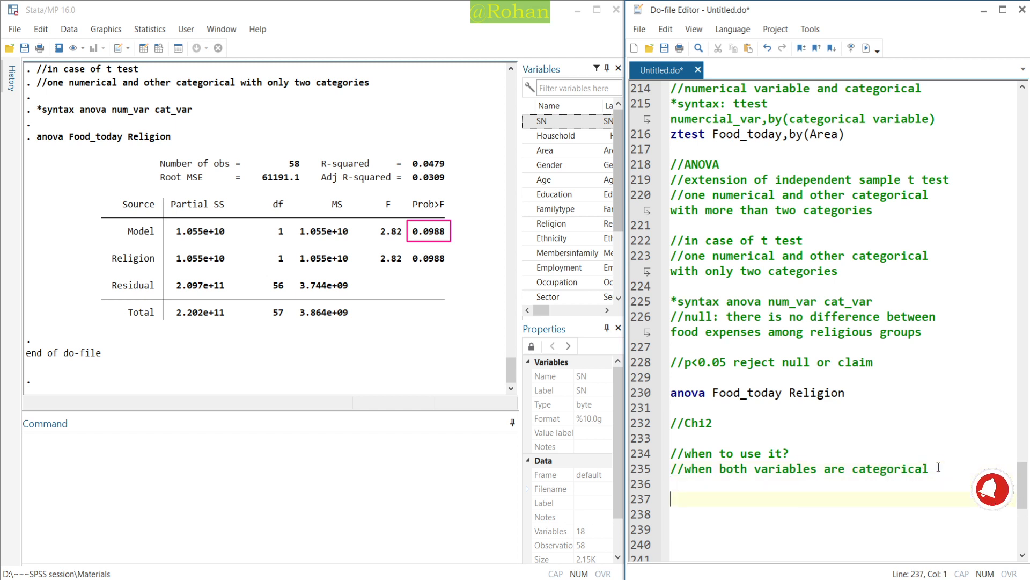
type("tab ")
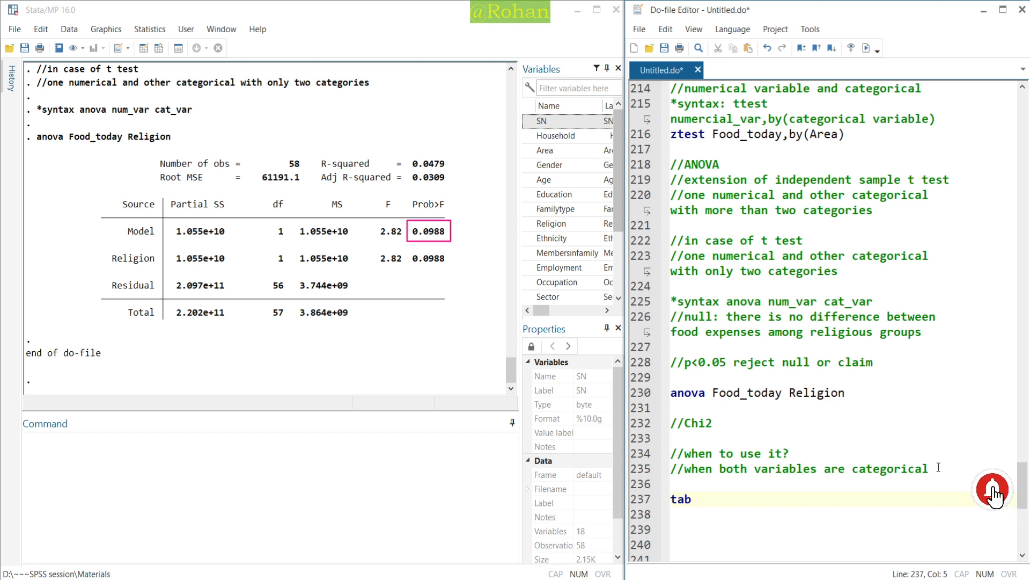
type("Gender Area")
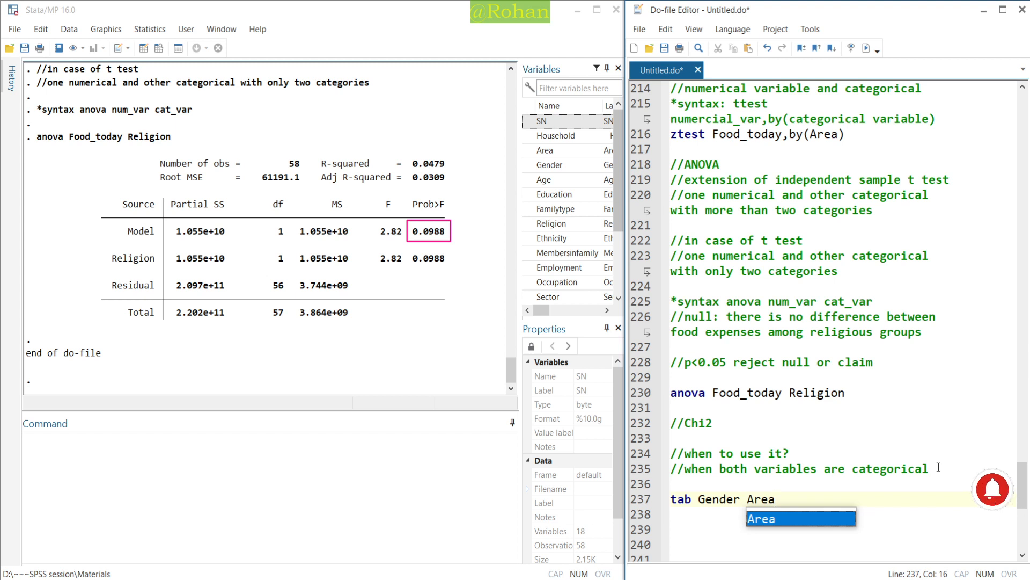
type(",chi2")
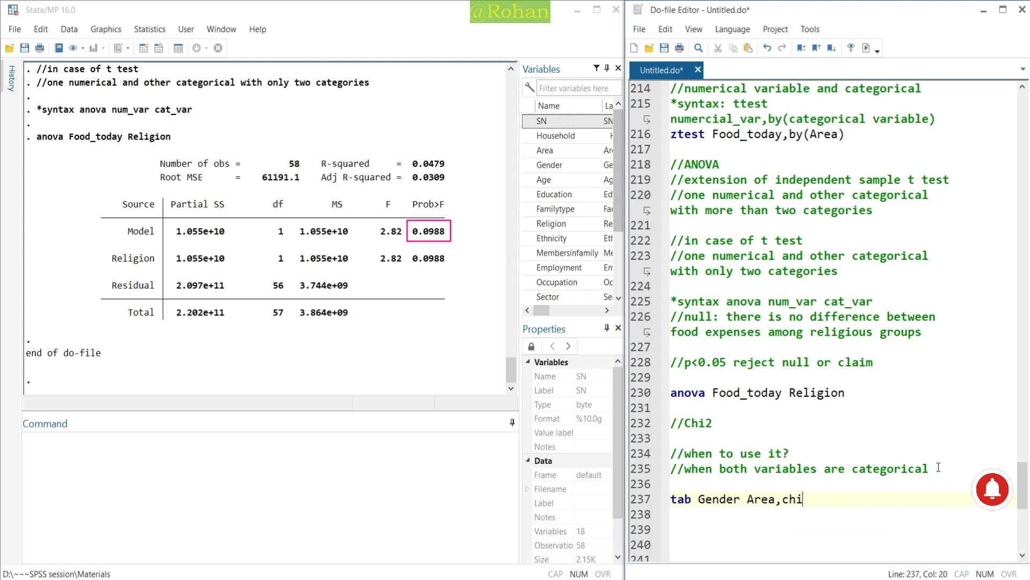
Step: Run the whole chi-square block, from the //Chi2 heading to the tab Gender Area,chi2 command
left_click(831, 502)
left_click_drag(811, 499, 646, 407)
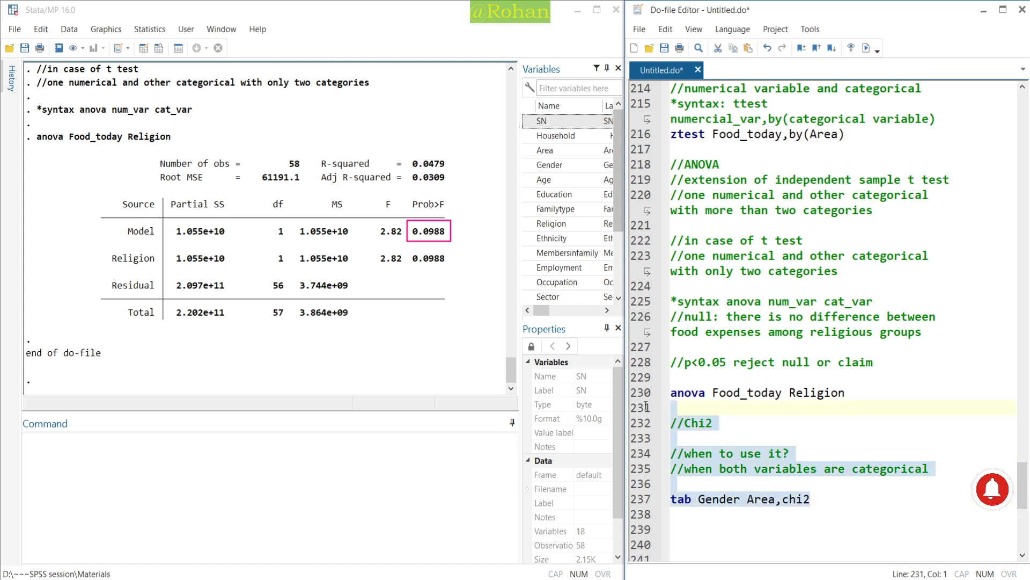
left_click(867, 48)
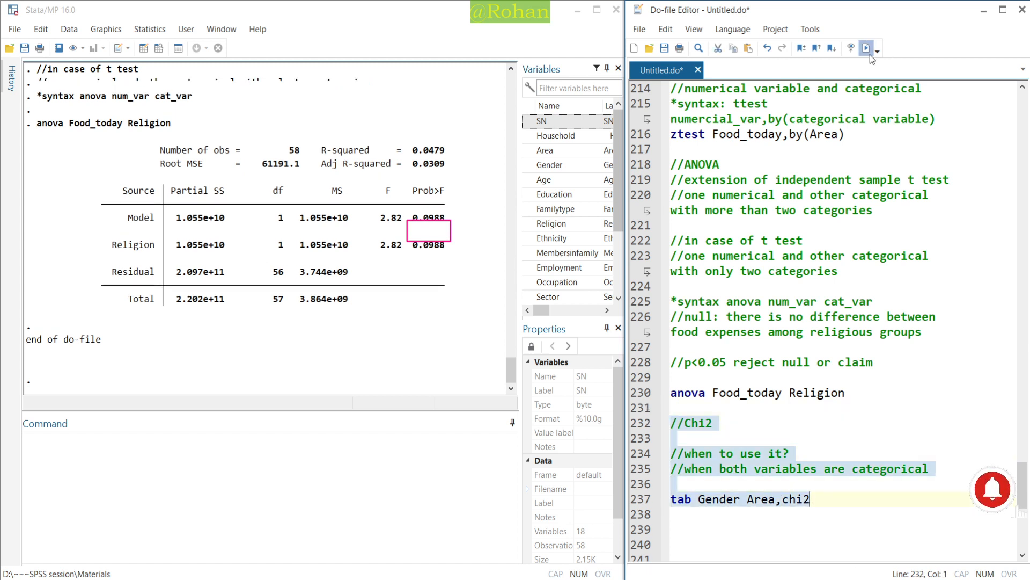
Step: Add the comment //null: there is no association between Gender and Area directly below the //when both variables are categorical comment
key("ctrl+shift+7")
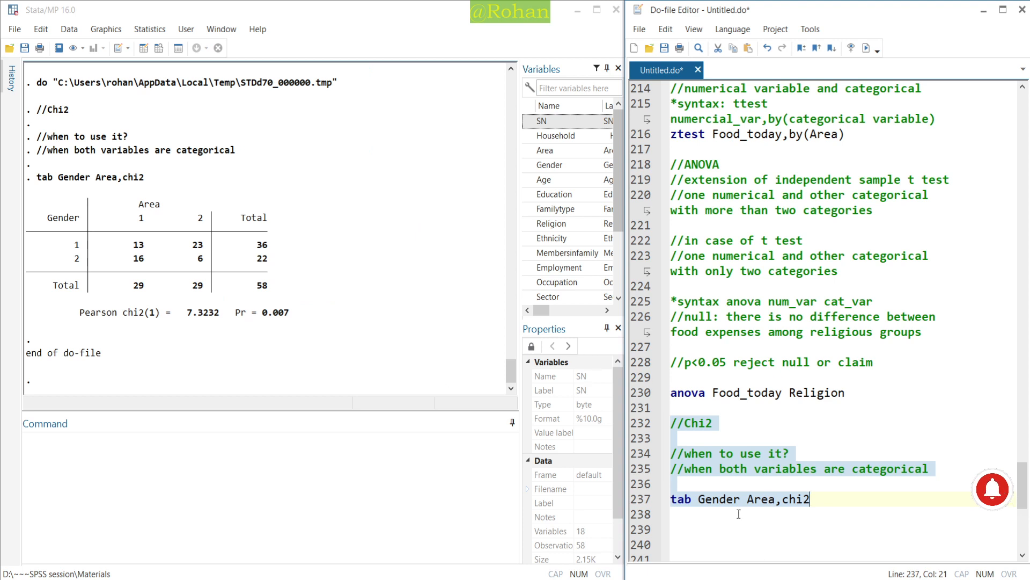
left_click(694, 482)
key("Return")
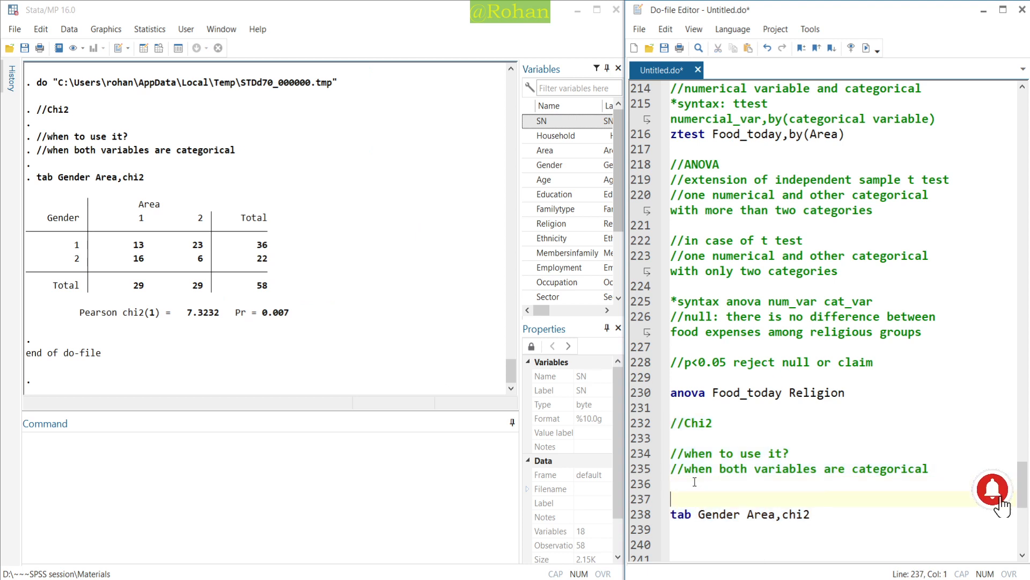
type("//nu")
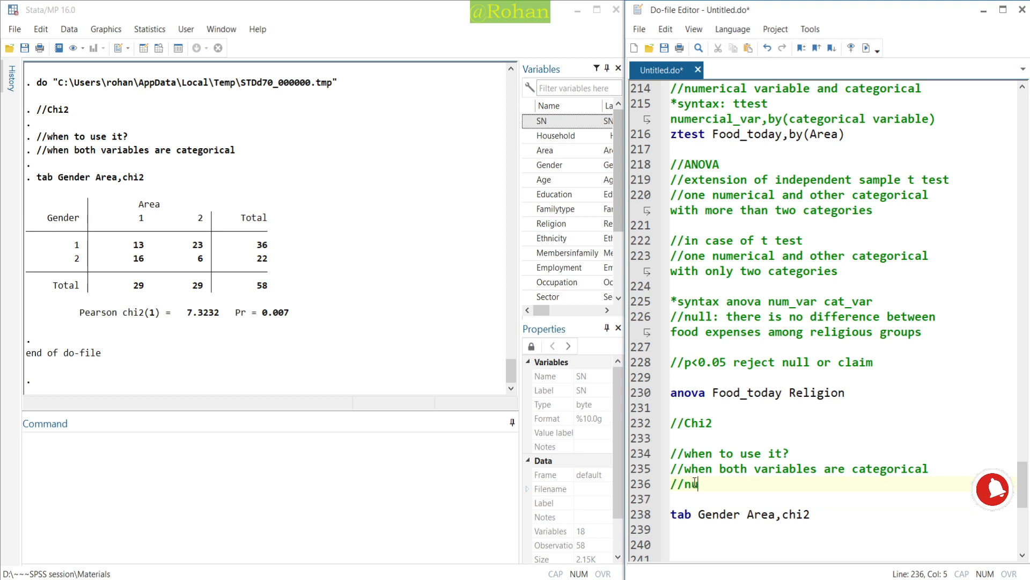
type("ll: there is no ad")
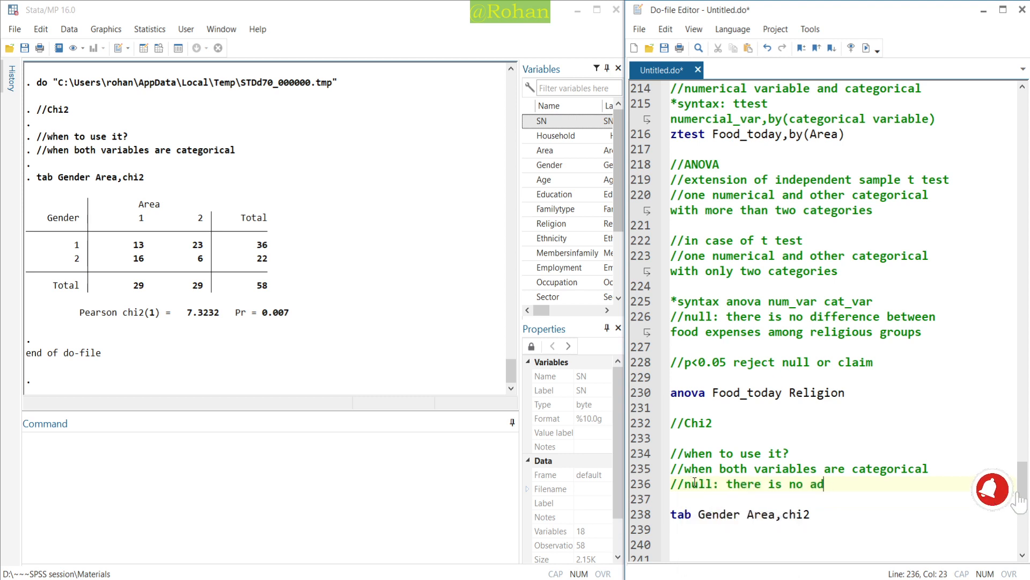
key("BackSpace")
type("ssociatio")
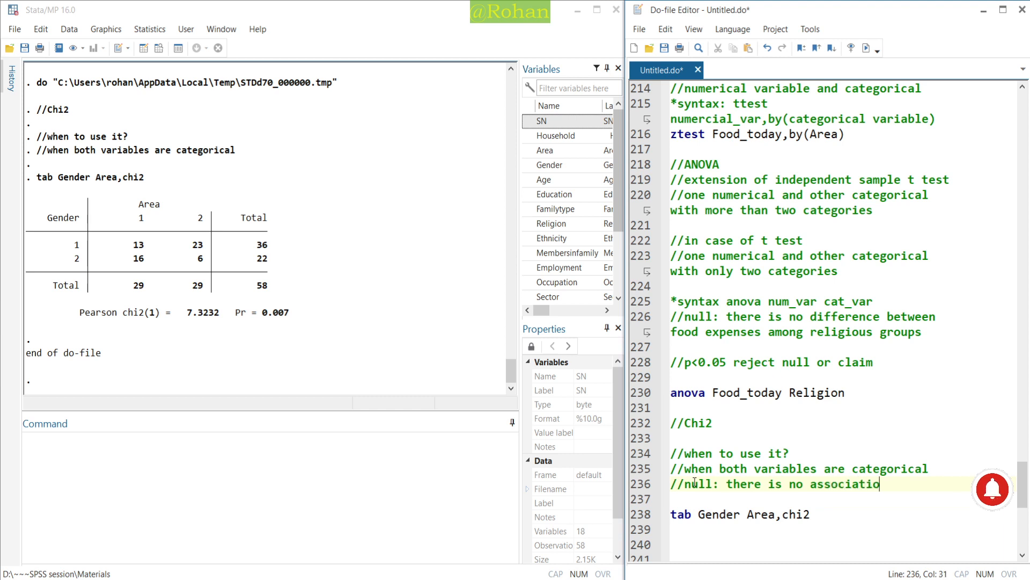
type("n betwee")
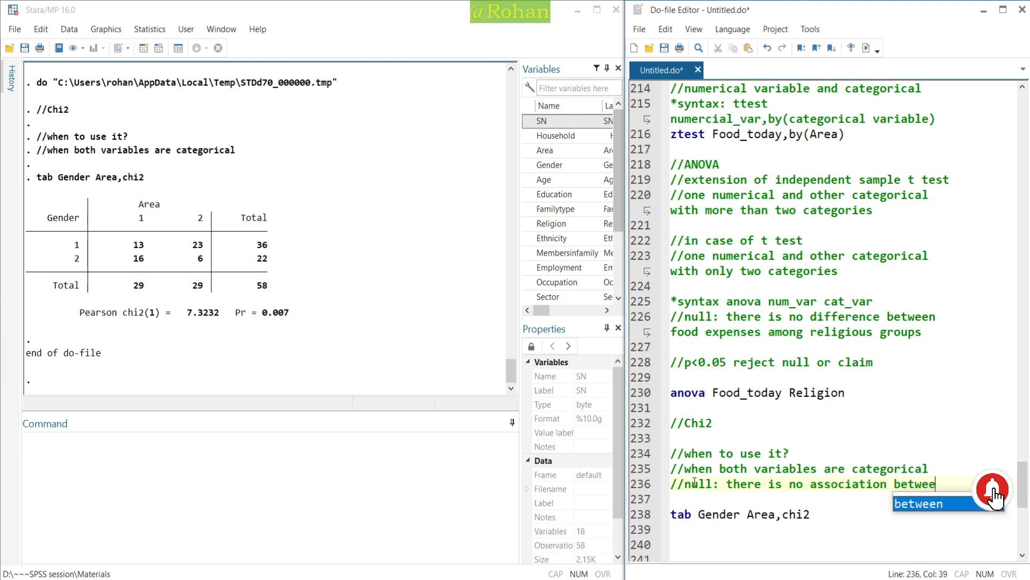
type("n Gender a")
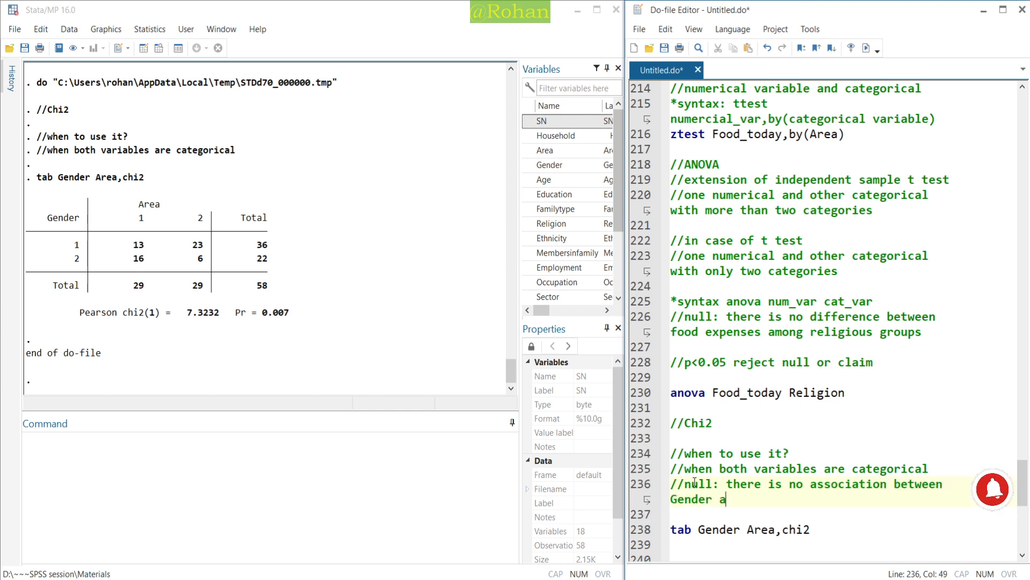
type("nd ARea")
key("BackSpace")
key("BackSpace")
key("BackSpace")
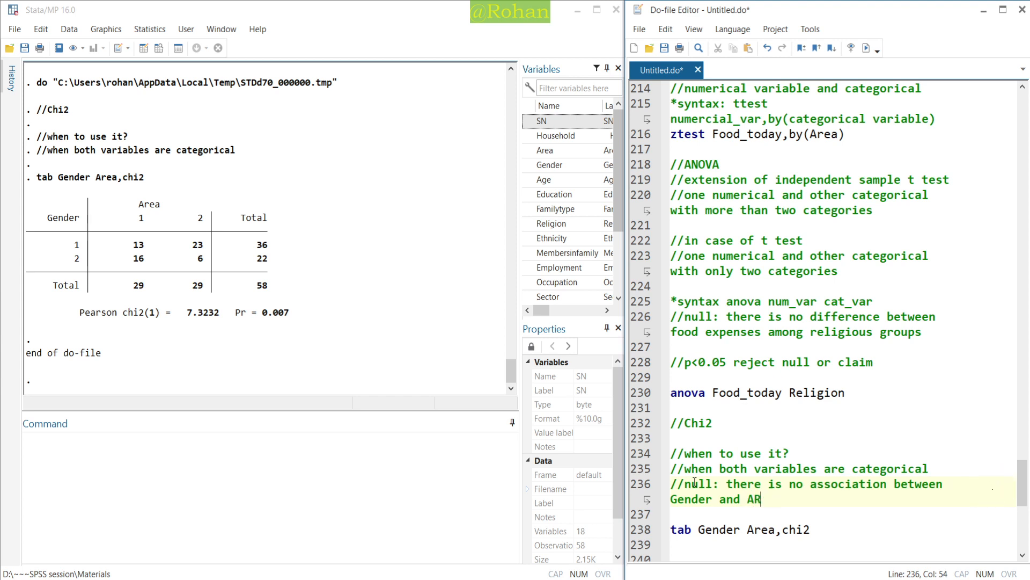
type("rea")
Step: Add the comment //pvalue<0.05, reject null below the null hypothesis comment, leaving one blank line between them
key("Return")
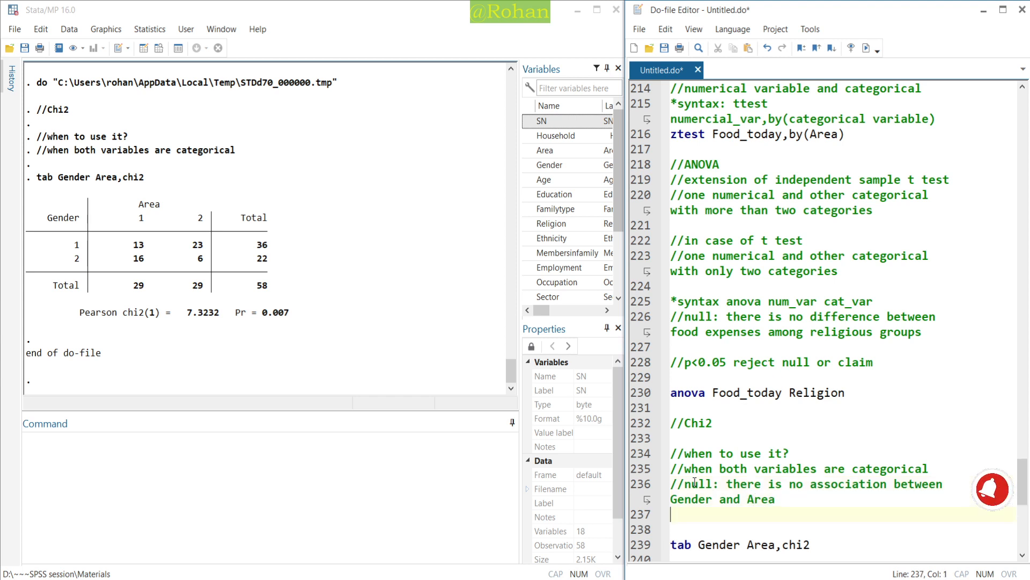
key("Return")
scroll(700, 494, "down", 1)
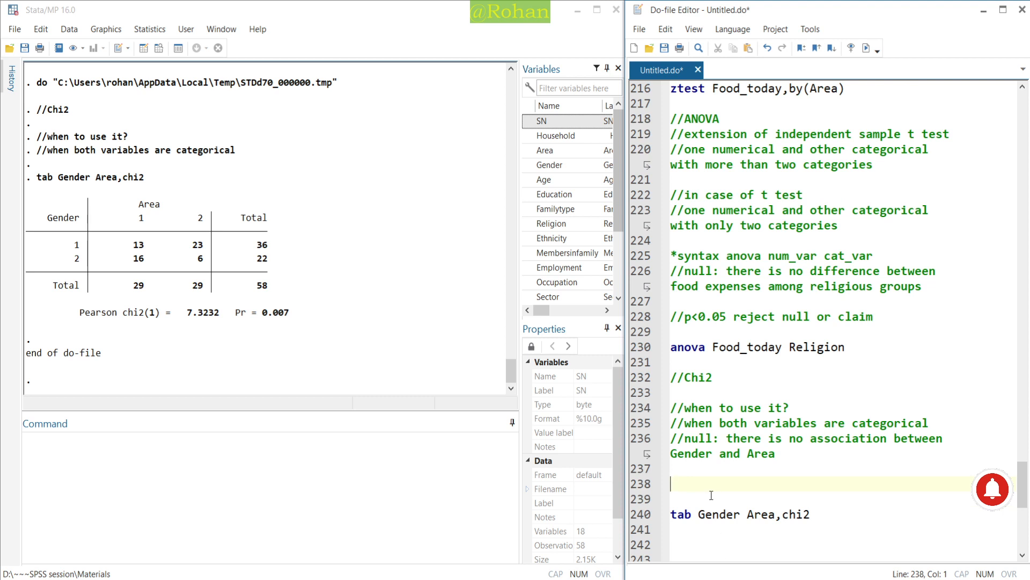
type("//pvalue<")
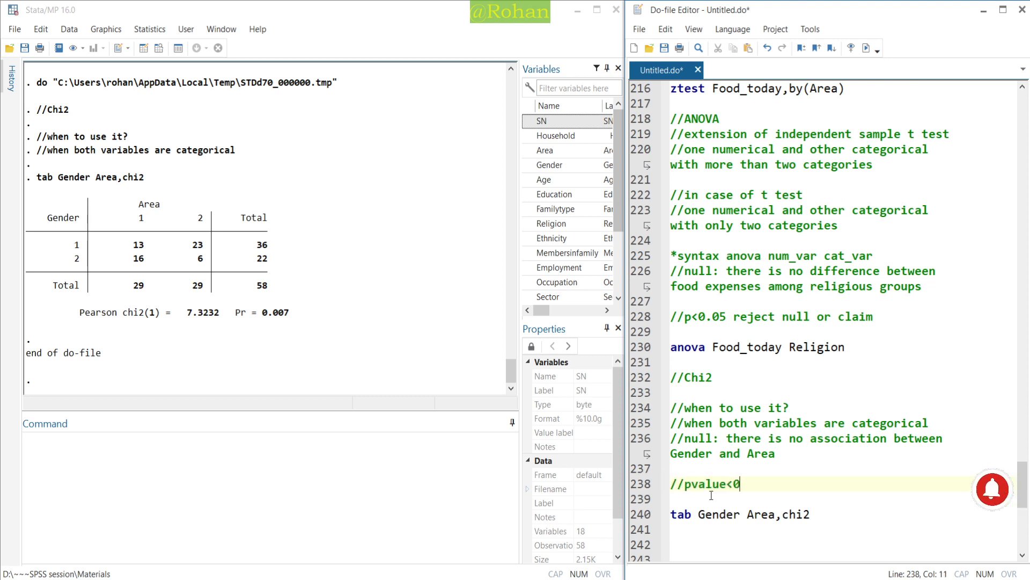
type("0.05, reject null")
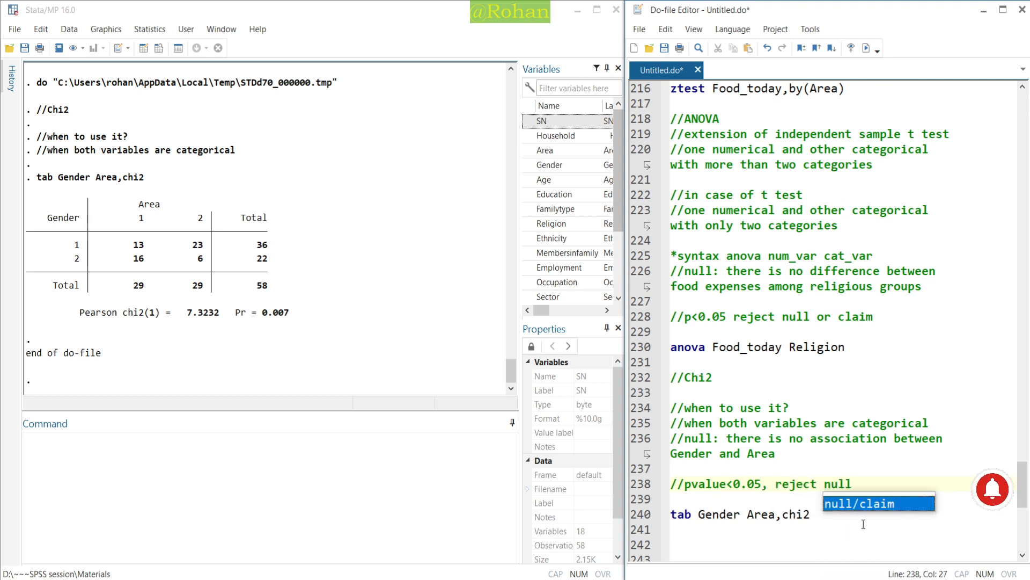
left_click(867, 484)
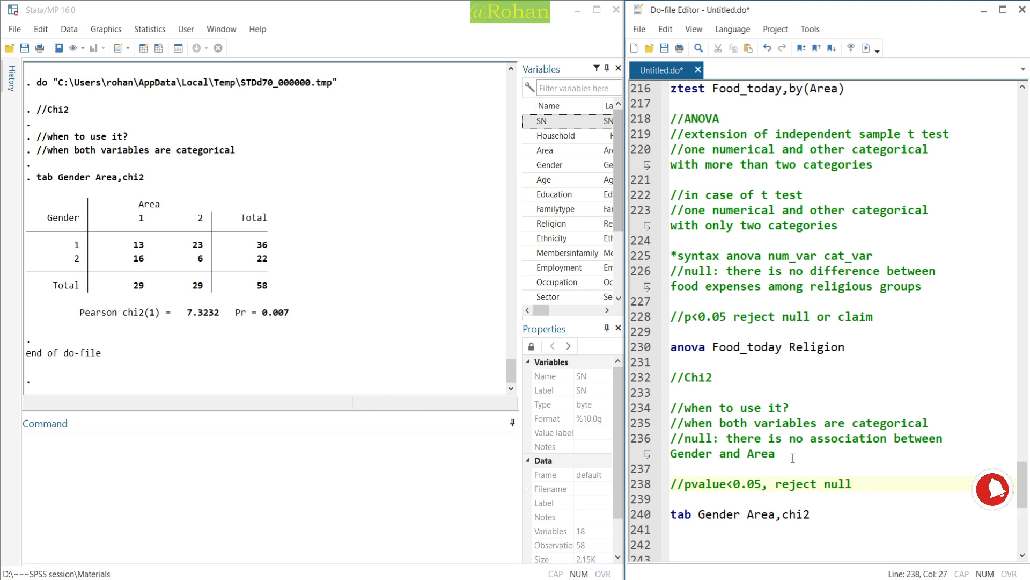
left_click(818, 510)
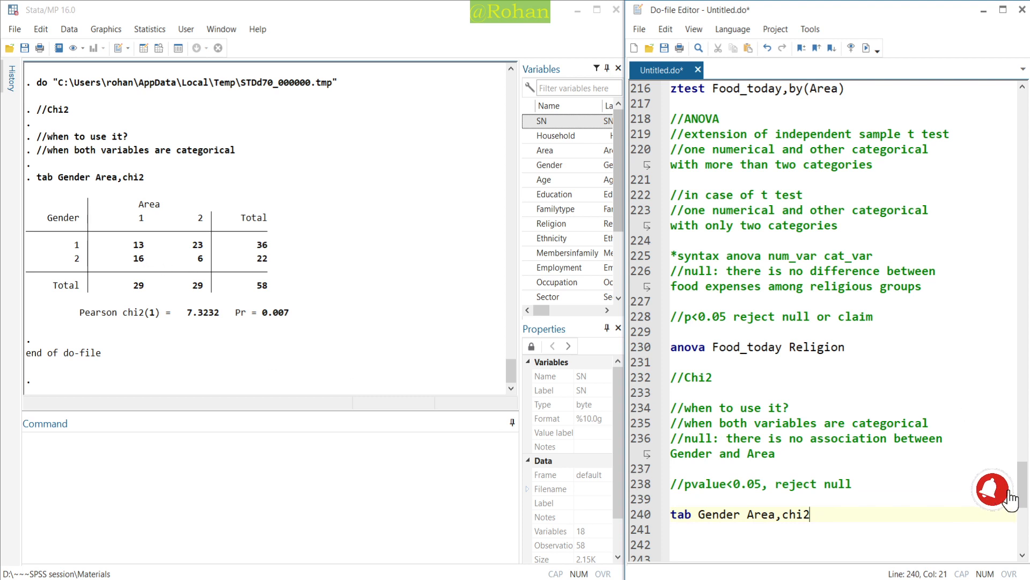
key("alt+Tab")
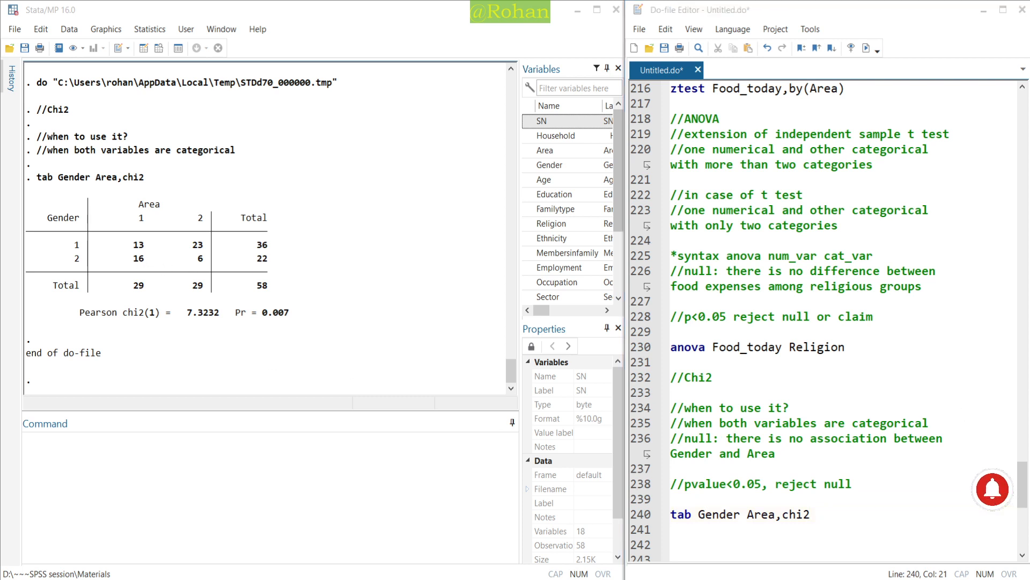
mouse_move(73, 303)
left_mouse_down()
mouse_move(274, 338)
mouse_move(293, 327)
left_mouse_up()
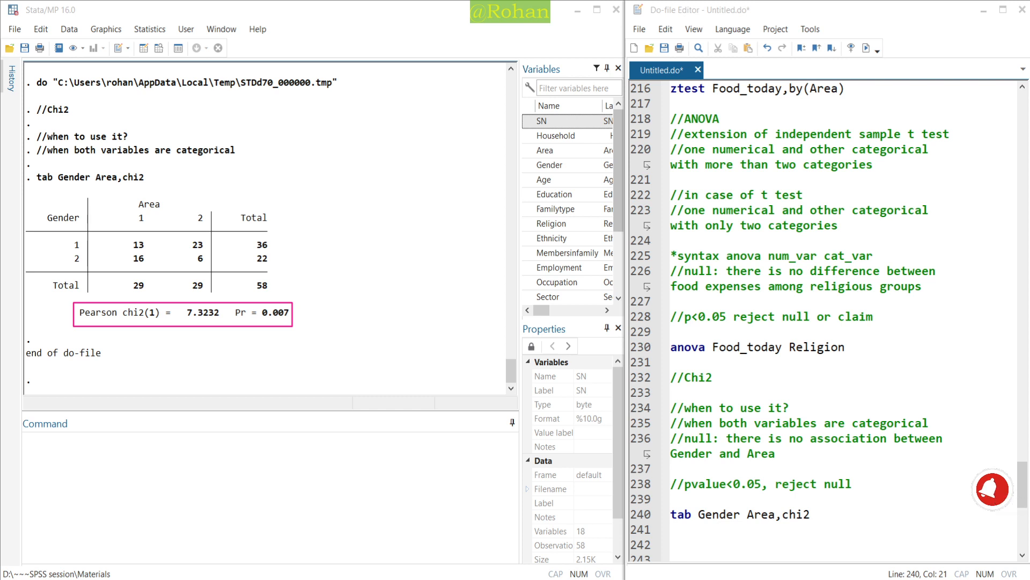
Step: Copy the tab Gender Area,chi2 command and add the comment //for expected count on the line directly below it
left_click(820, 517)
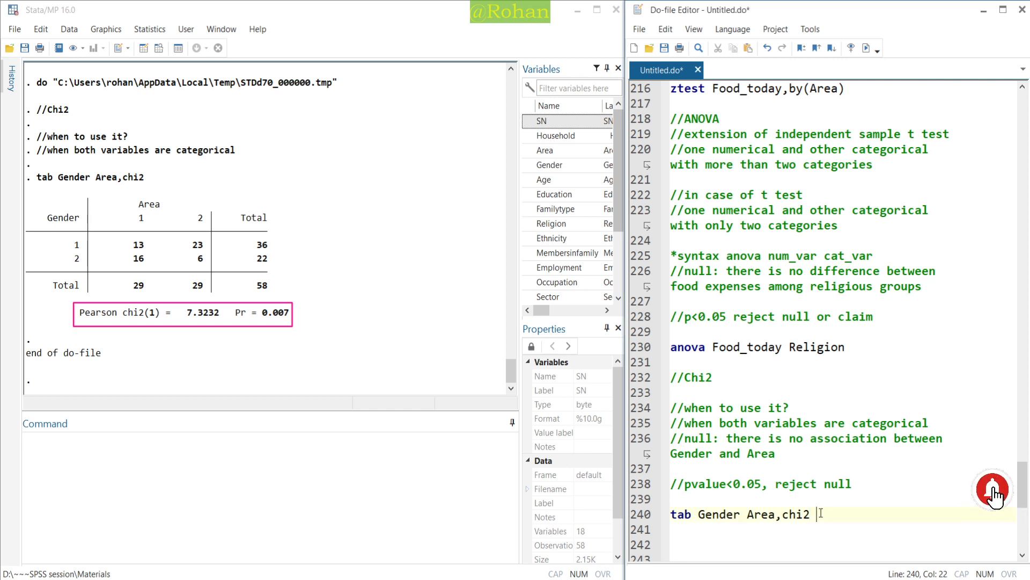
key("ctrl+shift+Left")
key("ctrl+shift+Left")
key("ctrl+shift+Left")
key("ctrl+shift+Left")
key("ctrl+shift+Left")
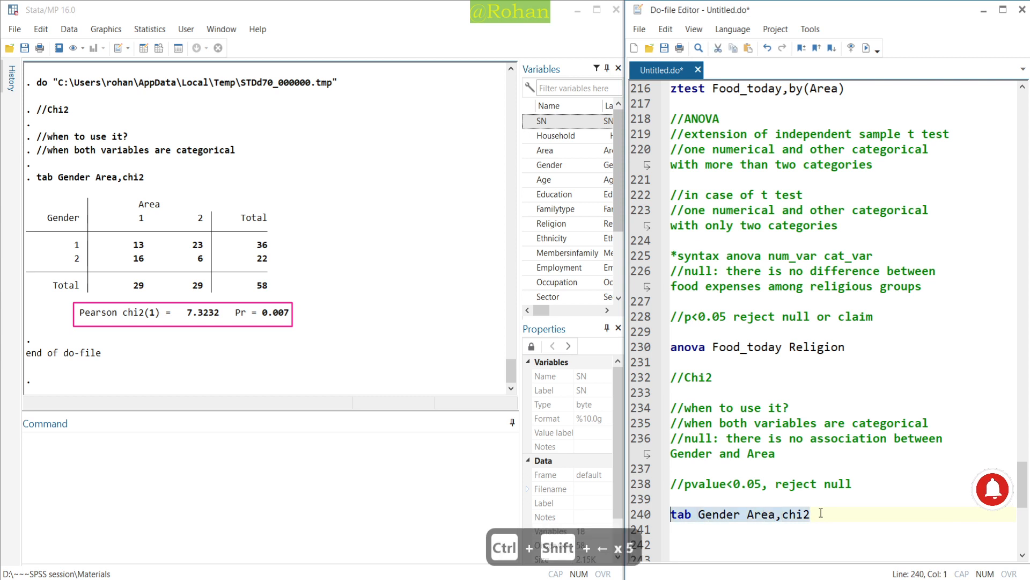
key("ctrl+c")
left_click(821, 513)
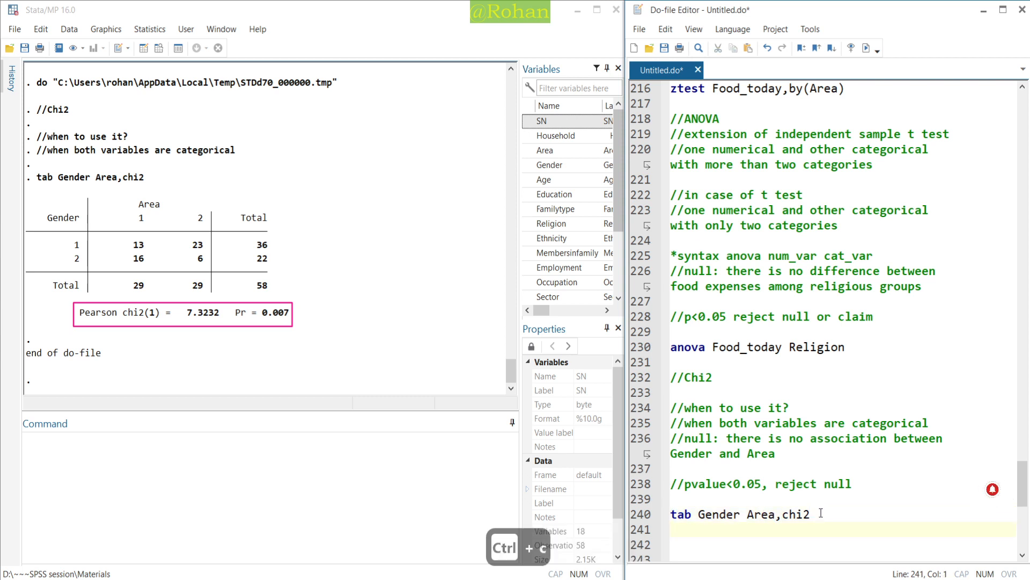
type("//for expe")
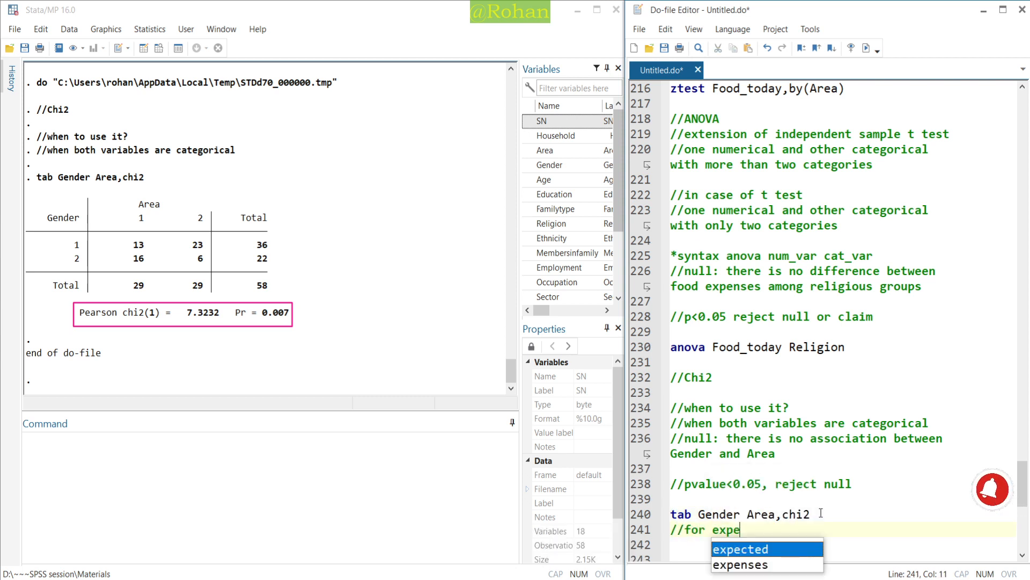
type("cted count")
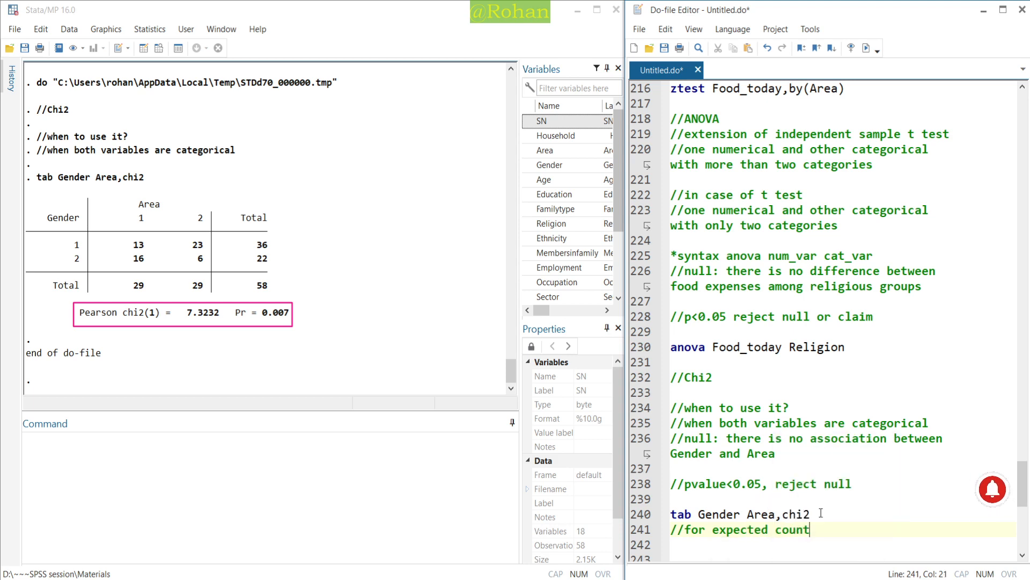
Step: Paste the copied command below the //for expected count comment and extend it to tab Gender Area,chi2 expected
key("Return")
key("ctrl+v")
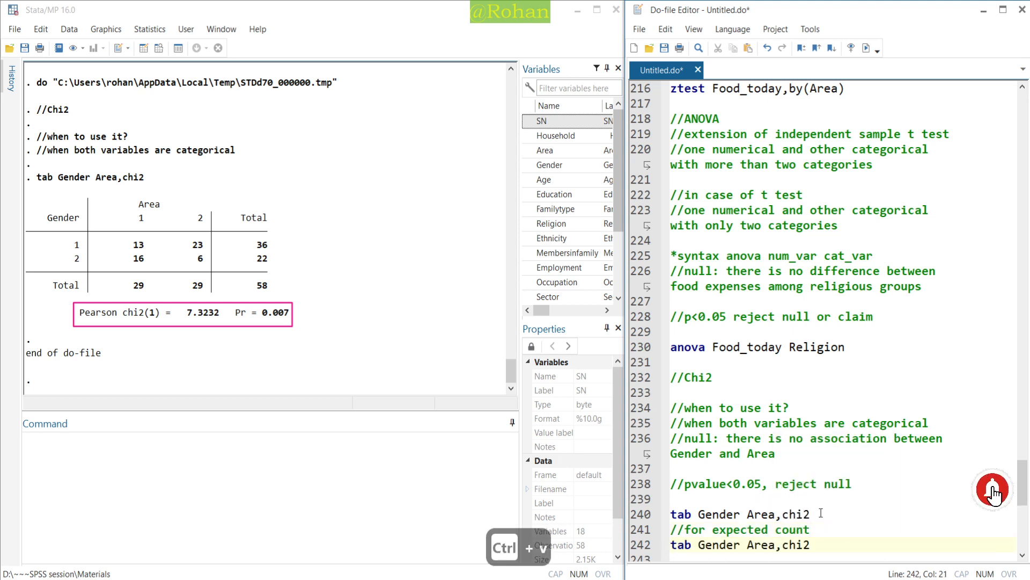
scroll(820, 515, "down", 2)
type("ex")
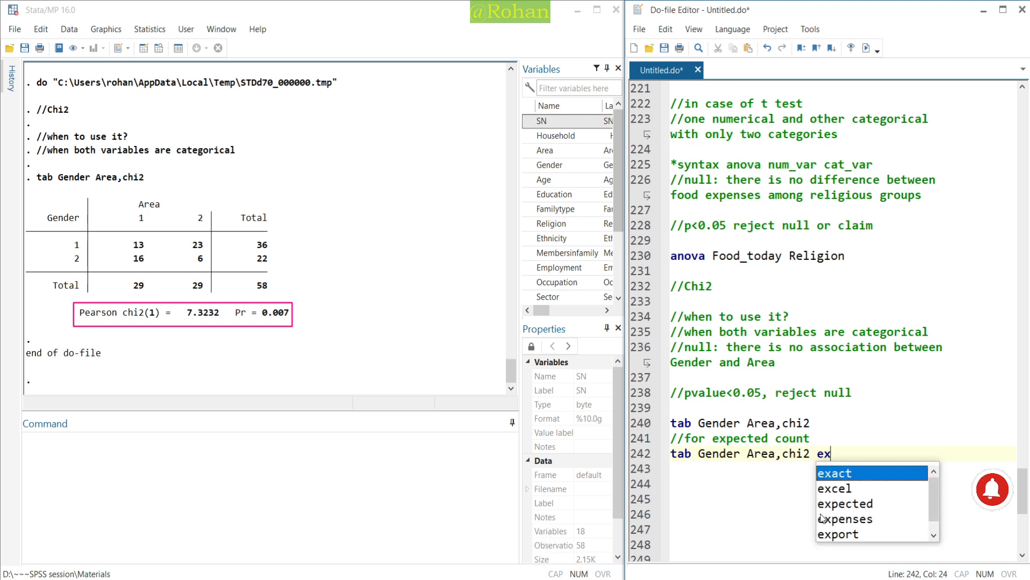
type("pected")
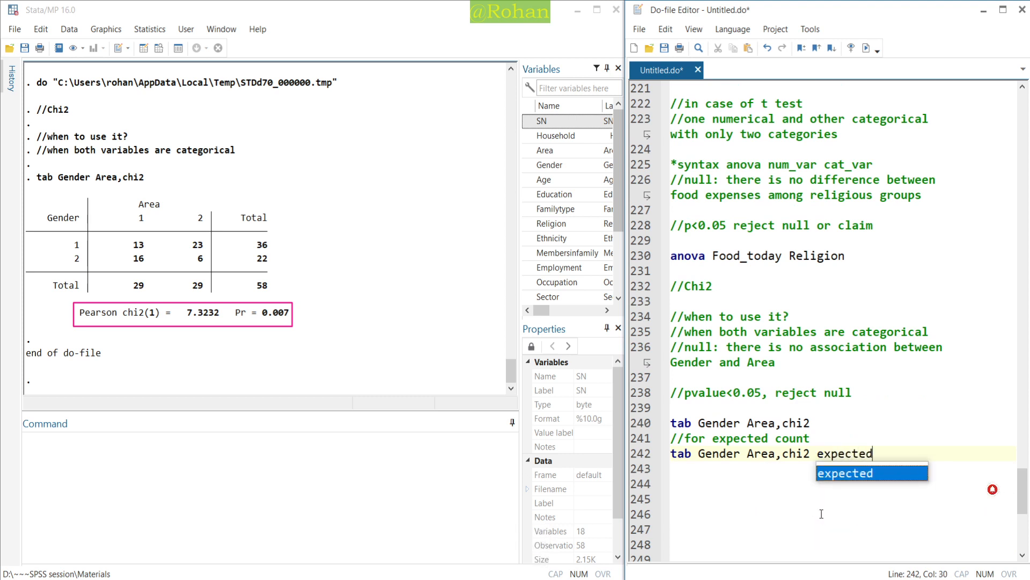
Step: Run only the tab Gender Area,chi2 expected line and check the expected frequencies for both genders
left_click(631, 455)
left_click(869, 52)
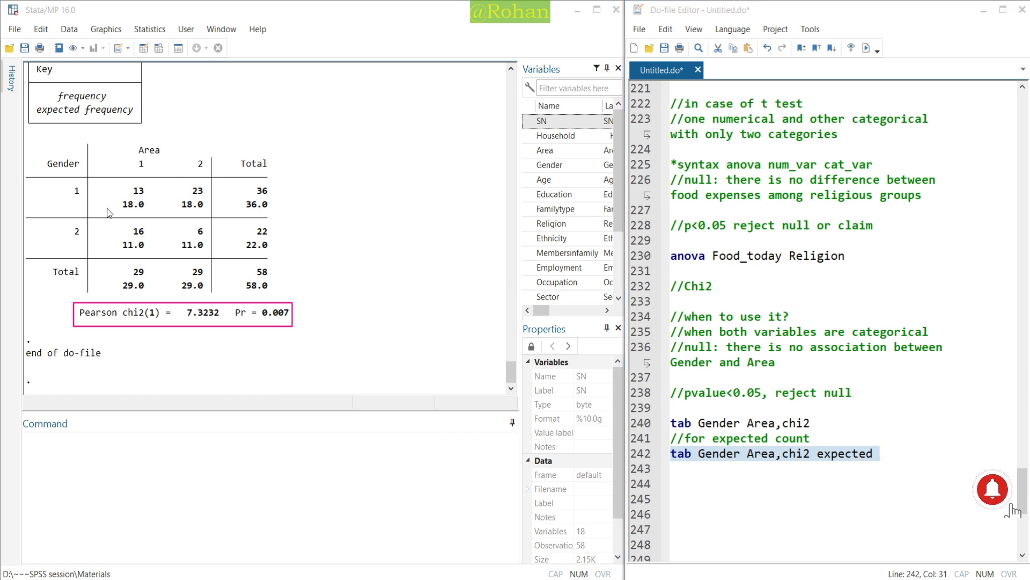
left_click_drag(108, 199, 209, 212)
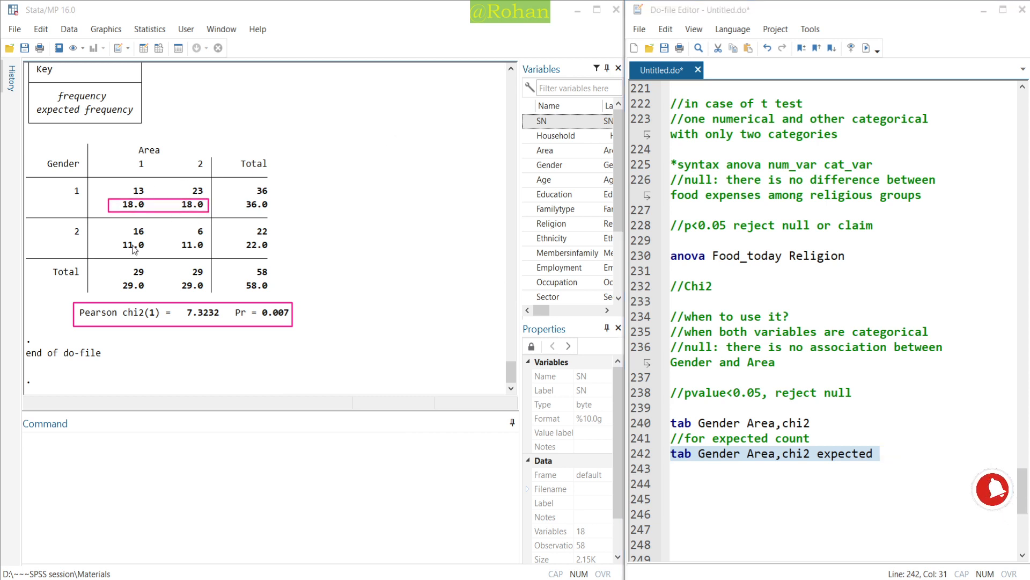
mouse_move(114, 236)
left_mouse_down()
mouse_move(161, 255)
mouse_move(211, 255)
left_mouse_up()
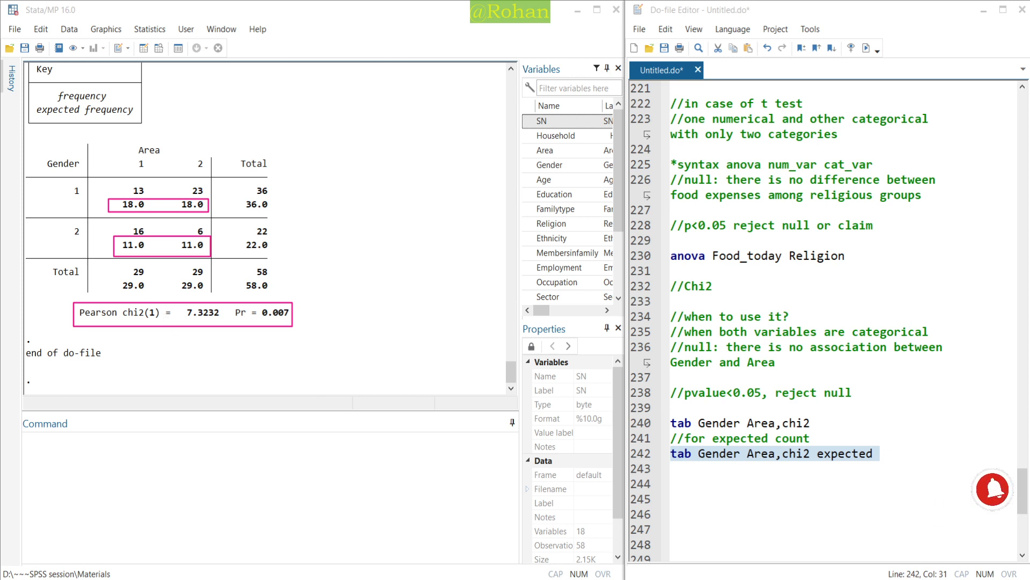
Step: Below line 242, add the comment //if expected count is less than 5, then we cannot use pearson chi2. So we need to move to fischer's exact test
left_click(892, 458)
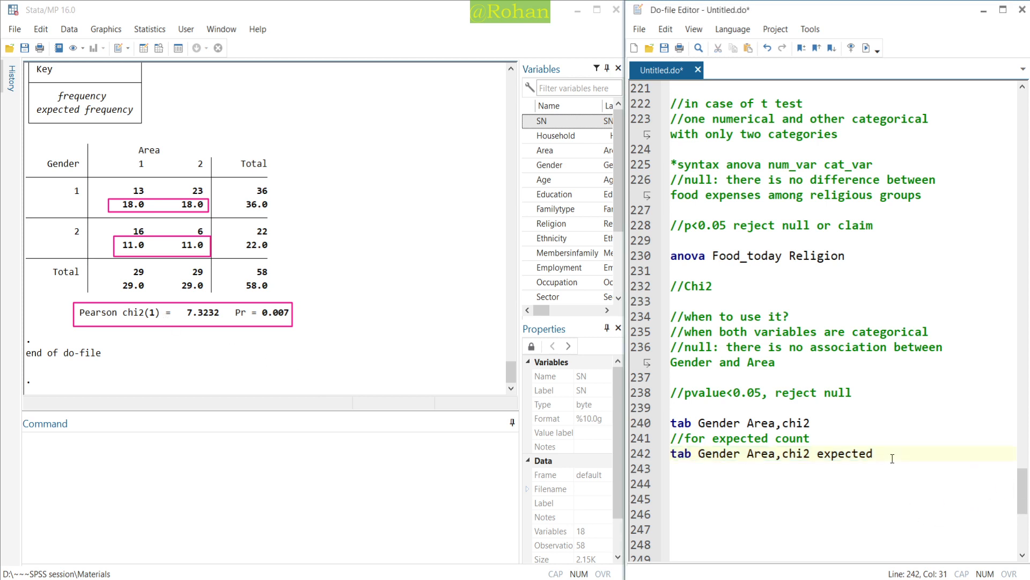
key("Return")
key("Return")
type("//if ")
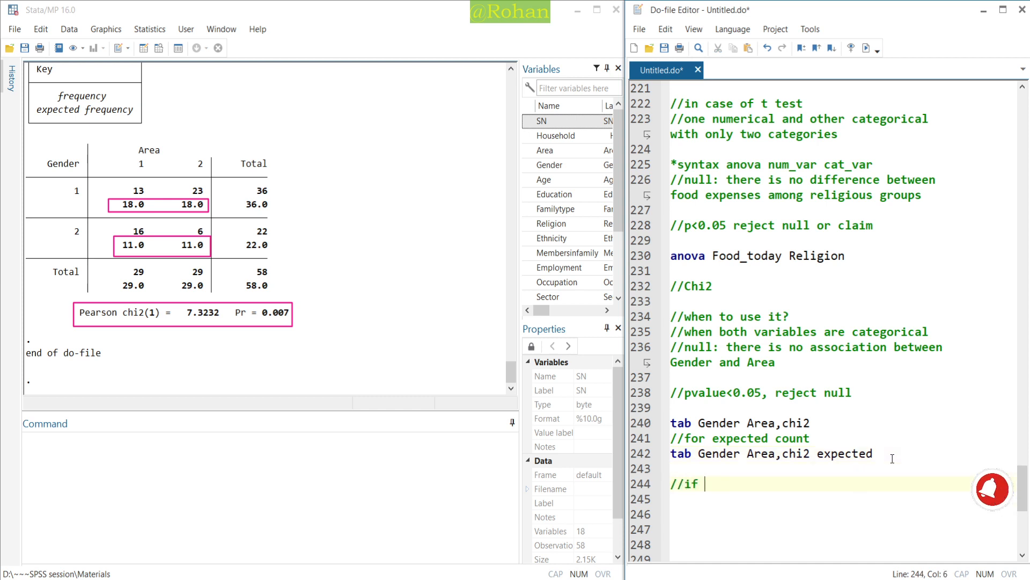
type("expected ")
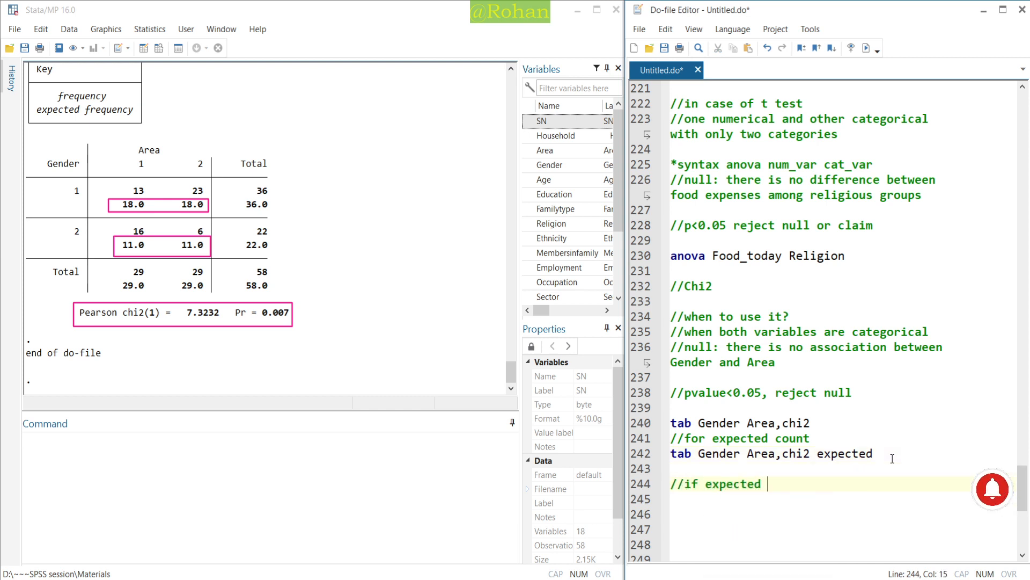
type("count is less ")
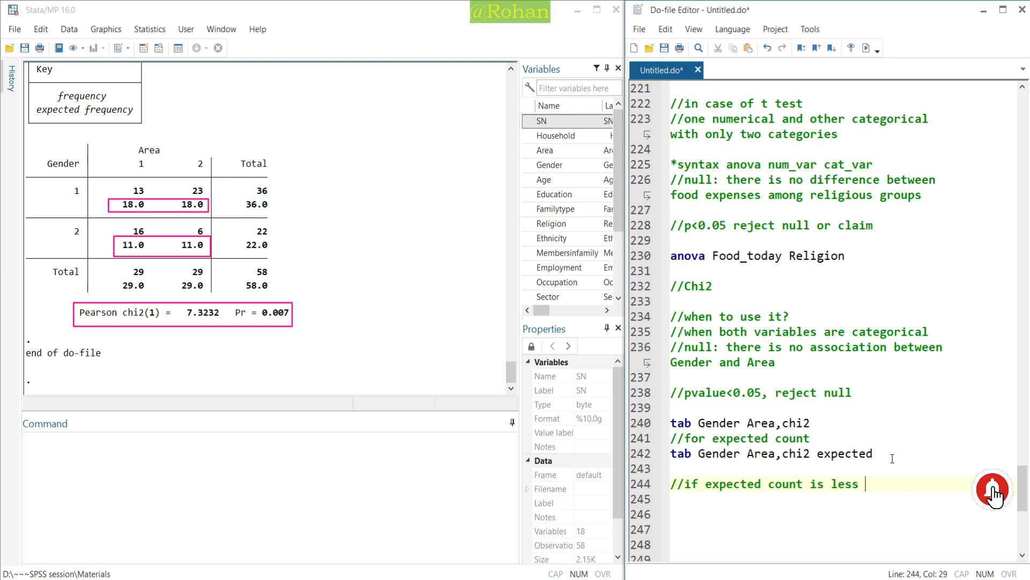
type("than 5, the")
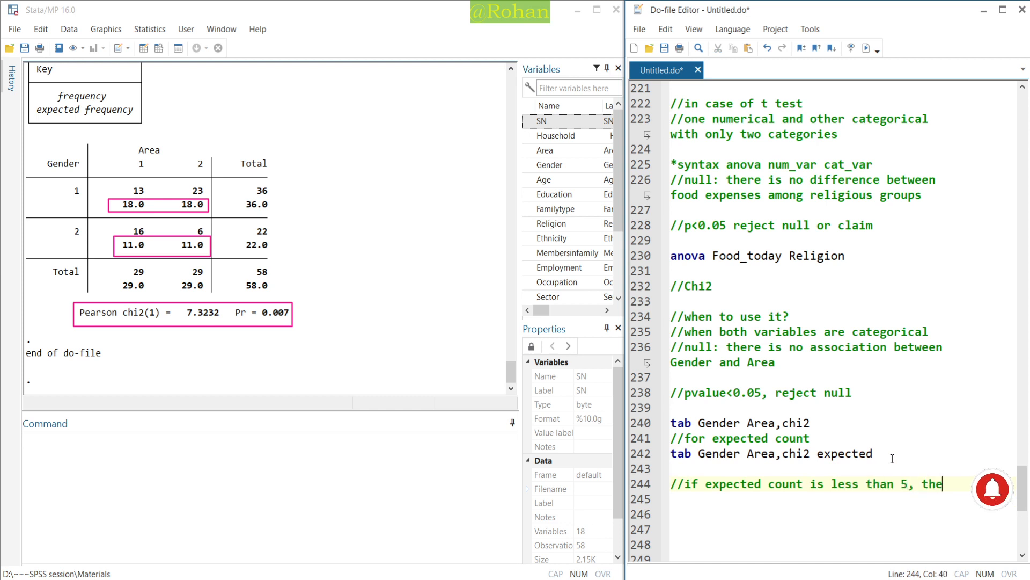
type("n we cannot us")
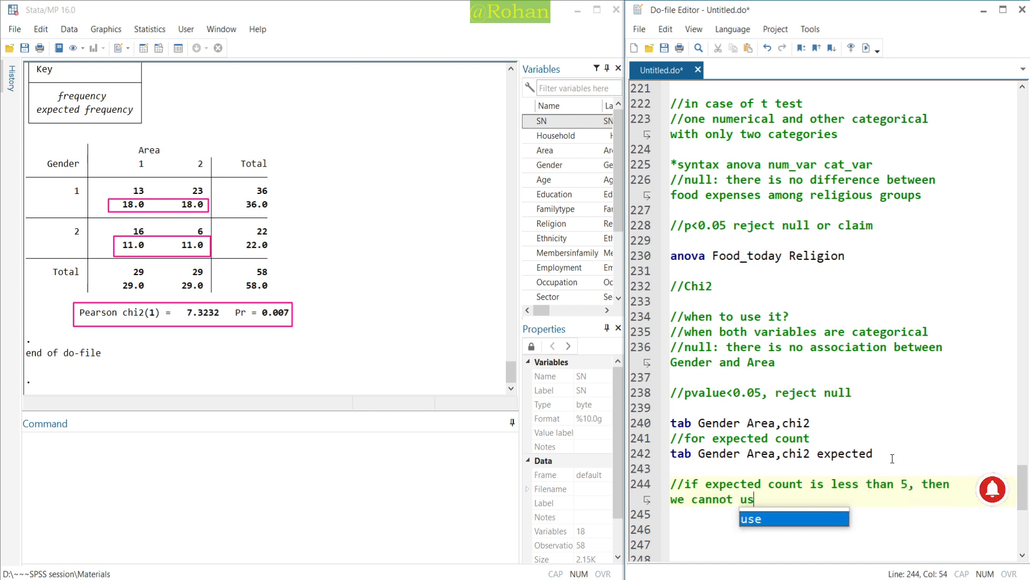
type("e pers")
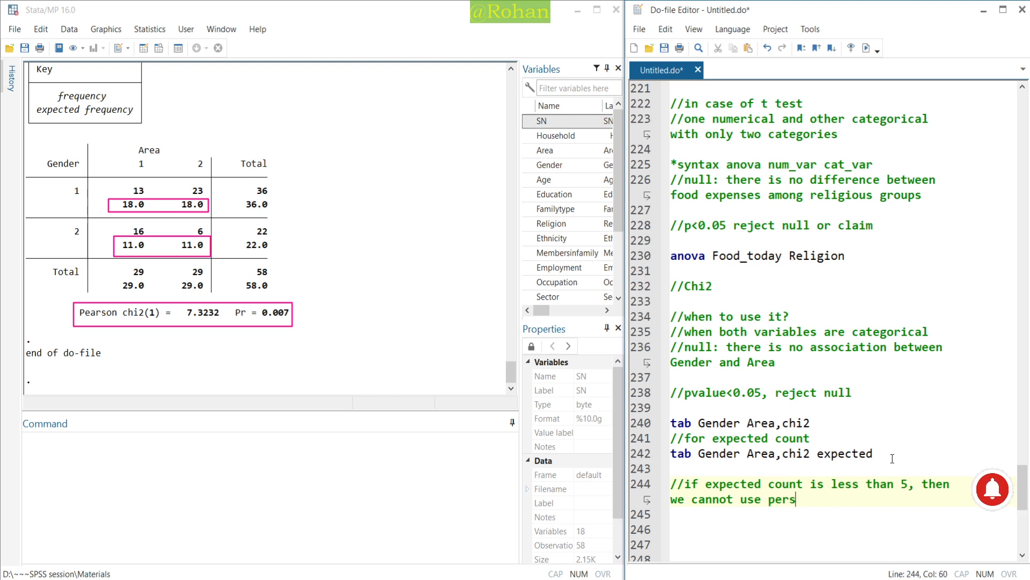
key("BackSpace")
key("BackSpace")
type("arson chi")
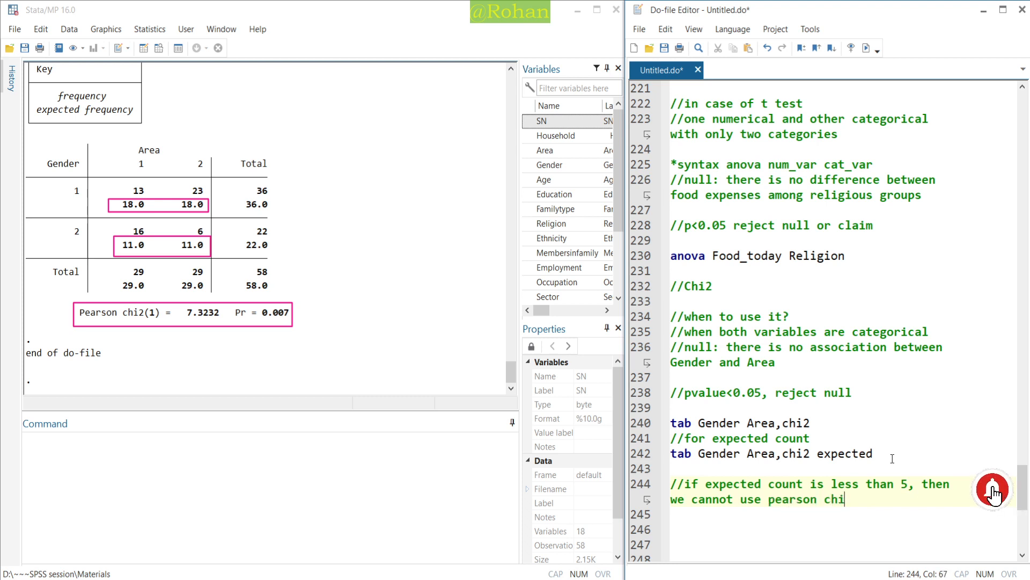
type("2. So w")
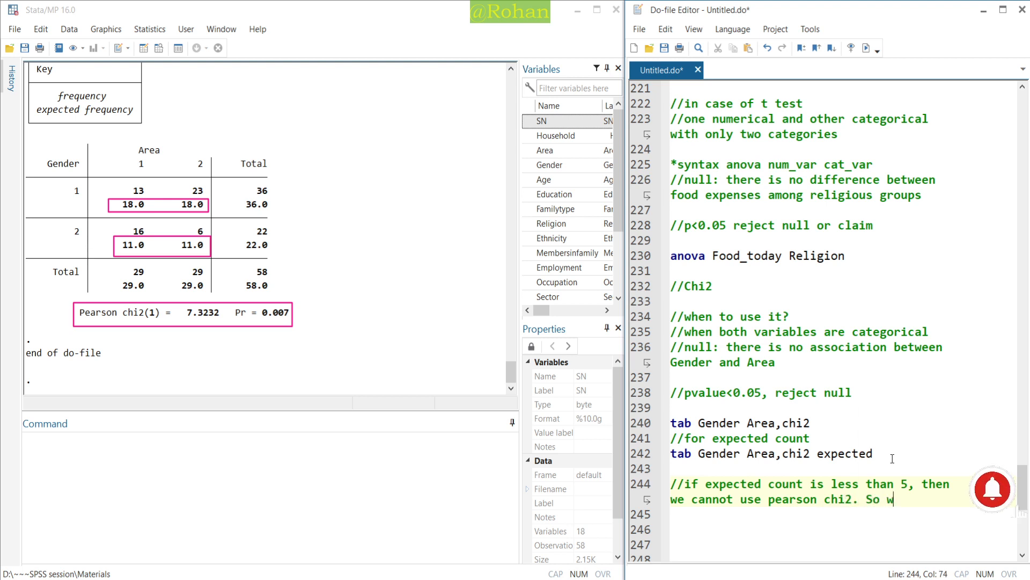
type("e need to ")
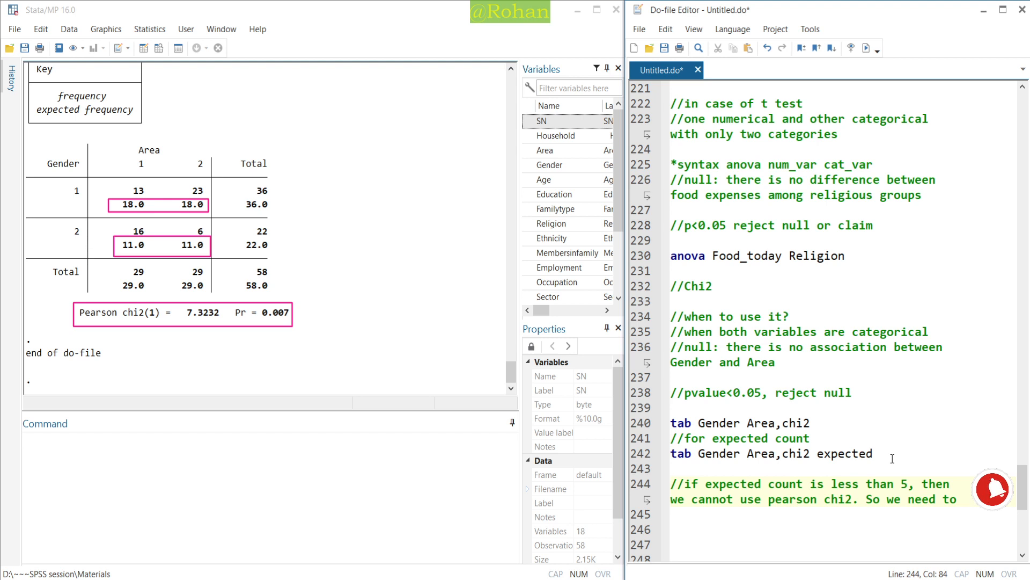
type("move to f")
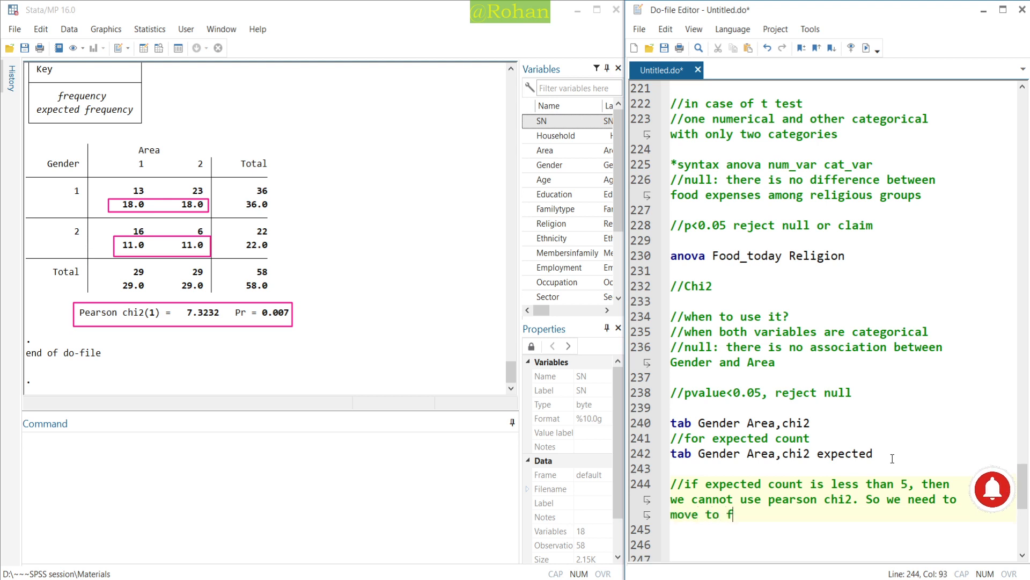
type("ischer's e")
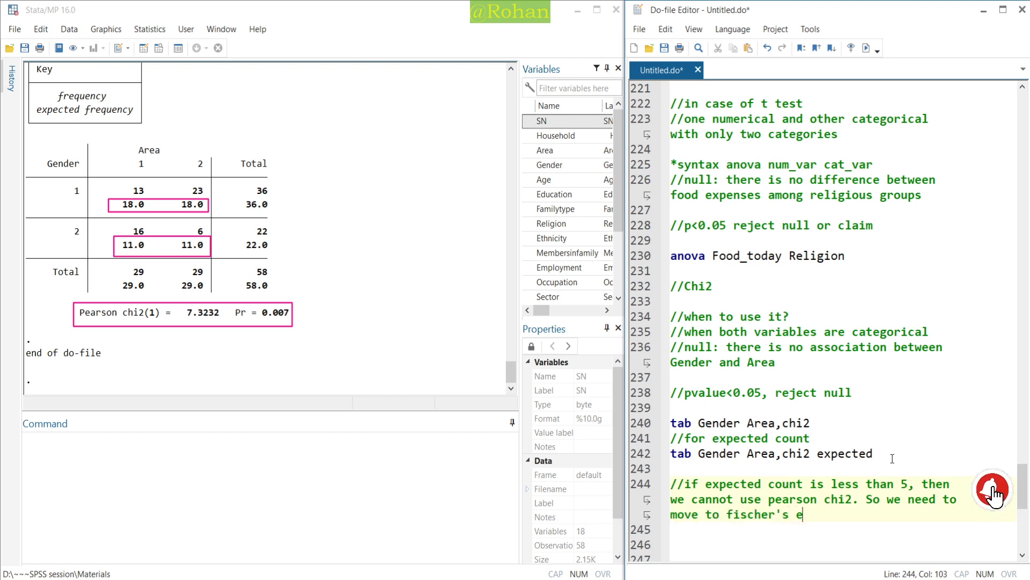
type("xact test")
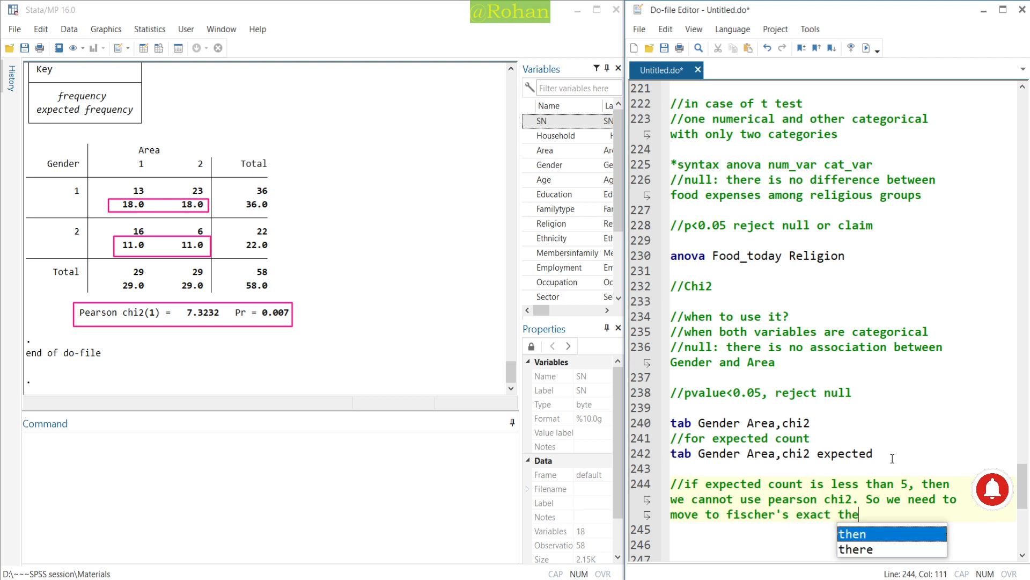
type(".")
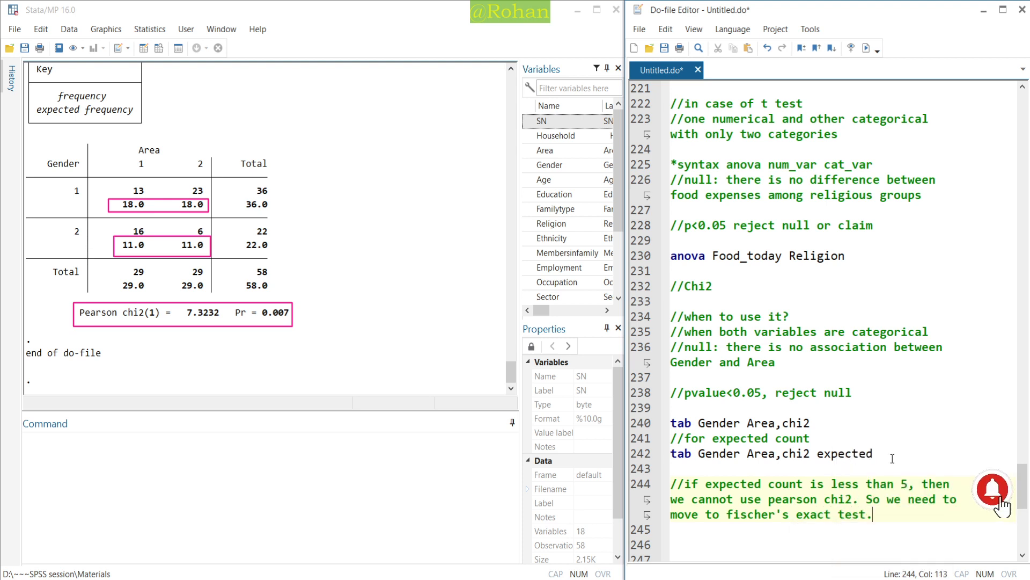
key("Return")
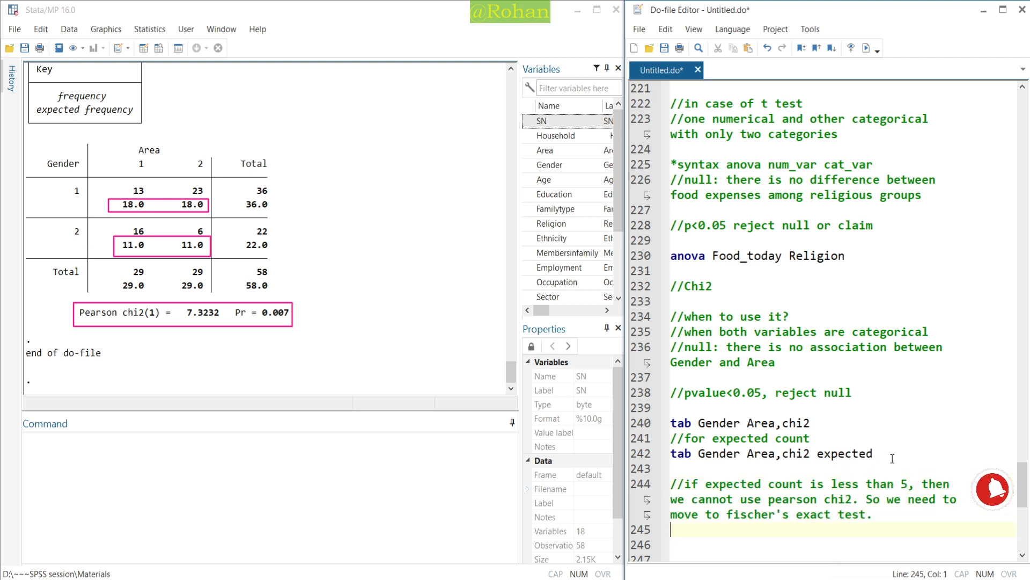
Step: Copy the tab Gender Area,chi2 expected command from below the //for expected count comment
scroll(892, 459, "down", 1)
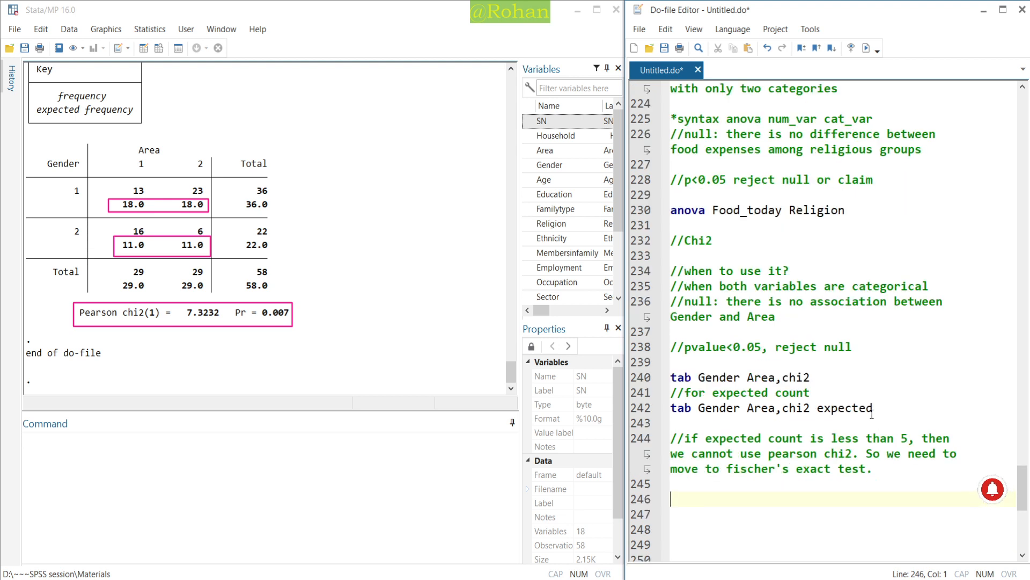
left_click_drag(875, 408, 774, 378)
key("shift+Home")
key("shift+Down")
key("shift+Down")
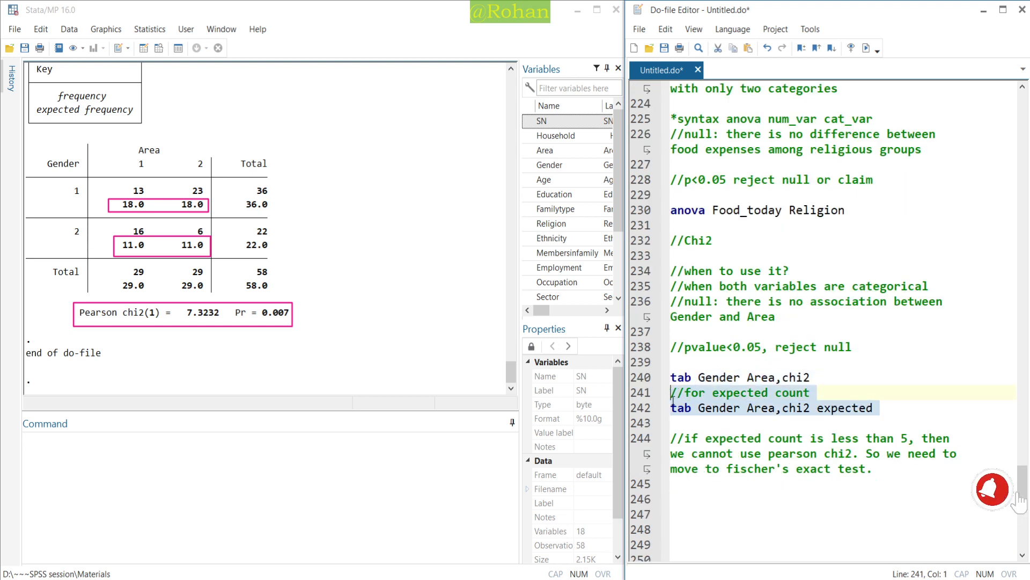
key("ctrl+c")
Step: Add the comment //for fischer test on line 246 and start a new line directly below it
left_click(697, 498)
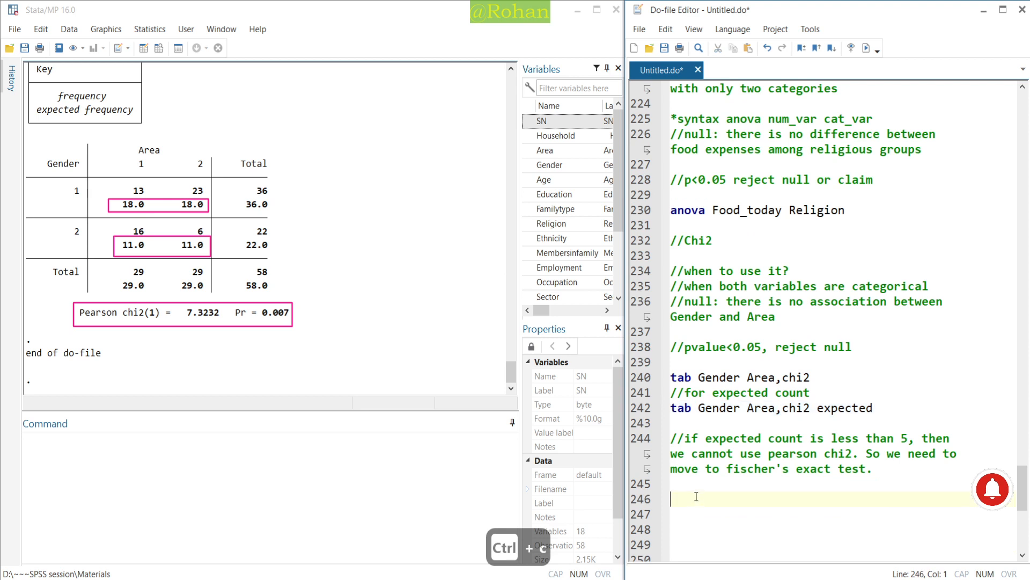
type("//for ")
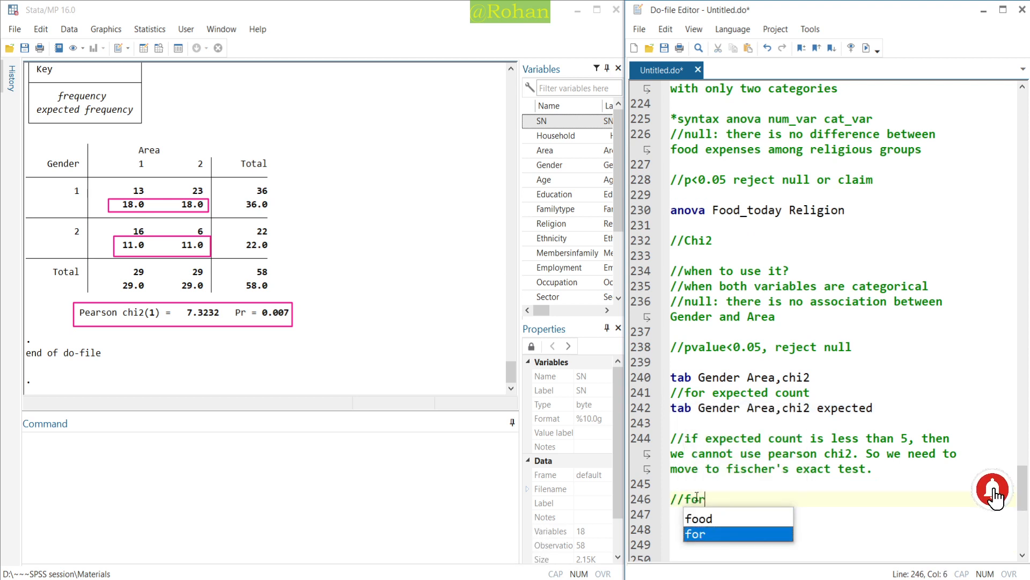
type("fis")
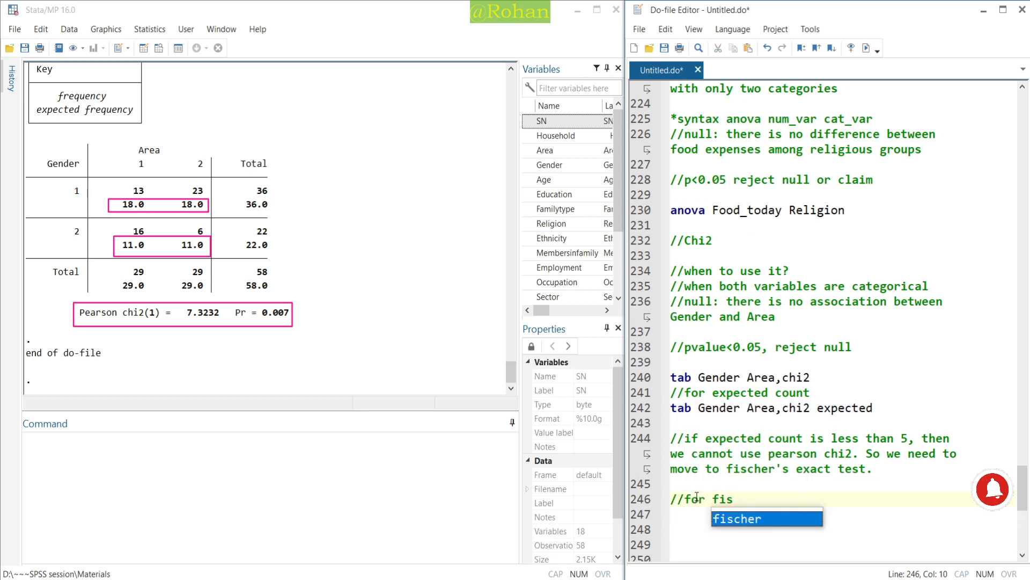
key("Return")
type("e")
key("BackSpace")
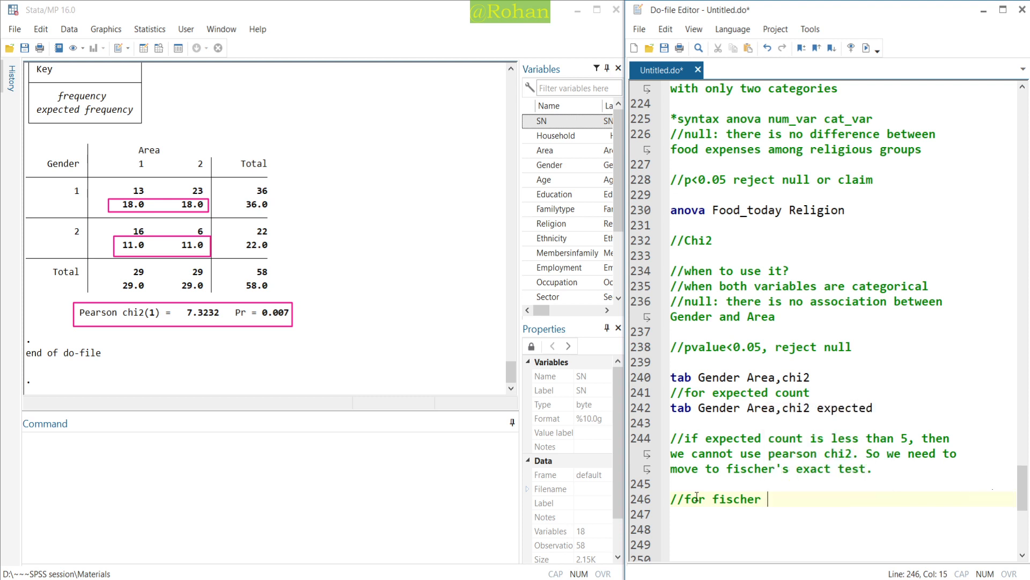
type("test")
key("Return")
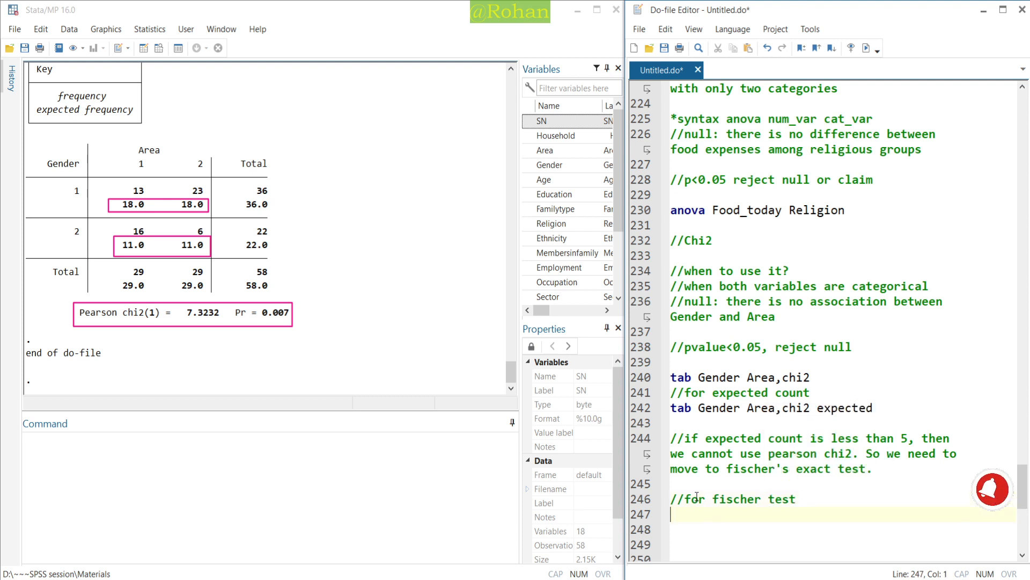
Step: Paste the copied command below the //for fischer test comment and extend it to tab Gender Area,chi2 expected exact
key("ctrl+v")
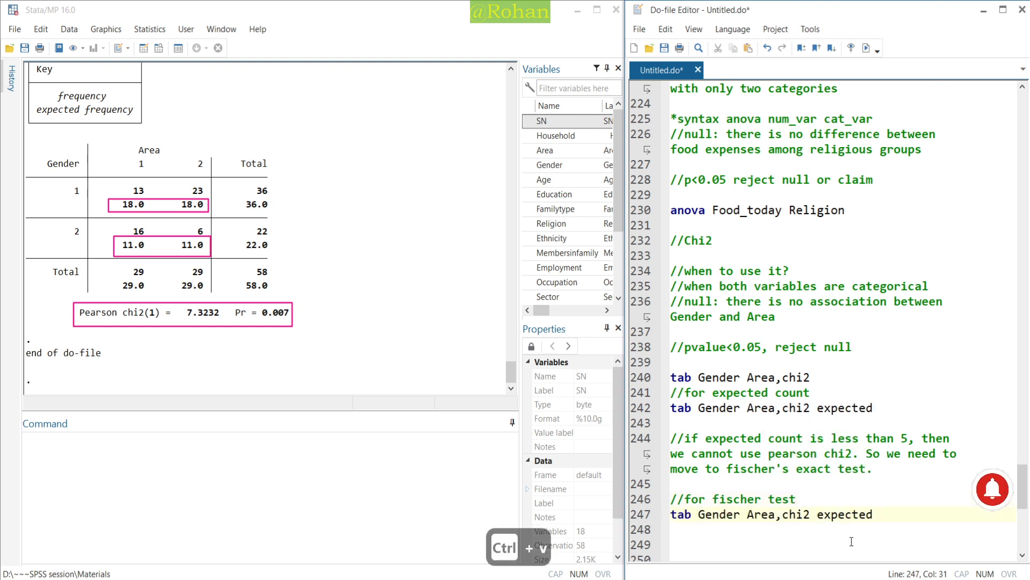
type("exact")
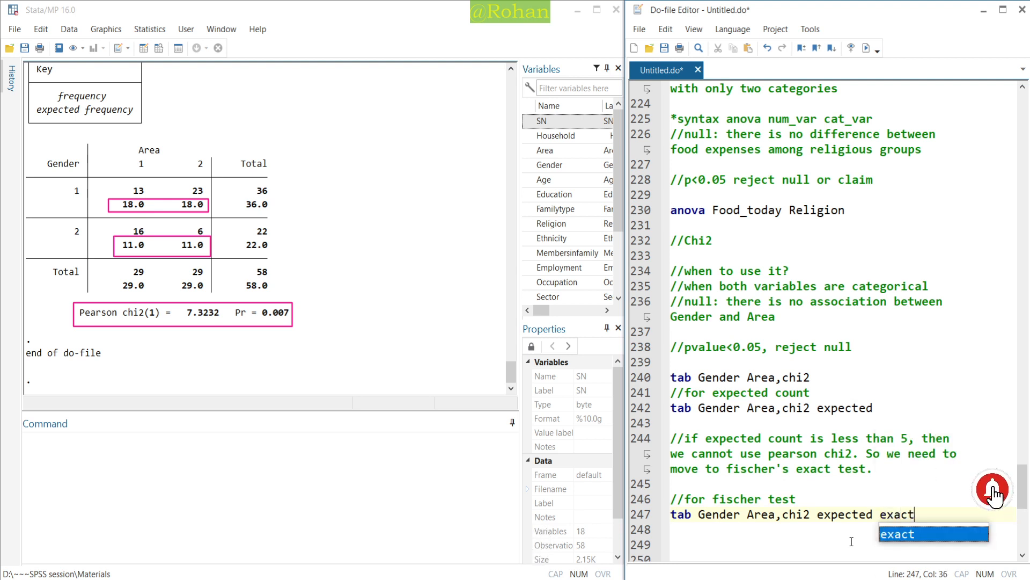
left_click(921, 514)
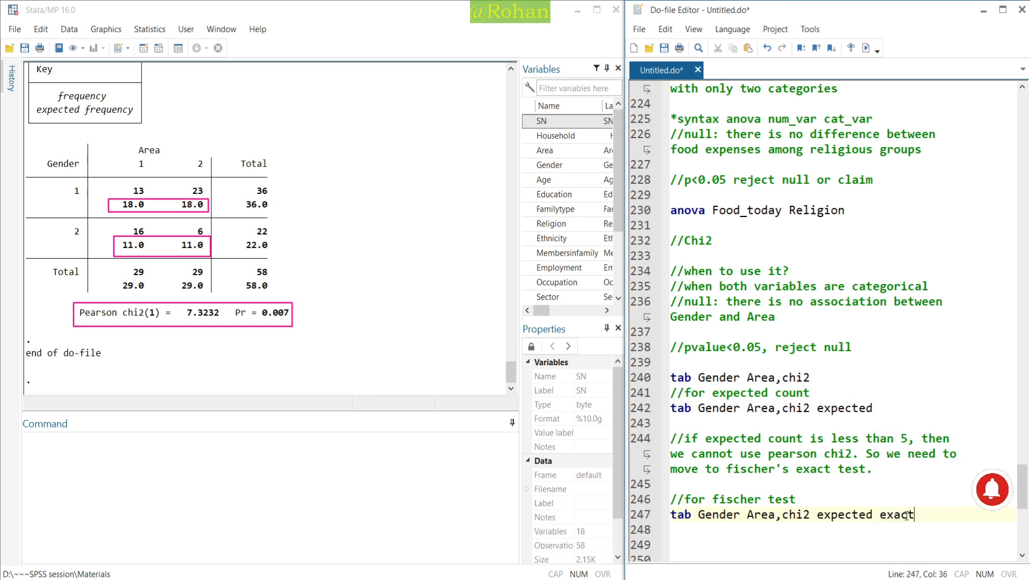
Step: Run only the //for fischer test comment and its tab command, and check the Fisher's exact results
left_click_drag(915, 514, 671, 499)
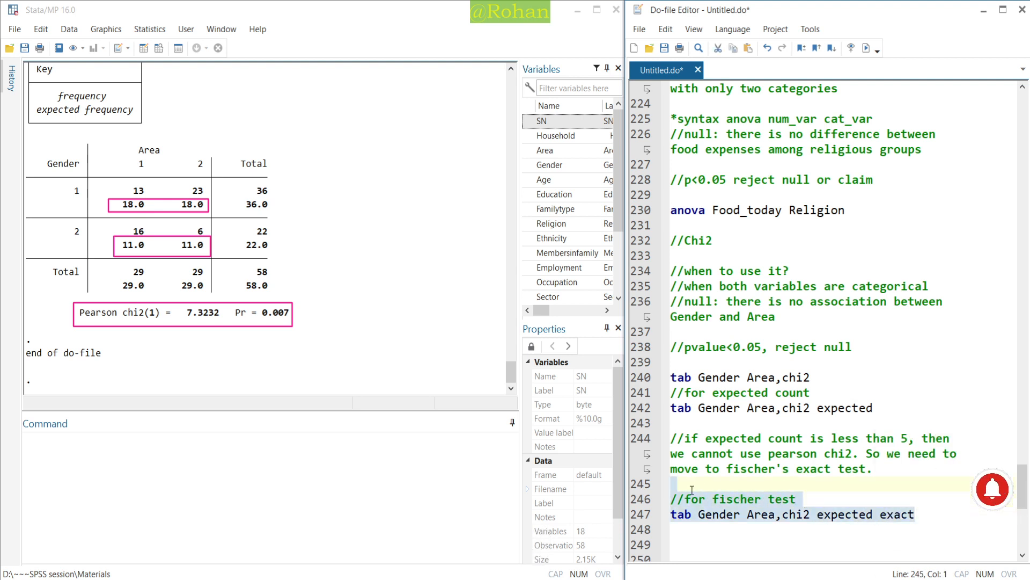
left_click(866, 48)
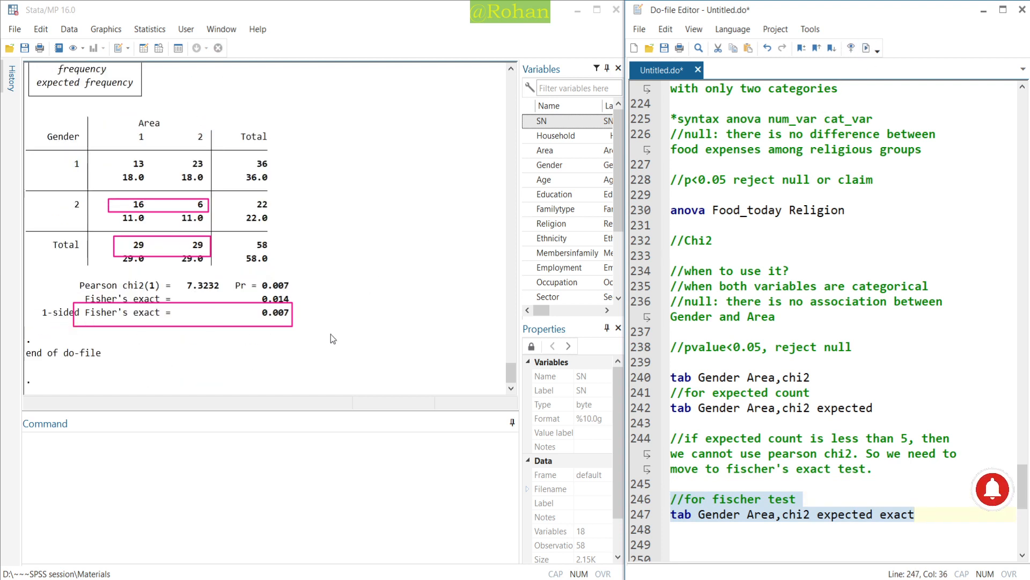
key("ctrl+shift+7")
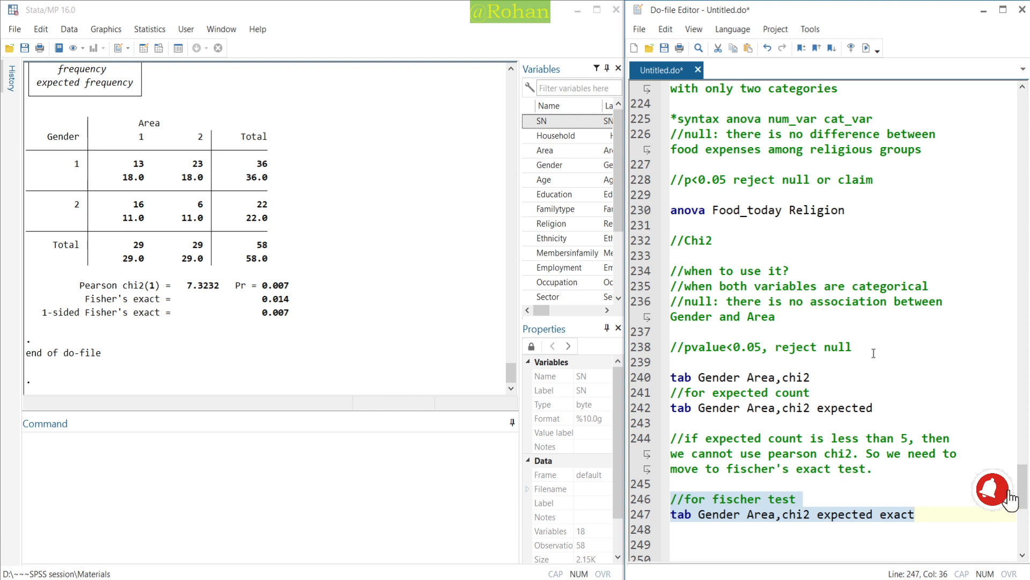
Step: Add the comment //for log likelihood below the Fisher's exact command, leaving one blank line between them
left_click(930, 514)
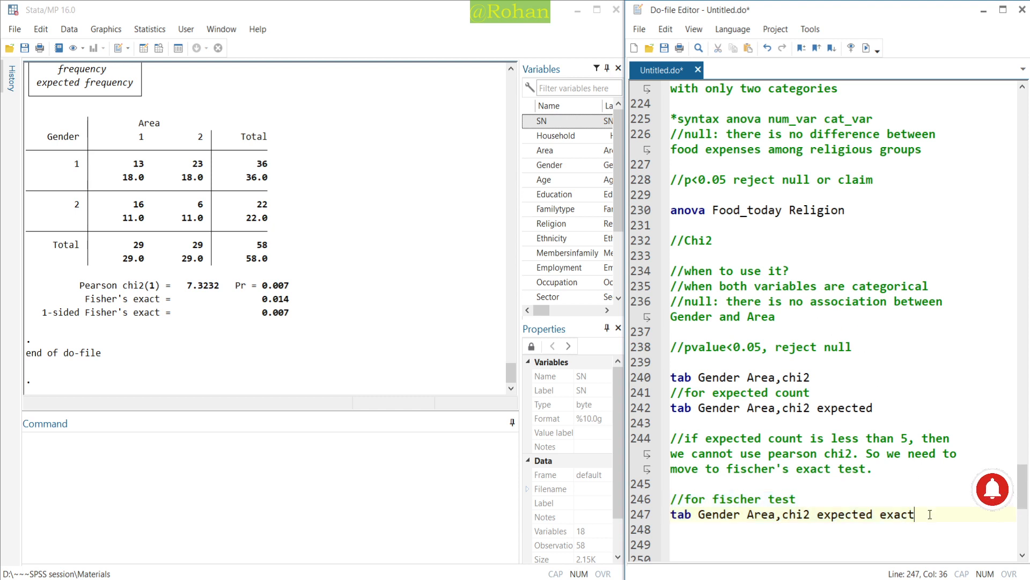
scroll(928, 510, "down", 1)
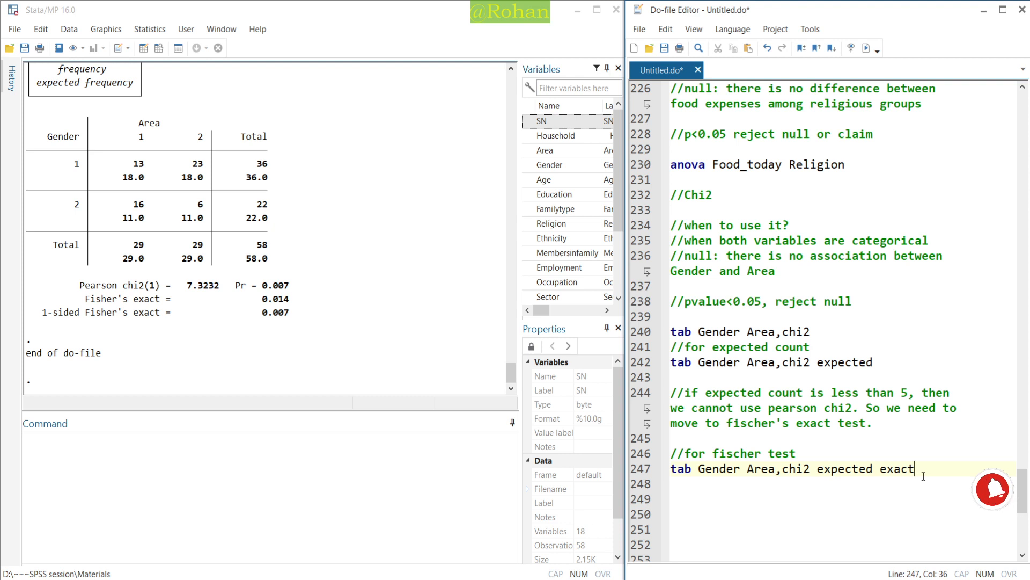
key("Return")
type("//")
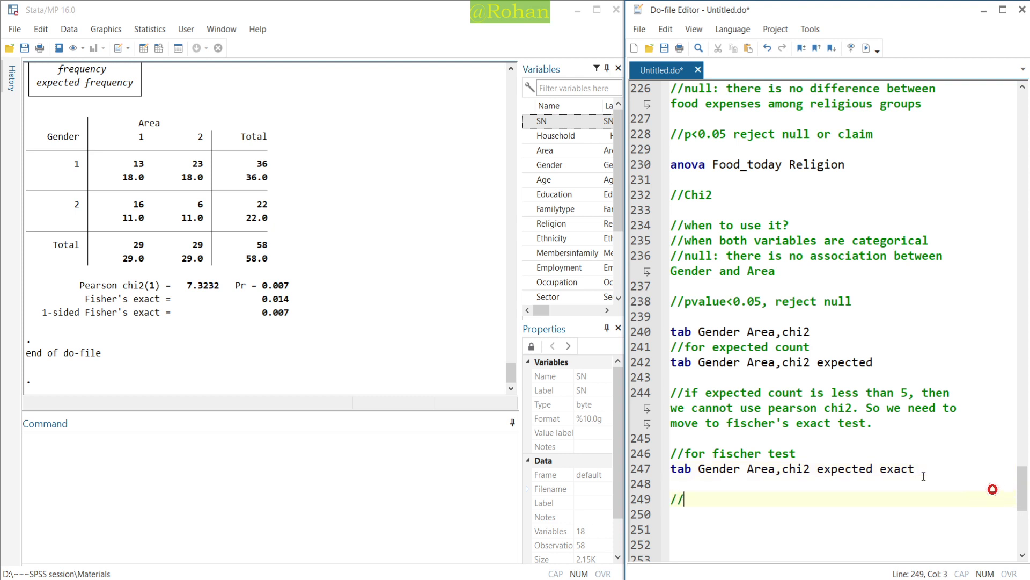
type("for log l")
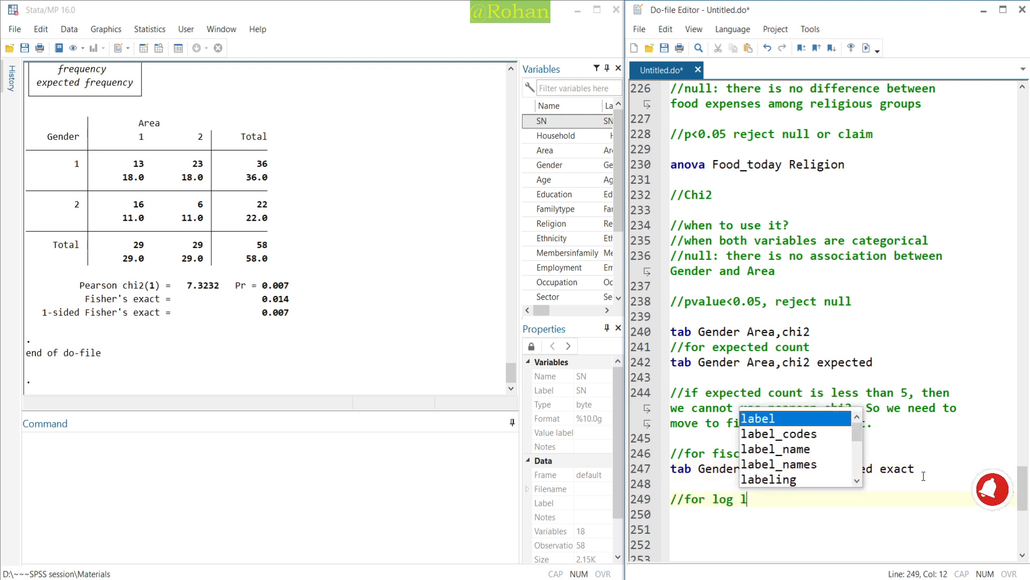
type("ivelih")
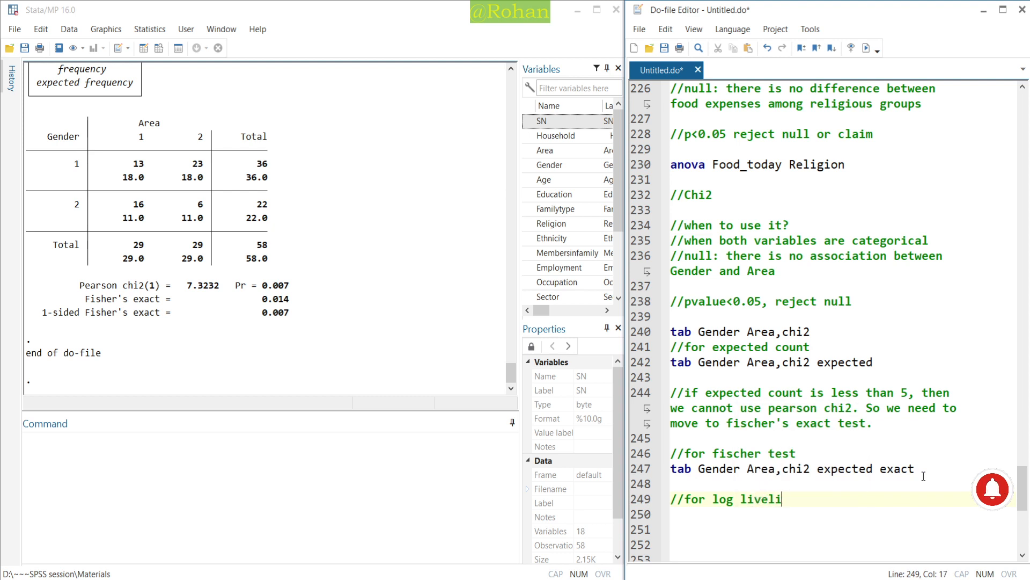
key("BackSpace")
key("BackSpace")
key("BackSpace")
key("BackSpace")
type("kelihood")
key("Return")
Step: Paste the copied tab command below the //for log likelihood comment and extend it to tab Gender Area,chi2 expected exact lrchi2
key("ctrl+v")
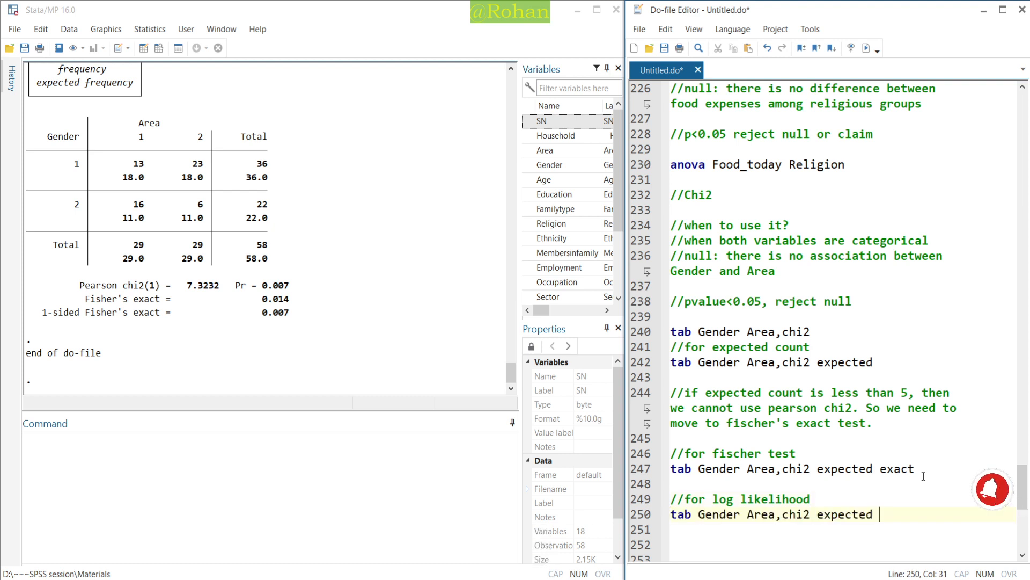
type("exact lrchi")
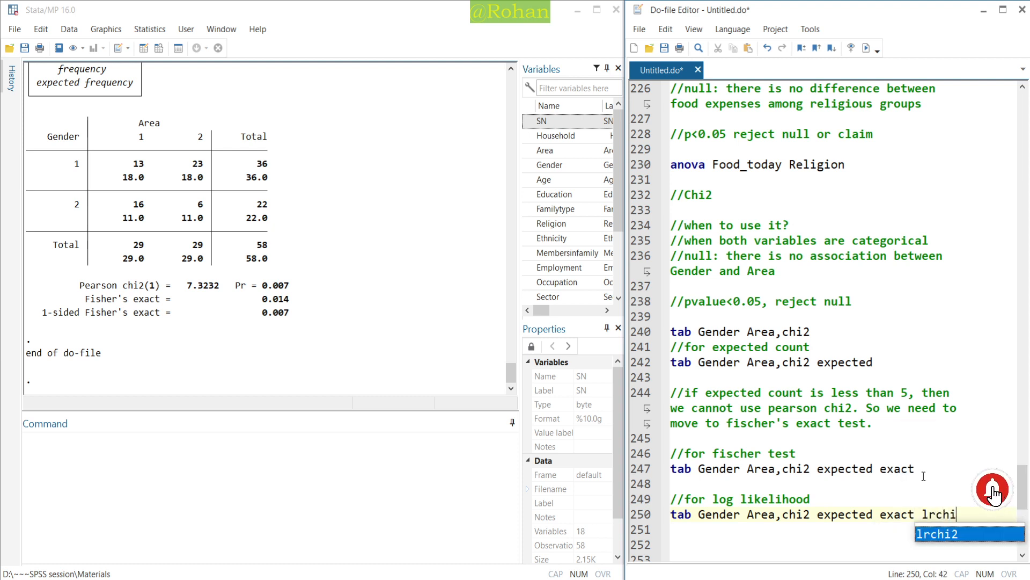
type("2")
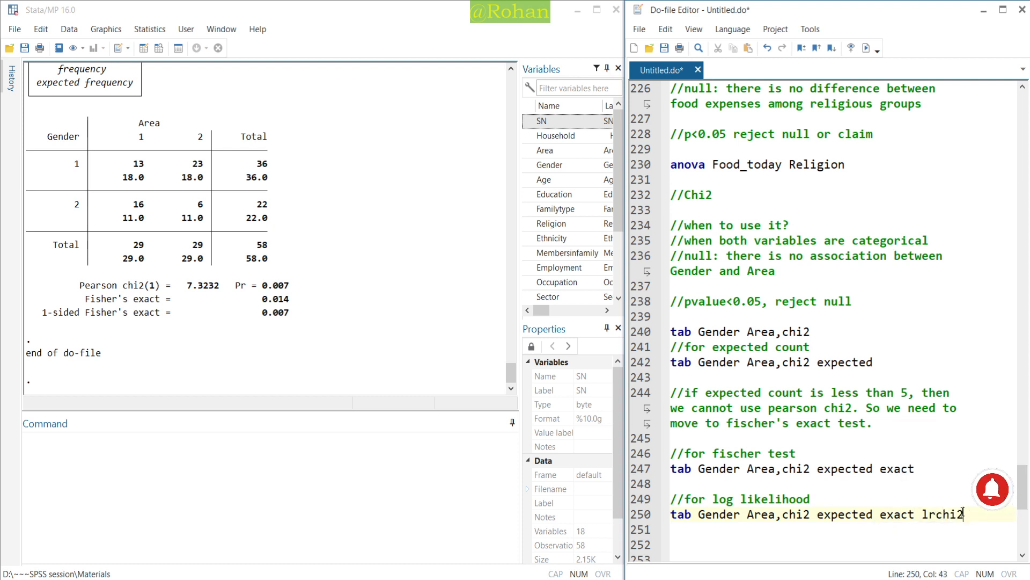
Step: Run only the //for log likelihood comment and its tab command, and start a new line below the command
left_click_drag(965, 514, 670, 499)
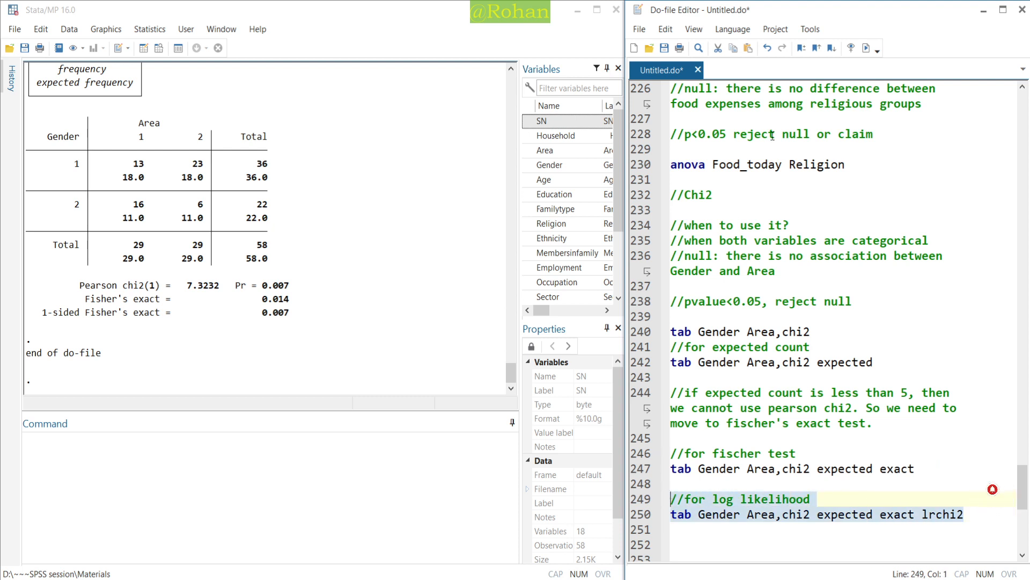
left_click(866, 48)
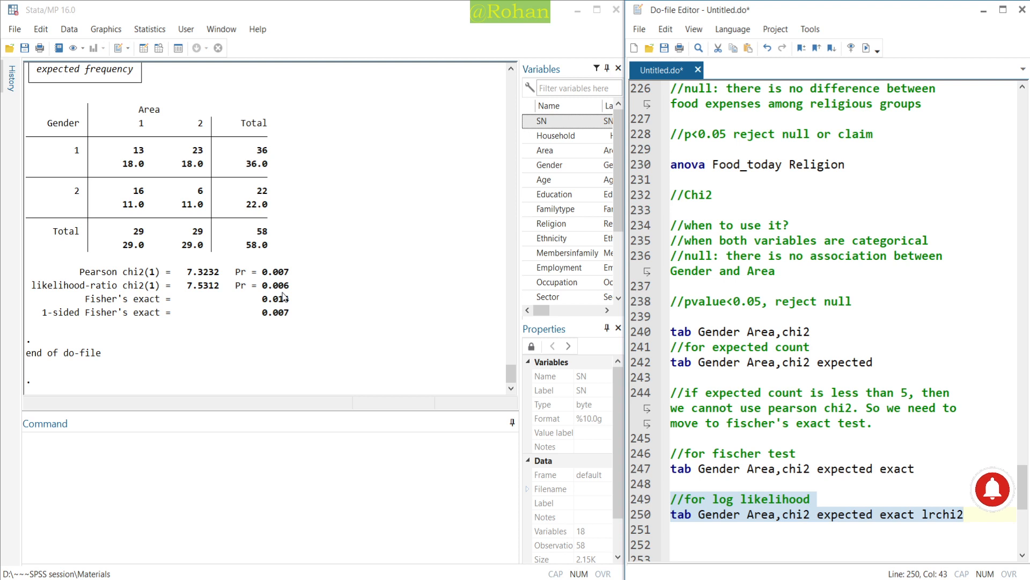
left_click(983, 519)
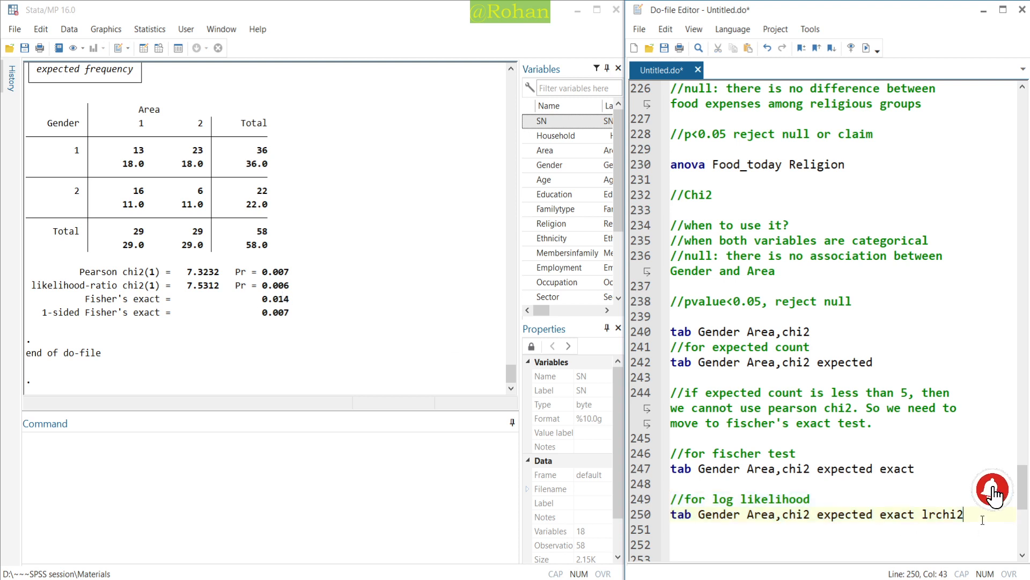
key("Return")
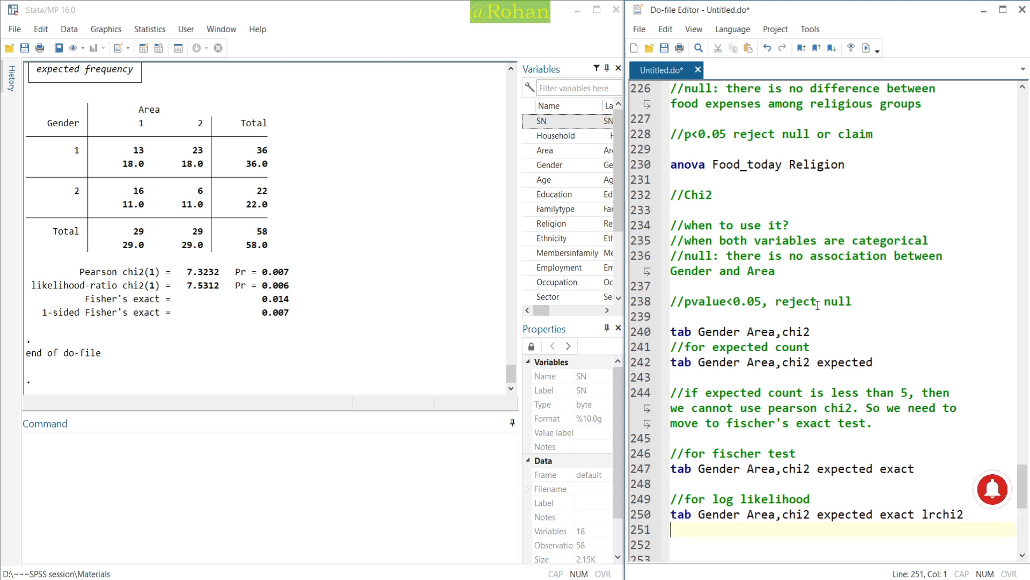
Step: Review the t test, z test, ANOVA and chi-square notes and commands already written in the do-file
scroll(817, 305, "up", 7)
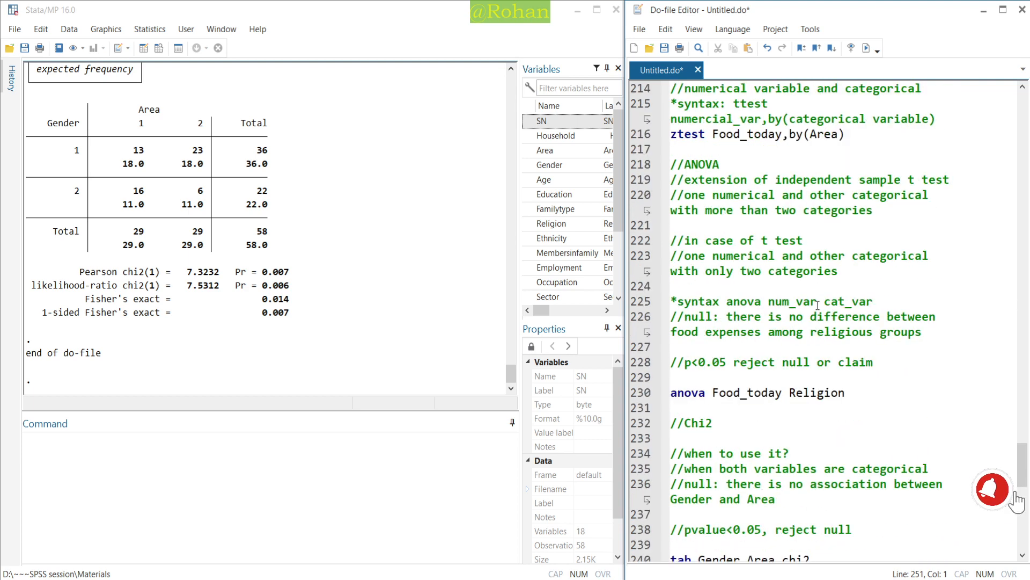
scroll(817, 305, "up", 10)
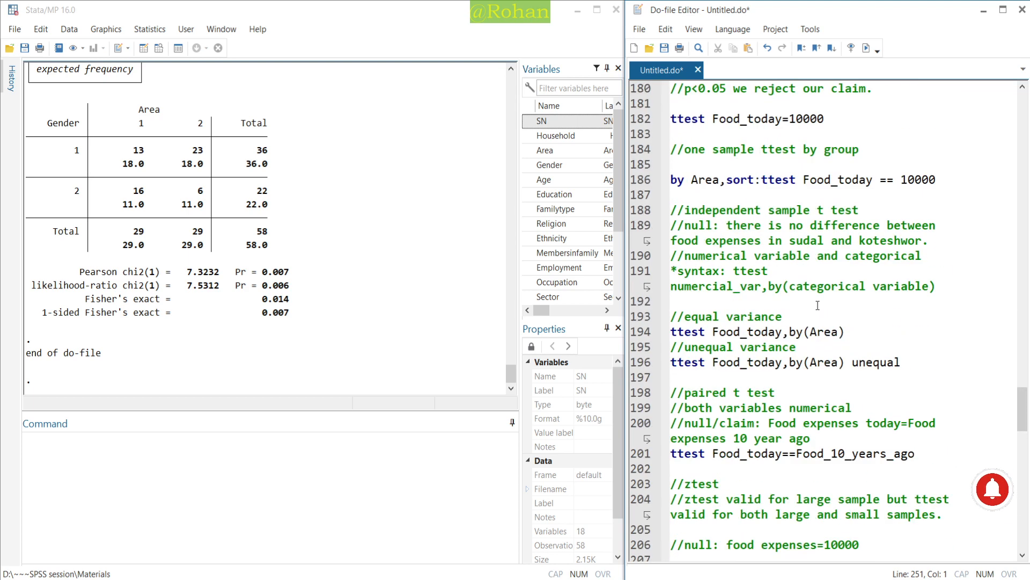
scroll(749, 160, "down", 6)
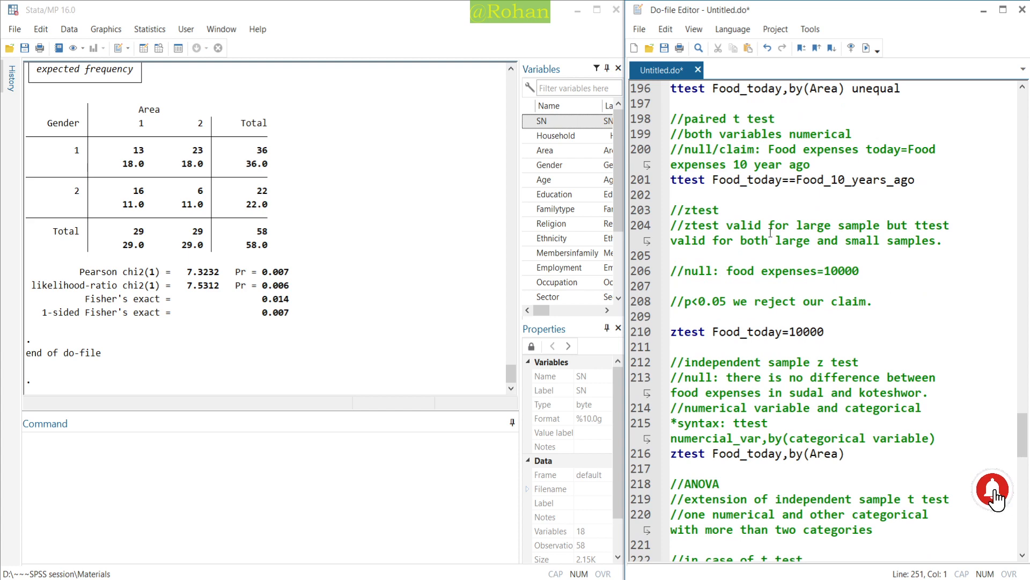
scroll(779, 331, "down", 5)
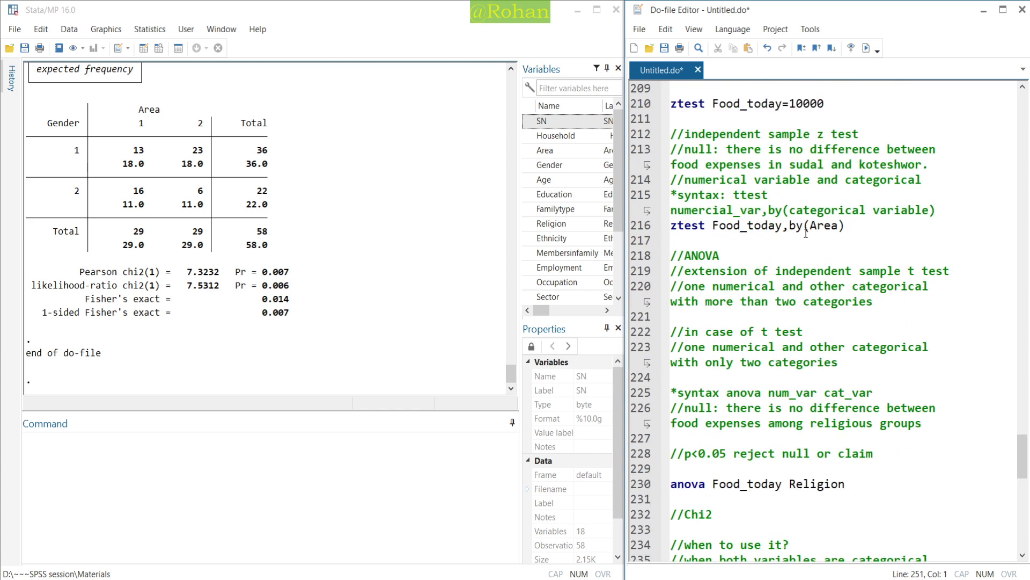
scroll(806, 234, "down", 3)
scroll(786, 279, "down", 5)
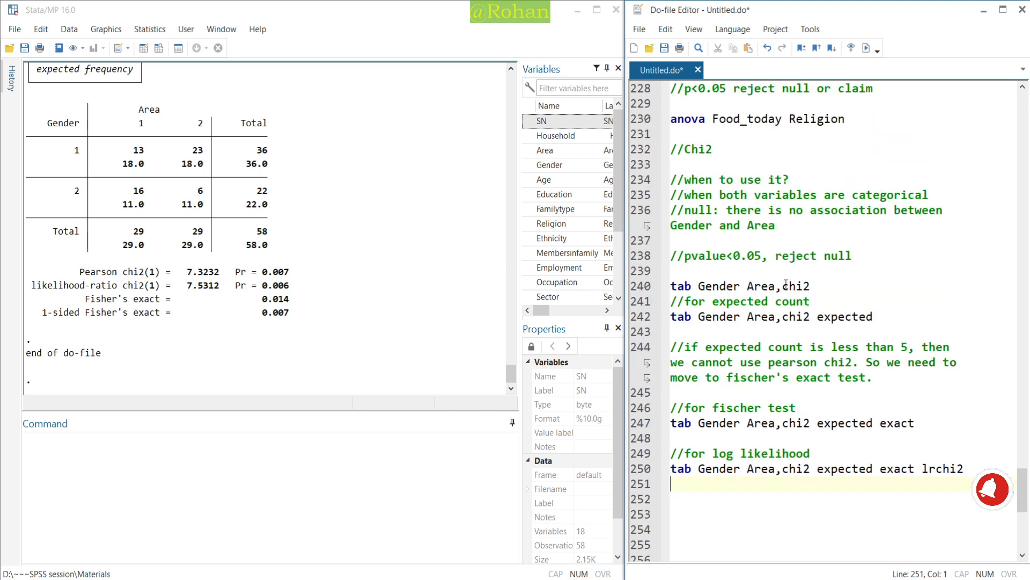
scroll(783, 289, "up", 1)
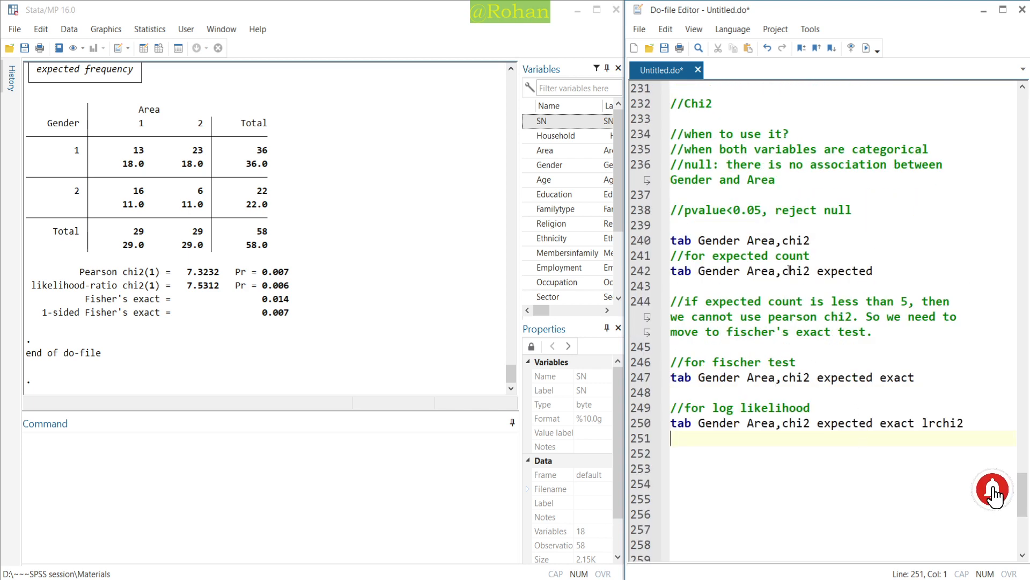
left_click(816, 240)
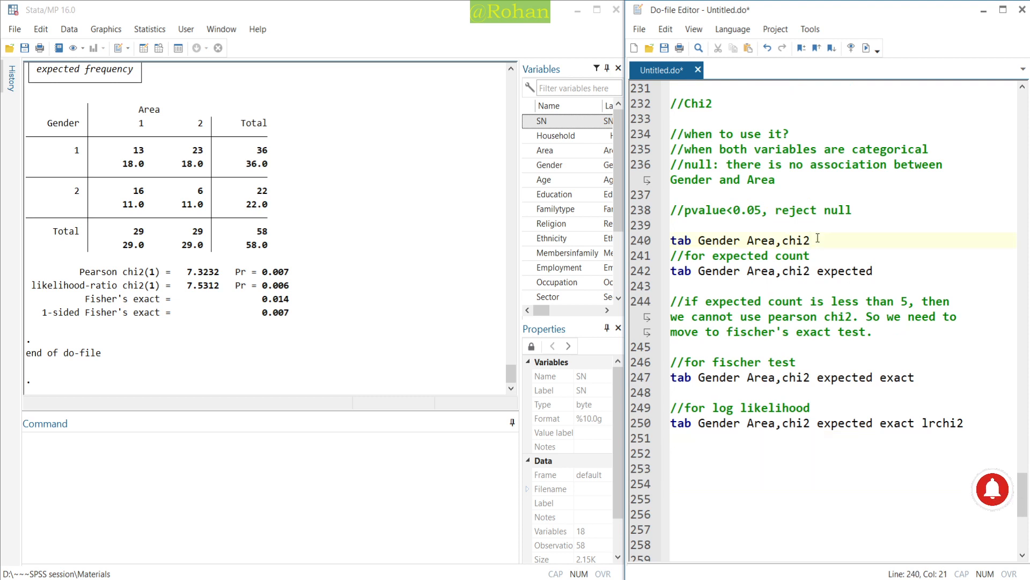
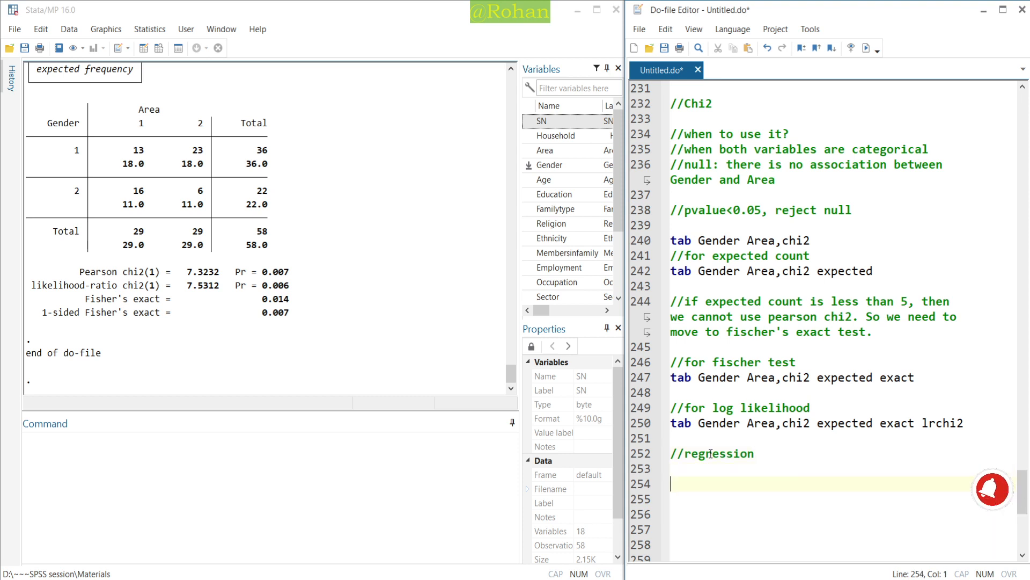
Step: Add the comment //multiple linear regresion directly below the //regression comment, on line 253
type("//lin")
key("BackSpace")
key("BackSpace")
key("BackSpace")
type("mu")
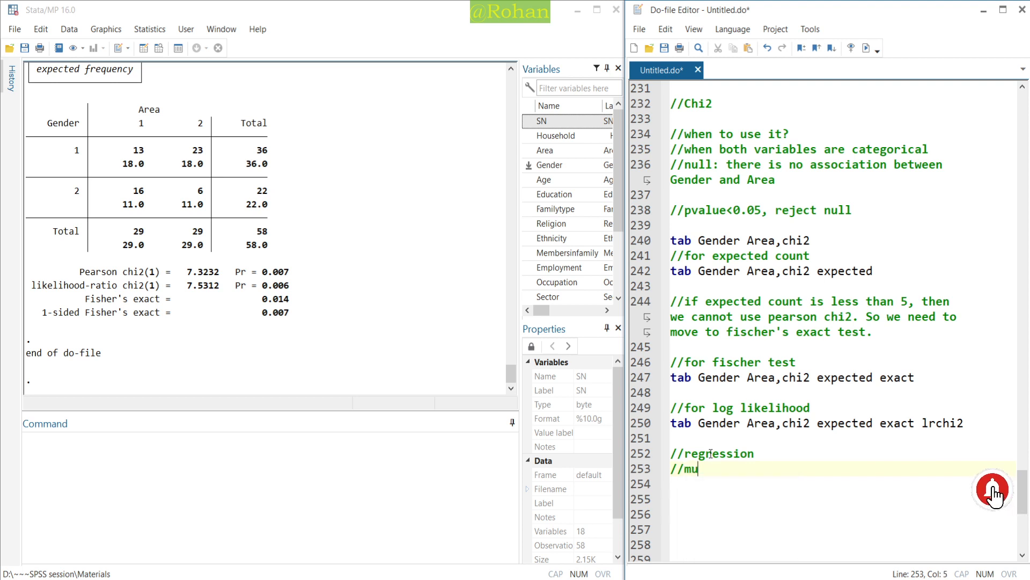
type("ltiple lienar")
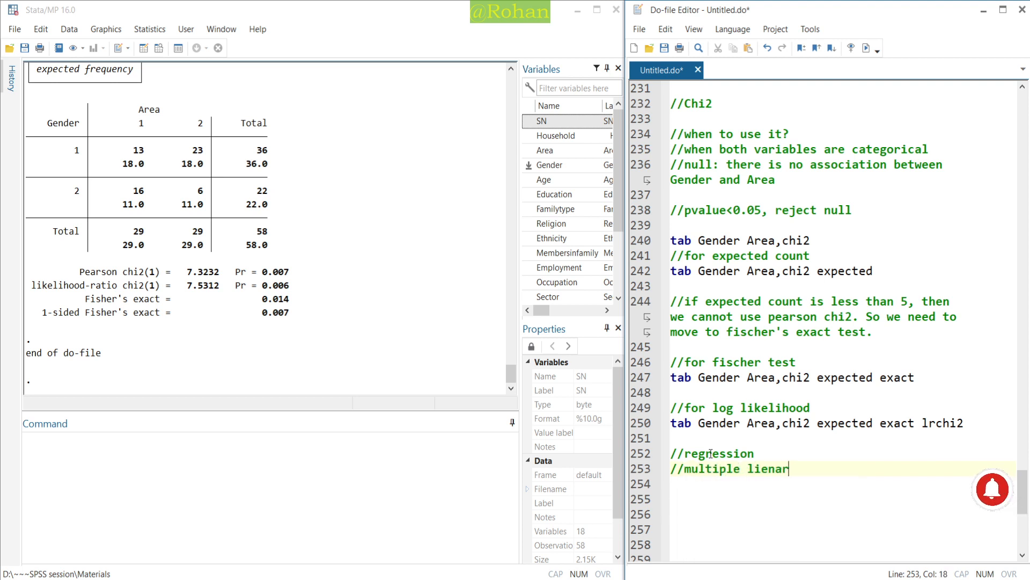
key("BackSpace")
key("BackSpace")
key("BackSpace")
type("ar")
key("BackSpace")
key("BackSpace")
key("BackSpace")
key("BackSpace")
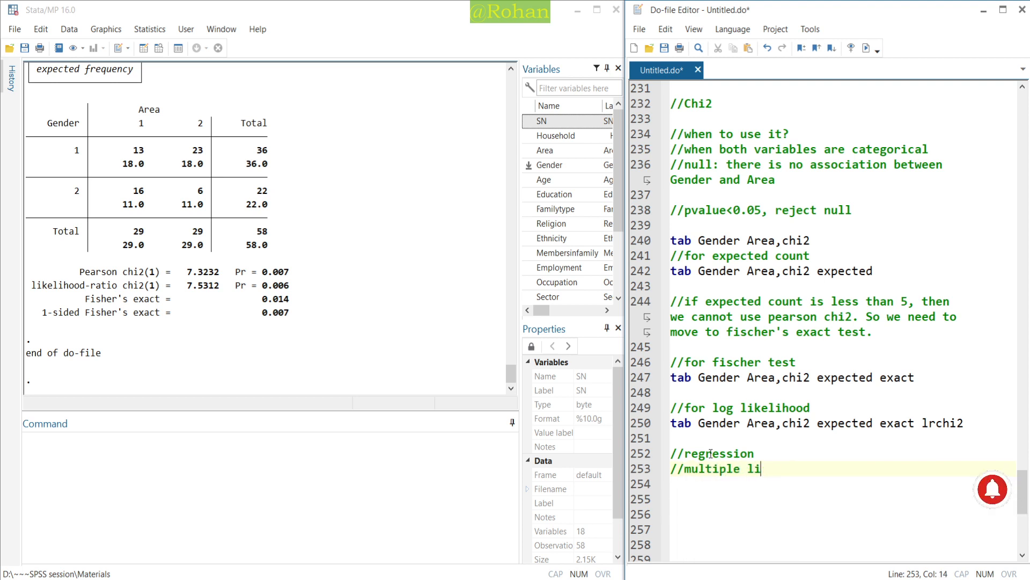
type("nera re")
key("BackSpace")
key("BackSpace")
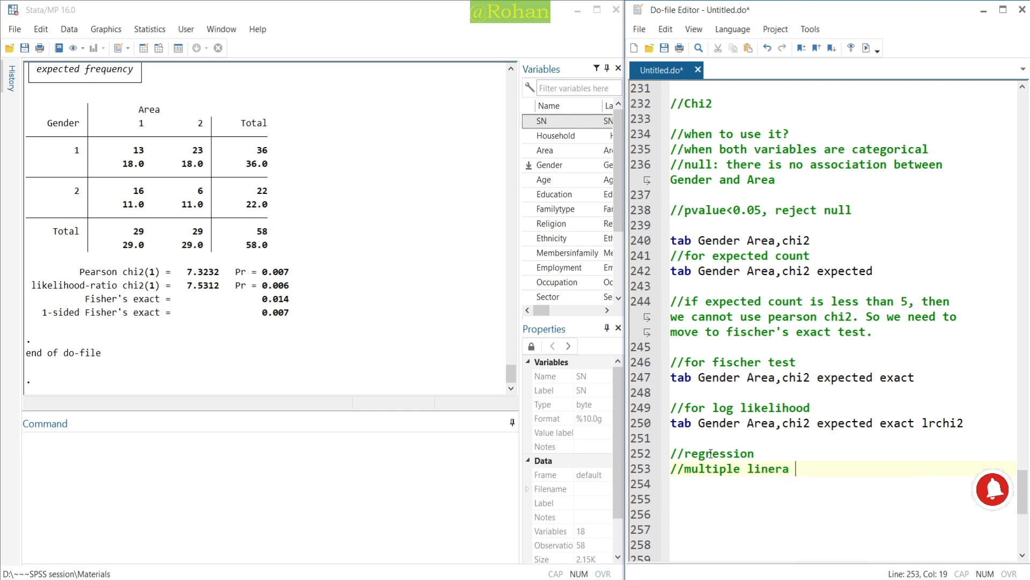
key("BackSpace")
key("BackSpace")
key("BackSpace")
type("ar regresion")
key("Return")
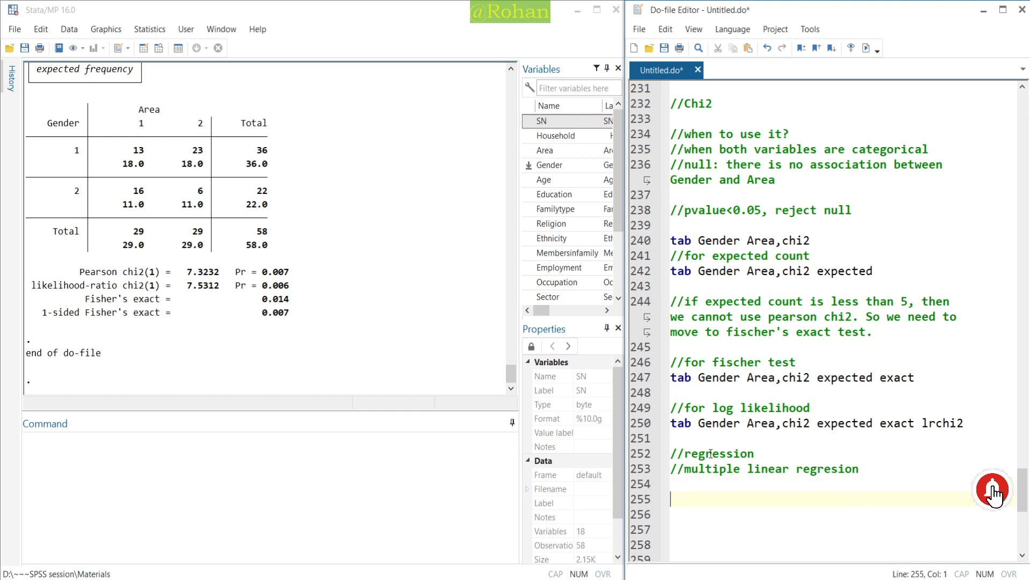
Step: Add the comment *syntax num_dep_var ind_vars on line 255 and move on to line 257, leaving one blank line
key("Up")
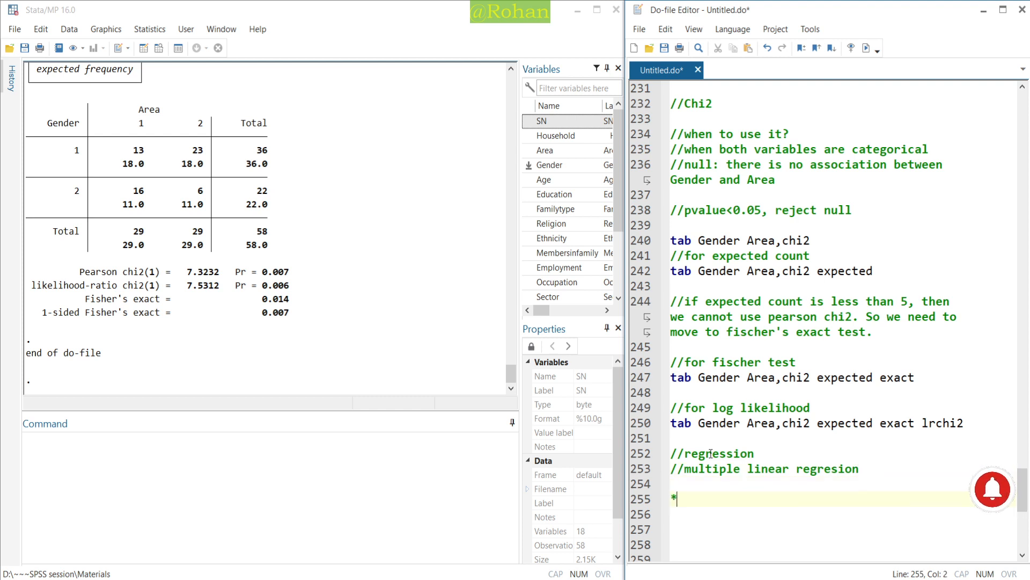
type("*syntax ")
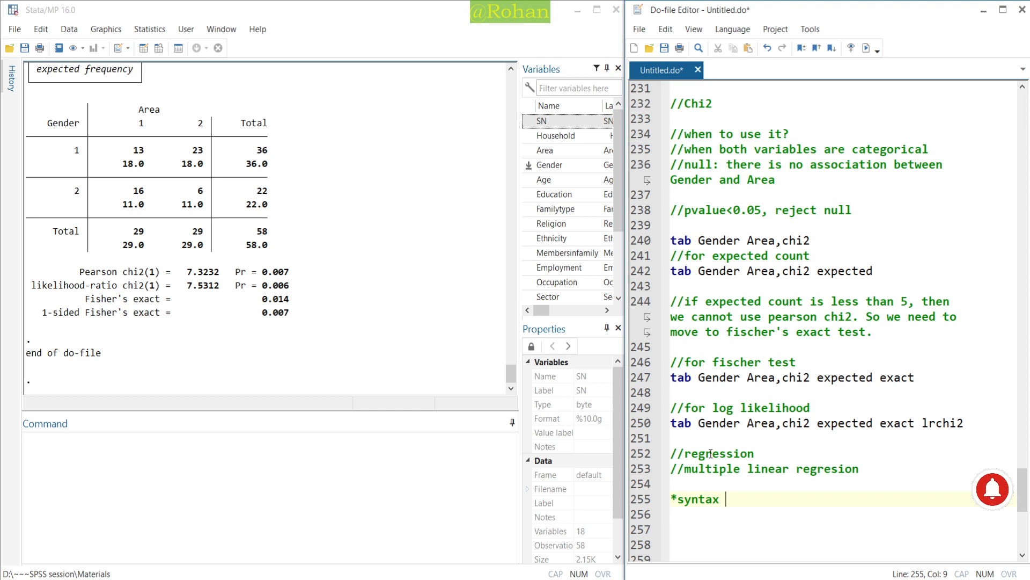
type("dep")
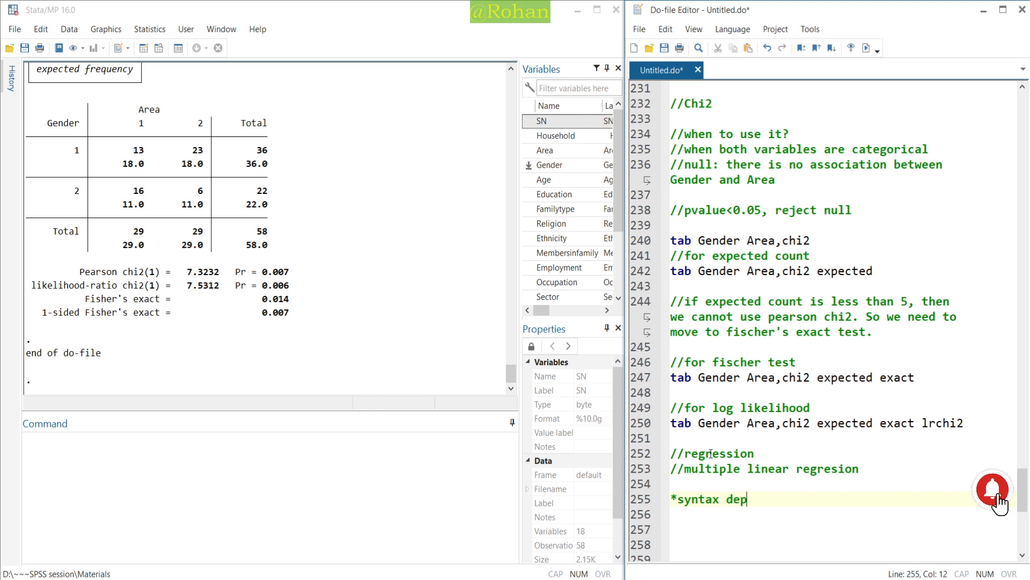
type("_var")
key("Left")
type("Num")
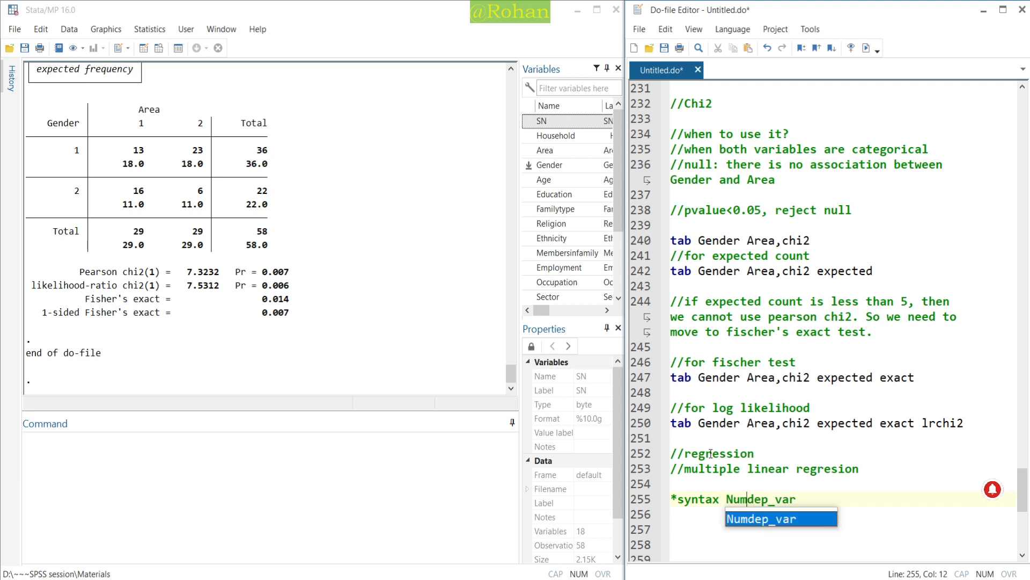
type("_")
key("ctrl+Left")
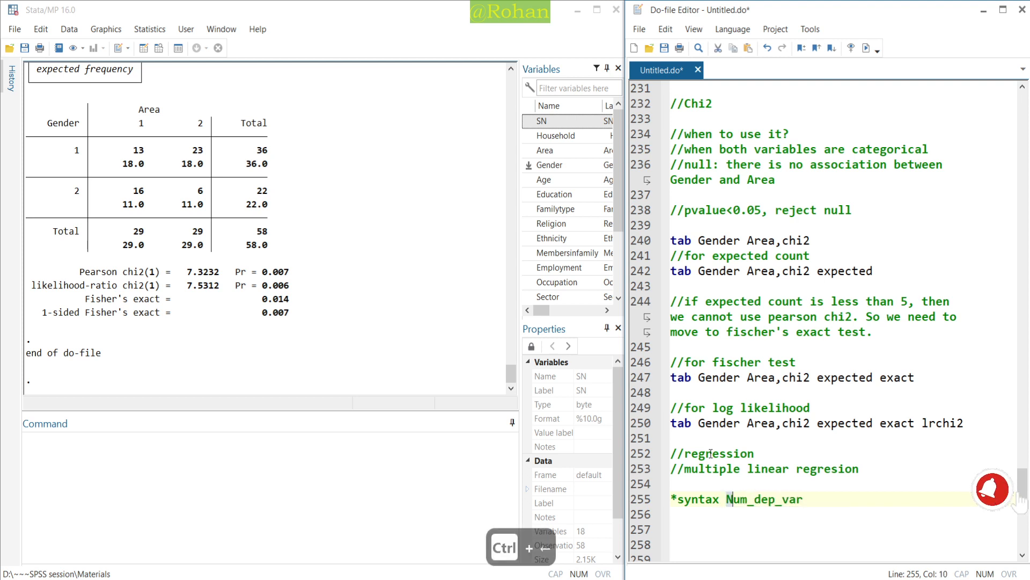
key("Delete")
type("n")
key("End")
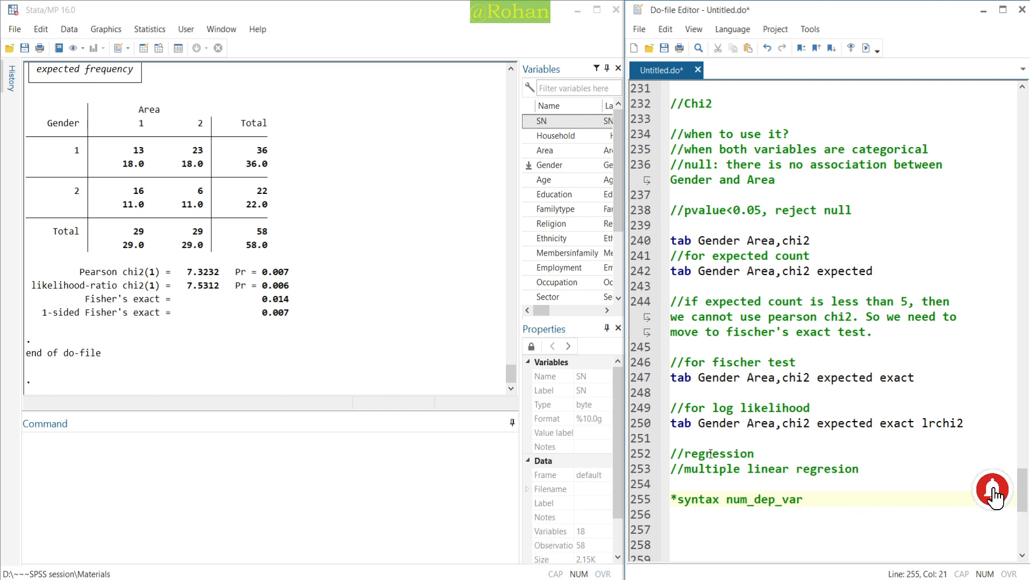
type("ind")
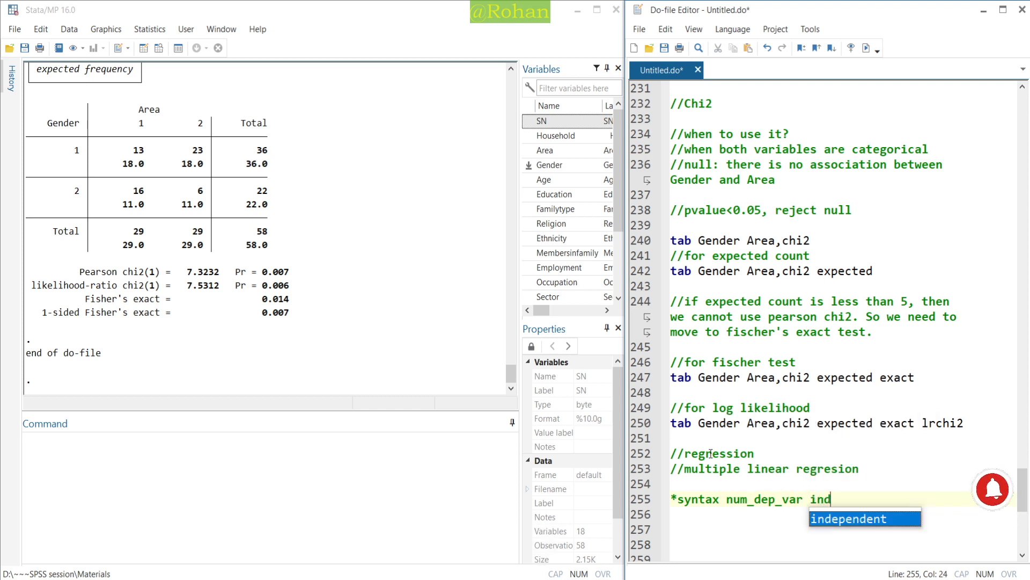
type("_vars")
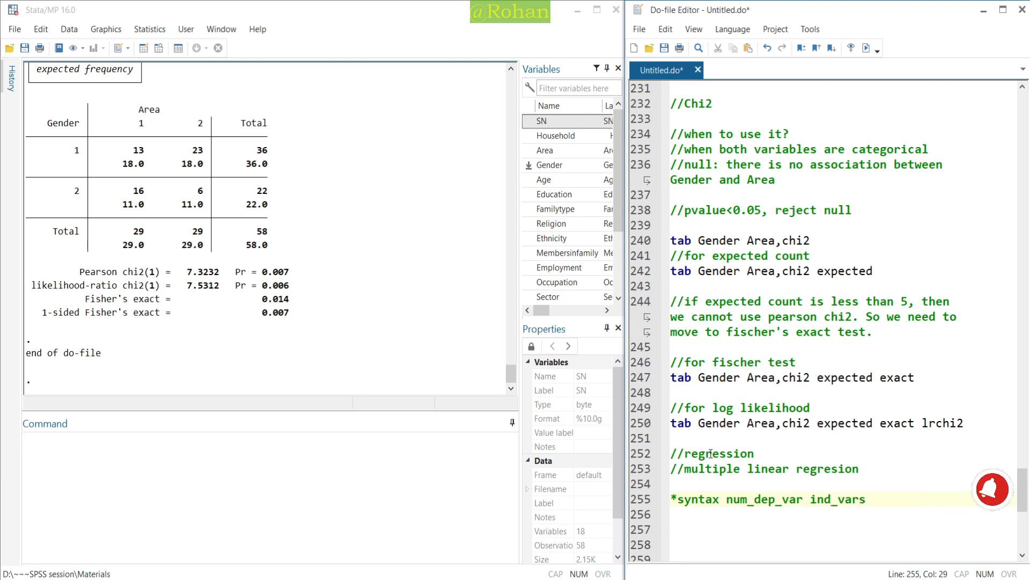
key("Return")
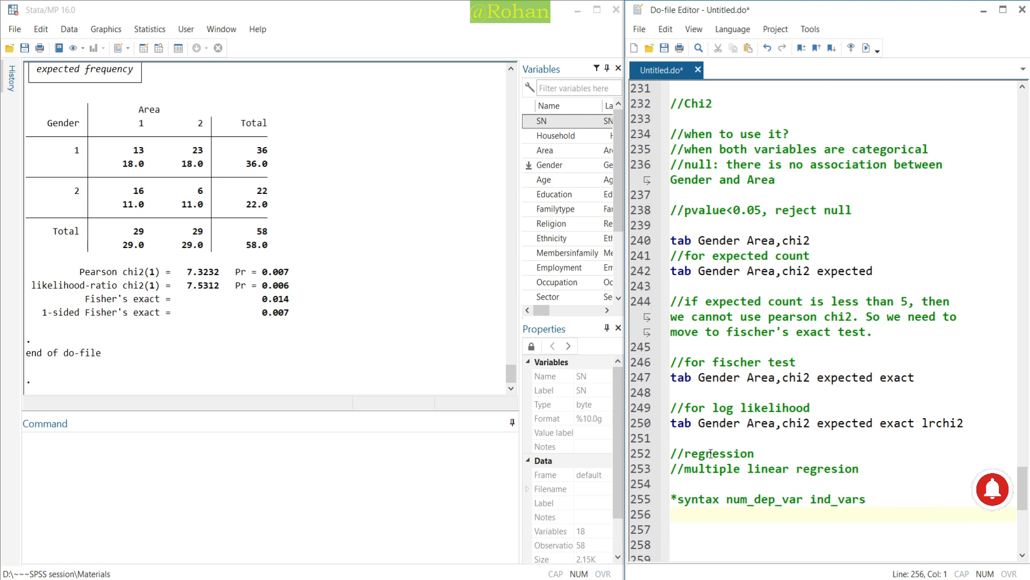
key("Return")
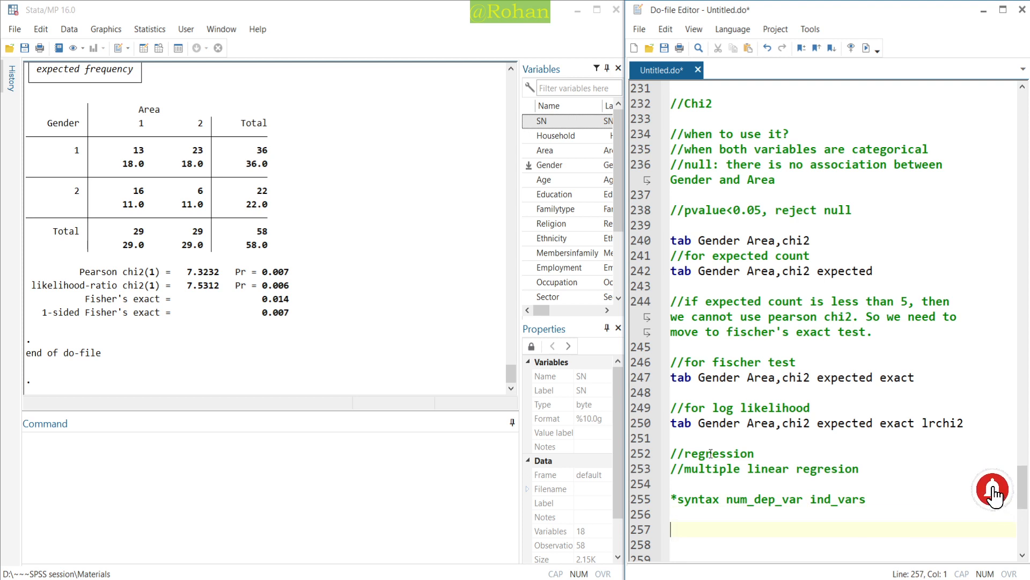
Step: Run hist Food_today as a direct command, outside the do-file, to plot a histogram of that variable
scroll(555, 257, "down", 2)
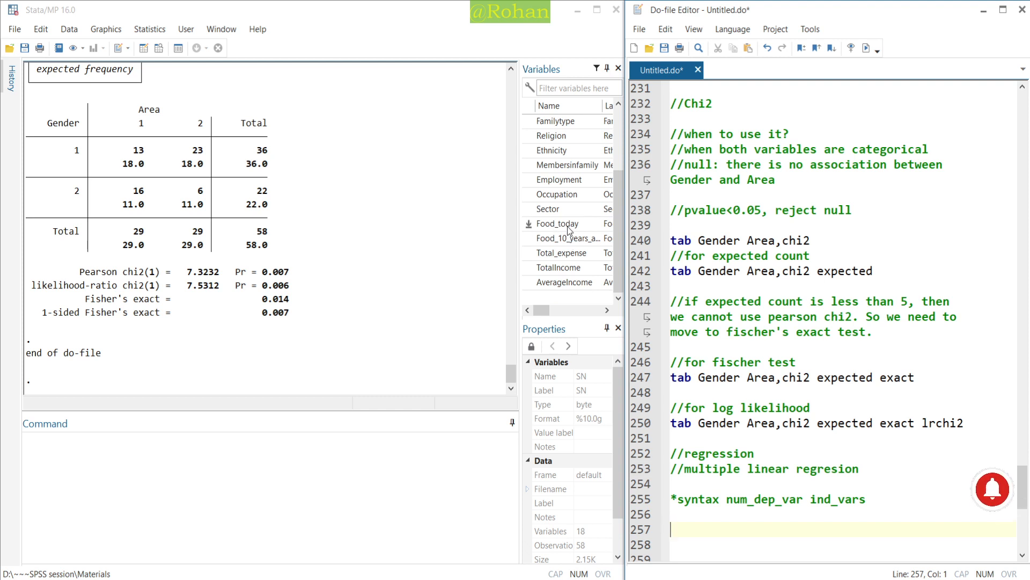
left_click(390, 447)
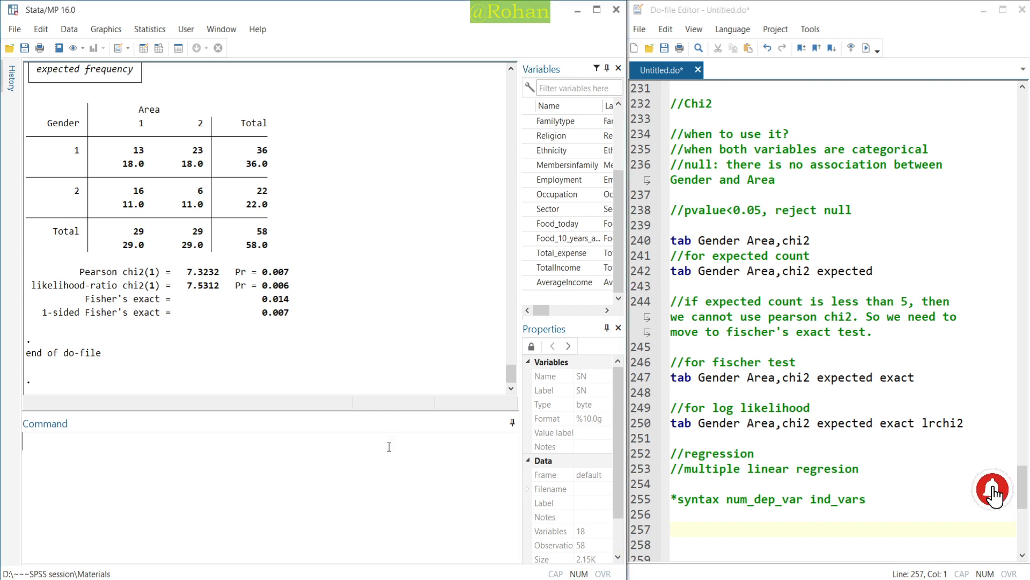
left_click(390, 448)
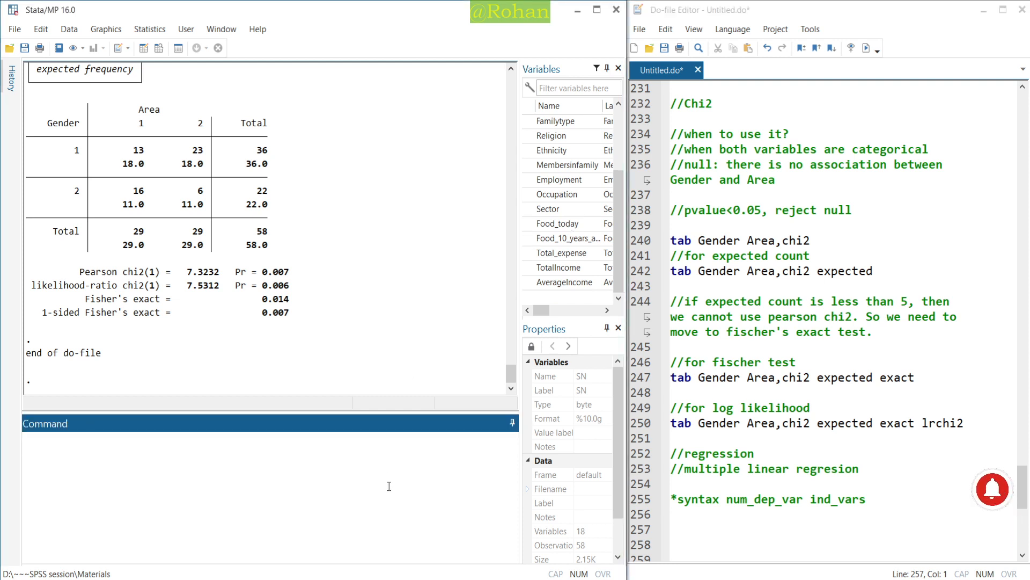
type("hist")
left_click(548, 223)
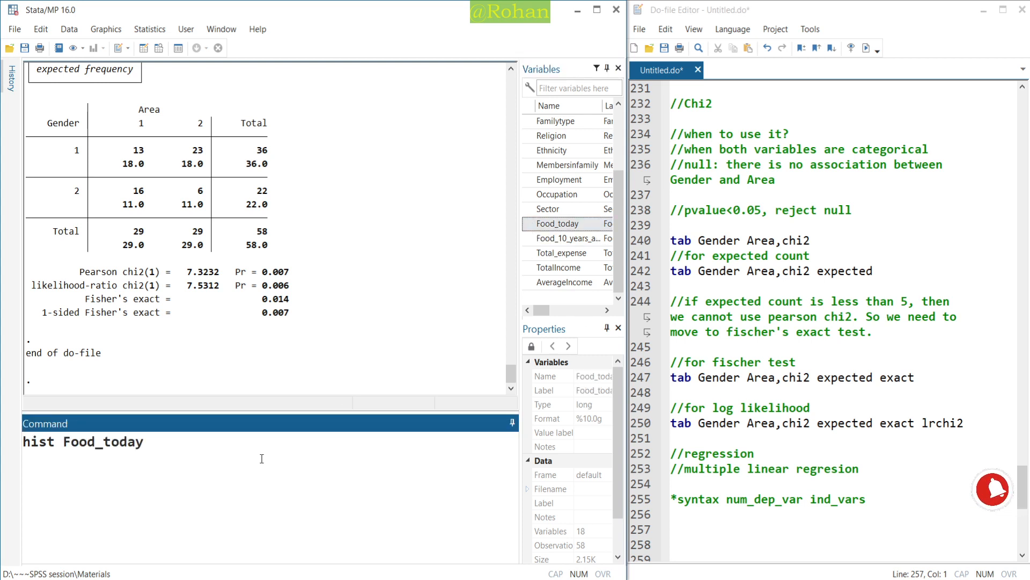
key("Return")
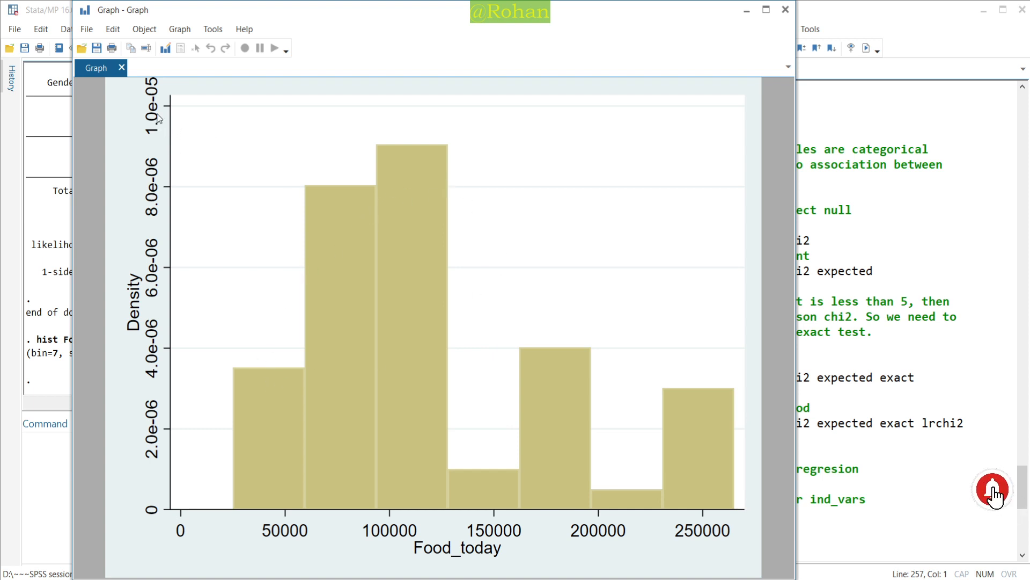
Step: Minimize the histogram window and add the comment //generating new variable on line 257 of the do-file
left_click(747, 9)
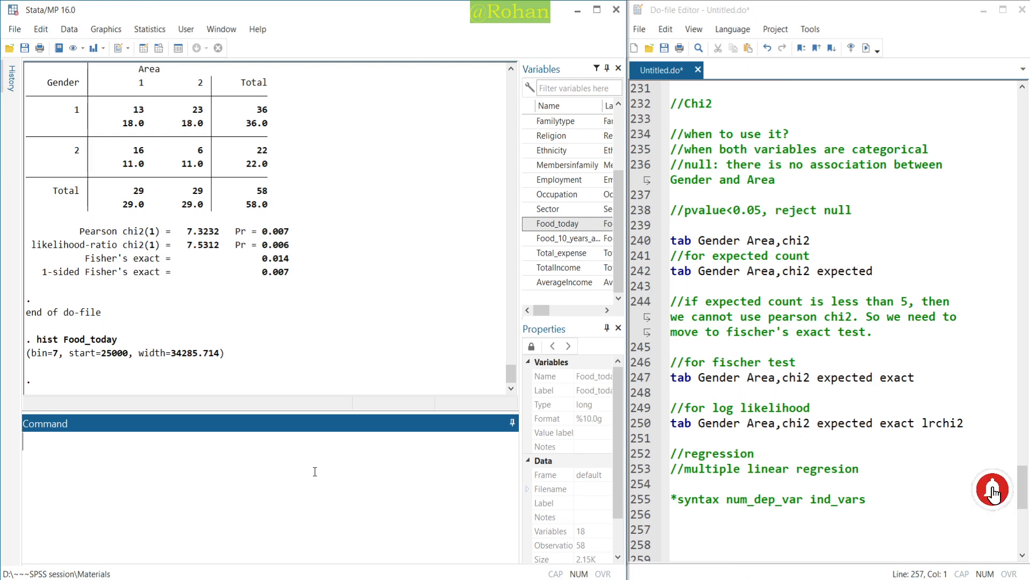
left_click(690, 527)
scroll(699, 457, "down", 3)
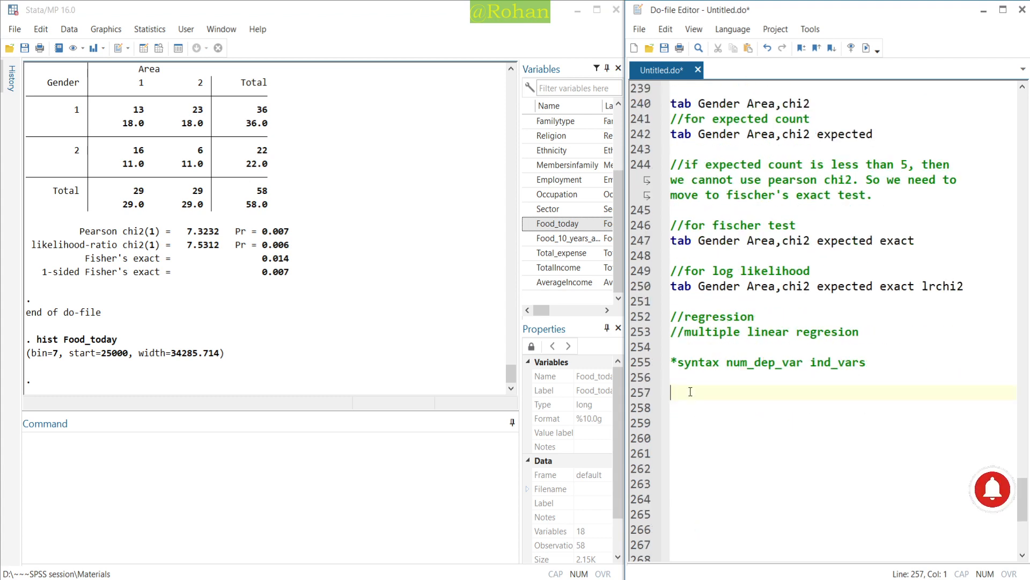
type("//generati")
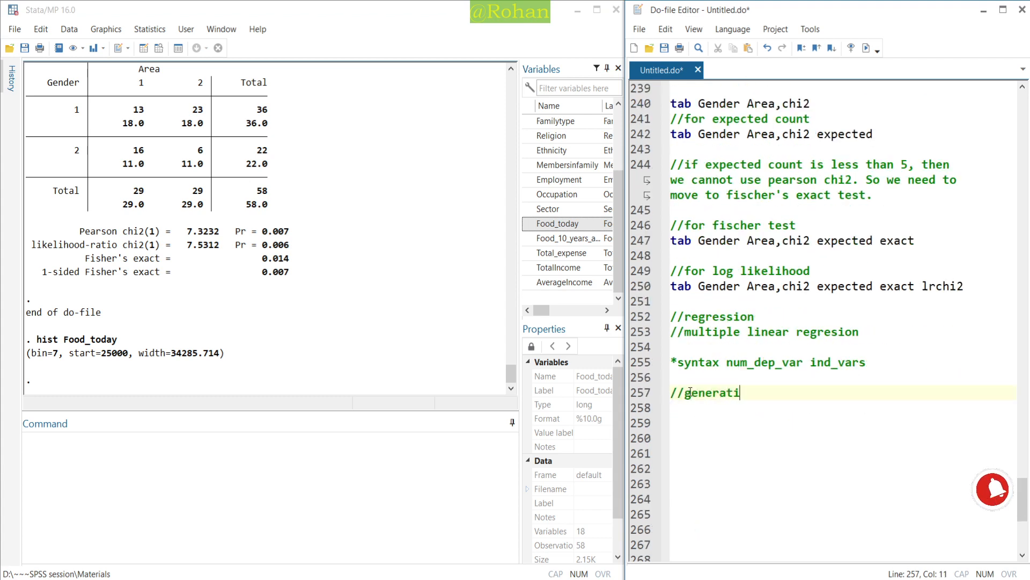
type("ng new variable_name")
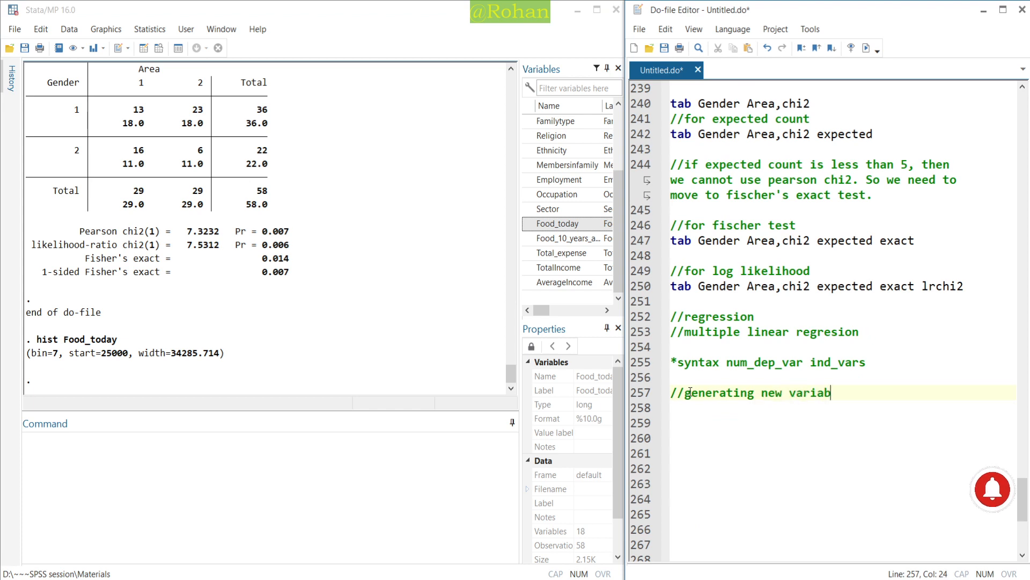
key("Return")
key("BackSpace")
key("BackSpace")
key("BackSpace")
key("BackSpace")
key("BackSpace")
key("BackSpace")
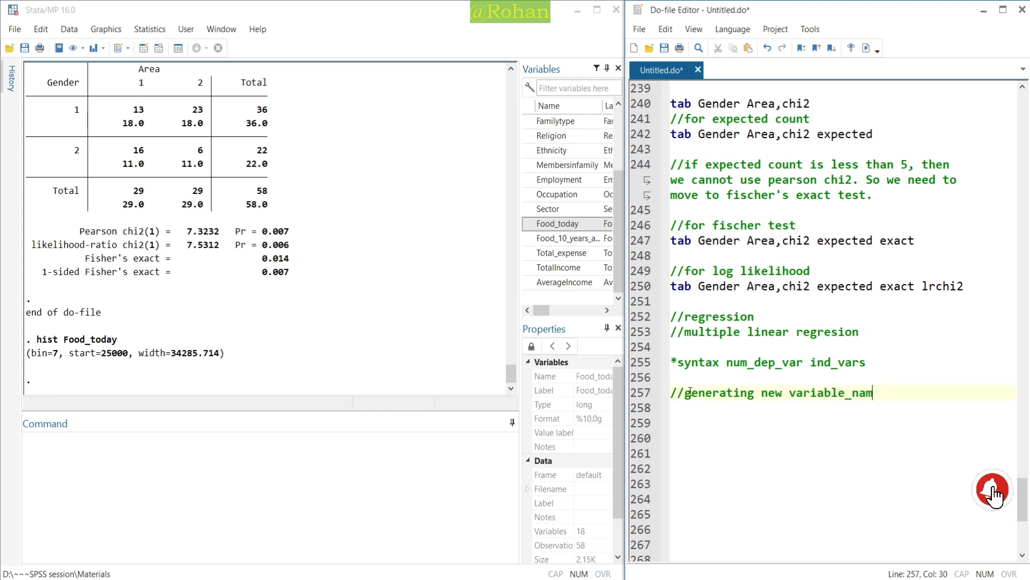
Step: Write the command gen ln_food_today=ln(Food_today) on line 259, leaving one blank line below the comment
key("Return")
type("gen ")
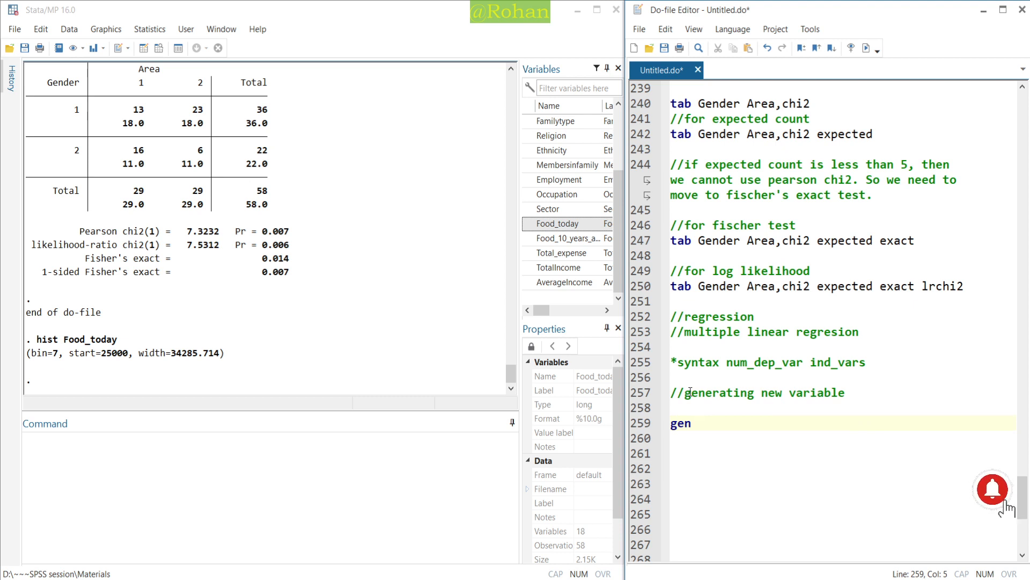
type("ln_")
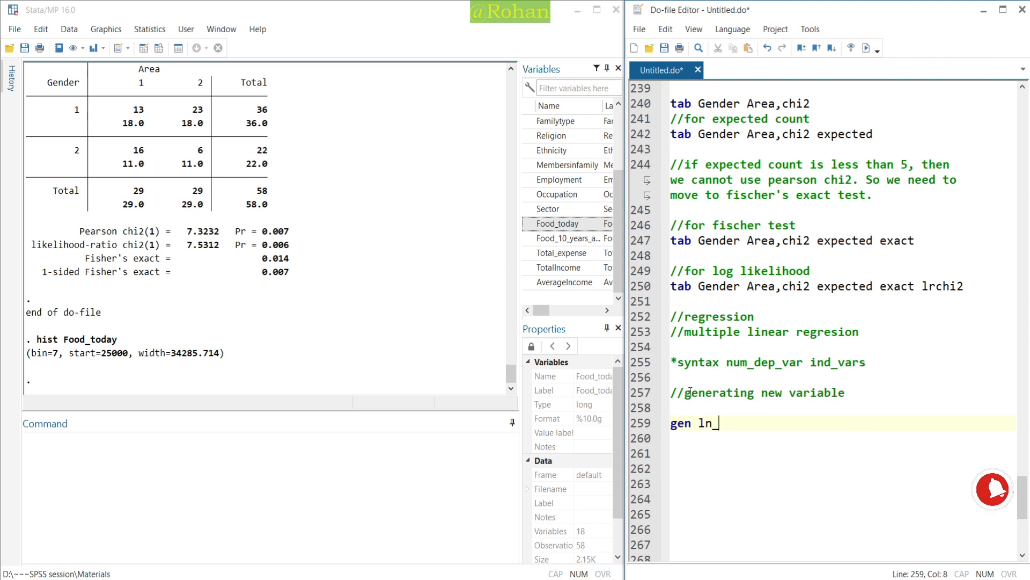
type("foo")
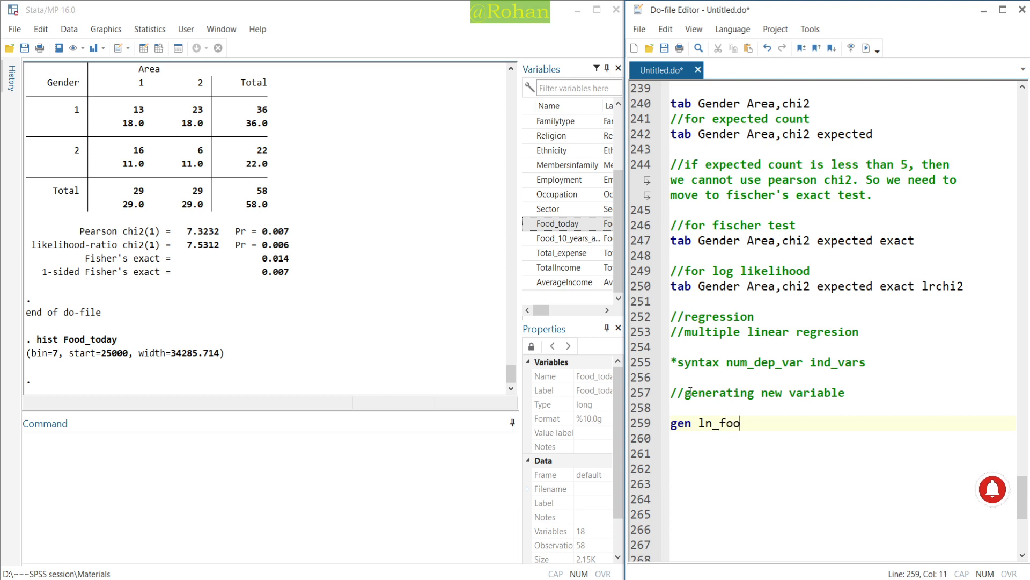
type("d_today=ln(")
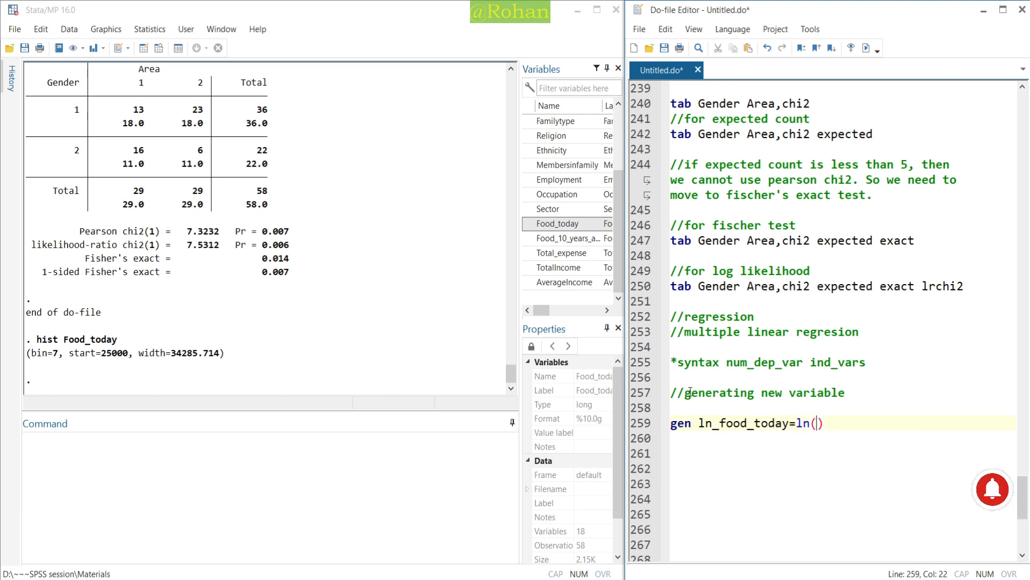
type("Food")
key("Down")
key("Return")
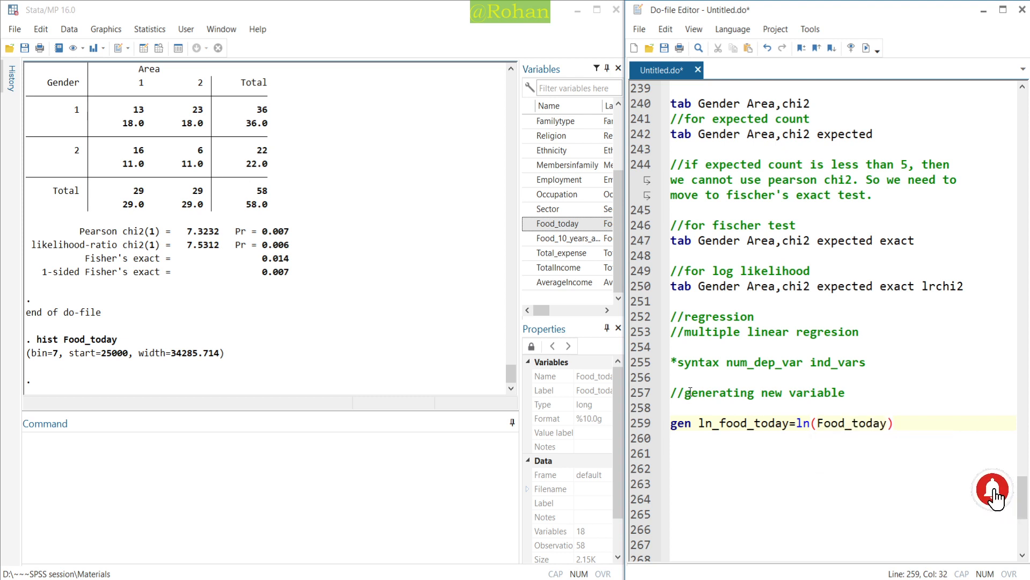
Step: Insert a comment line directly above the gen command reading *syntax gen new_var_name = ln(old_var_name
key("Up")
key("Return")
type("*syn")
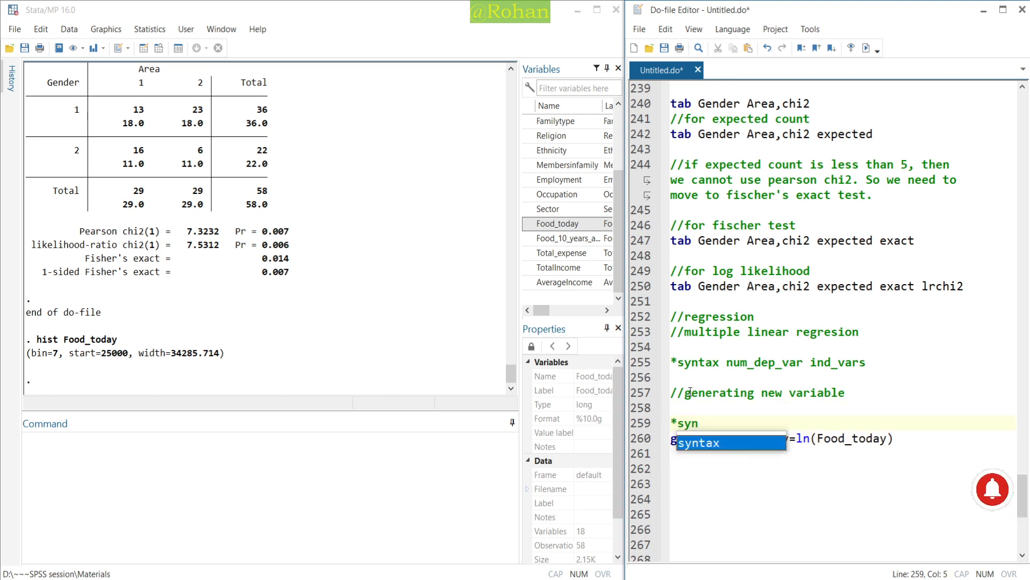
key("Return")
type("gen ")
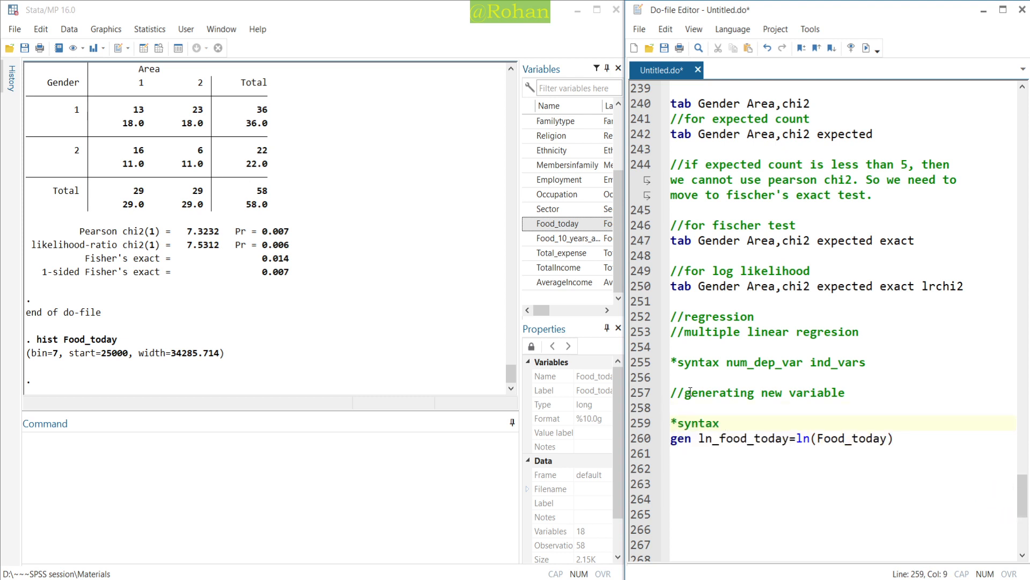
type("n")
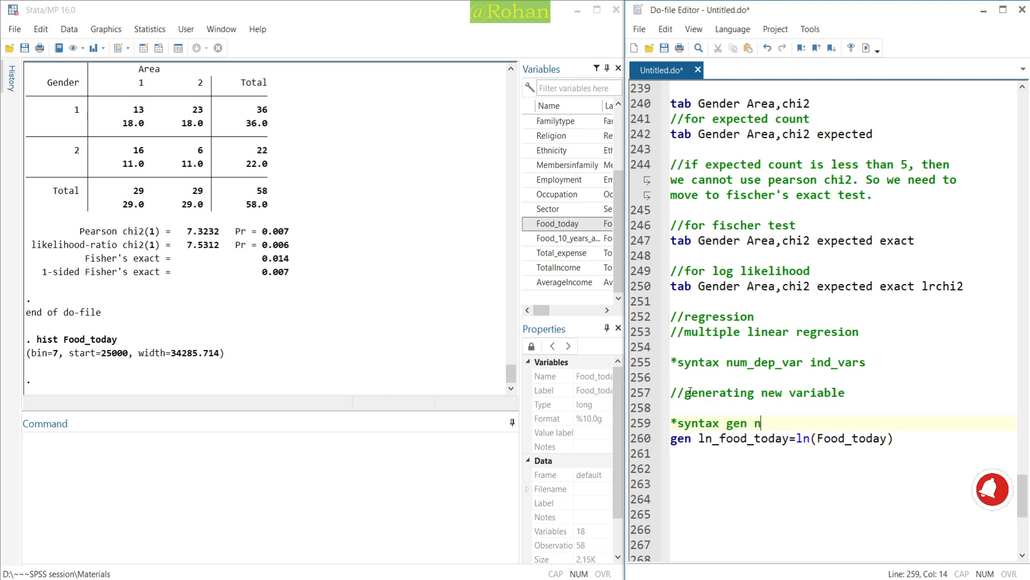
type("ew_var")
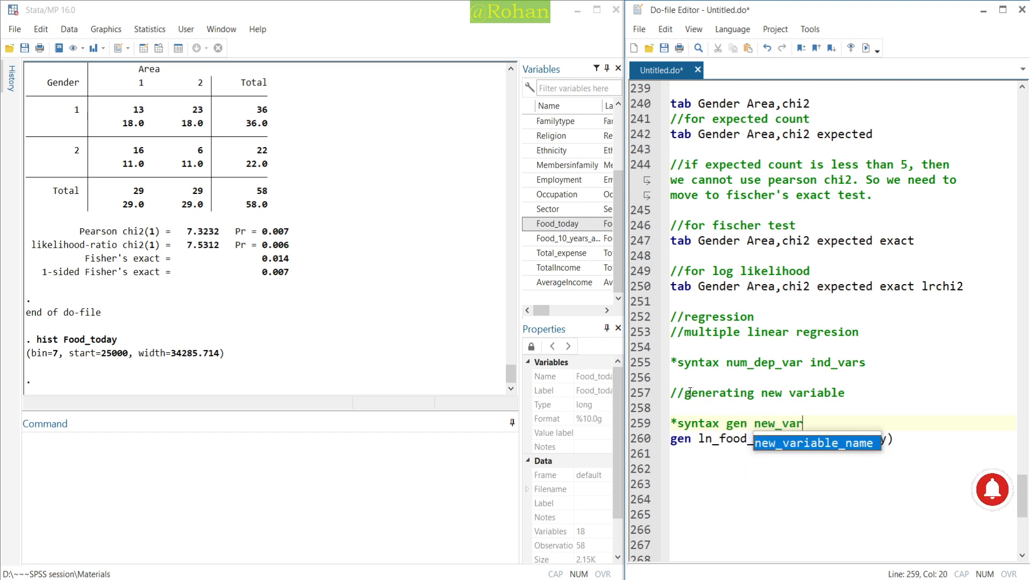
type("_name = ")
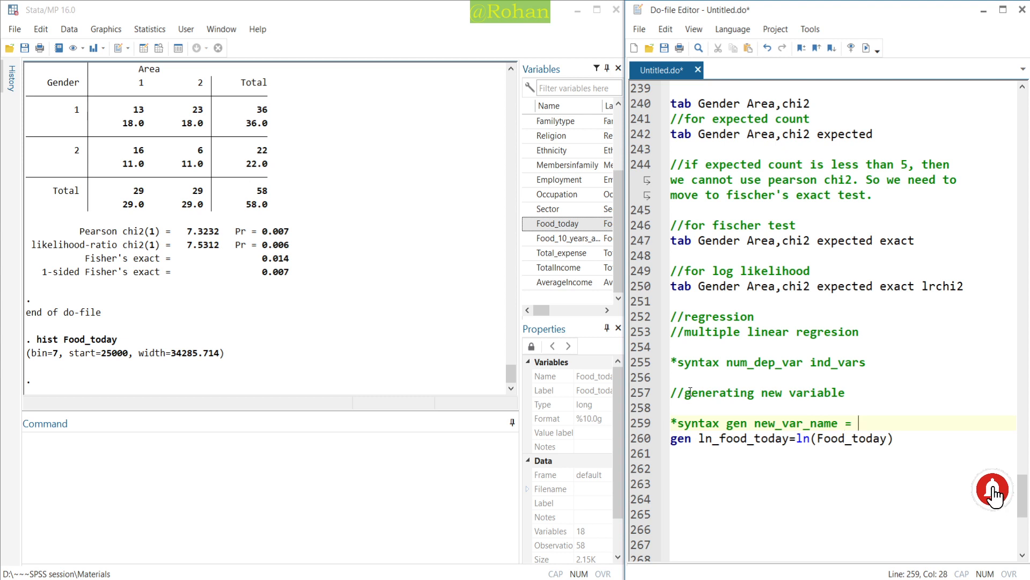
type("ln(")
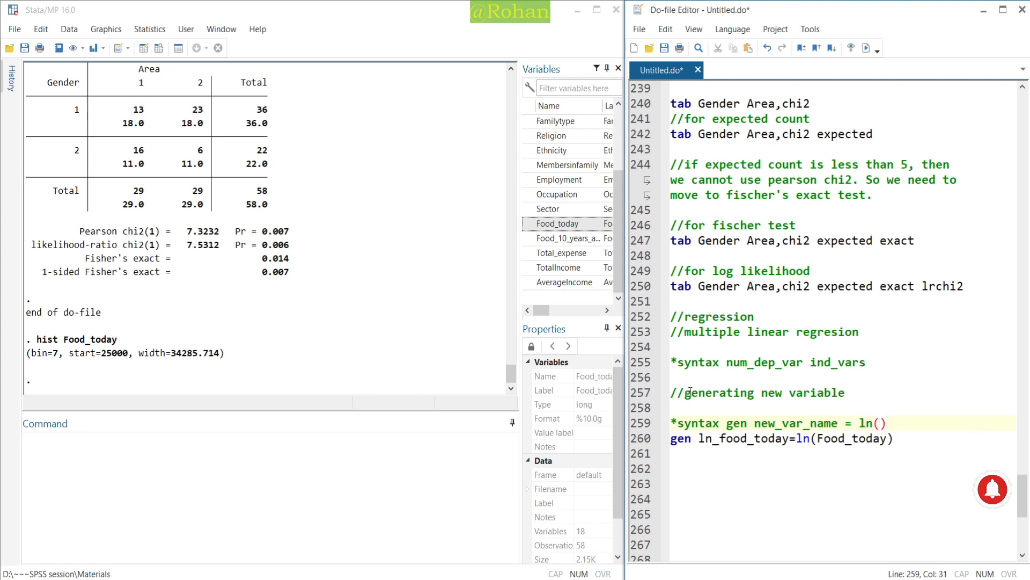
type("old)v")
key("BackSpace")
key("BackSpace")
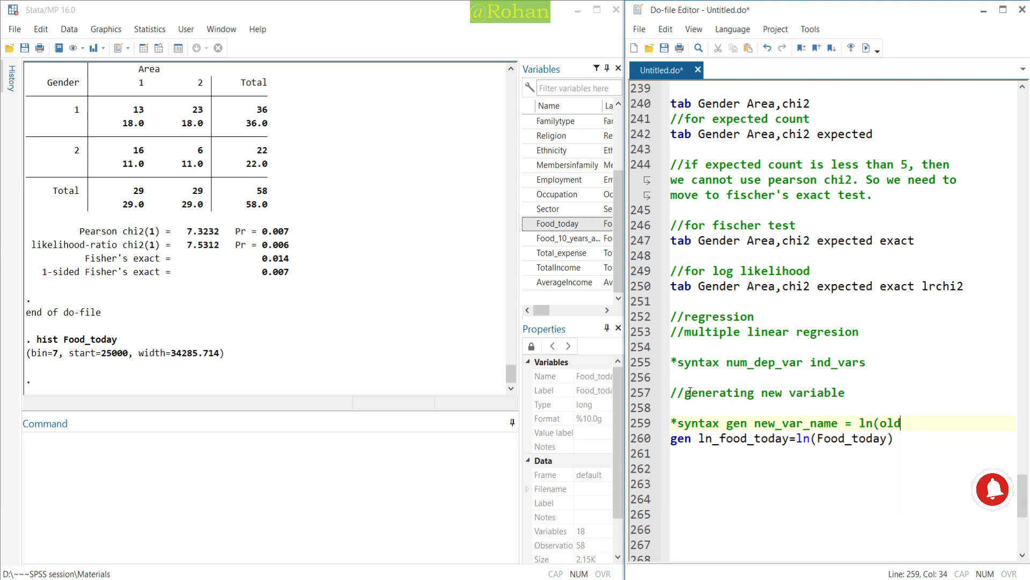
type("_var_nam")
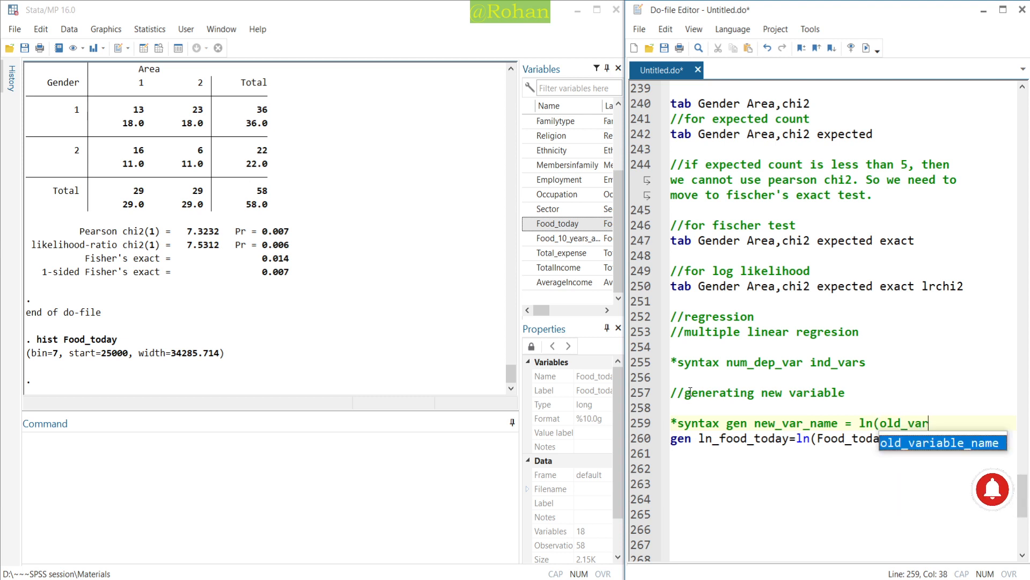
type("e")
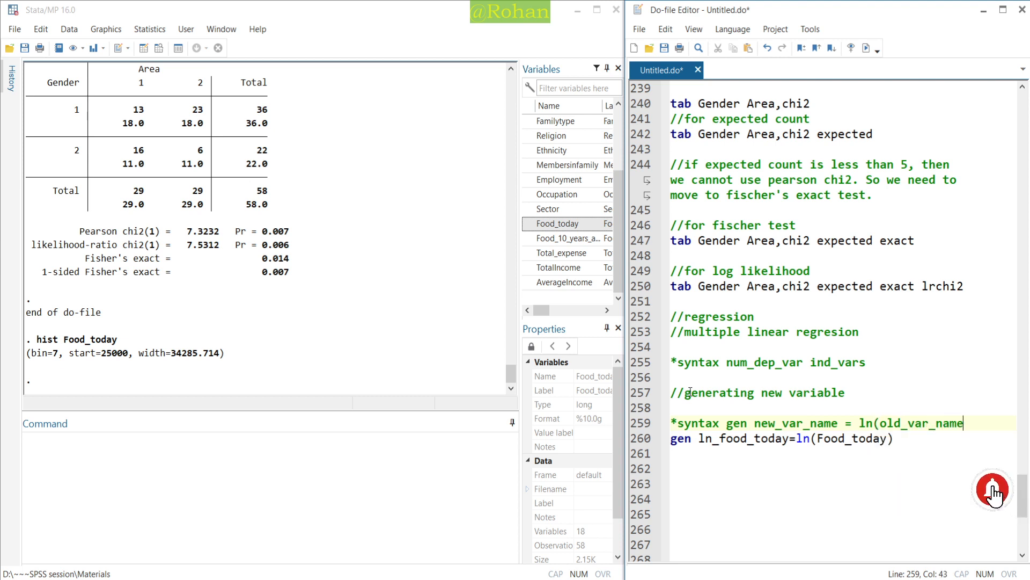
Step: Close the parenthesis of the syntax comment and append the note //in case of log transformation
type(") //")
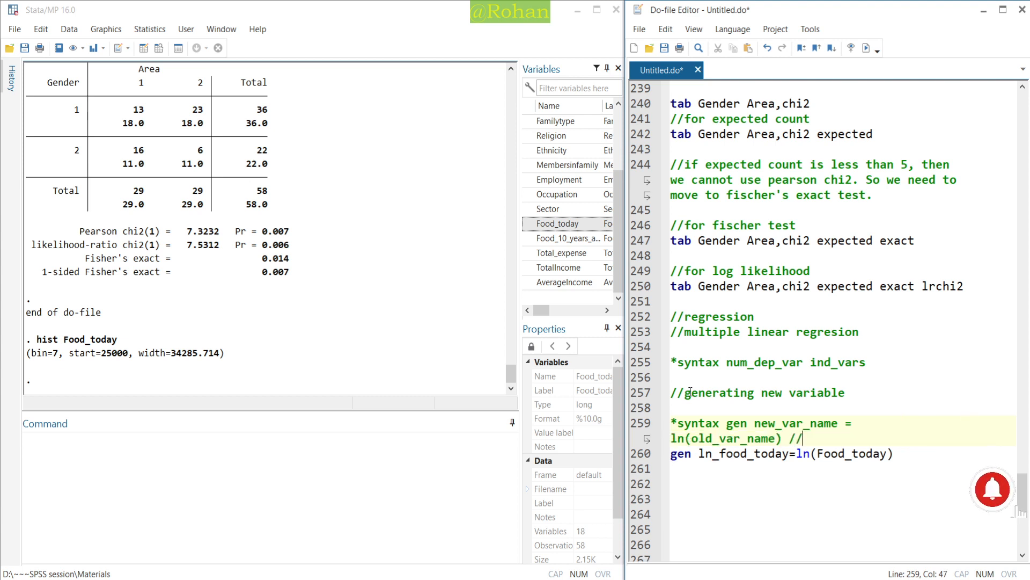
type("in ca")
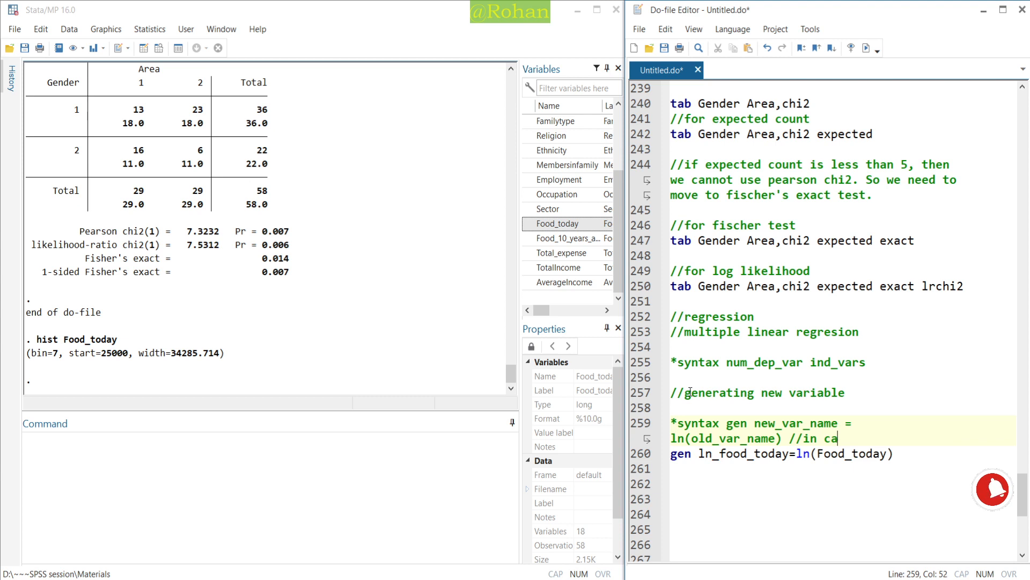
type("se of lo")
key("BackSpace")
key("BackSpace")
type("of l")
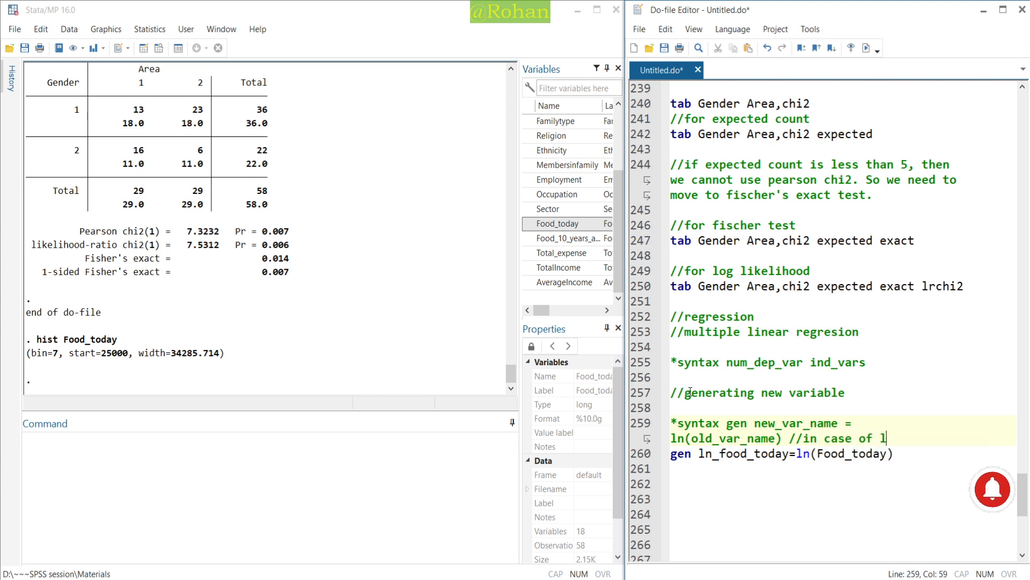
type("og transformation")
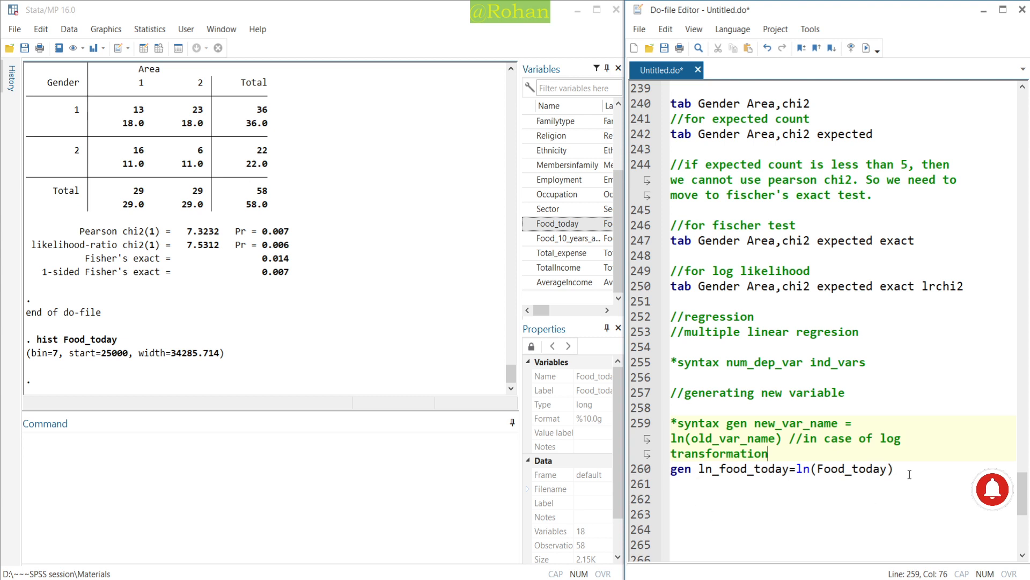
Step: Run only lines 257 to 260 of the do-file to generate the log-transformed variable ln_food_today
left_click_drag(910, 475, 671, 392)
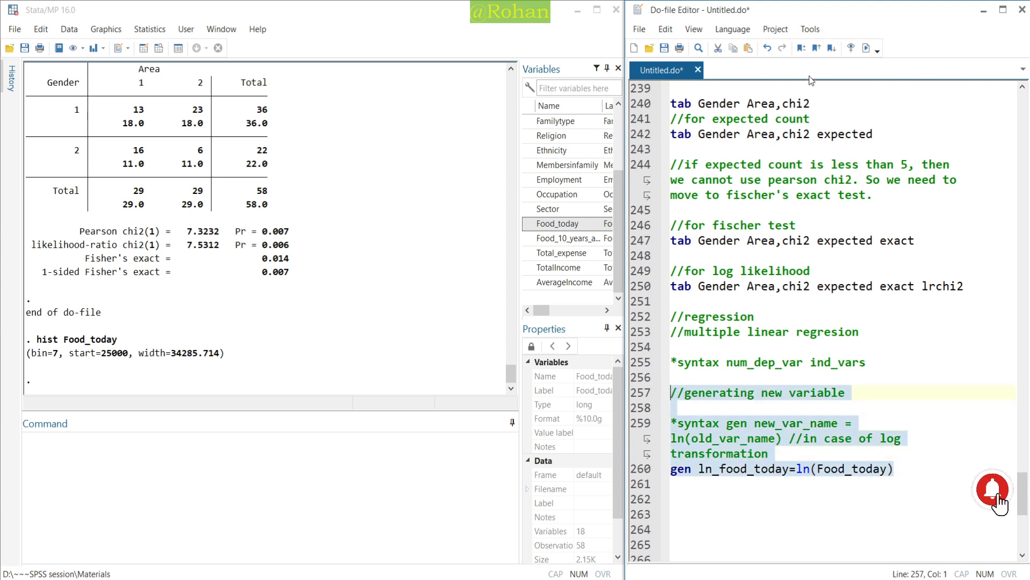
left_click(866, 48)
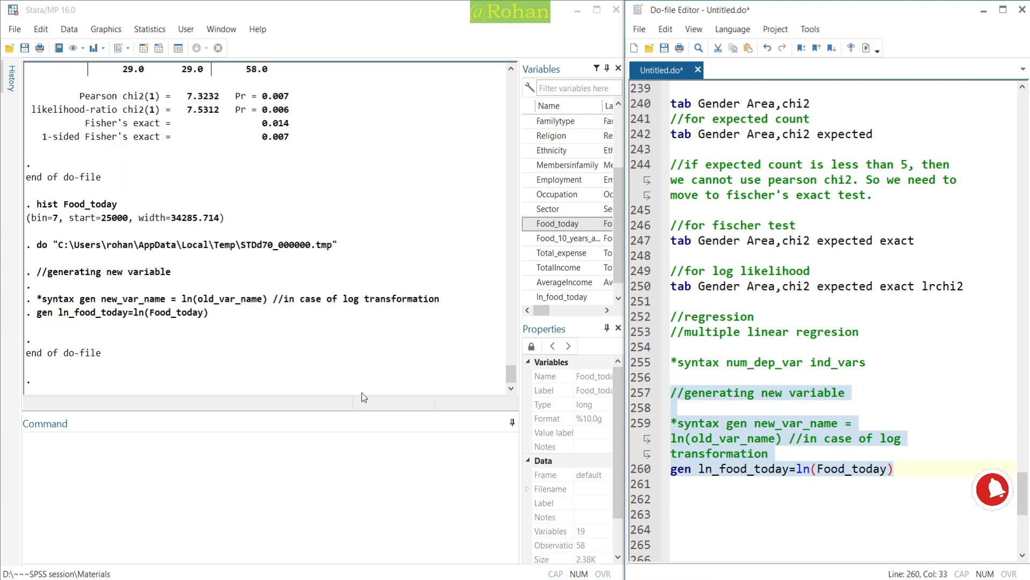
left_click(777, 454)
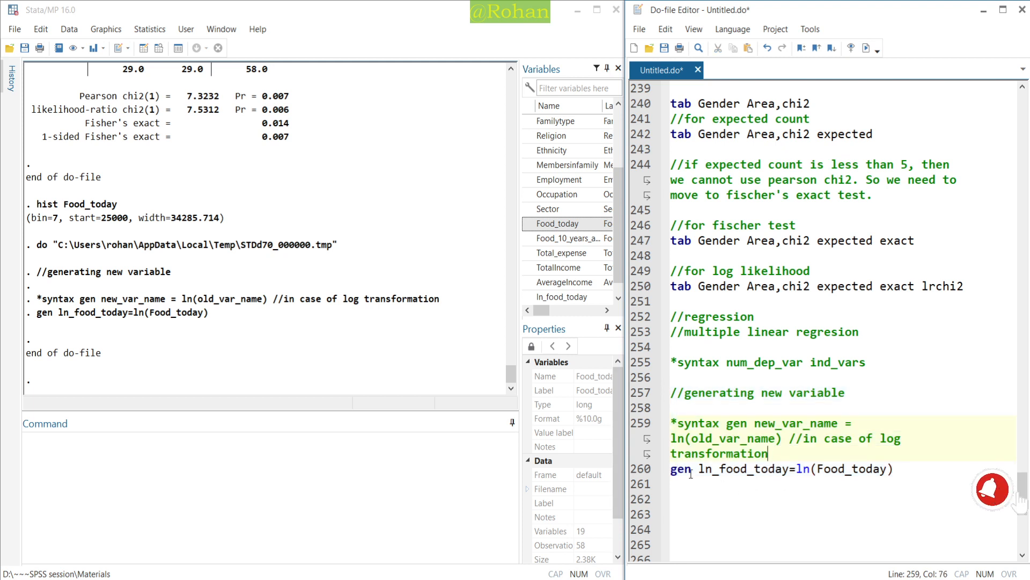
left_click(673, 470)
left_click_drag(783, 438, 673, 439)
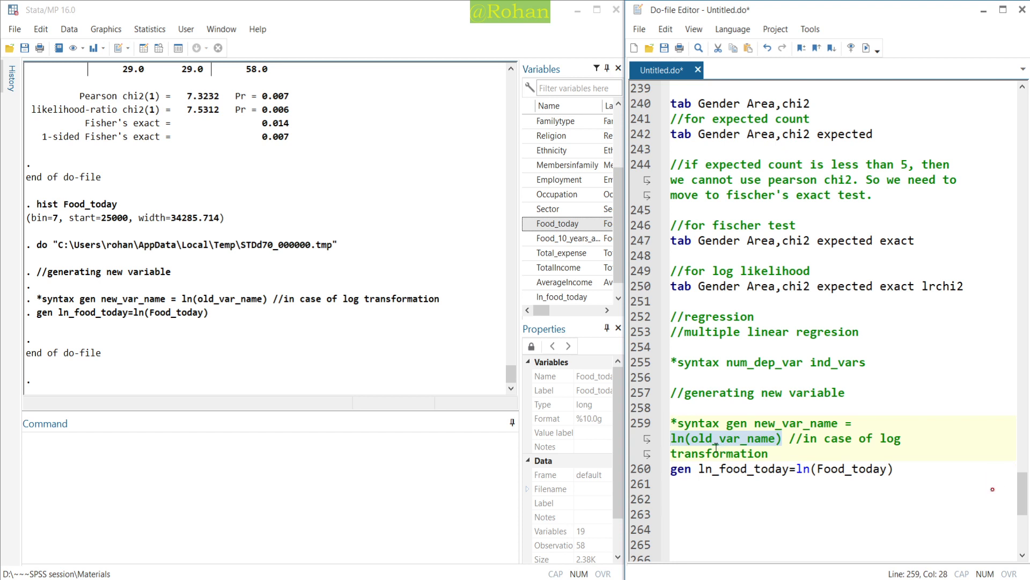
left_click(787, 441)
Step: Add two new lines after the gen ln_food_today command and insert "reg" before num_dep_var in the regression syntax comment
left_click(900, 471)
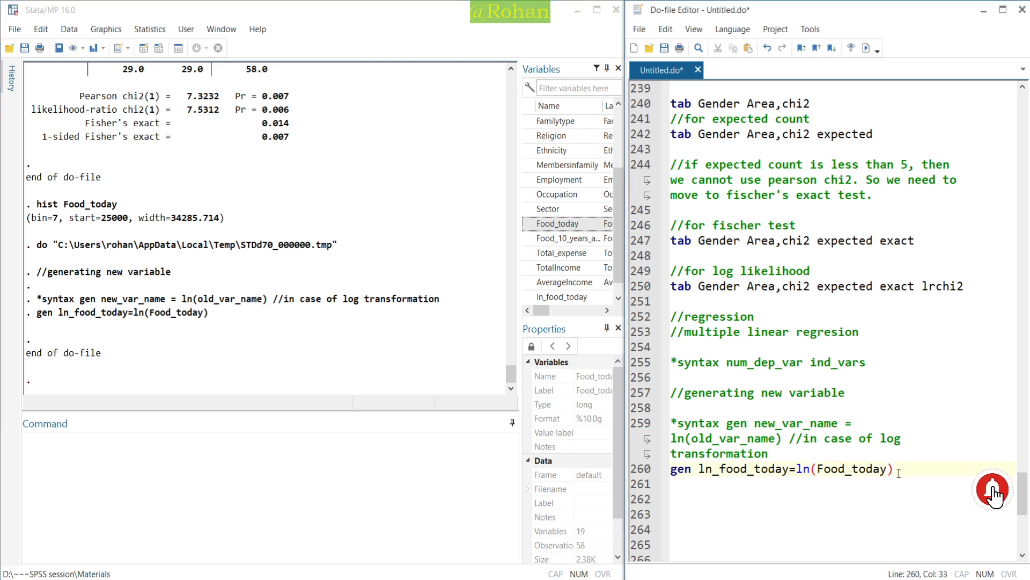
key("Return")
key("Return")
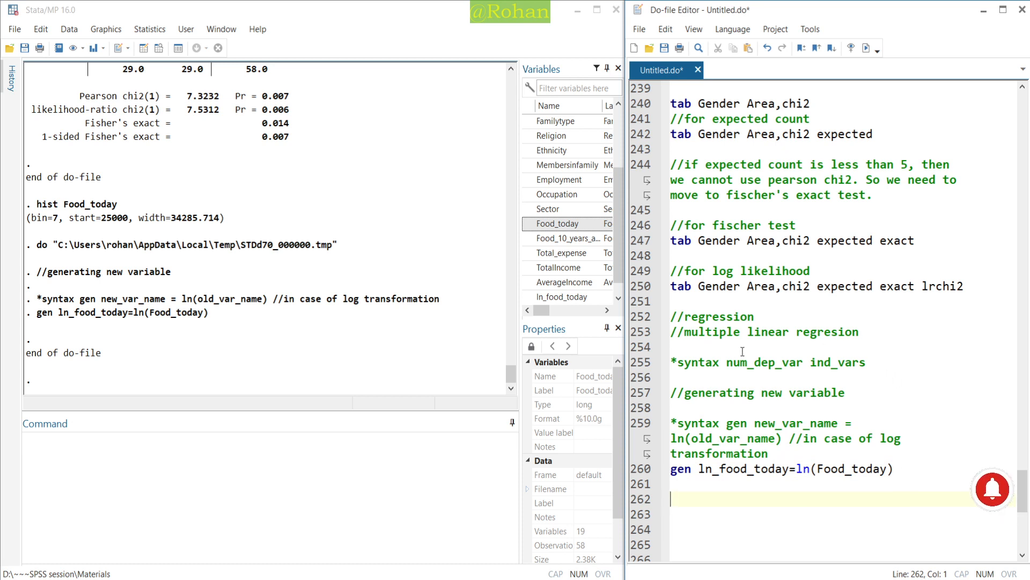
left_click(728, 362)
type("reg")
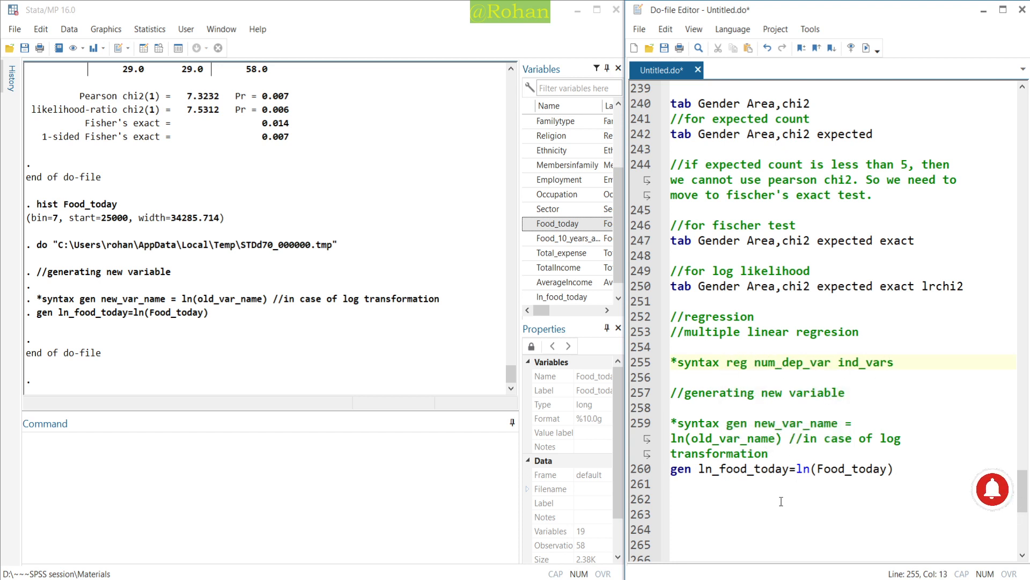
Step: Below the gen command, add the comment "//regression begins" and start the command "reg ln_food_today" two lines under it
left_click(755, 498)
type("//reg")
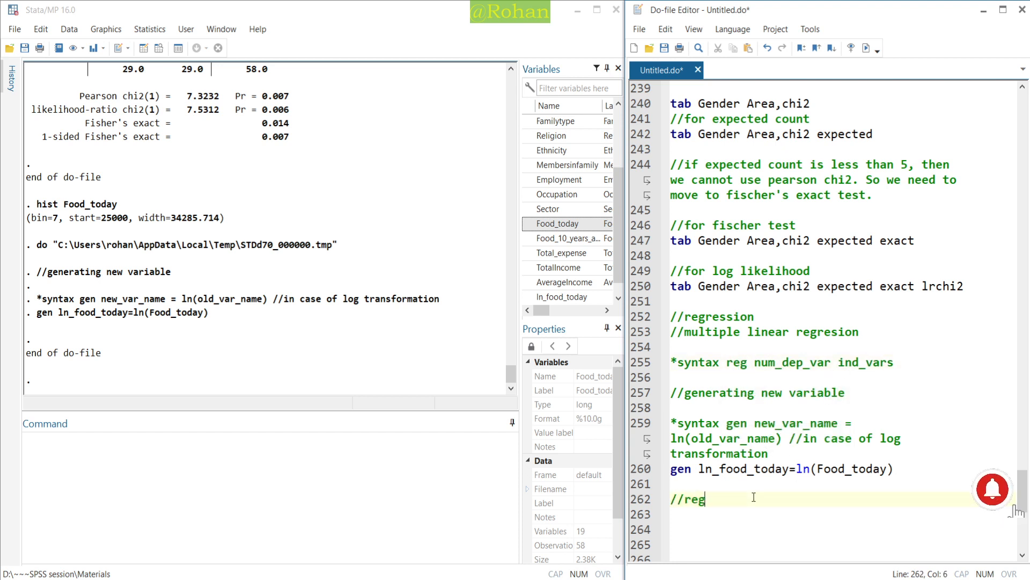
type("ression beings")
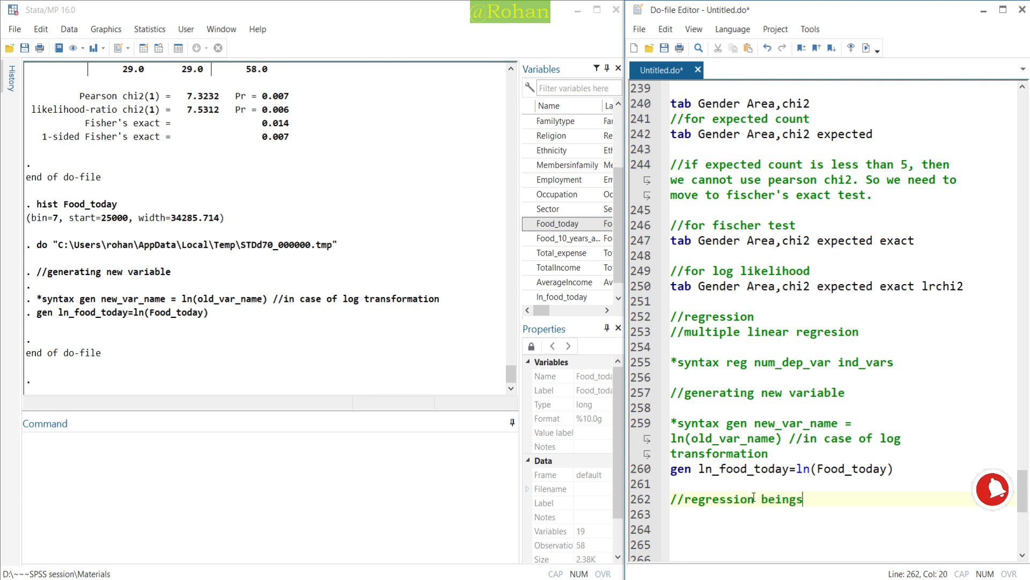
key("BackSpace")
key("BackSpace")
key("BackSpace")
type("gins")
key("Return")
key("Return")
type("reg ln_")
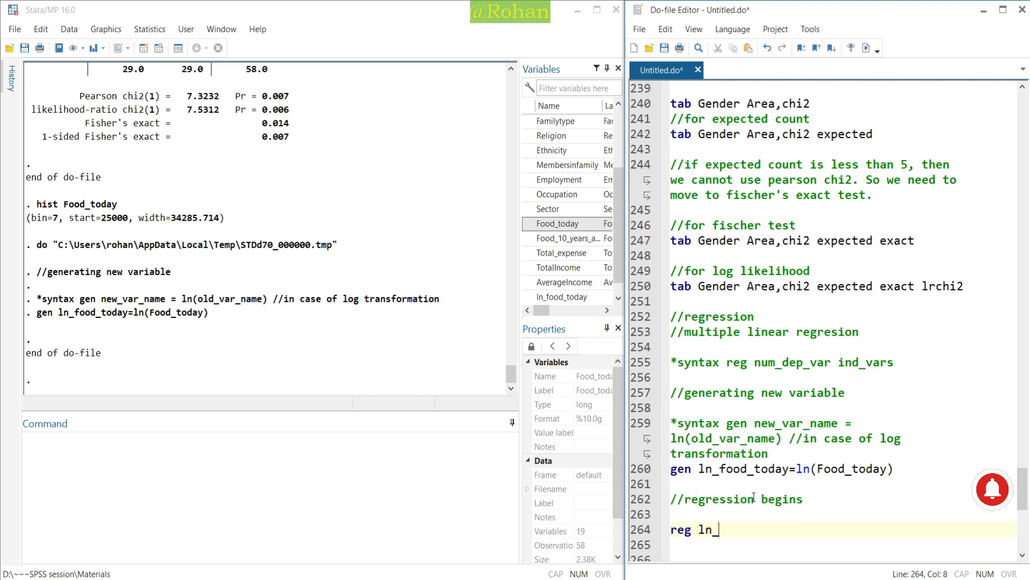
type(")food_today")
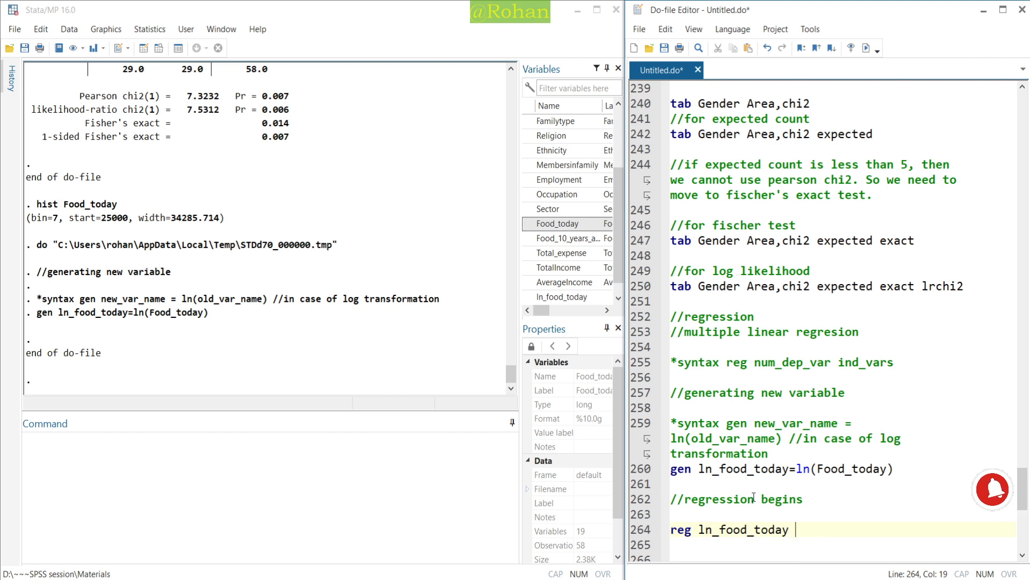
Step: Send the variables Area, Gender, Age and AverageIncome from the variable list to the command line
scroll(586, 151, "up", 2)
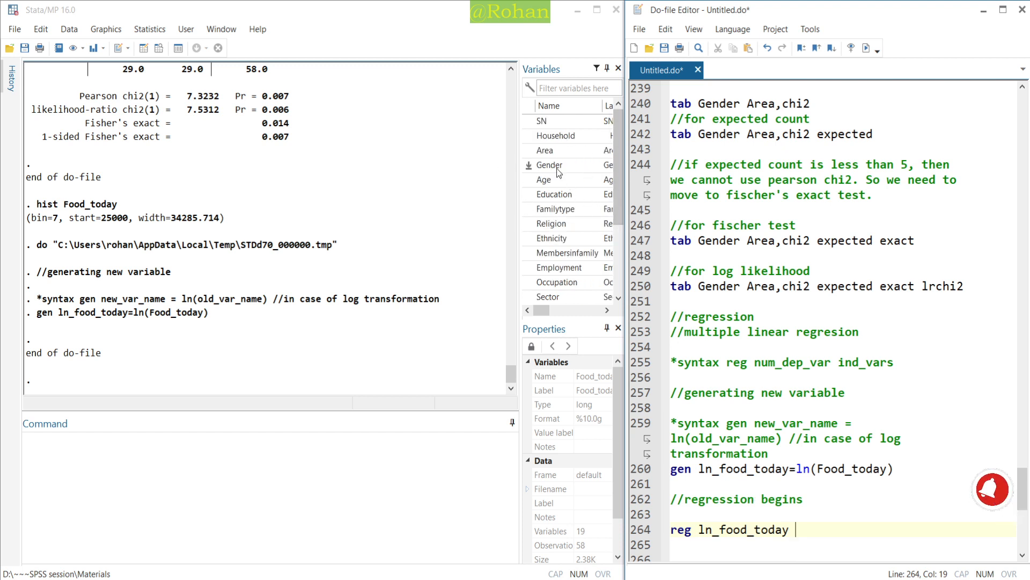
left_click(529, 151)
left_click(529, 165)
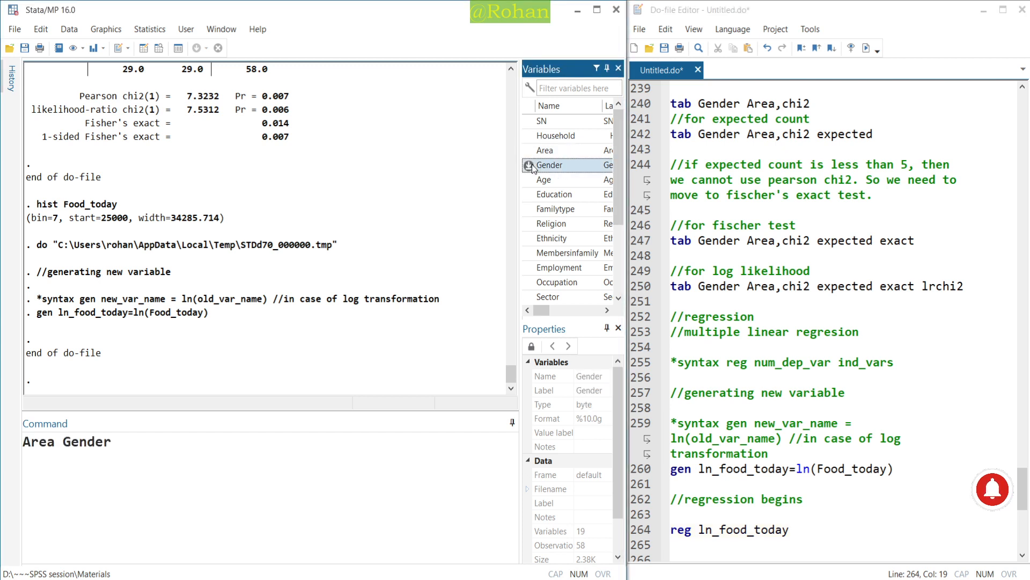
left_click(529, 181)
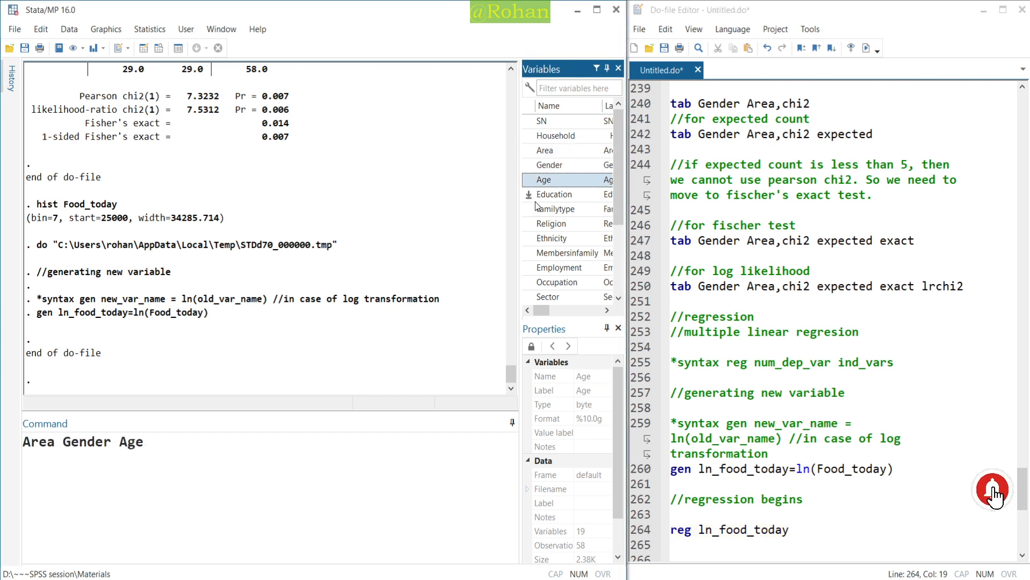
scroll(540, 228, "down", 2)
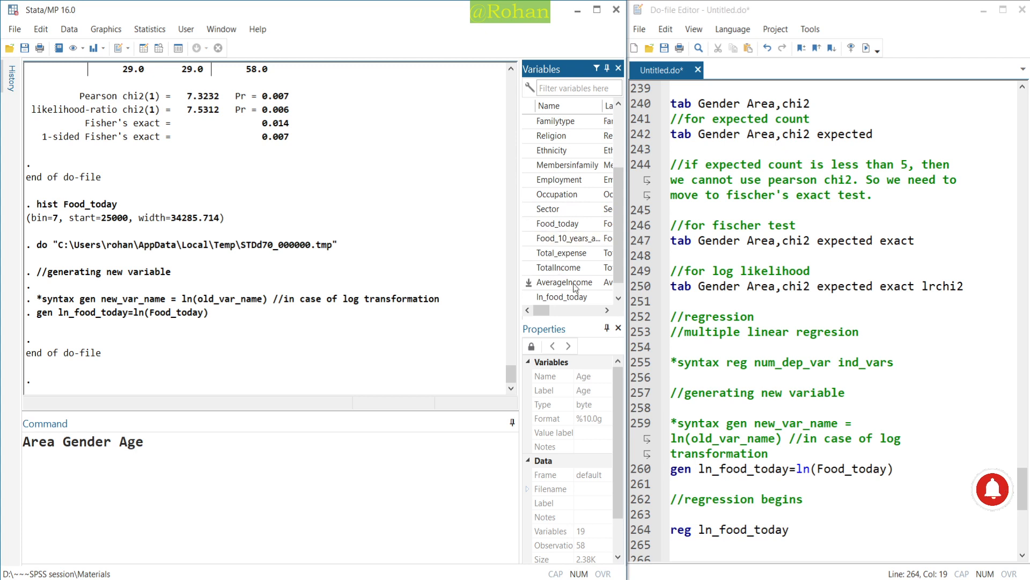
scroll(578, 281, "down", 1)
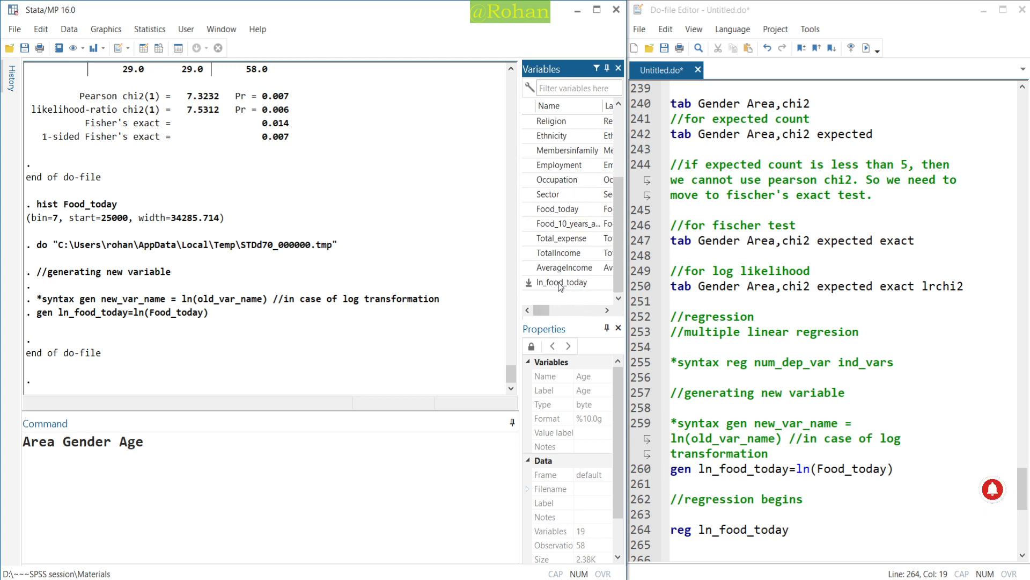
left_click(529, 268)
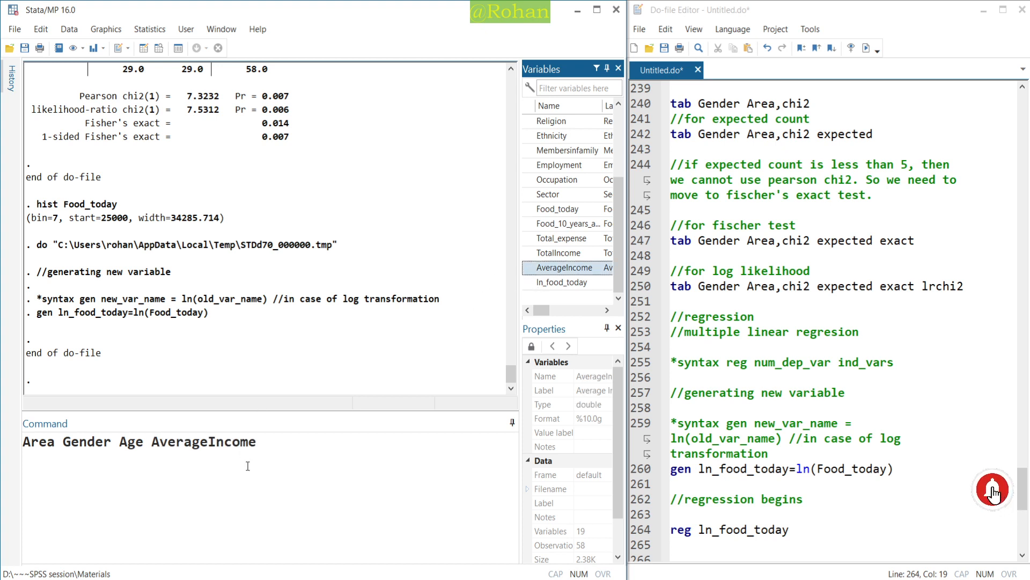
Step: Move the variable names from the command line to the do-file, after ln_food_today in the reg command
left_click_drag(266, 447, 30, 417)
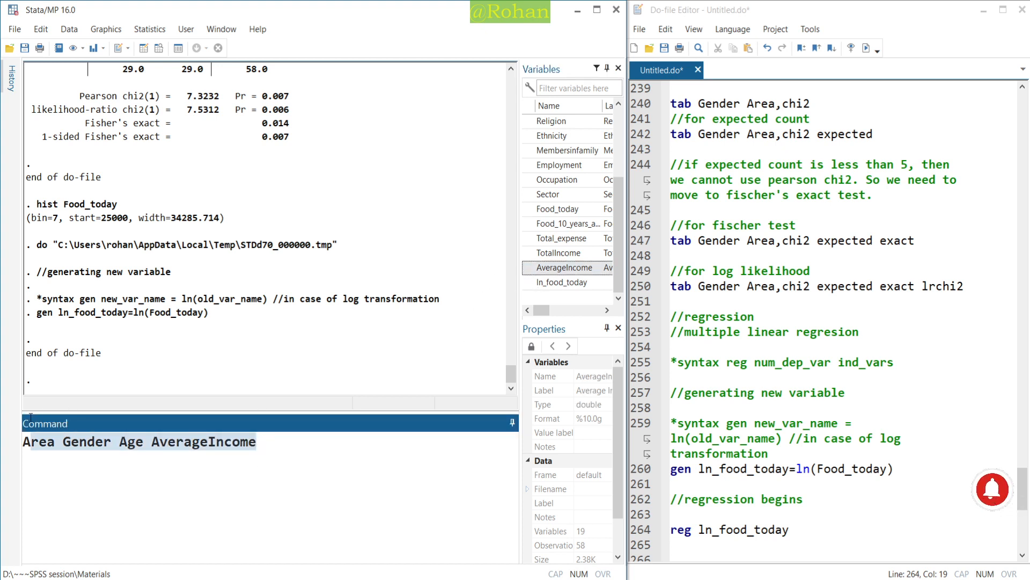
key("ctrl+x")
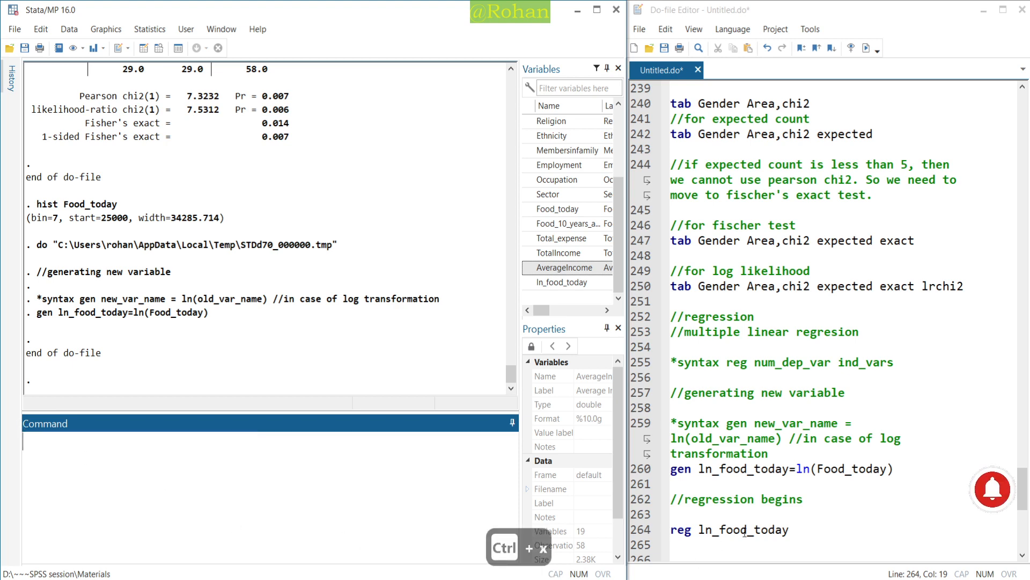
left_click(836, 536)
key("BackSpace")
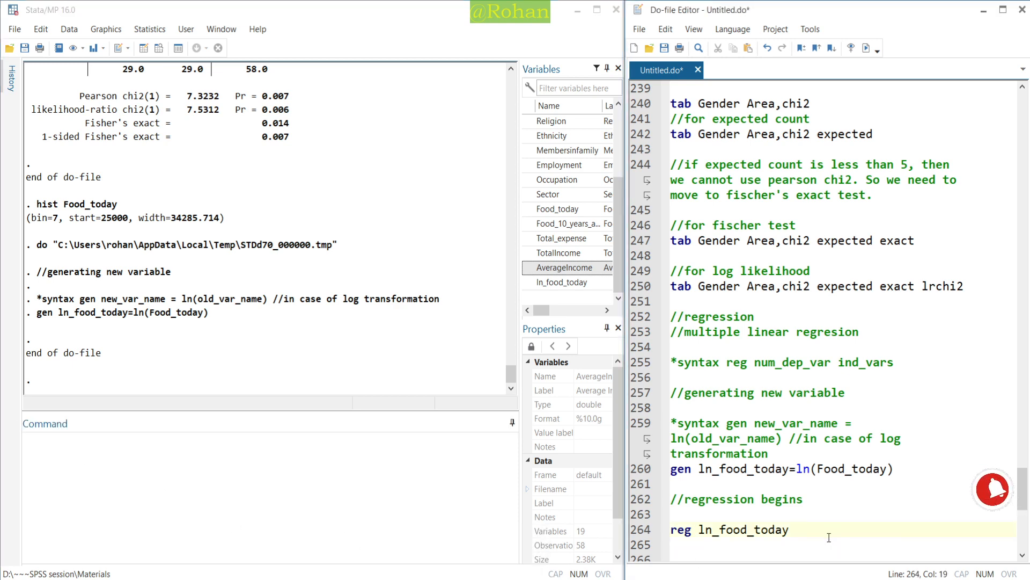
key("ctrl+v")
Step: Mark Area and Gender as categorical in the reg command by prefixing each with "i."
scroll(821, 515, "down", 1)
left_click(797, 482)
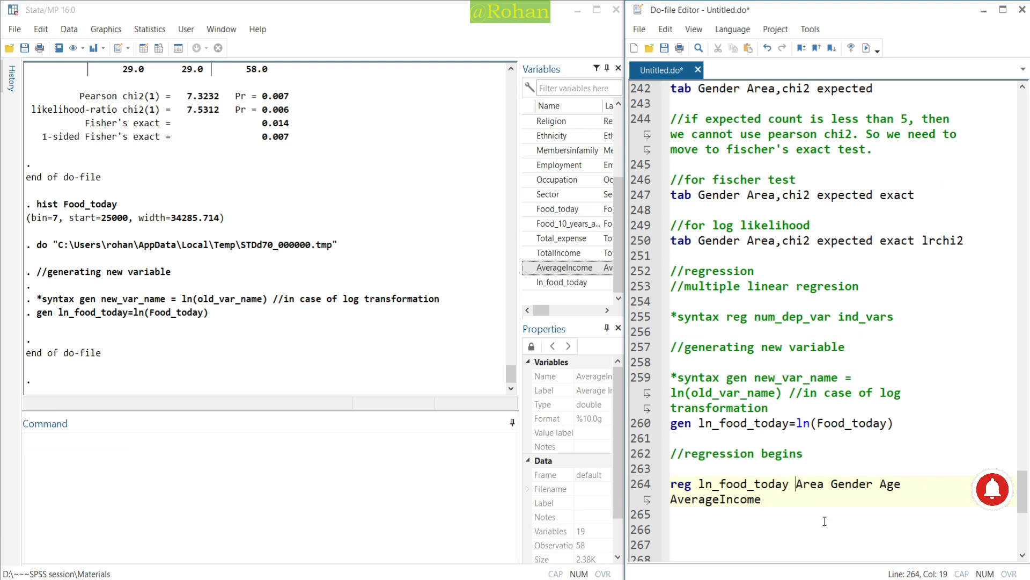
type("i.")
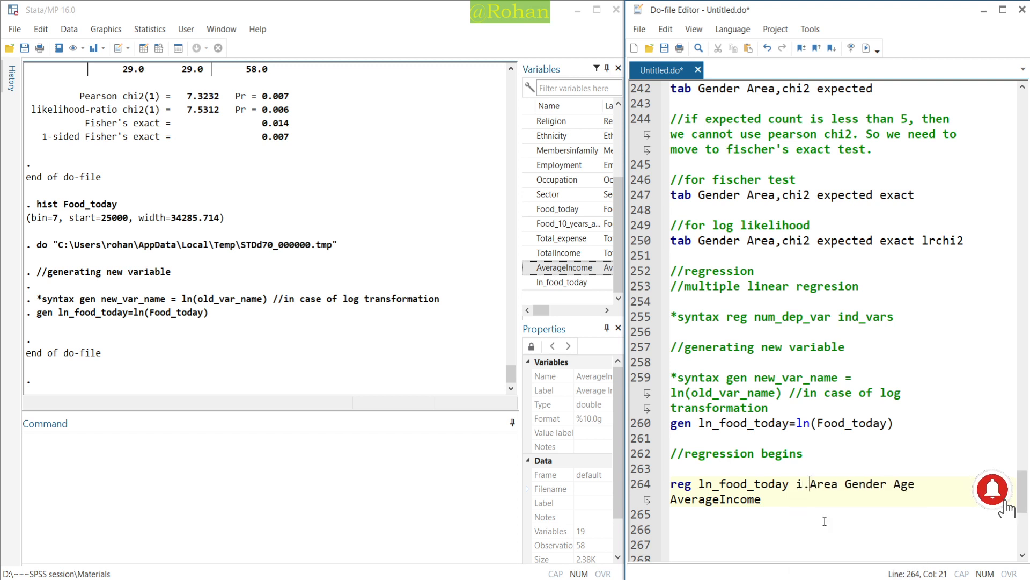
type("i.")
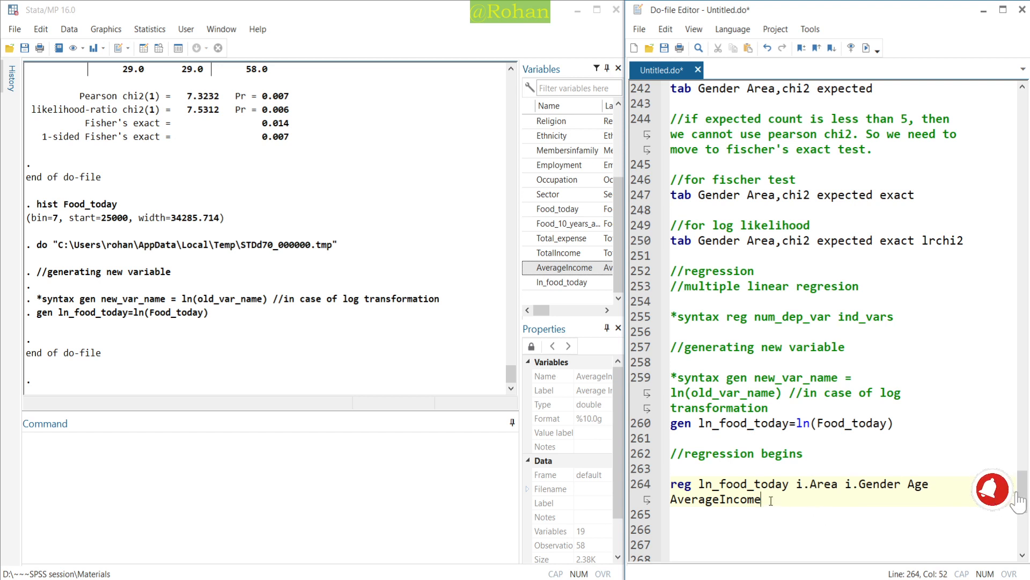
Step: Add the line "gen ln_avg_income=ln(AverageIncome)" above the "//regression begins" comment and execute only that line
left_click(733, 440)
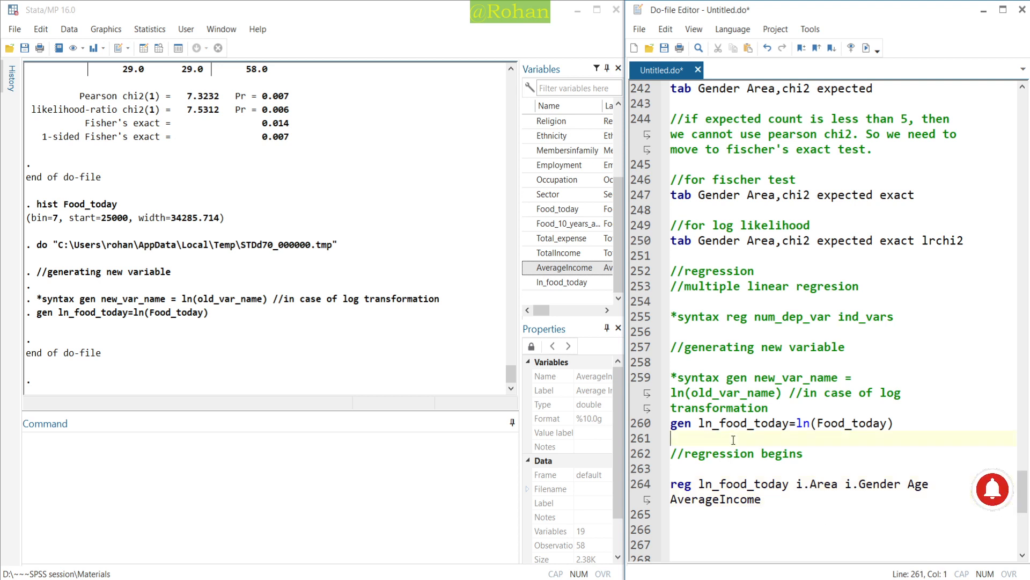
key("Return")
type("gen ln)")
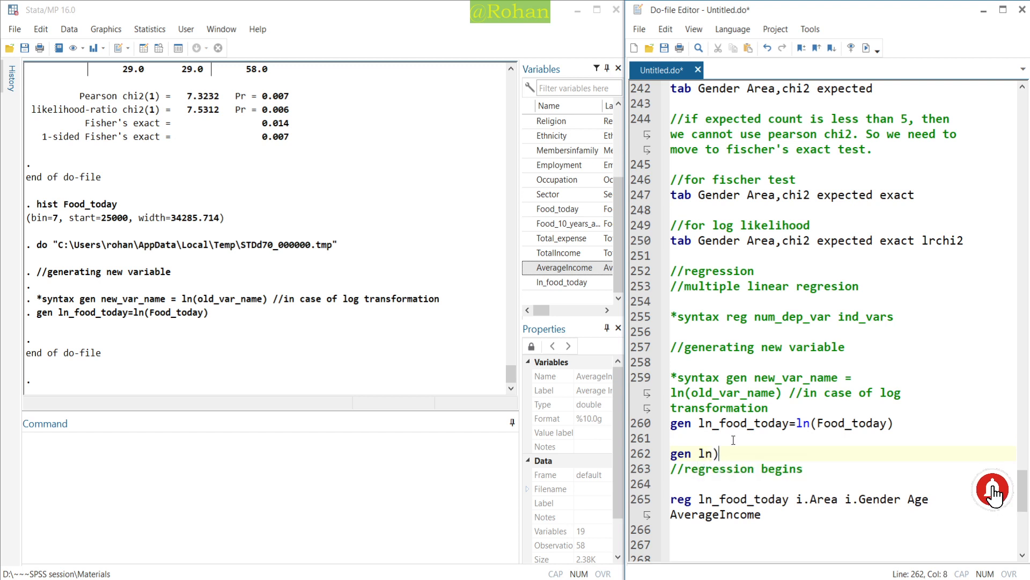
key("BackSpace")
type("_avg")
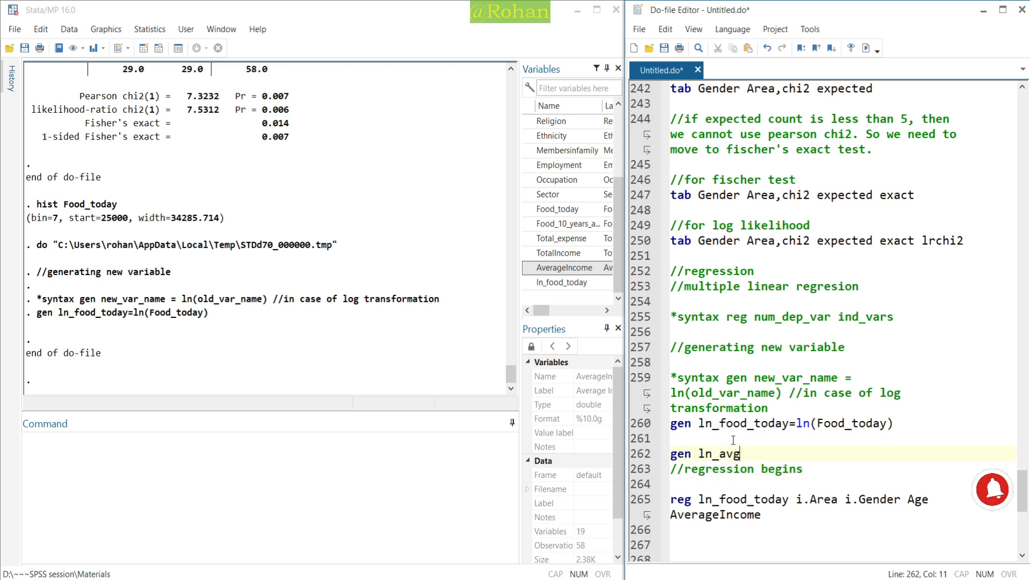
type("_income")
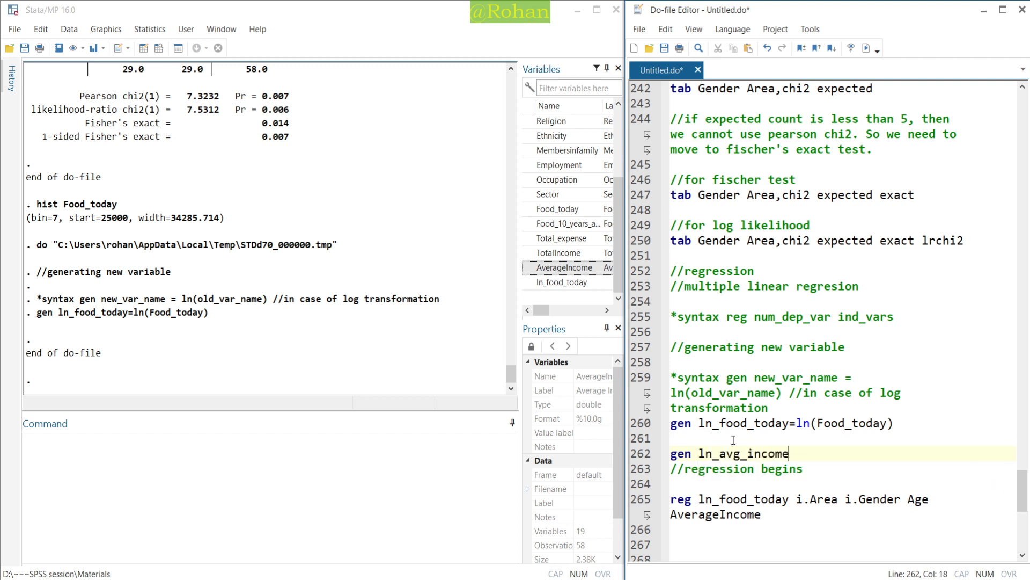
type("=ln(Aver")
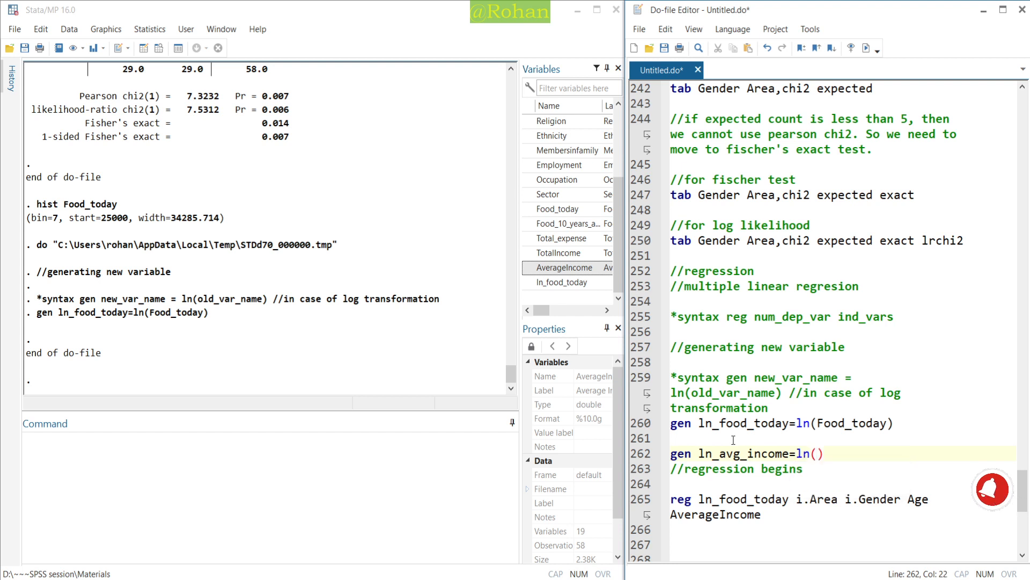
key("Return")
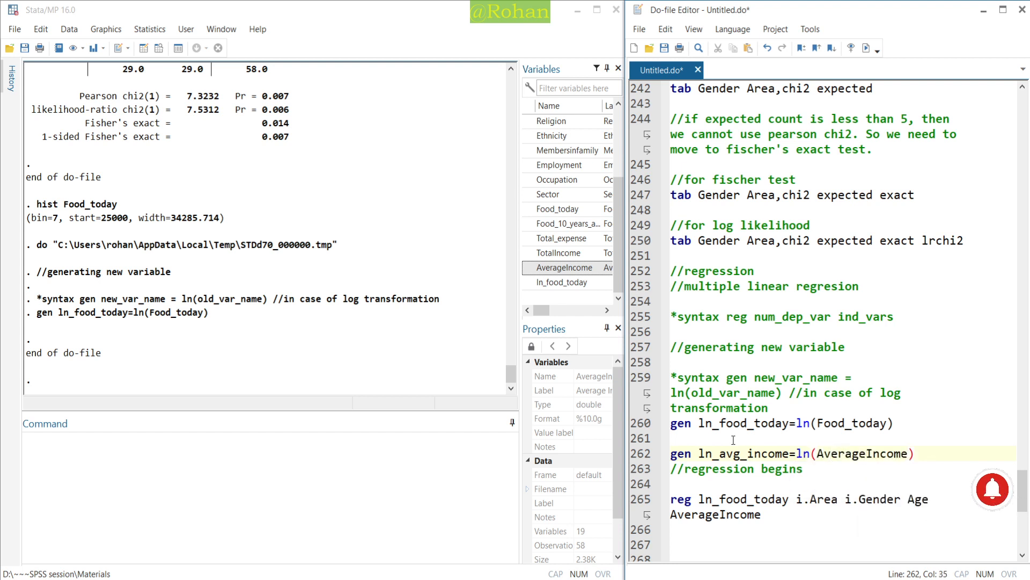
left_click(642, 456)
key("ctrl+d")
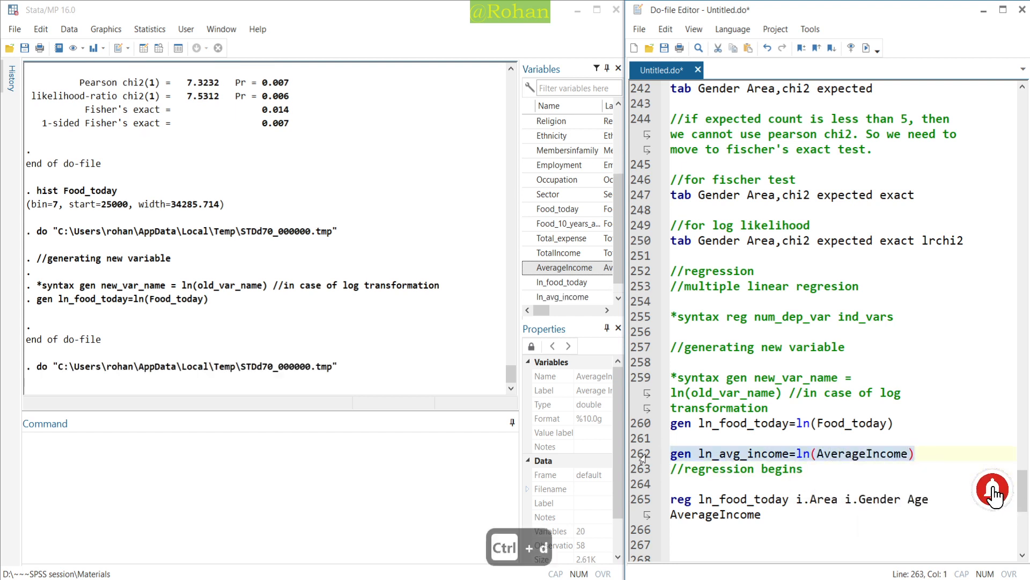
Step: Replace AverageIncome with ln_avg_income in the reg command
left_click(795, 524)
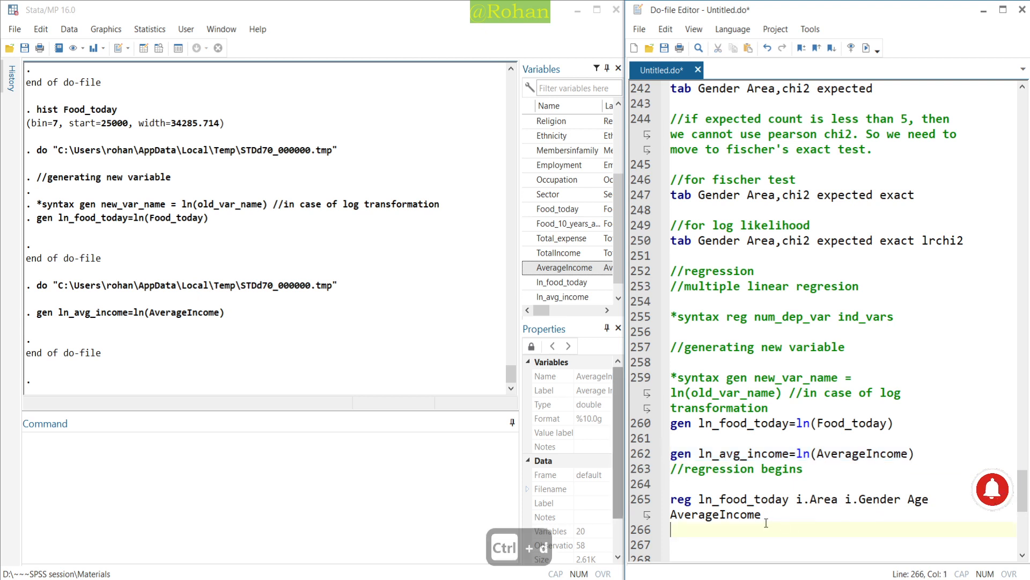
left_click_drag(764, 518, 672, 516)
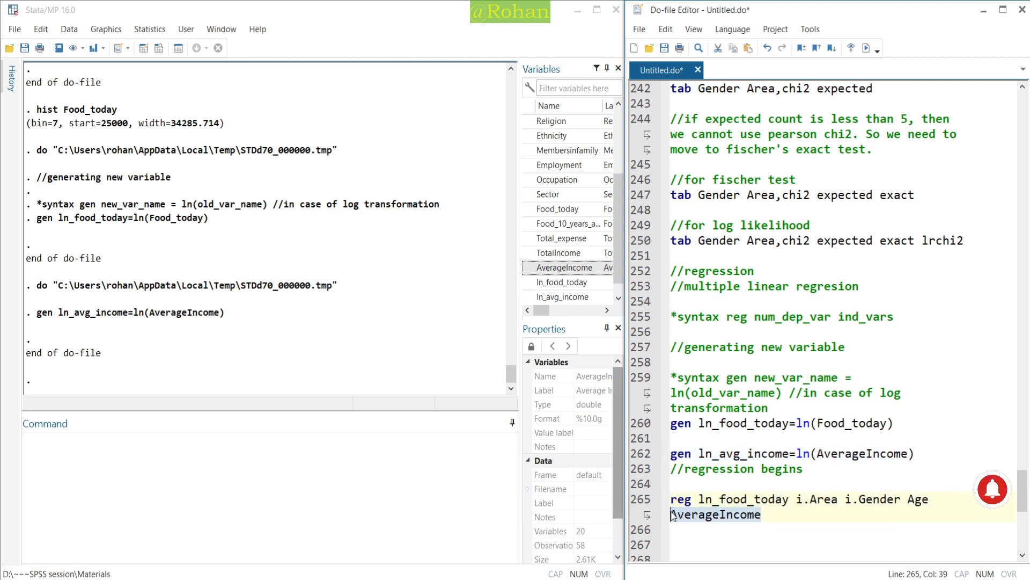
type("ln_")
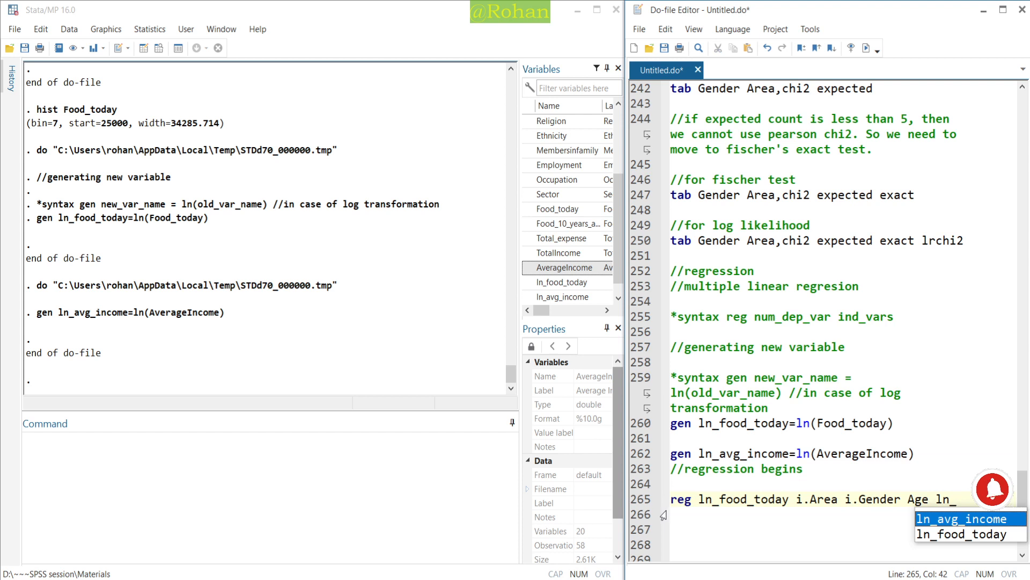
double_click(948, 518)
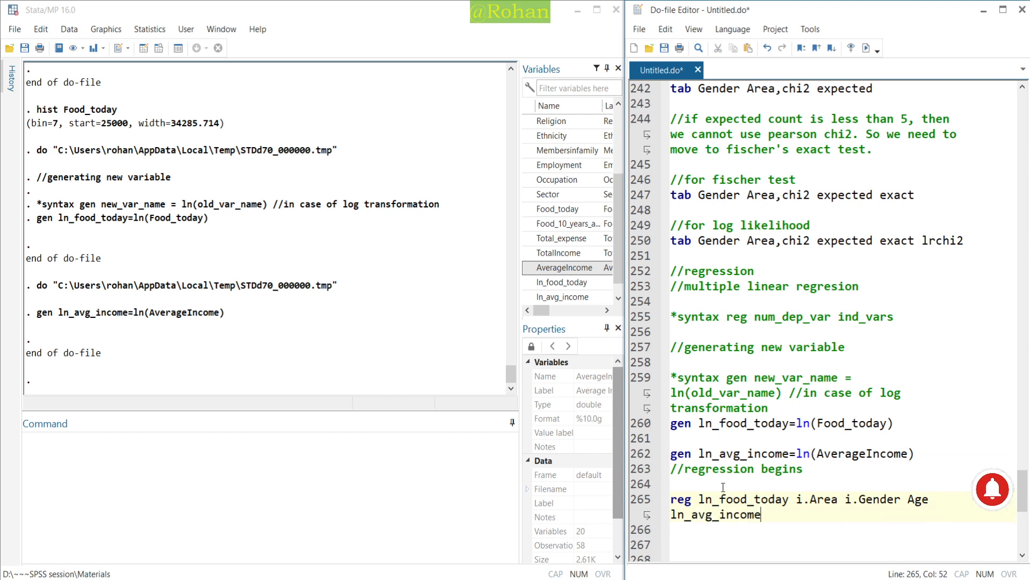
Step: Execute only the reg command for ln_food_today and switch to the main Stata window with its results
left_click_drag(761, 516, 671, 500)
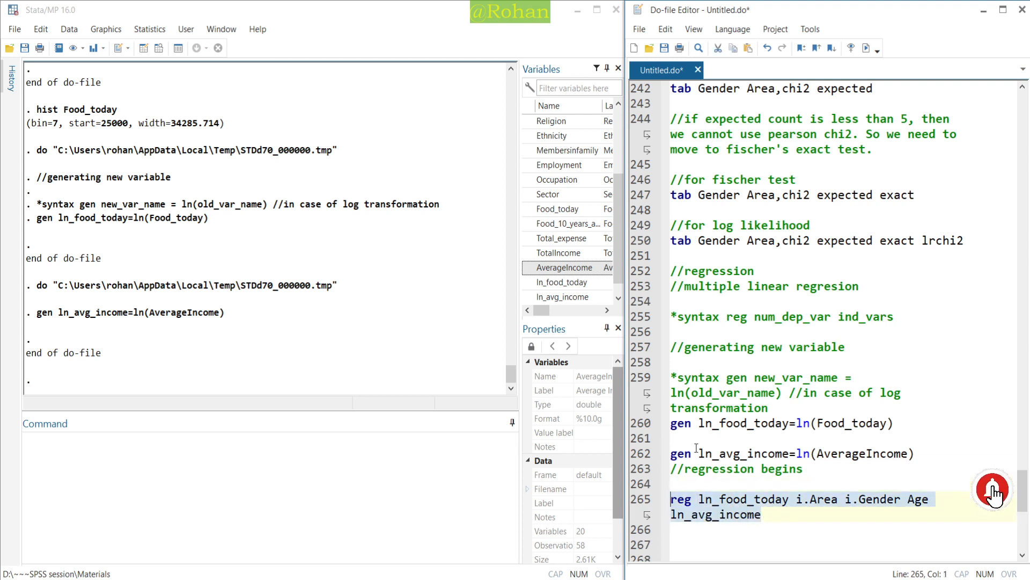
left_click(866, 48)
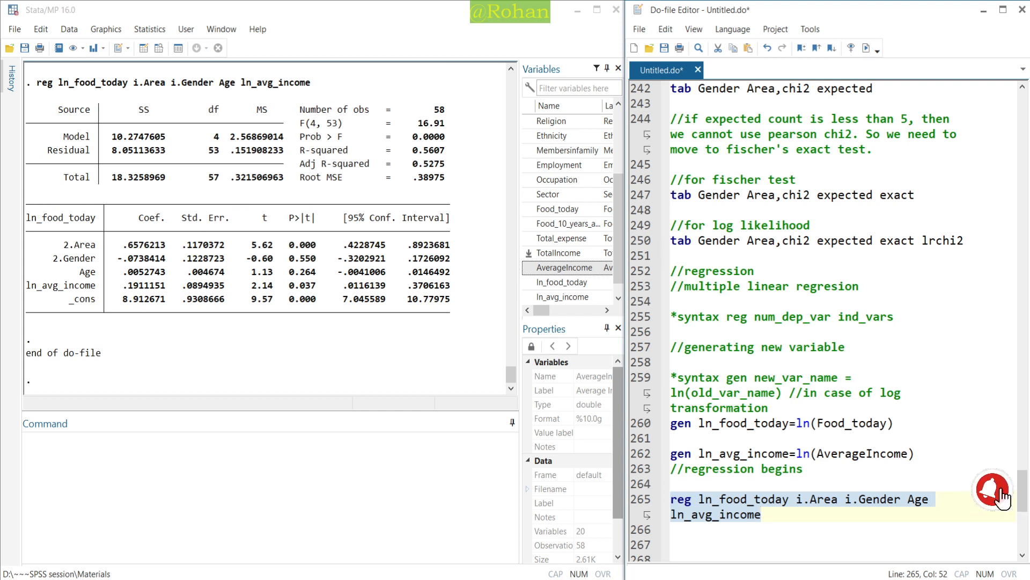
key("alt+Tab")
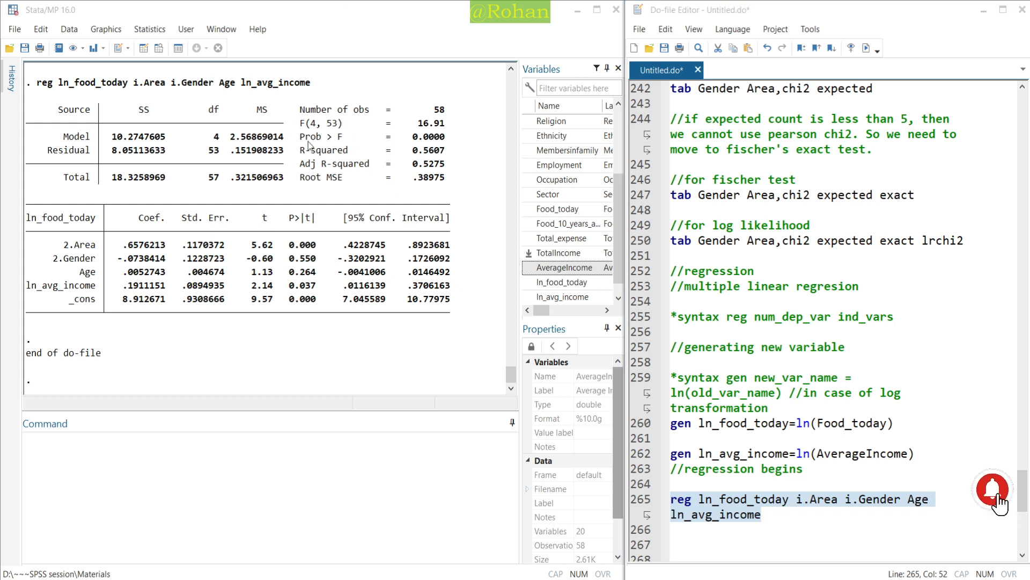
Step: Draw annotation boxes around the R-squared row and the F and Prob > F rows of the regression output
mouse_move(298, 143)
left_mouse_down()
mouse_move(323, 161)
mouse_move(447, 160)
left_mouse_up()
mouse_move(296, 112)
left_mouse_down()
mouse_move(352, 138)
mouse_move(433, 151)
mouse_move(445, 142)
left_mouse_up()
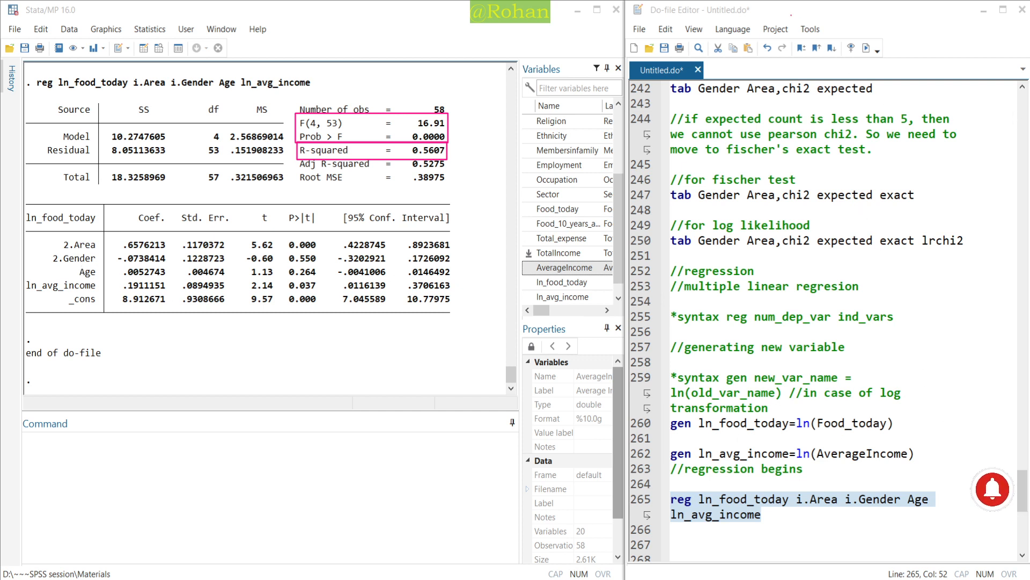
Step: Execute only the do-file block from the "label variable Household" line through the "label var age_group" line, covering the labeling, renaming and recoding commands
scroll(909, 218, "up", 1)
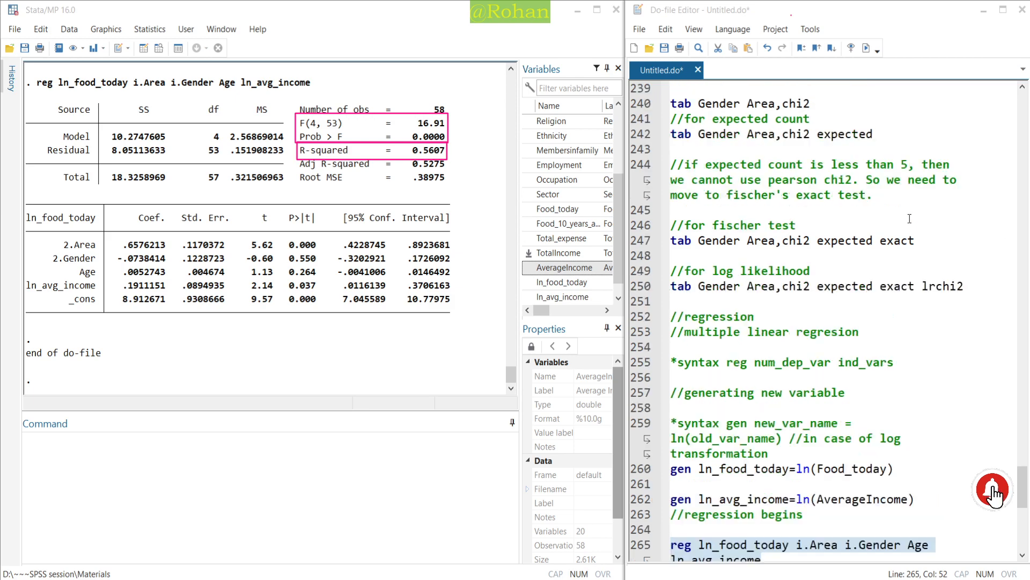
scroll(909, 218, "up", 20)
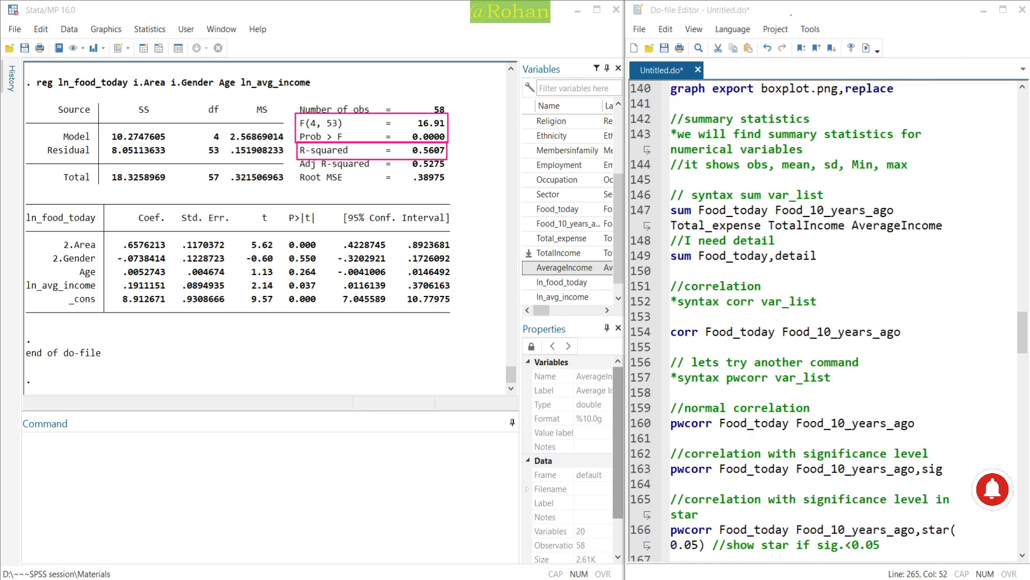
scroll(885, 295, "up", 20)
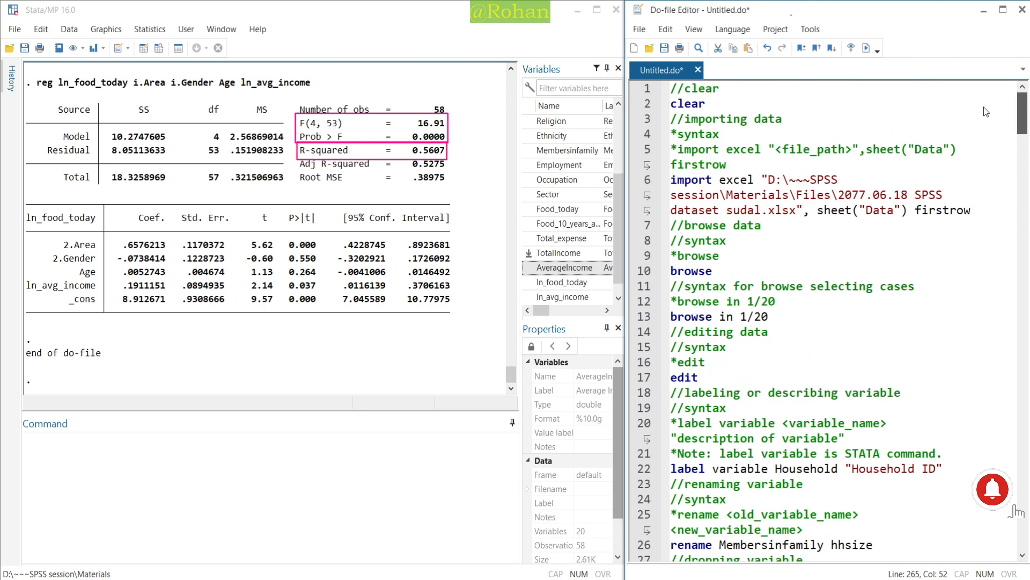
scroll(731, 262, "down", 5)
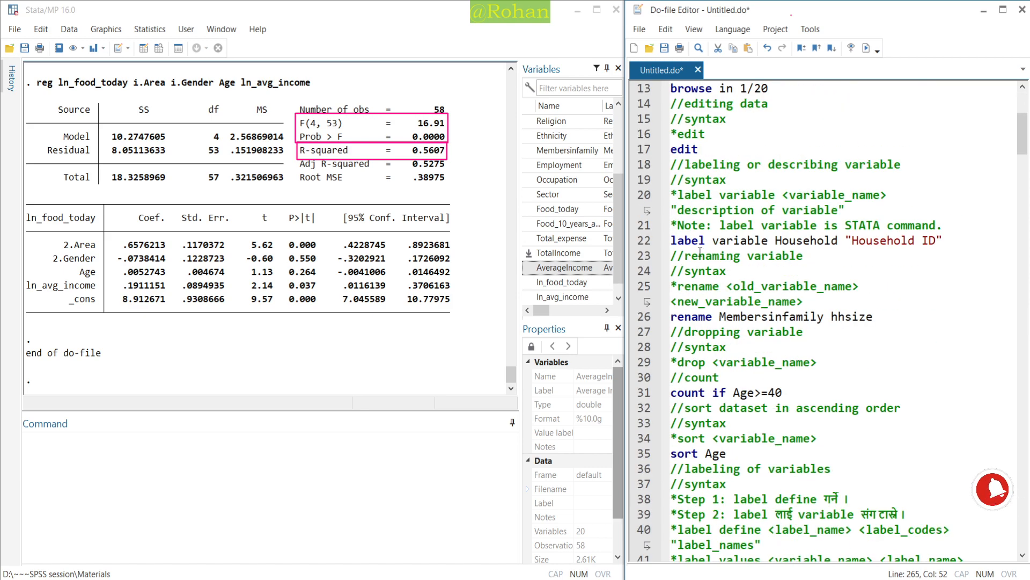
scroll(733, 271, "down", 16)
left_click_drag(671, 240, 939, 258)
scroll(736, 271, "down", 2)
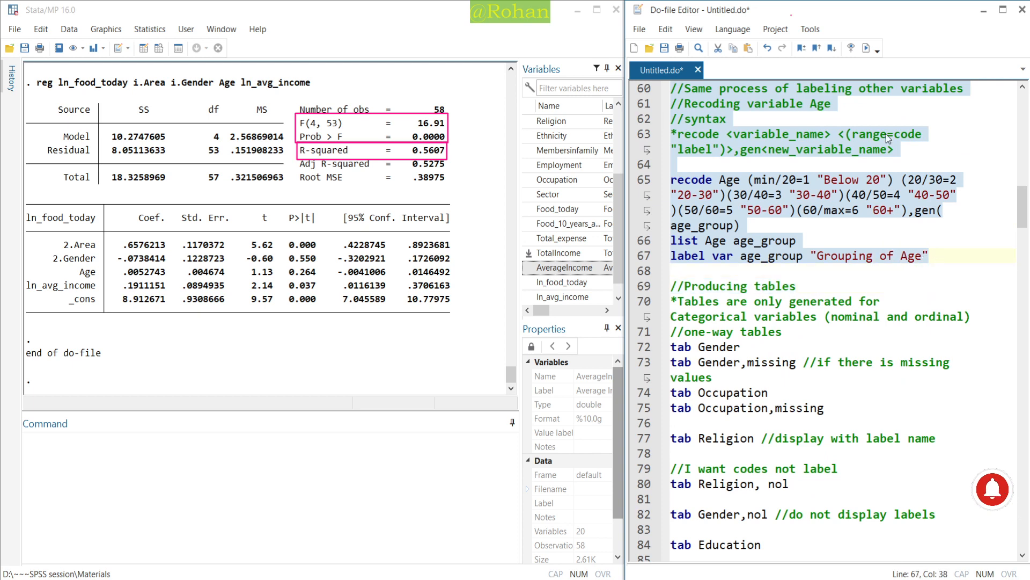
left_click(862, 51)
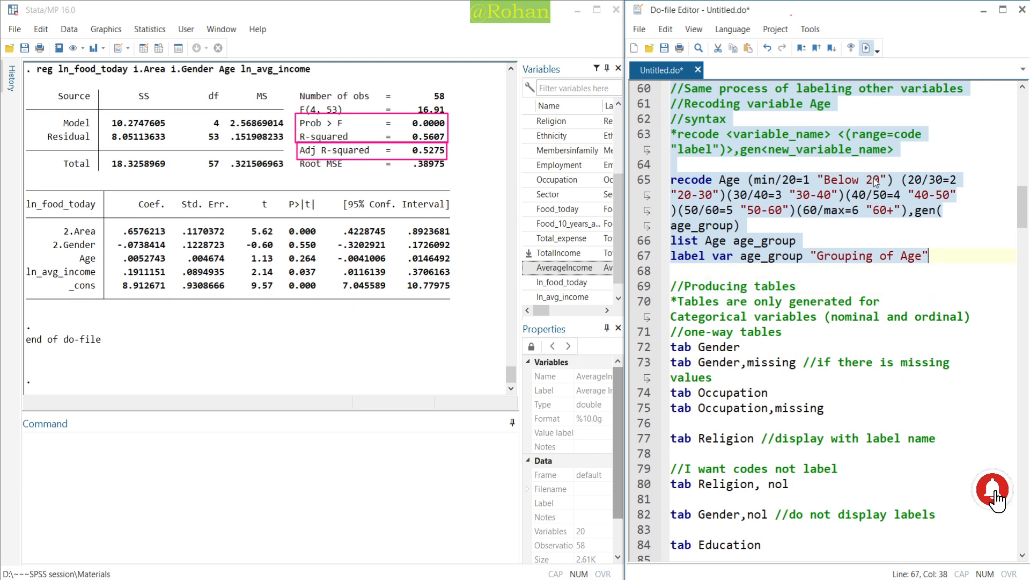
key("ctrl+shift+7")
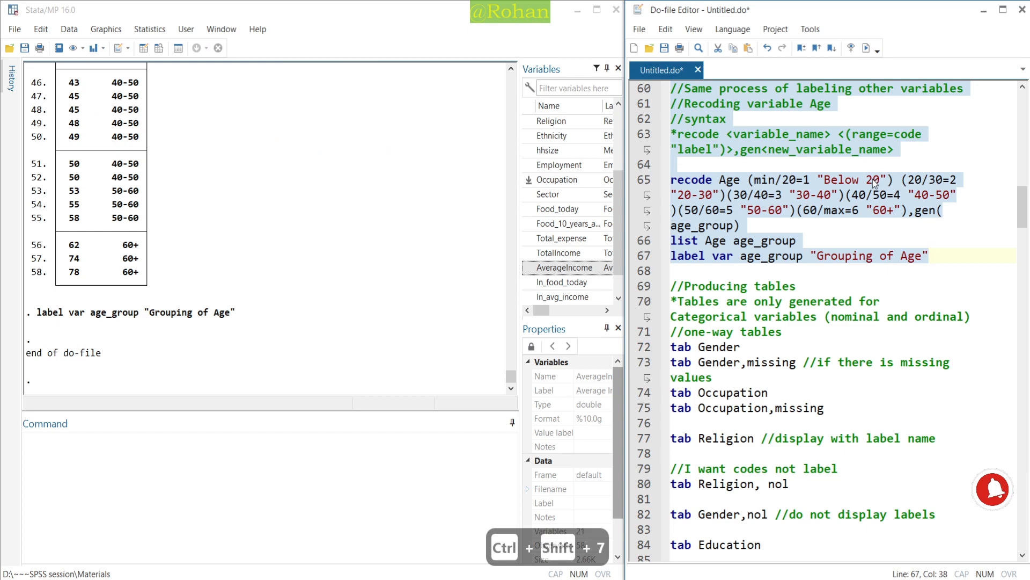
Step: Execute only the "reg ln_food_today i.Area i.Gender Age ln_avg_income" command again so its output uses the value labels
left_click(912, 241)
scroll(1013, 308, "down", 20)
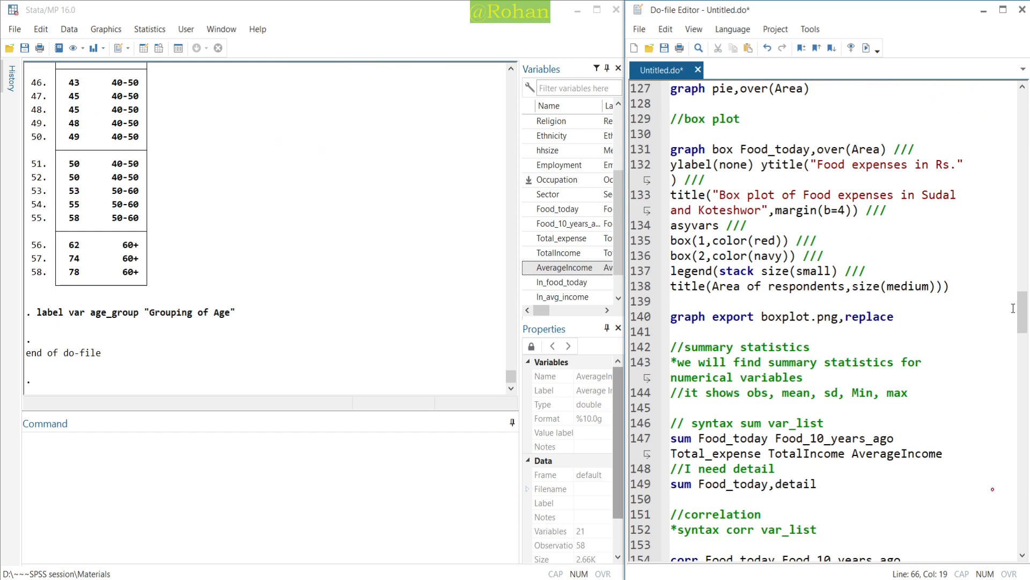
scroll(1013, 308, "down", 20)
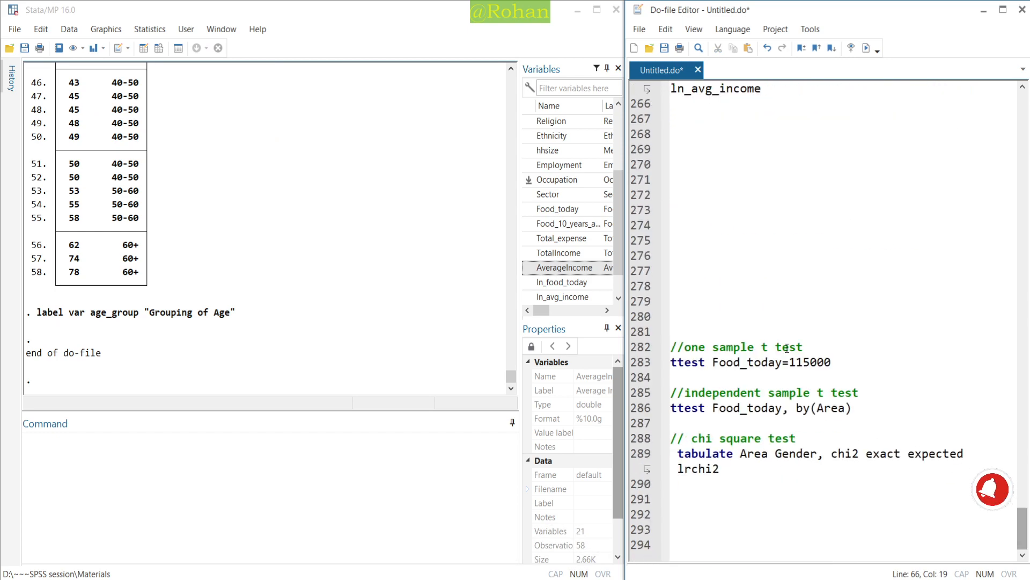
scroll(786, 348, "up", 6)
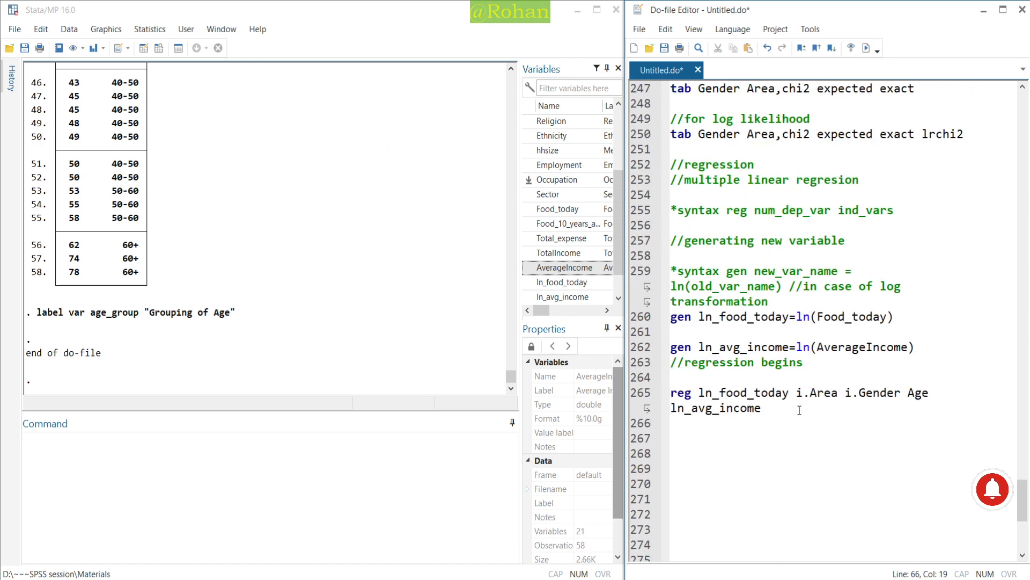
left_click_drag(800, 409, 671, 393)
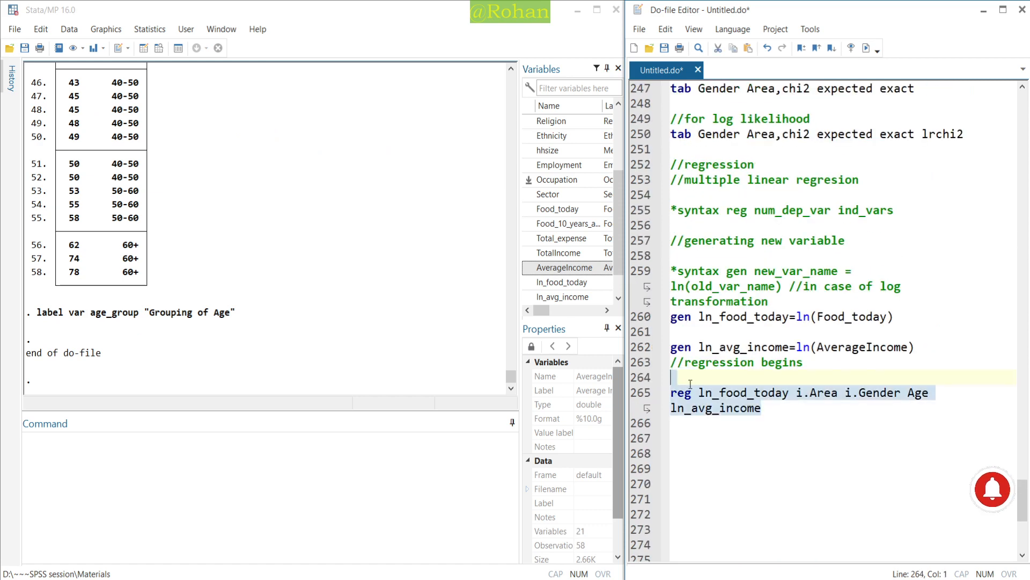
left_click(866, 48)
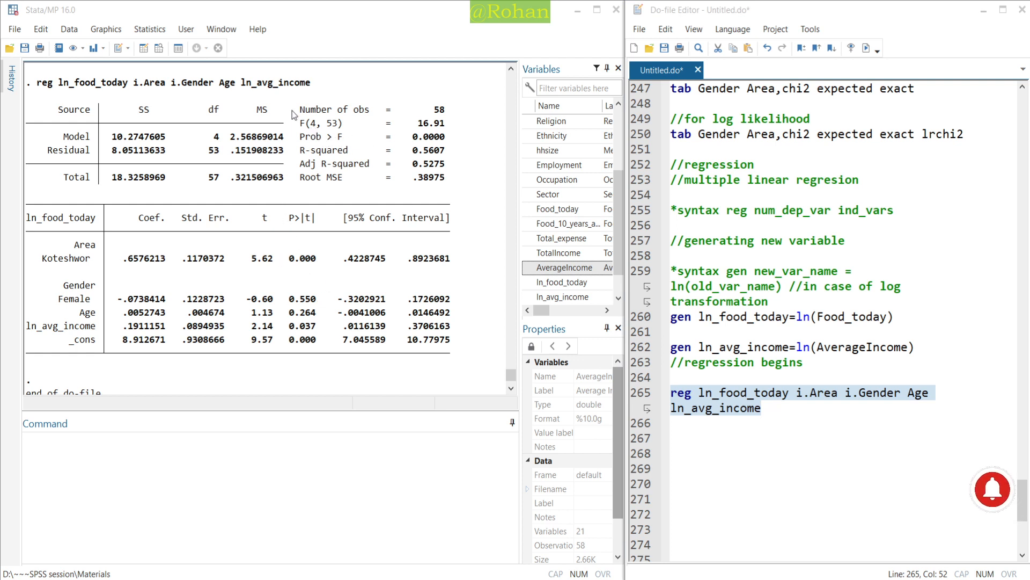
Step: Box the model statistics block and the Prob > F value, and add the on-screen note "We will look over F test."
mouse_move(295, 98)
left_mouse_down()
mouse_move(395, 182)
mouse_move(445, 183)
left_mouse_up()
left_click_drag(421, 142, 445, 147)
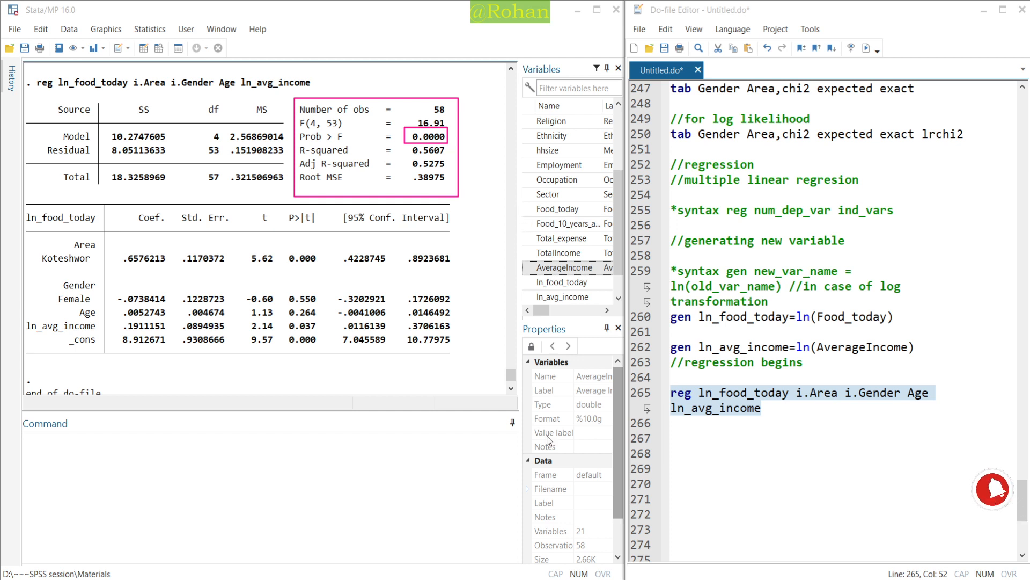
key("ctrl+shift+t")
type("We will ")
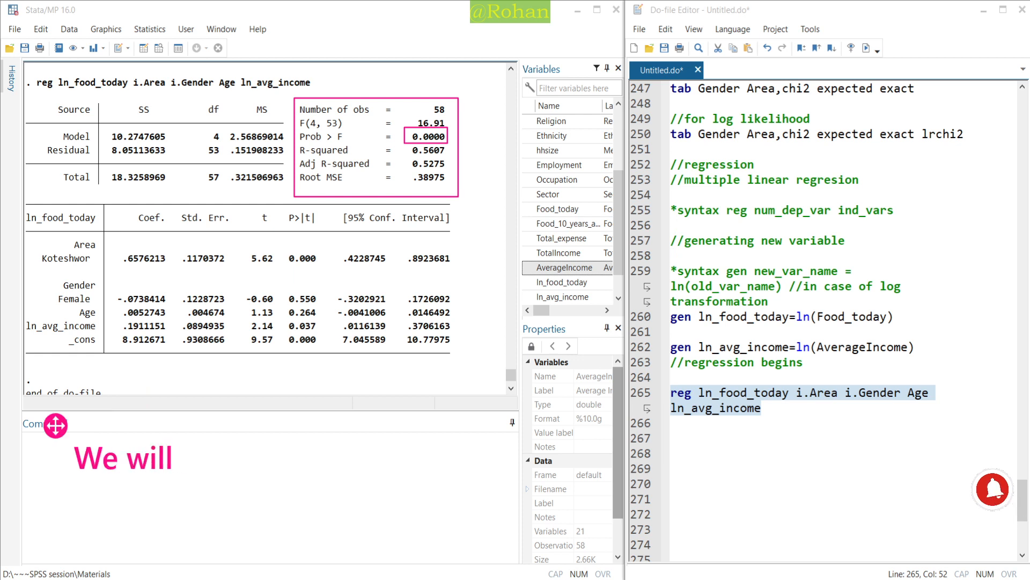
type("lii")
key("BackSpace")
type("oo")
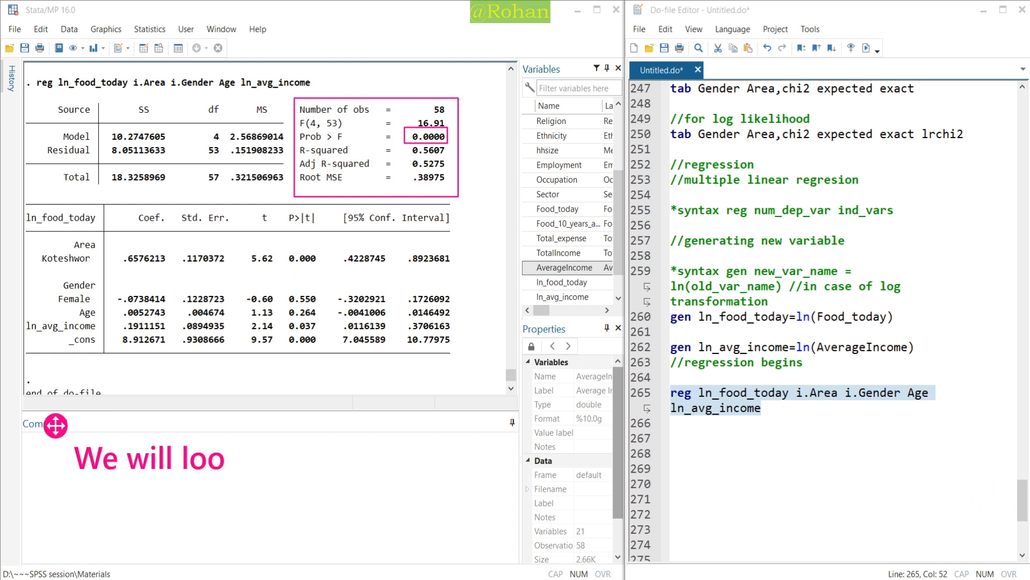
type("k over F")
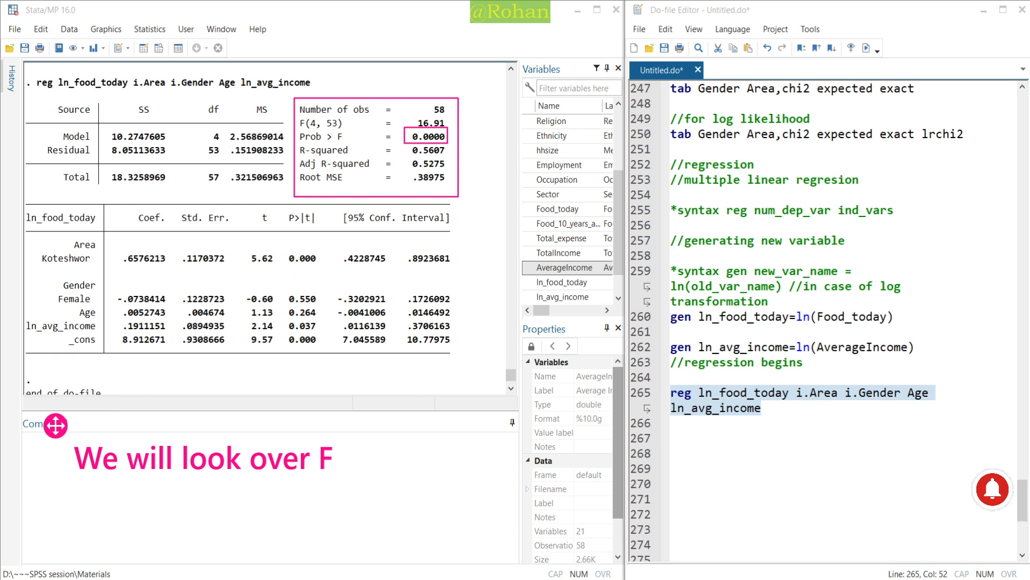
type(" test")
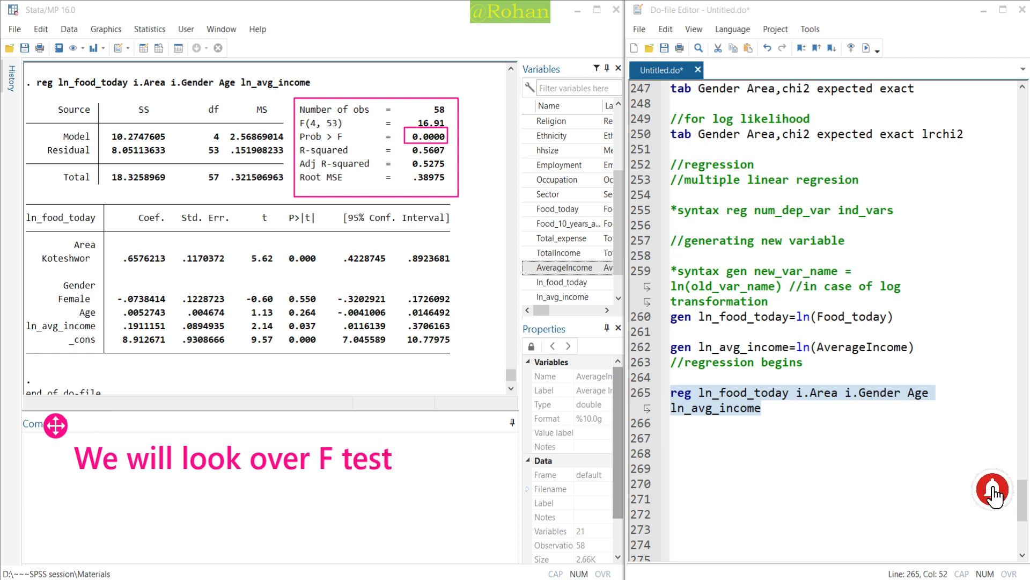
type(".")
Step: Add a second line reading "Less than 0.05 is preferred." to the on-screen note
key("Return")
type("Less")
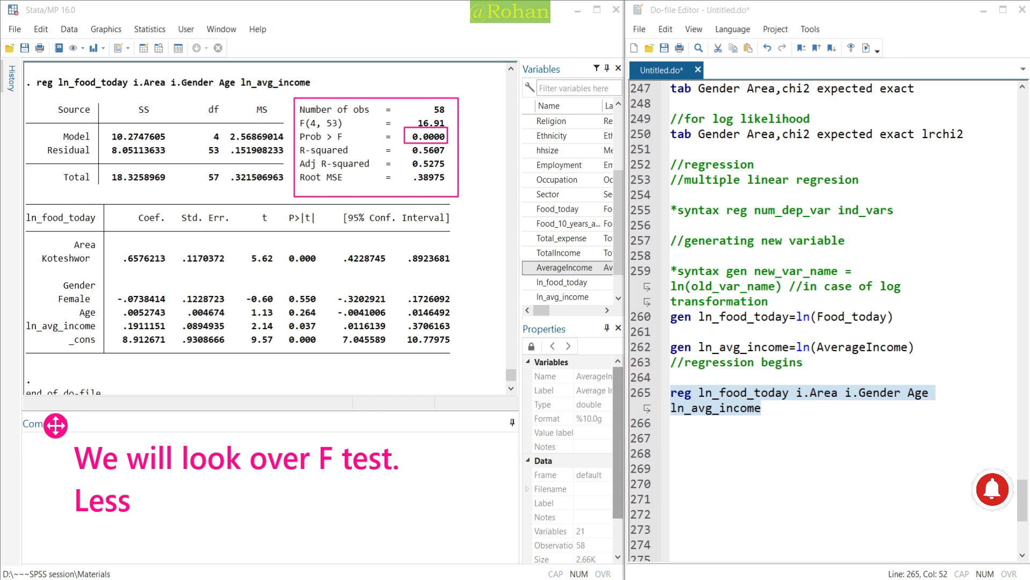
type(" than 0.05")
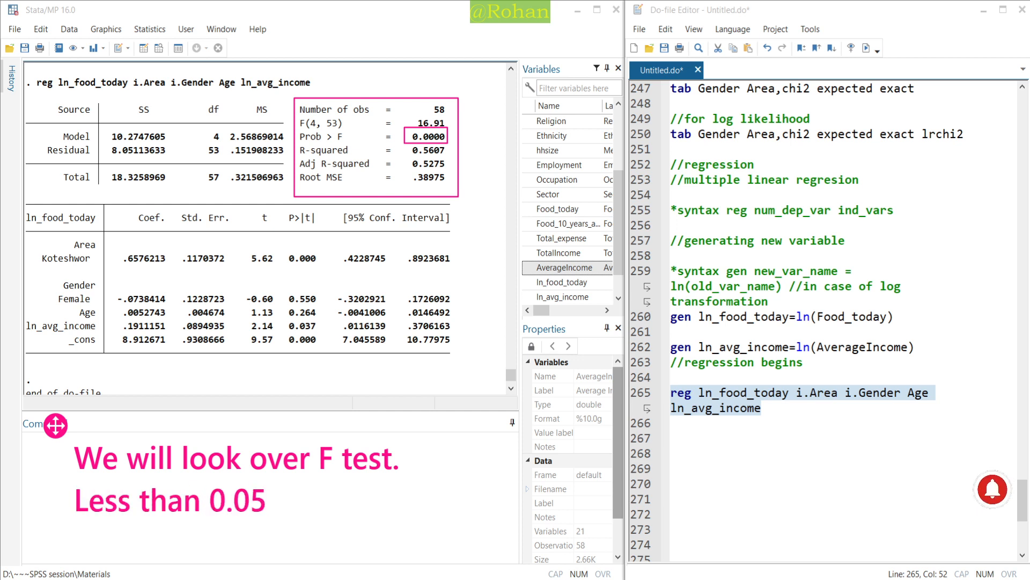
type(" is")
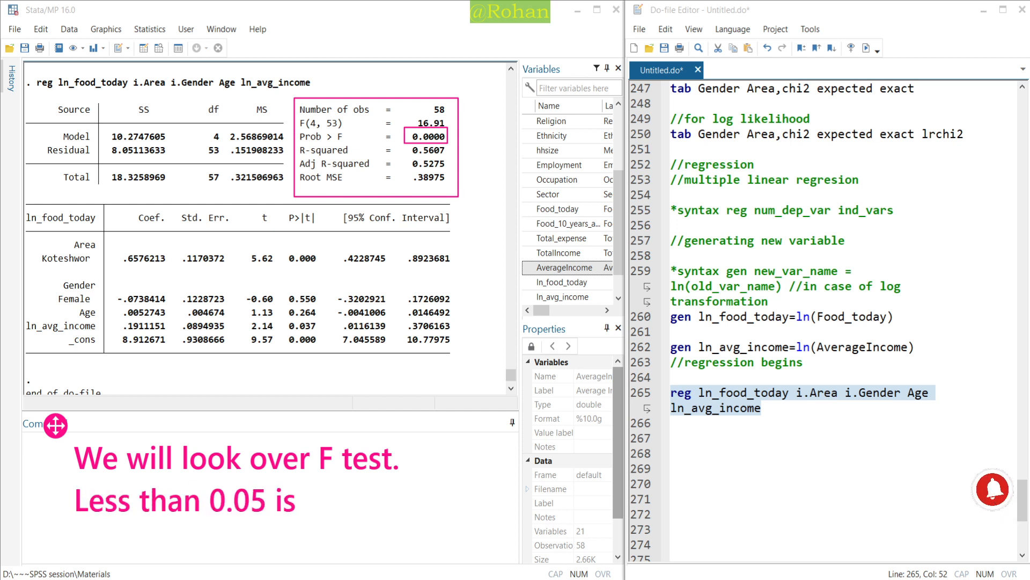
type(" preferreabl")
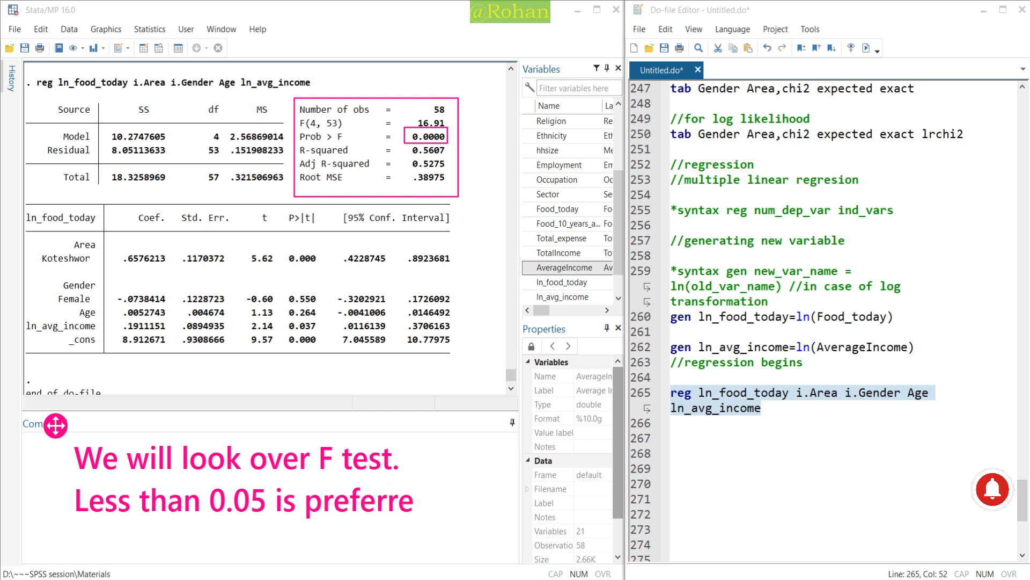
key("BackSpace")
key("BackSpace")
key("BackSpace")
key("BackSpace")
key("BackSpace")
type("red.")
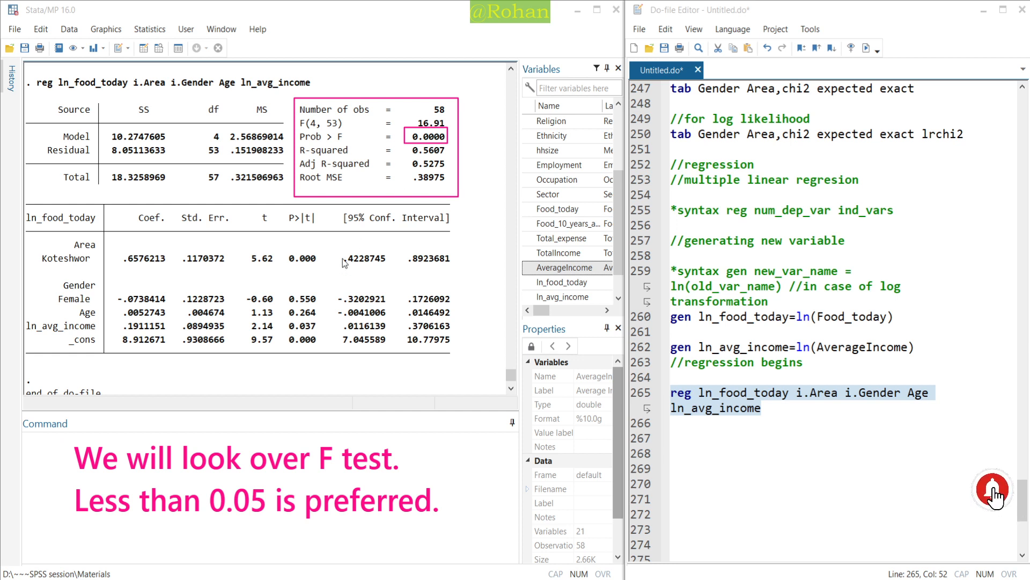
Step: Draw annotation boxes around the P>|t| column, the note's second line, the Area (Koteshwor) row and the ln_avg_income row
left_click_drag(314, 240, 324, 350)
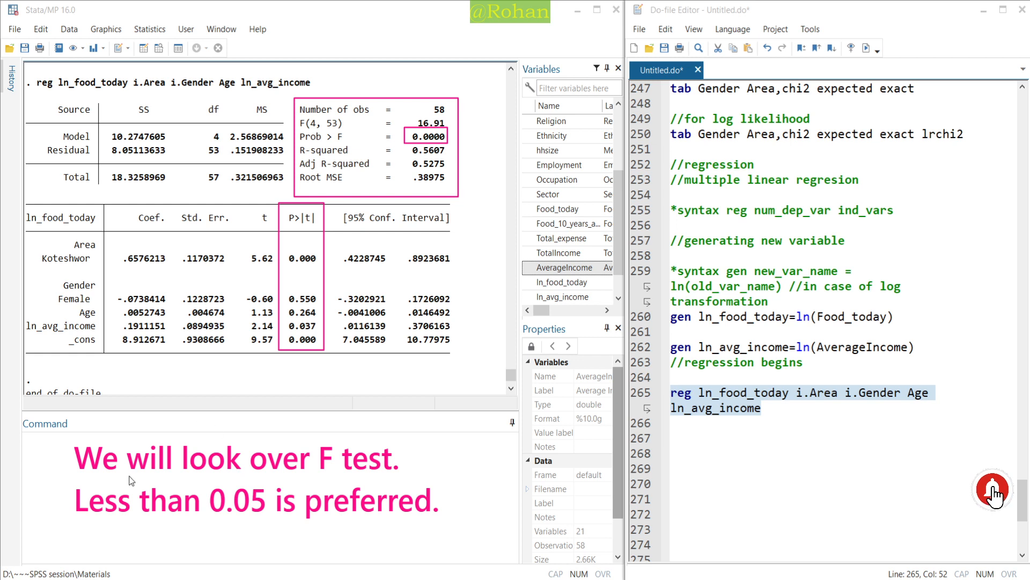
mouse_move(51, 477)
left_mouse_down()
mouse_move(352, 557)
mouse_move(446, 527)
left_mouse_up()
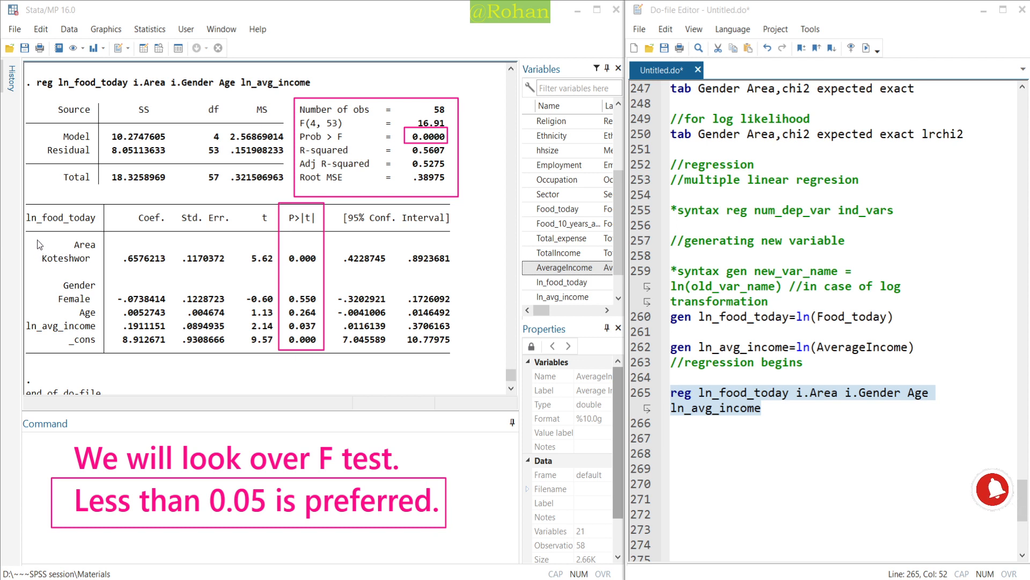
mouse_move(36, 235)
left_mouse_down()
mouse_move(113, 274)
mouse_move(274, 291)
mouse_move(324, 279)
left_mouse_up()
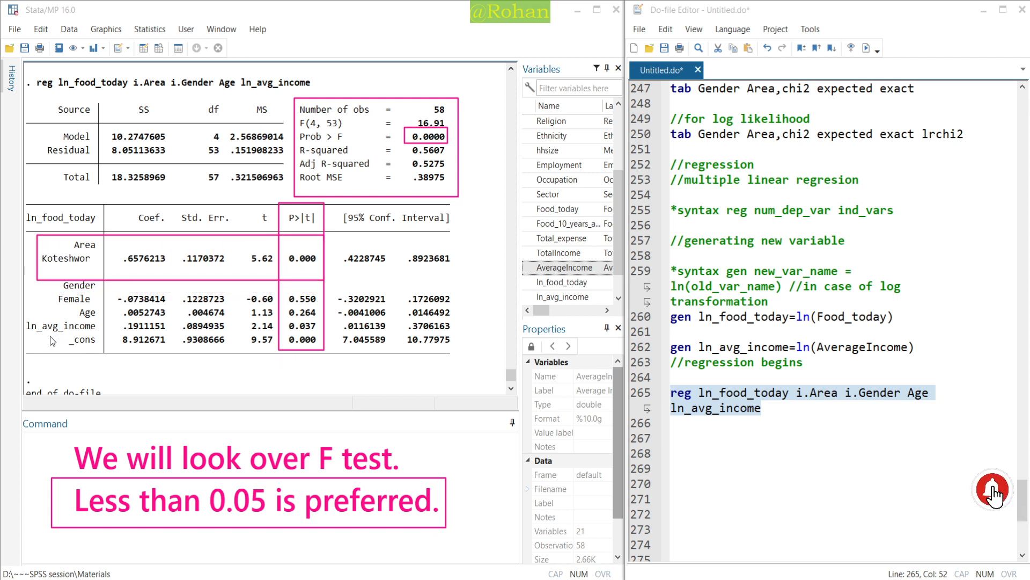
mouse_move(16, 314)
left_mouse_down()
mouse_move(150, 358)
mouse_move(310, 349)
mouse_move(324, 334)
left_mouse_up()
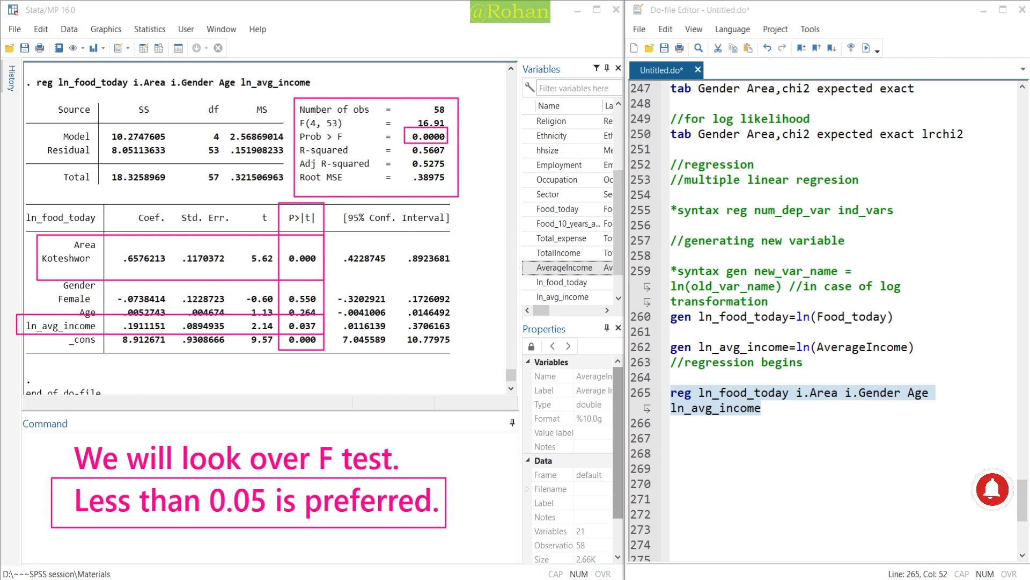
Step: Add the comment "//result interpretation" on line 267 below the reg command, followed by a blank line
left_click(743, 435)
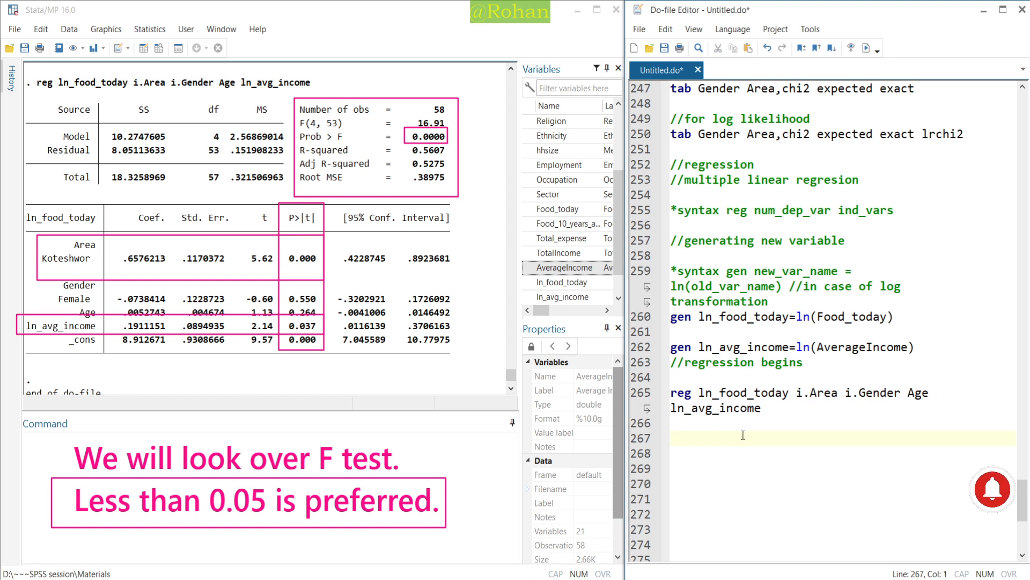
type("//re")
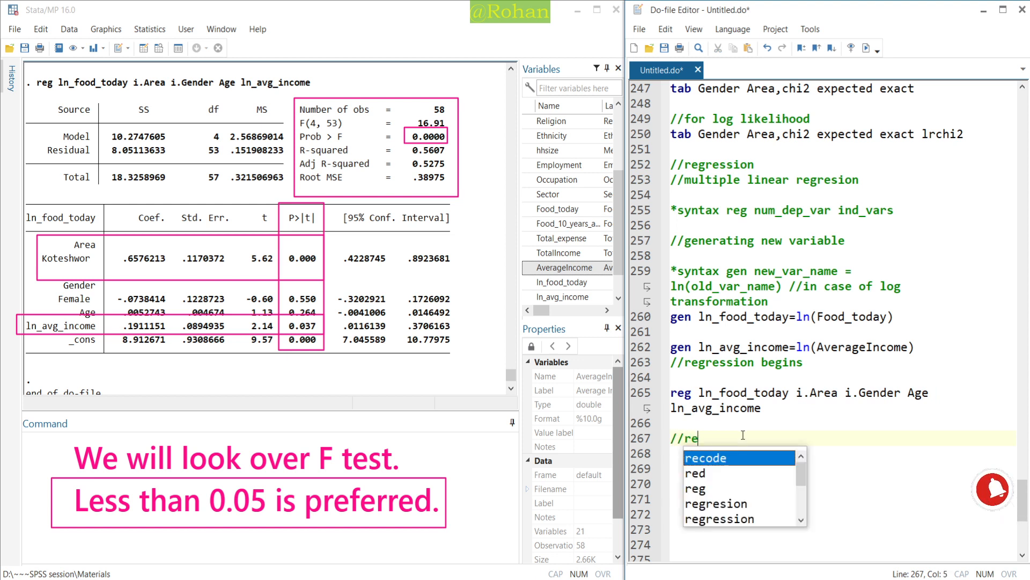
type("sult interpretation")
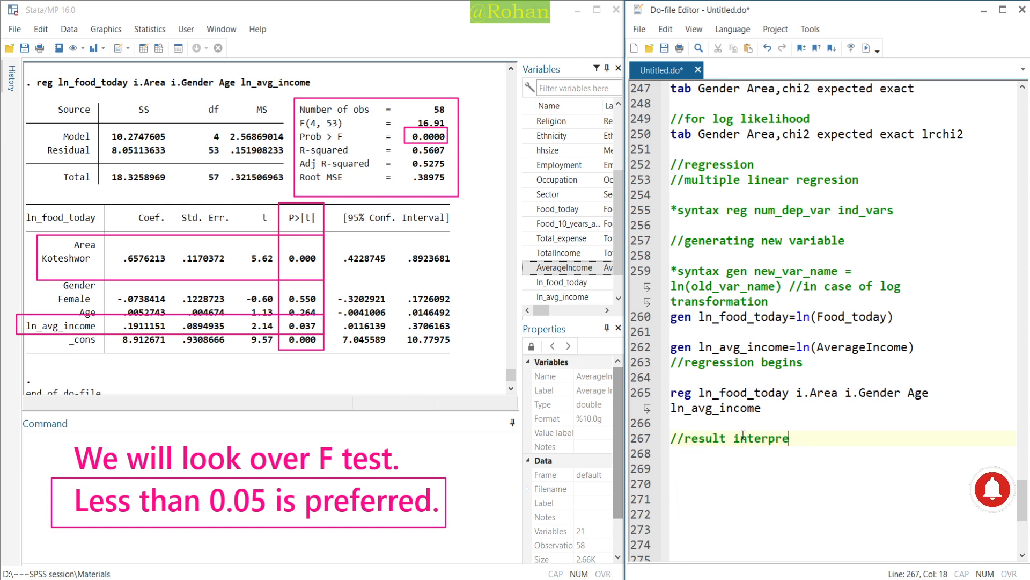
key("Return")
key("Return")
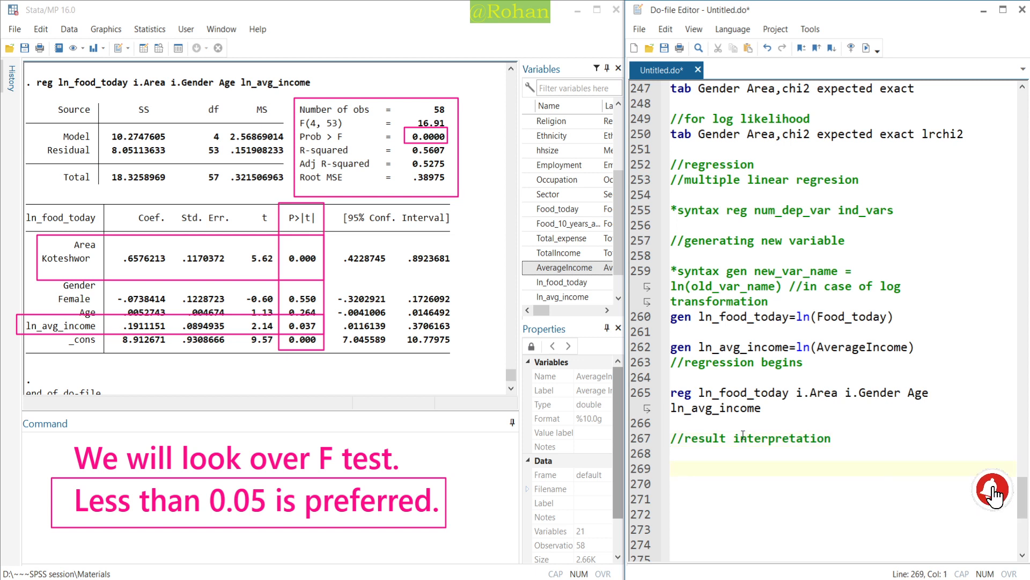
Step: Add the comment "//area: The food expenses in Koteshwor is 65 percent higher than the food expenses in Sudal." on line 269
type("the")
key("ctrl+BackSpace")
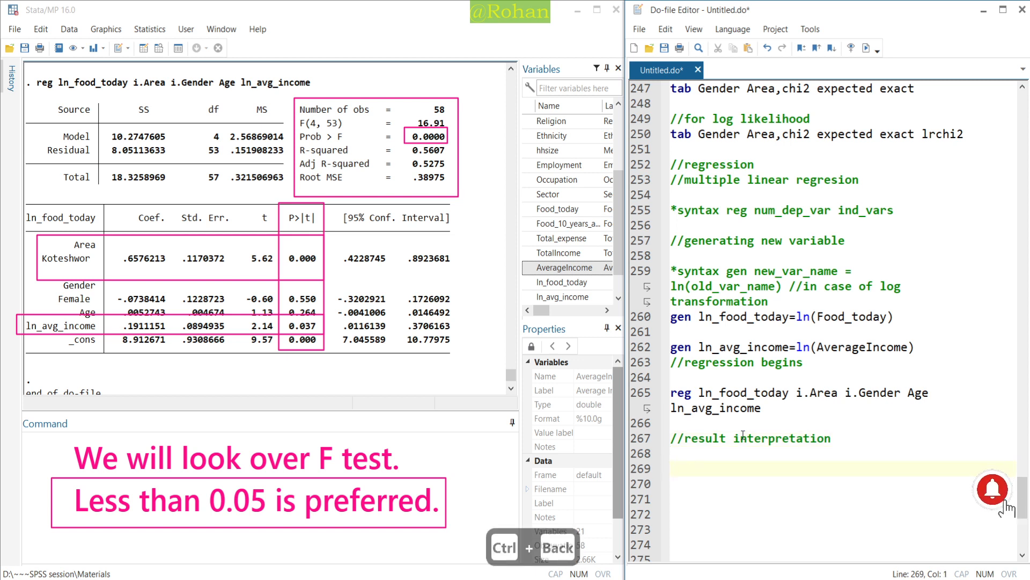
type("//area")
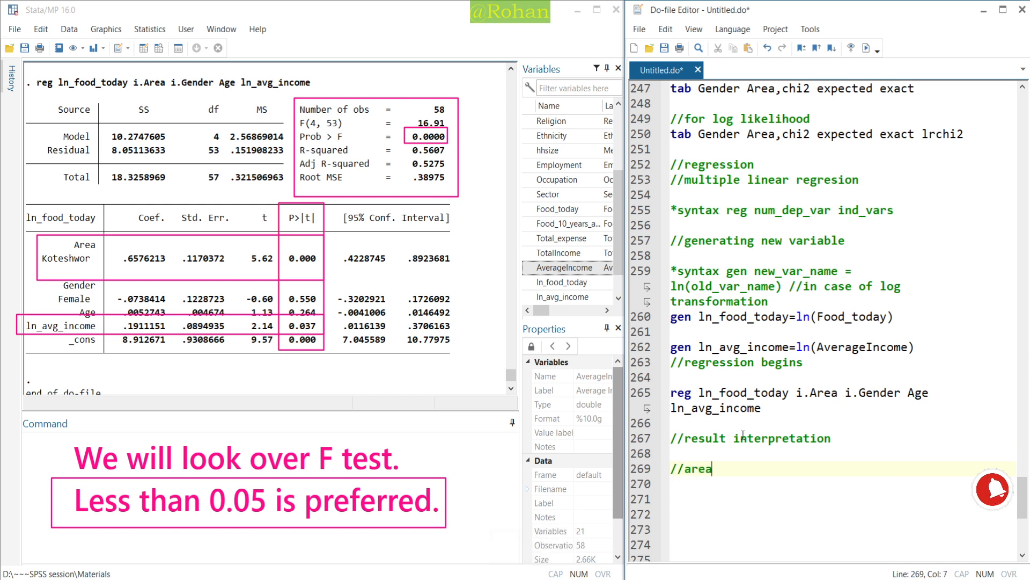
type(": ")
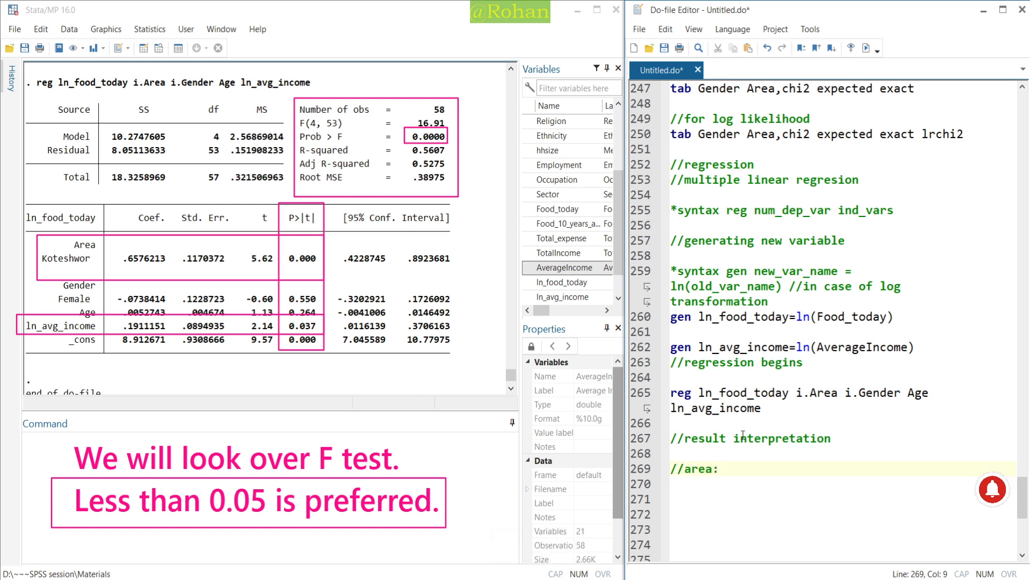
type("Th ")
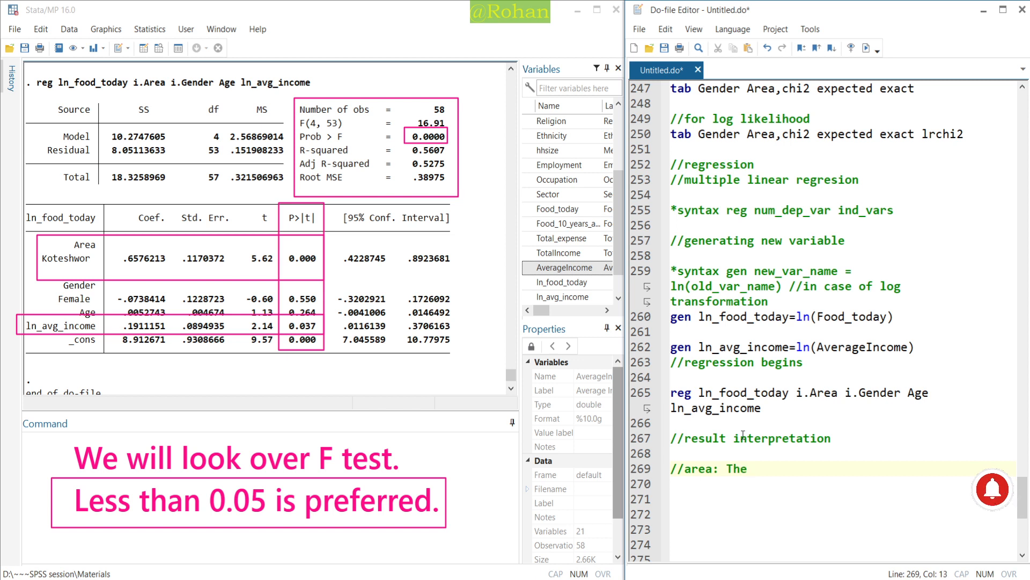
type(" food expenses in ")
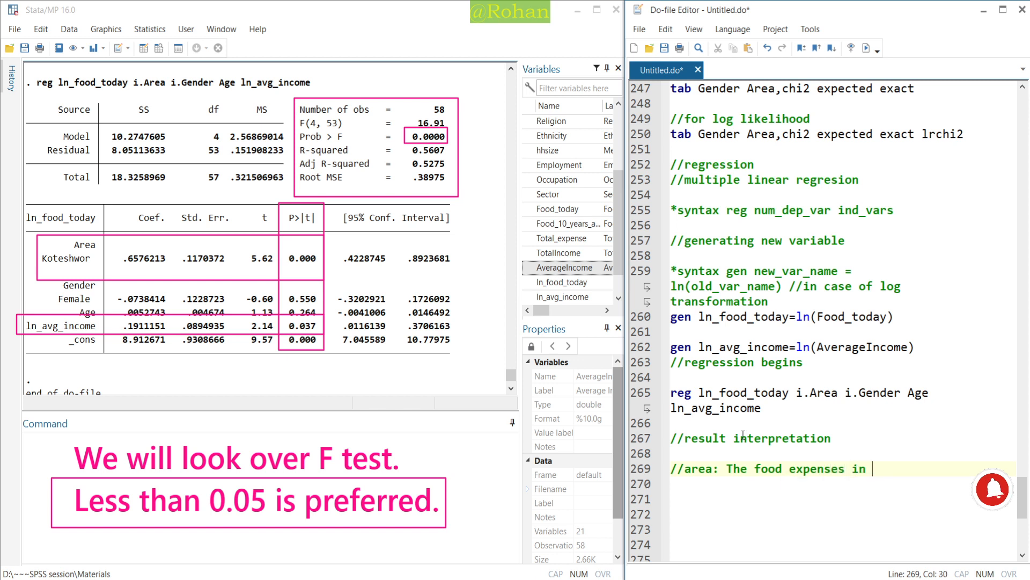
type("Koteshw")
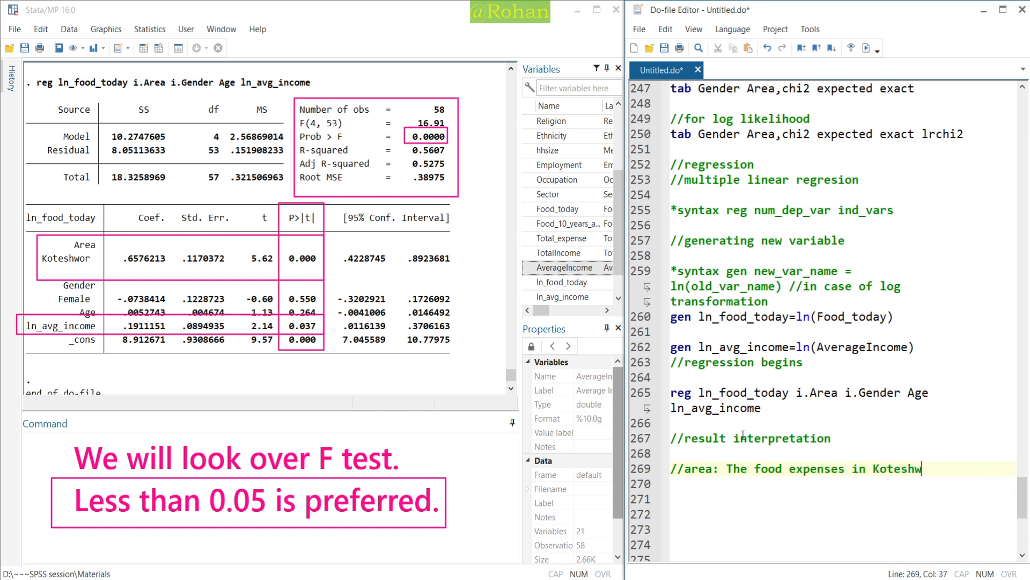
type("or is 6")
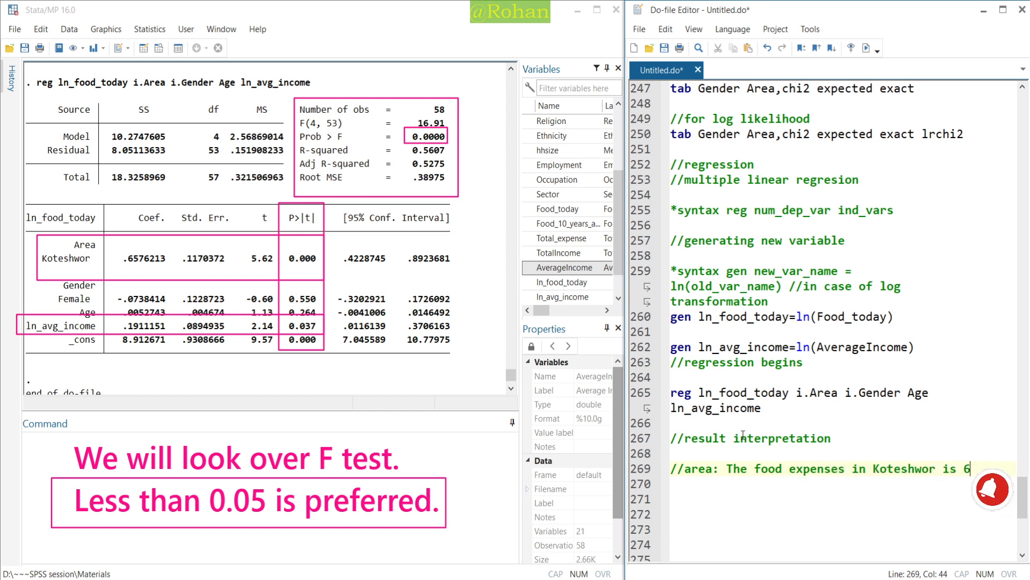
type("5 percent ")
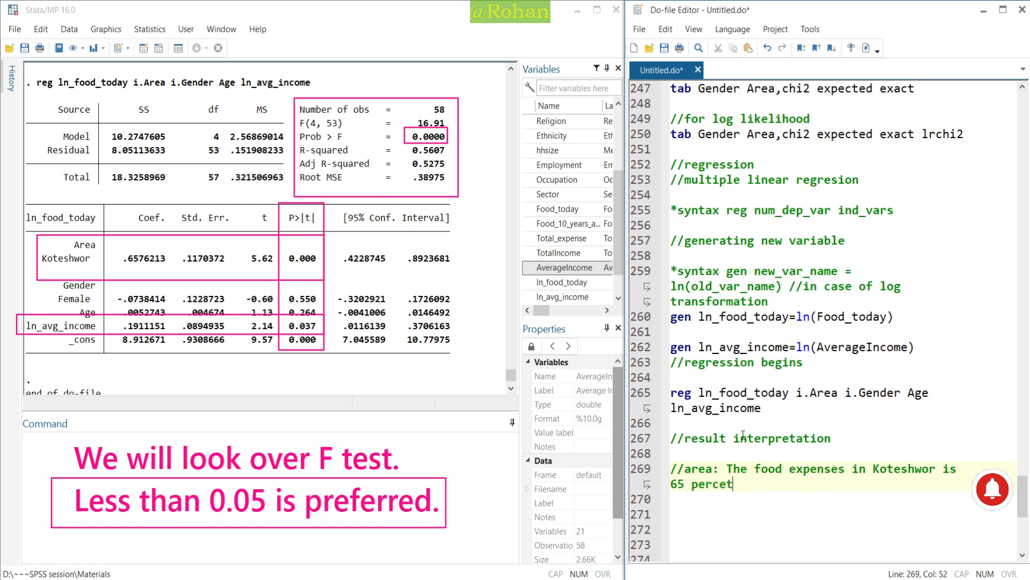
type("higher than ")
type("the ")
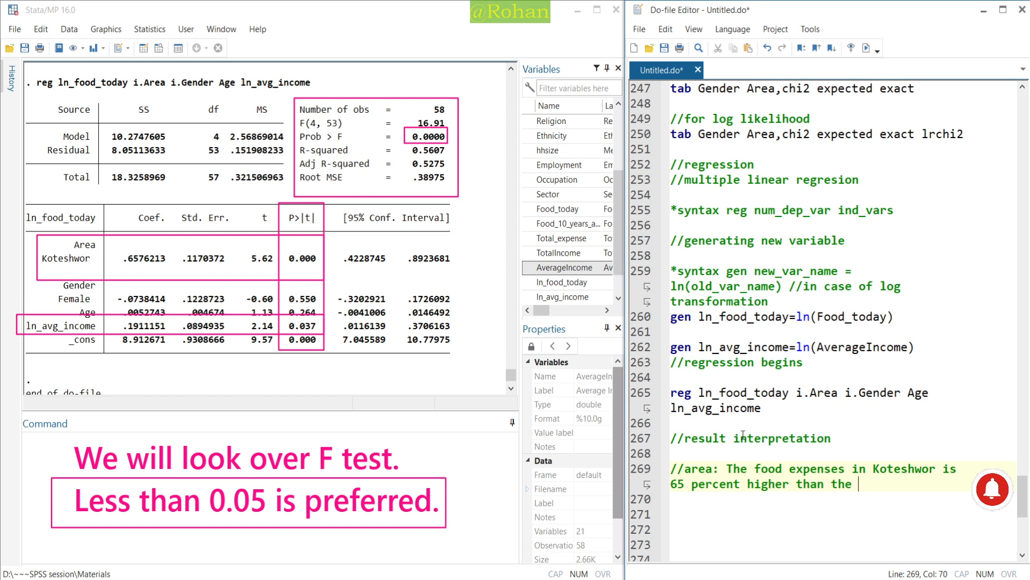
type("food expense")
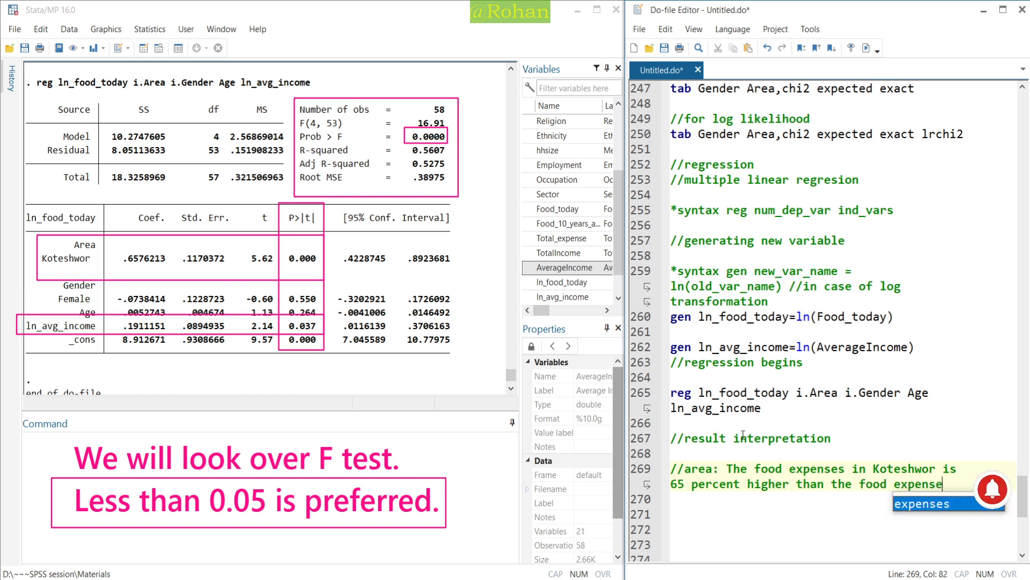
type("s in Sudal.")
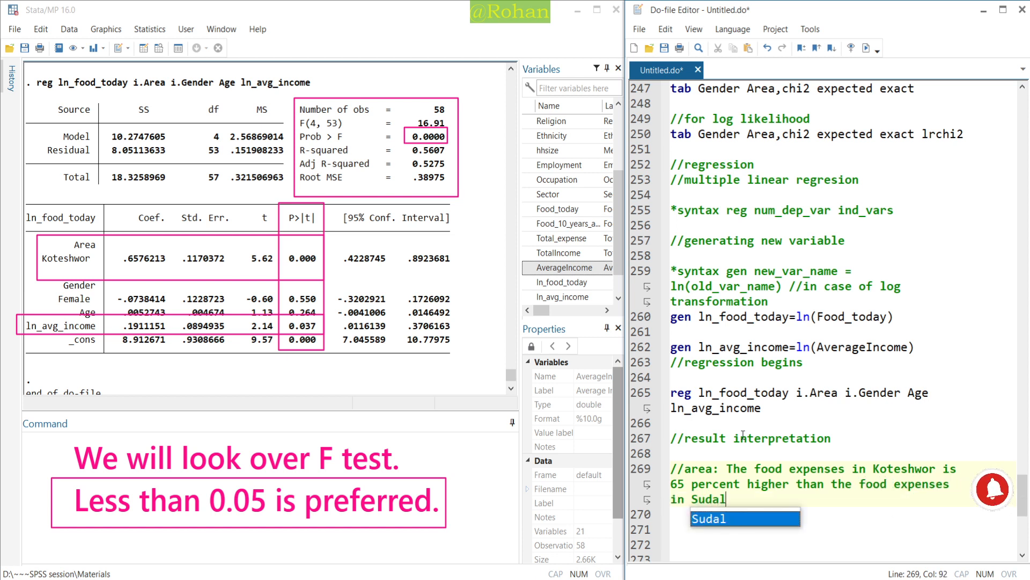
Step: Leave a blank line and begin the comment "//Income: If income increases by 1 percent, then" on line 271
key("Return")
key("Return")
type("//")
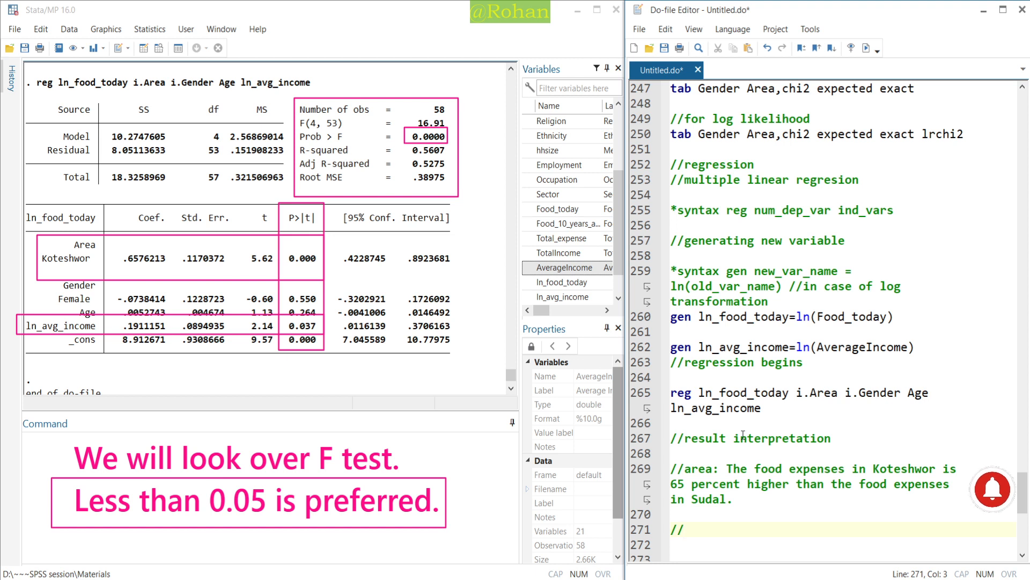
type("ln")
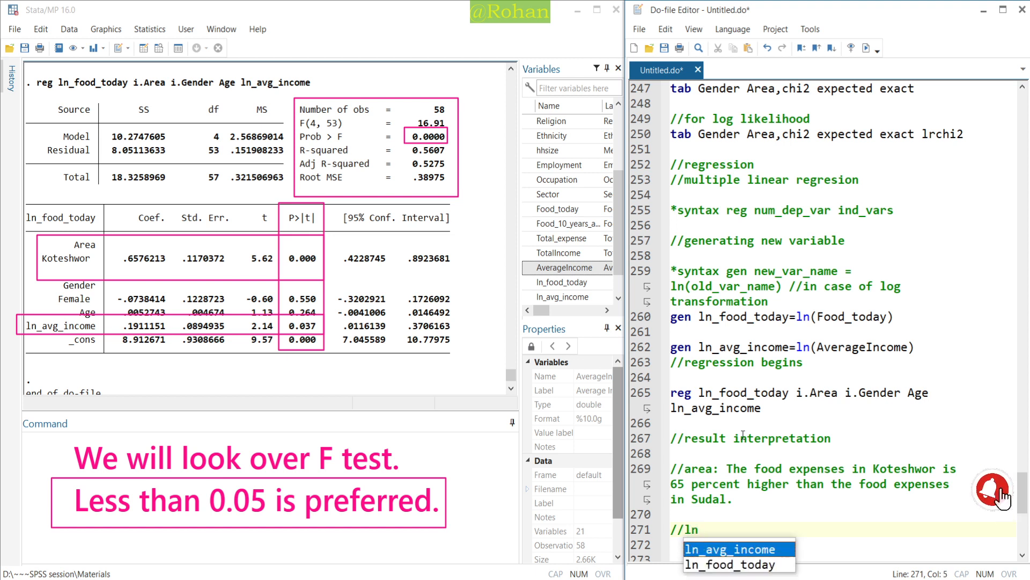
key("BackSpace")
key("BackSpace")
type("Income")
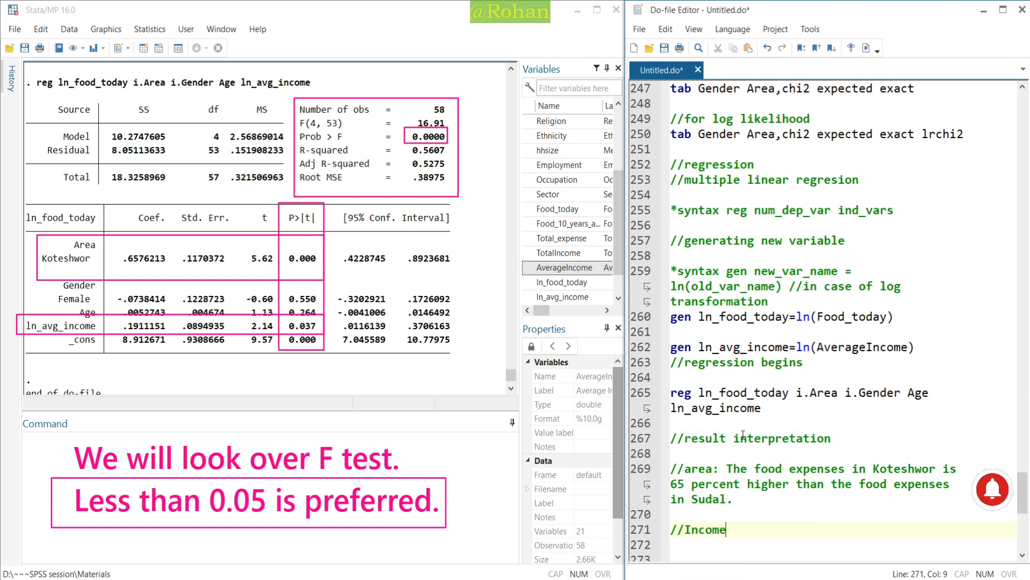
type(": If income")
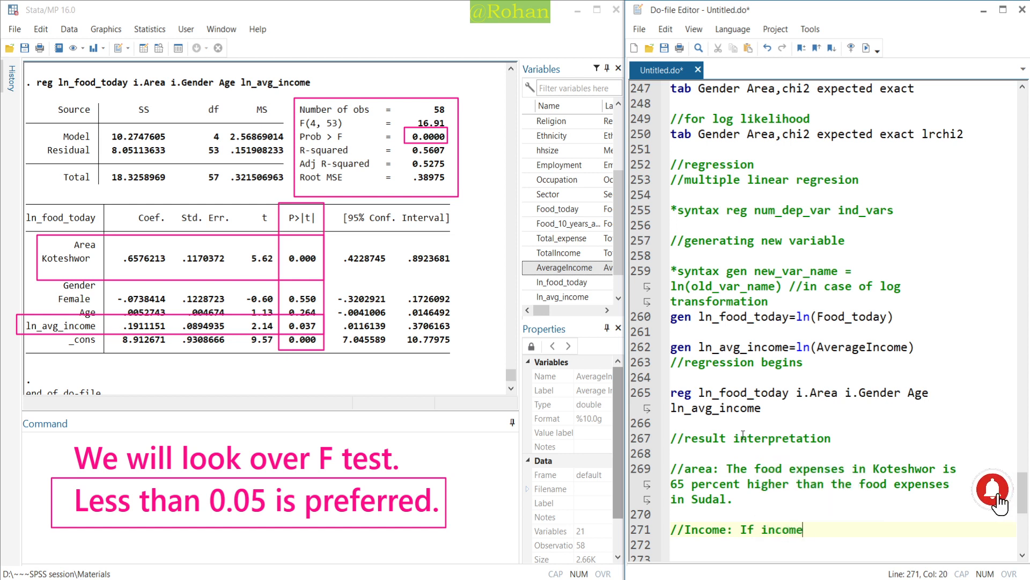
type(" increases by")
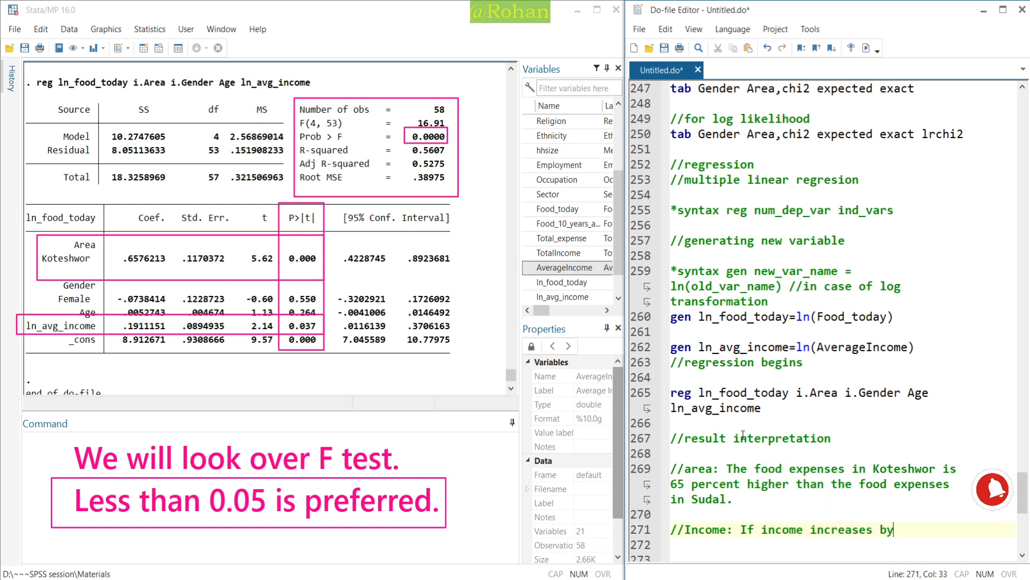
type(" 1 perc")
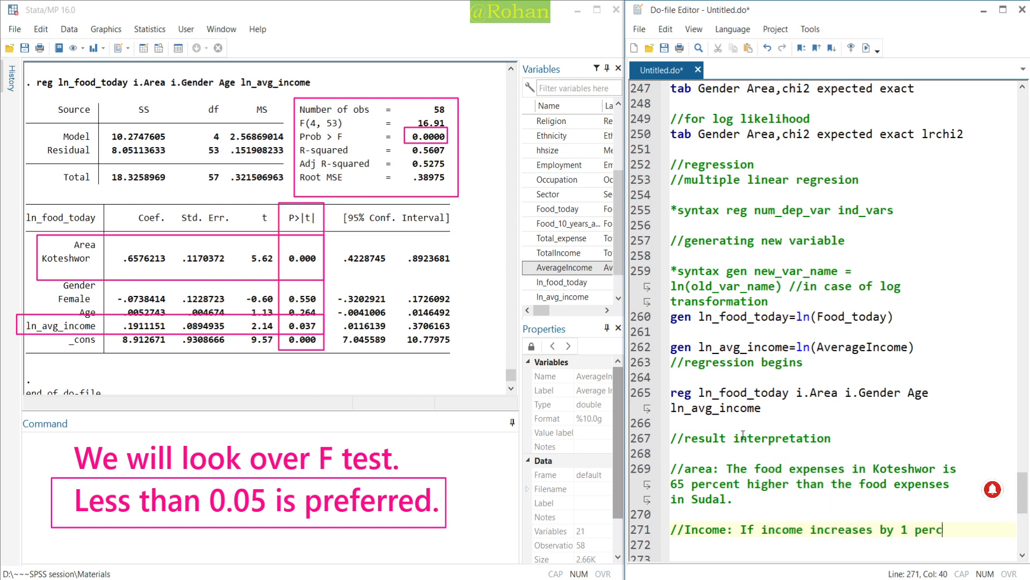
type("ent, then")
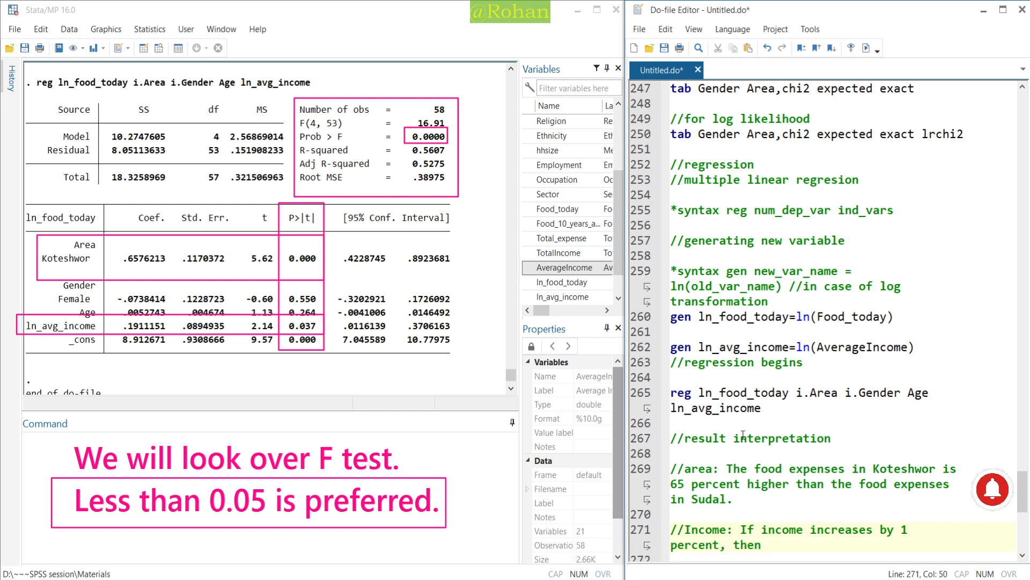
Step: Change the income increase to 10 percent and complete the comment with "then food expenses increases by 1.9 percent.", followed by a blank line
key("ctrl+BackSpace")
key("ctrl+BackSpace")
key("ctrl+BackSpace")
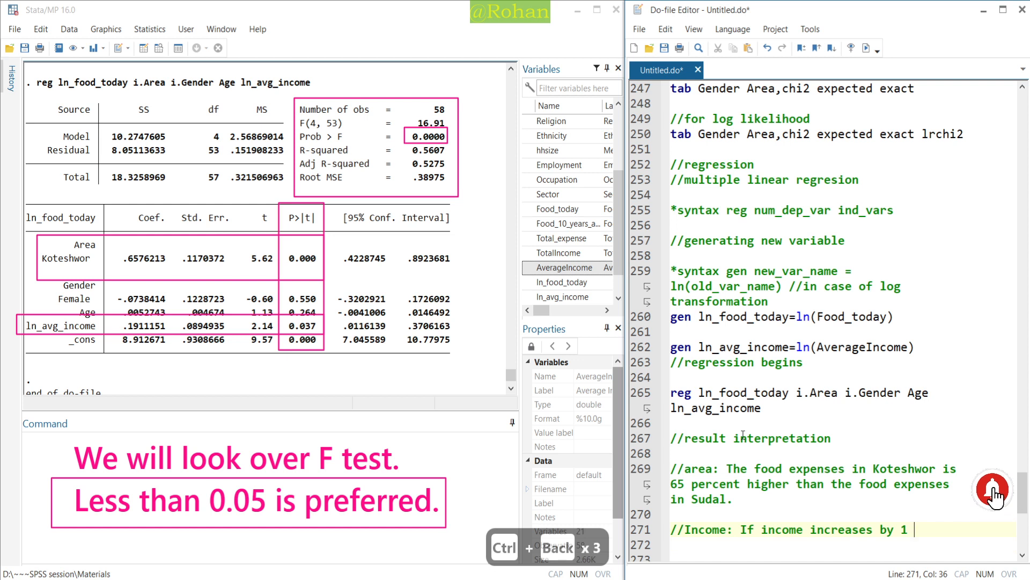
type("percent, then")
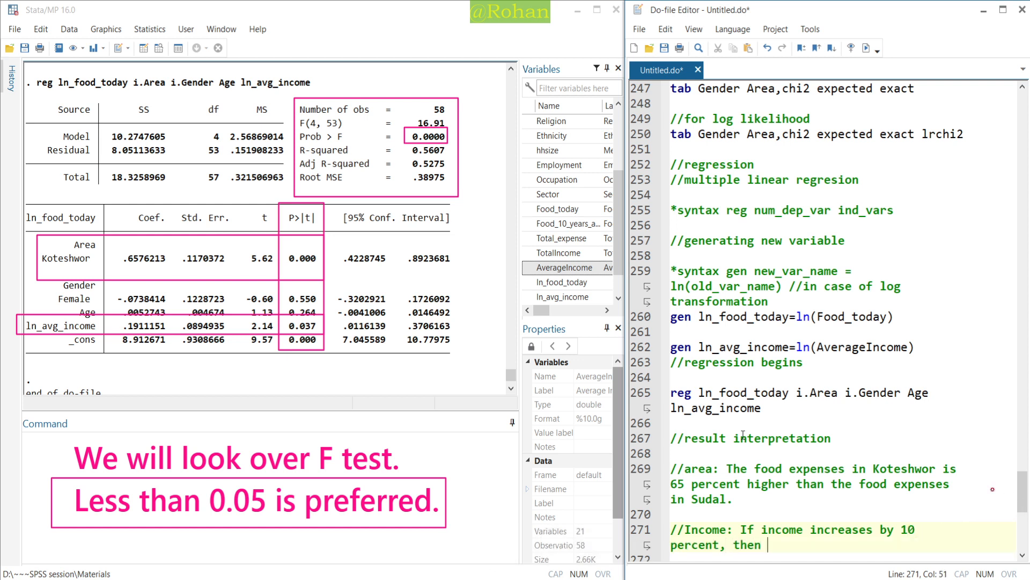
type(" food expenses")
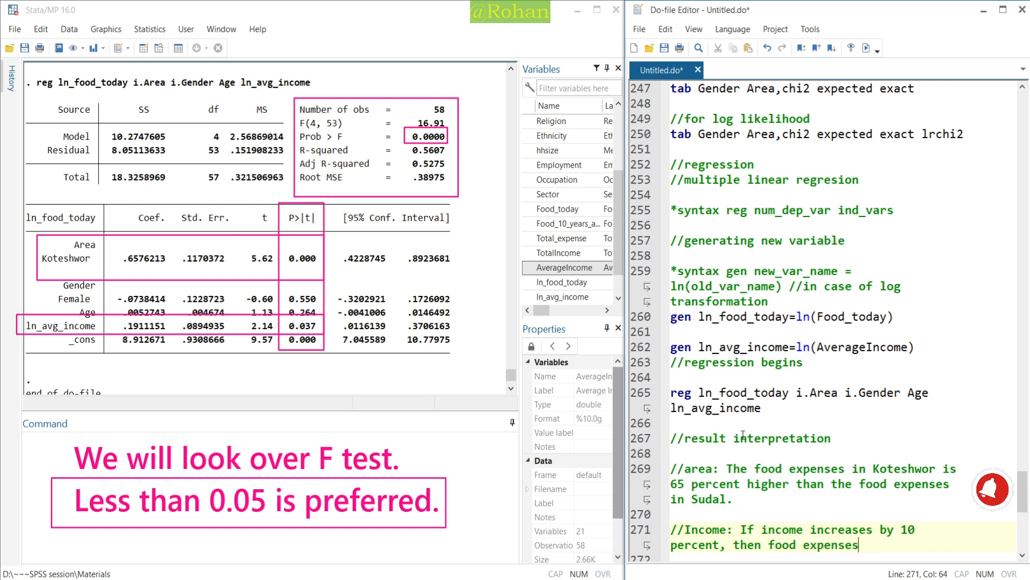
type(" increases by ")
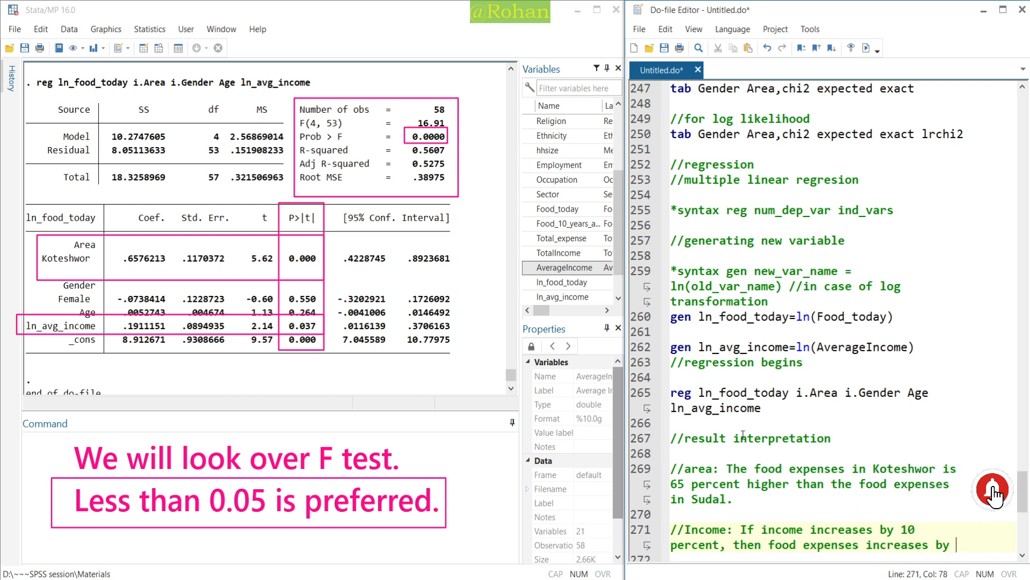
type("1.9")
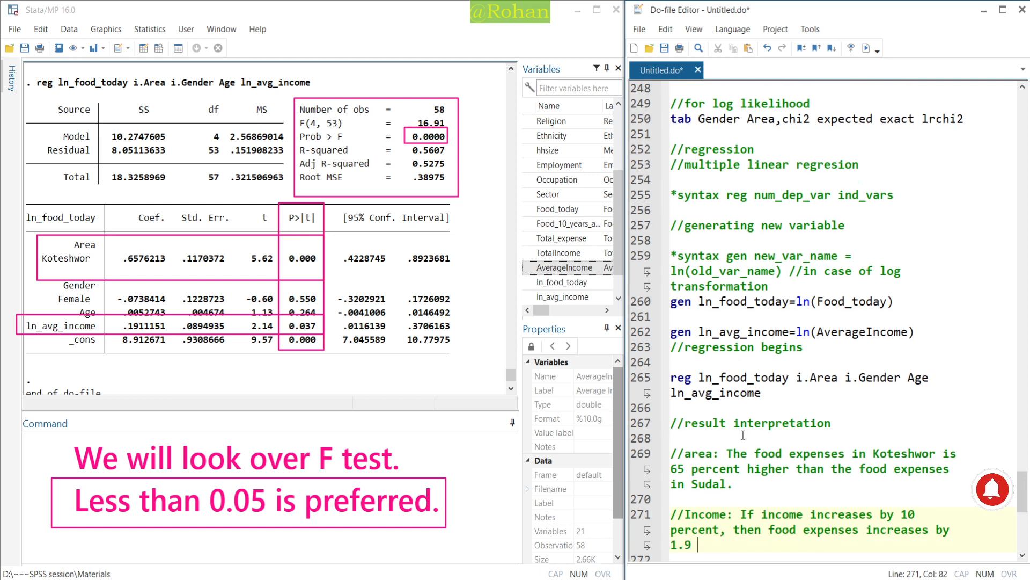
type(" percent.")
key("Return")
key("Return")
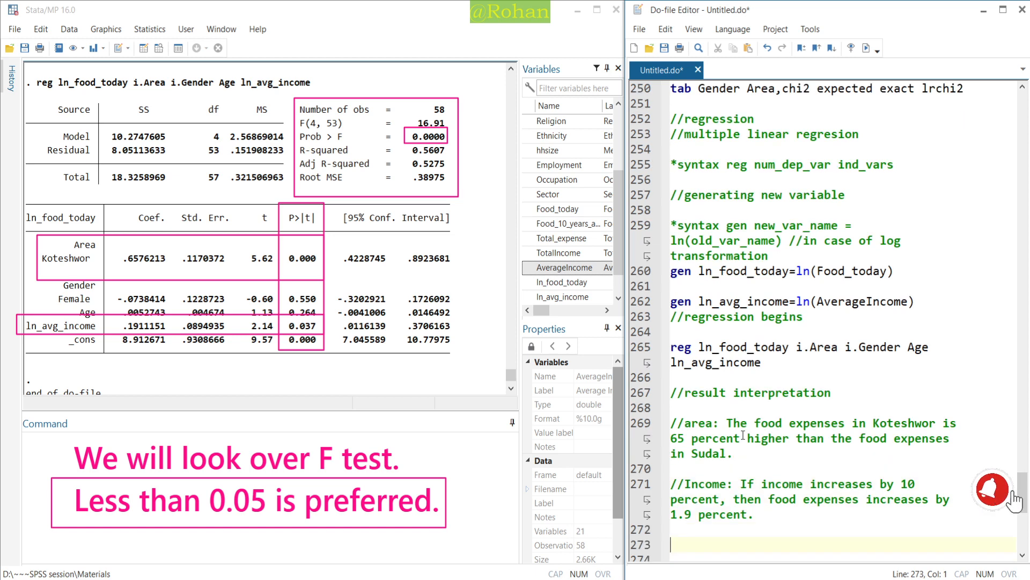
Step: Clear the on-screen annotations and add the comment "//test for multicollinarity and heteroskedasticity" on line 273
scroll(751, 456, "down", 2)
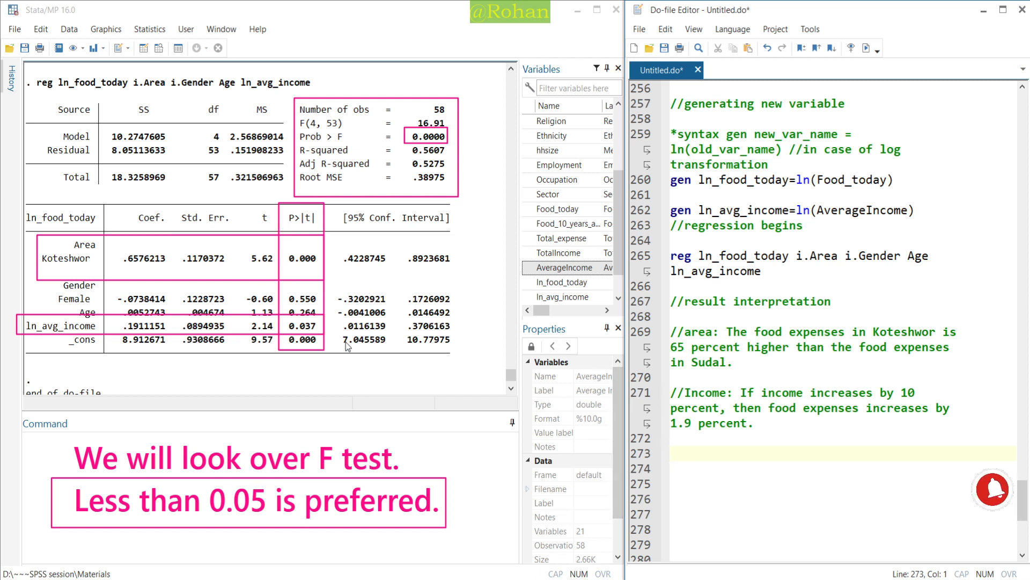
key("ctrl+shift+7")
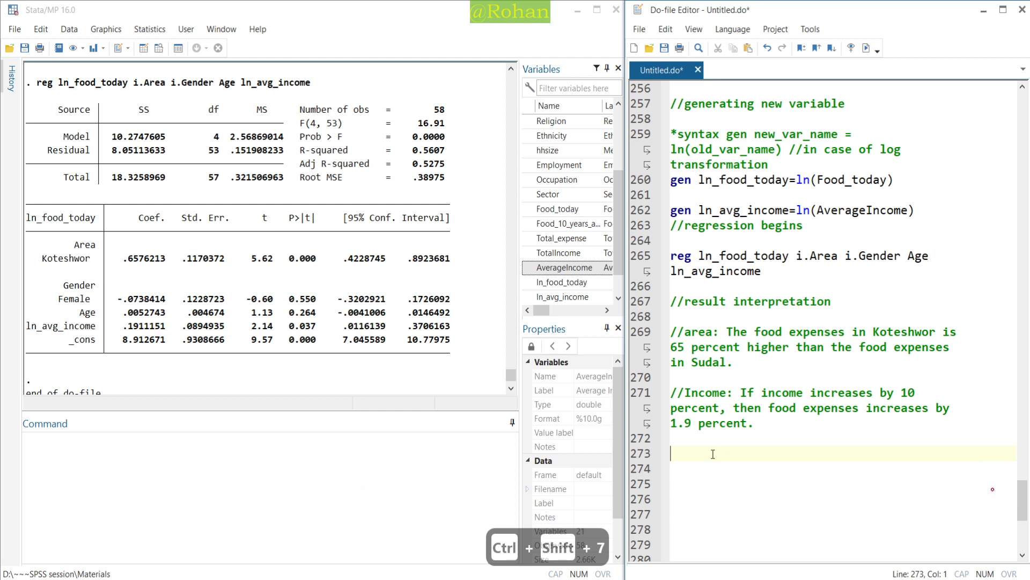
type("//")
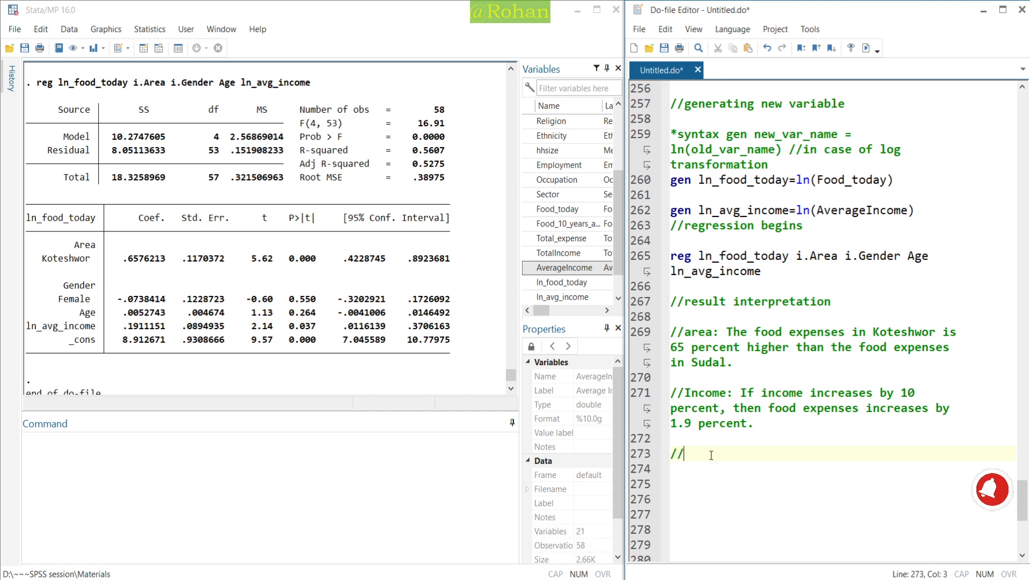
type("test for m")
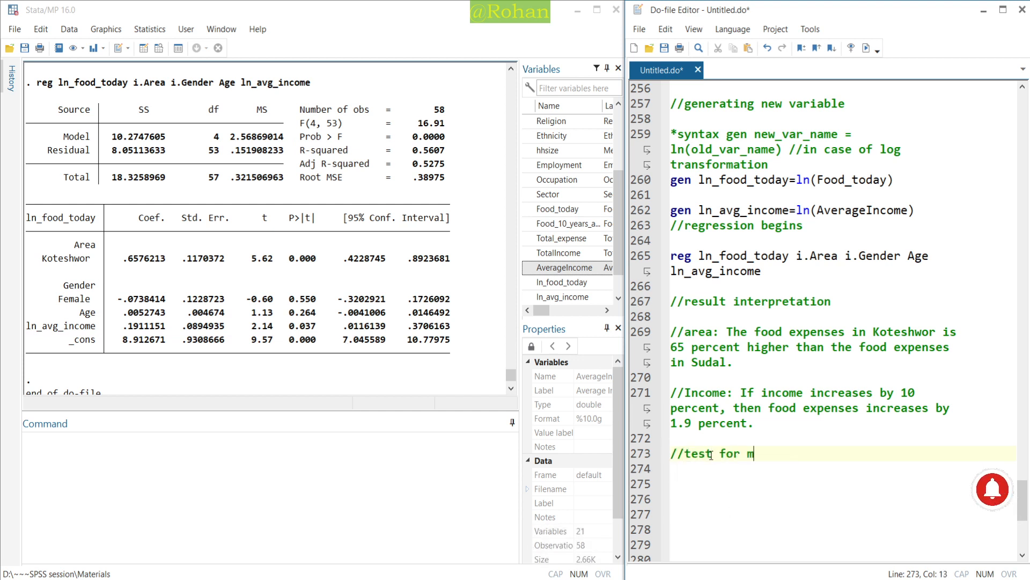
type("ulticollinar")
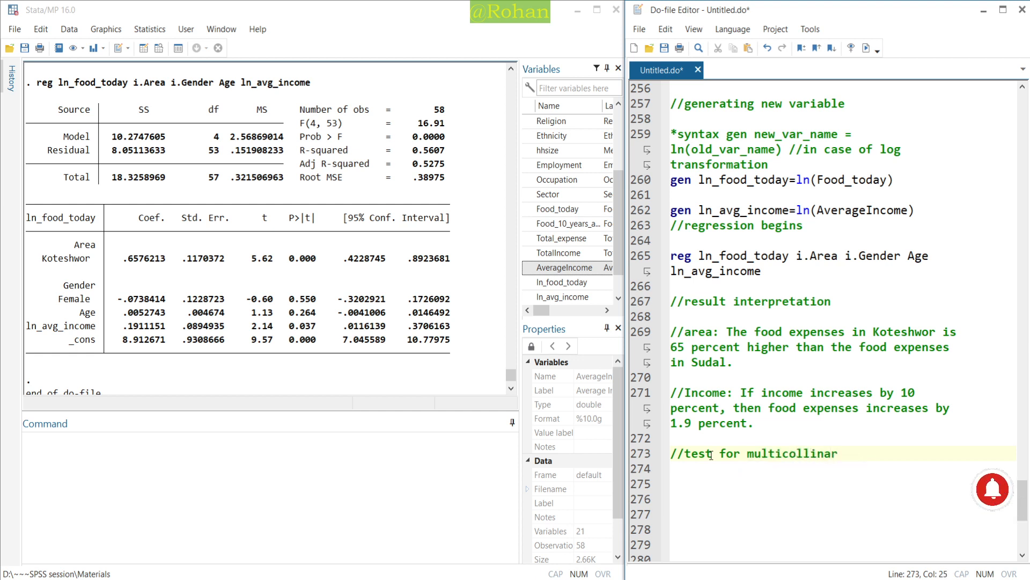
type("ity ")
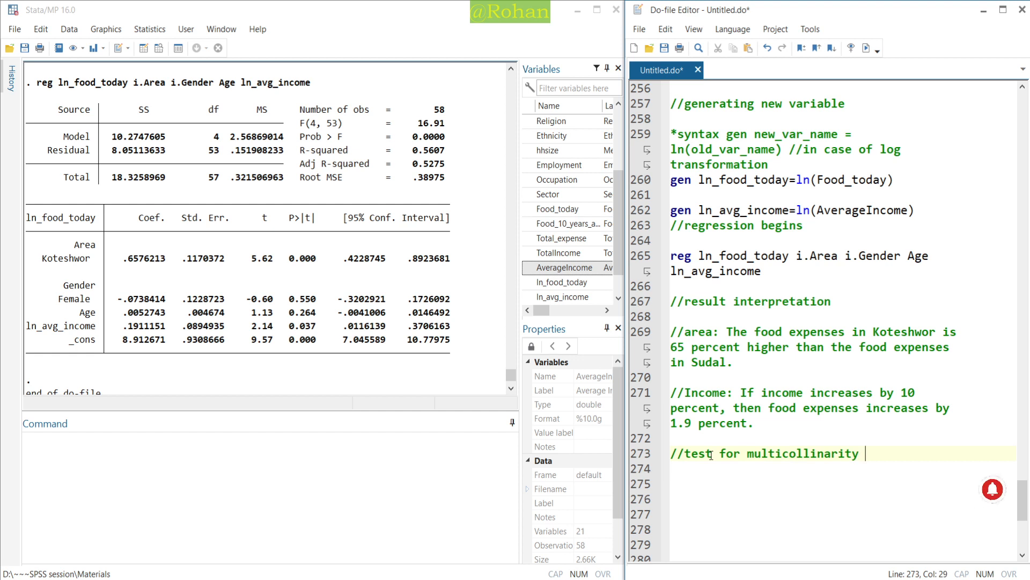
type("and he")
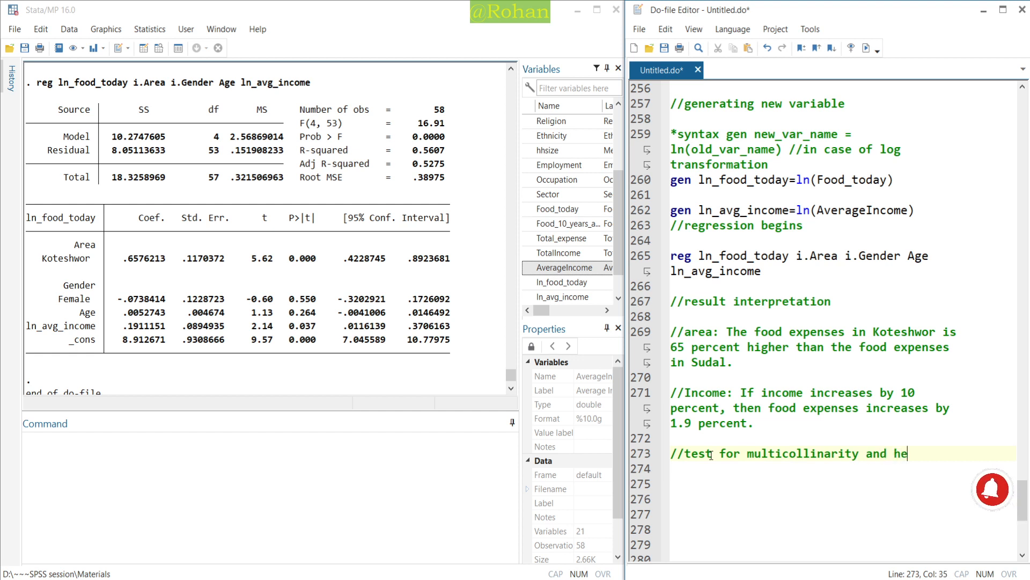
type("teroskedasticity")
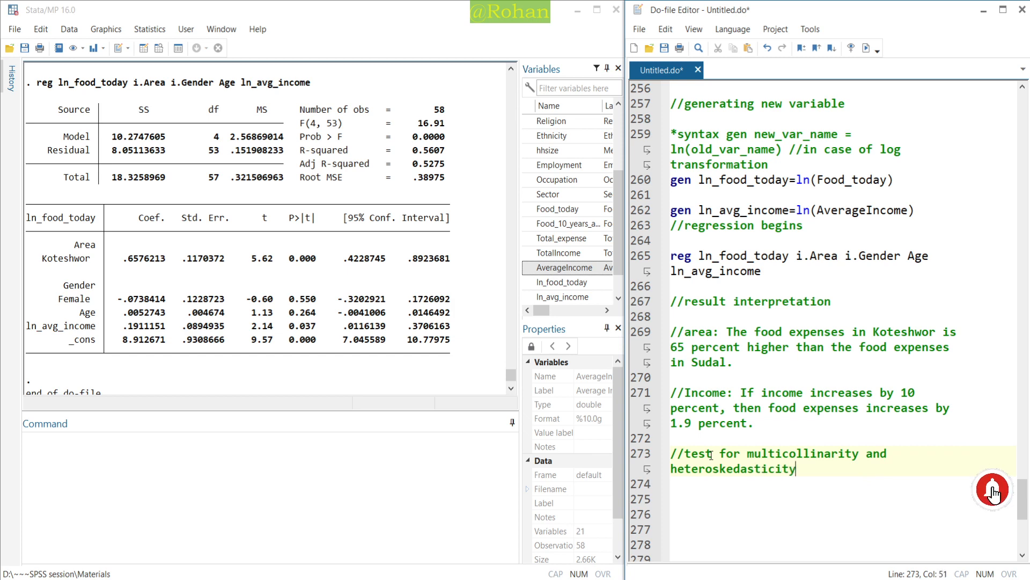
key("Return")
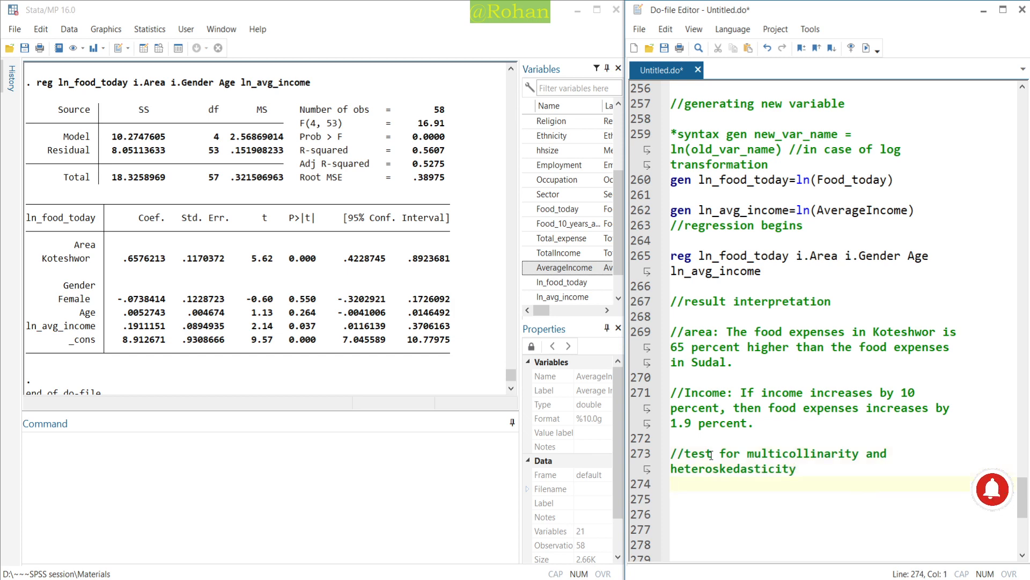
Step: Add the comment "//for multicollinarity" on line 275 of the do-file, followed by a blank line
scroll(719, 435, "down", 2)
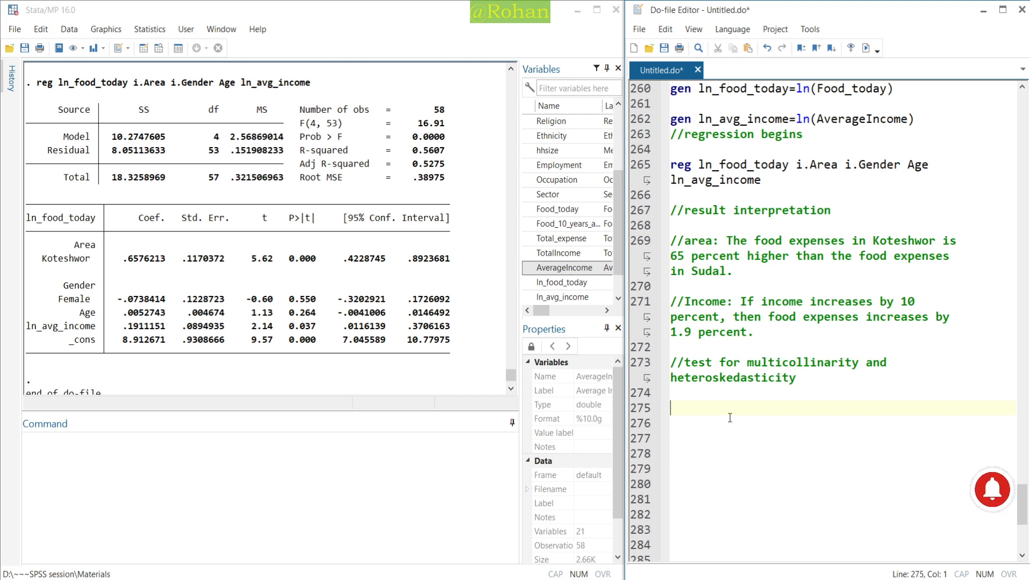
type("//f")
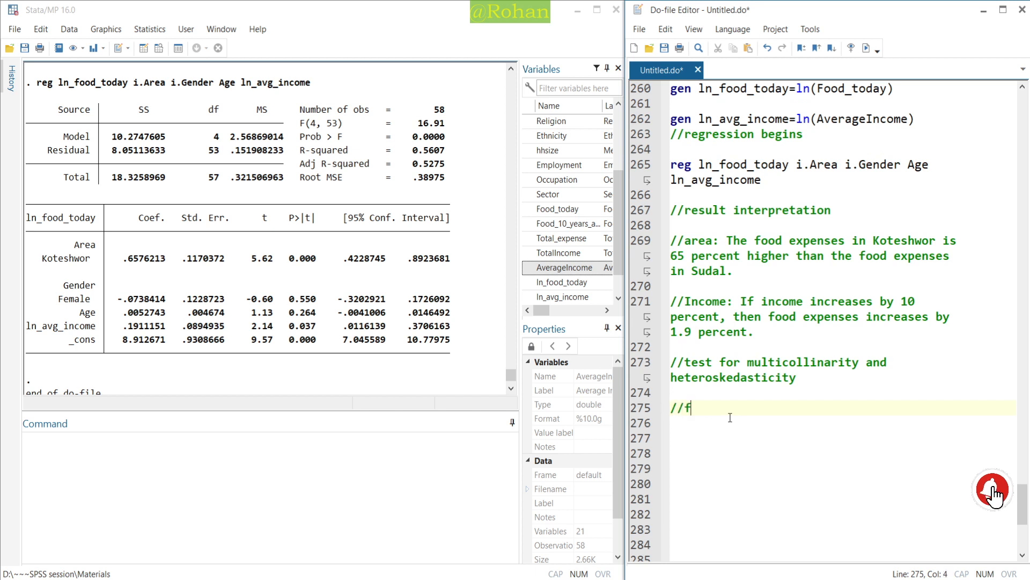
type("or multi")
key("Return")
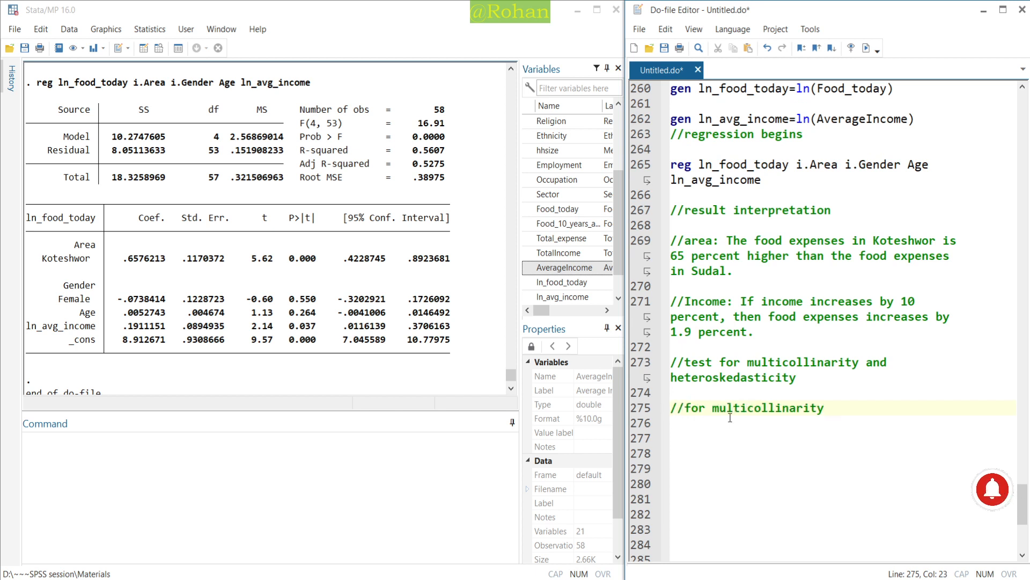
key("Return")
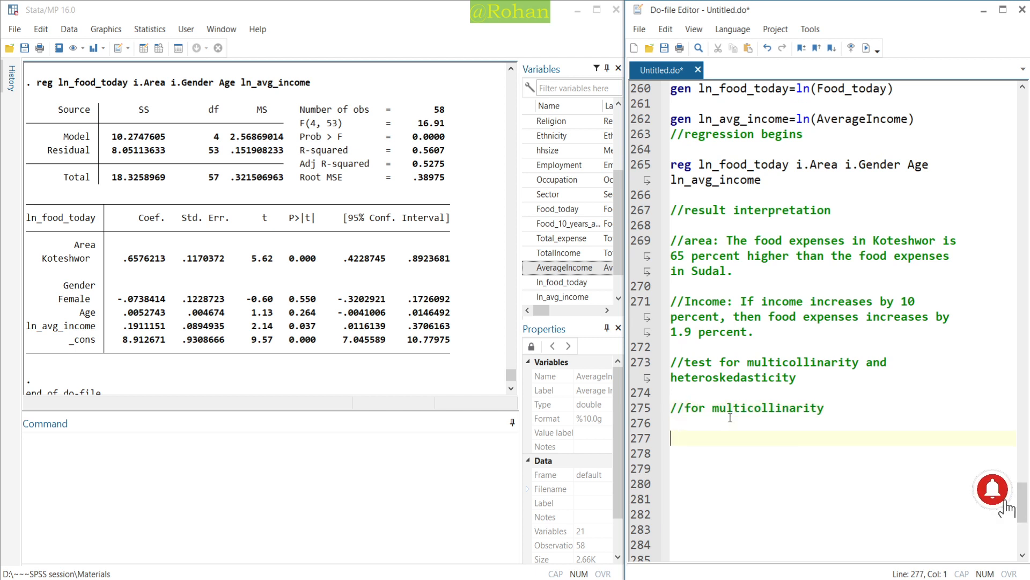
Step: Add the command "vif" on line 277 and run only that line
key("Return")
type("vif")
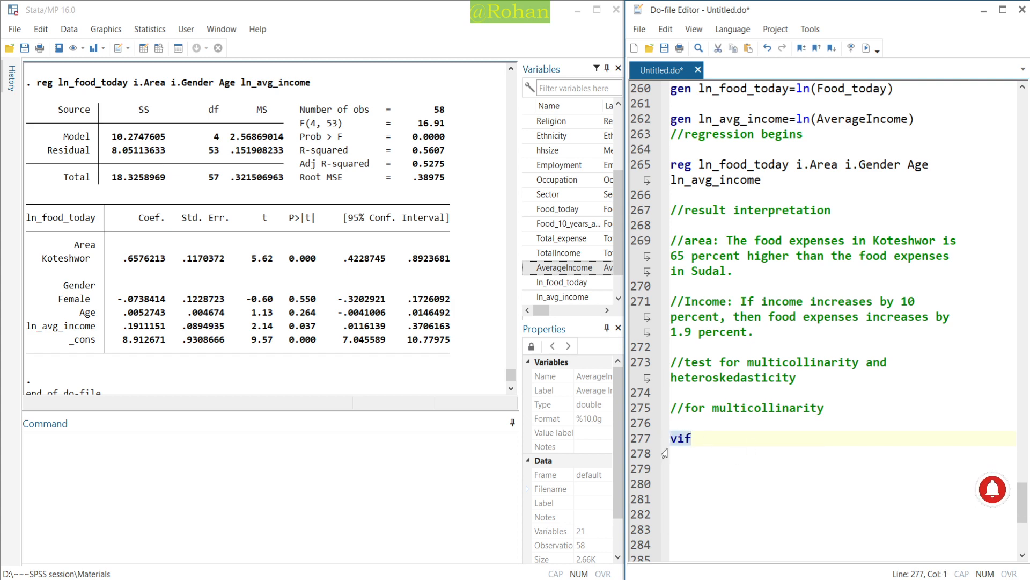
left_click(866, 47)
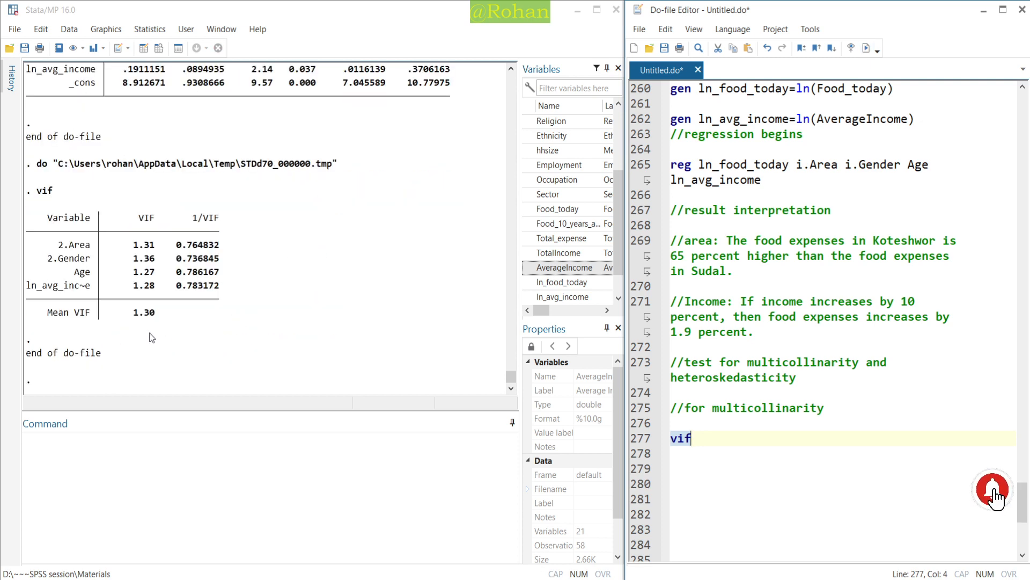
Step: Leave a blank line below the vif command and begin the comment "//rule: if vif is less than 10," on line 279
left_click(707, 436)
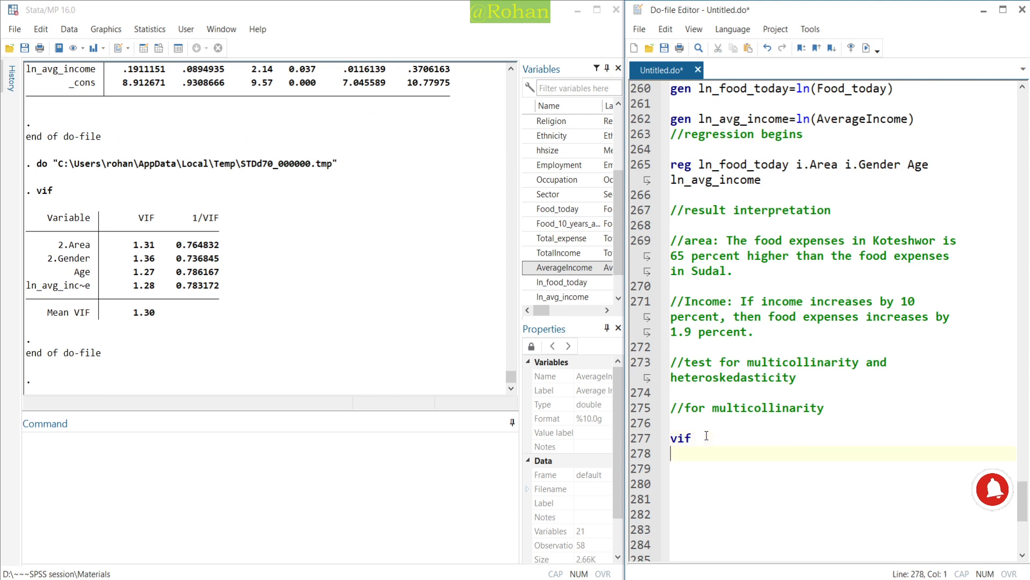
type("//rule")
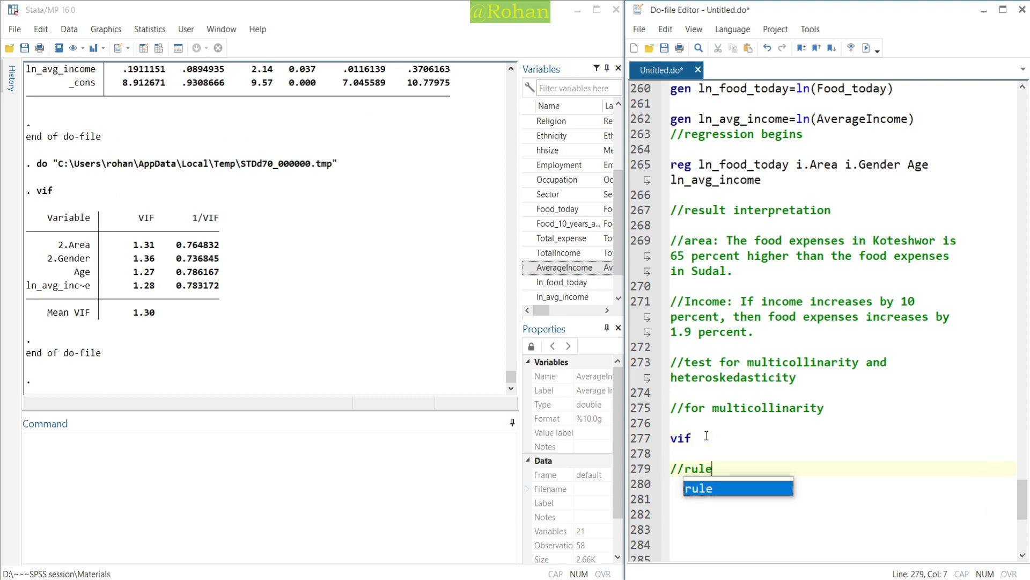
type(": if vif is ")
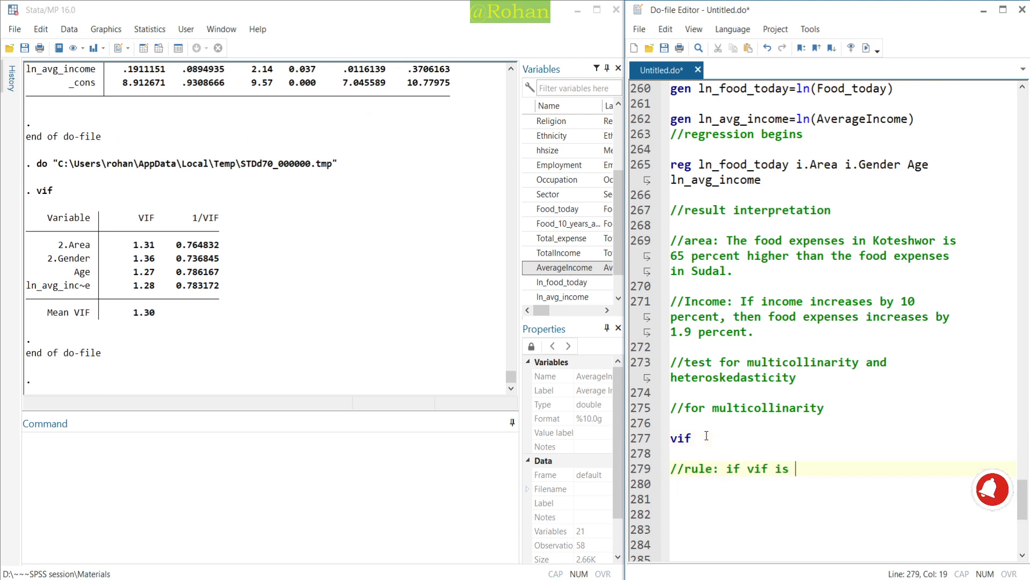
type("less tha")
key("BackSpace")
key("BackSpace")
type("han 10, ")
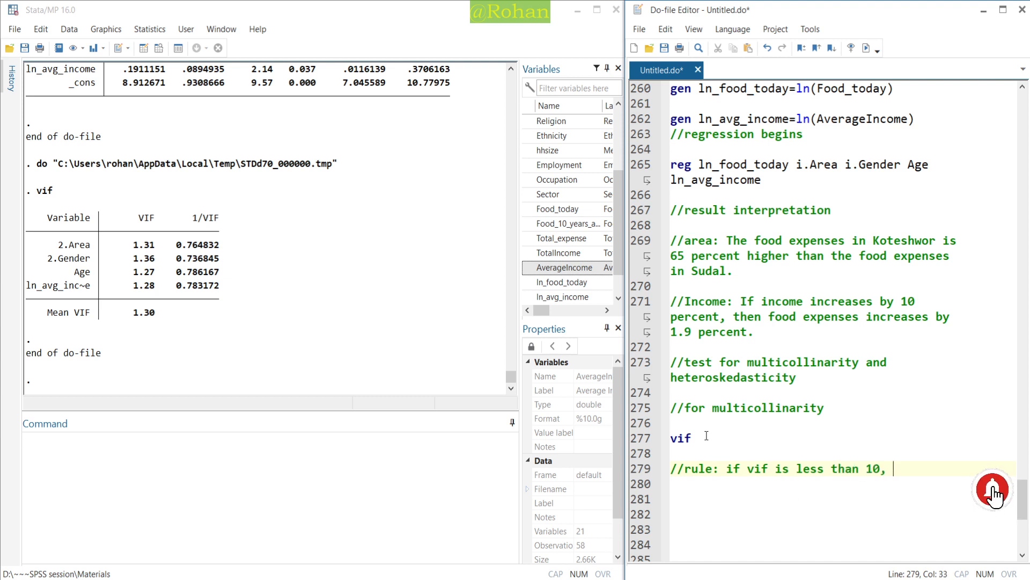
Step: Complete the rule comment with "the model is free from multicollinarity", followed by a blank line
type("the data is")
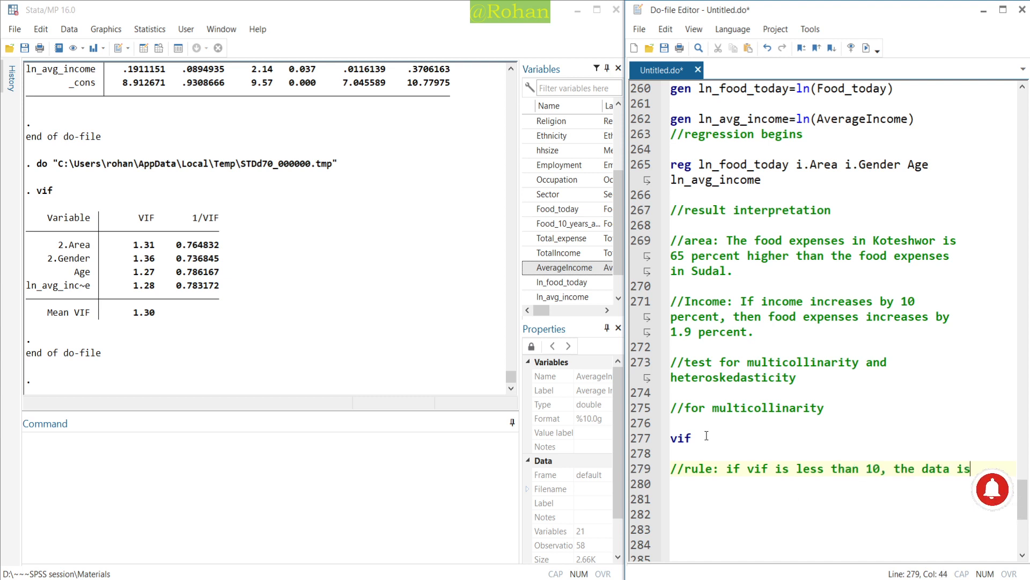
key("ctrl+BackSpace")
key("ctrl+BackSpace")
type("model")
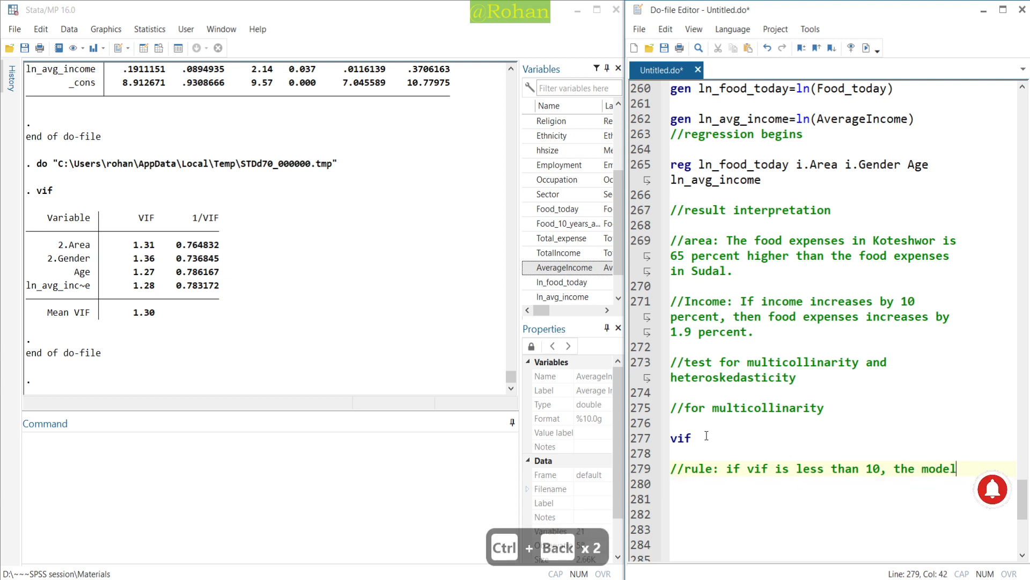
type(" is free from")
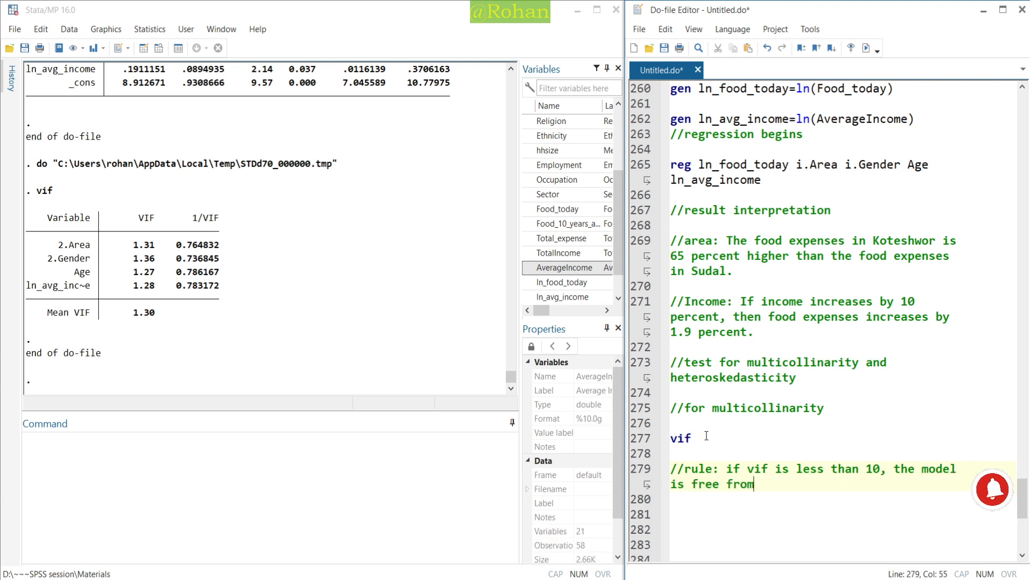
type(" multi")
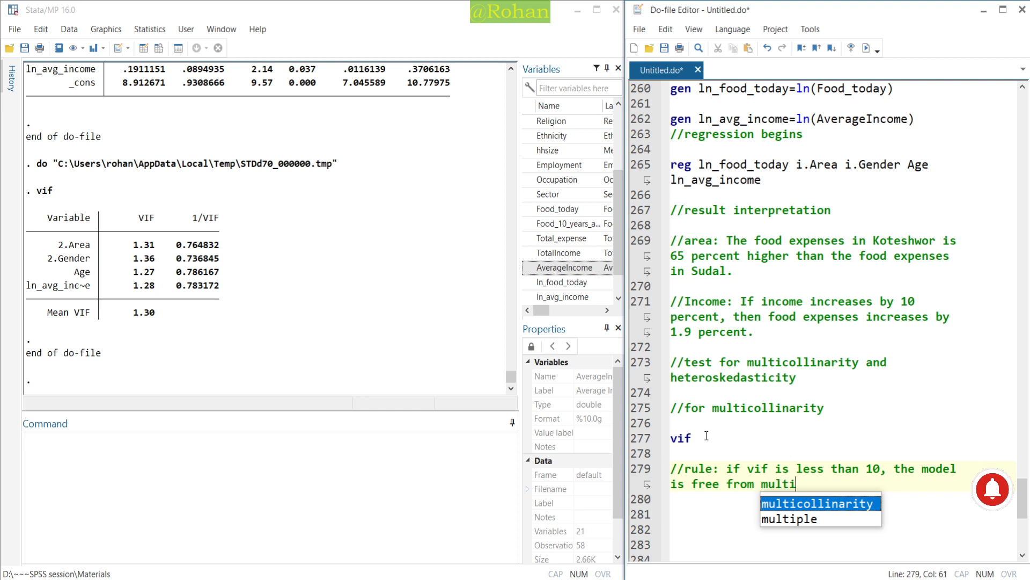
key("Tab")
key("Return")
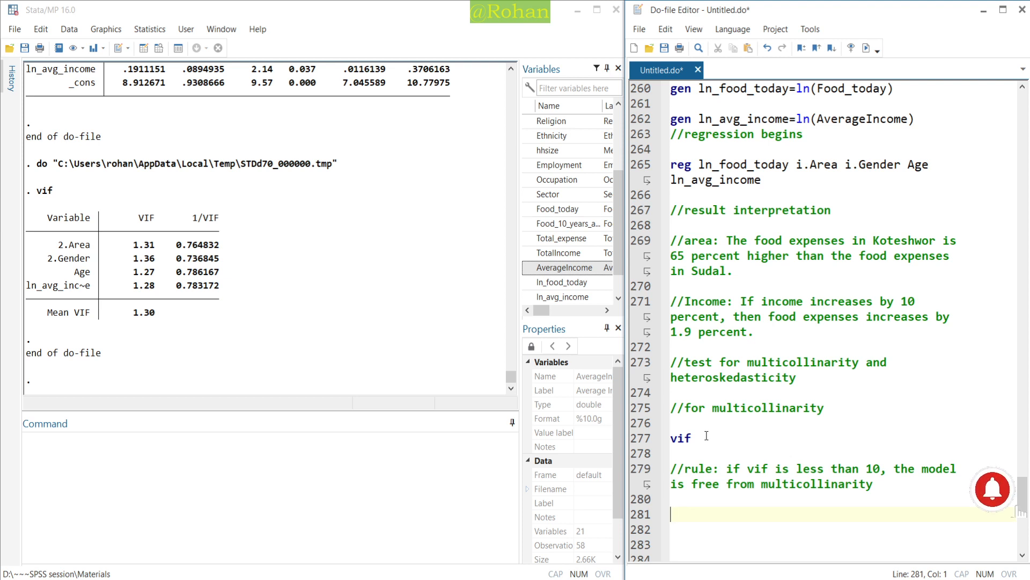
Step: Add the heteroskedasticity test command "estat hettest" on line 281
type("esta")
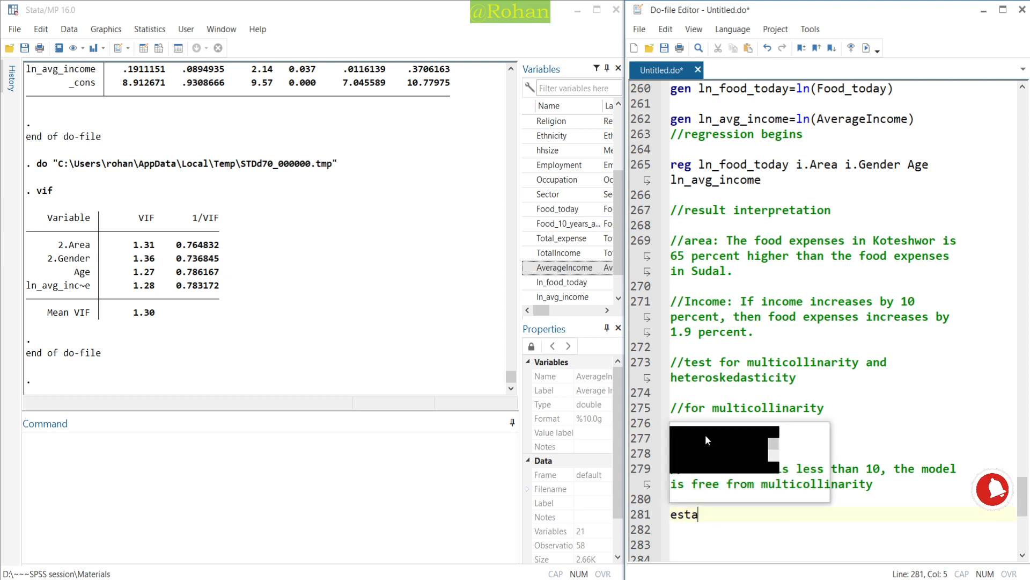
type("t he")
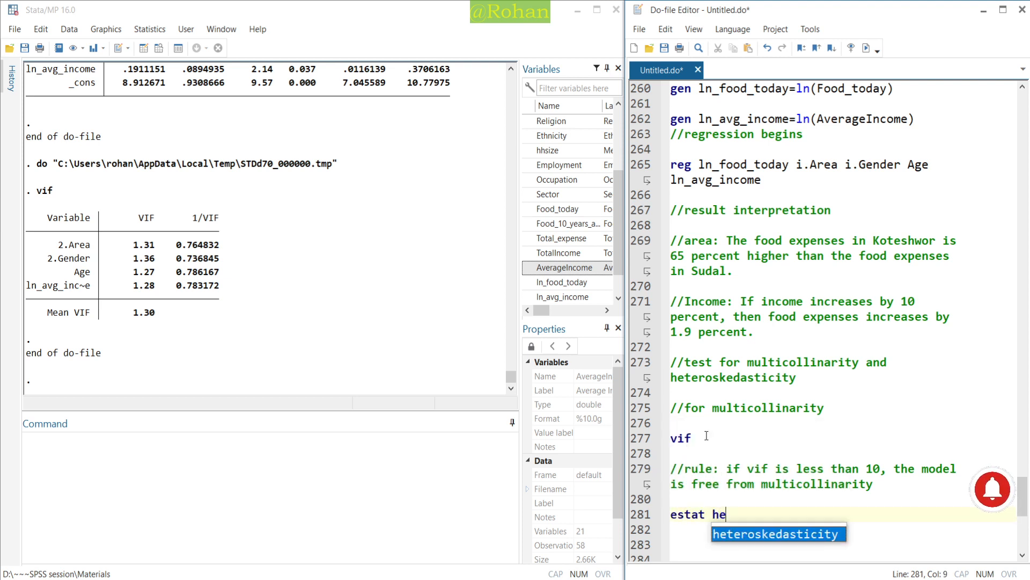
type("ttest")
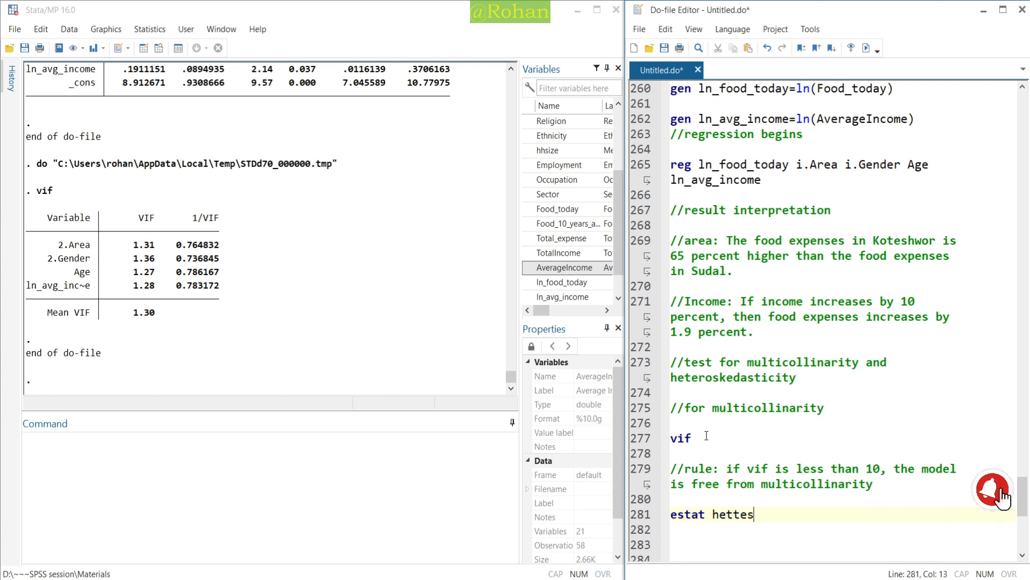
Step: Insert a line above the estat hettest command with the comment "//for heteroskedasticity"
left_click(693, 507)
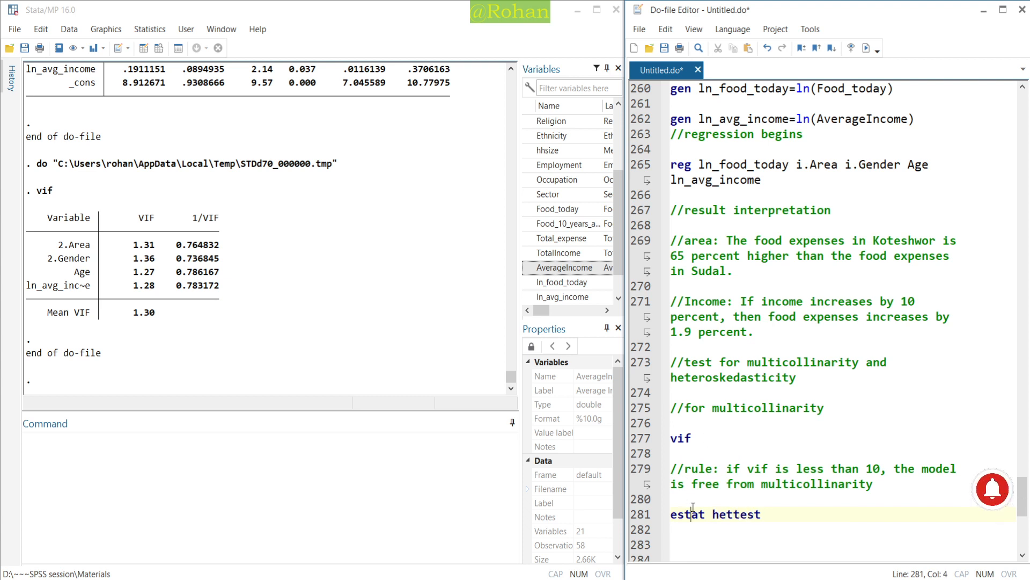
key("Left")
key("Left")
key("Left")
key("Return")
key("Up")
type("//for here")
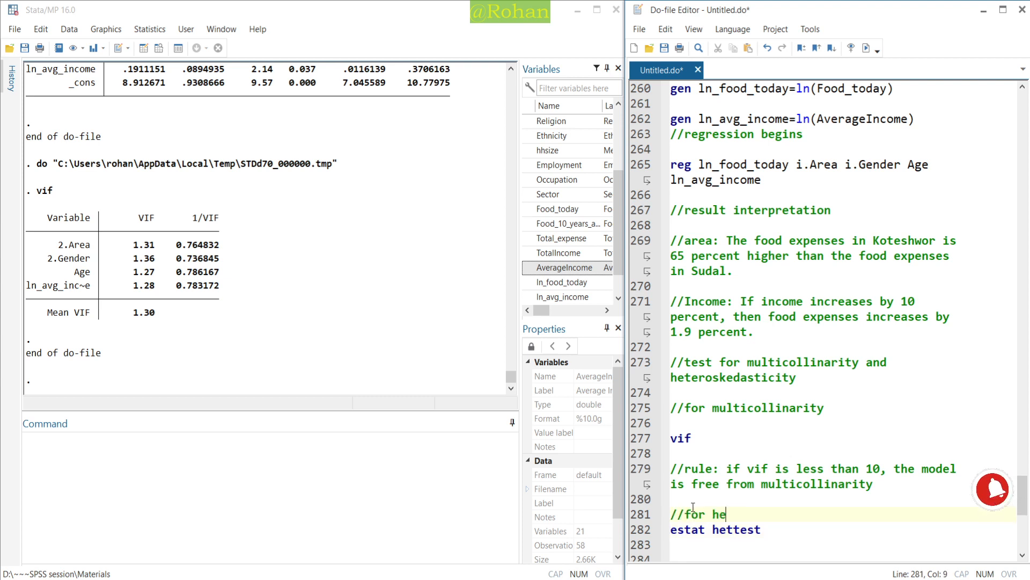
key("BackSpace")
type("teroskedasticity")
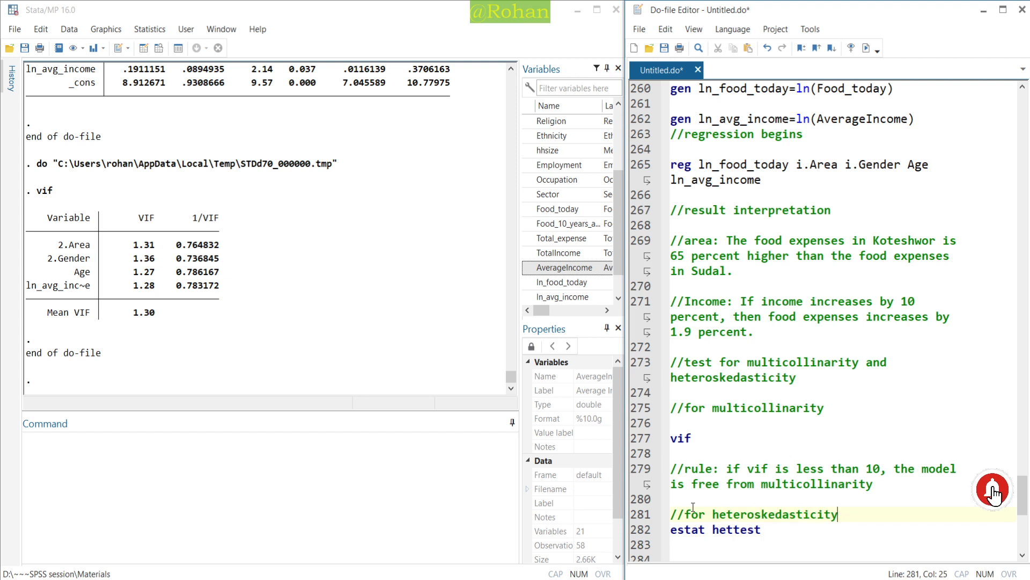
Step: Run only the "estat hettest" line of the do-file
key("Down")
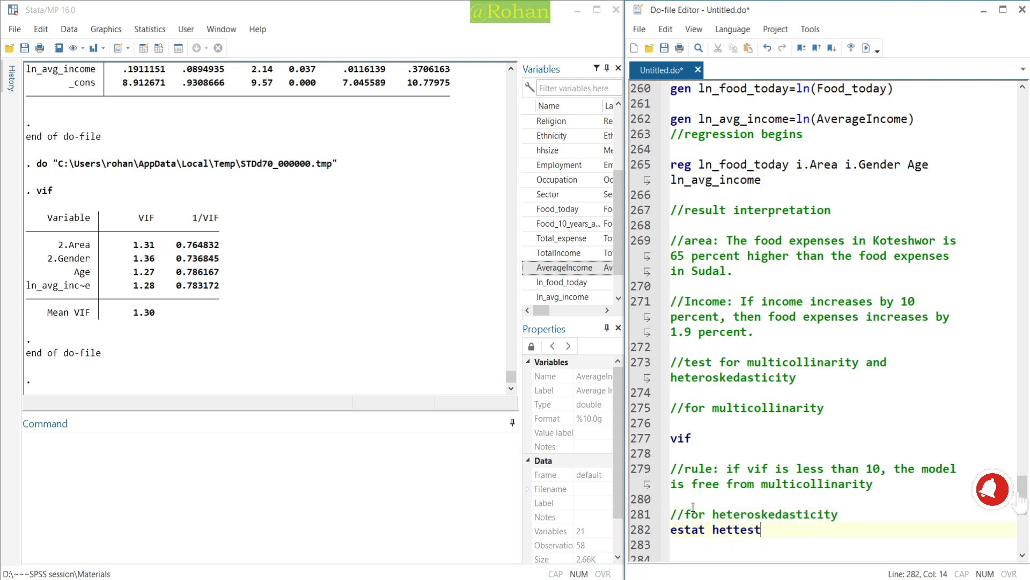
left_click_drag(766, 530, 671, 531)
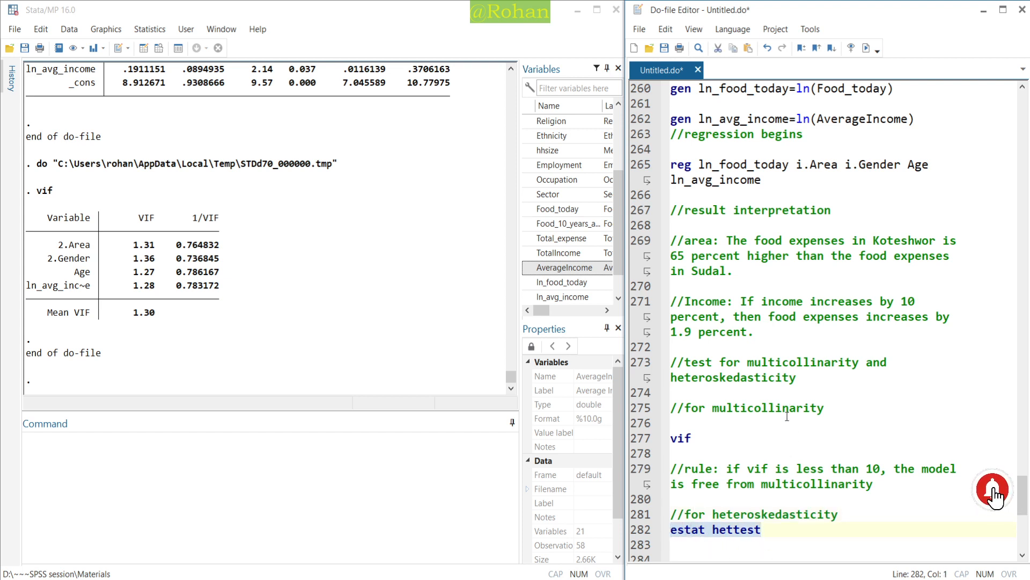
left_click(868, 50)
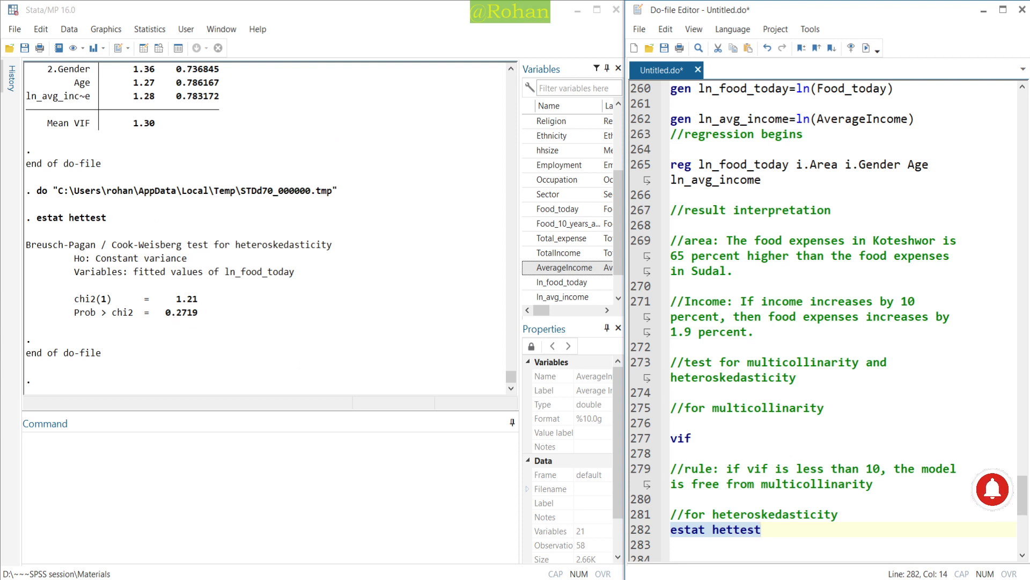
Step: Mark the Prob > chi2 line and the Ho: Constant variance line in the test output with on-screen boxes
key("ctrl+2")
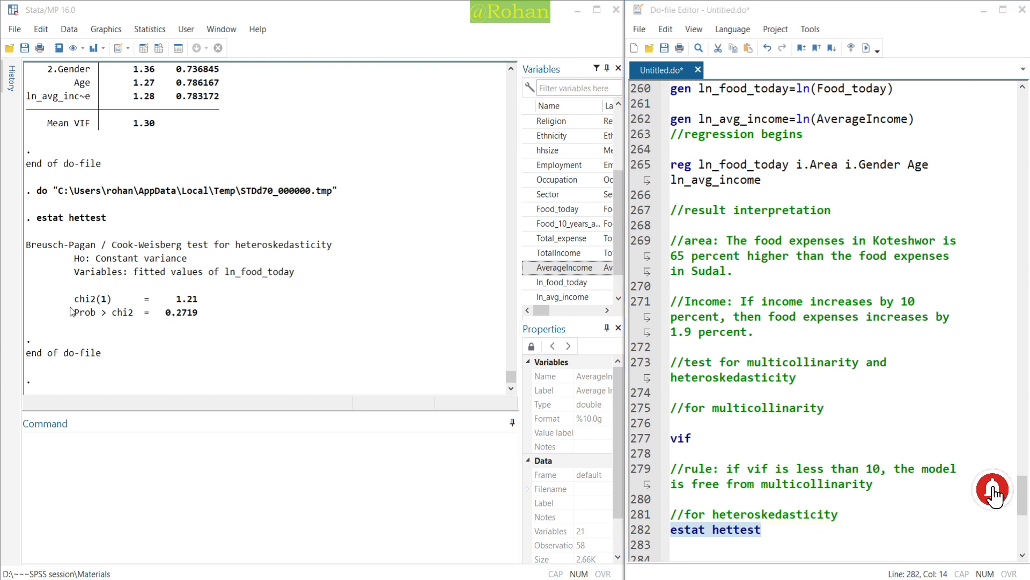
mouse_move(70, 306)
left_mouse_down()
mouse_move(112, 327)
mouse_move(202, 325)
left_mouse_up()
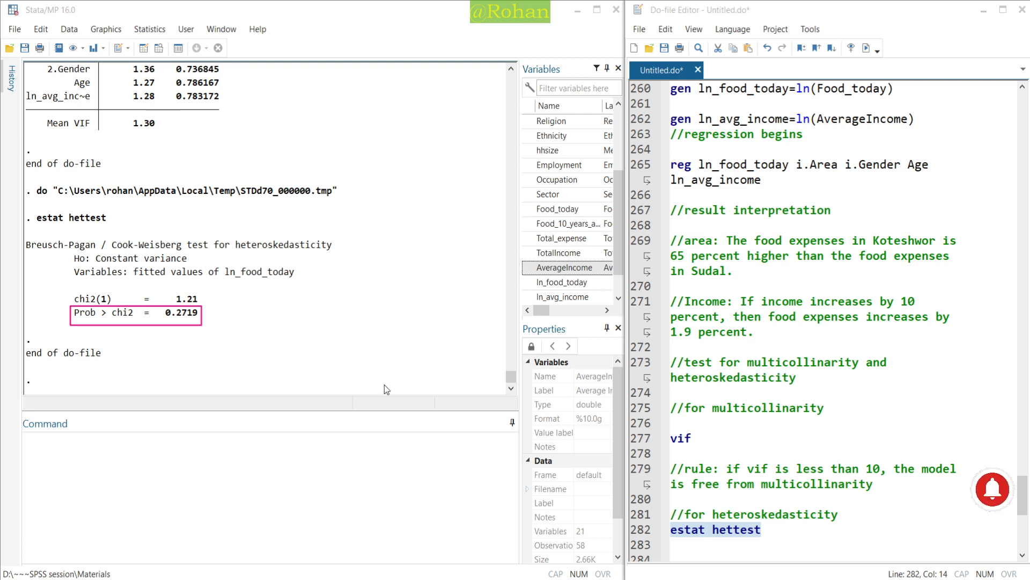
mouse_move(69, 250)
left_mouse_down()
mouse_move(81, 263)
mouse_move(143, 272)
mouse_move(192, 268)
left_mouse_up()
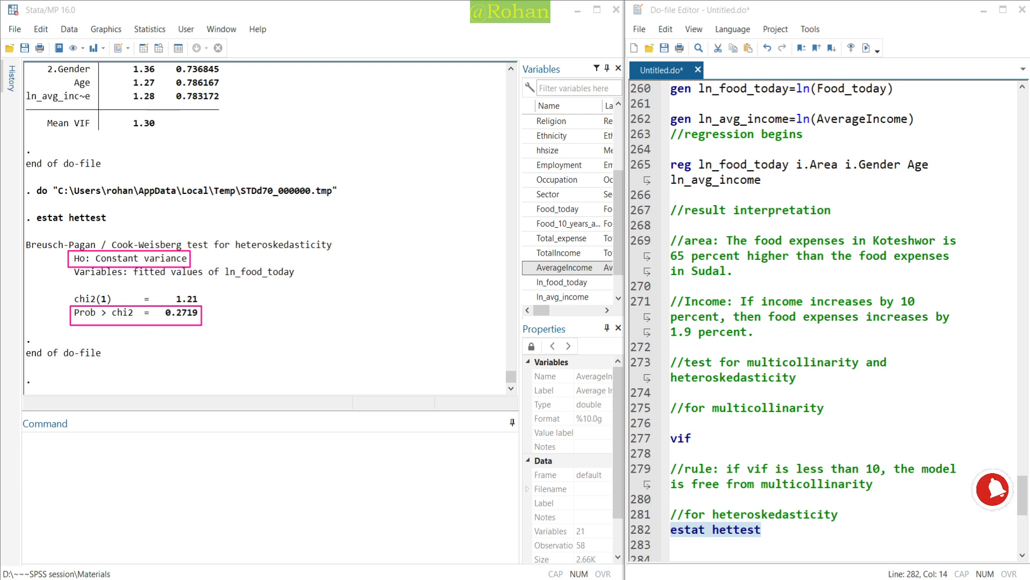
Step: Add the comment "//for autocorrelation" on line 284, with a blank line before and after it
left_click(775, 530)
scroll(775, 528, "down", 3)
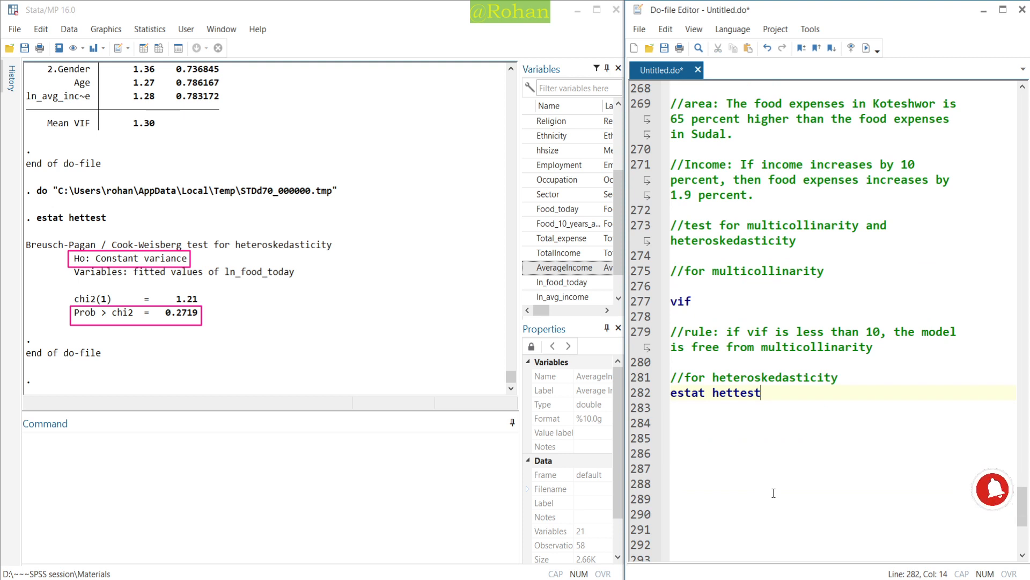
key("Return")
key("Return")
type("//")
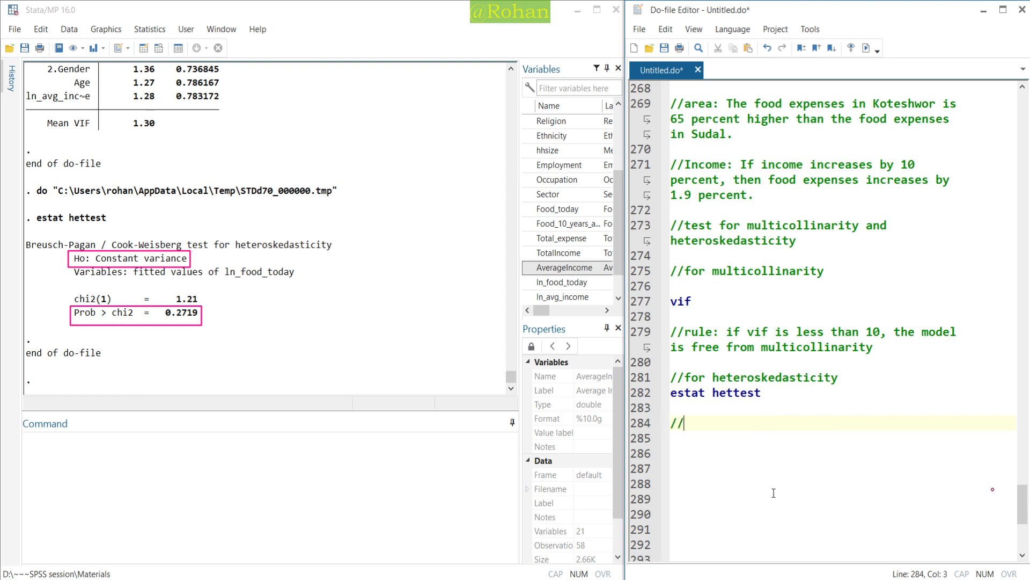
type("for auto")
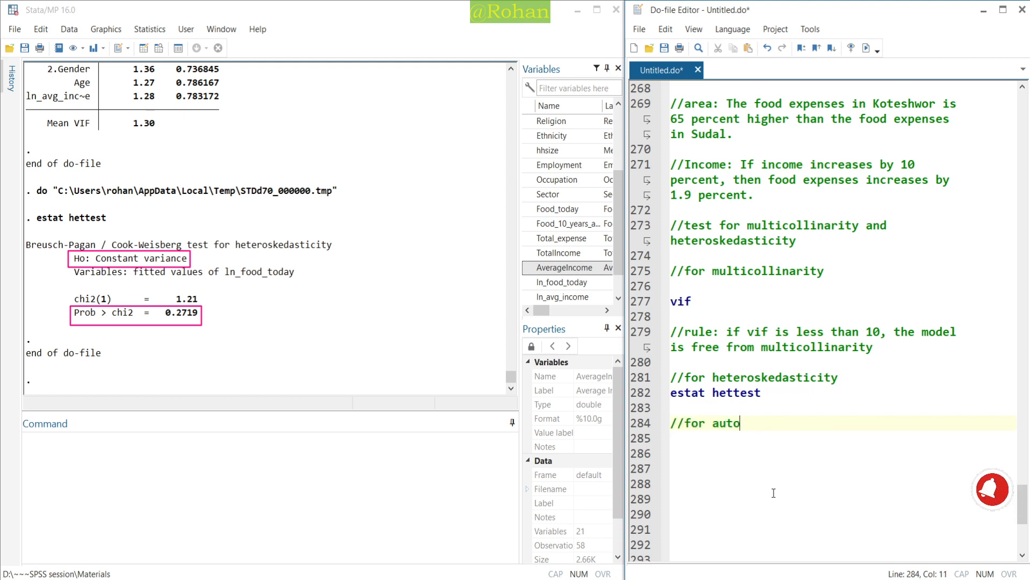
type("correlati")
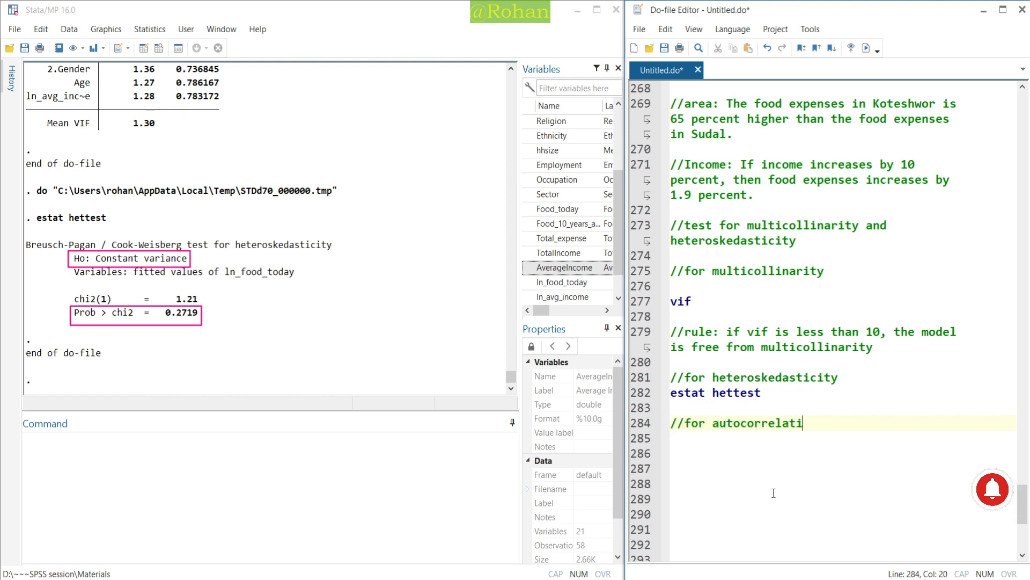
type("on")
key("Return")
key("Return")
Step: Add the command "estat dwatson" on line 286 of the do-file and run only that line
type("estat")
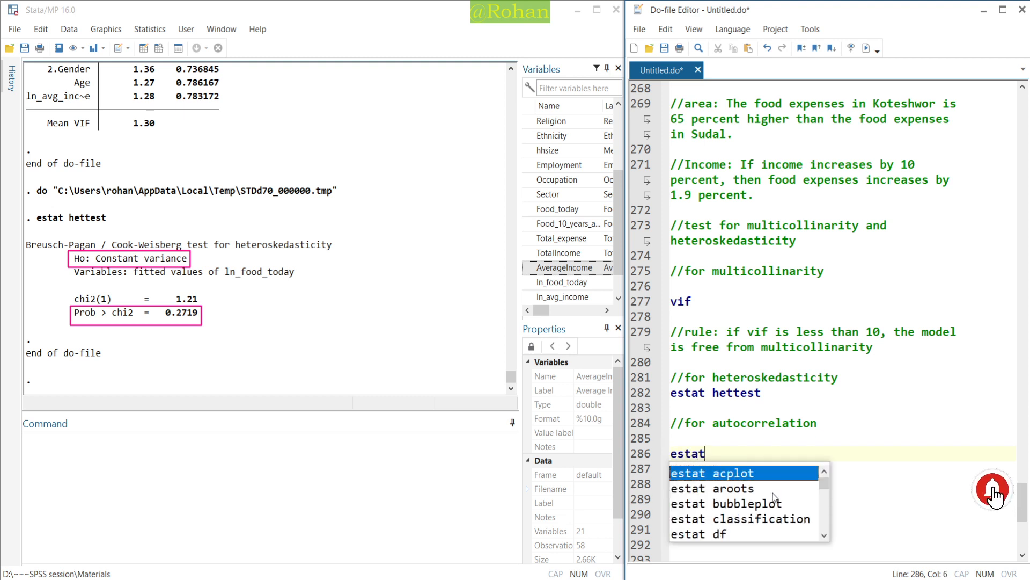
type(" dwatsonm")
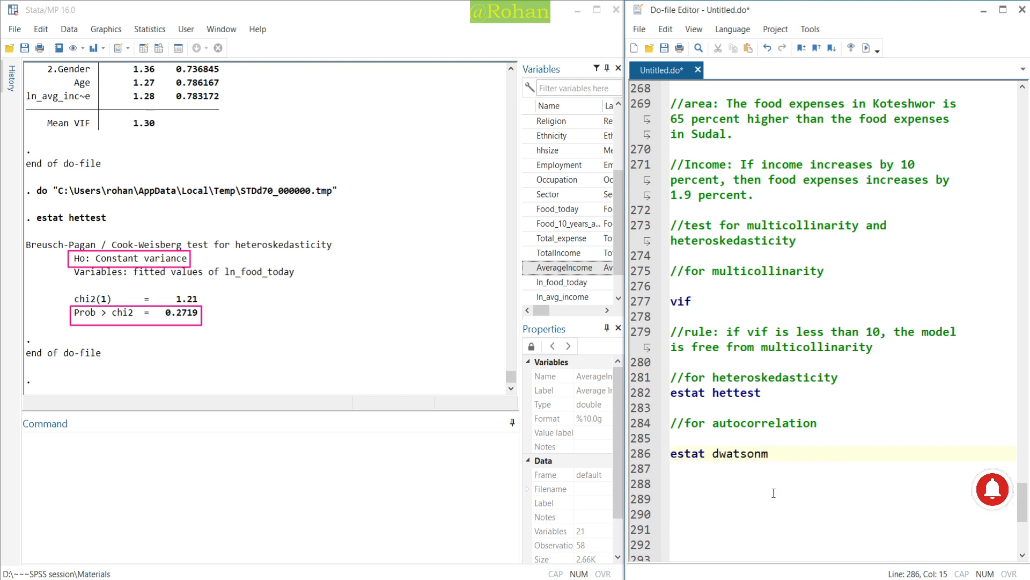
key("BackSpace")
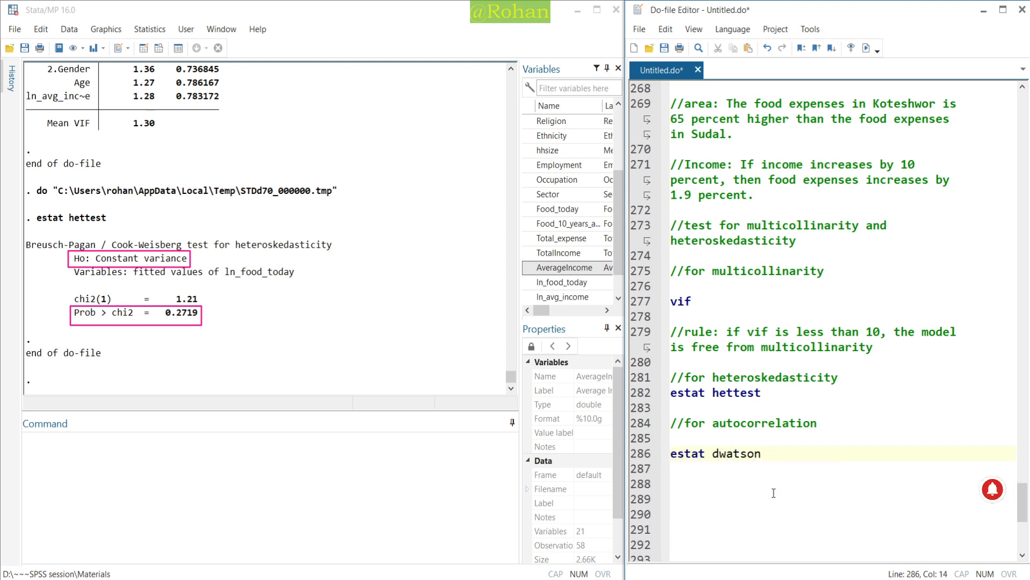
left_click_drag(775, 460, 670, 455)
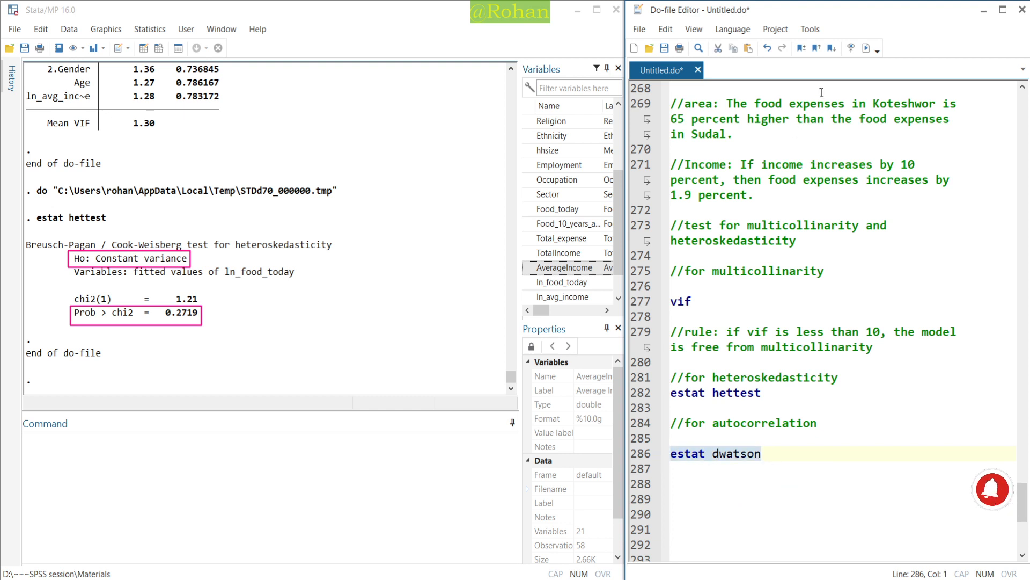
left_click(866, 49)
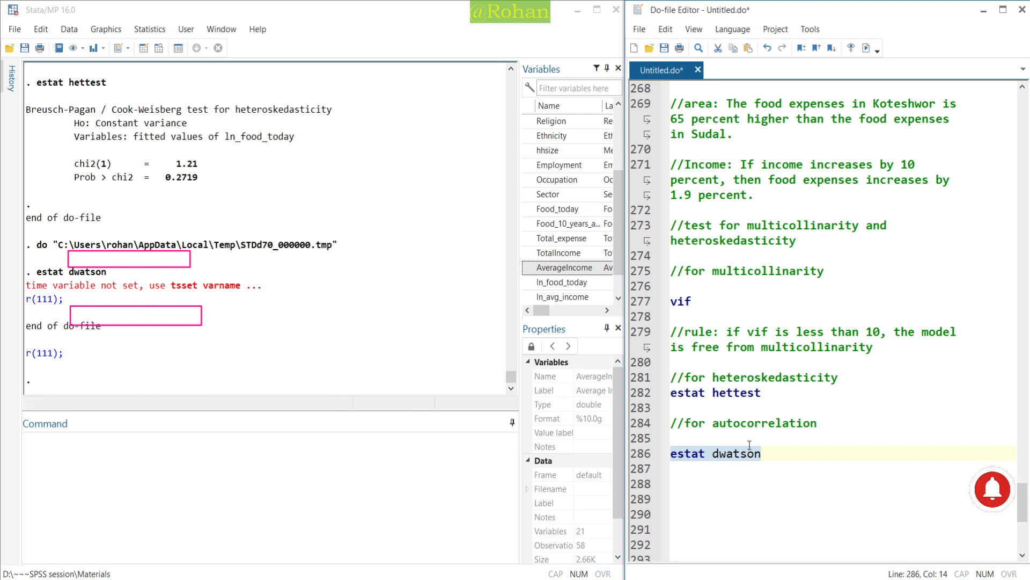
Step: Extend the comment on line 284 to "//for autocorrelation only for time series data" and clear the on-screen boxes
left_click(772, 454)
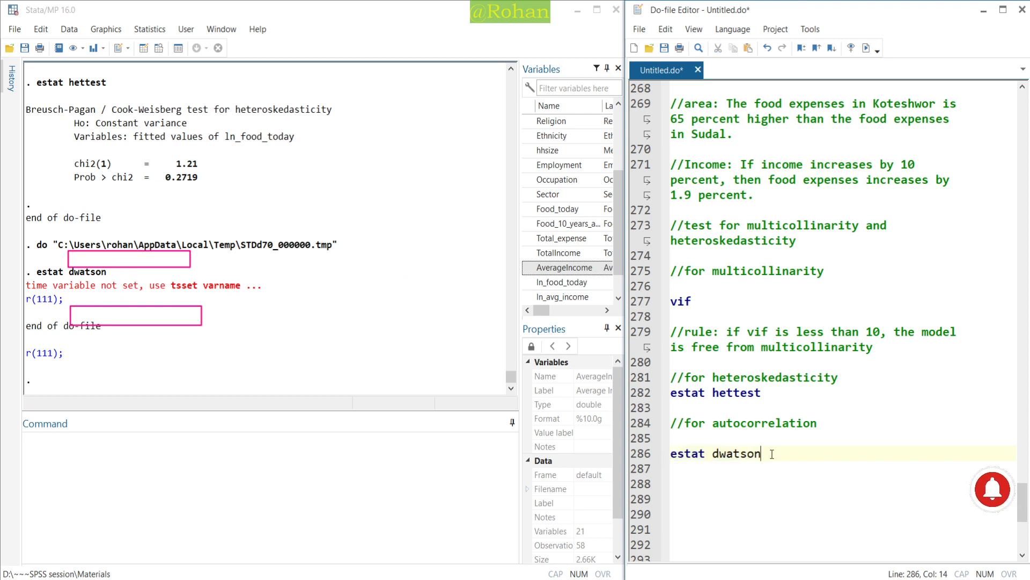
key("Up")
key("Up")
key("ctrl+Right")
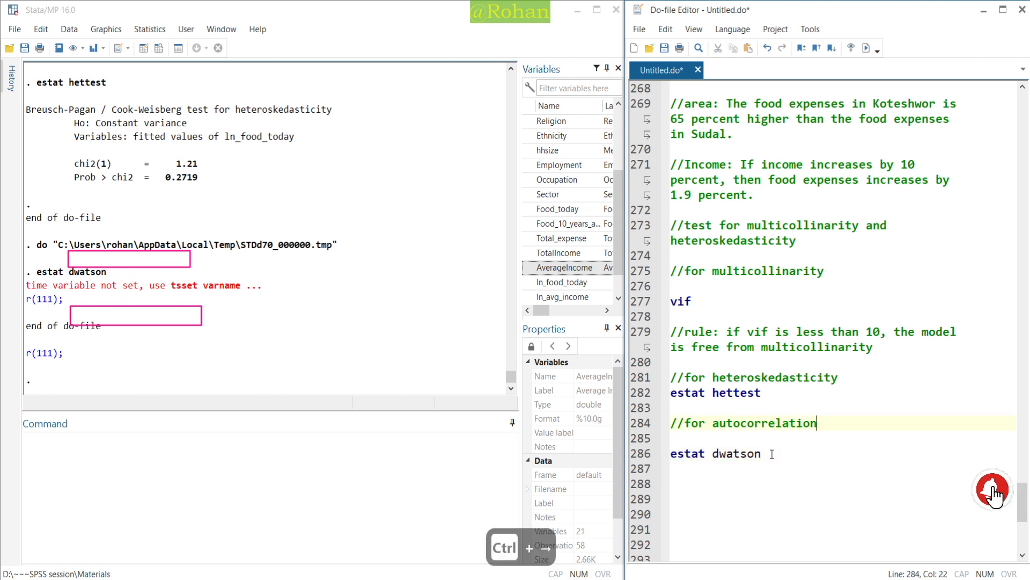
type("only fr")
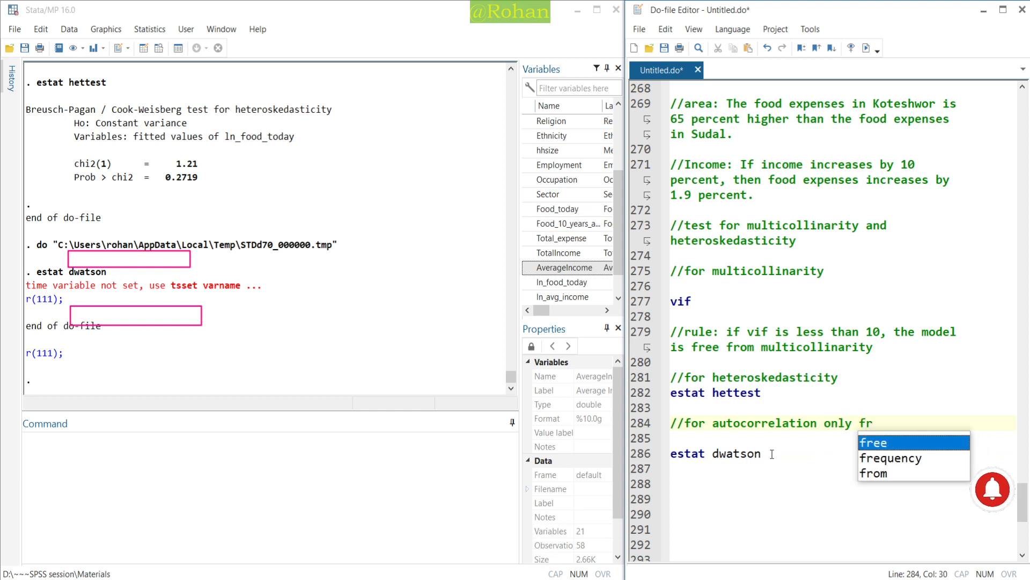
key("BackSpace")
type("or ")
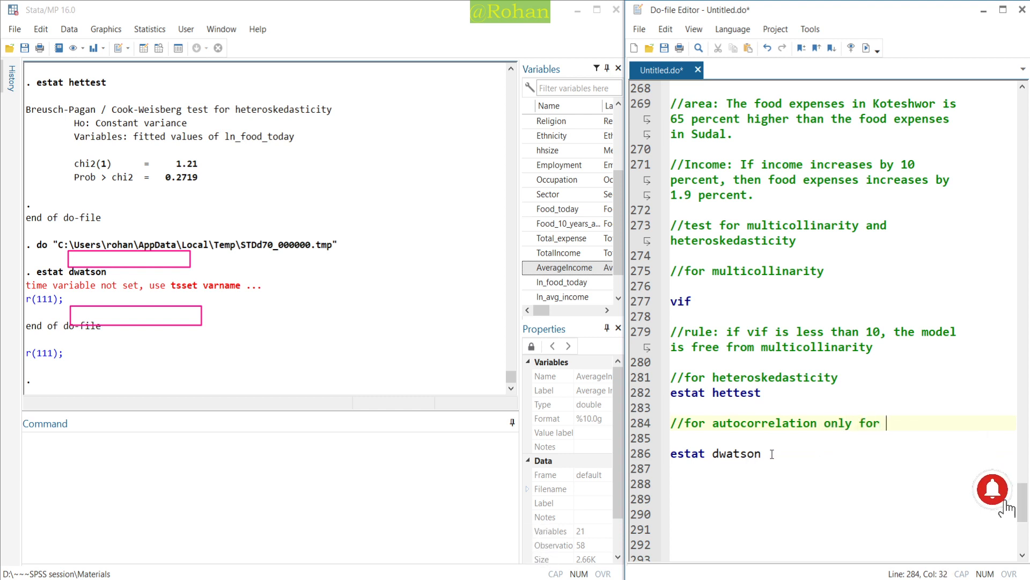
type("time series data")
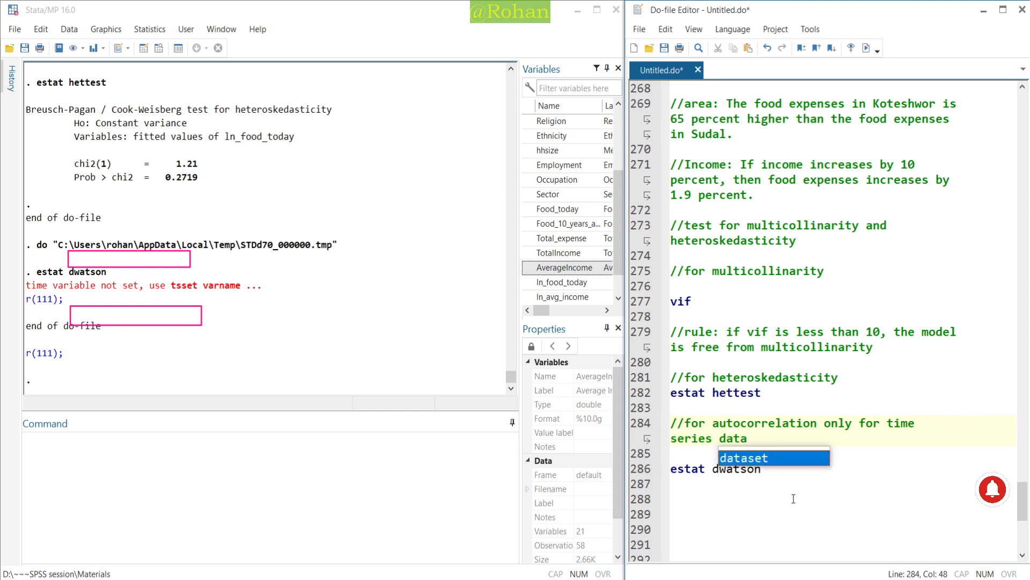
left_click(789, 483)
left_click(778, 468)
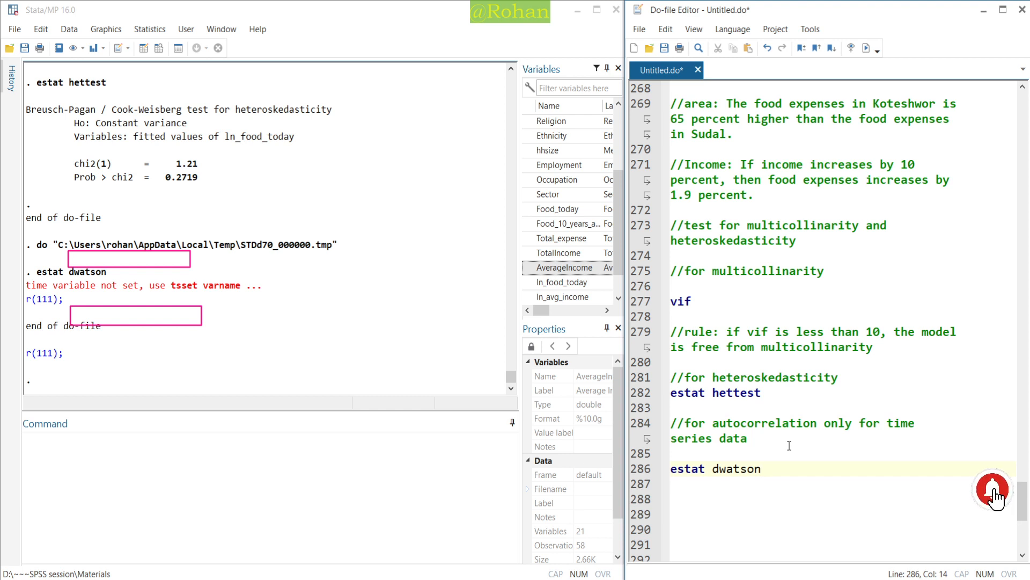
key("ctrl+shift+7")
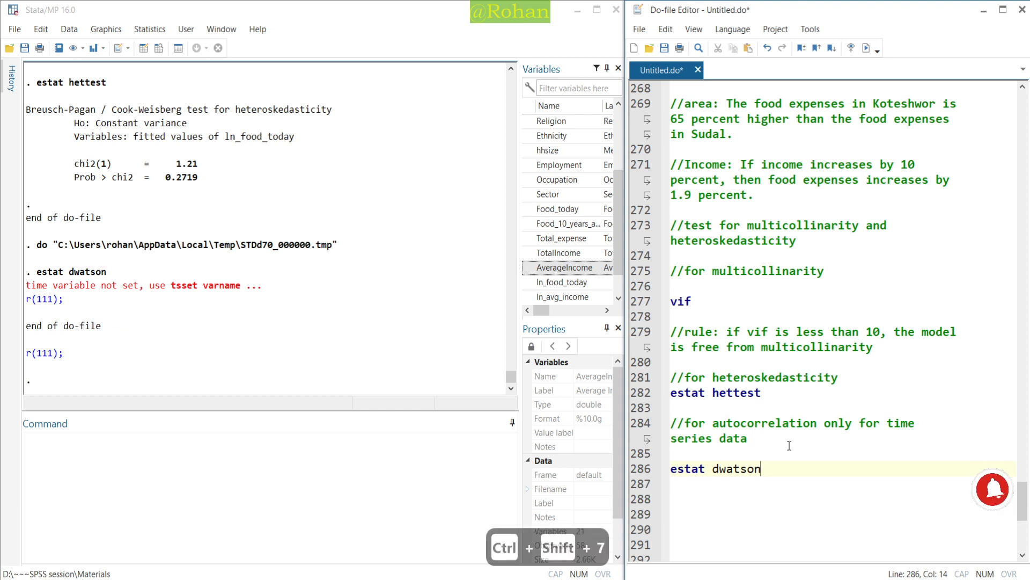
Step: Add the comment "//logistic regression" on line 288, with a blank line before and after it
scroll(778, 468, "down", 1)
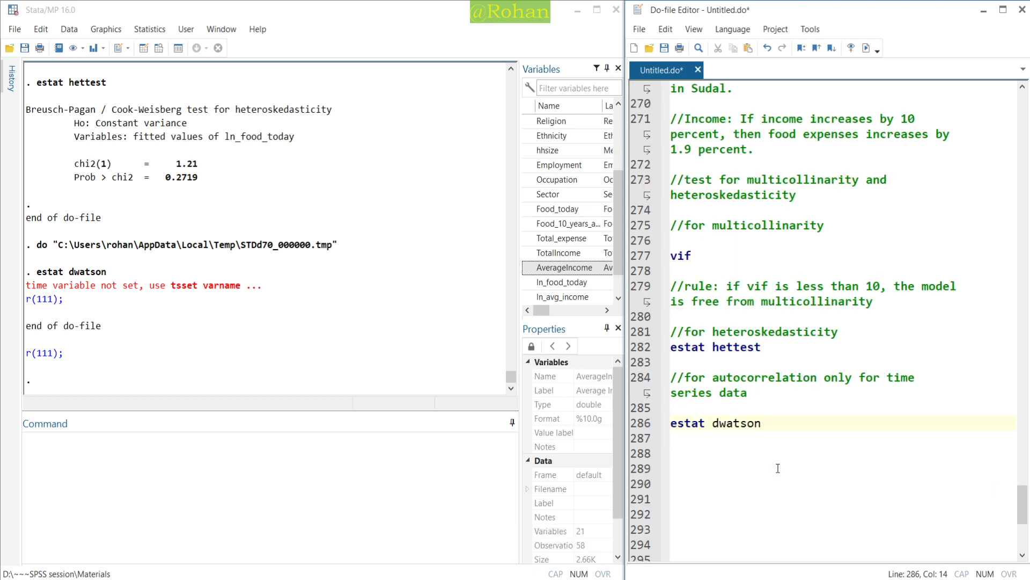
key("Return")
key("Return")
type("/")
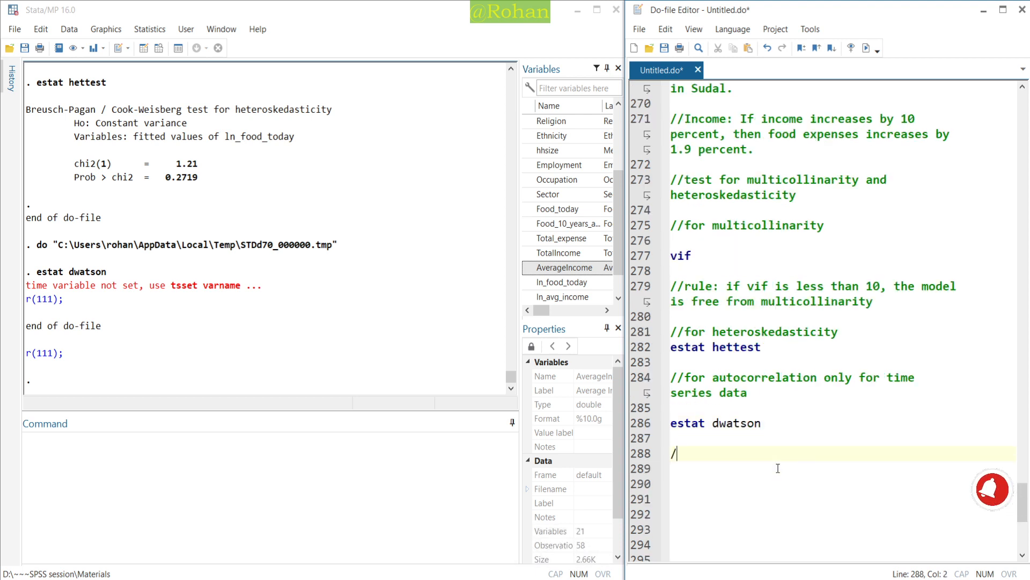
type("/logistic regression")
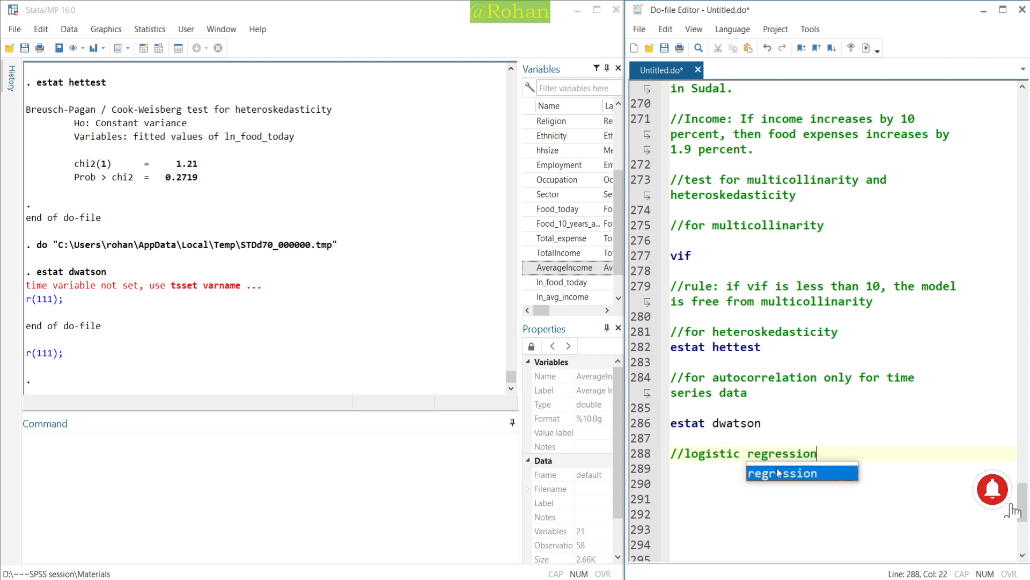
key("Return")
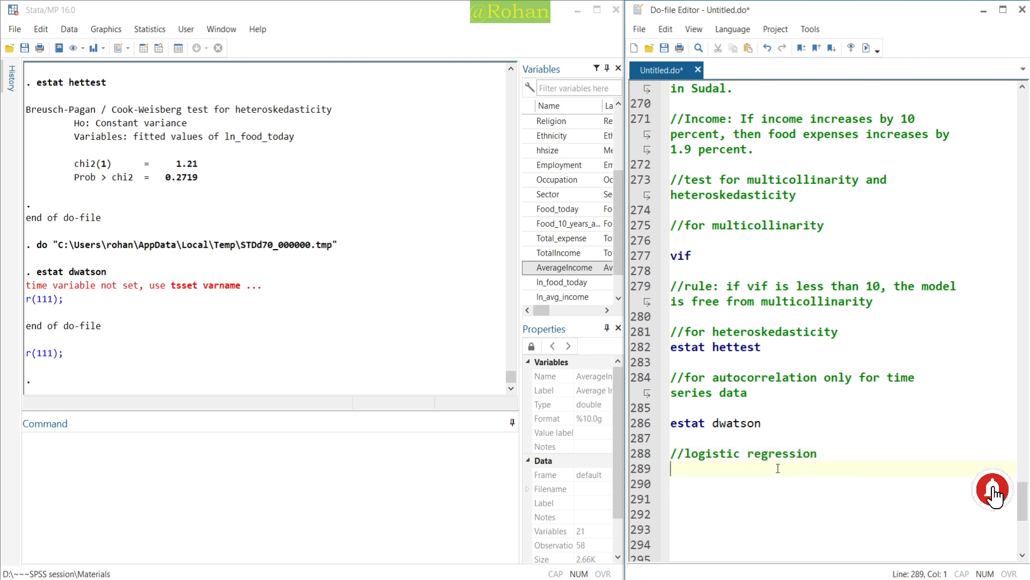
key("Return")
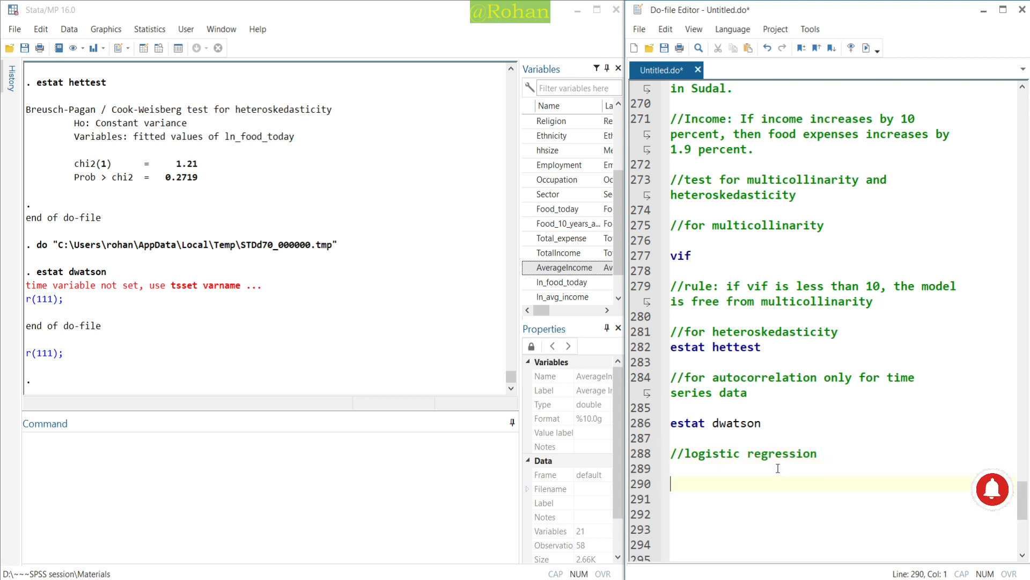
Step: Add the comment "*syntax logit cat_dep_var ind_vars" on line 290 and begin a logit command on line 292
type("*")
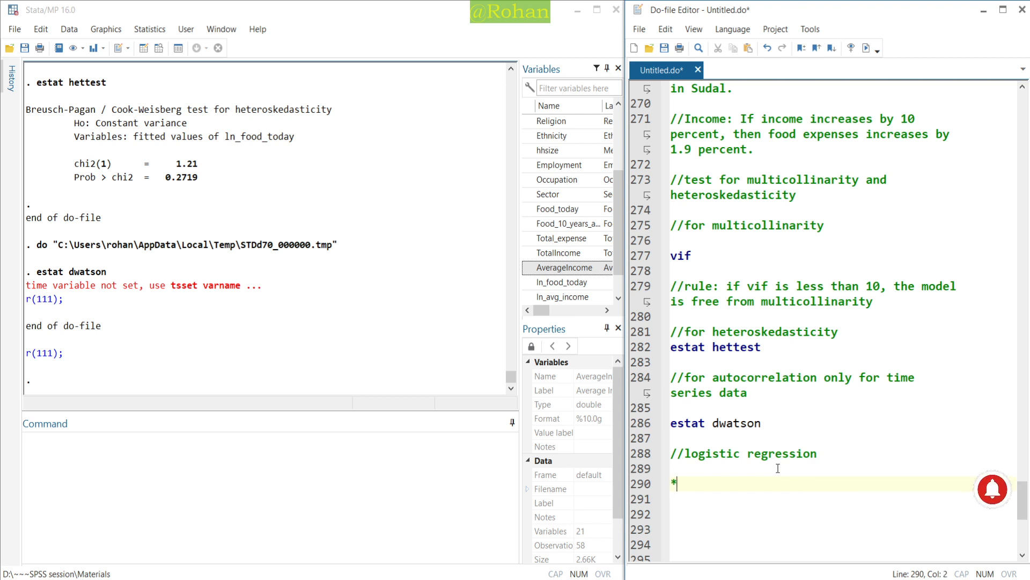
type("syntax l")
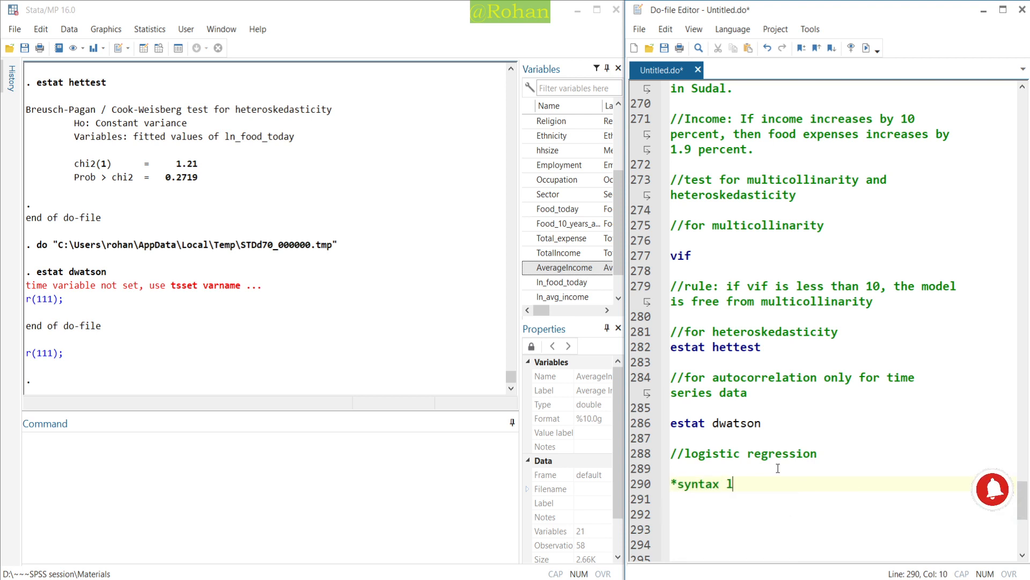
type("ogit")
scroll(777, 468, "down", 1)
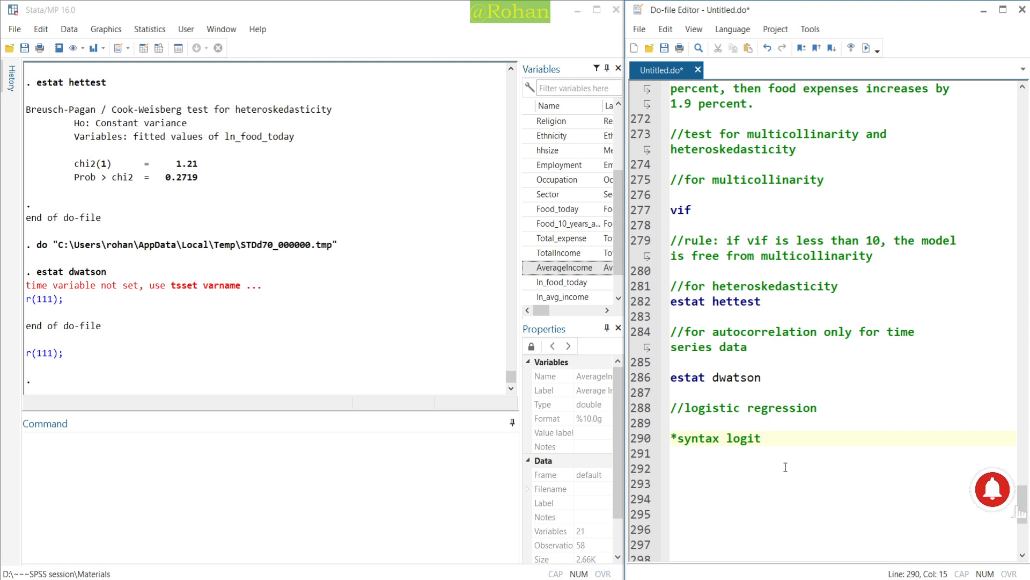
type("cat_de")
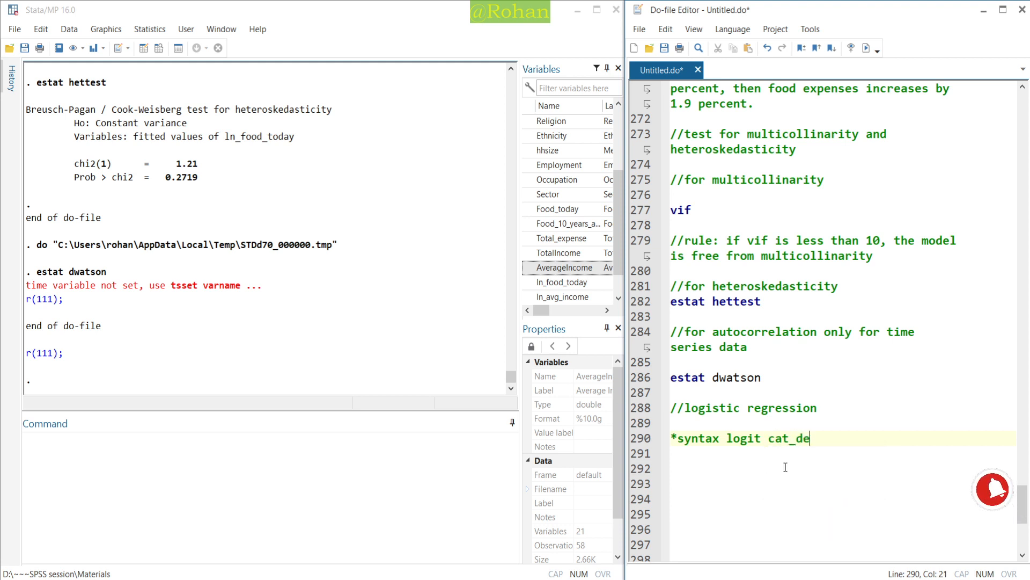
type("p_car")
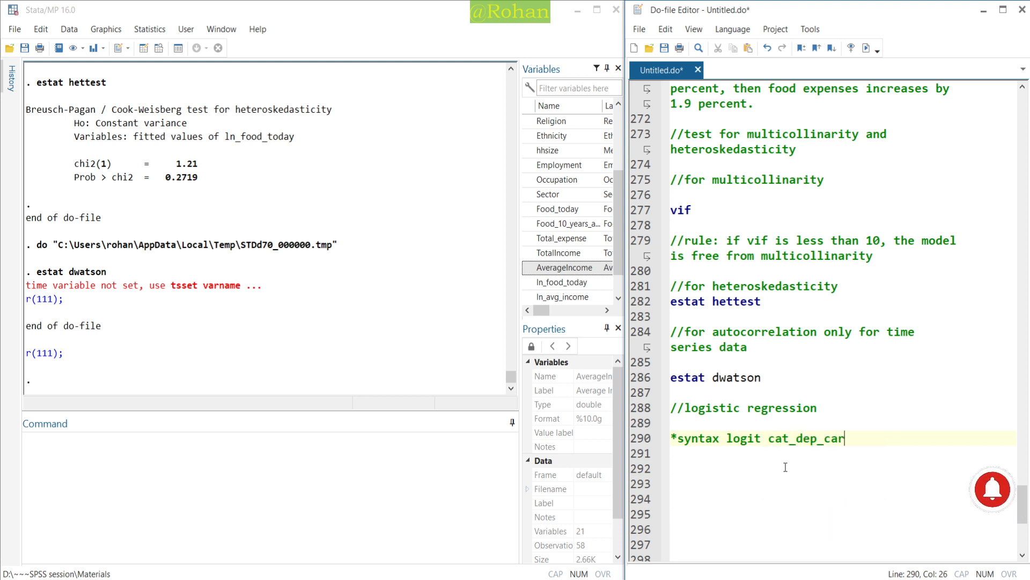
key("BackSpace")
key("BackSpace")
key("BackSpace")
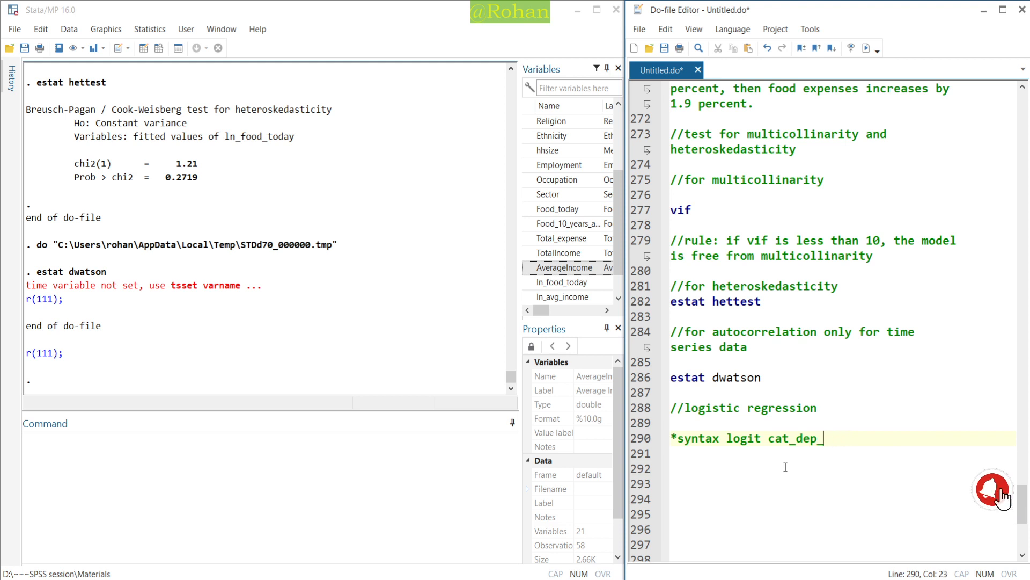
type("var inde")
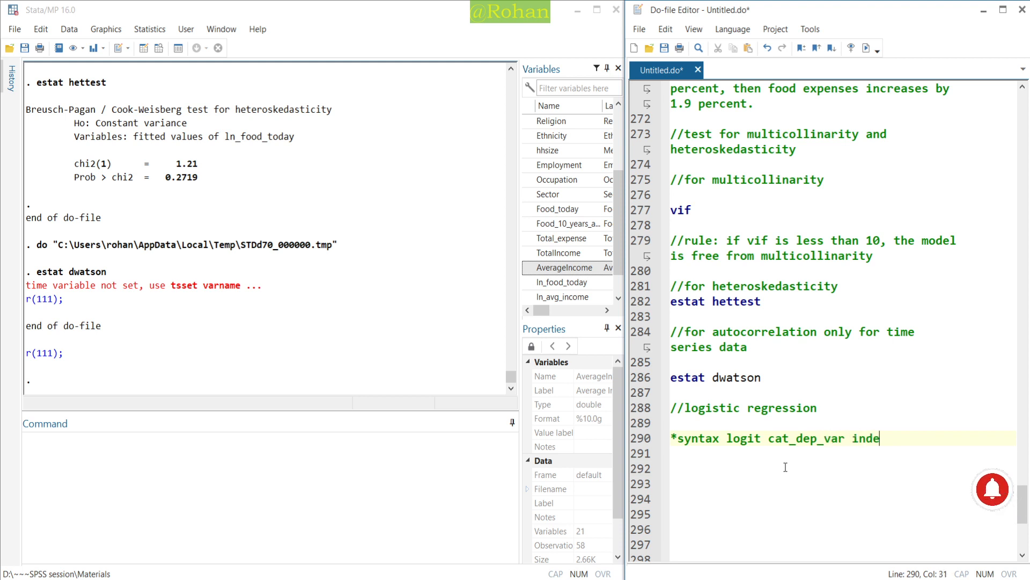
key("BackSpace")
type("_vars")
left_click(785, 467)
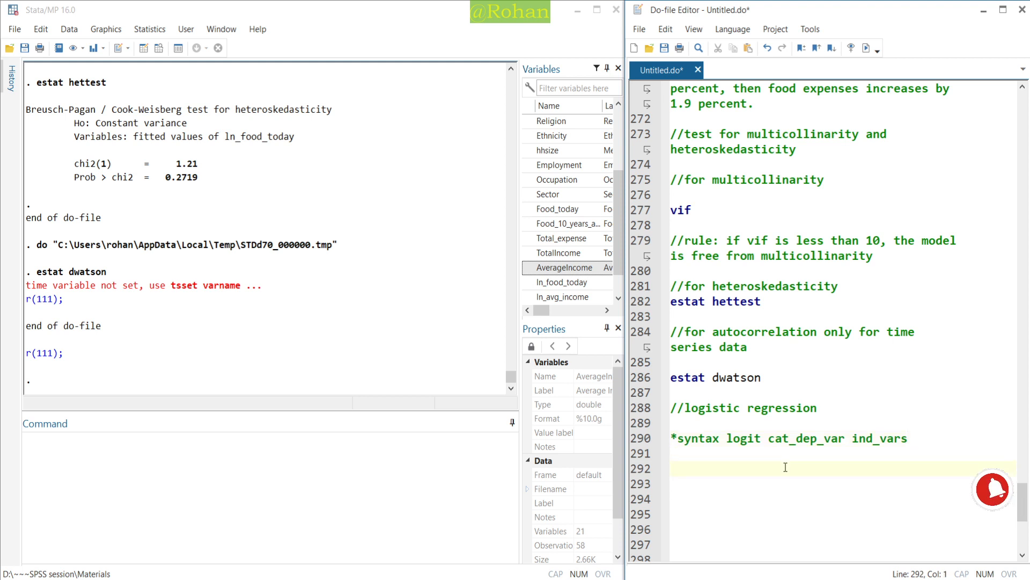
type("logit")
Step: Browse the dataset and examine the numeric codes behind the Gender, Area and Familytype labels
left_click(159, 48)
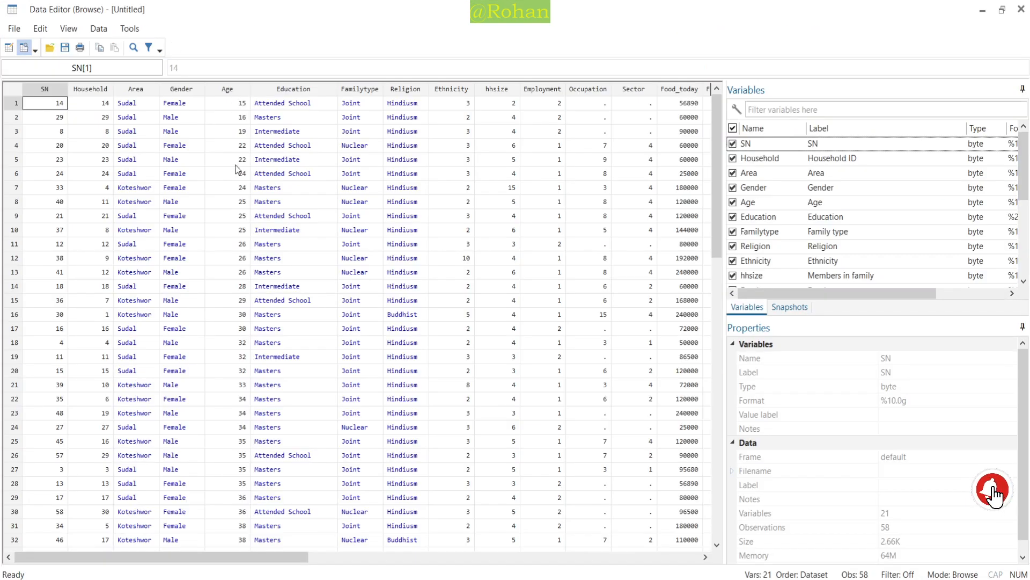
left_click(187, 103)
left_click(188, 132)
left_click(143, 102)
left_click(142, 132)
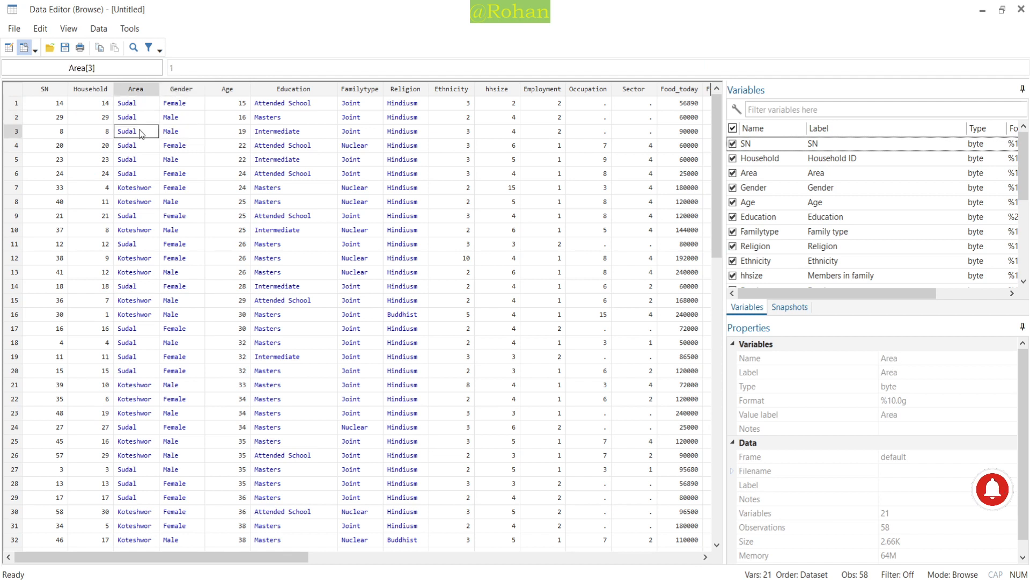
left_click(132, 173)
left_click(133, 217)
left_click(360, 105)
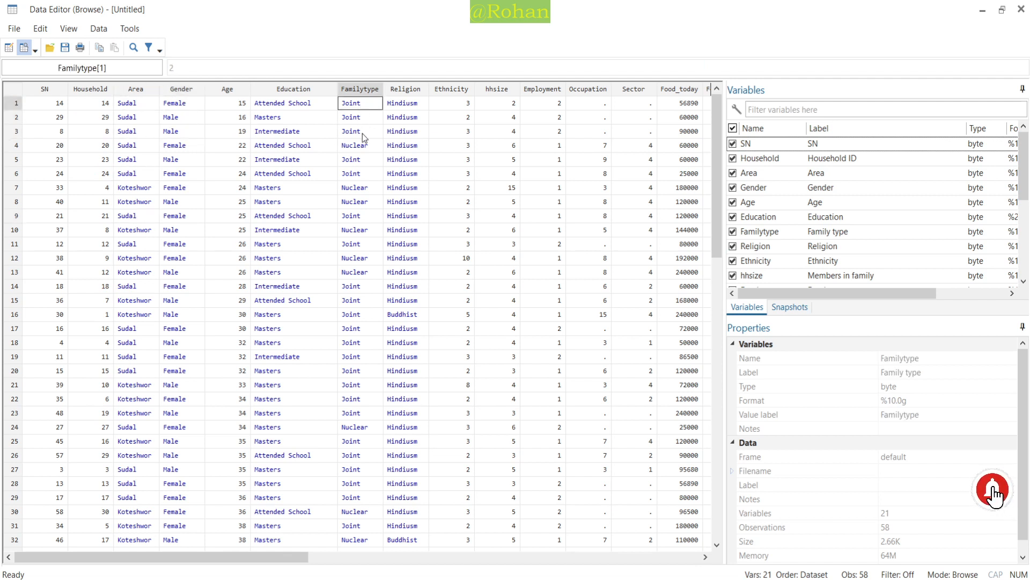
left_click(363, 133)
left_click(355, 173)
left_click(182, 146)
left_click(143, 132)
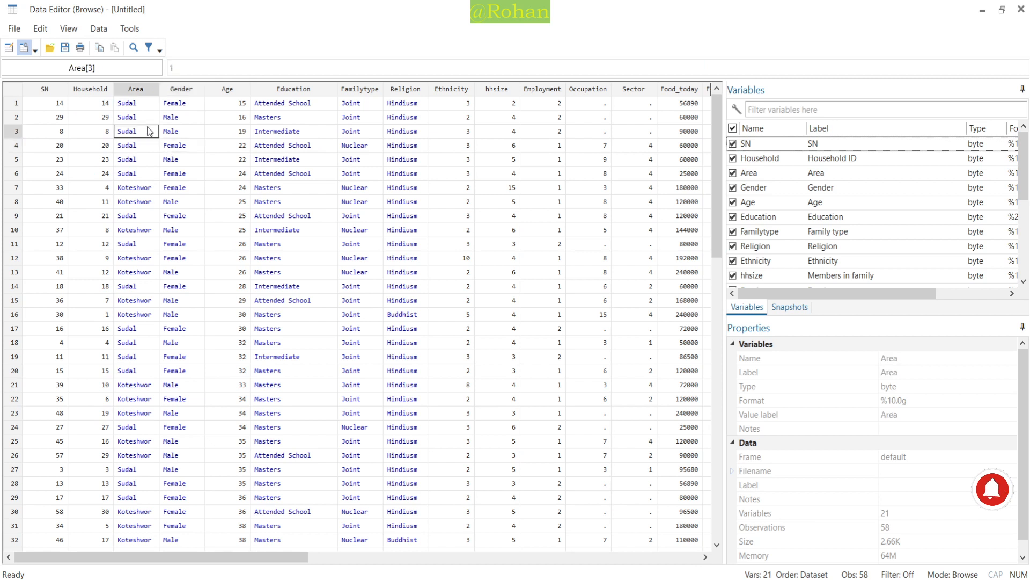
left_click(140, 174)
left_click(142, 203)
left_click(175, 216)
left_click(174, 147)
left_click(181, 118)
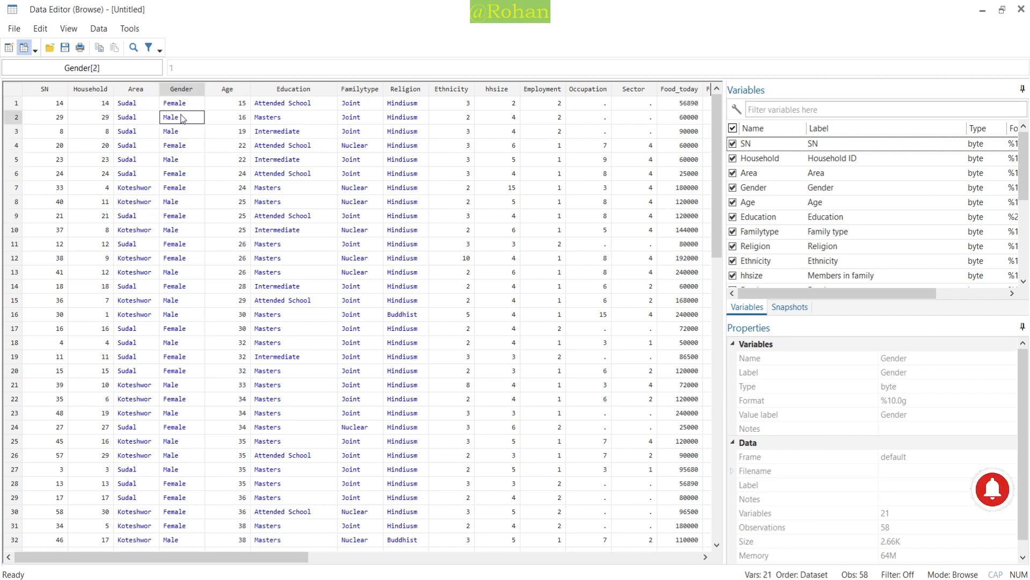
left_click(183, 131)
left_click(192, 161)
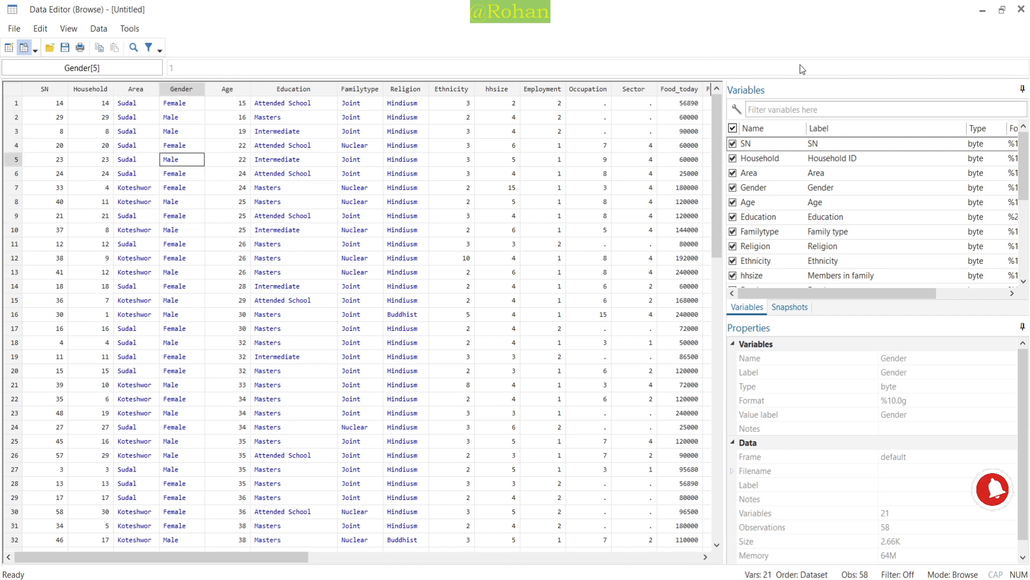
left_click(982, 11)
Step: Mark the 0 and 1 rows of the gender1 table and the gen and replace lines of the do-file with on-screen boxes
left_click(739, 469)
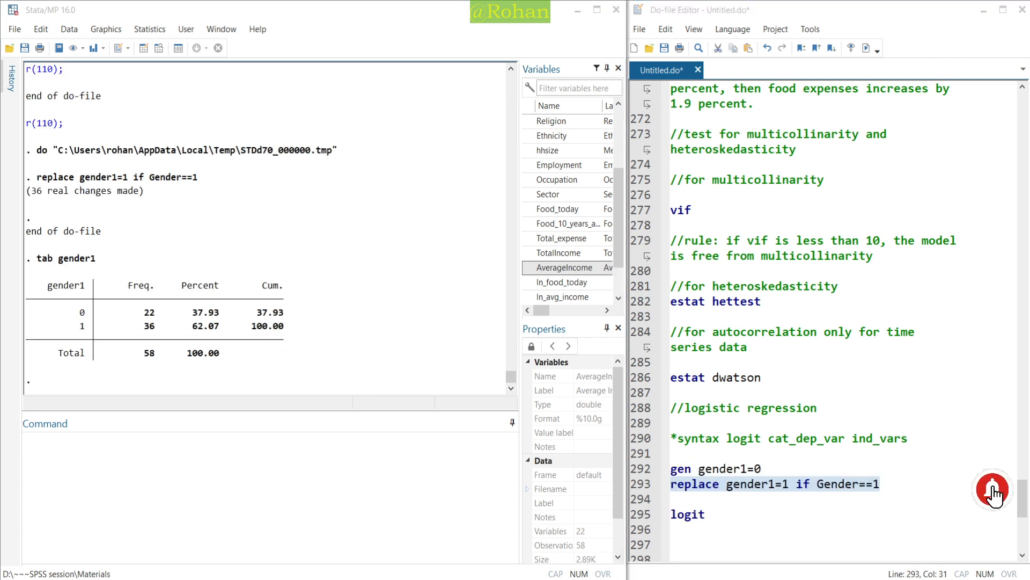
left_click(767, 469)
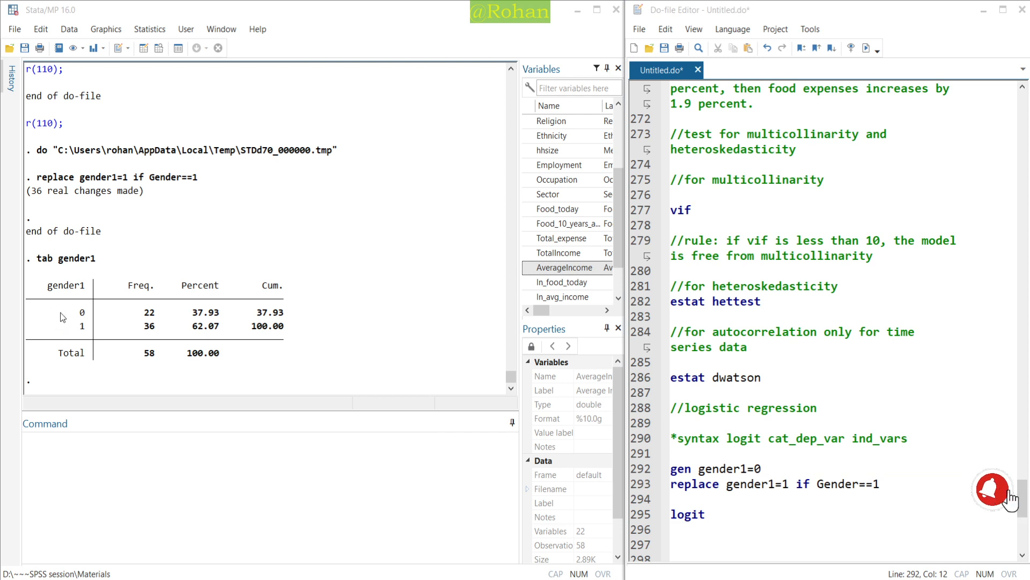
mouse_move(60, 313)
left_mouse_down()
mouse_move(148, 348)
mouse_move(289, 337)
left_mouse_up()
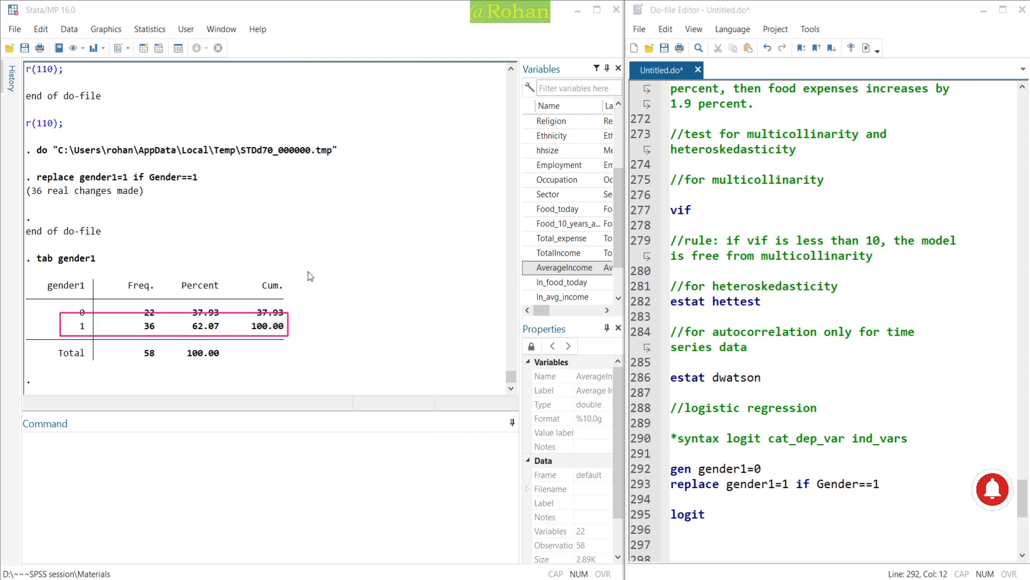
mouse_move(891, 495)
left_mouse_down()
mouse_move(702, 454)
mouse_move(668, 457)
left_mouse_up()
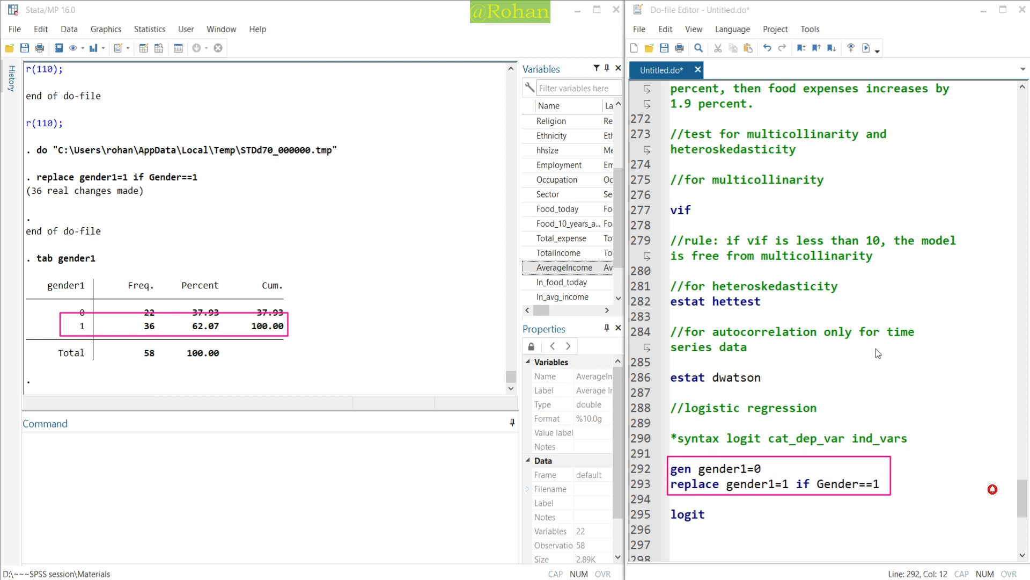
Step: Clear the on-screen boxes and enter gender1 as the dependent variable of the logit command on line 295
scroll(773, 399, "down", 2)
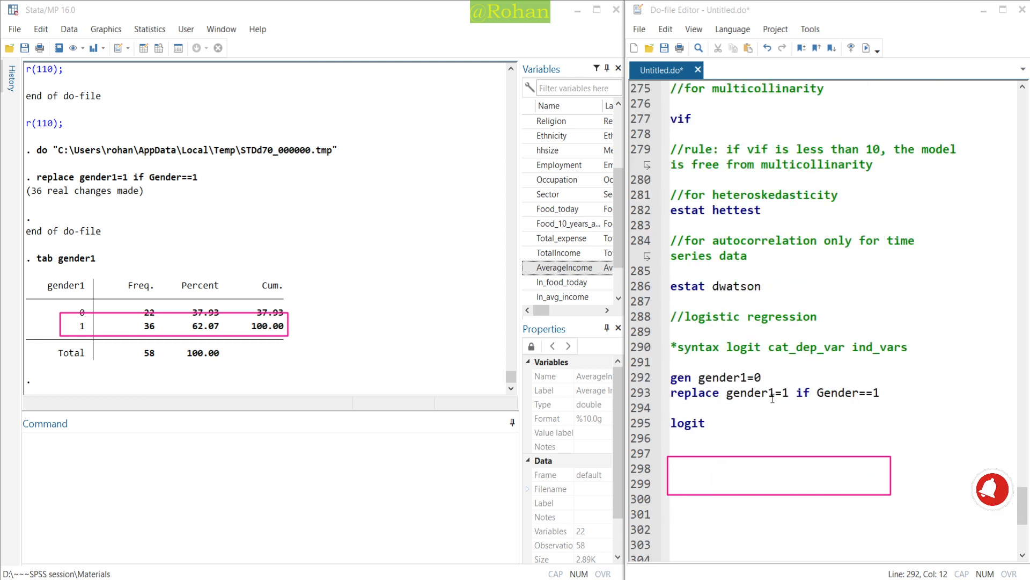
left_click(736, 422)
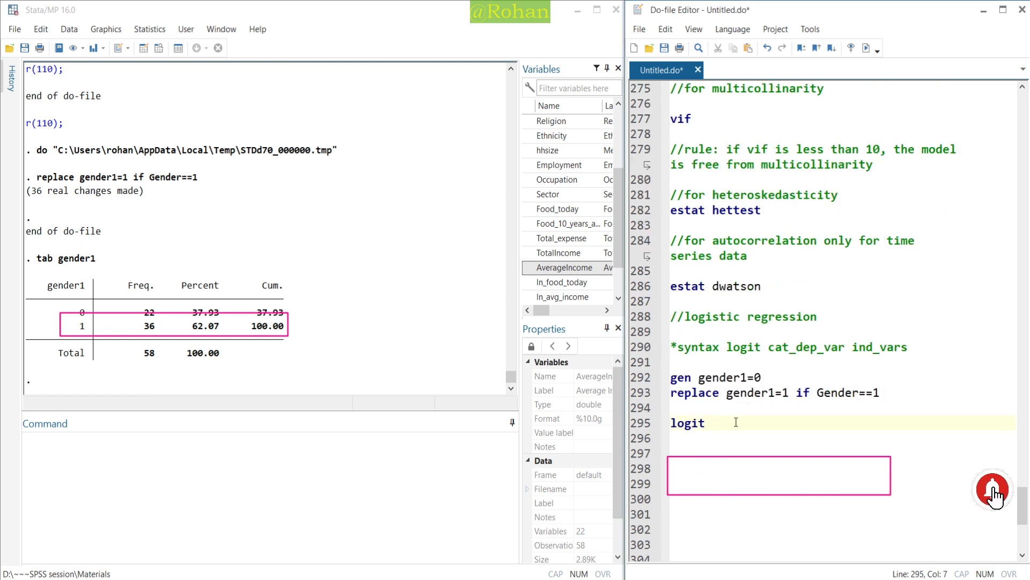
key("ctrl+shift+7")
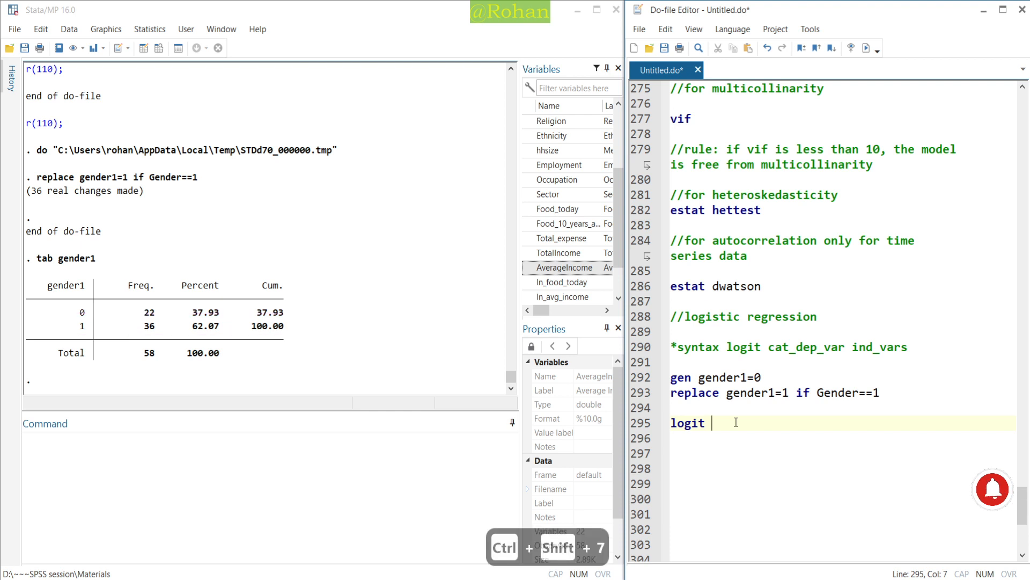
type("gender1")
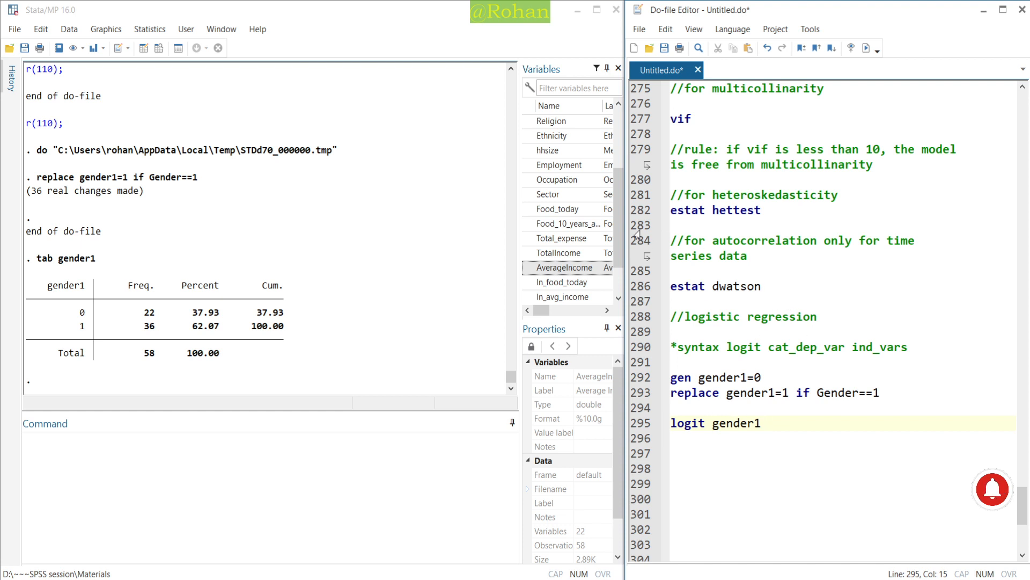
Step: Build the variable list ln_food_today ln_avg_income Area Familytype from the dataset's variables and copy it into the logit command after gender1
double_click(536, 282)
left_click(529, 297)
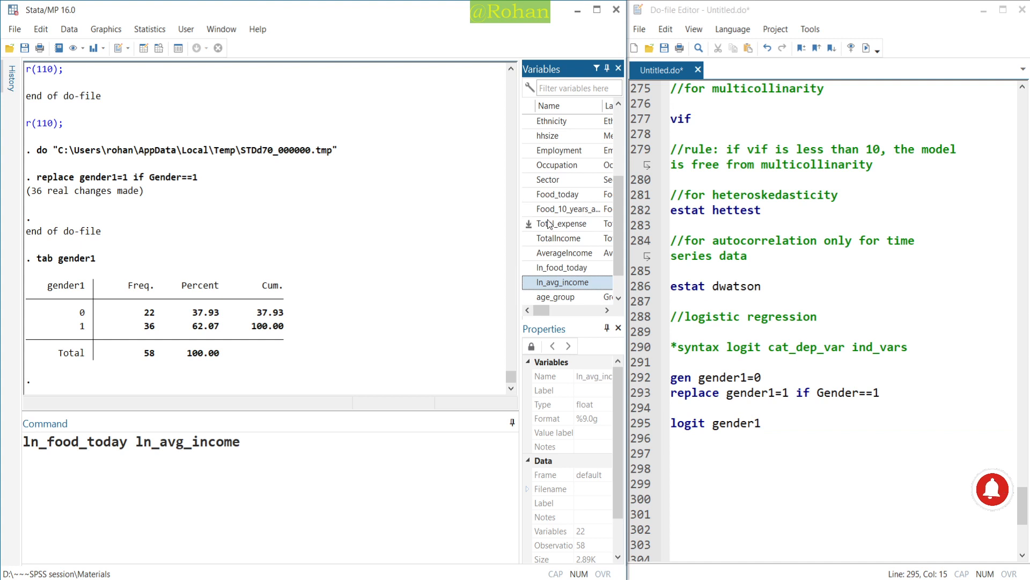
scroll(555, 204, "up", 3)
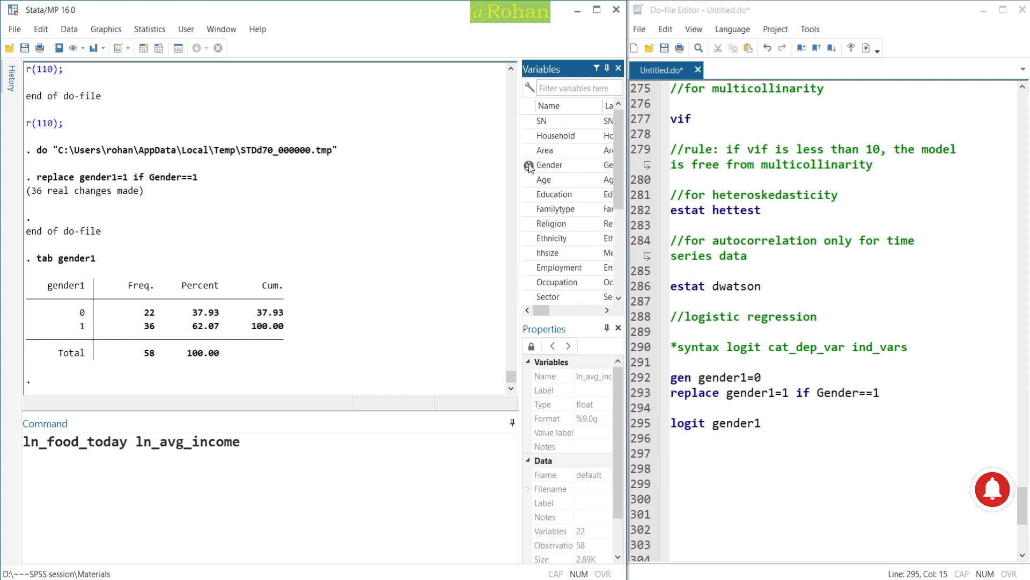
left_click(529, 152)
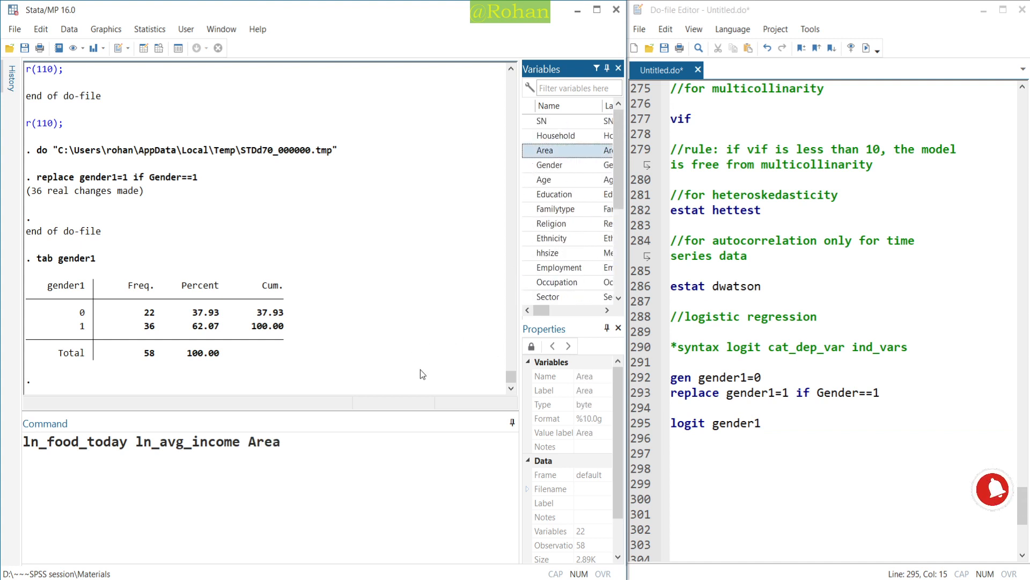
left_click(529, 210)
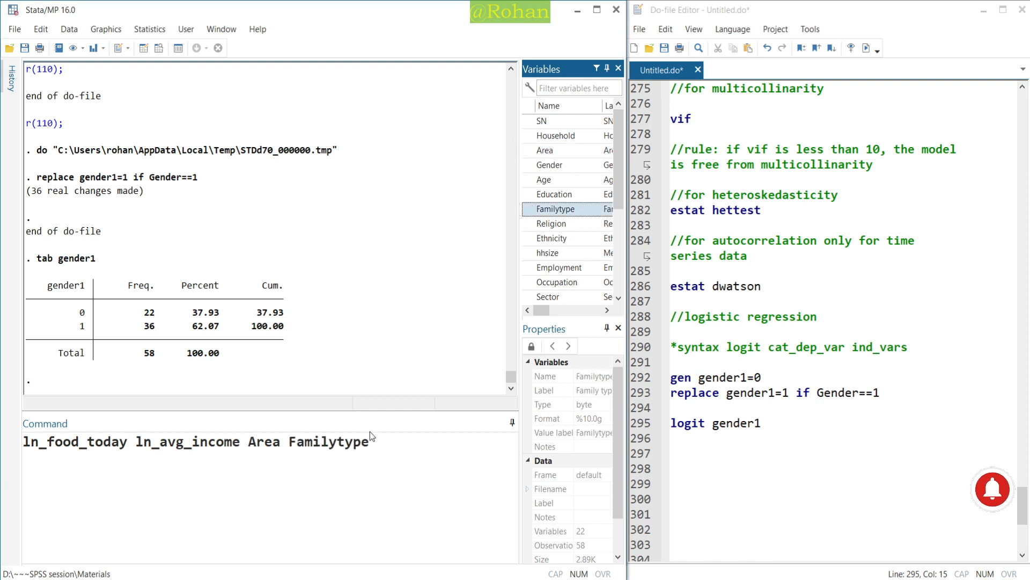
left_click_drag(376, 441, 22, 441)
key("ctrl+c")
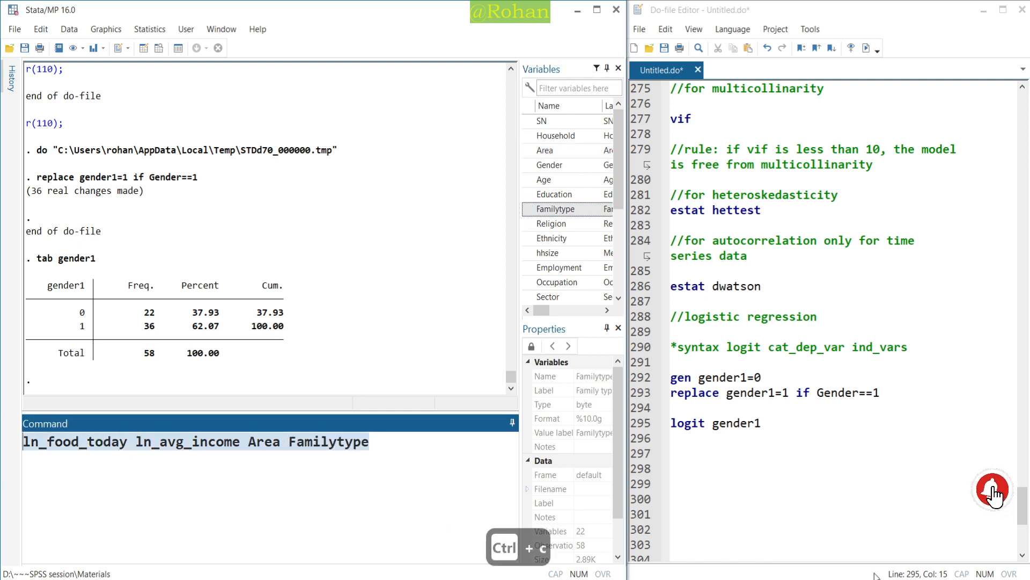
left_click(807, 426)
key("ctrl+v")
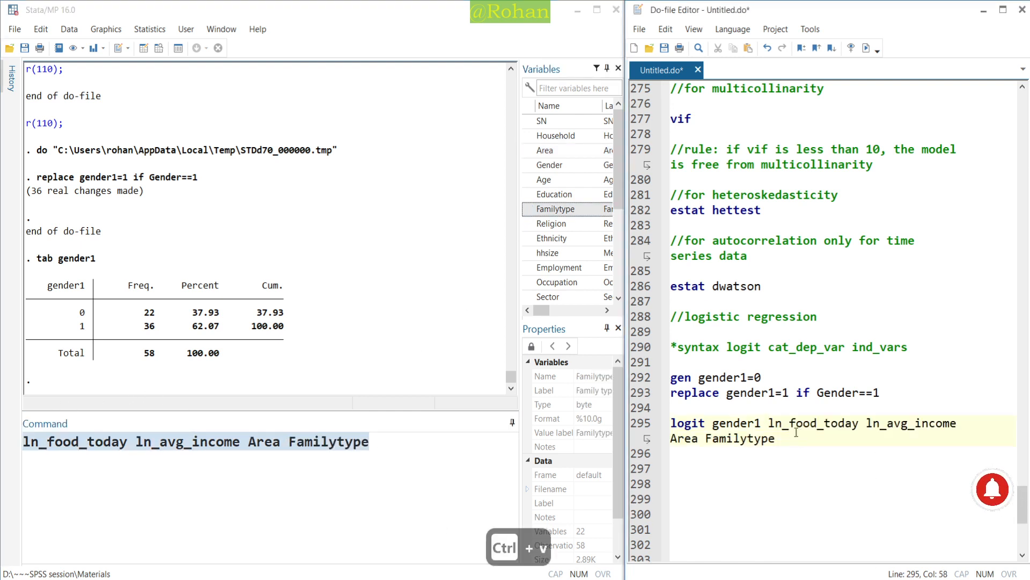
Step: Prefix Area and Familytype with i. in the logit command on line 295 and run that command
left_click(674, 439)
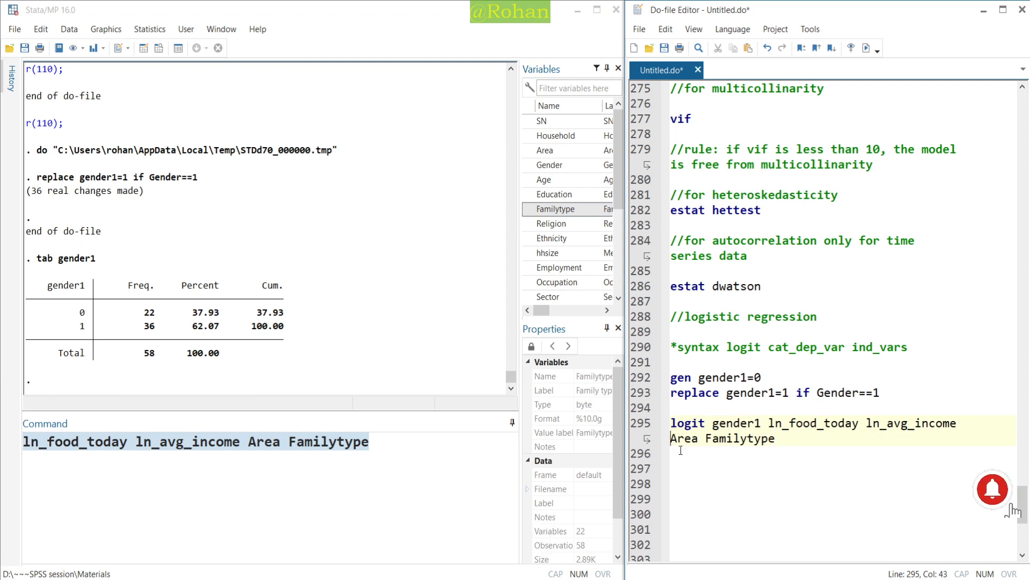
type("i.")
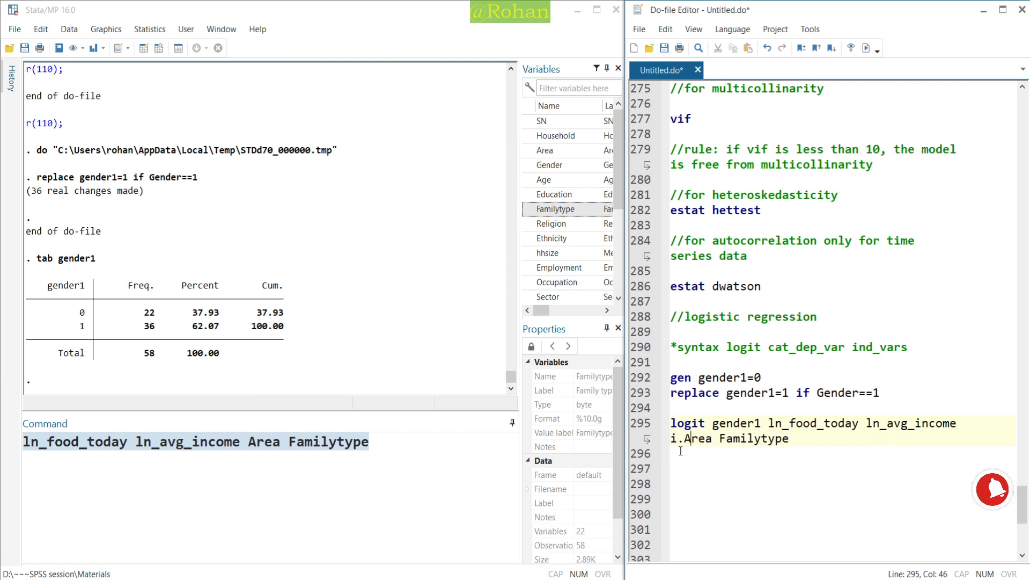
type("i.")
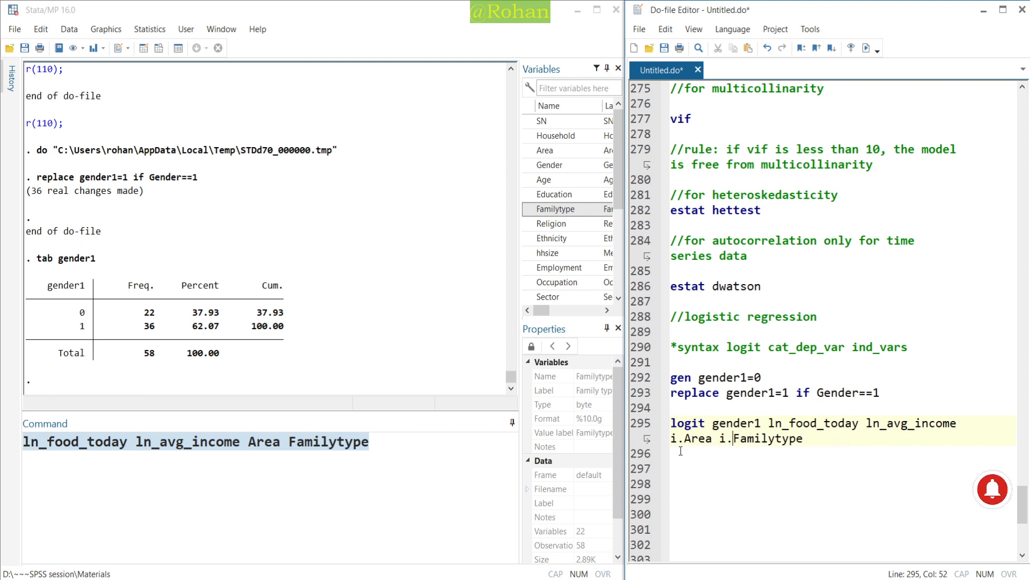
left_click(823, 441)
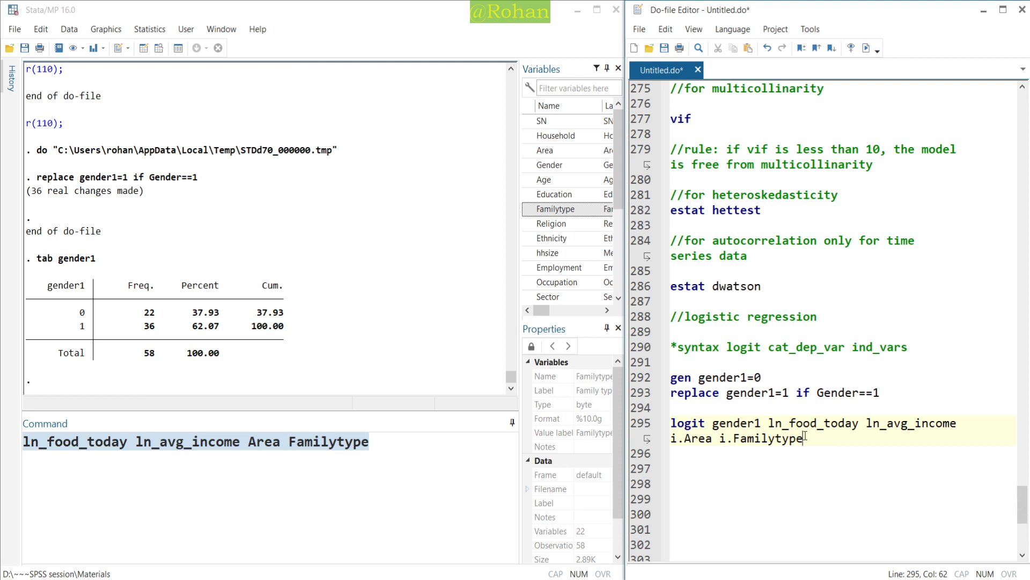
left_click_drag(805, 439, 672, 424)
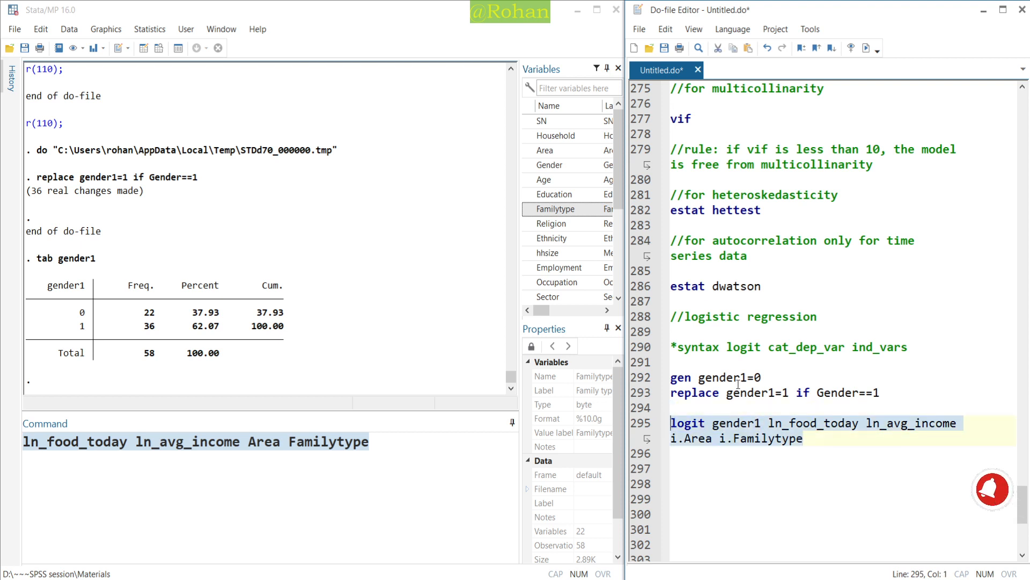
left_click(866, 50)
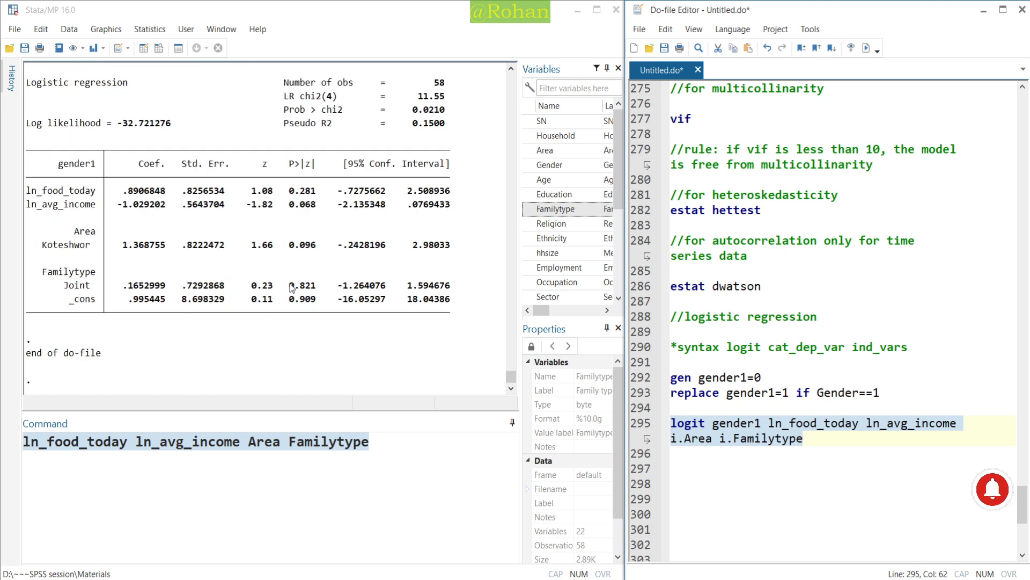
Step: Mark the model summary, Prob > chi2, the P>|z| column, and the ln_avg_income and Area rows of the logit output with on-screen boxes
scroll(299, 283, "up", 1)
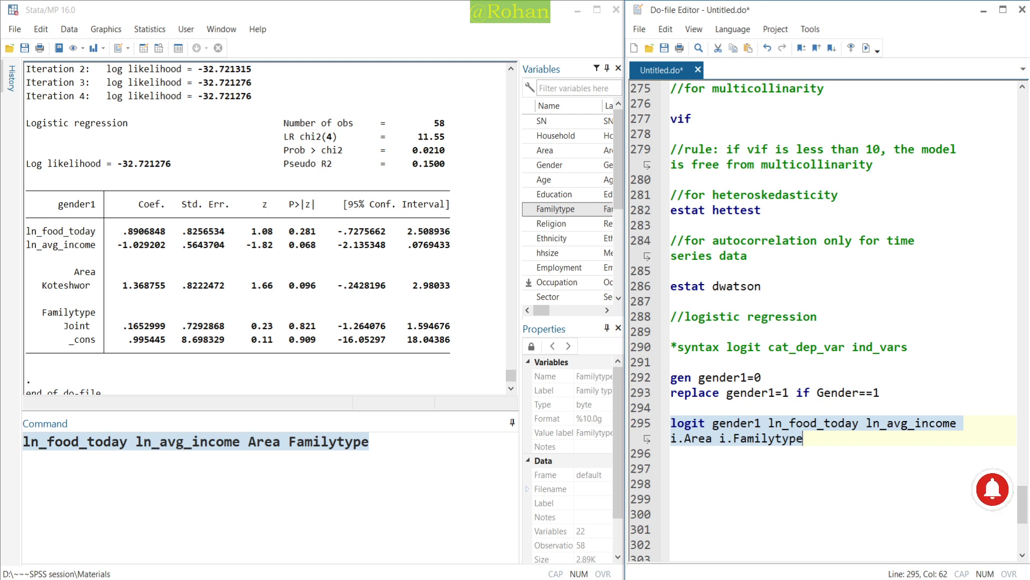
left_click_drag(260, 107, 466, 183)
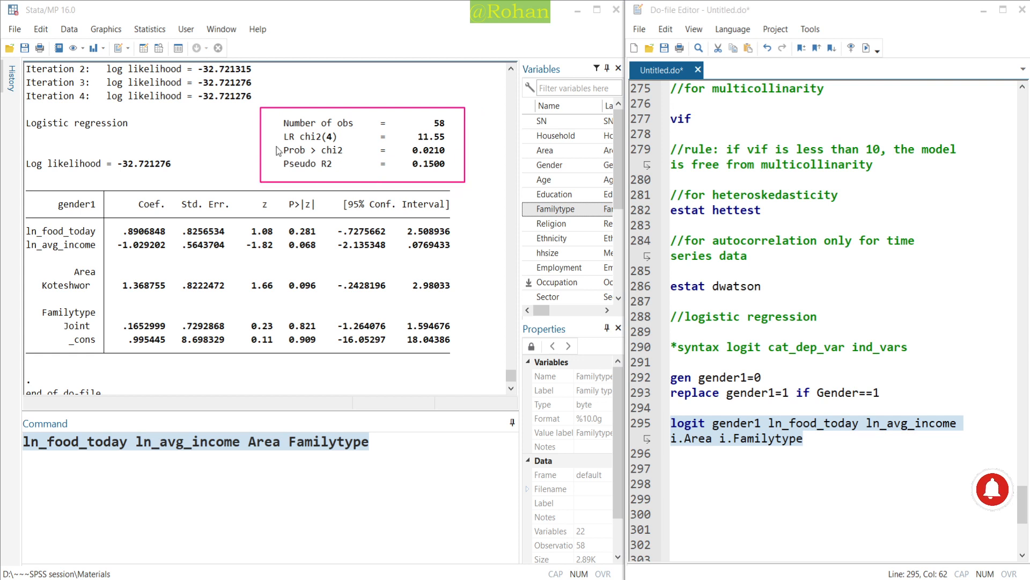
mouse_move(275, 146)
left_mouse_down()
mouse_move(328, 159)
mouse_move(449, 157)
left_mouse_up()
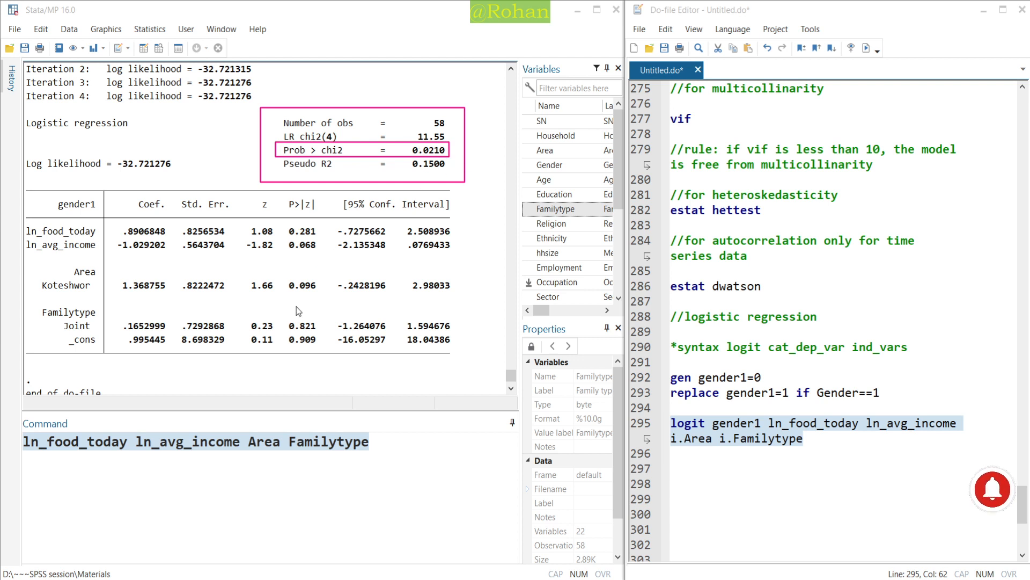
mouse_move(280, 189)
left_mouse_down()
mouse_move(335, 311)
mouse_move(327, 351)
left_mouse_up()
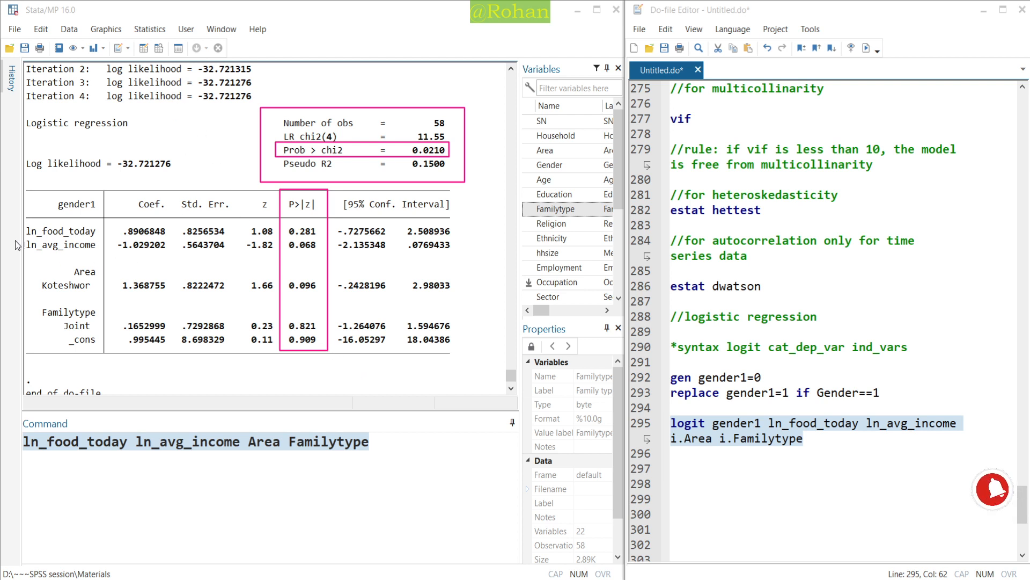
mouse_move(19, 244)
left_mouse_down()
mouse_move(91, 274)
mouse_move(228, 276)
mouse_move(327, 256)
left_mouse_up()
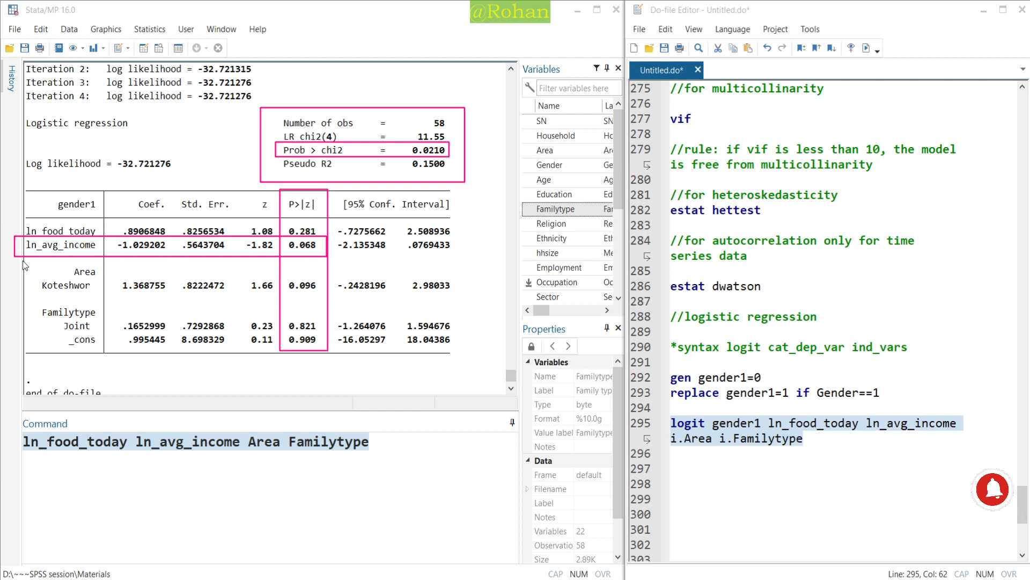
mouse_move(22, 260)
left_mouse_down()
mouse_move(129, 298)
mouse_move(330, 308)
left_mouse_up()
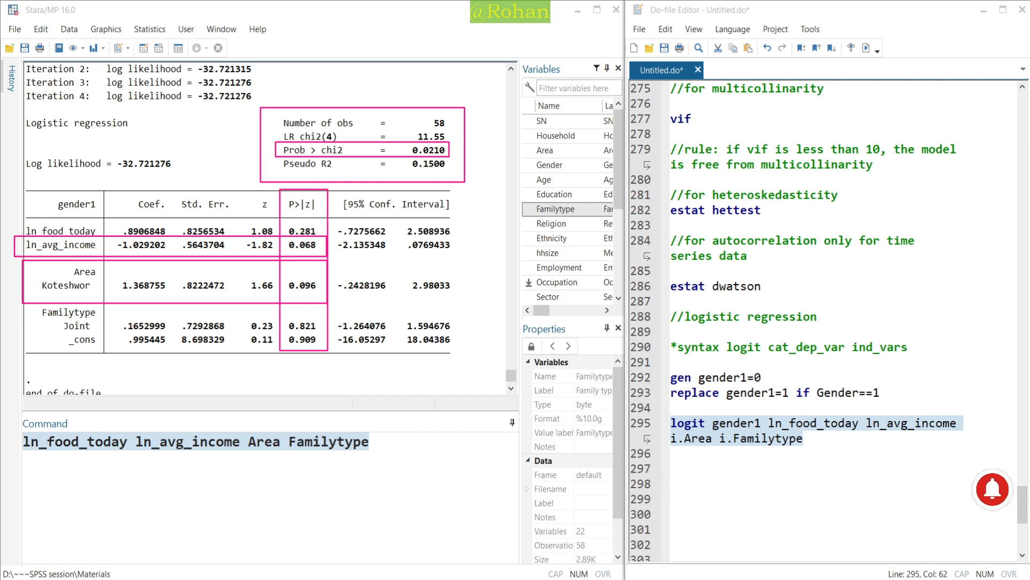
Step: Copy the logit command on line 295 and add the comment "//logit coefficients" on a new line directly above it
left_click(808, 442)
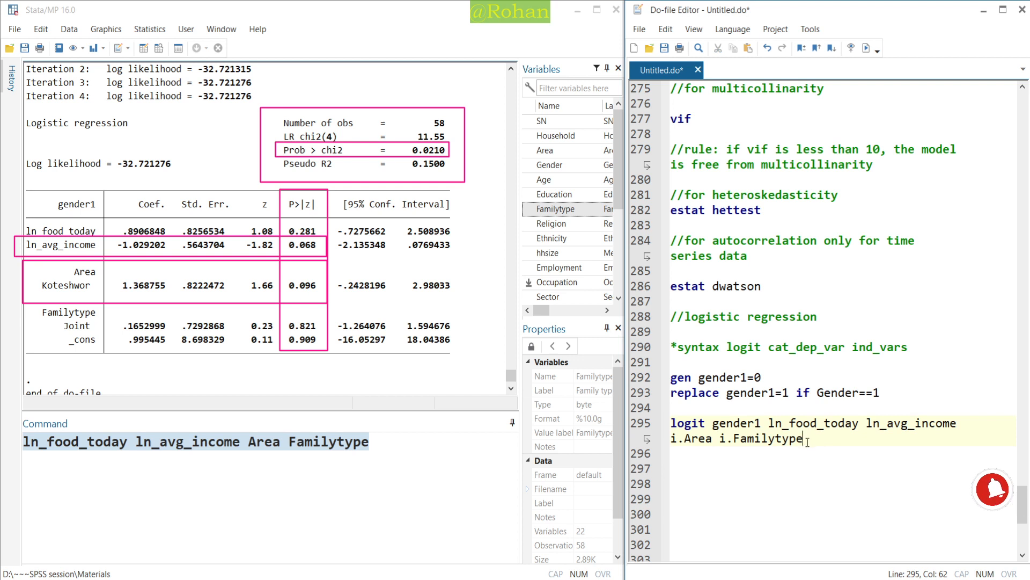
left_click_drag(808, 442, 670, 425)
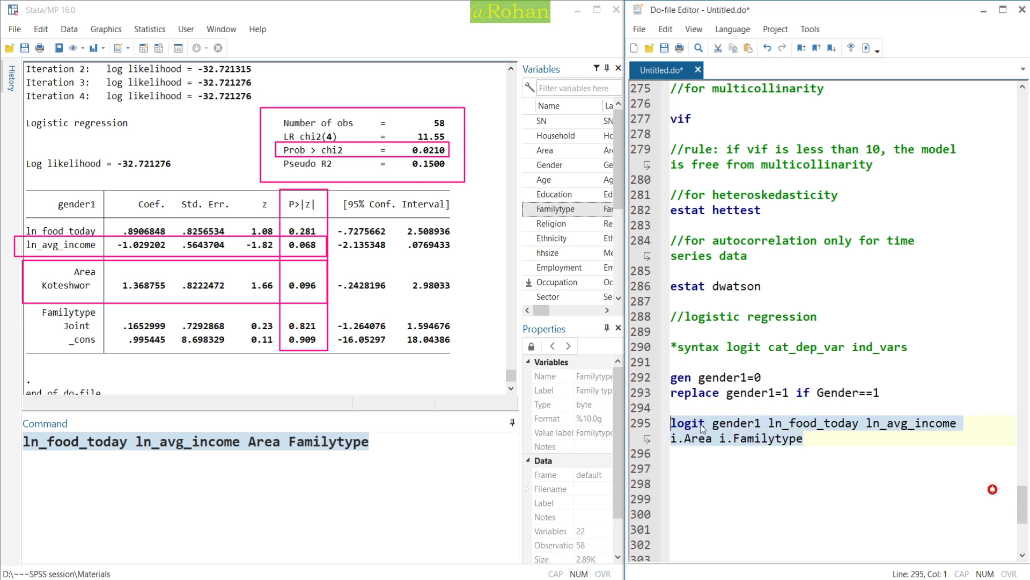
key("ctrl+c")
left_click(677, 410)
key("Return")
type("/")
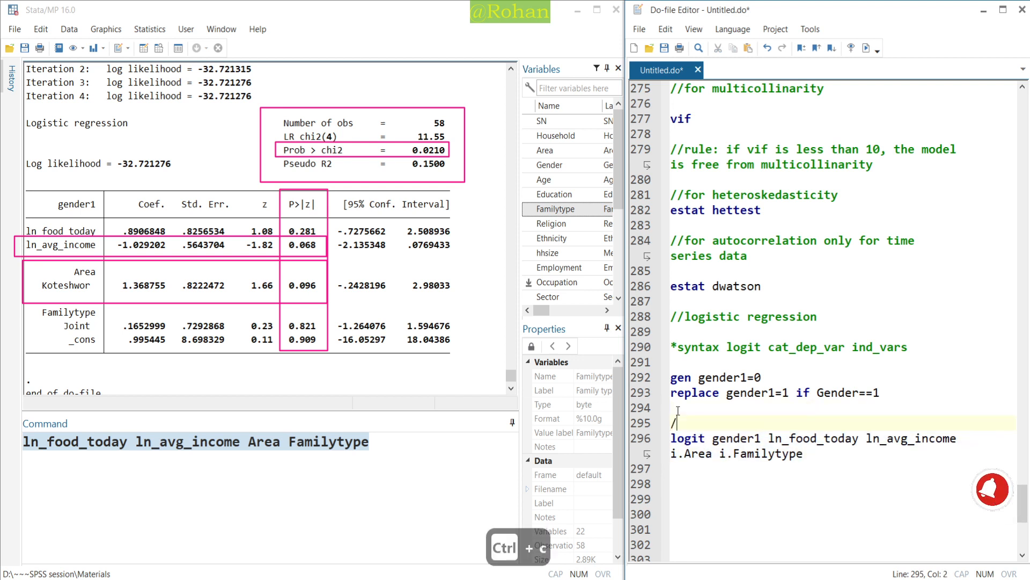
type("/single")
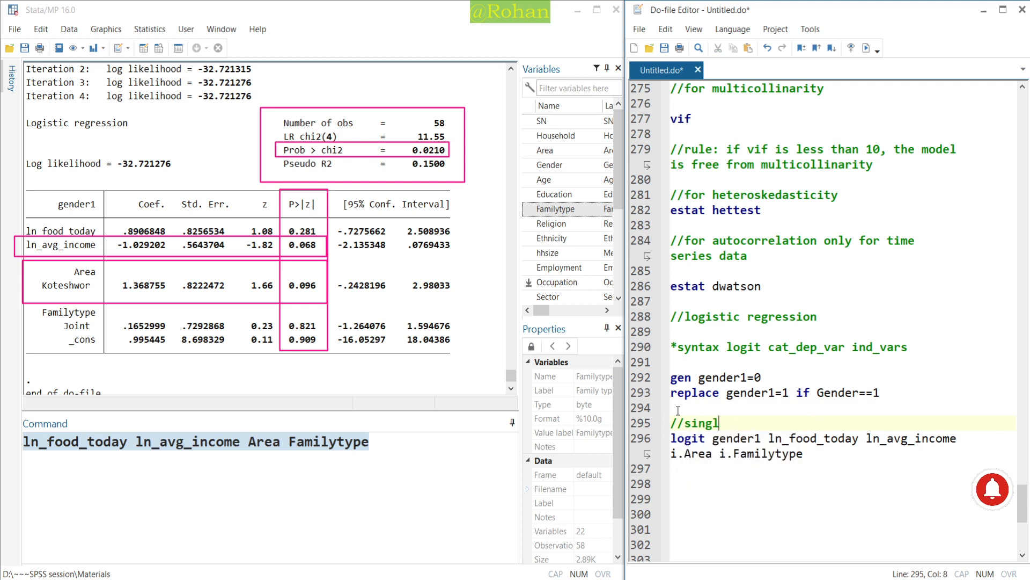
key("BackSpace")
key("BackSpace")
key("BackSpace")
key("BackSpace")
key("BackSpace")
type("logit co")
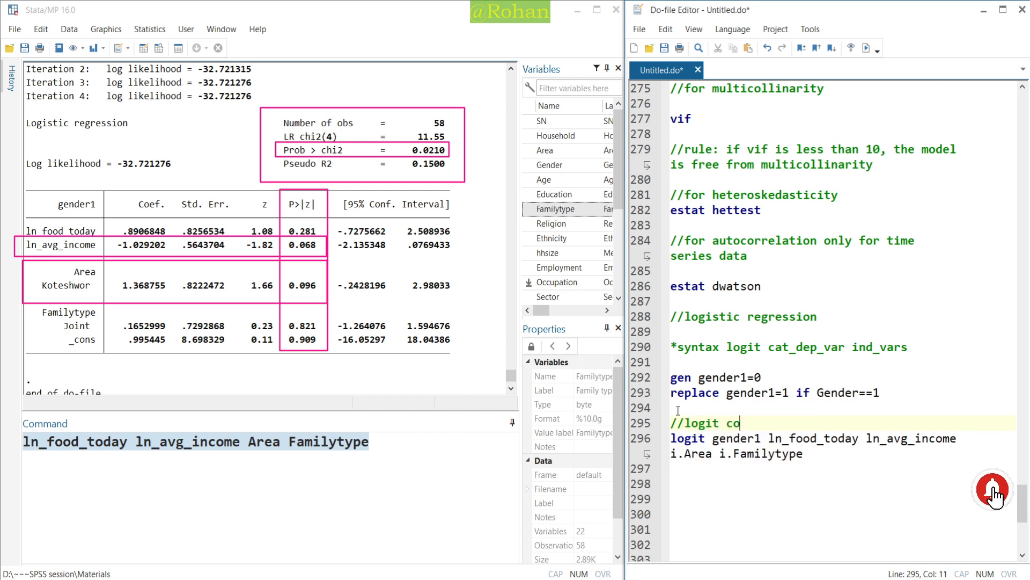
type("effi")
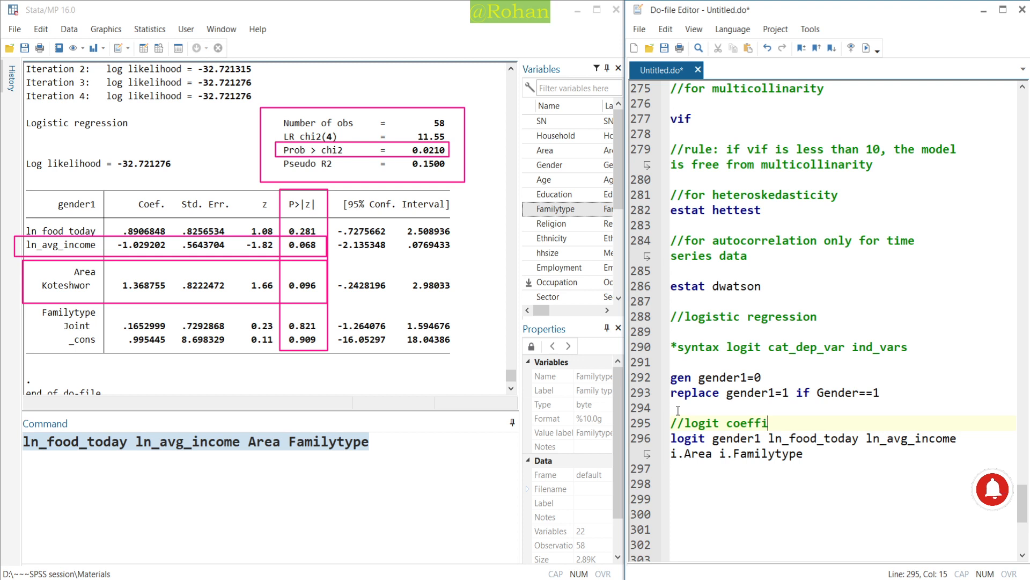
type("cie")
key("BackSpace")
type("ients")
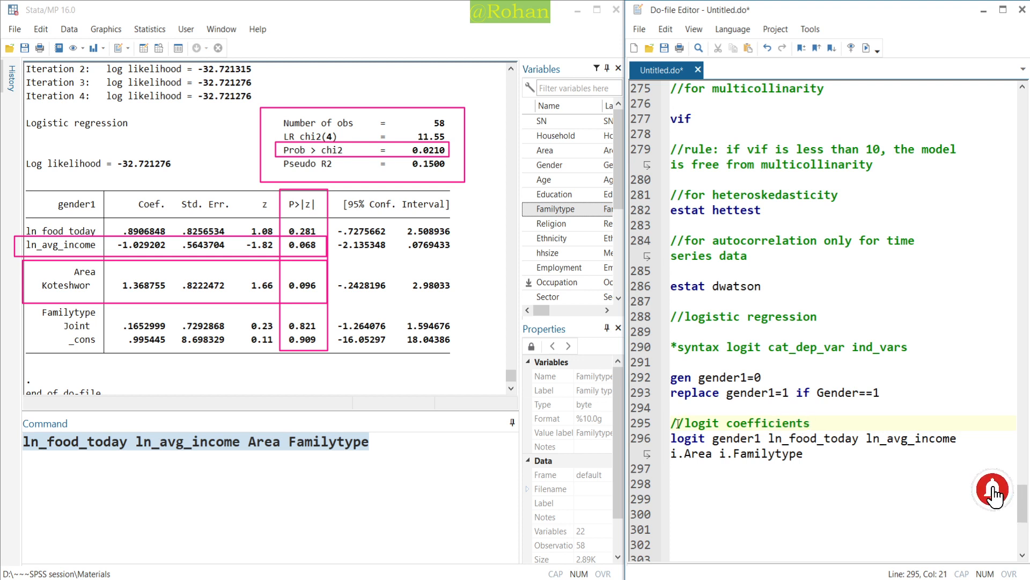
Step: Add the comment "//odds ratio" on line 298 with the copied logit command plus the option ",or" below it, and run both lines
left_click(691, 473)
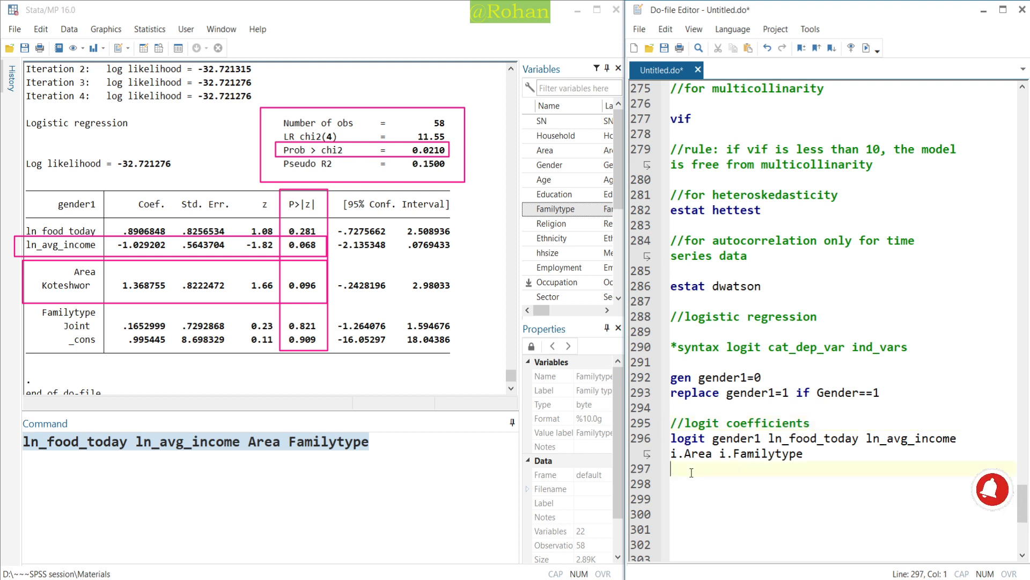
type("//odds ratio")
key("Return")
key("ctrl+v")
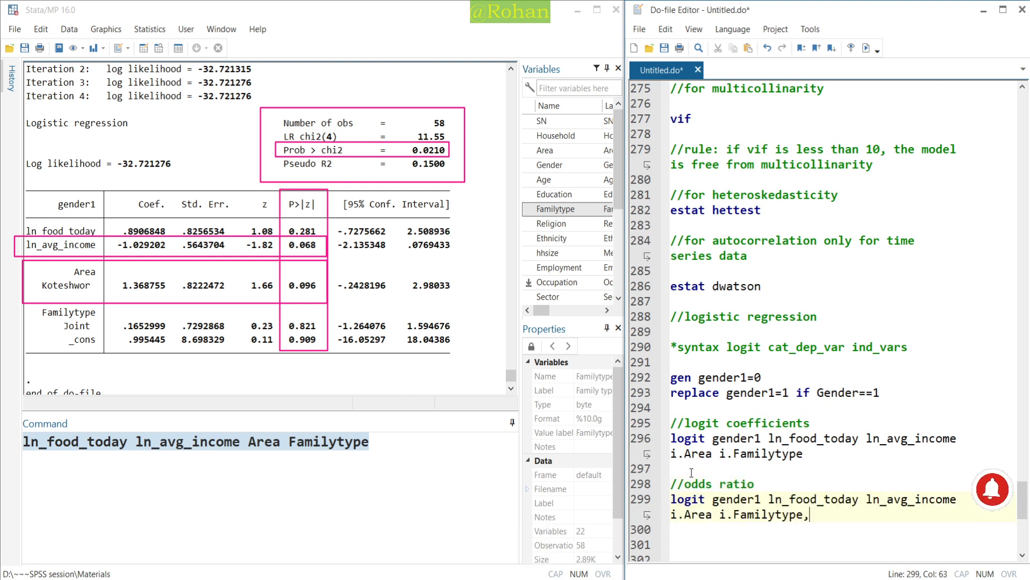
type(",or")
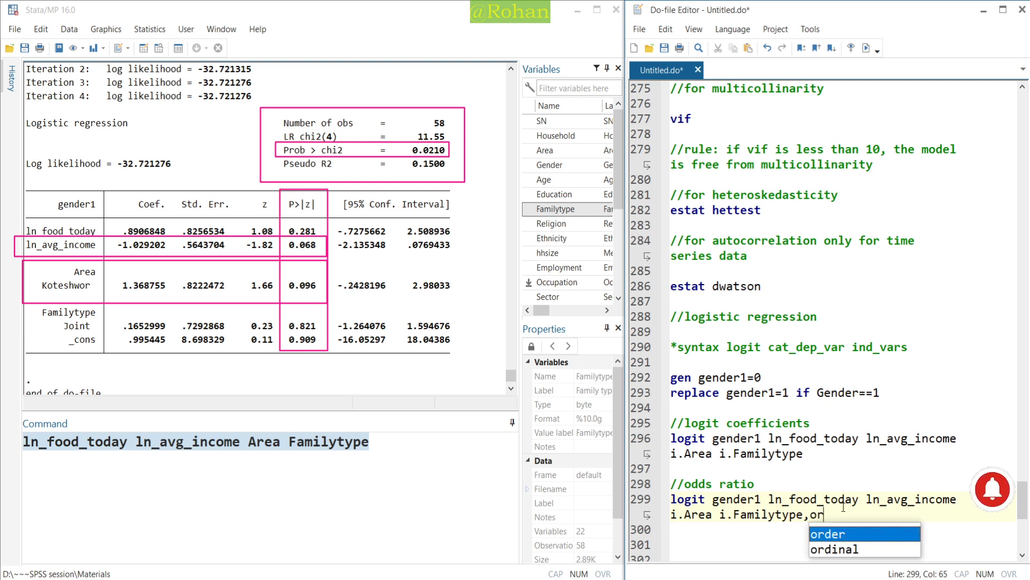
key("Escape")
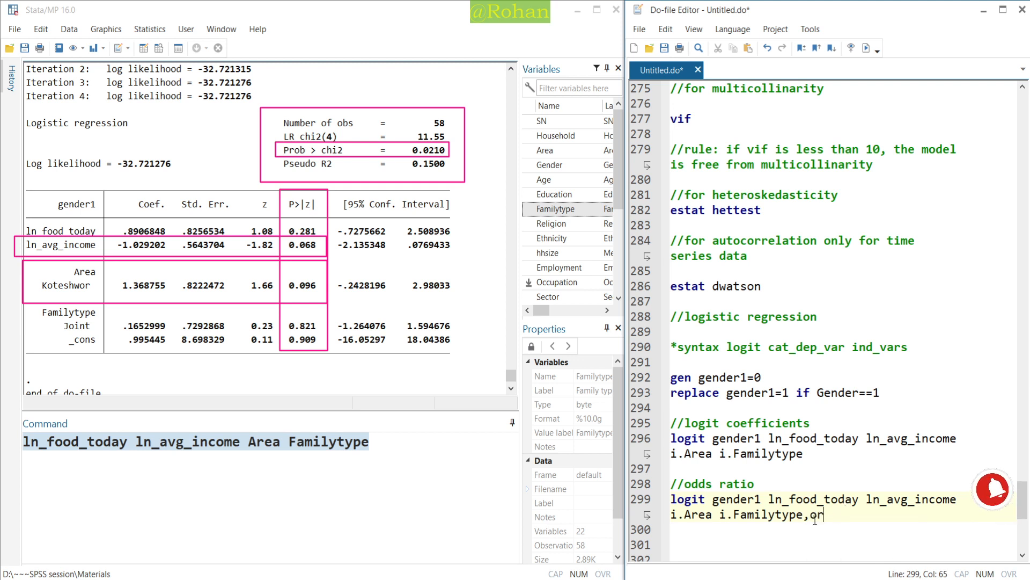
left_click_drag(826, 515, 671, 483)
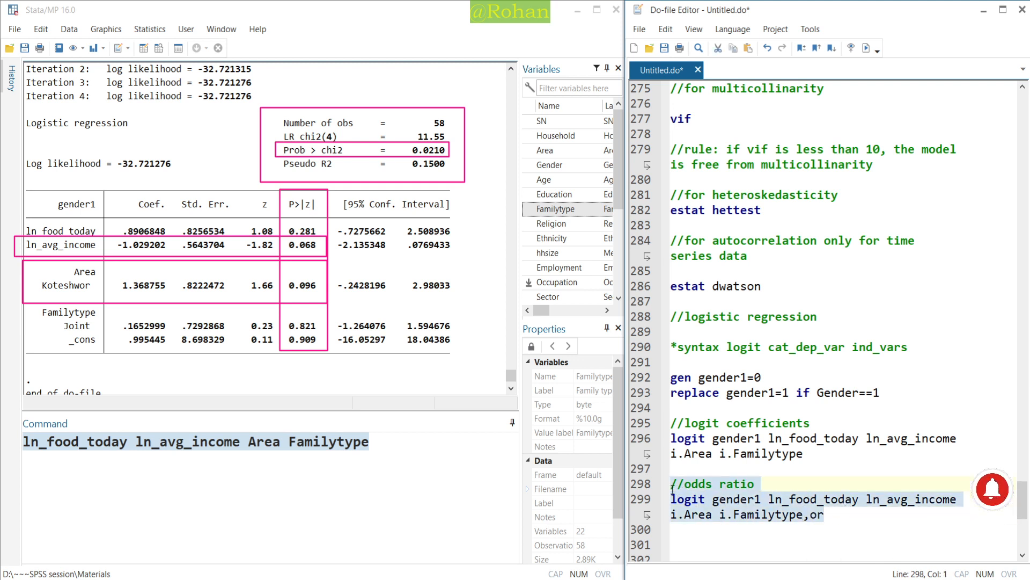
left_click(866, 50)
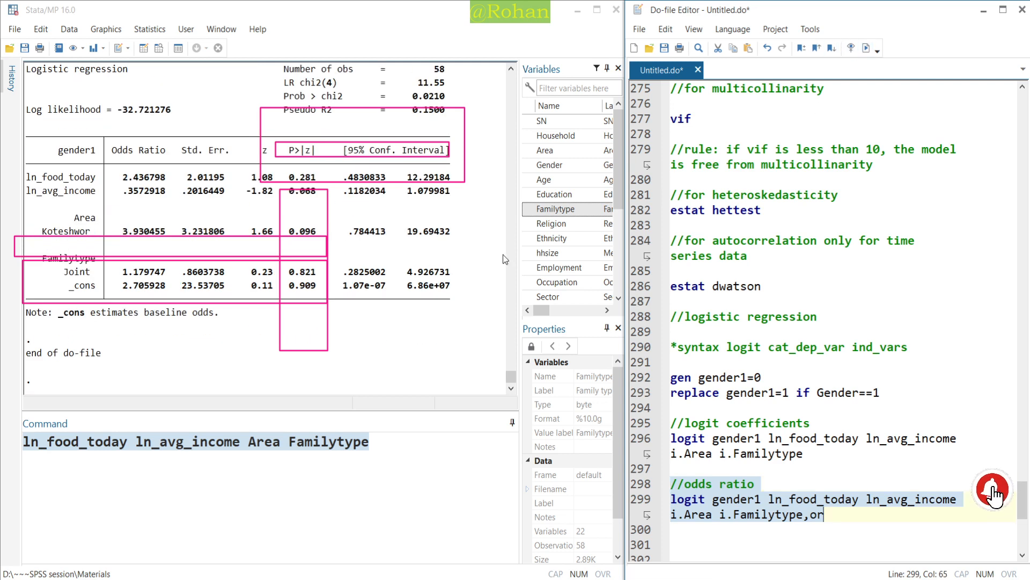
Step: Clear the old on-screen boxes and compare the logit coefficient and odds ratio outputs, boxing the Area row of the odds ratio table
key("ctrl+shift+7")
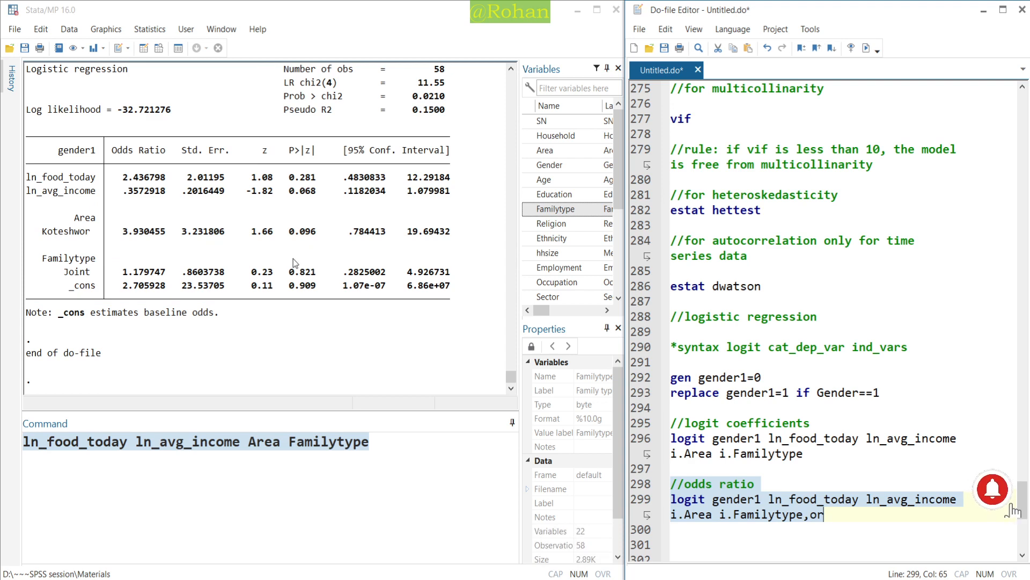
key("ctrl+d")
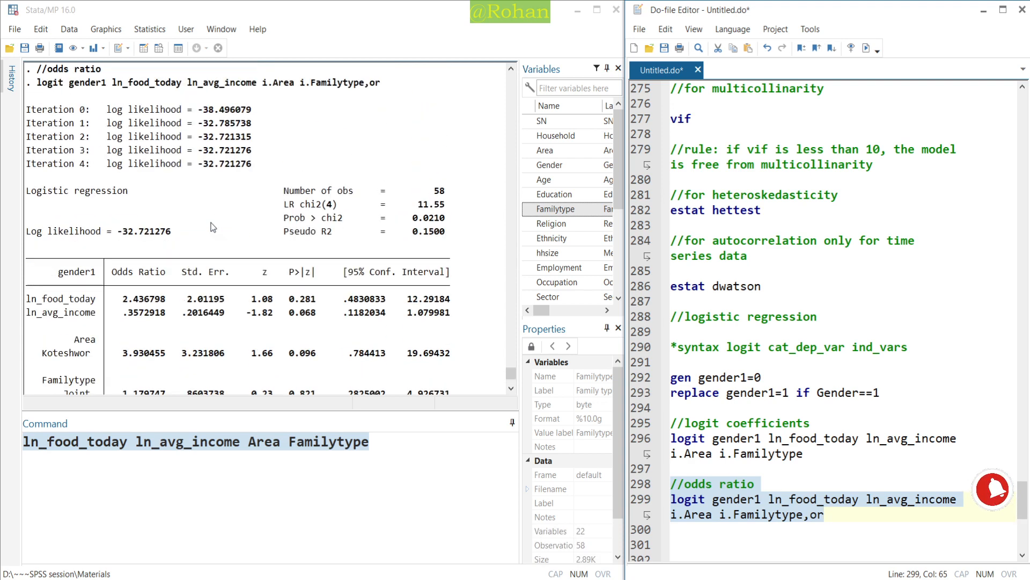
scroll(212, 226, "up", 5)
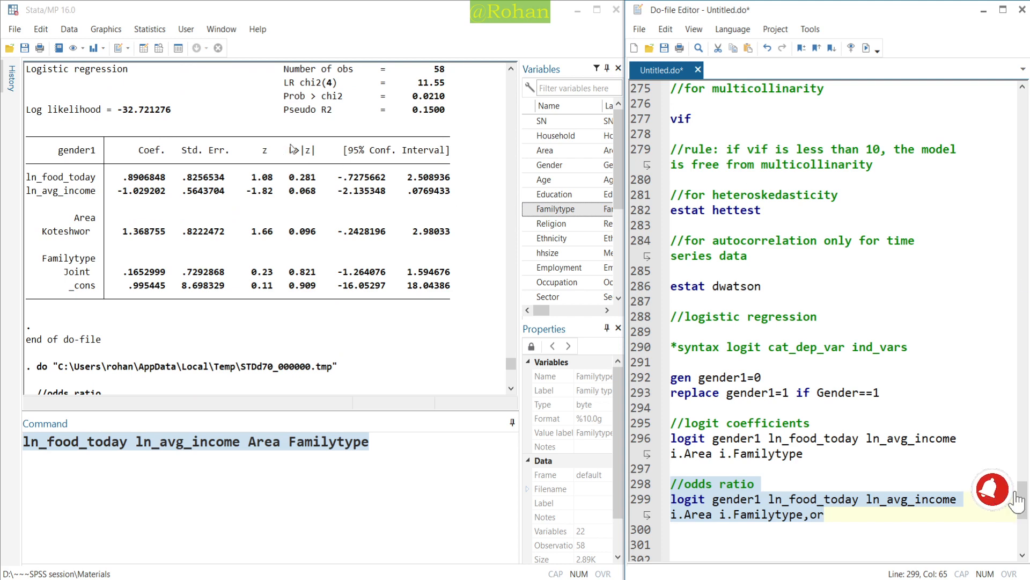
scroll(142, 192, "down", 11)
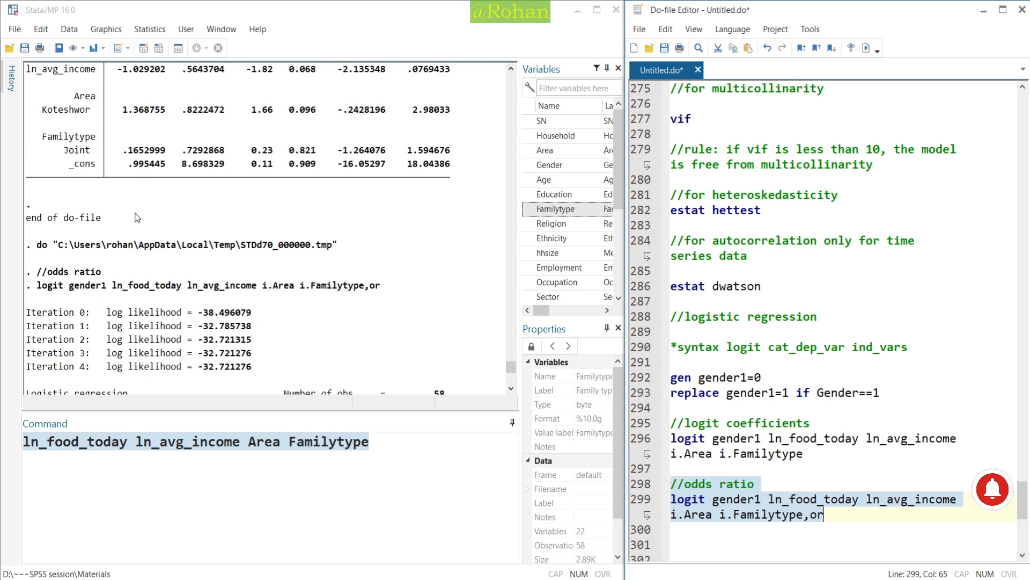
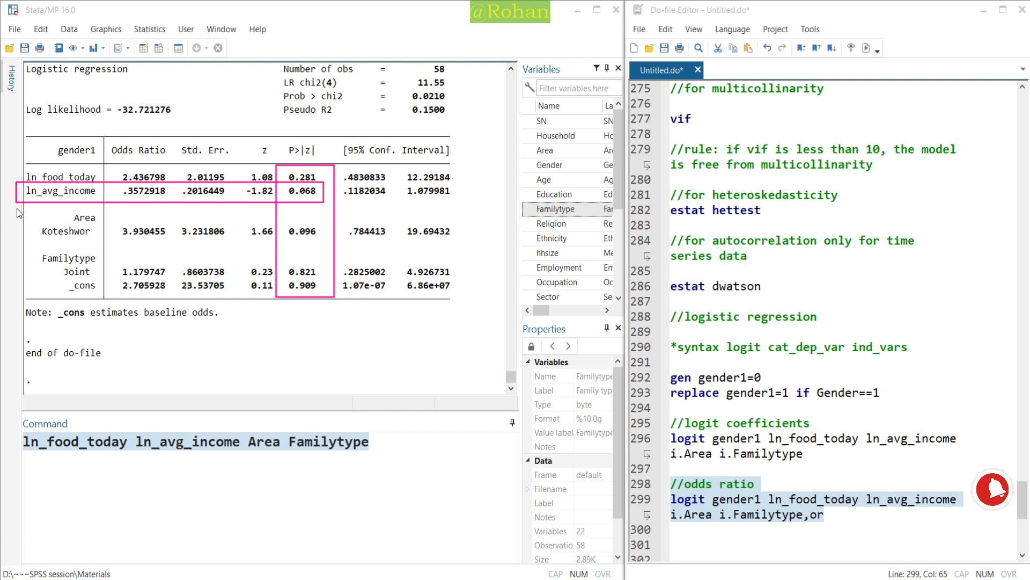
mouse_move(17, 208)
left_mouse_down()
mouse_move(95, 236)
mouse_move(336, 251)
left_mouse_up()
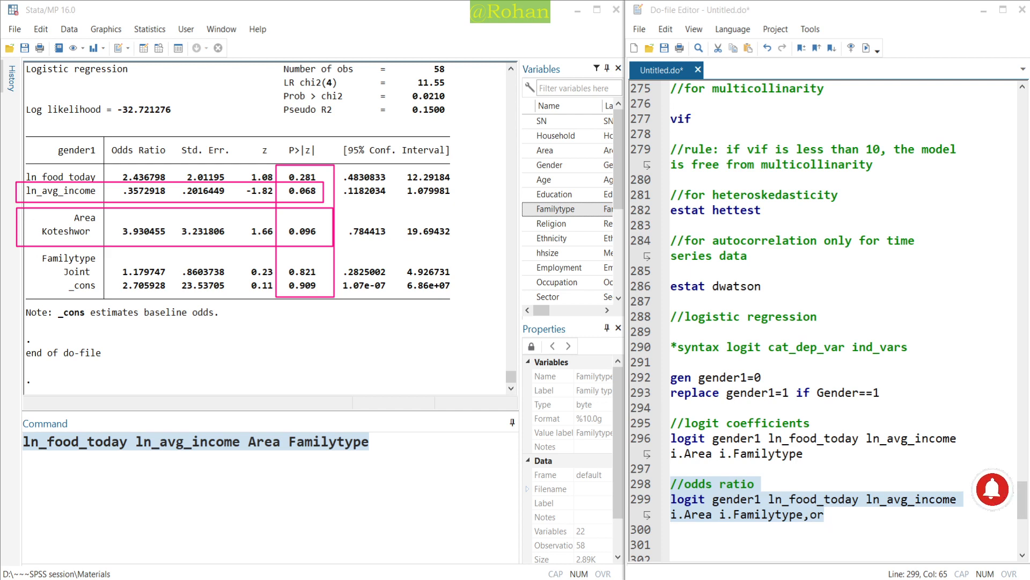
Step: Add the comment "//test: mispecification test, goodness of fit" on line 301, below the odds ratio command
left_click(838, 509)
scroll(838, 510, "down", 2)
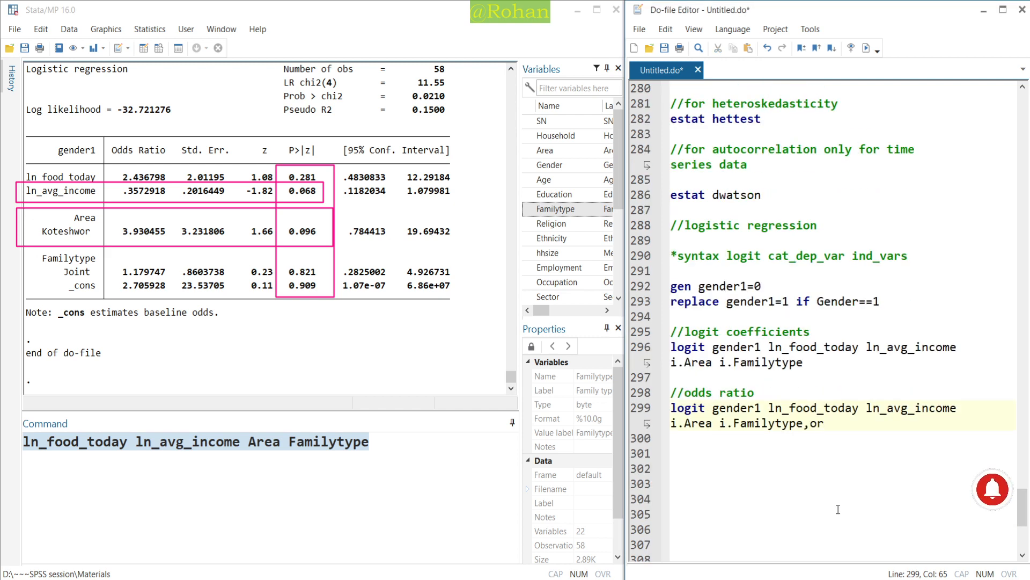
key("Return")
key("Return")
type("/")
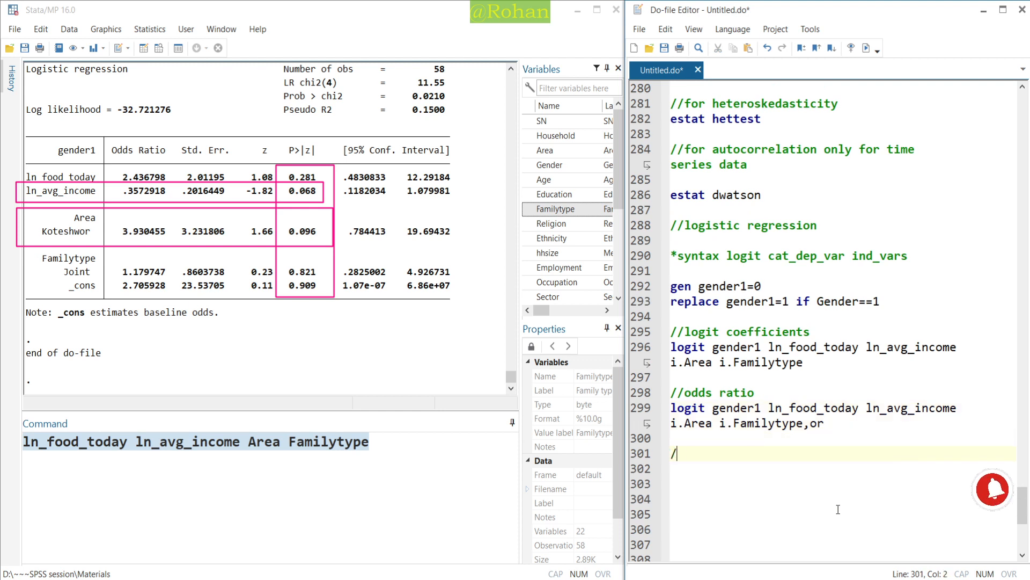
type("/test")
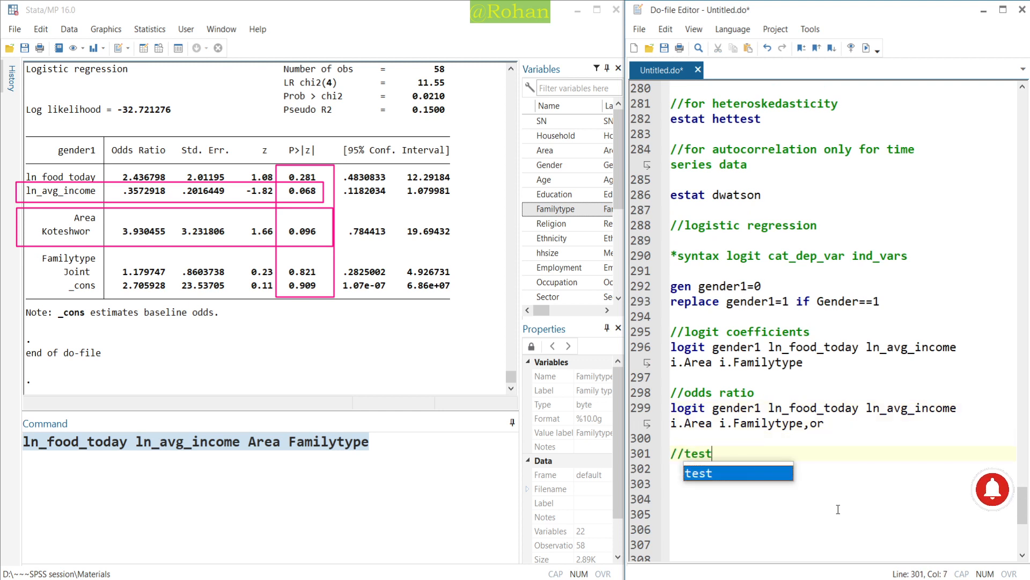
type(": mis")
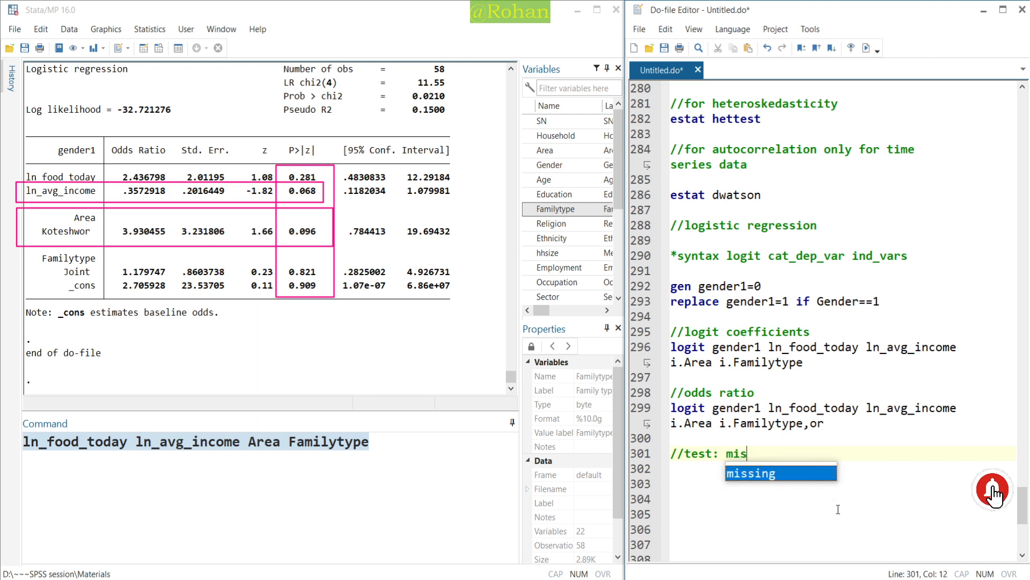
type("pe")
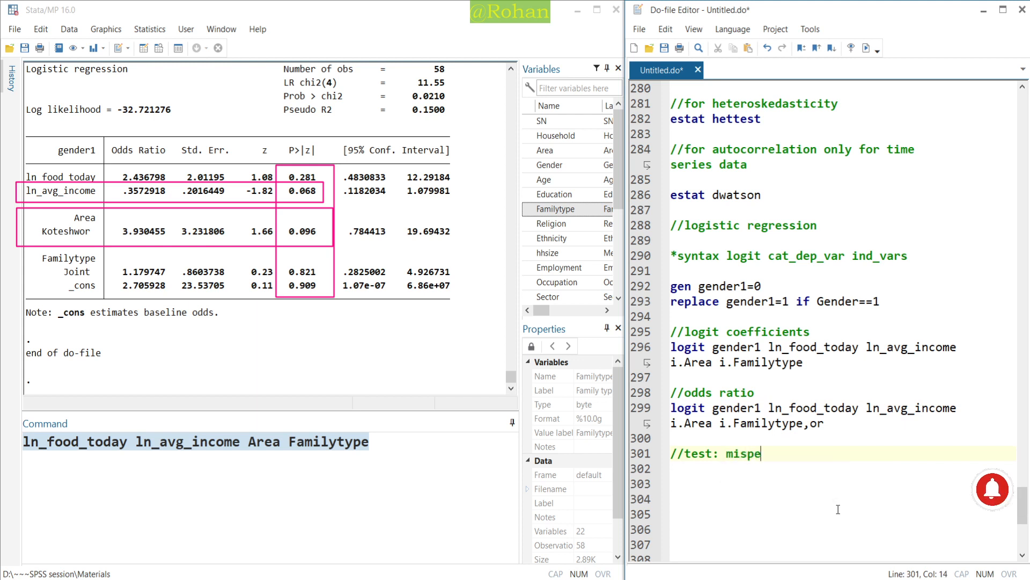
type("cification test")
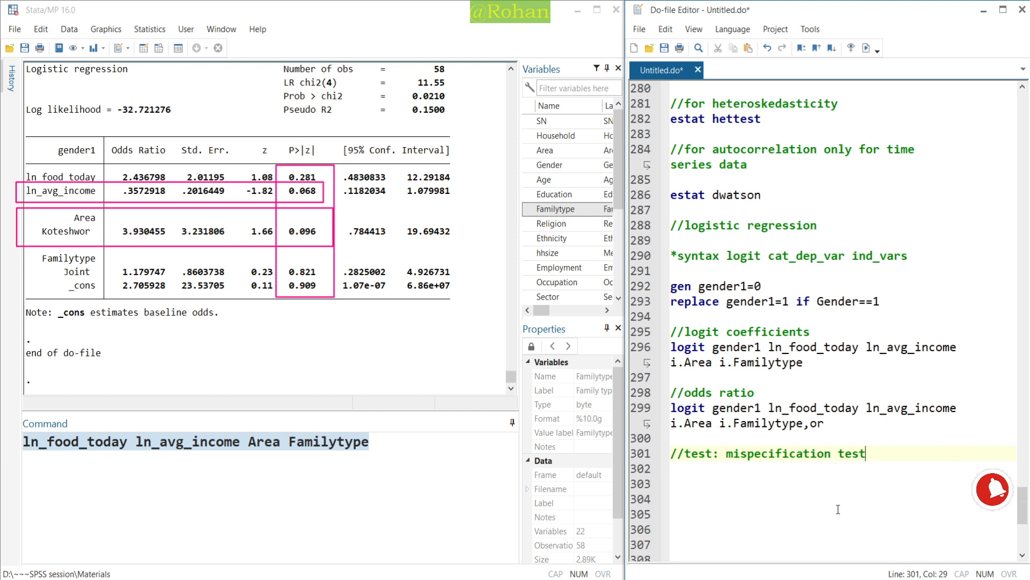
type(" , goodne")
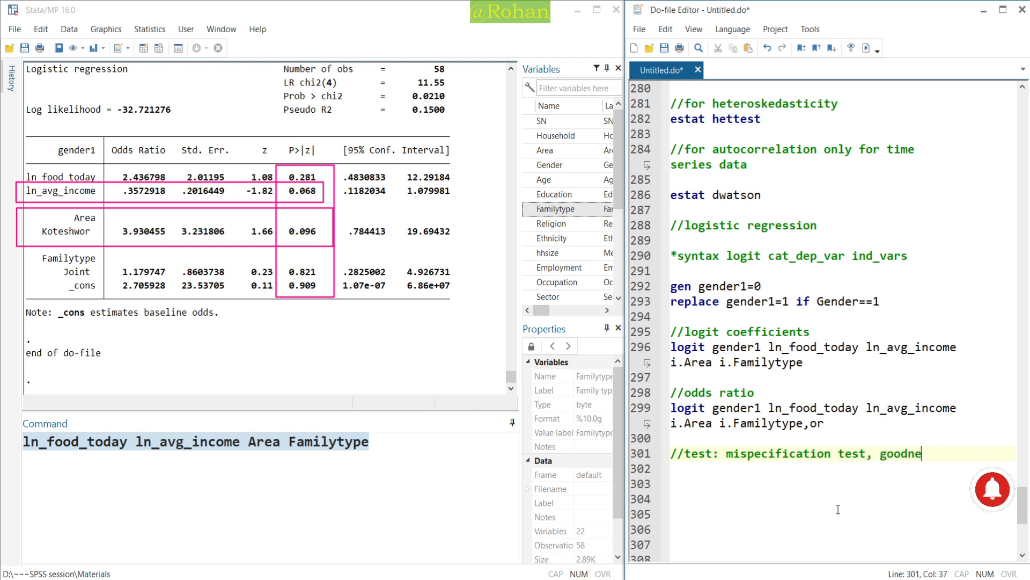
type("ss of fit,")
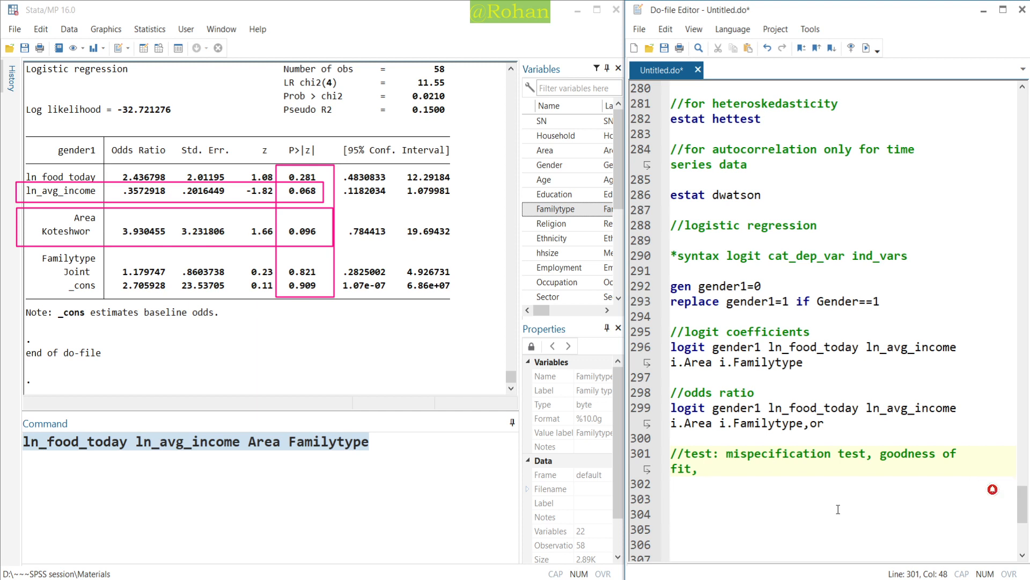
key("BackSpace")
key("BackSpace")
Step: Enter the command estat linktest on line 303 and try to run it
key("Return")
key("Return")
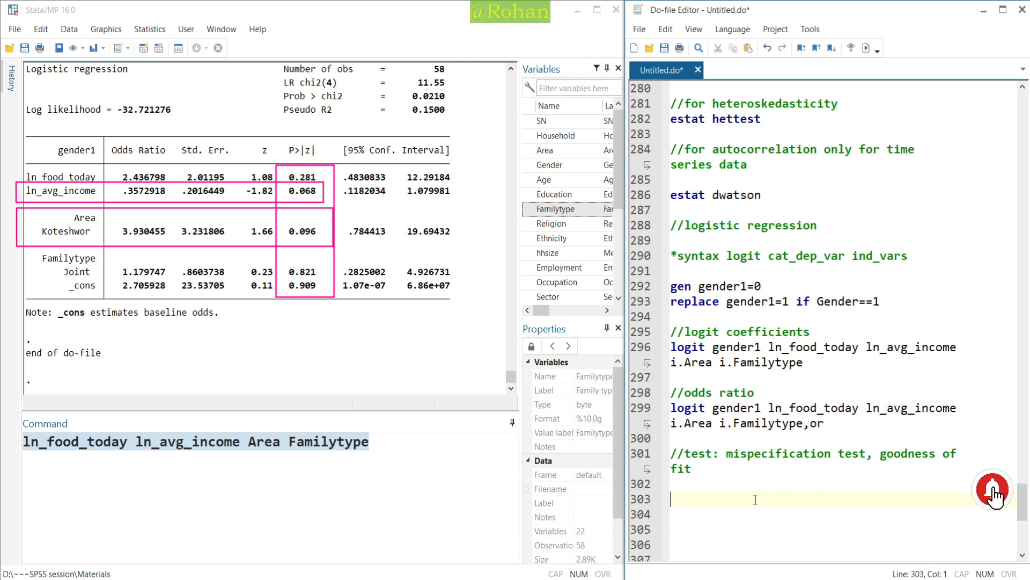
type("estat")
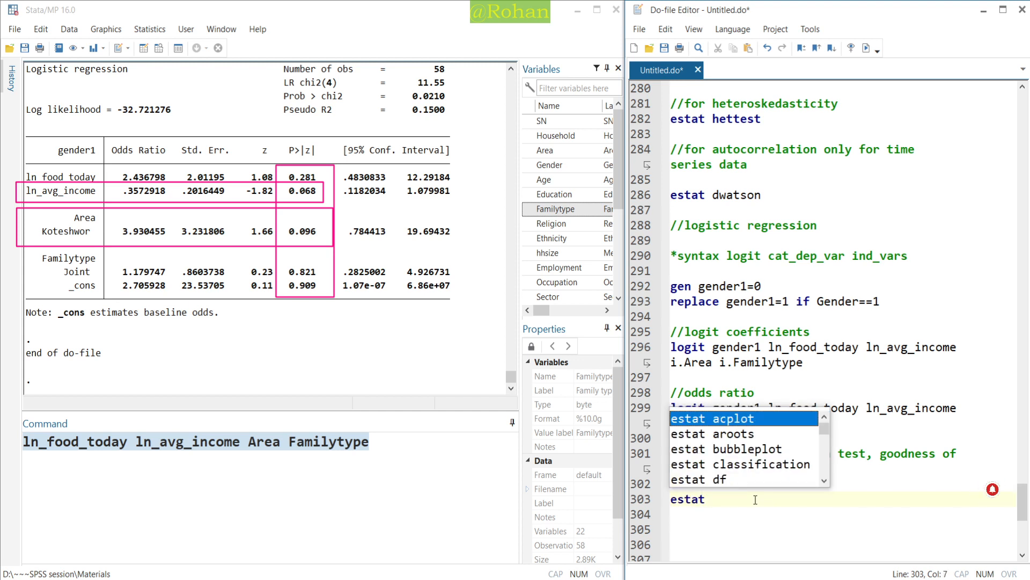
key("Escape")
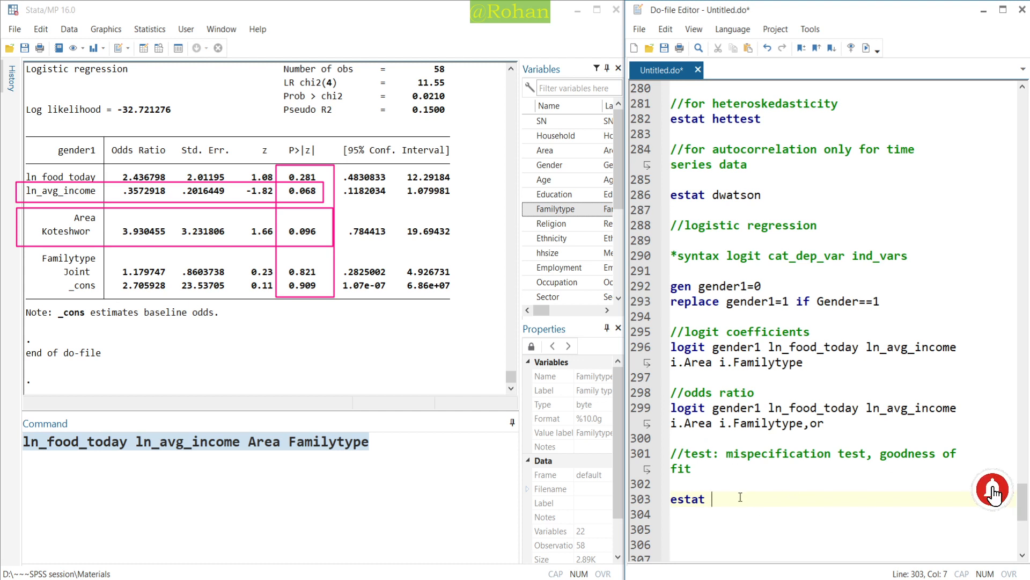
type("linkt")
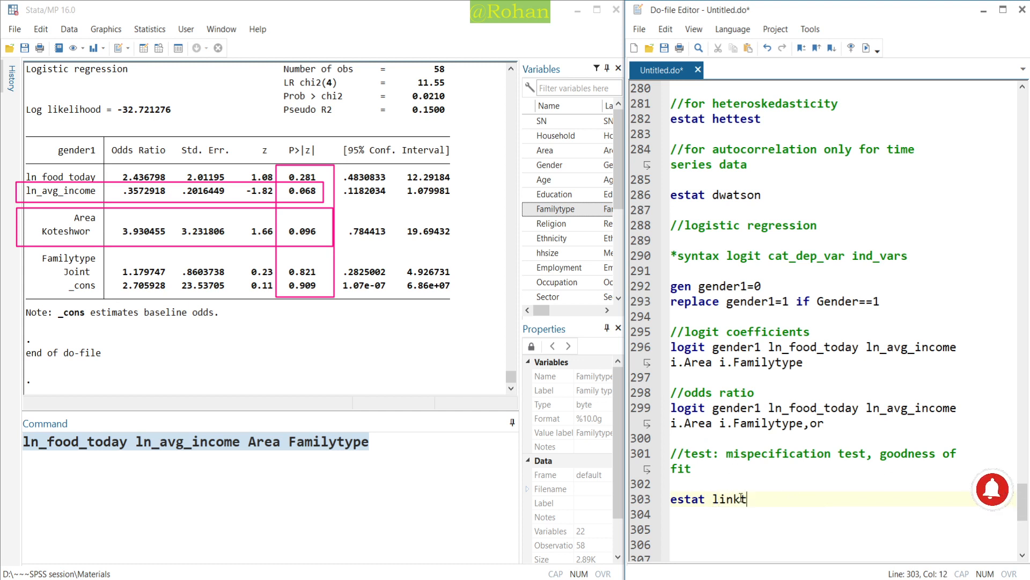
type("est")
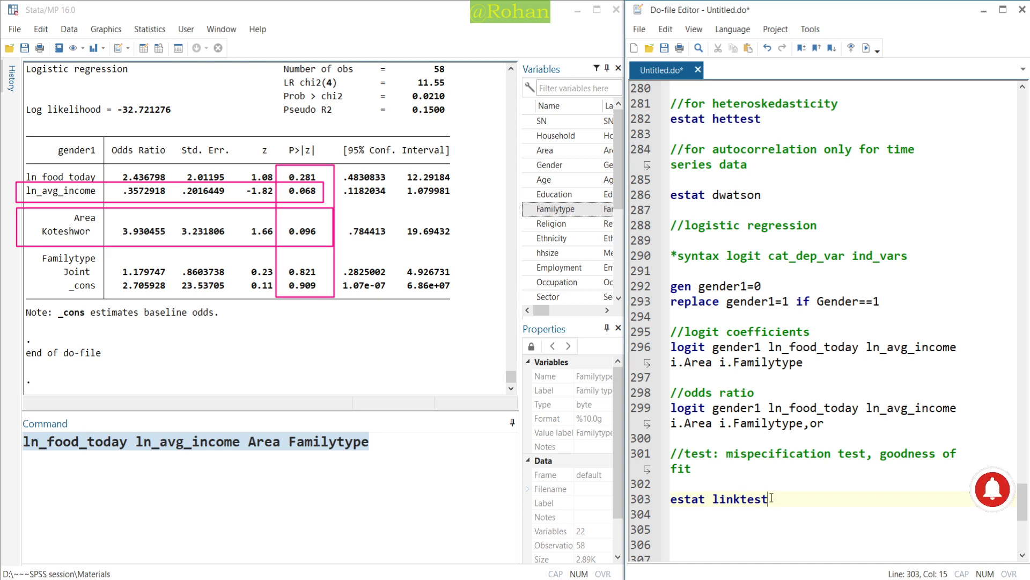
key("shift+Home")
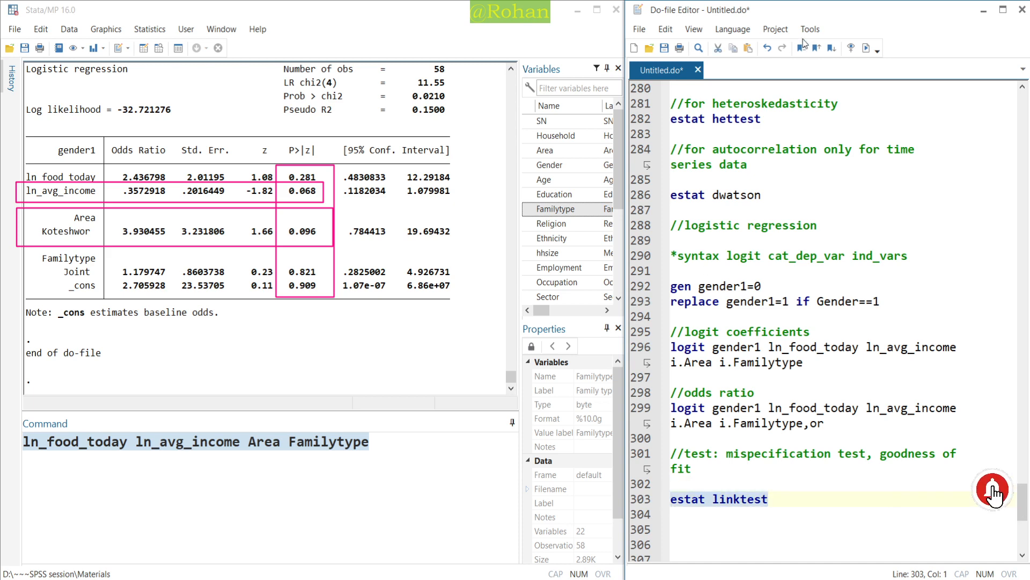
left_click(864, 49)
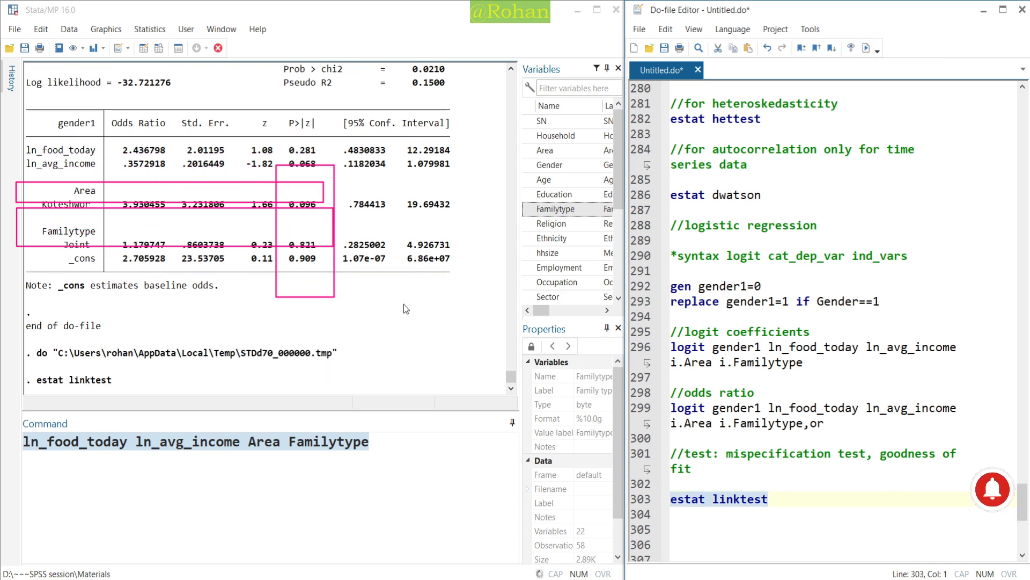
Step: Rerun the logit coefficients command on lines 295–296 and try estat linktest on line 303 again
key("ctrl+shift+7")
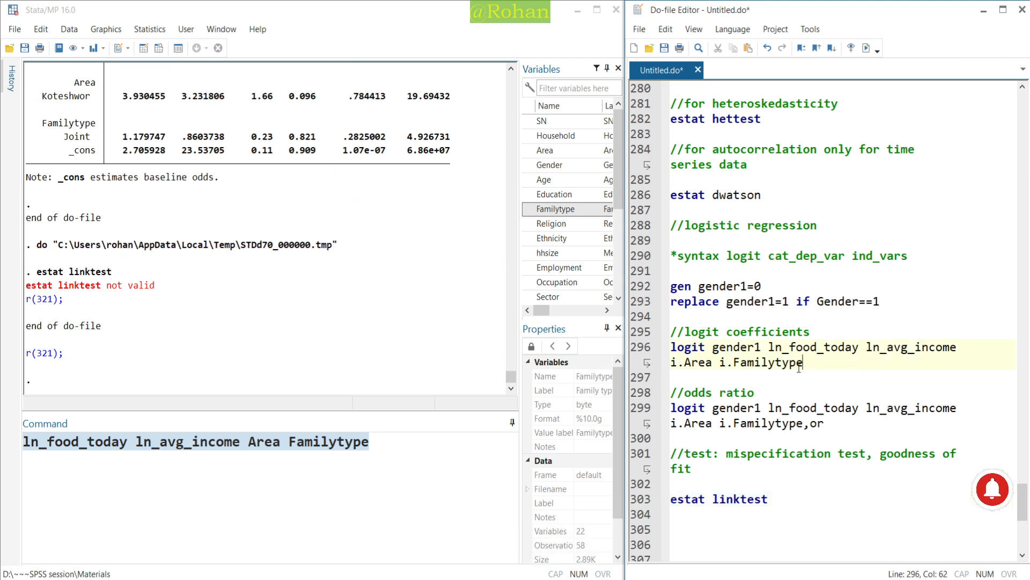
left_click_drag(803, 363, 671, 332)
left_click(867, 48)
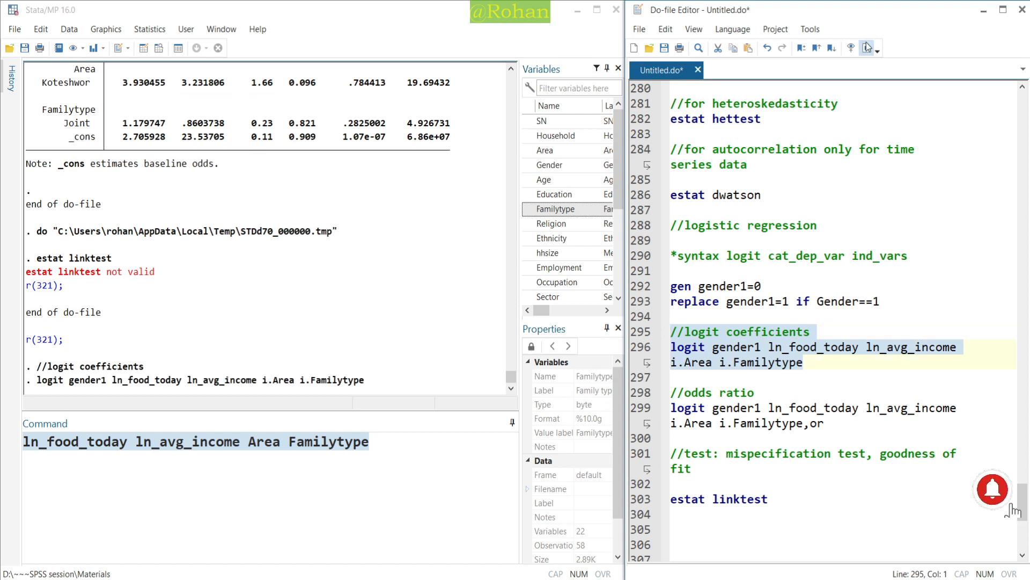
left_click_drag(780, 499, 666, 499)
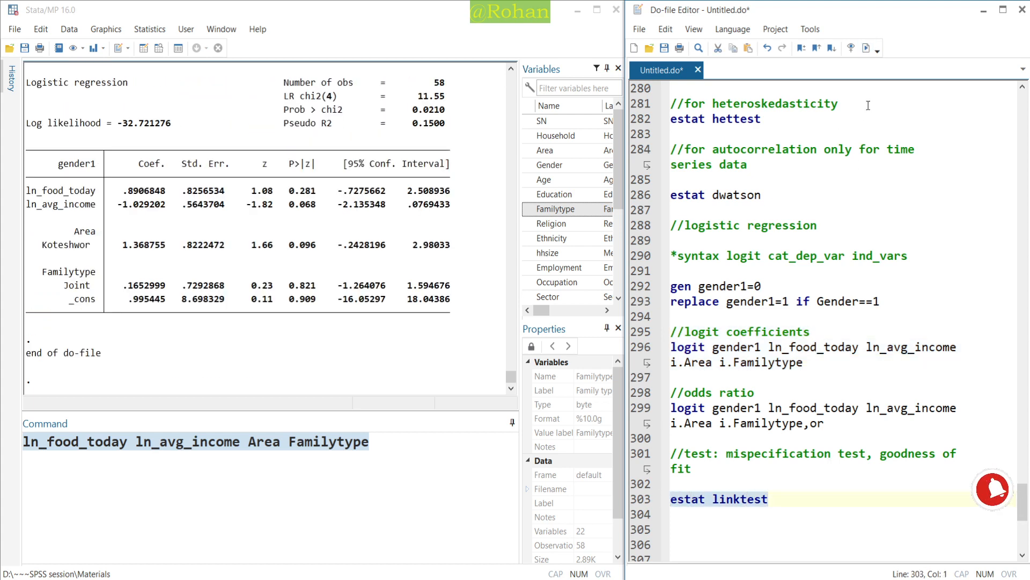
left_click(866, 48)
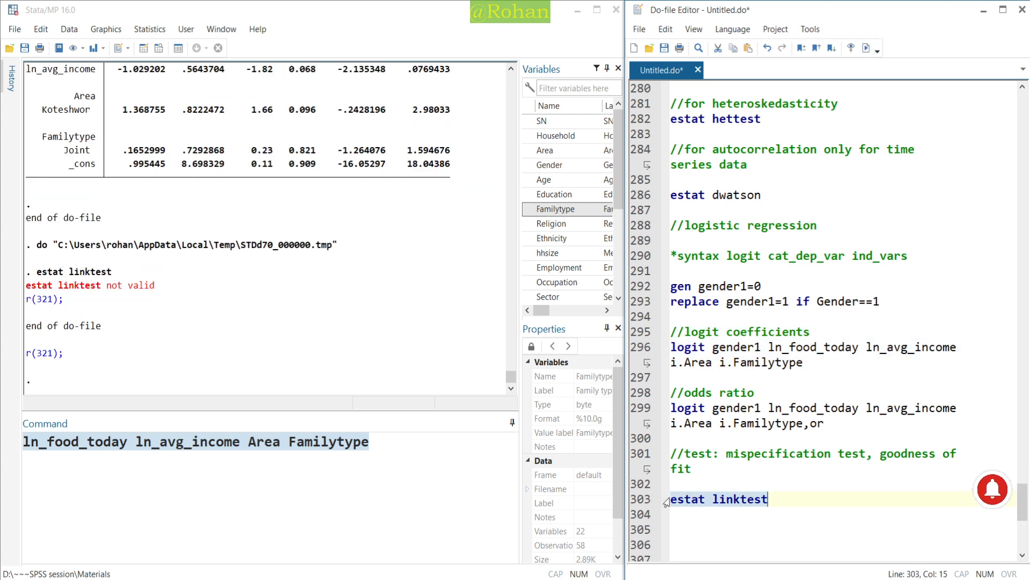
Step: Remove the estat prefix on line 303 so the command reads linktest, and run that line
left_click(714, 499)
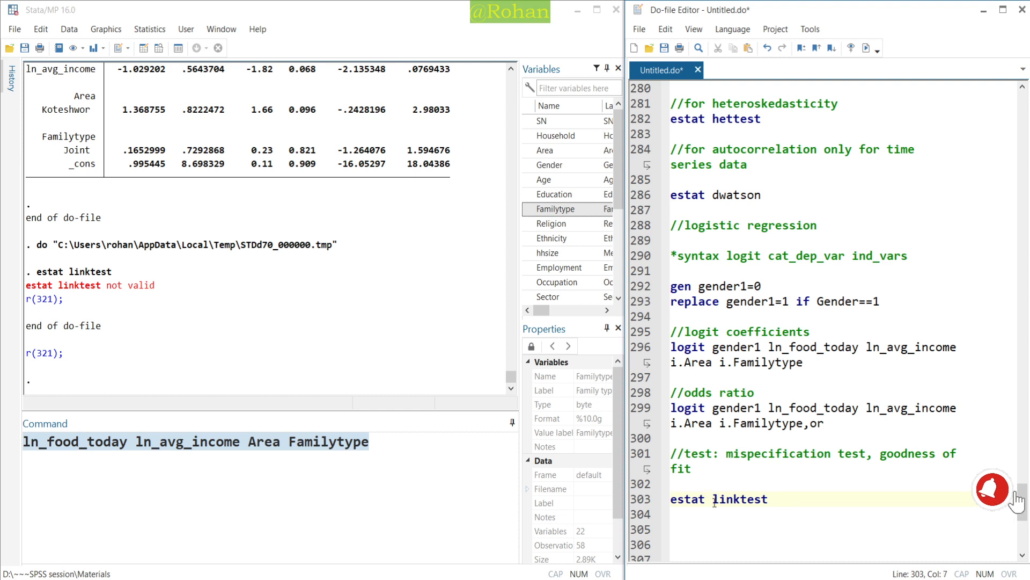
key("BackSpace")
key("BackSpace")
key("BackSpace")
key("BackSpace")
key("BackSpace")
key("BackSpace")
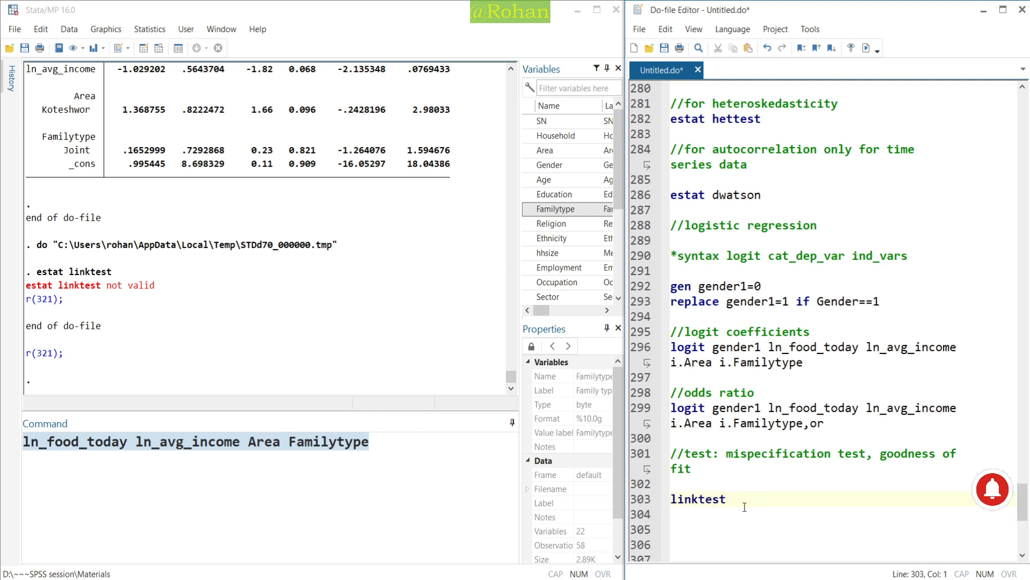
left_click_drag(730, 499, 670, 499)
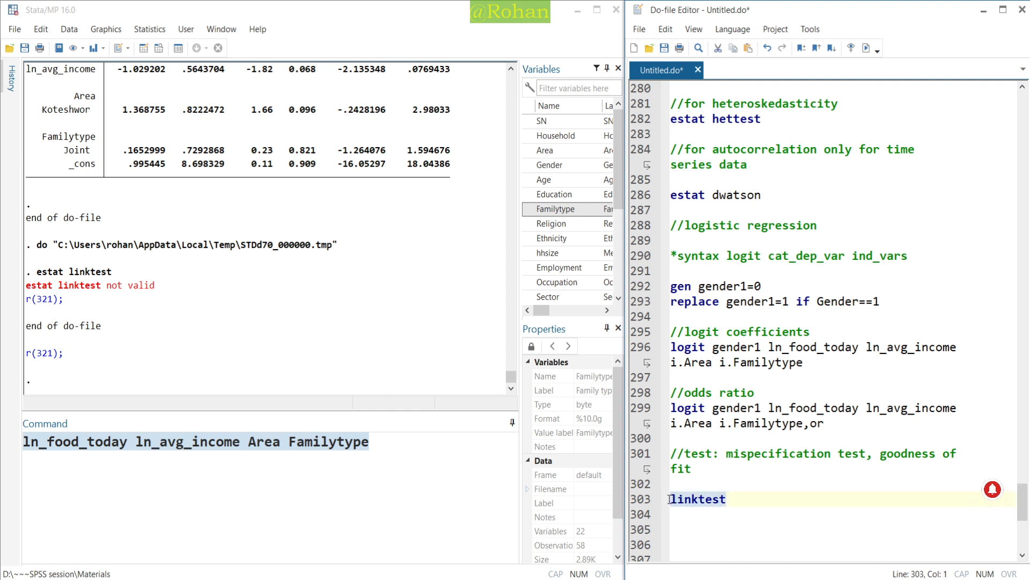
left_click(865, 48)
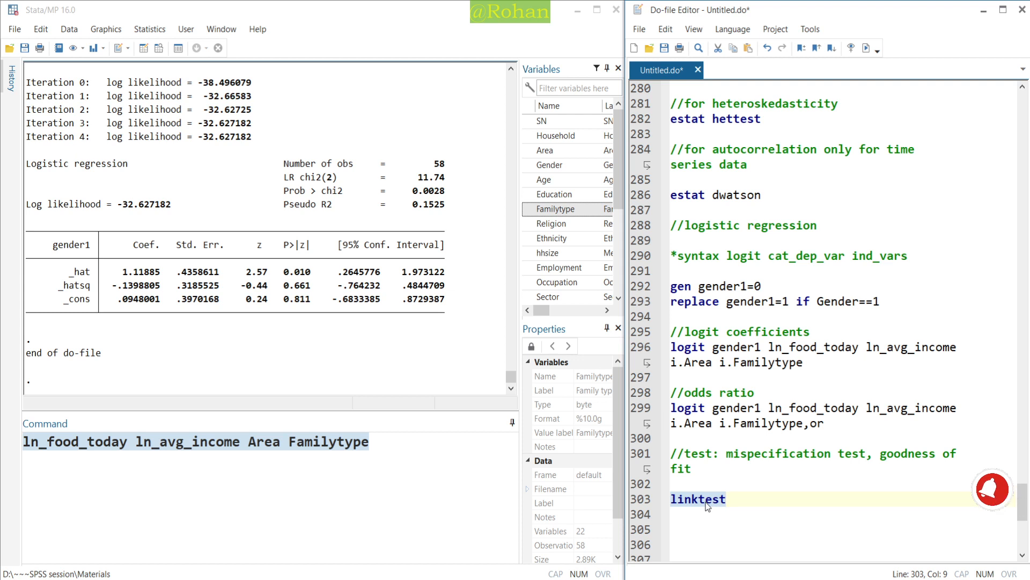
Step: Mark the _hat and _hatsq rows of the linktest output, through the P>|z| column, with on-screen boxes
left_click(738, 499)
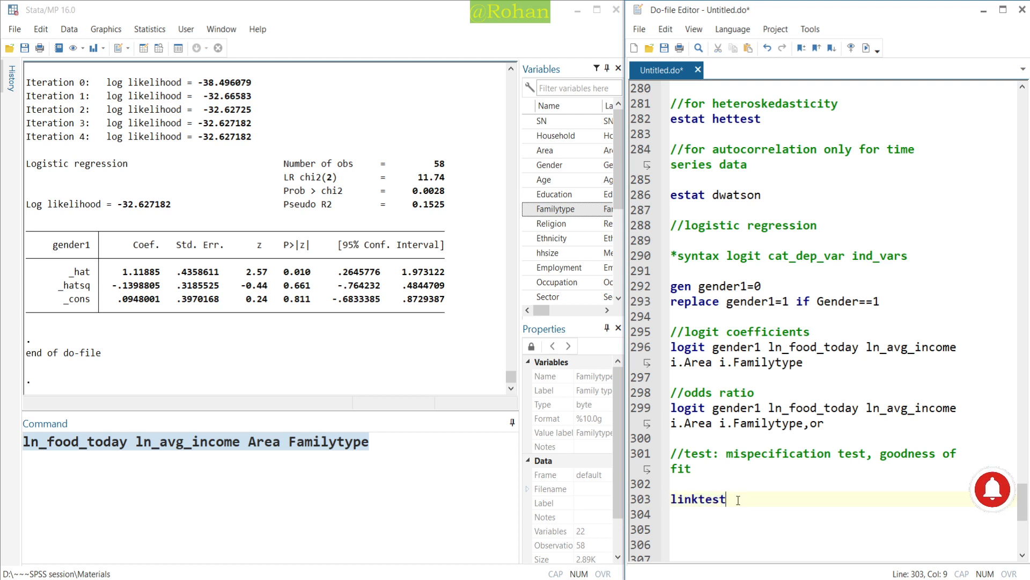
left_click(675, 500)
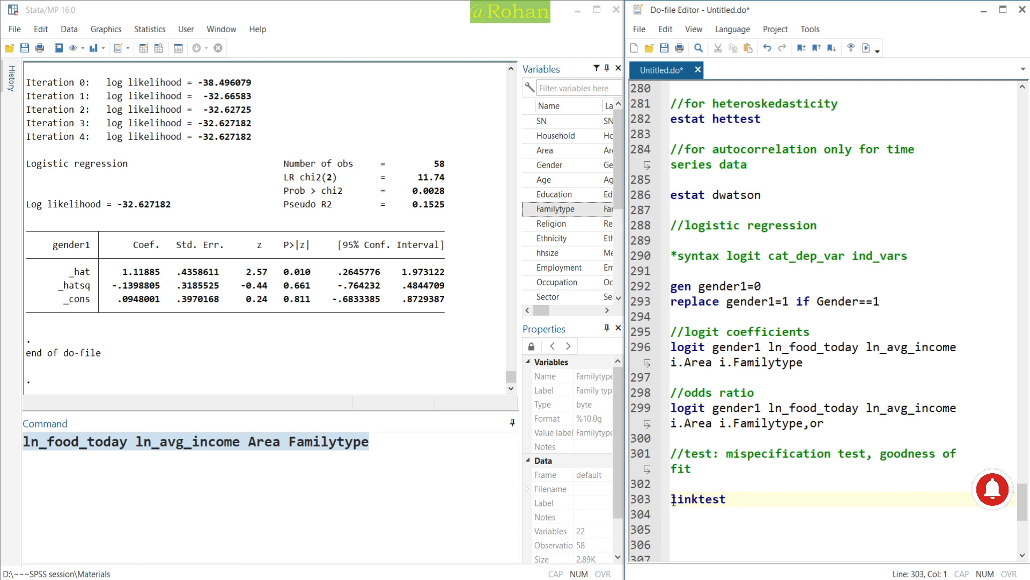
left_click(739, 500)
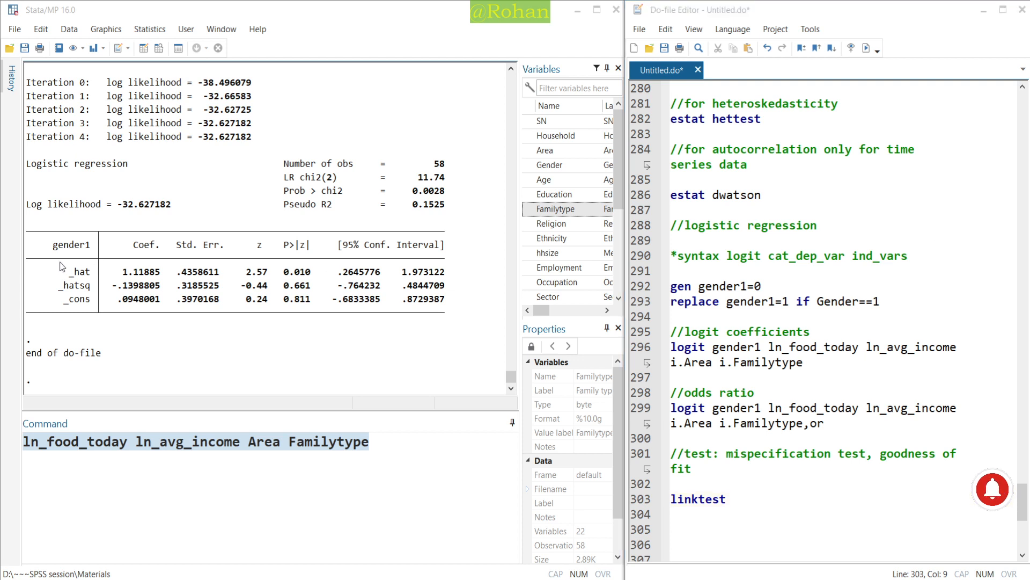
left_click_drag(242, 285, 315, 277)
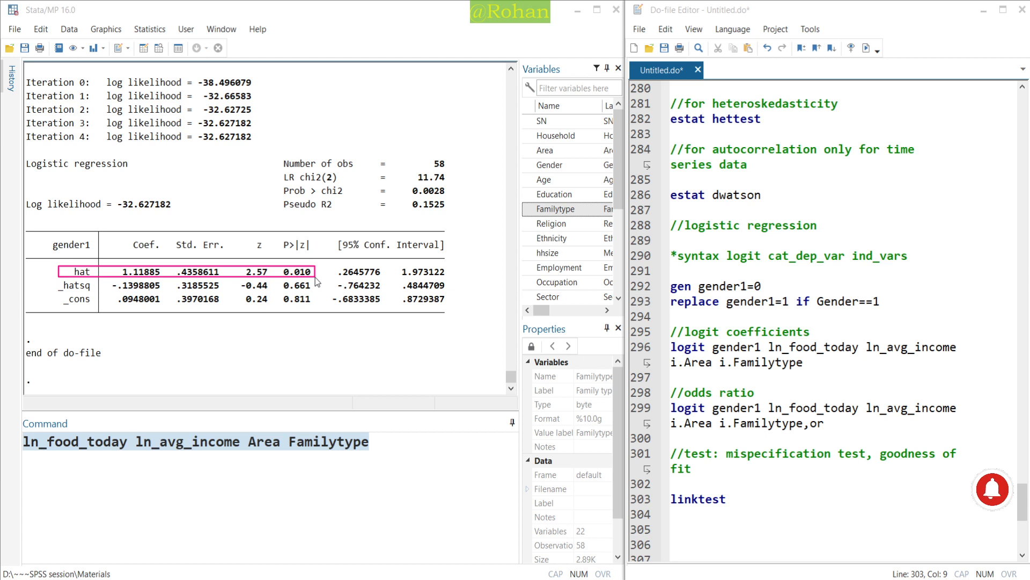
left_click_drag(314, 277, 314, 280)
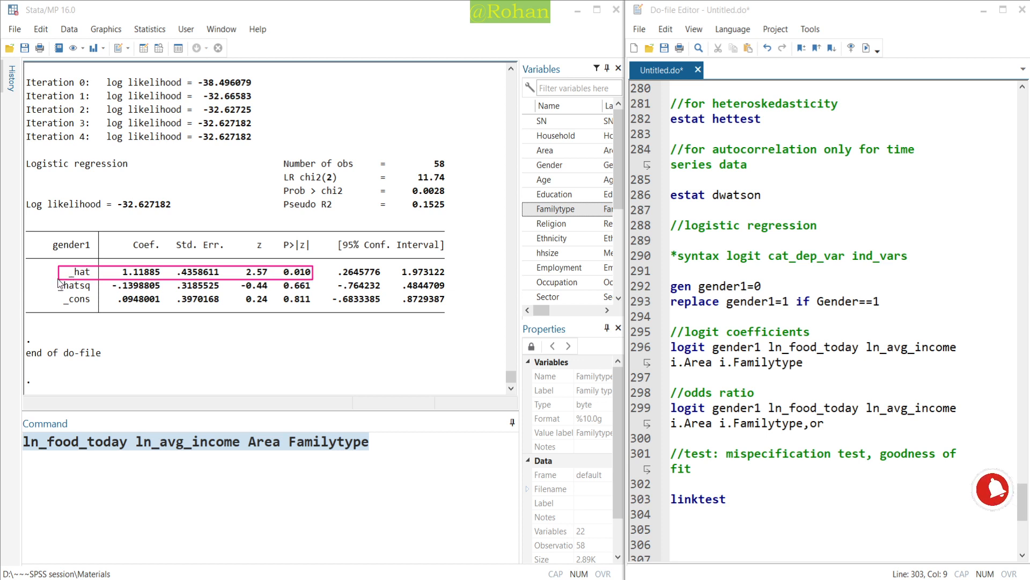
mouse_move(60, 279)
left_mouse_down()
mouse_move(233, 309)
mouse_move(313, 292)
left_mouse_up()
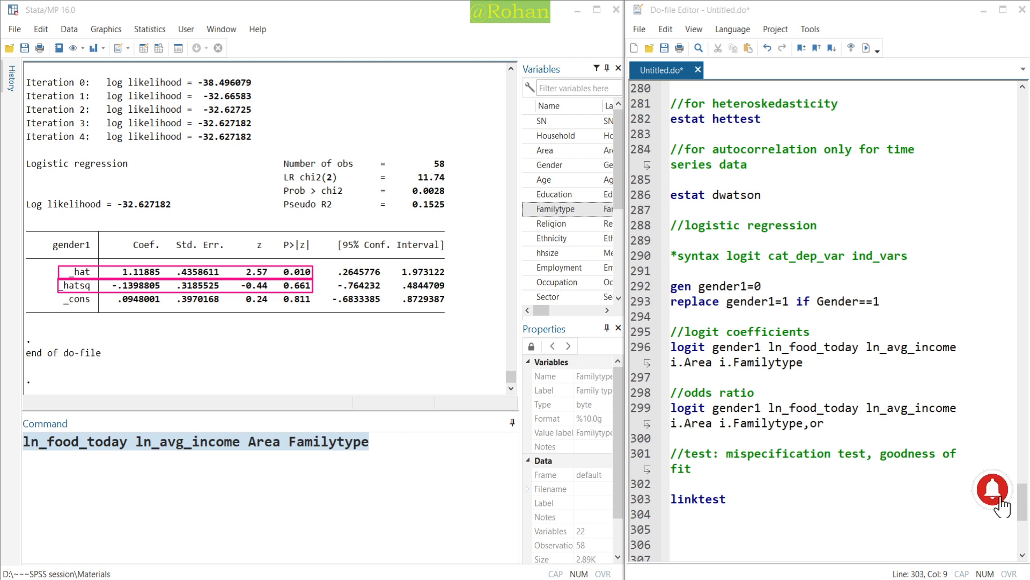
Step: Add the command estat gof on line 305, below linktest
left_click(745, 503)
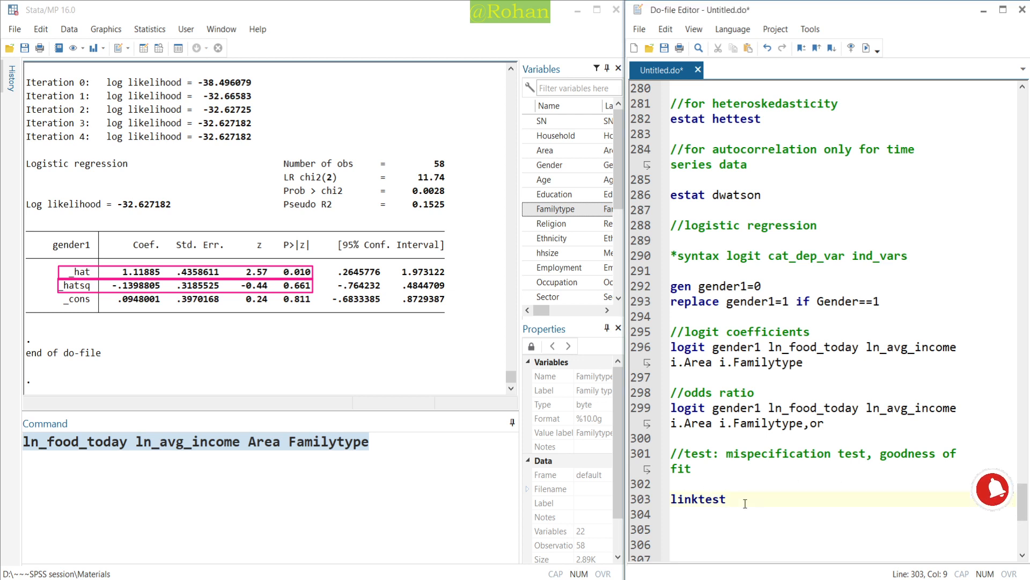
key("Return")
type("esta")
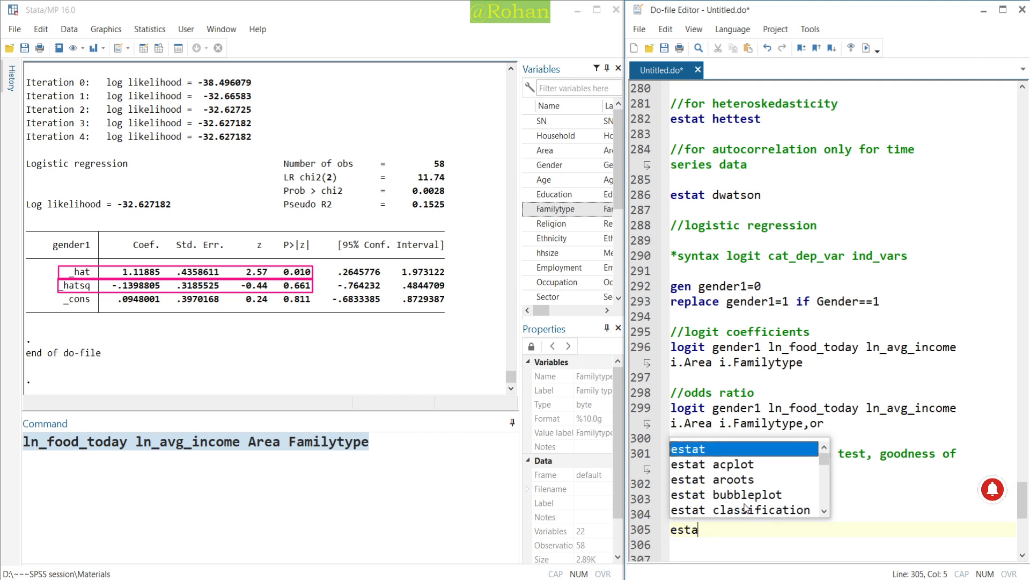
type("t gof")
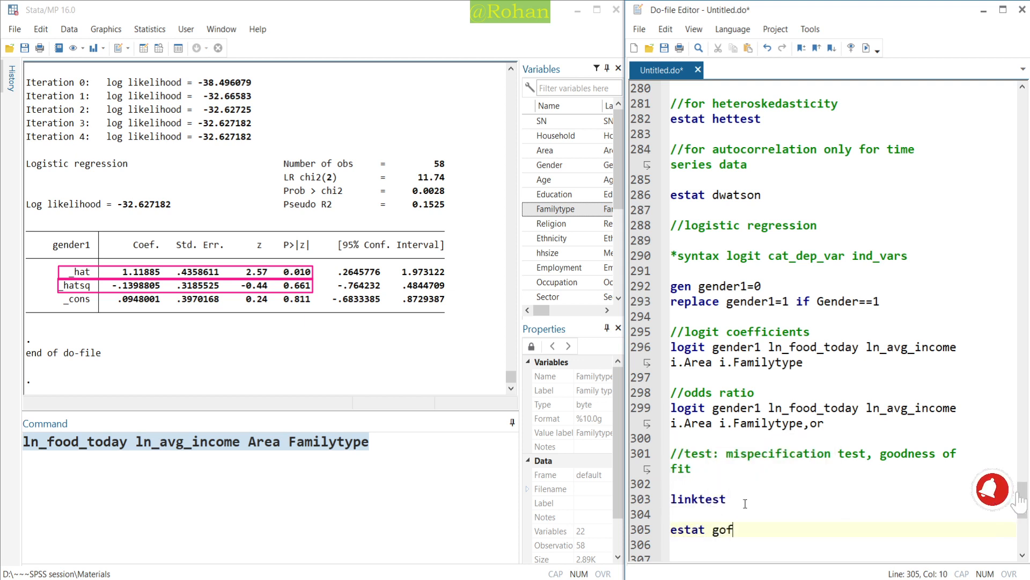
Step: Insert the comment //goodness of fit on the line directly above estat gof
key("Home")
key("Return")
key("Up")
type("//")
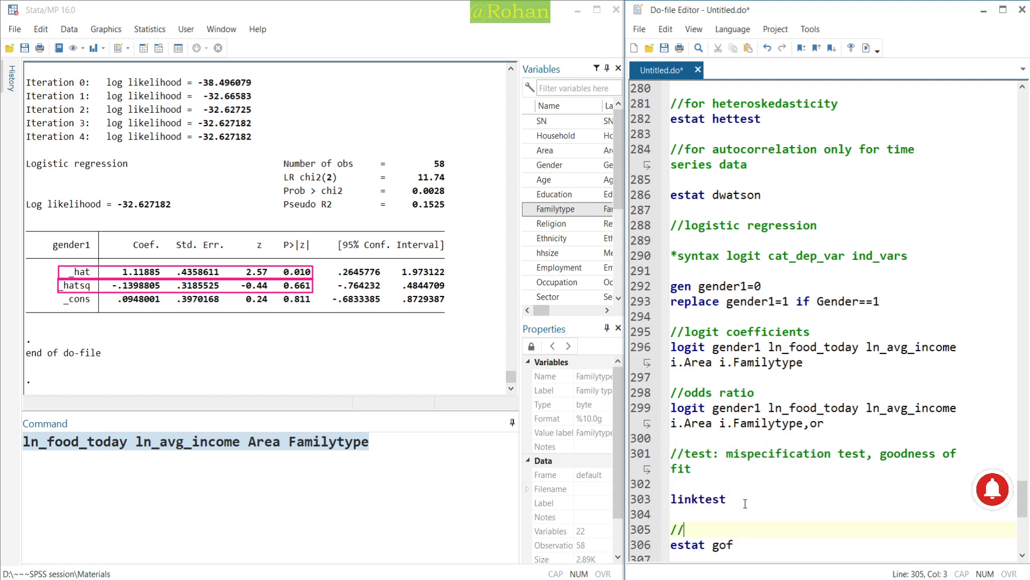
type("goodness of ")
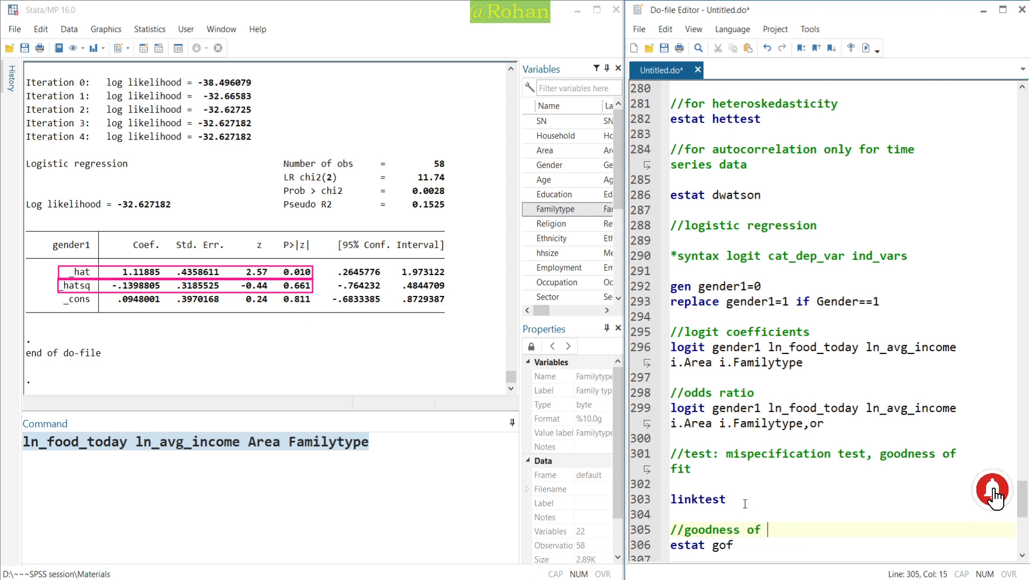
type("fit")
Step: Run the goodness of fit comment and estat gof on lines 305–306, and clear the on-screen boxes
scroll(746, 503, "down", 1)
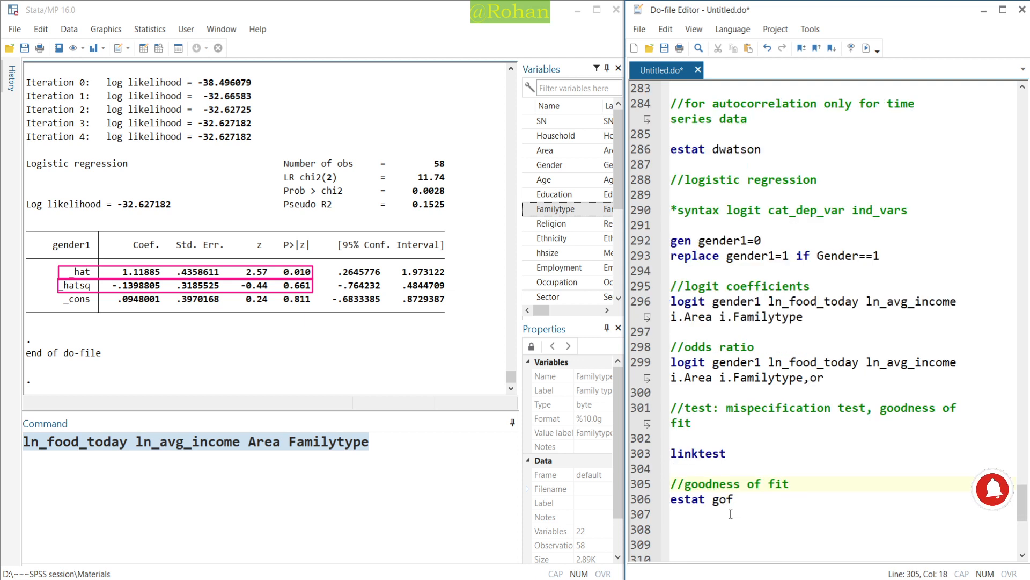
left_click_drag(735, 500, 670, 481)
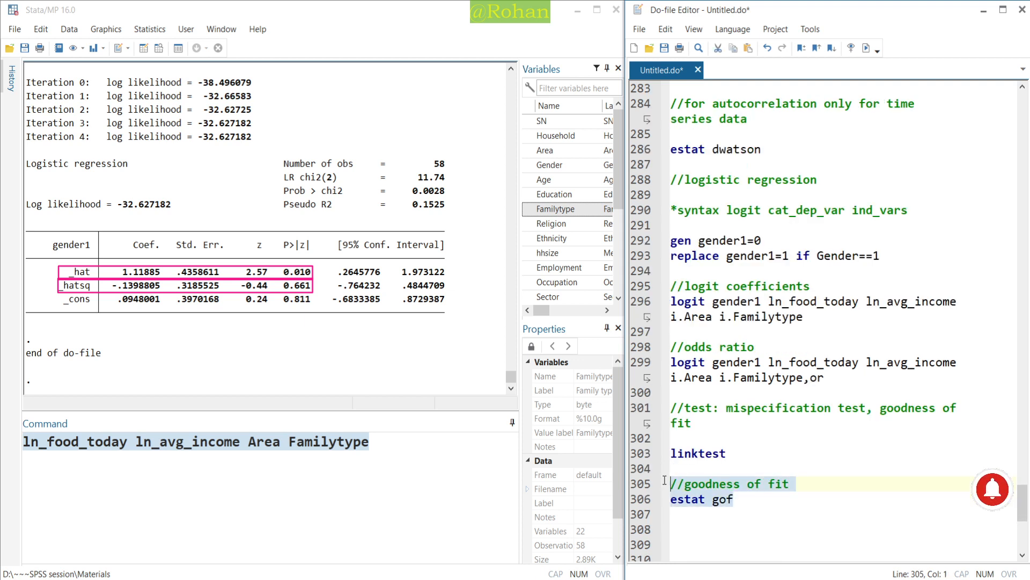
left_click(867, 48)
key("ctrl+shift+7")
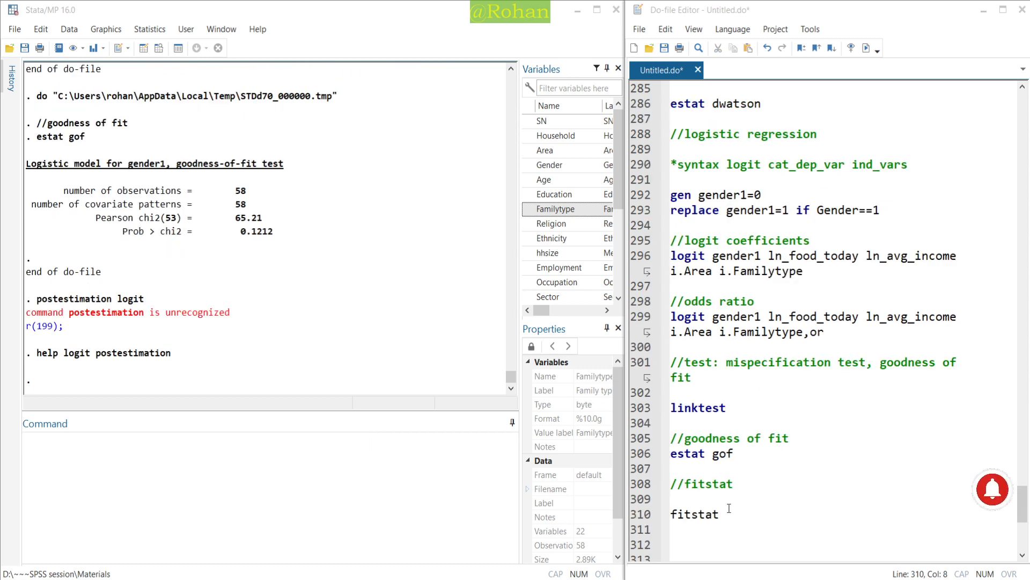
Step: Run fitstat on line 310 and mark the LR(4), Prob > LR and Count R2 results with on-screen boxes
left_click_drag(728, 508, 671, 507)
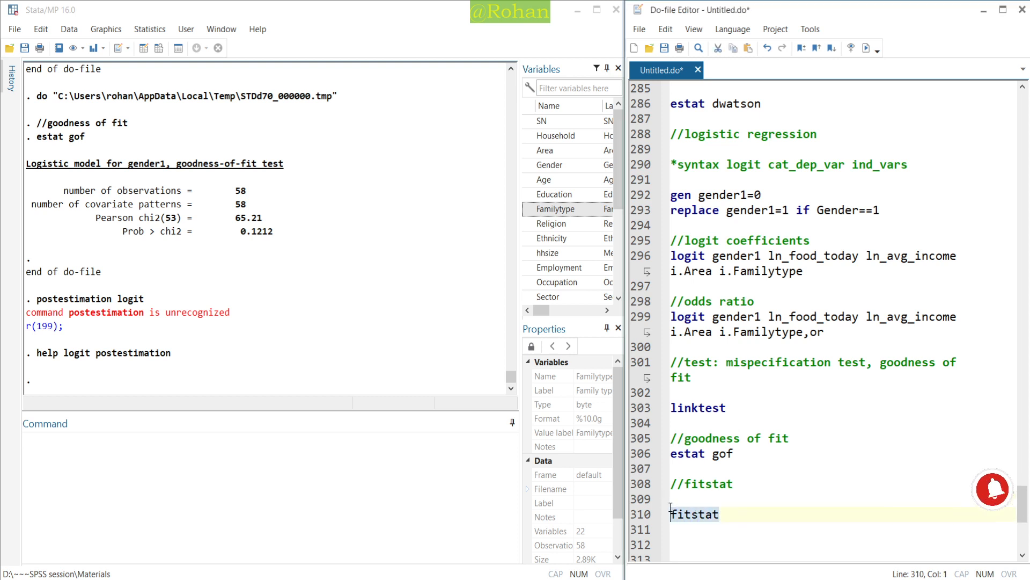
left_click(866, 48)
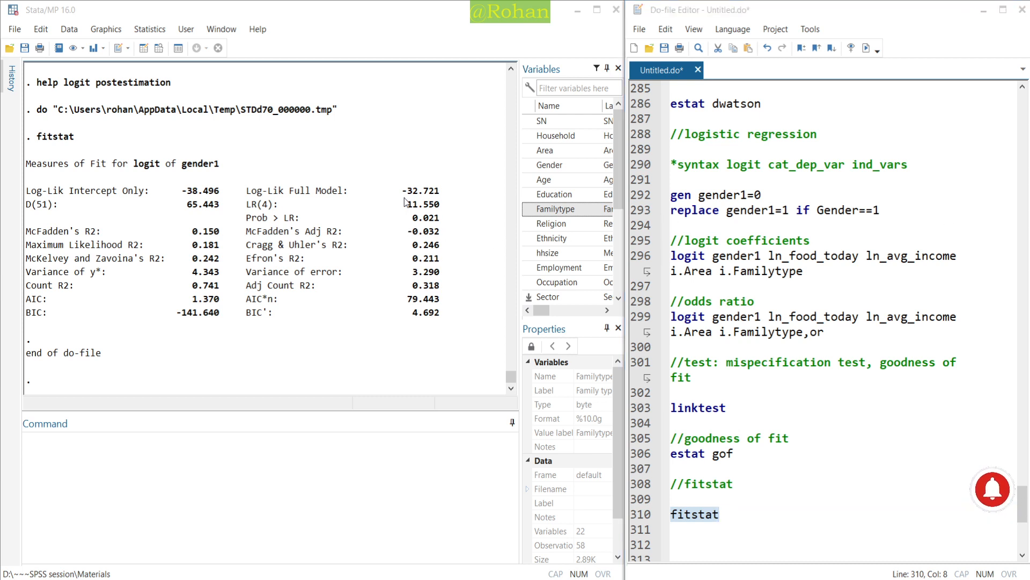
left_click_drag(404, 197, 444, 224)
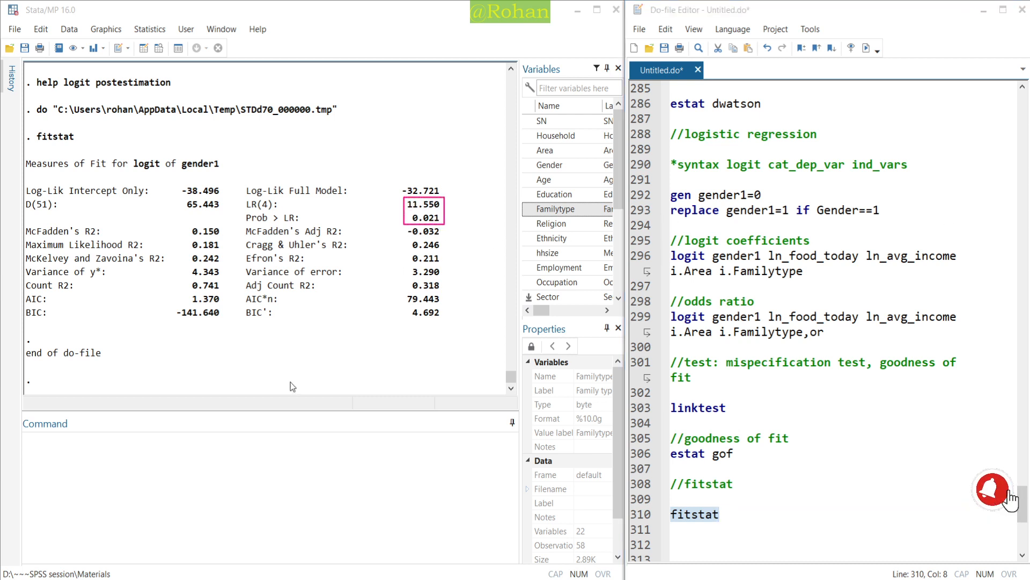
left_click_drag(184, 280, 225, 297)
left_click_drag(242, 210, 305, 228)
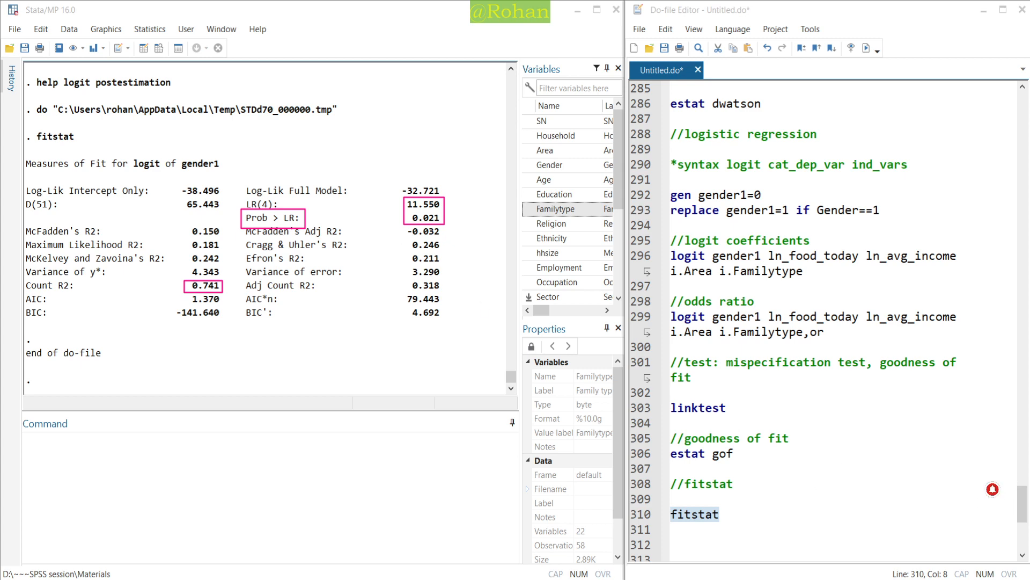
Step: Add the comment //heteroskedasticity and multicollinarity on line 312, below fitstat
left_click(780, 513)
scroll(781, 513, "down", 2)
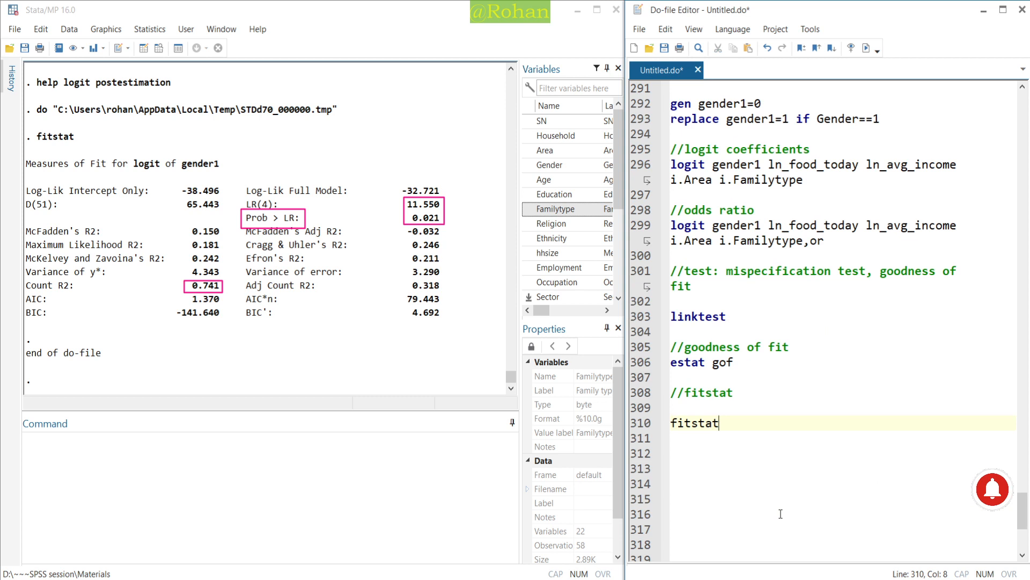
key("Return")
key("Return")
type("//heteroskedasticity")
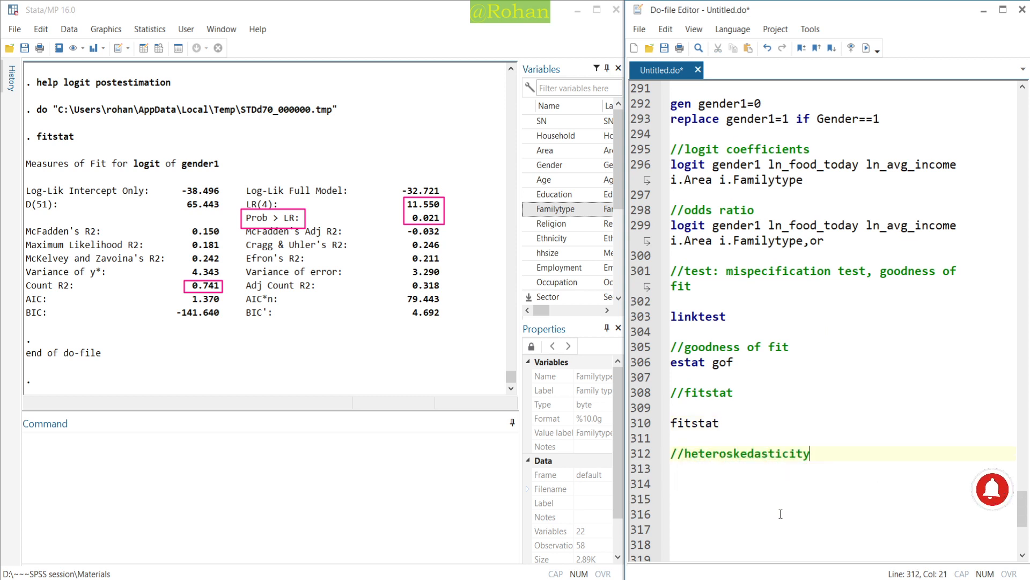
type(" and mut")
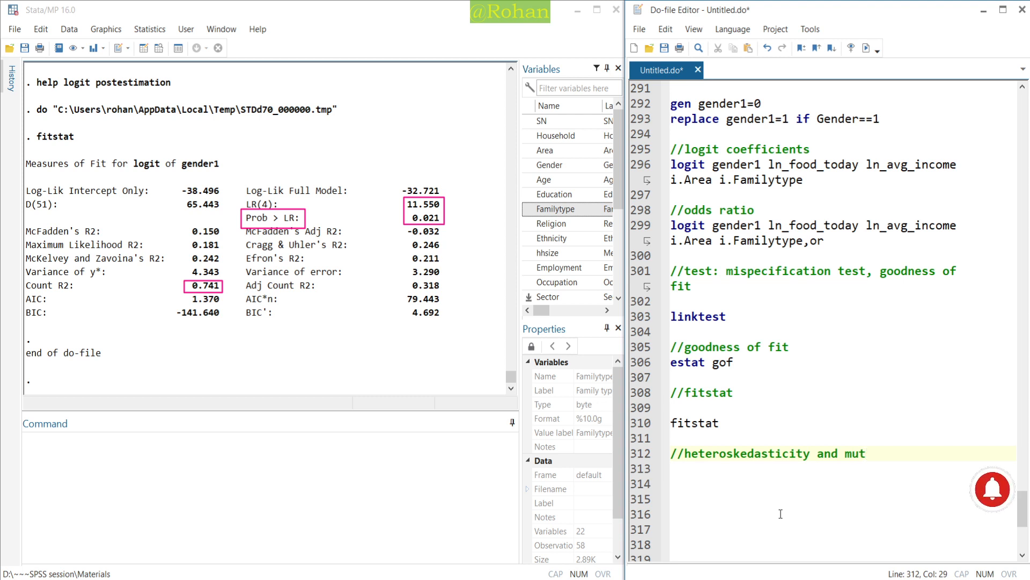
type("lti")
key("BackSpace")
key("BackSpace")
key("BackSpace")
key("BackSpace")
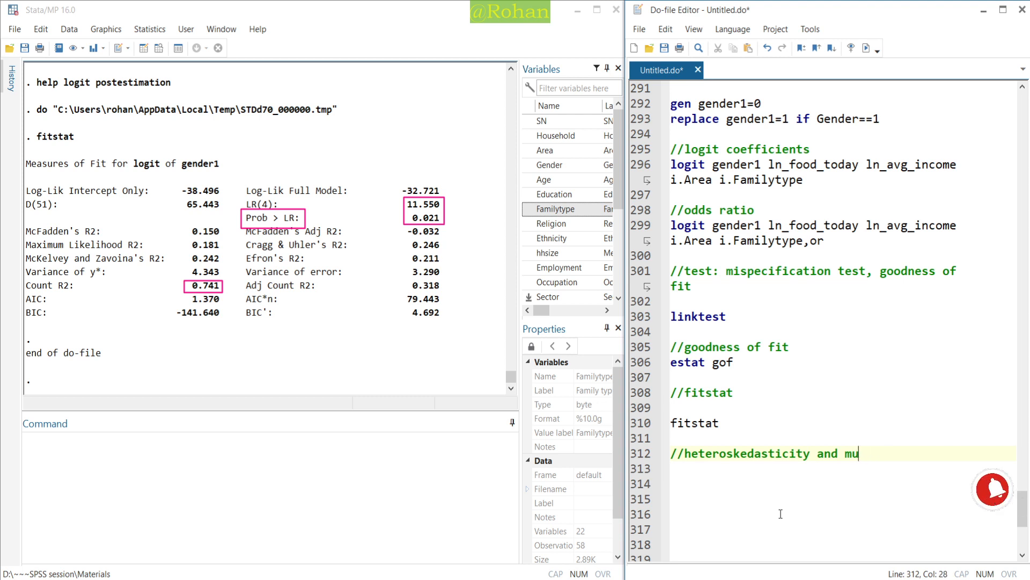
type("lticollinarity")
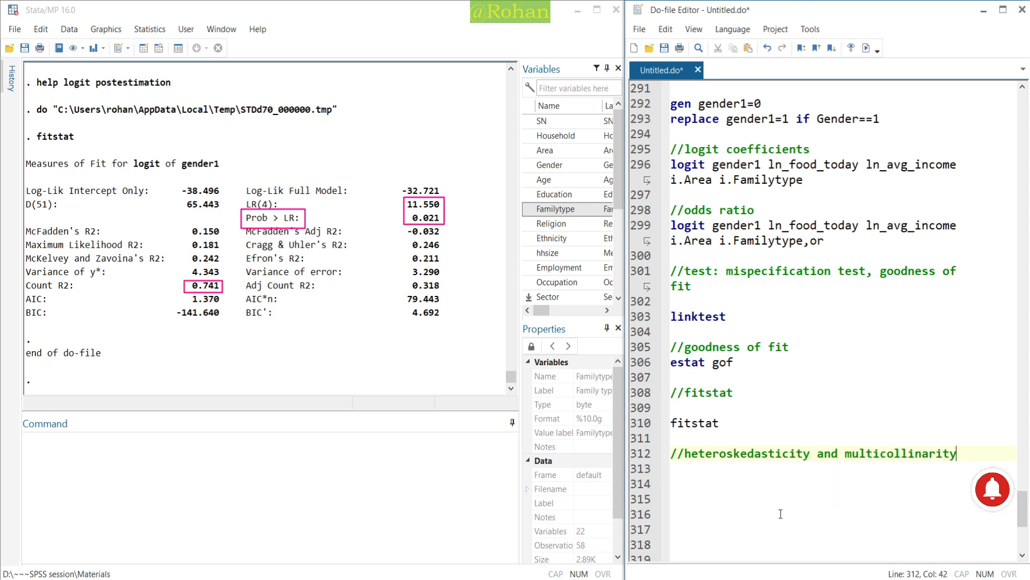
Step: Copy the variable list of the logit command on line 296 to line 314 and put reg in front of it
key("Return")
key("Return")
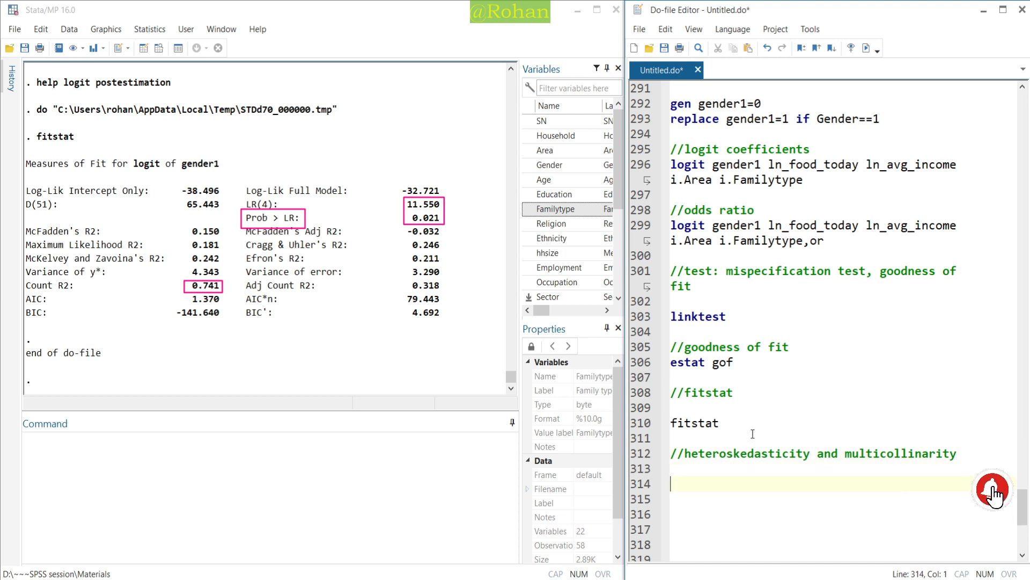
left_click_drag(713, 167, 805, 181)
key("ctrl+c")
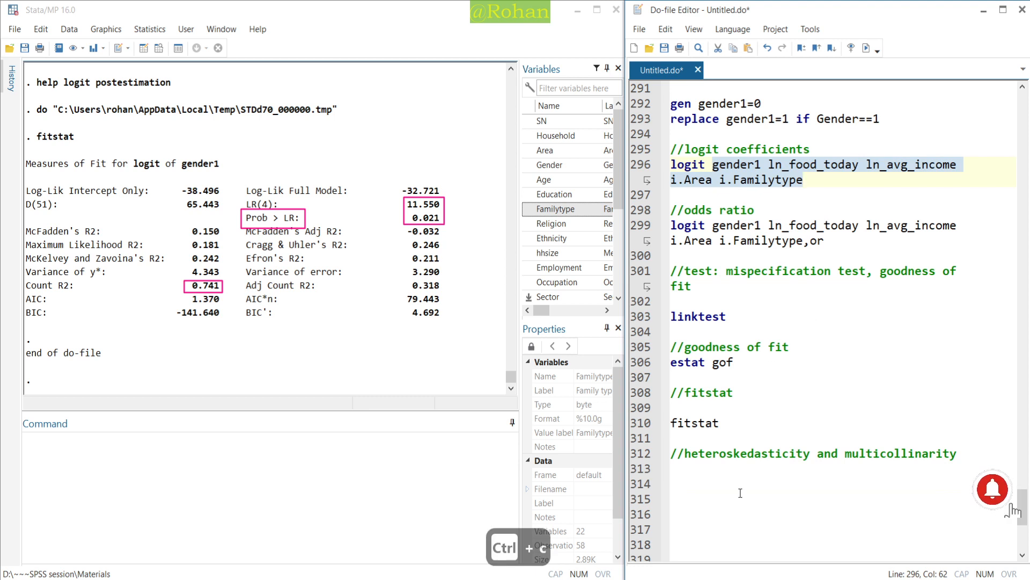
left_click(734, 484)
key("ctrl+v")
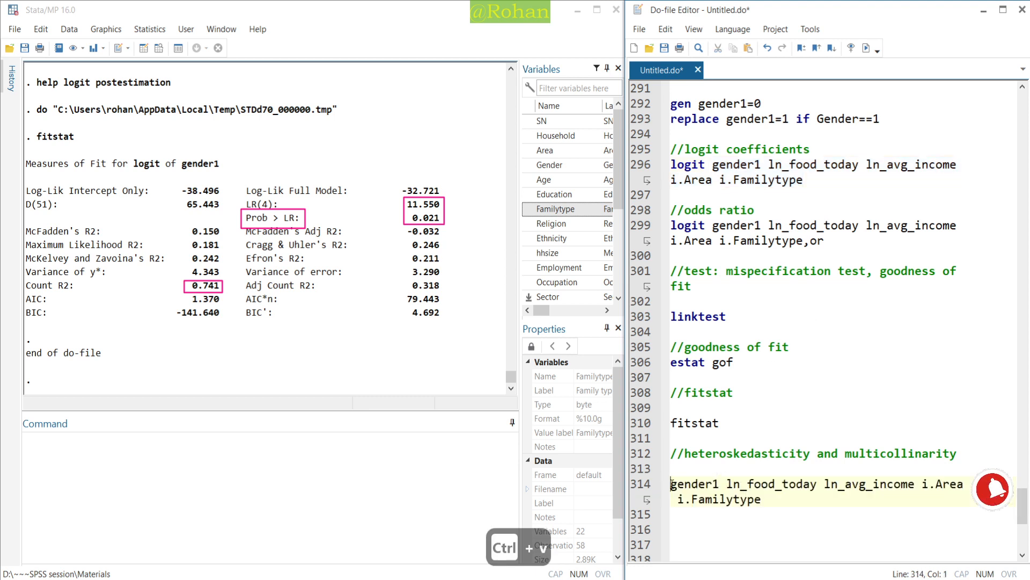
type("reg")
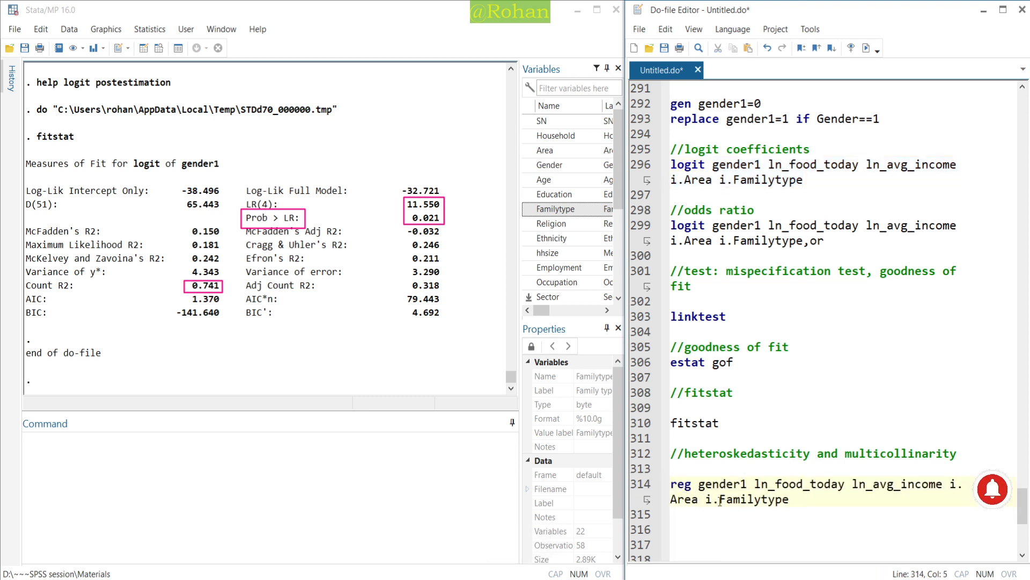
Step: Add the commands estat hettest on line 316 and vif on line 318, below the reg command
left_click(790, 495)
scroll(793, 499, "down", 2)
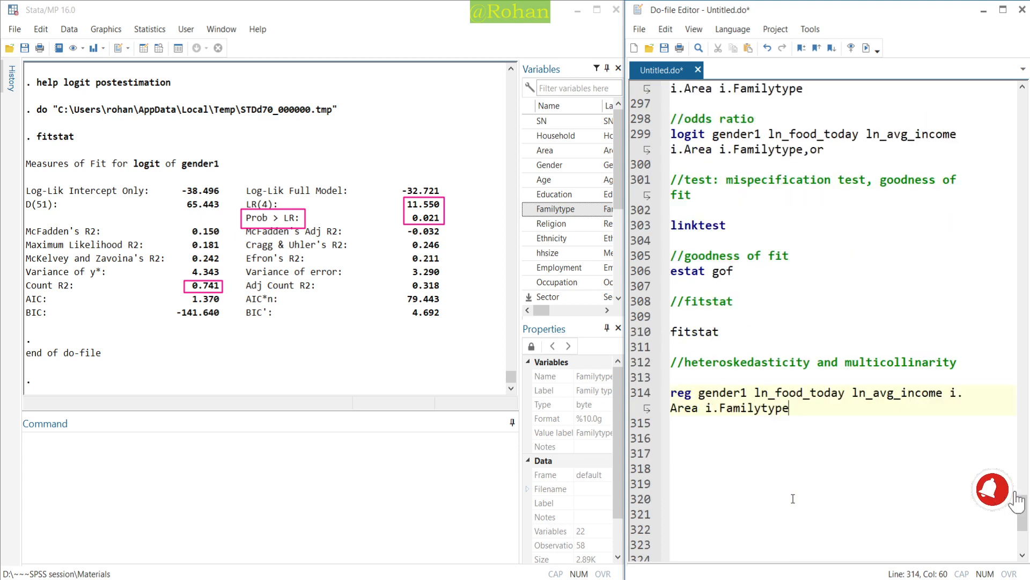
key("Return")
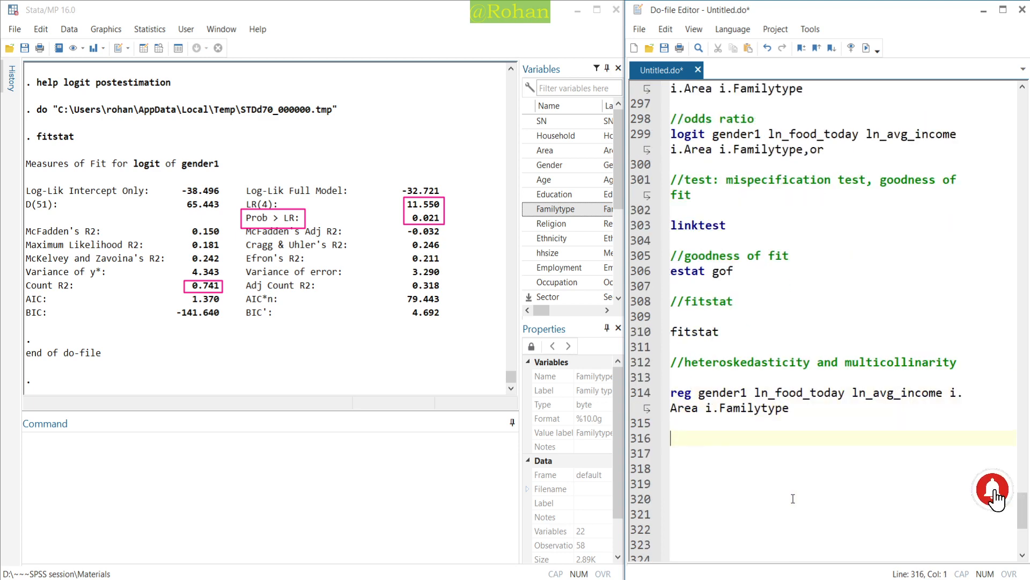
type("estat ")
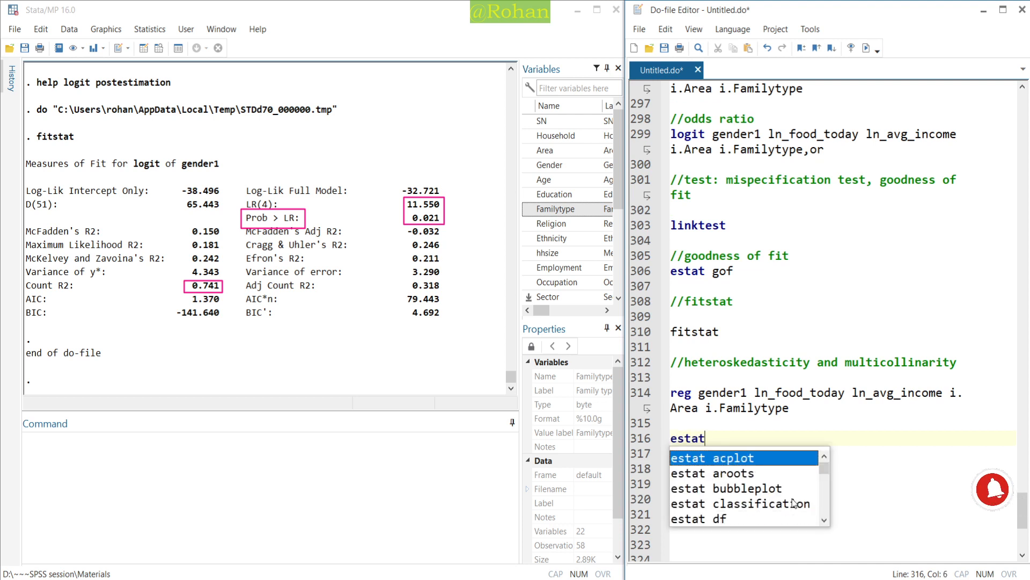
type("het")
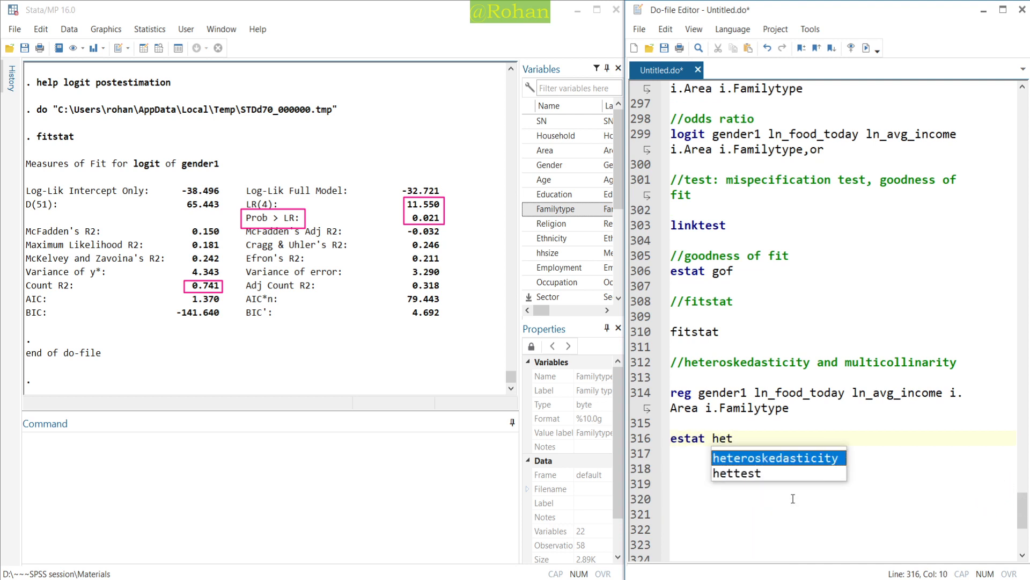
double_click(756, 472)
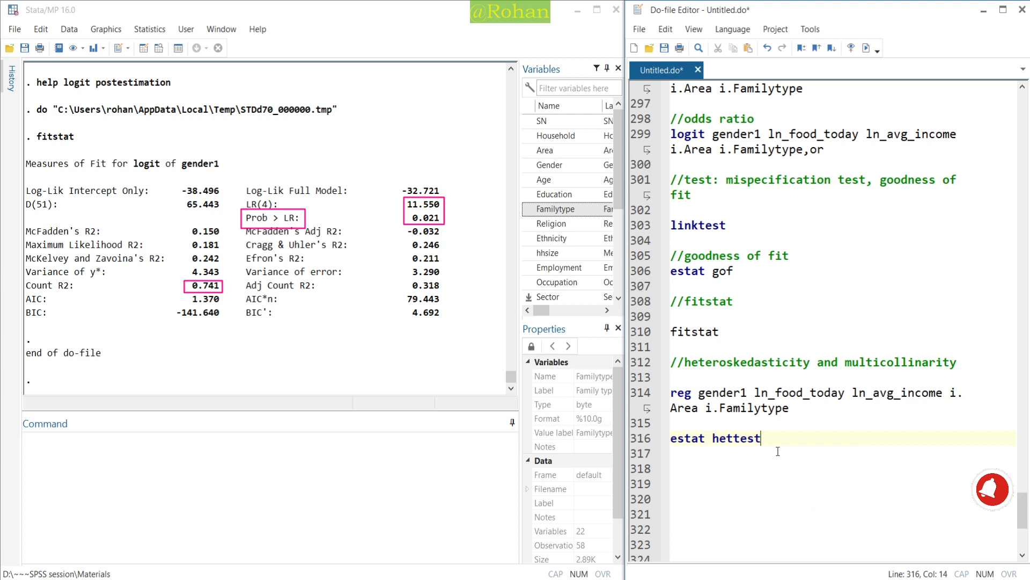
key("Return")
type("vif")
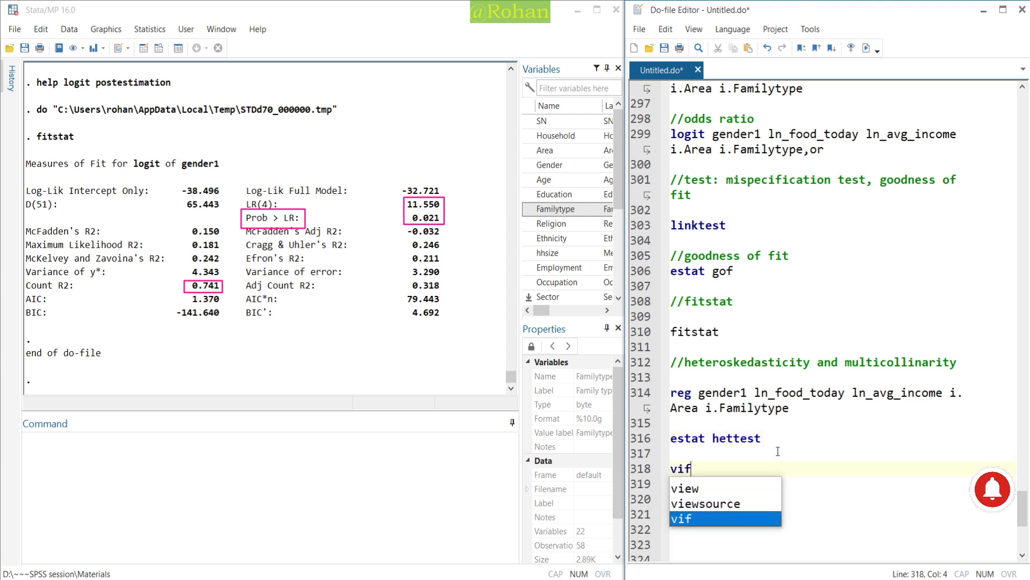
Step: Run lines 314–318, clear the old boxes, and mark the Mean VIF and Prob > chi2 values with new ones
left_click(696, 460)
left_click_drag(696, 461, 665, 395)
left_click(868, 48)
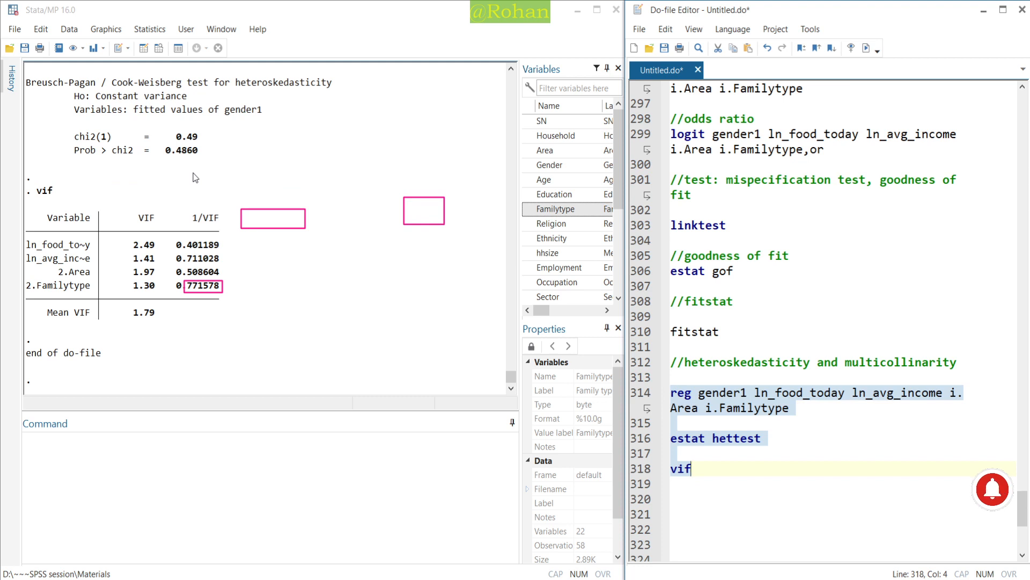
key("ctrl+shift+7")
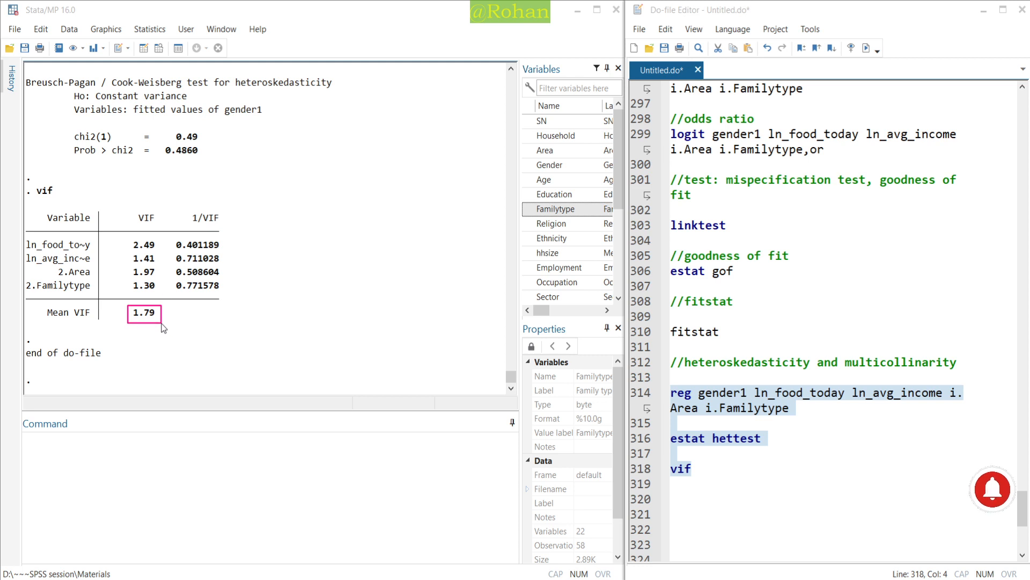
left_click_drag(159, 143, 201, 158)
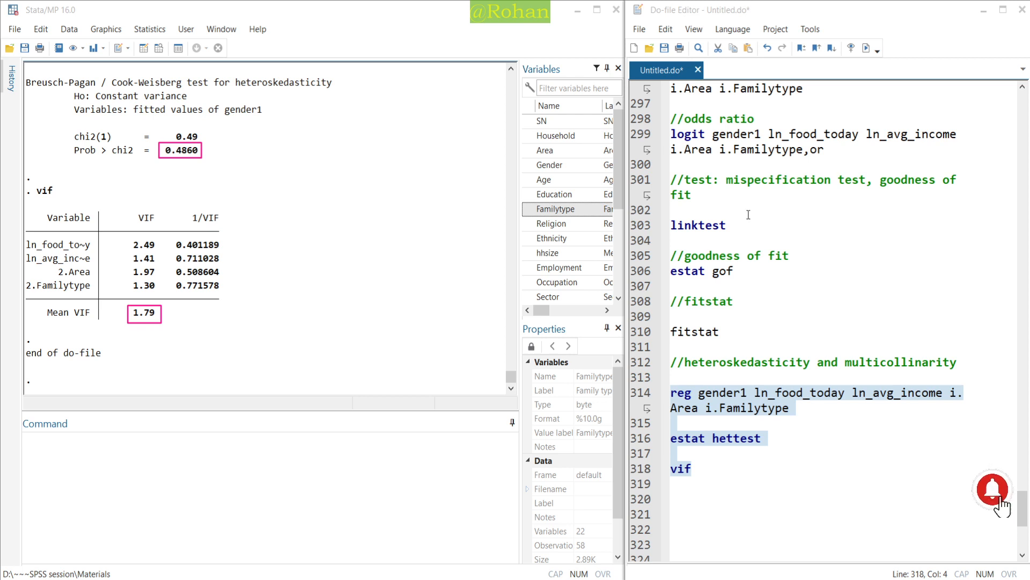
Step: Rerun the logit coefficients and odds ratio commands on lines 295–299
scroll(747, 214, "up", 1)
left_click(761, 137)
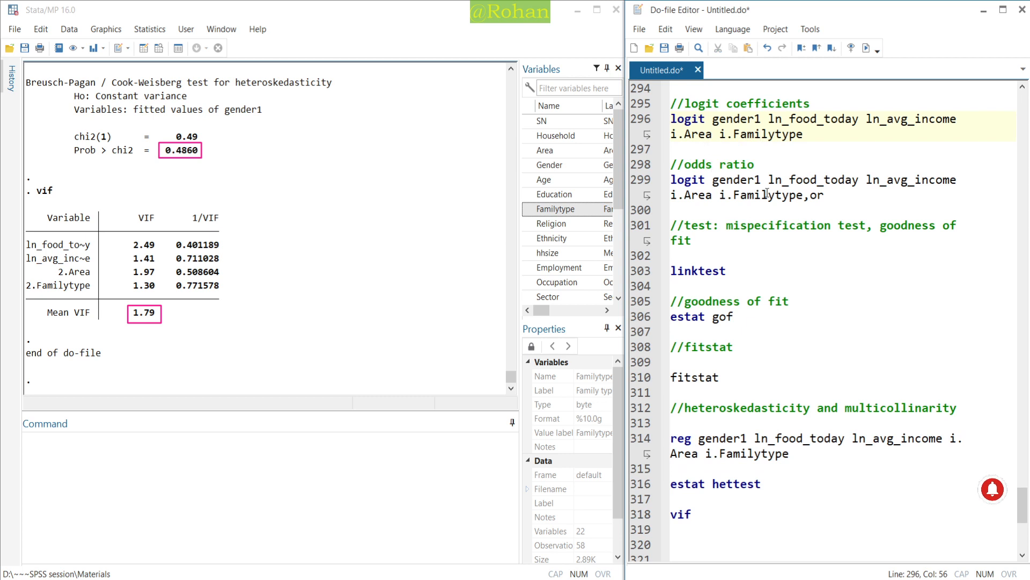
left_click_drag(830, 196, 672, 103)
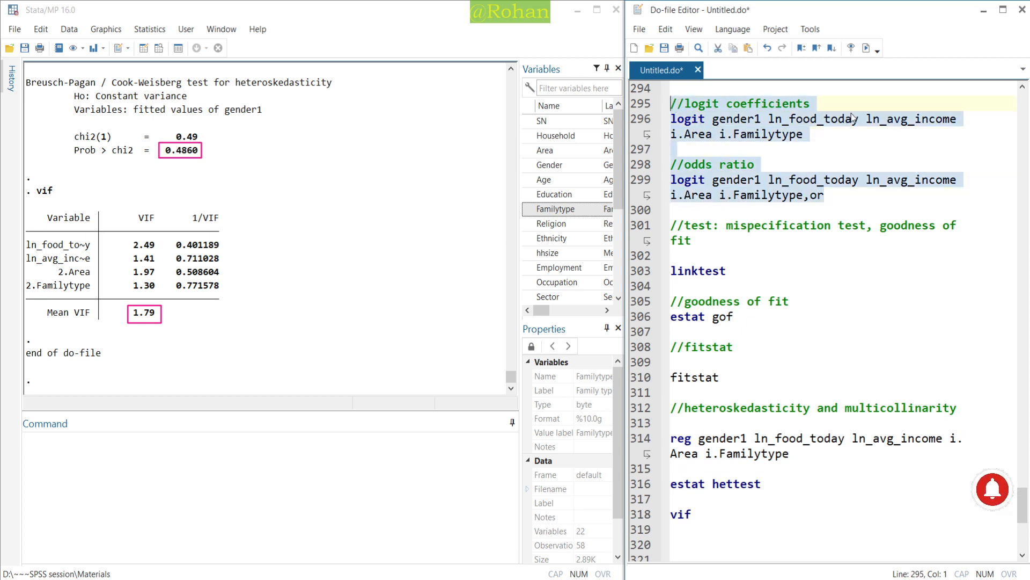
left_click(867, 50)
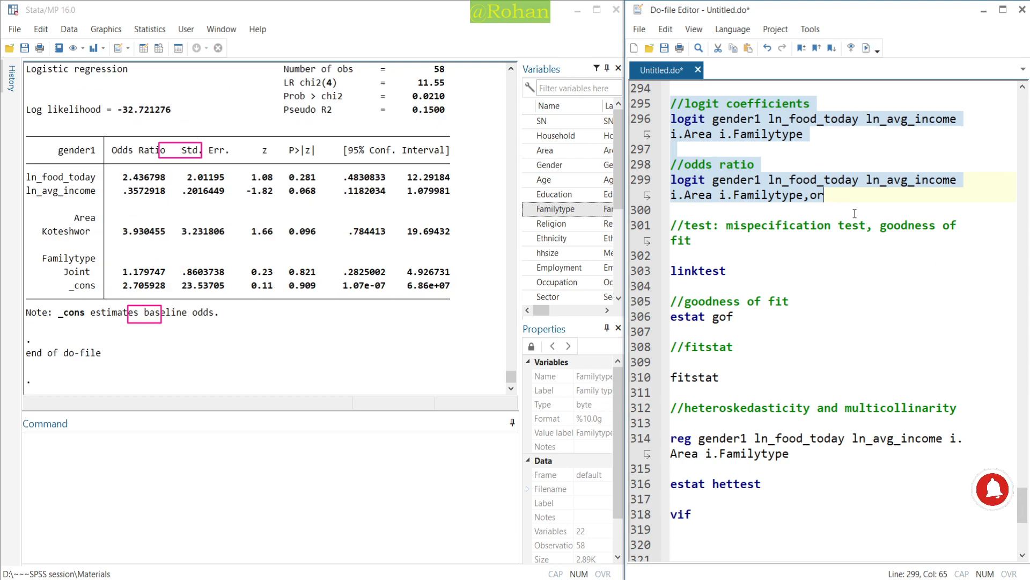
Step: Copy the logit coefficients and odds ratio block from lines 295–299 to line 320, below the vif command
left_click(835, 197)
left_click_drag(835, 197, 657, 106)
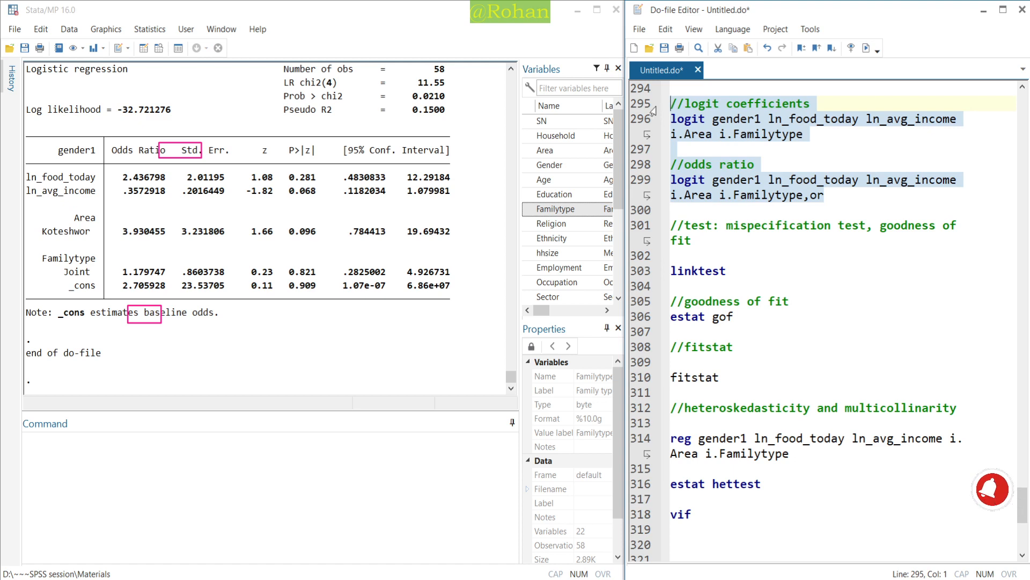
key("ctrl+c")
left_click(742, 512)
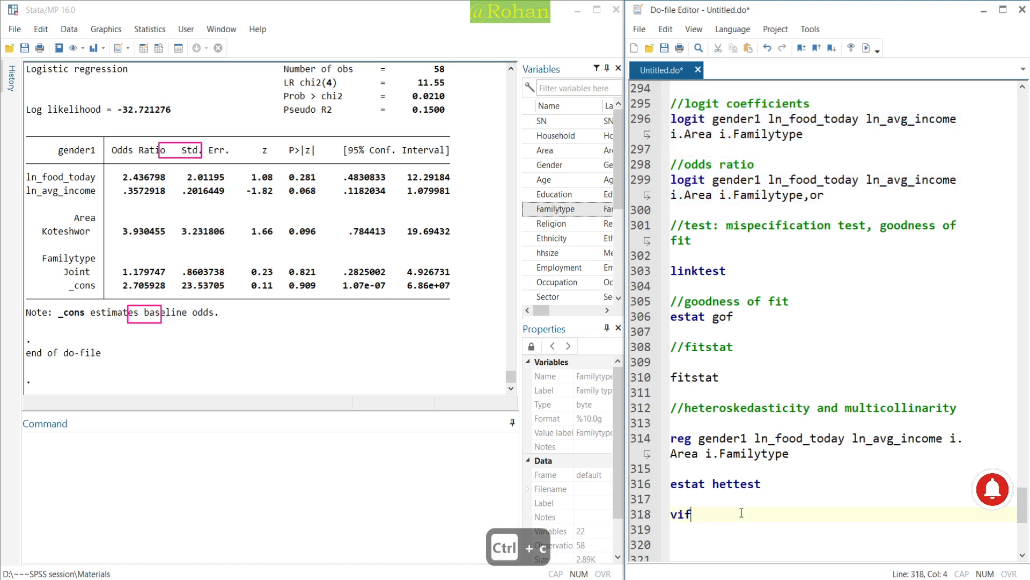
key("Return")
key("Return")
key("ctrl+v")
scroll(698, 375, "down", 4)
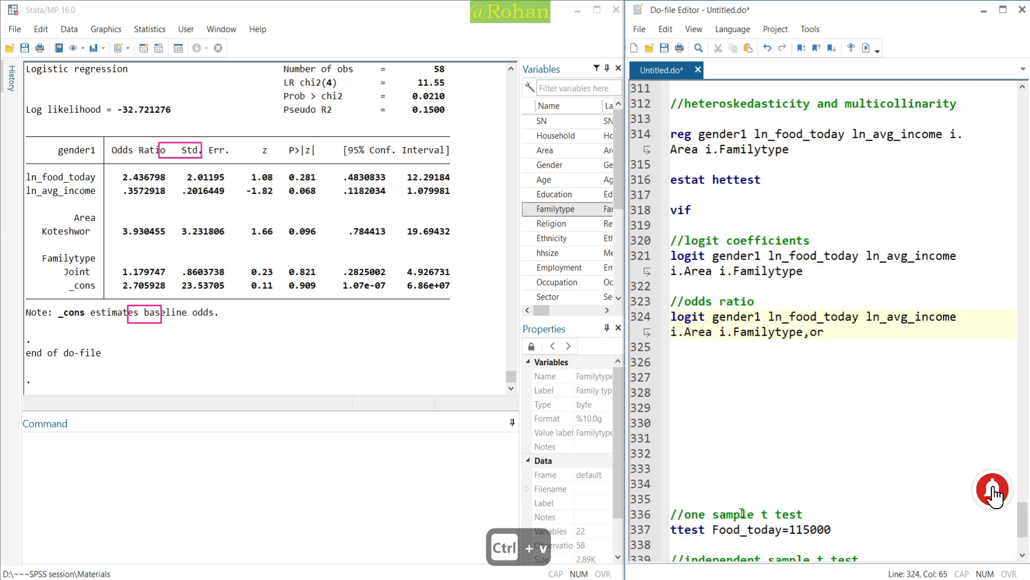
Step: Add the comment //for marginal effect on line 326 and the command mfx on line 328
left_click(690, 357)
type("/")
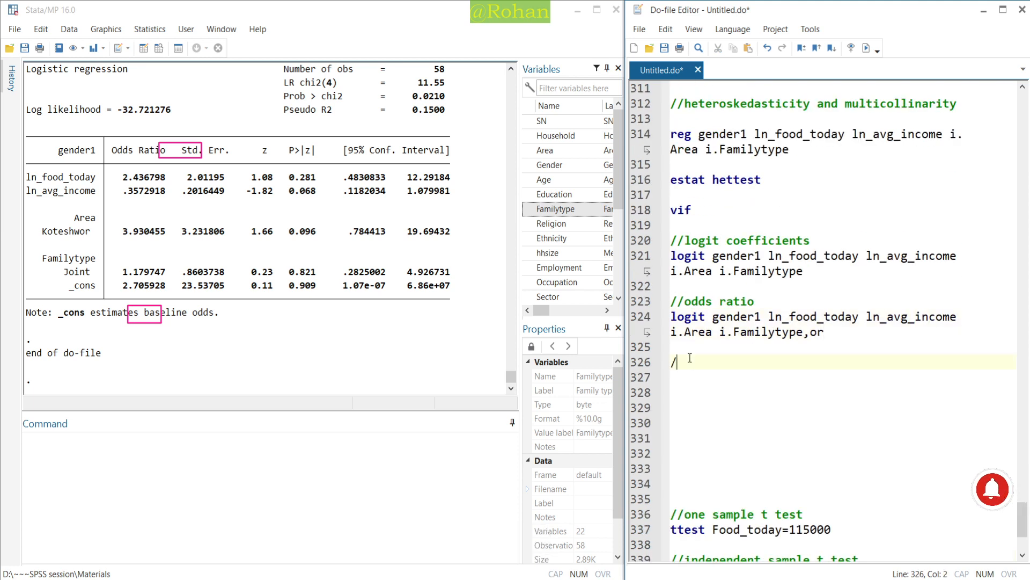
type("/for marg")
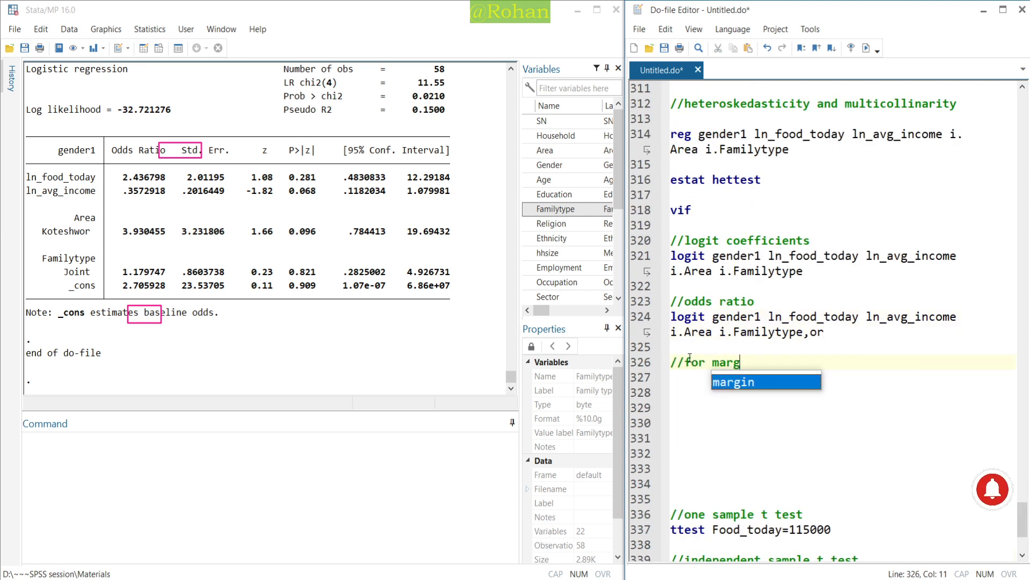
type("inal effect")
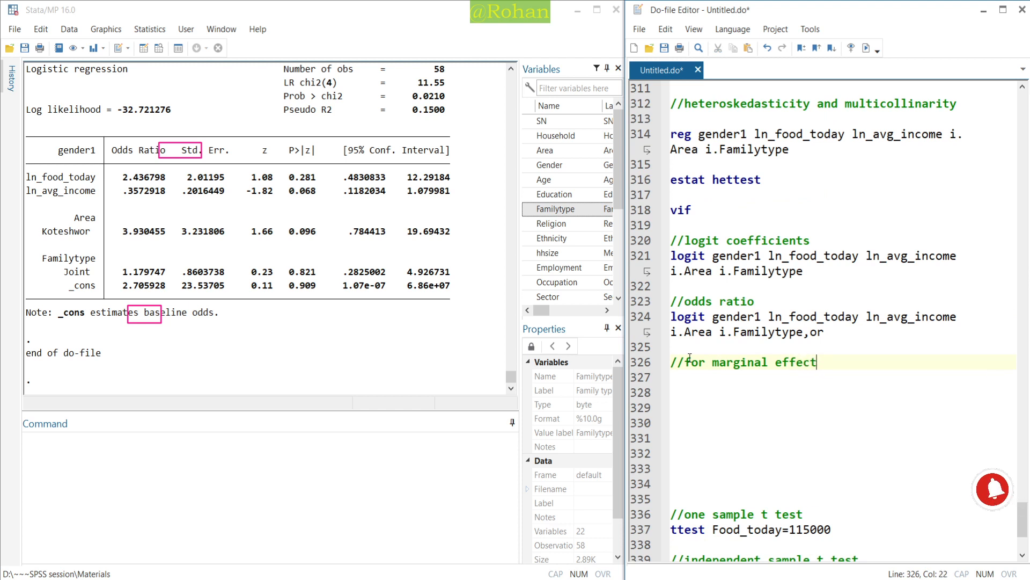
key("Return")
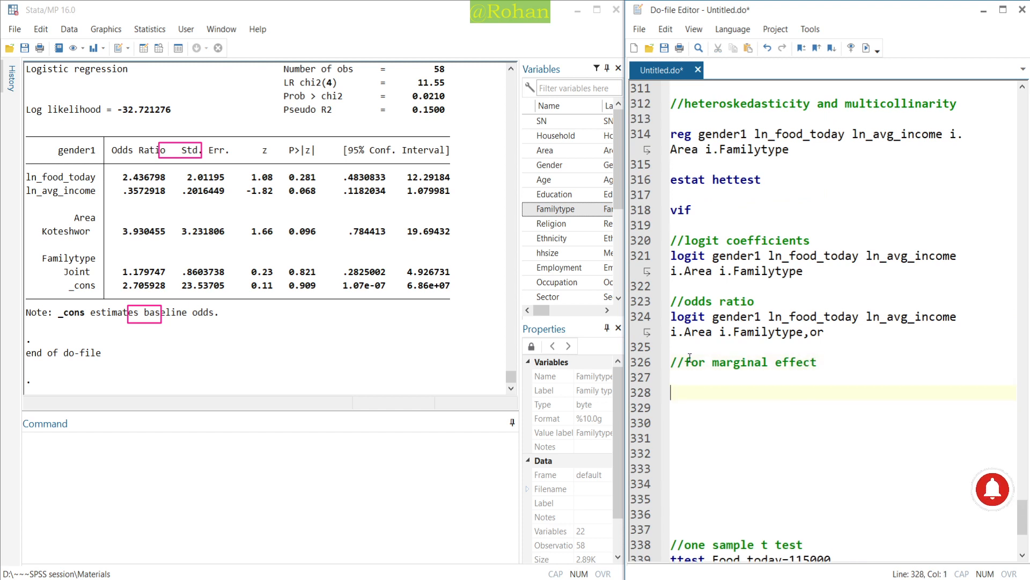
key("Return")
type("mfx")
Step: Try to run the marginal effect command on lines 326–328
left_click_drag(691, 393, 665, 368)
left_click(876, 46)
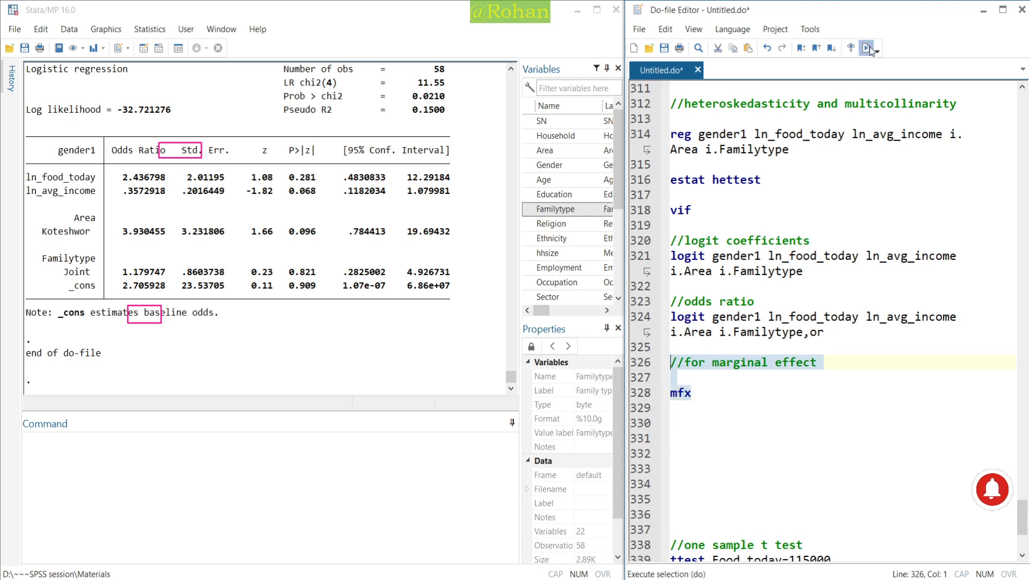
key("ctrl+shift+7")
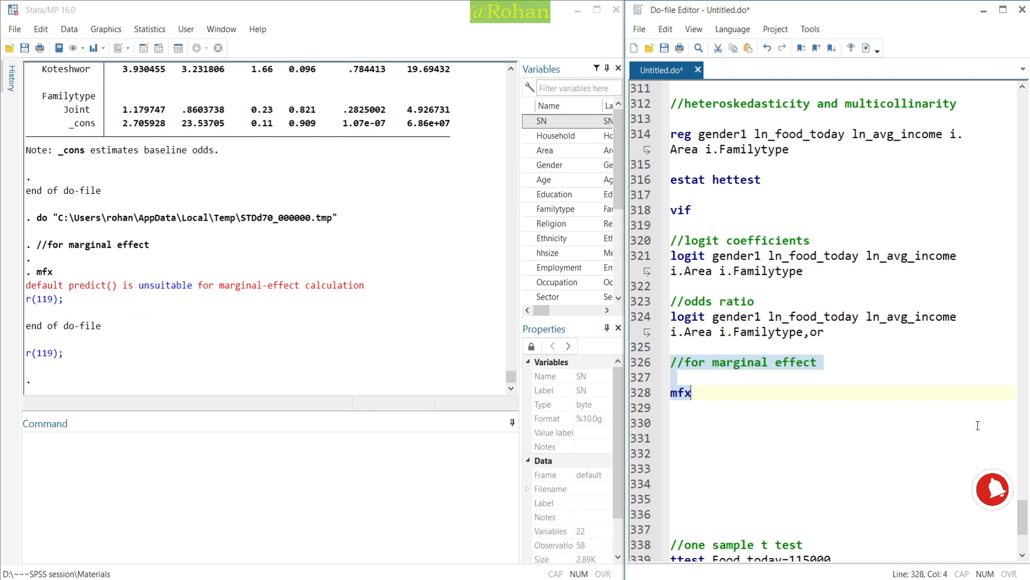
Step: Add the force option to the mfx command on line 328 and run lines 320–328
left_click(707, 396)
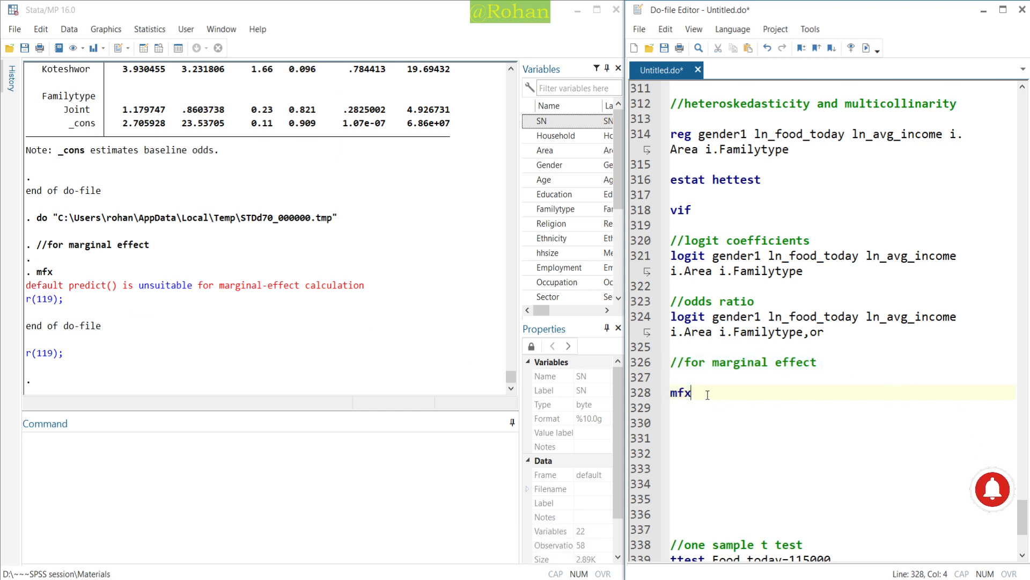
left_click(685, 333)
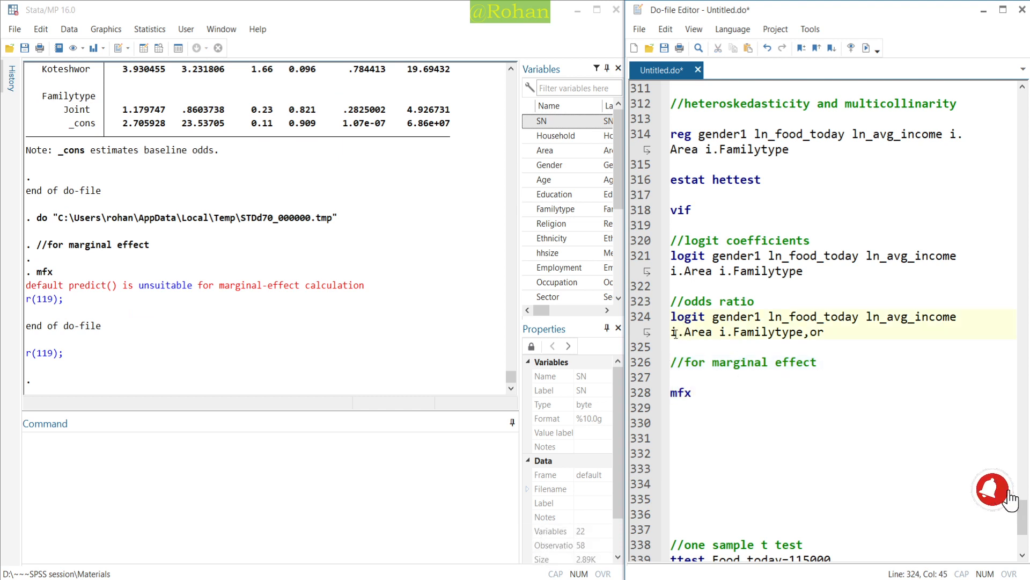
left_click_drag(672, 333, 682, 334)
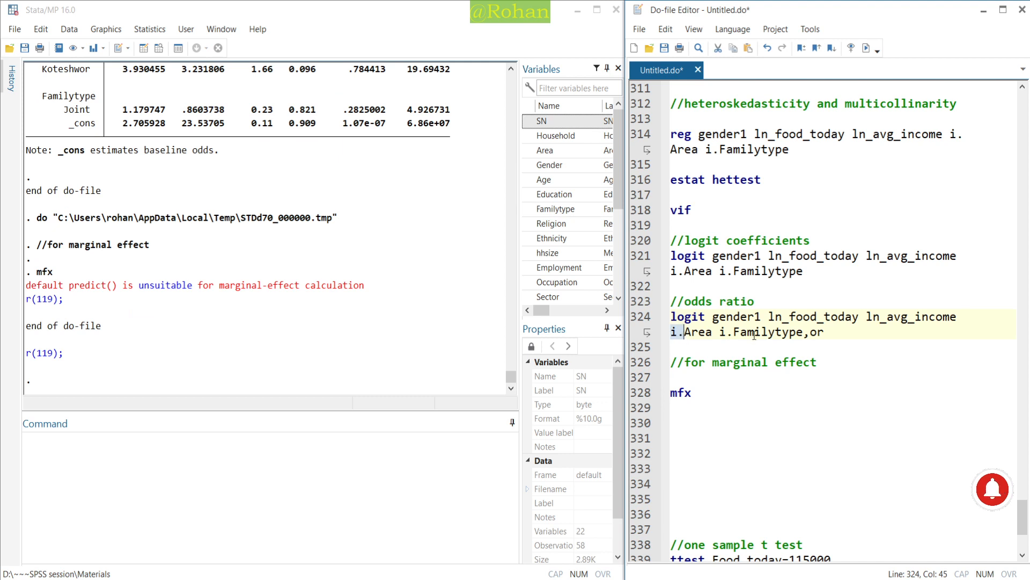
left_click(714, 396)
type(",")
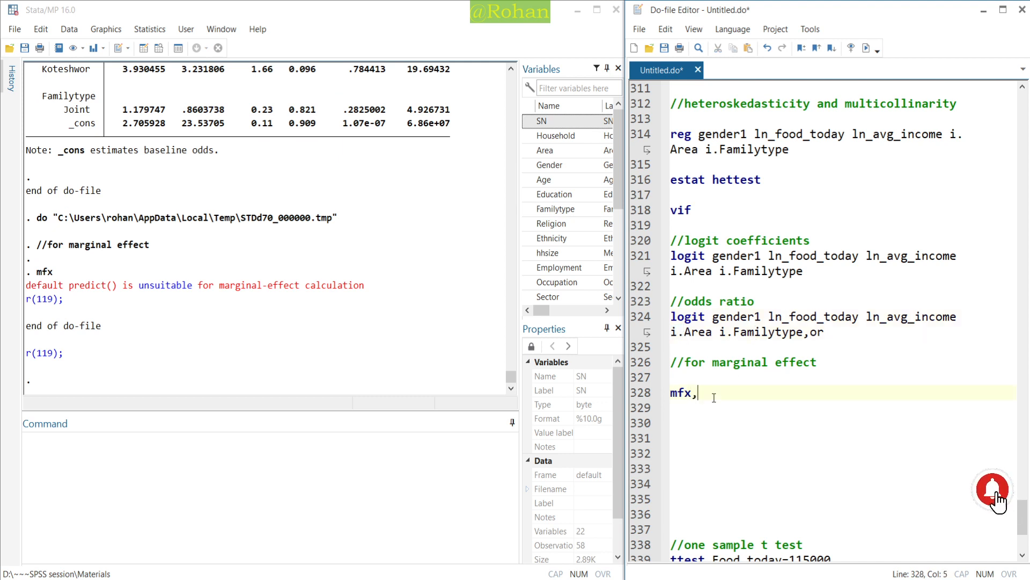
type("force")
left_click_drag(734, 394, 672, 240)
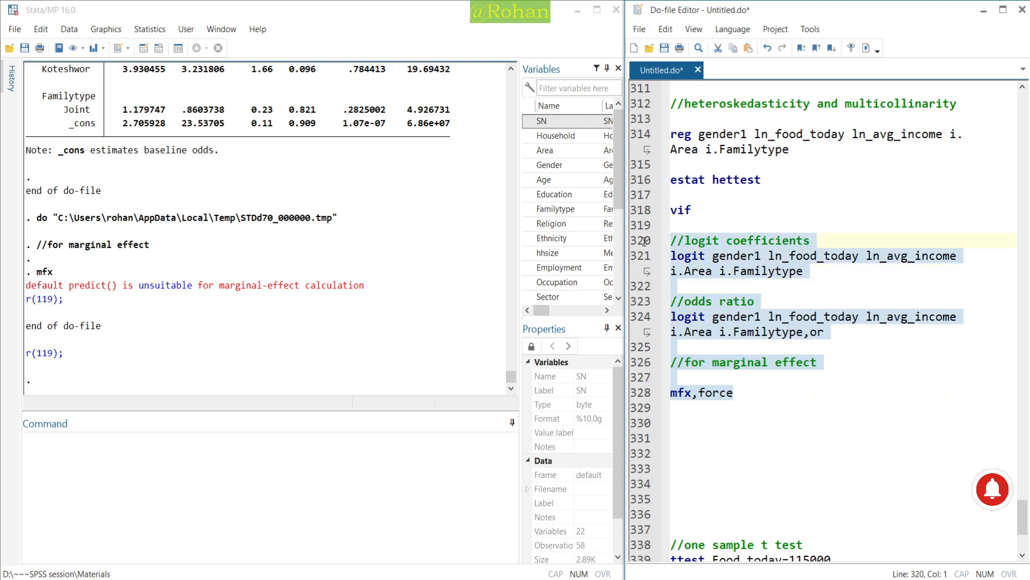
left_click(867, 52)
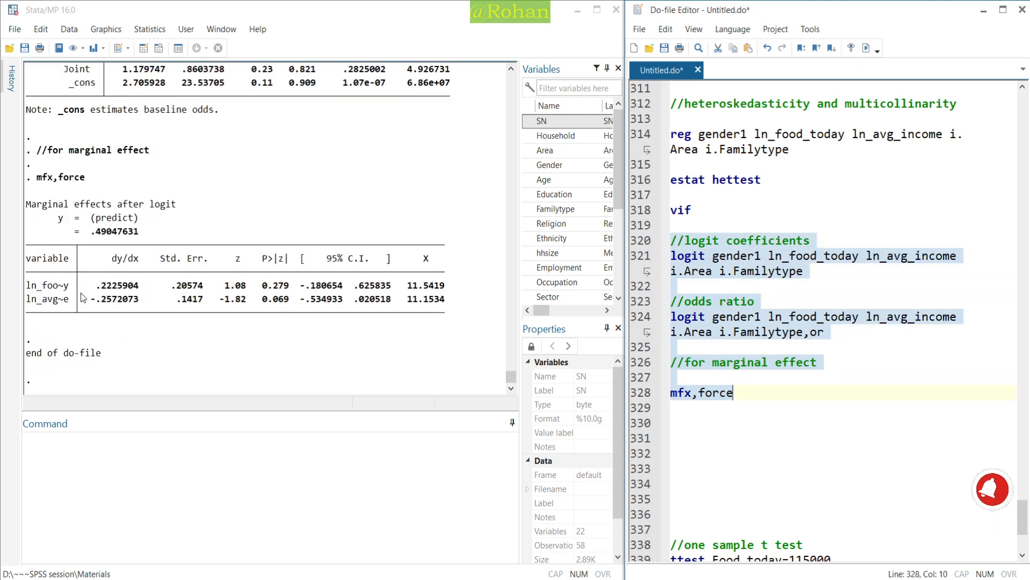
left_click_drag(673, 332, 804, 336)
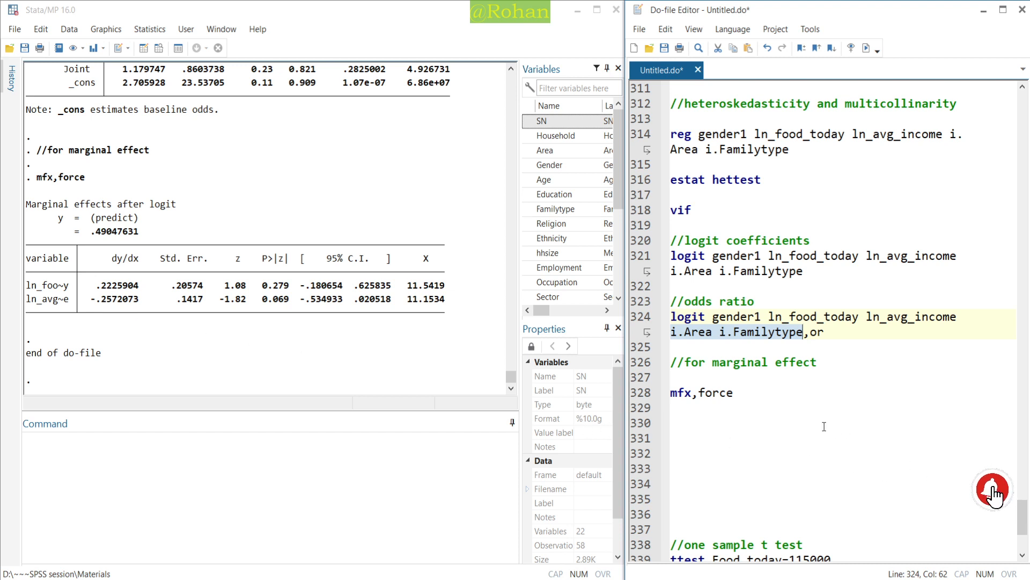
Step: Delete the old t test and chi square commands and the surplus blank lines below mfx,force
left_click(767, 393)
scroll(768, 392, "down", 1)
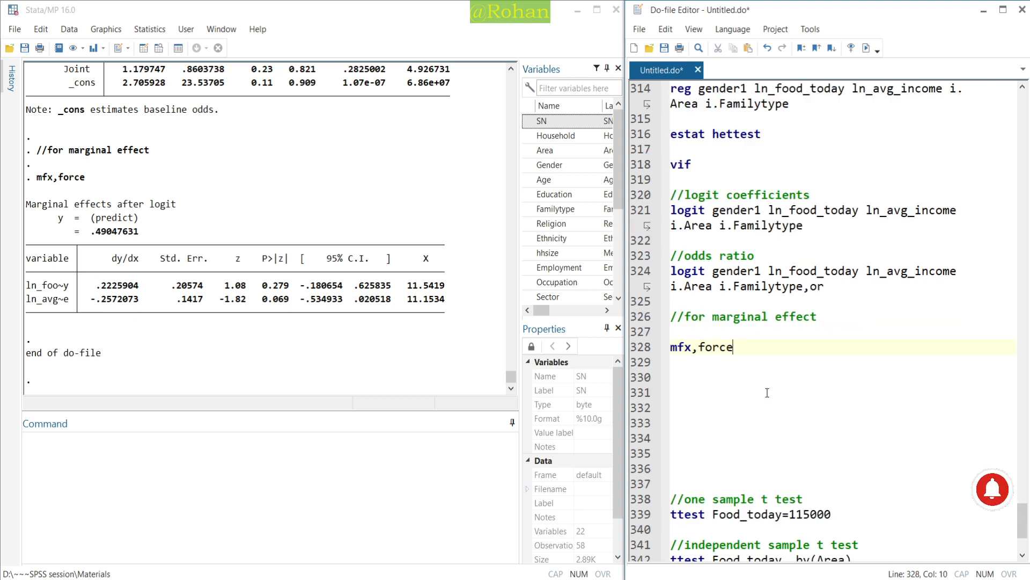
key("Return")
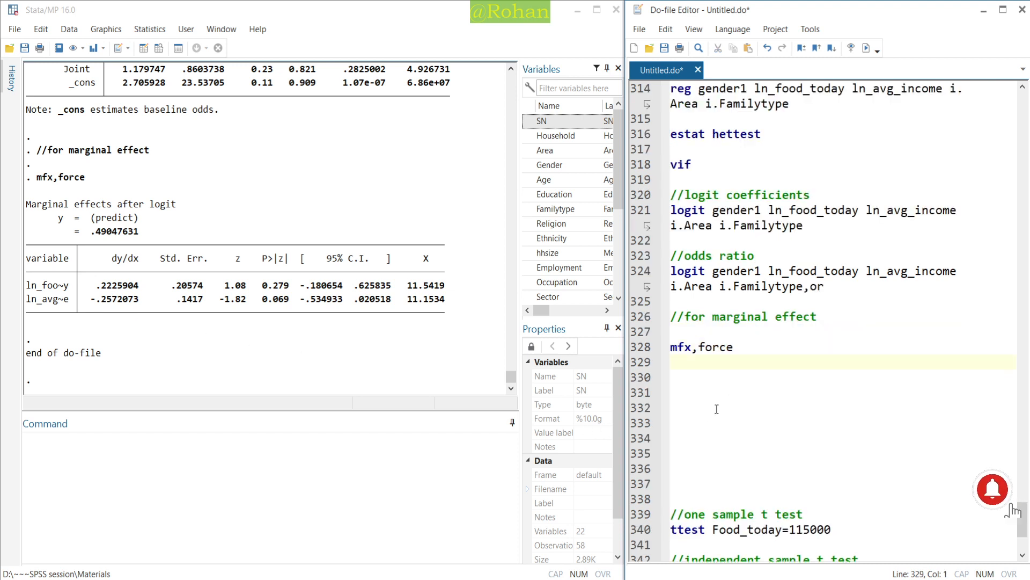
left_click_drag(682, 417, 810, 537)
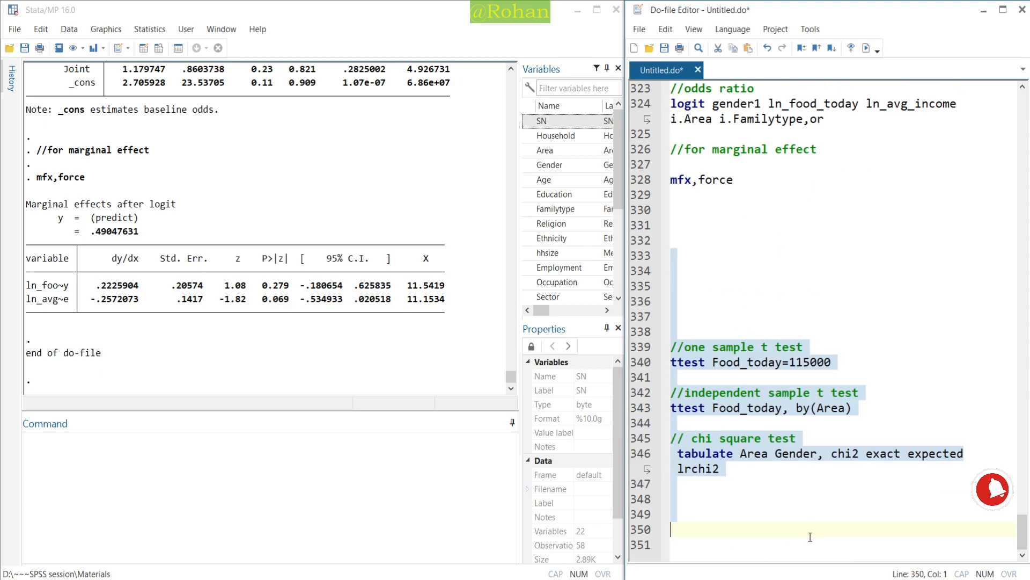
key("BackSpace")
key("BackSpace")
key("BackSpace")
key("BackSpace")
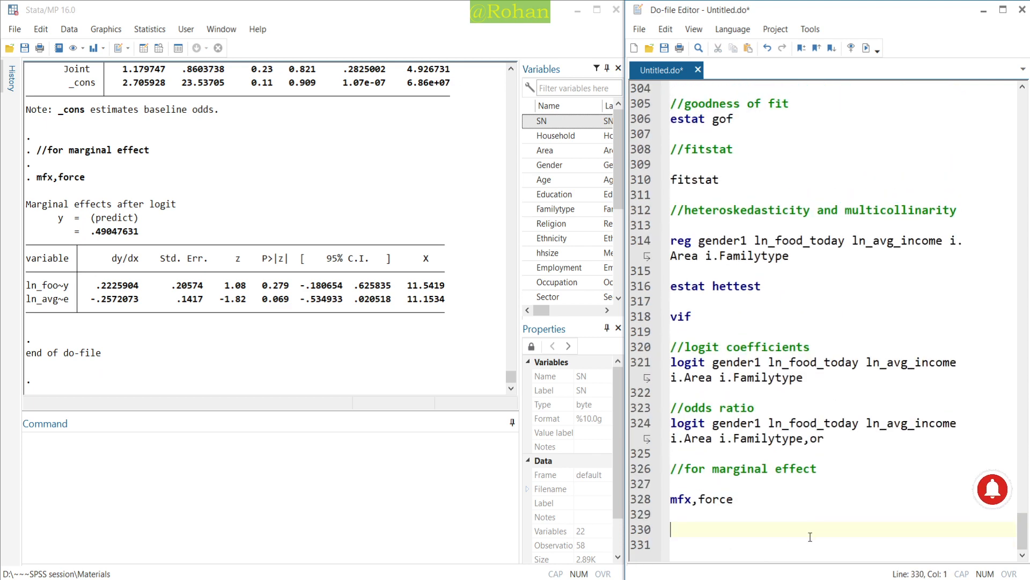
Step: Add the comment //export work from stata to word on line 330
type("/")
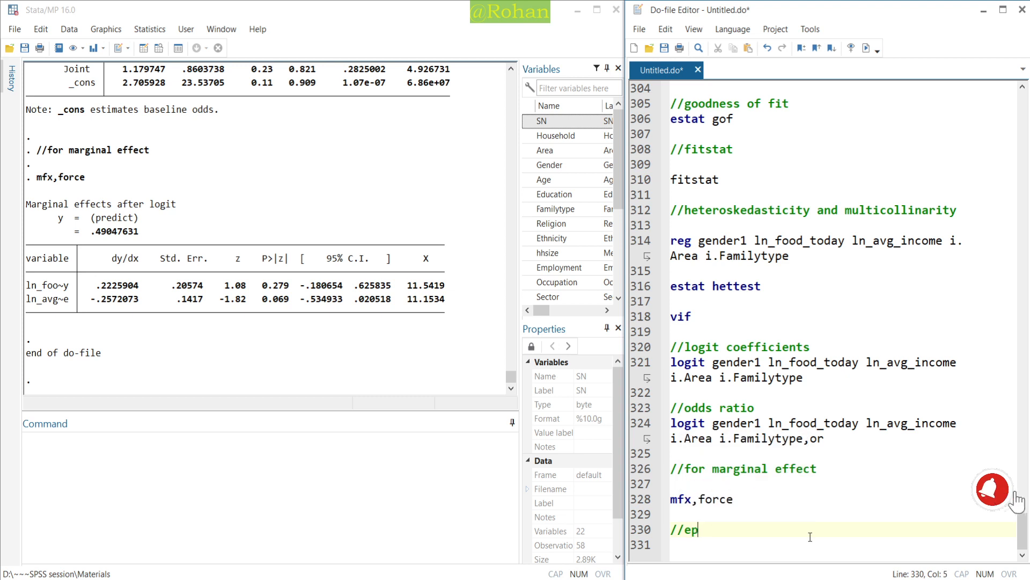
type("/export")
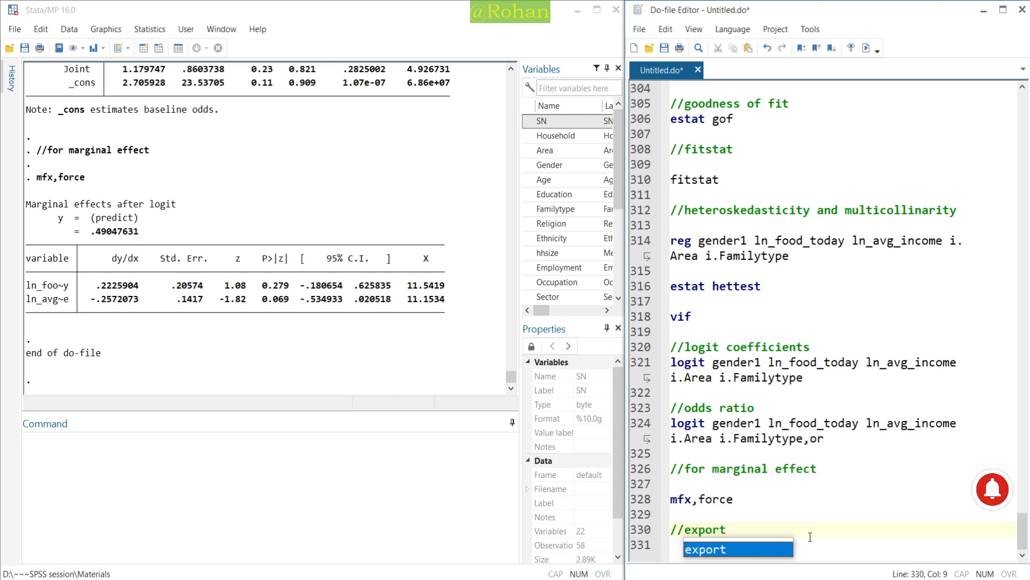
type(" work from sta")
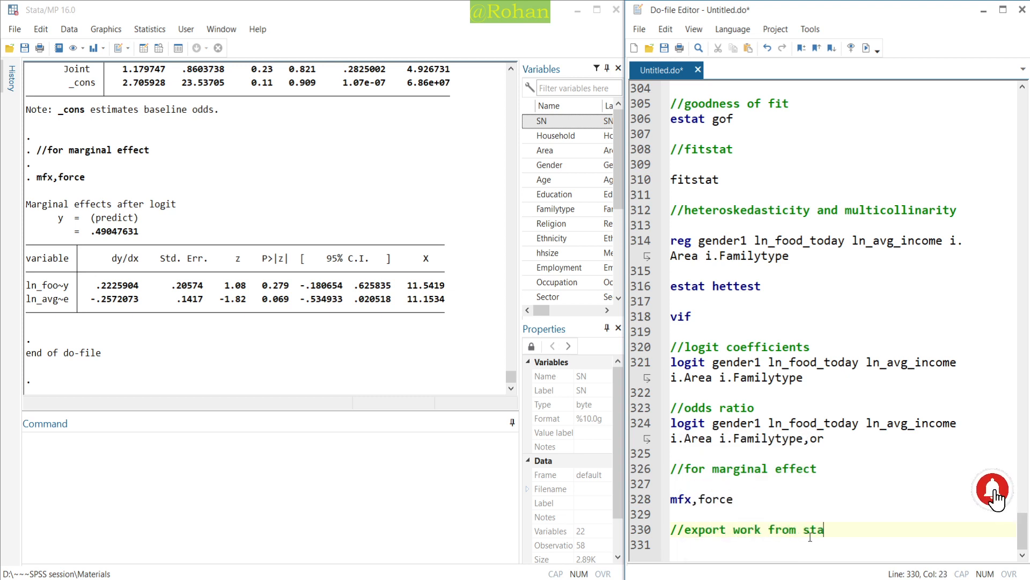
type("ta to word")
key("Return")
key("Return")
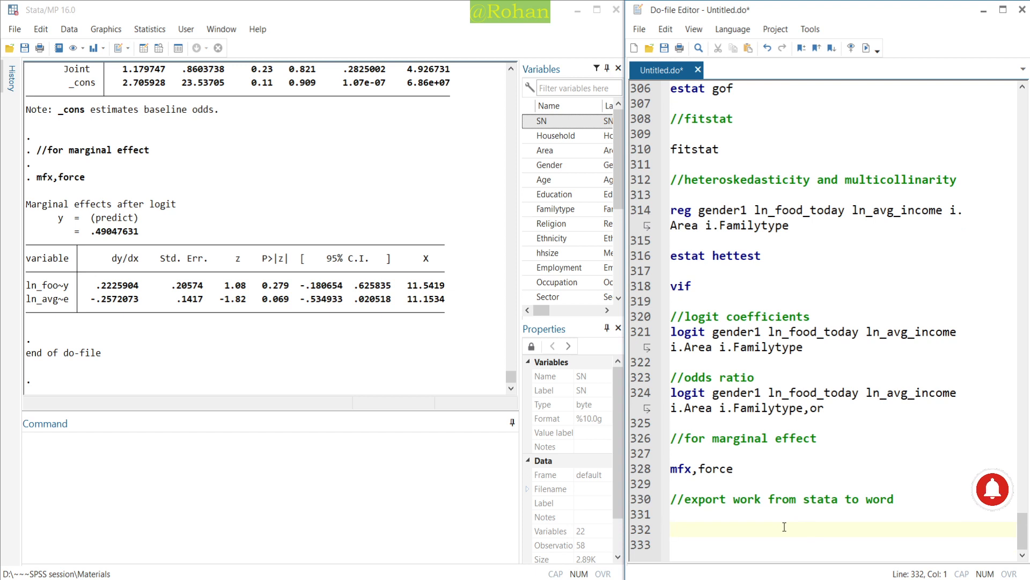
Step: Add the comment //installing package on line 332
type("//install")
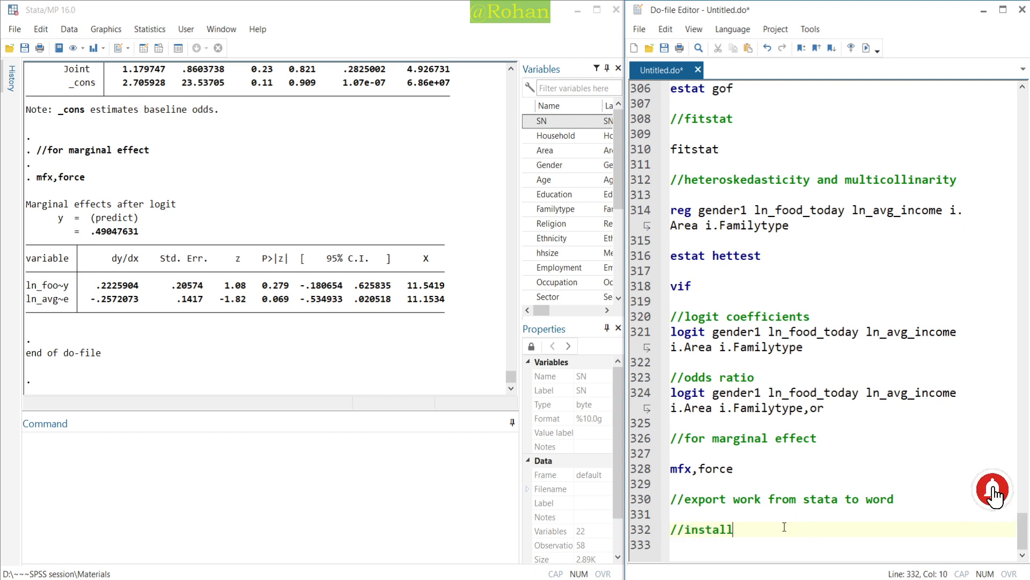
type("ing packing")
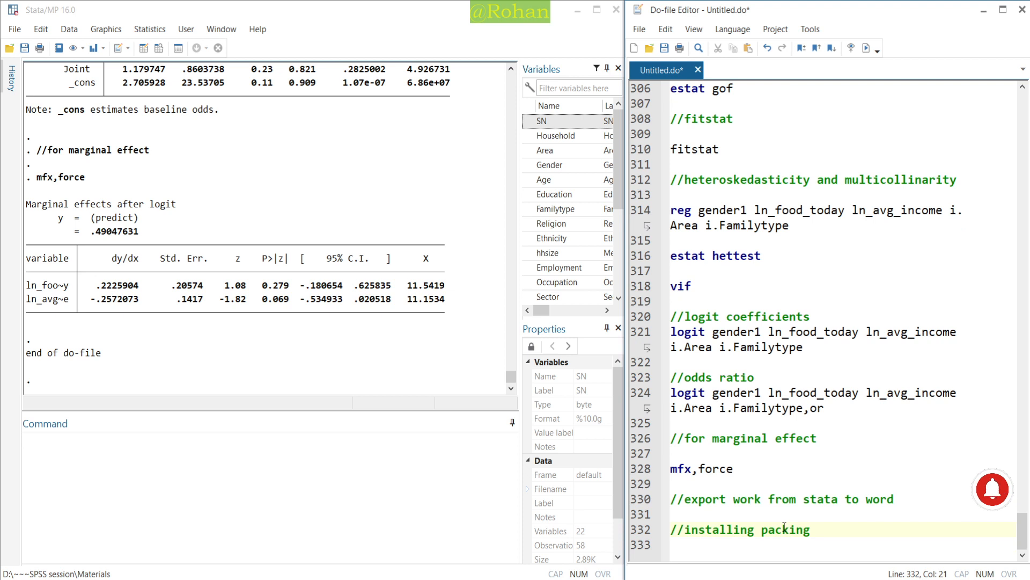
key("BackSpace")
key("BackSpace")
key("BackSpace")
type("age")
key("Return")
key("Return")
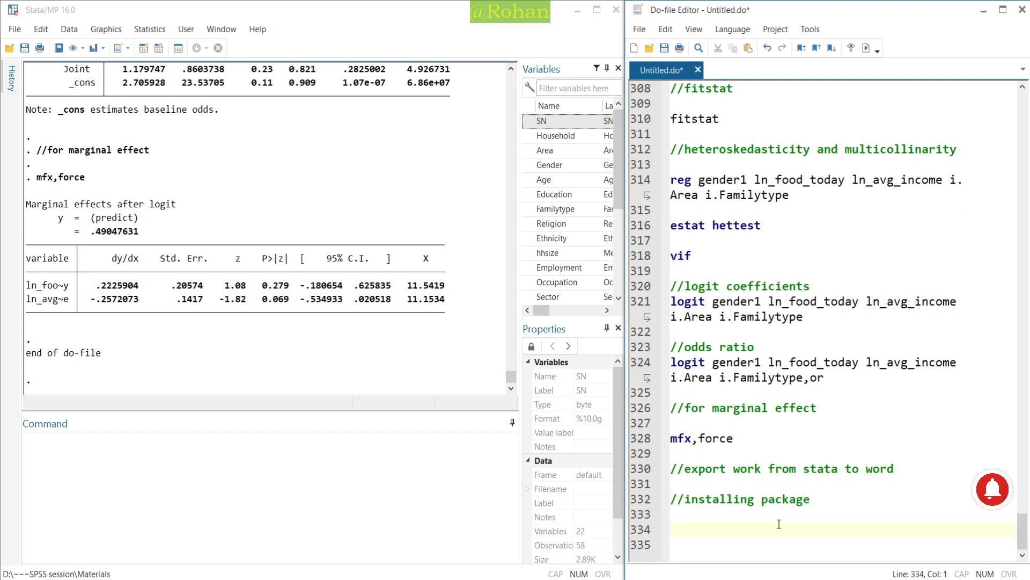
Step: Add the comment //ssc install <package_name> on line 334 as the installation syntax
type("//ssc install ")
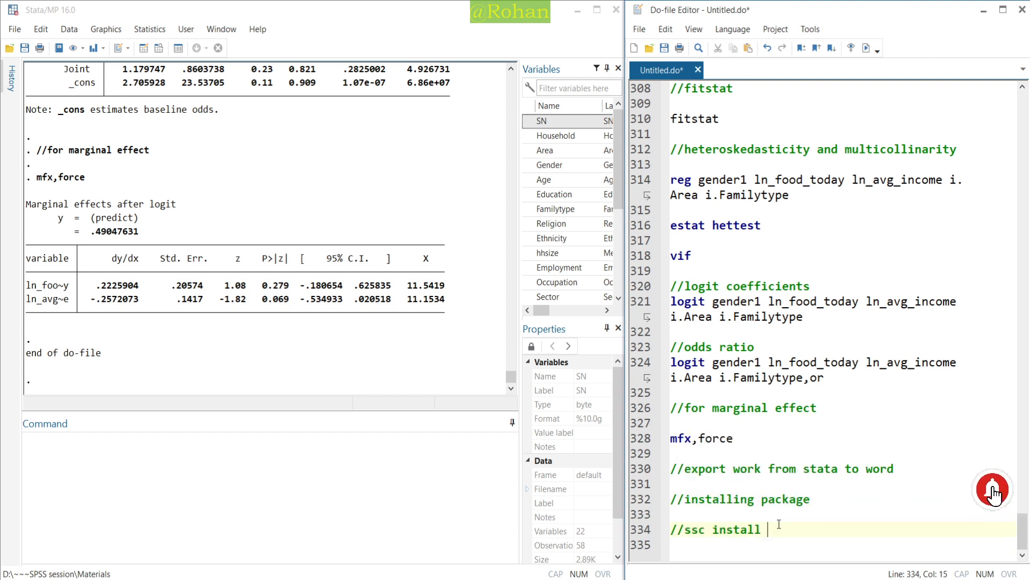
type("package_name")
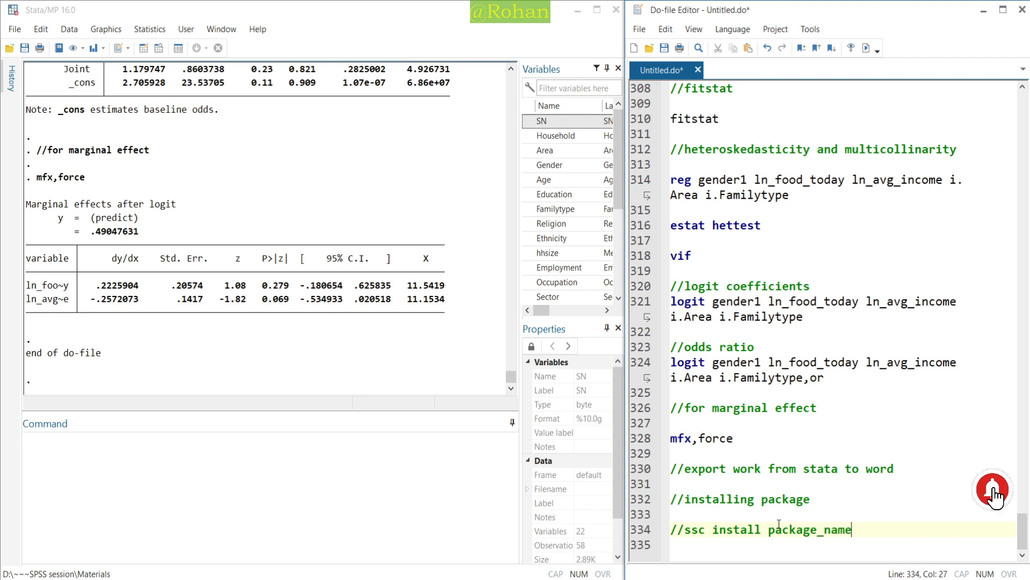
key("ctrl+Left")
type("<")
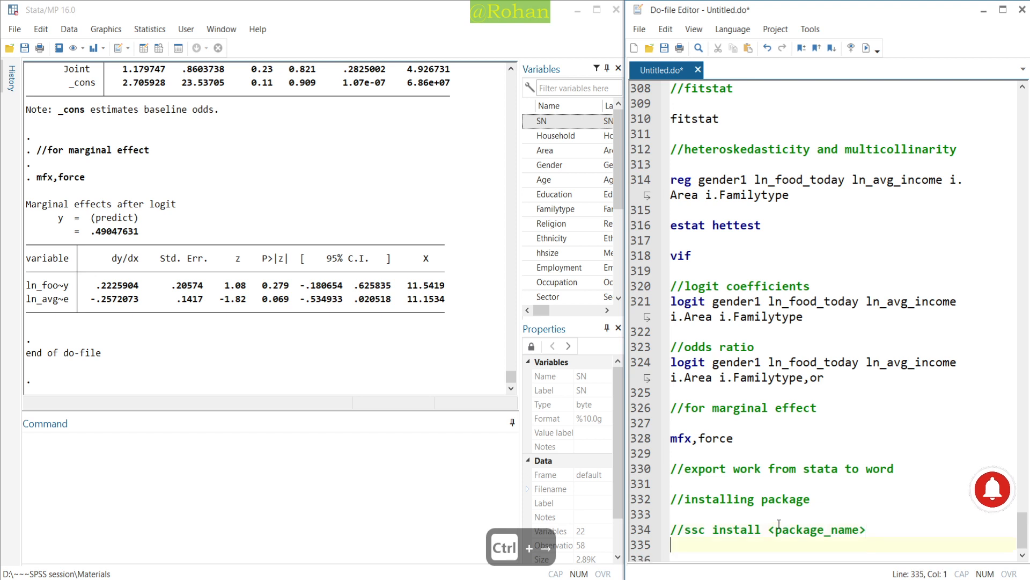
key("Return")
Step: Add the comment //we will use outreg2 on line 335, with spare blank lines below it
type("/")
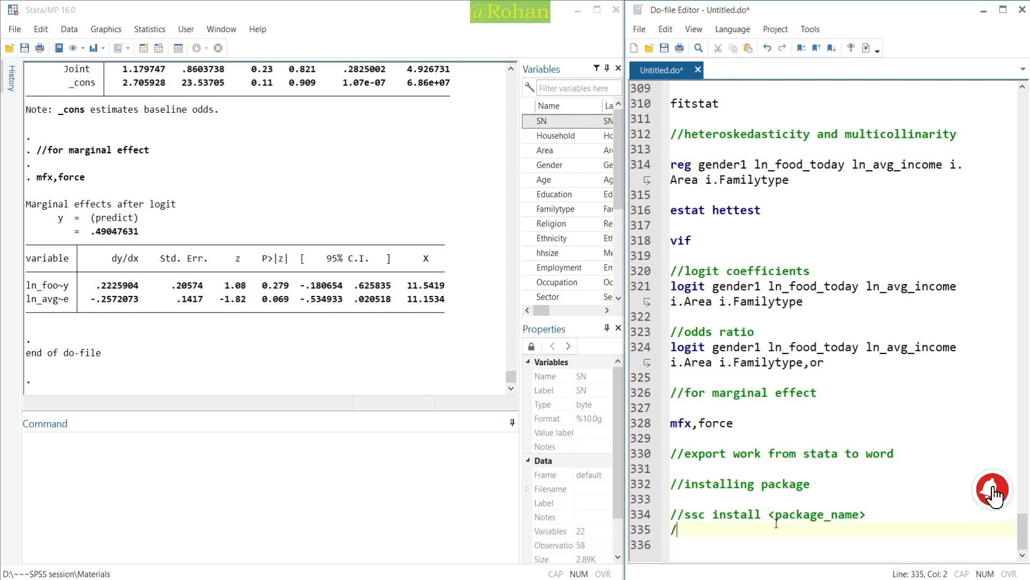
type("/we ")
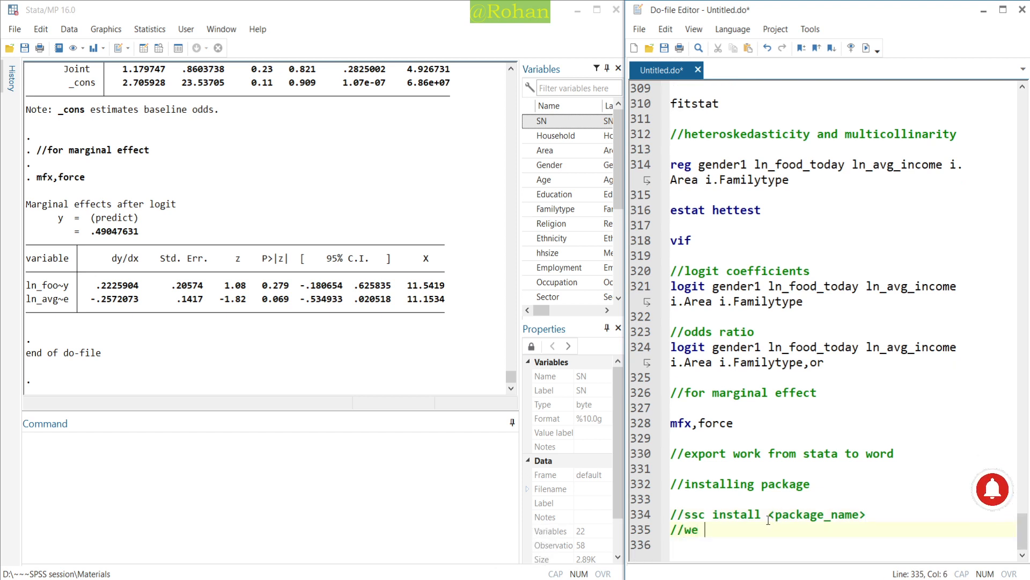
type("will use")
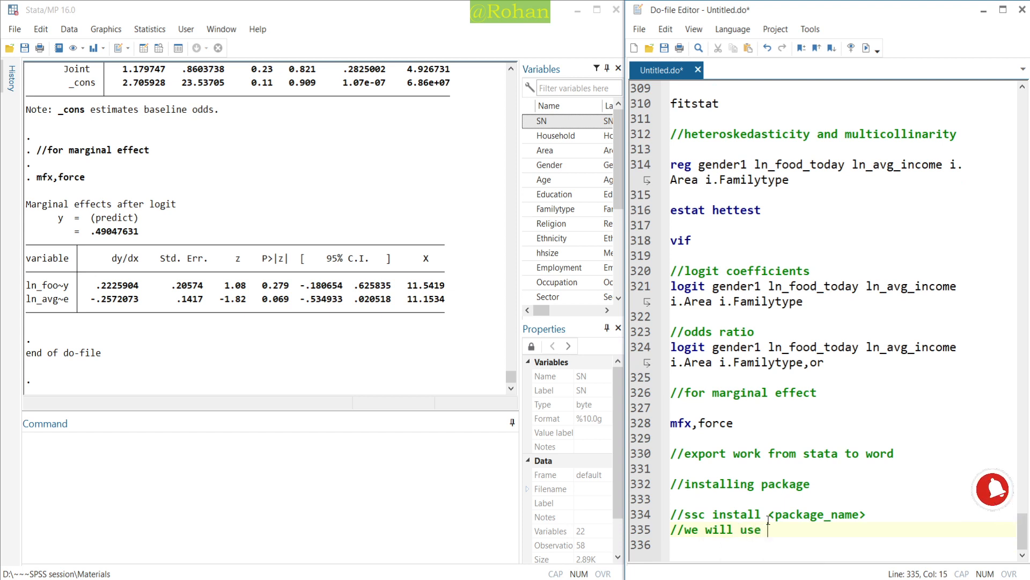
key("Return")
key("Return")
key("Return")
key("Return")
key("Return")
key("Return")
key("Return")
key("Return")
key("Return")
key("Return")
key("Return")
left_click(769, 379)
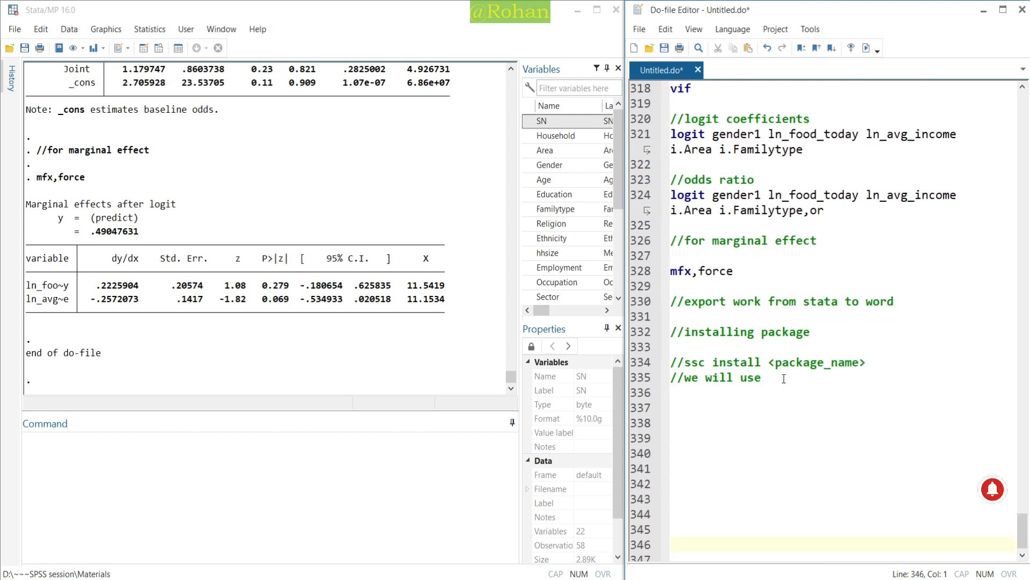
type("ou")
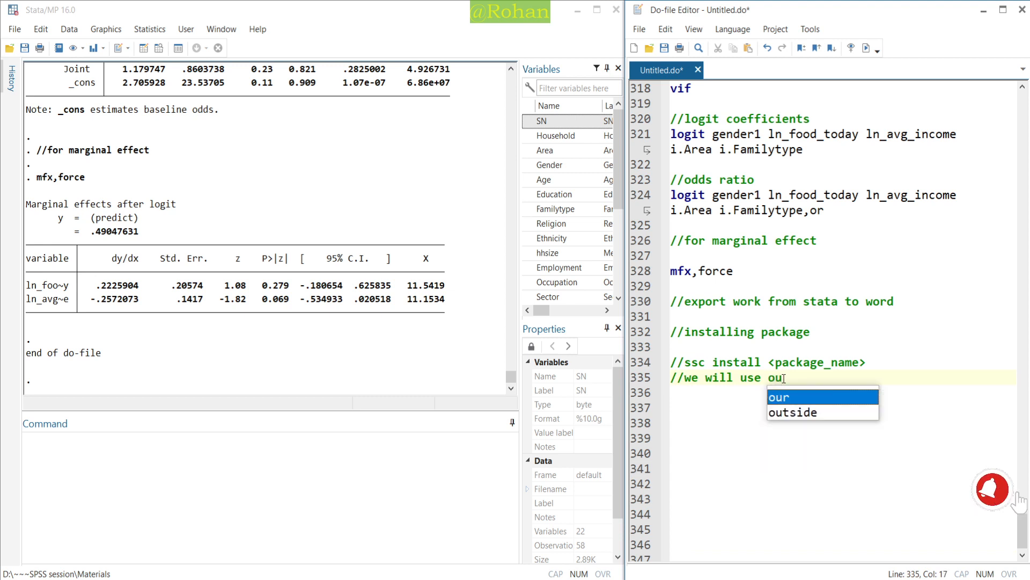
type("treg")
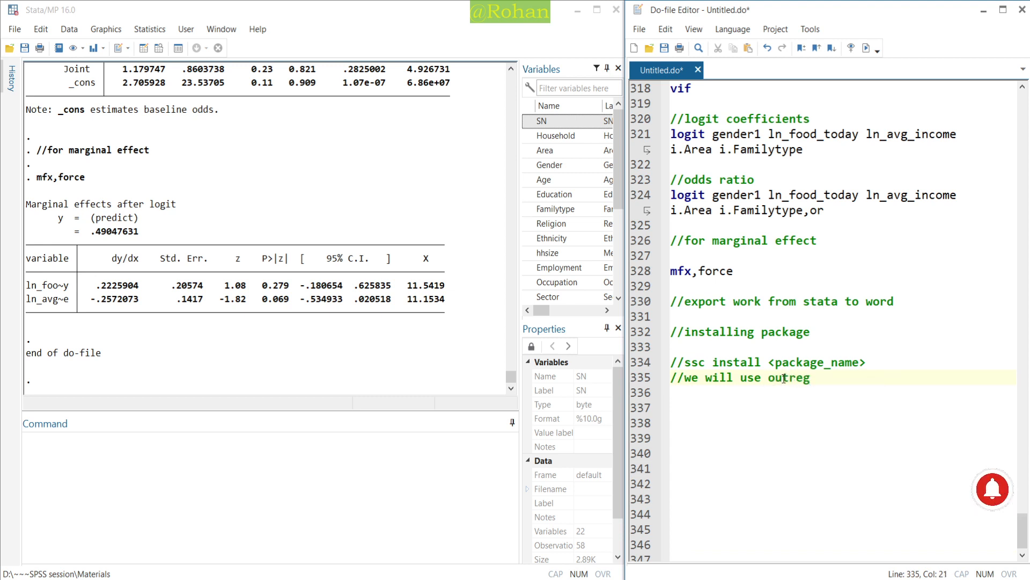
type("2")
Step: Add the command ssc install outreg2 on line 337 and run only that line
key("Return")
key("Return")
type("ssc install ")
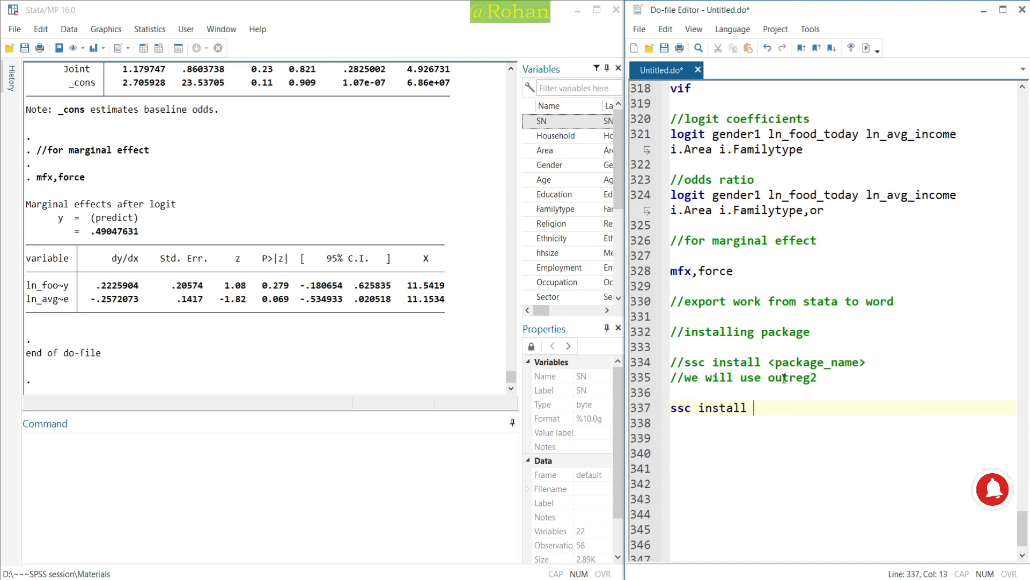
type("outreg2")
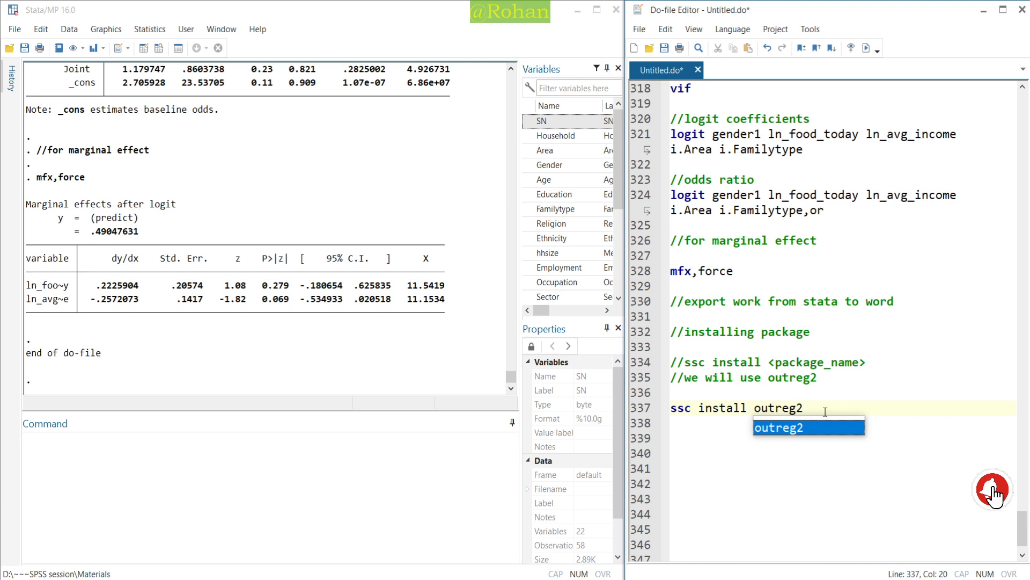
left_click_drag(825, 412, 667, 405)
left_click(867, 48)
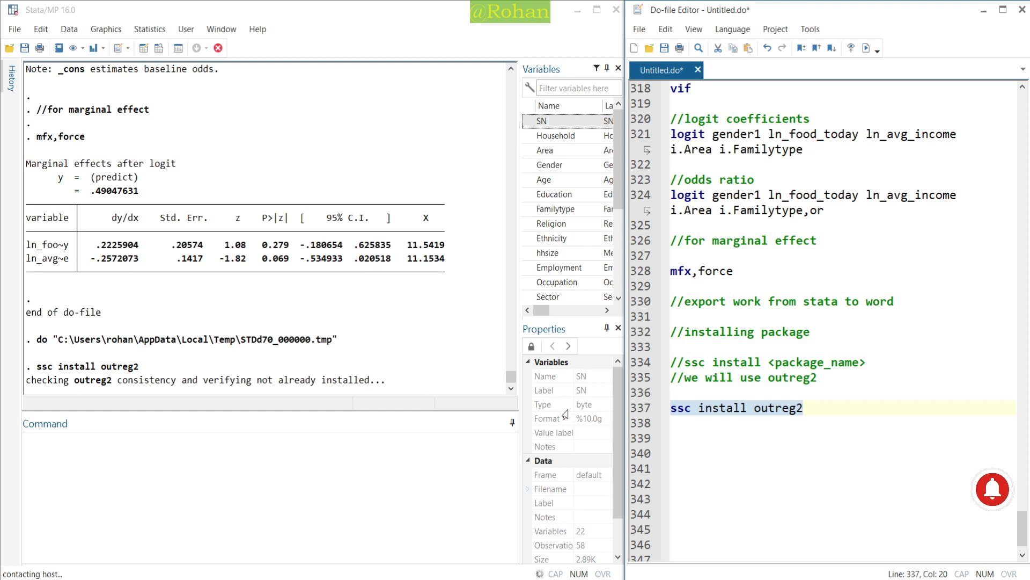
Step: Copy the command reg ln_food_today i.Area i.Gender Age ln_avg_income from line 265 to line 339 and run it
left_click(816, 408)
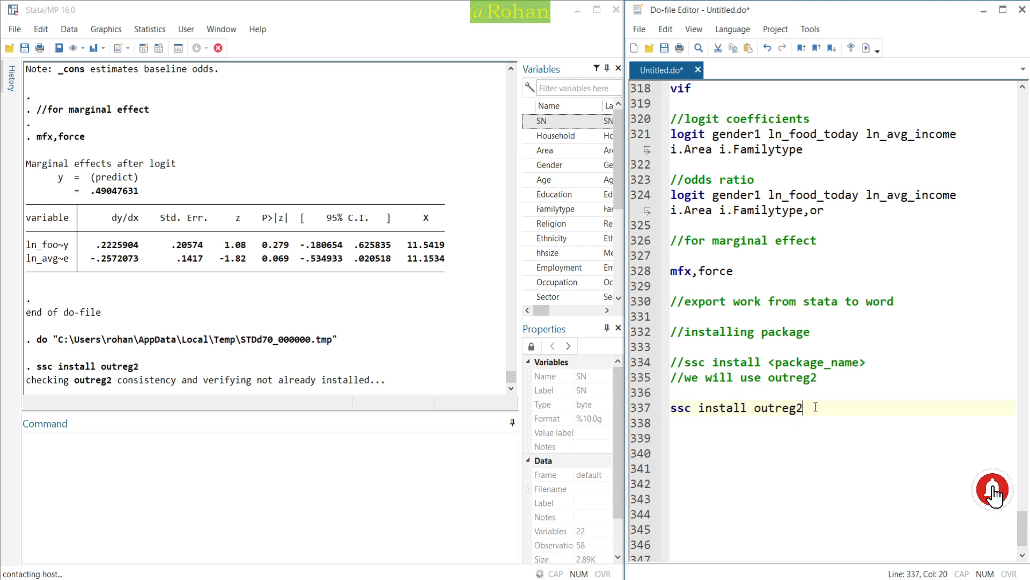
key("Return")
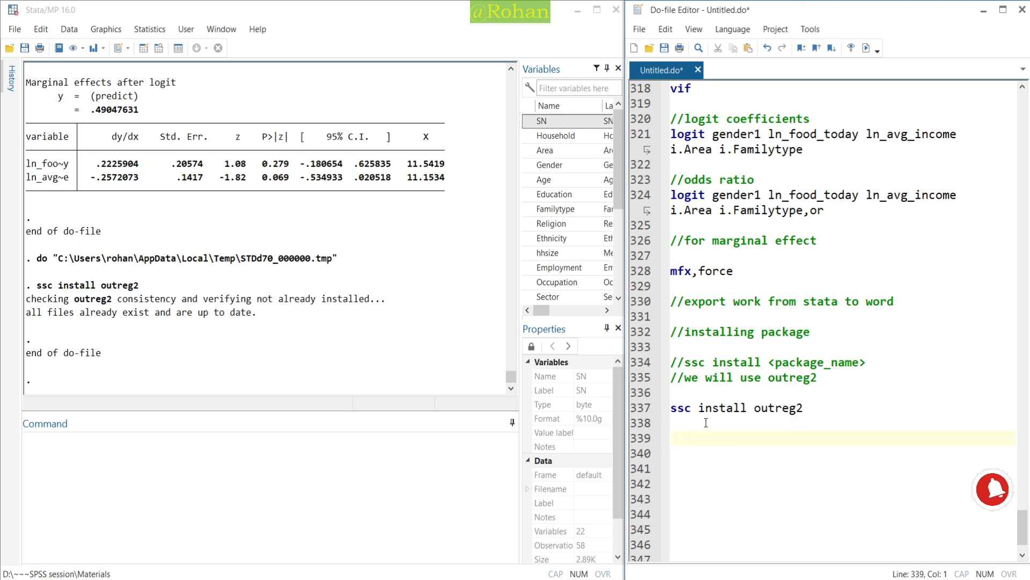
scroll(706, 423, "up", 3)
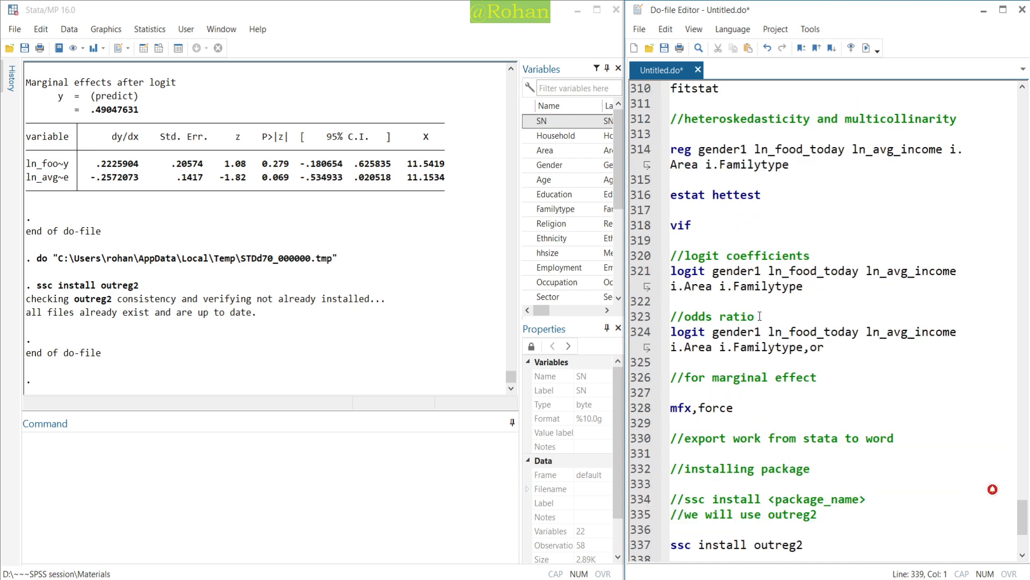
scroll(829, 297, "down", 4)
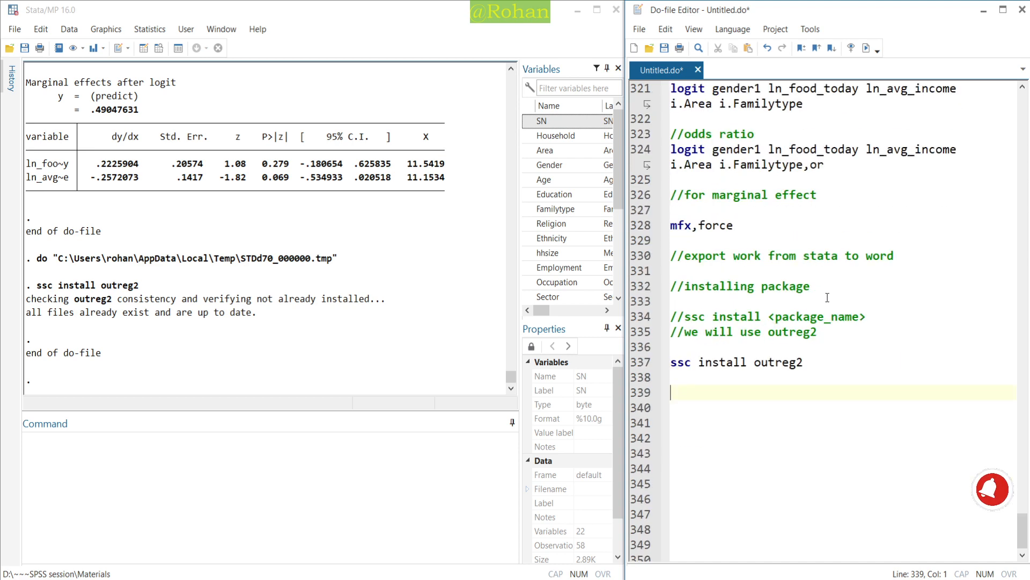
scroll(829, 297, "up", 12)
scroll(821, 317, "up", 6)
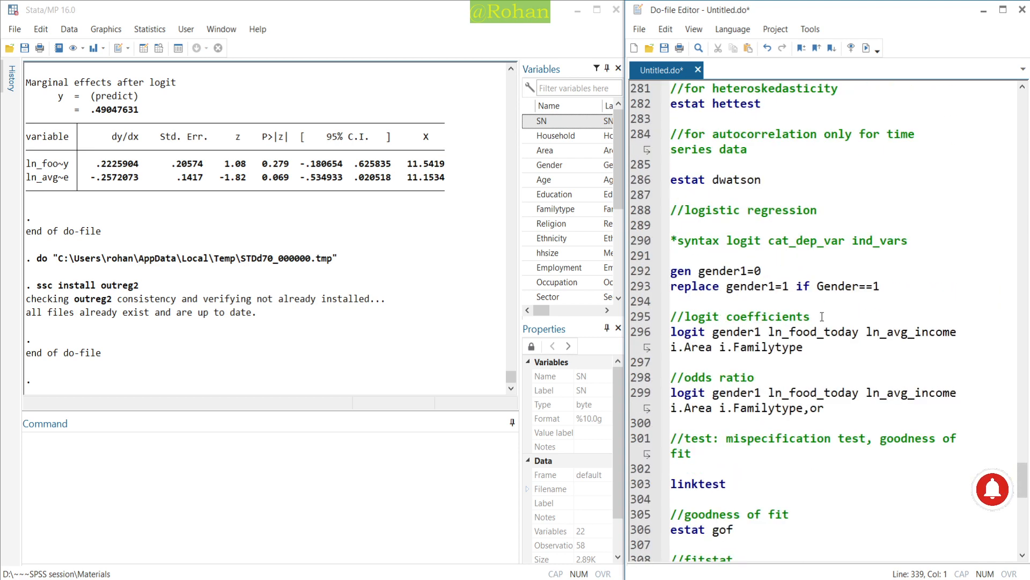
scroll(820, 311, "up", 6)
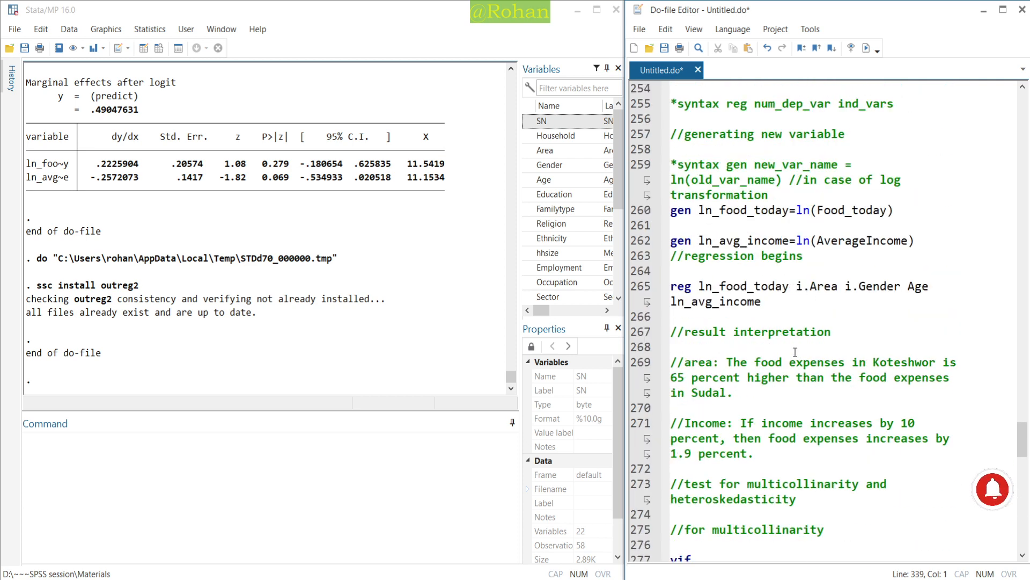
left_click_drag(768, 303, 671, 286)
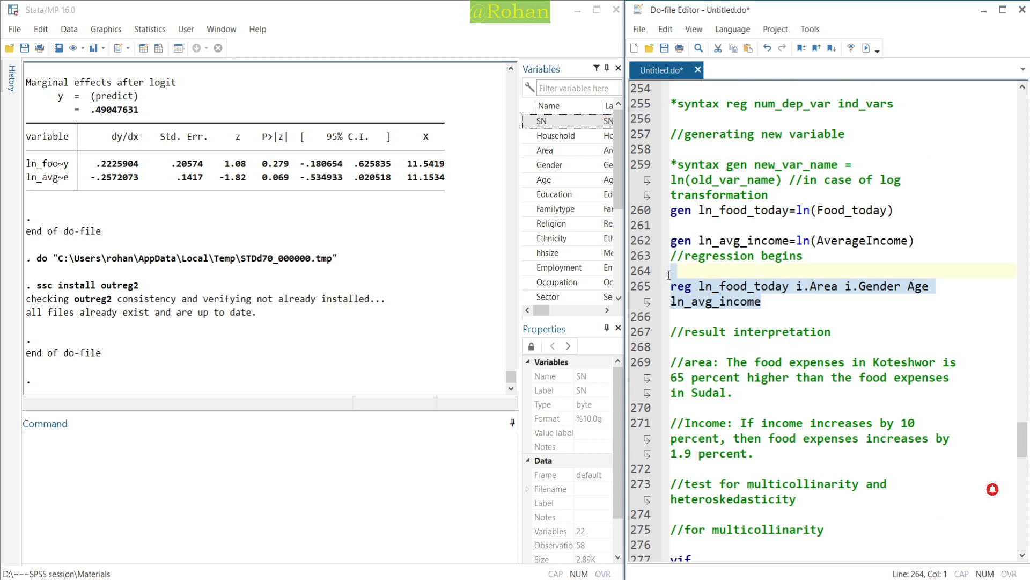
key("ctrl+c")
scroll(772, 318, "down", 20)
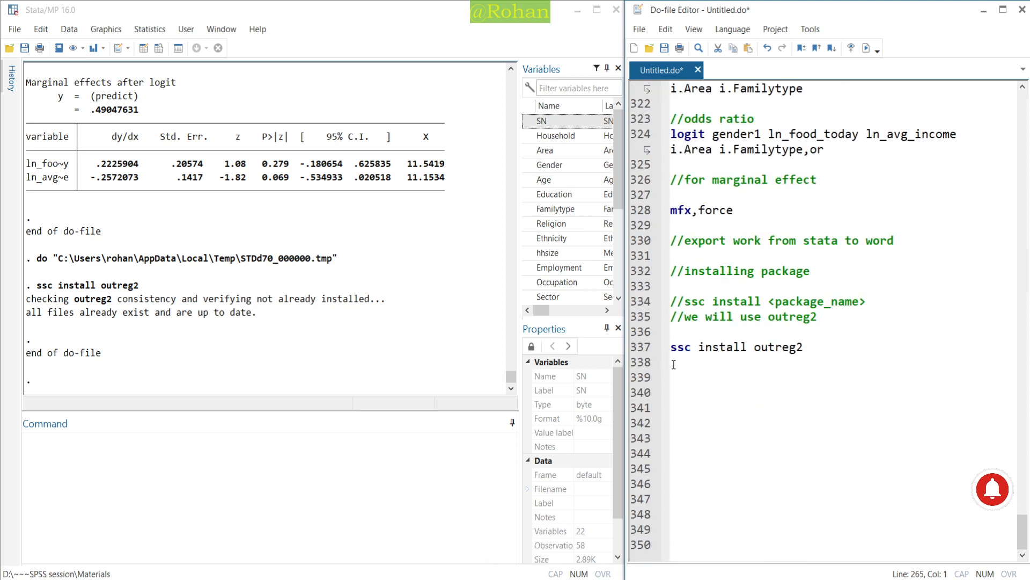
left_click(744, 375)
key("ctrl+v")
left_click_drag(781, 398, 671, 376)
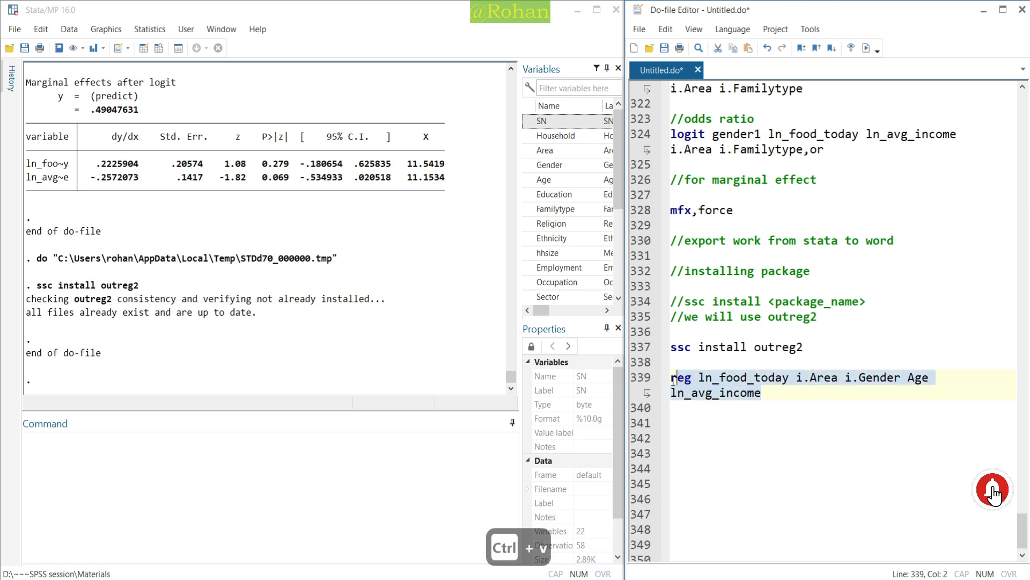
left_click(863, 50)
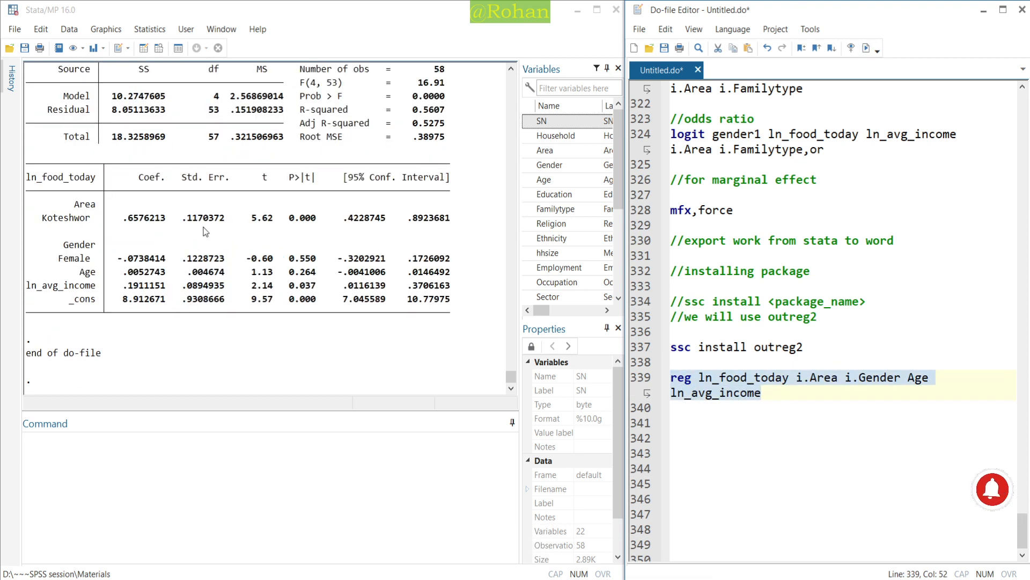
Step: Add the export command outreg2 using word.doc,label on line 341 below the regression
left_click(777, 397)
key("Return")
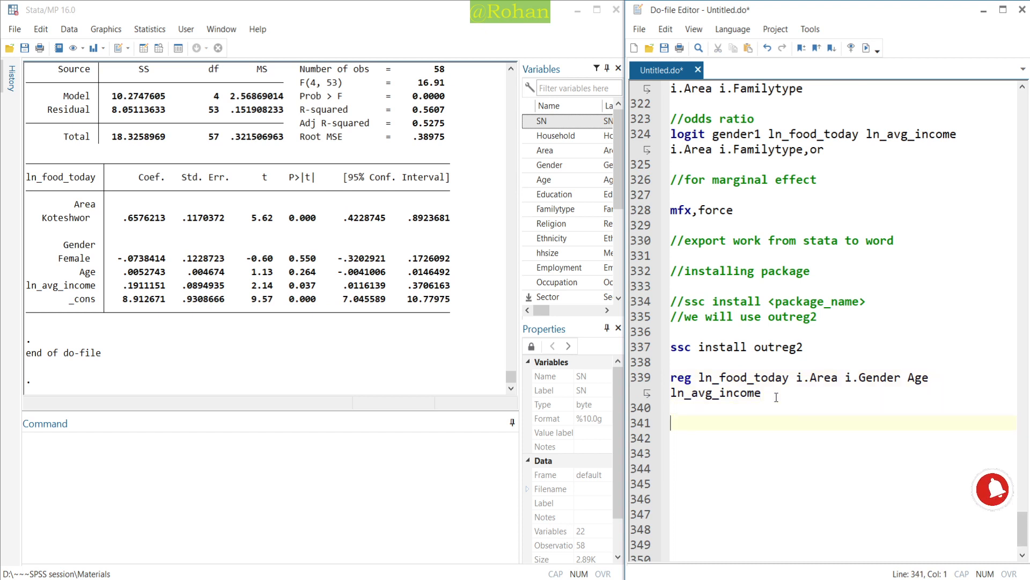
type("our")
key("BackSpace")
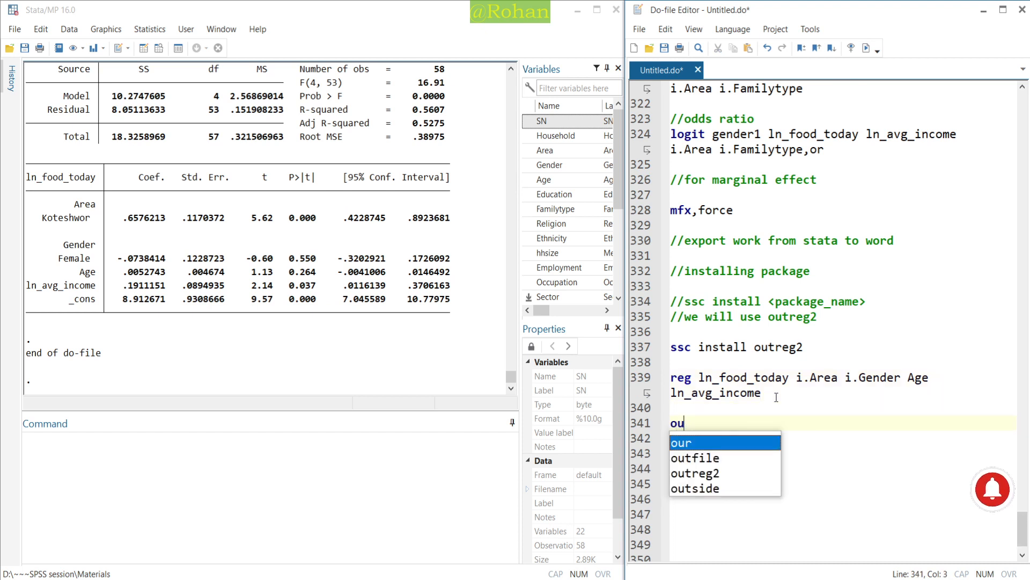
key("Down")
key("Down")
key("Return")
type("using")
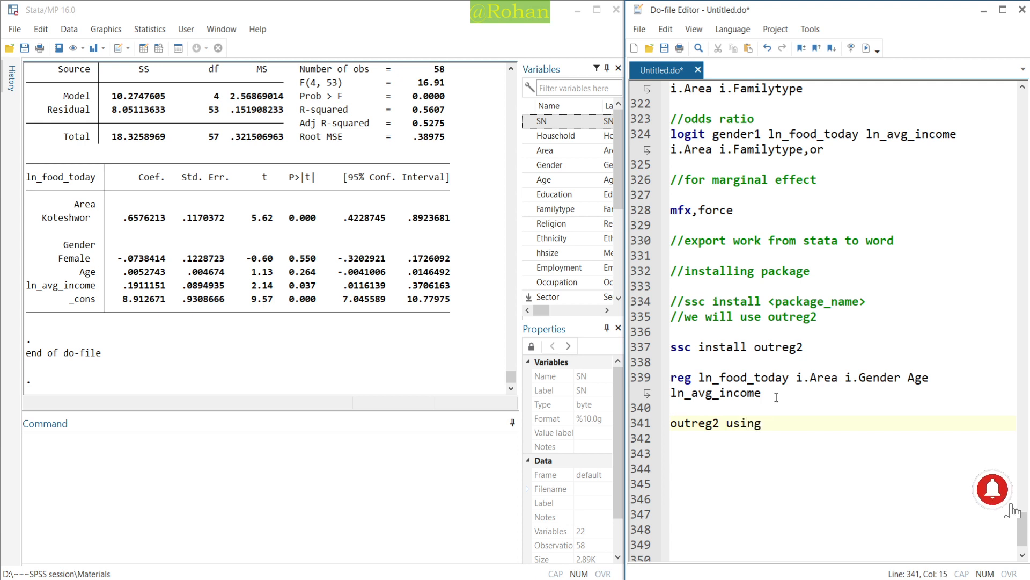
type(" word.doc")
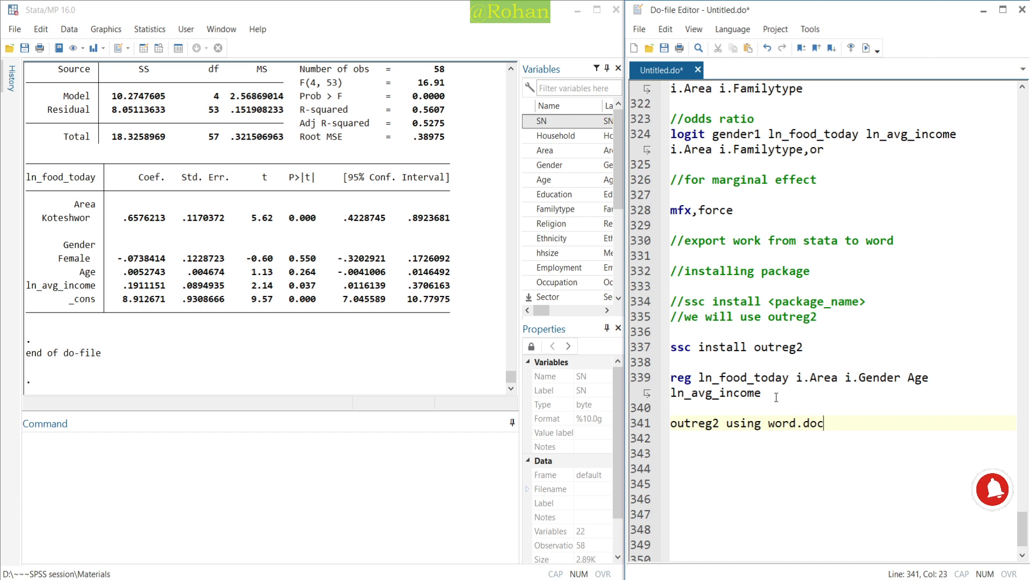
type("label")
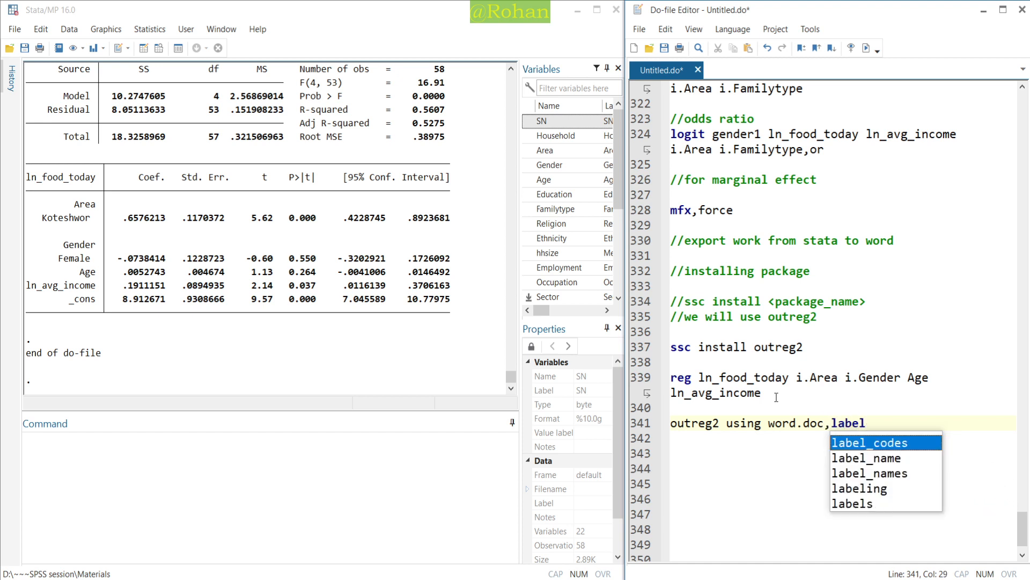
key("Escape")
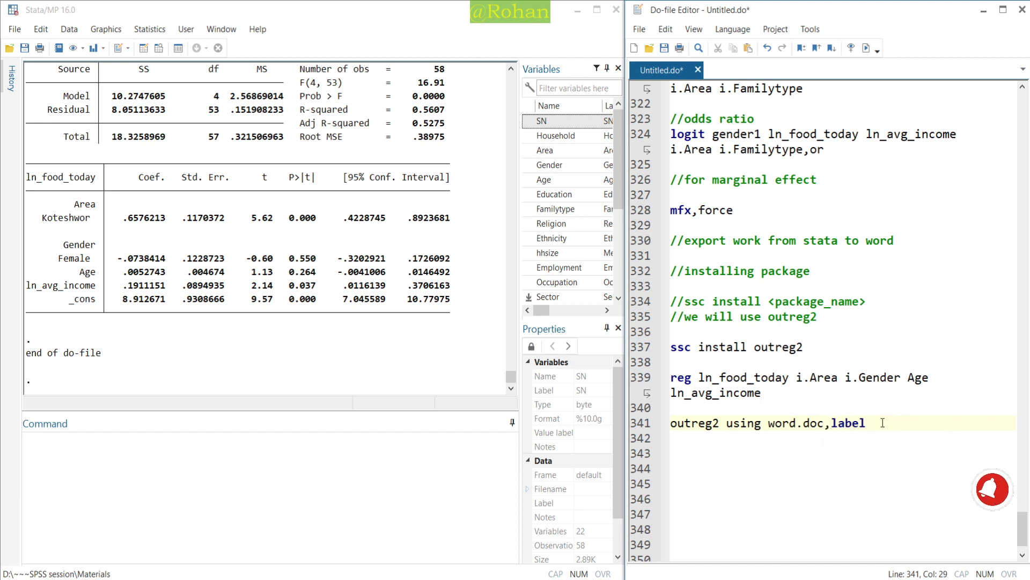
Step: Run the regression together with the outreg2 command and open the exported word.doc from the results
left_click_drag(874, 426, 670, 377)
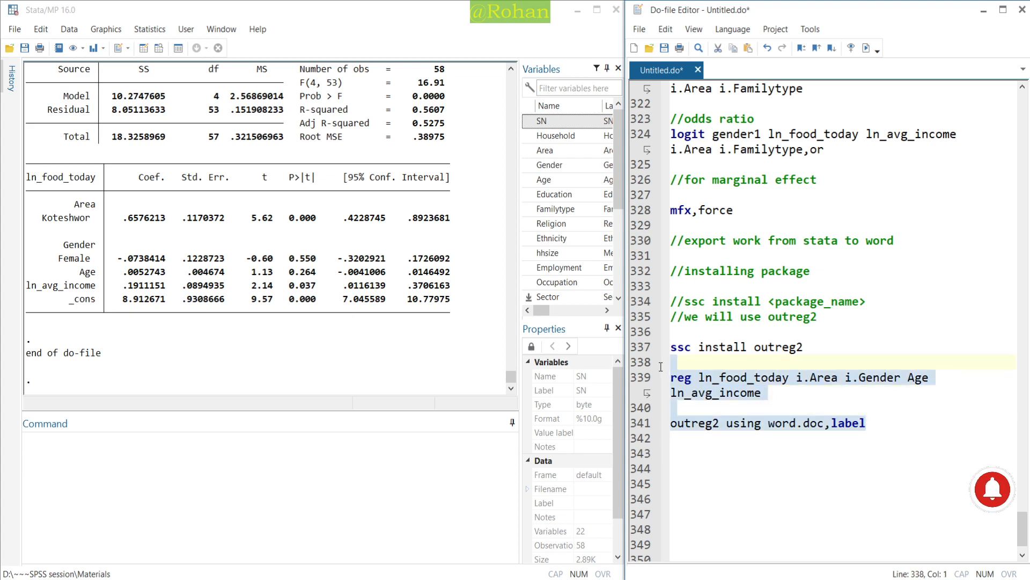
left_click(867, 49)
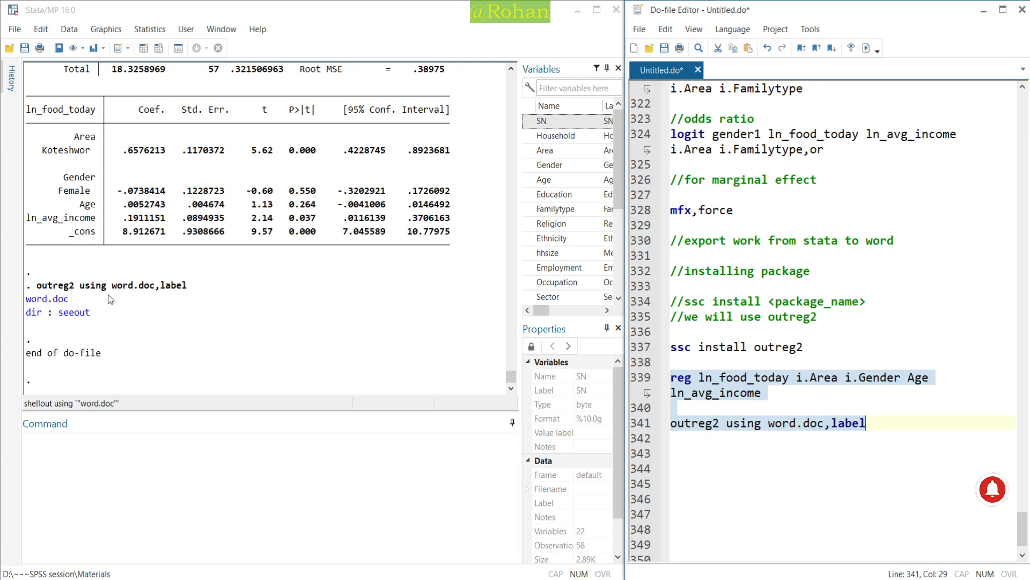
left_click(47, 304)
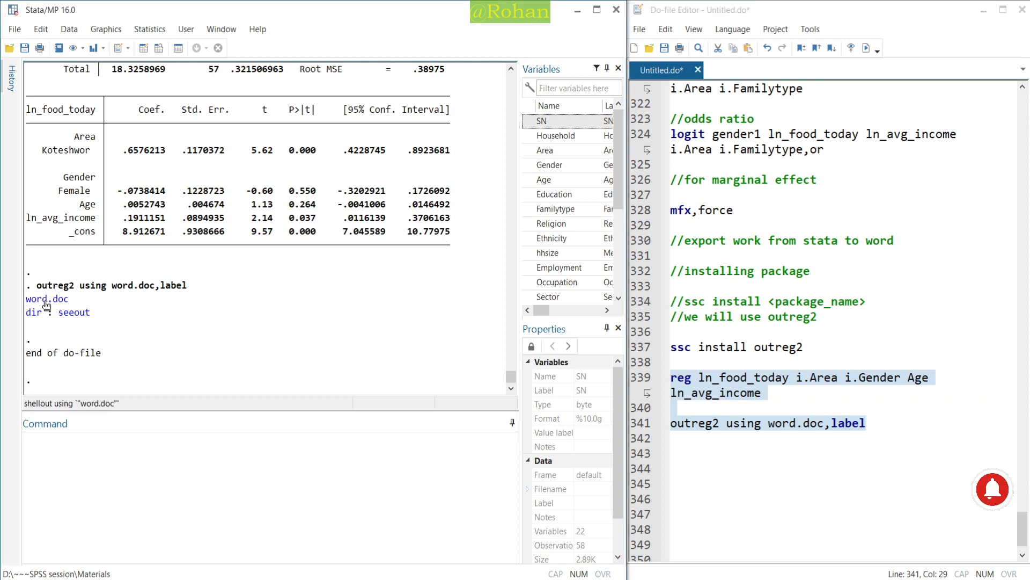
left_click(48, 304)
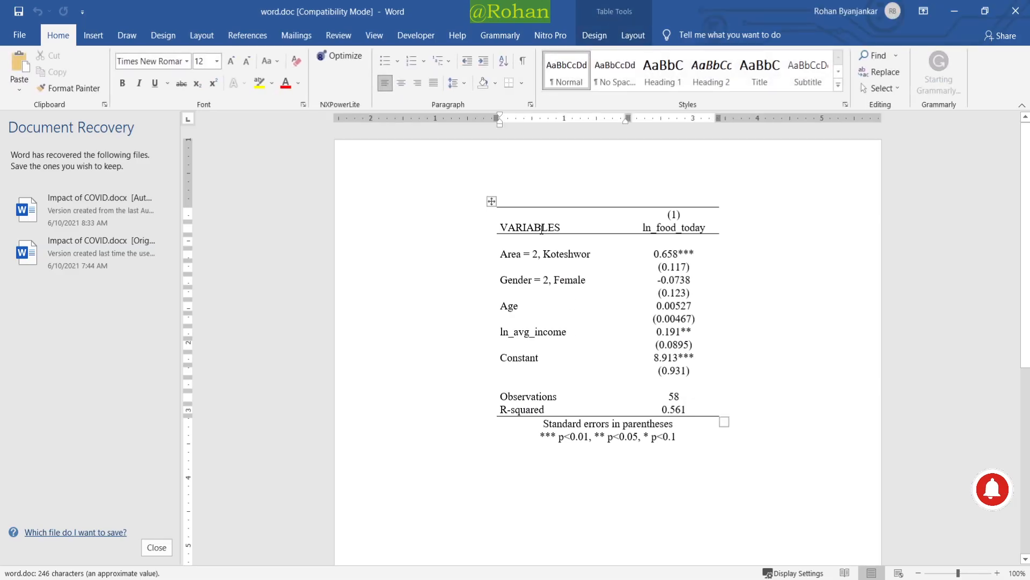
Step: Dismiss Word's document recovery list, removing the recovered files, and close word.doc
left_click(157, 547)
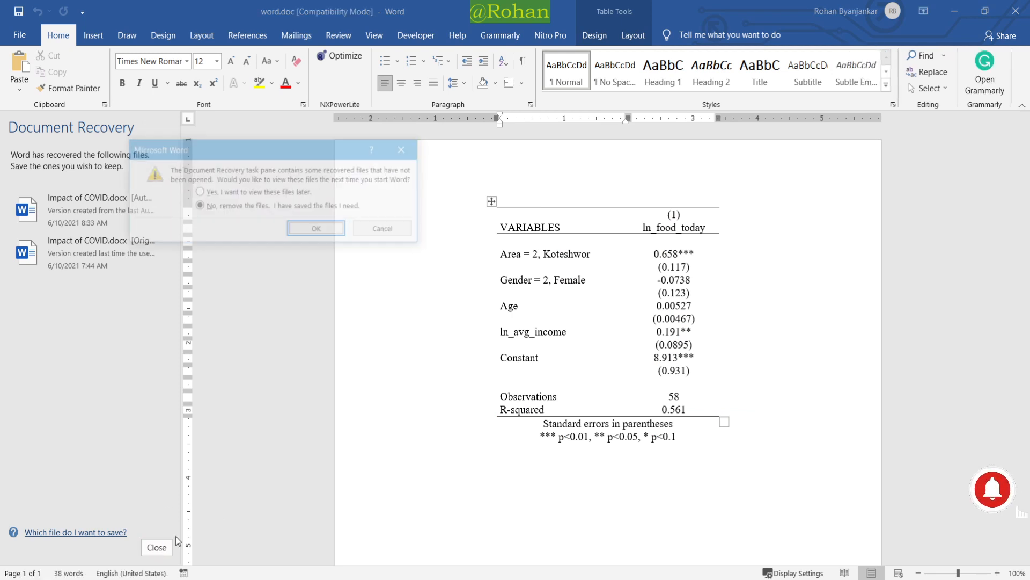
left_click(318, 230)
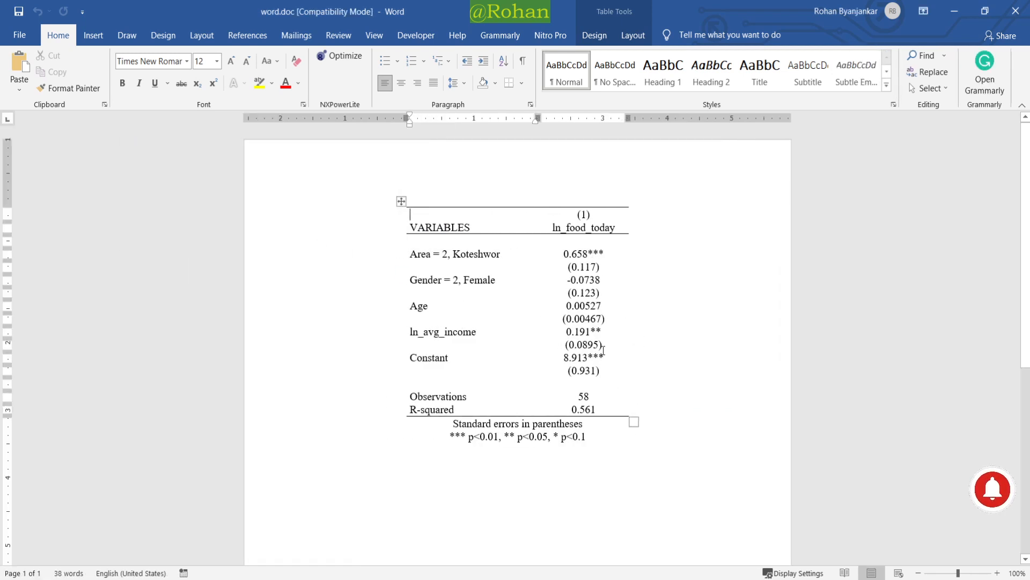
left_click(1013, 12)
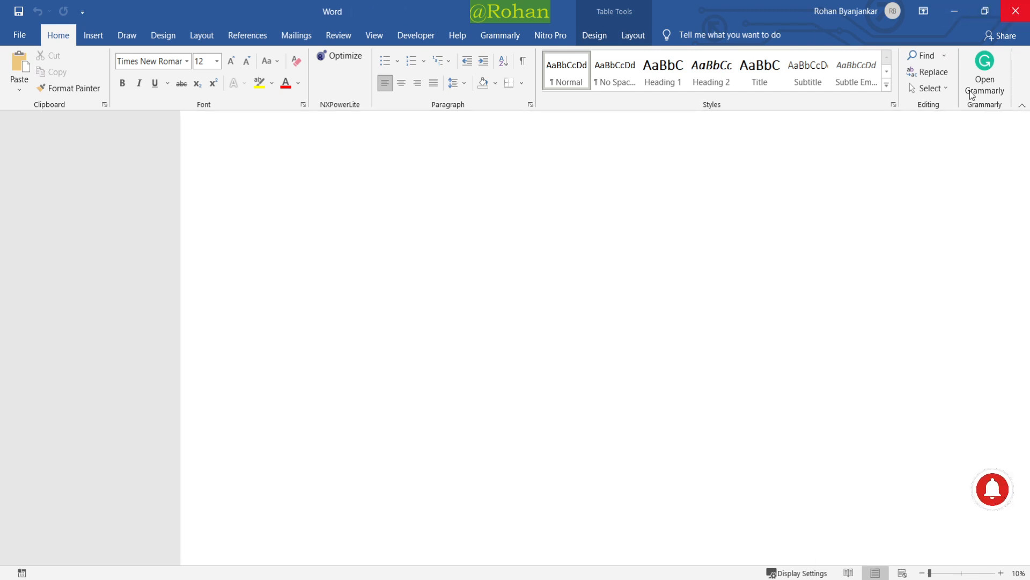
Step: Copy the logit coefficients, odds ratio and marginal effect commands from lines 320–328 to line 343 below the outreg2 command
left_click(887, 428)
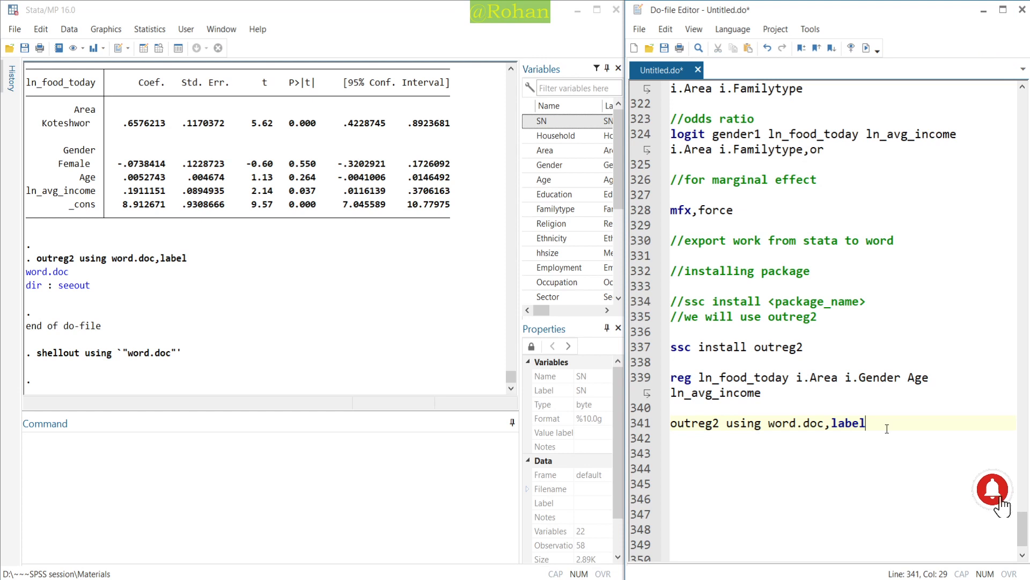
key("Return")
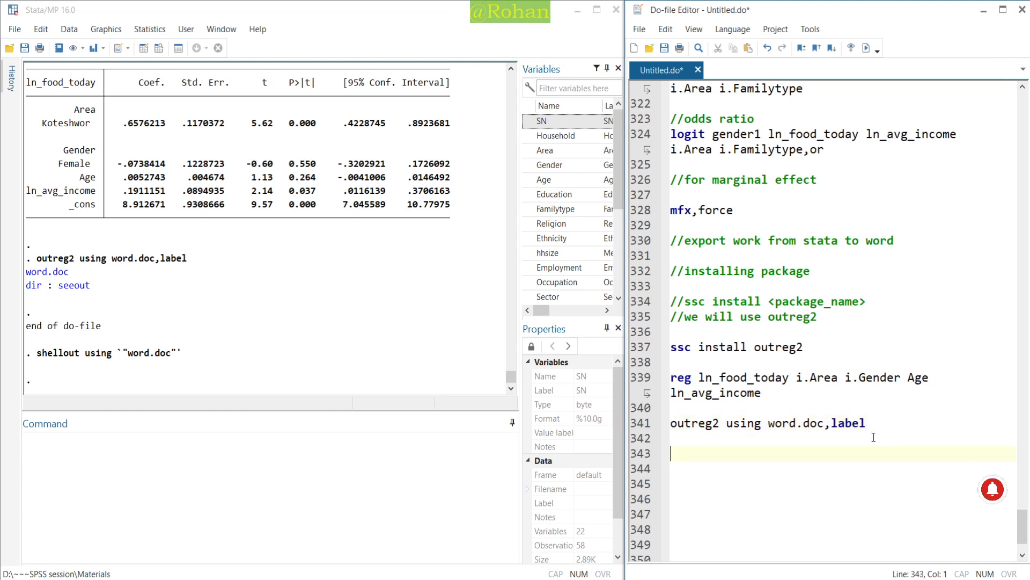
scroll(871, 438, "up", 3)
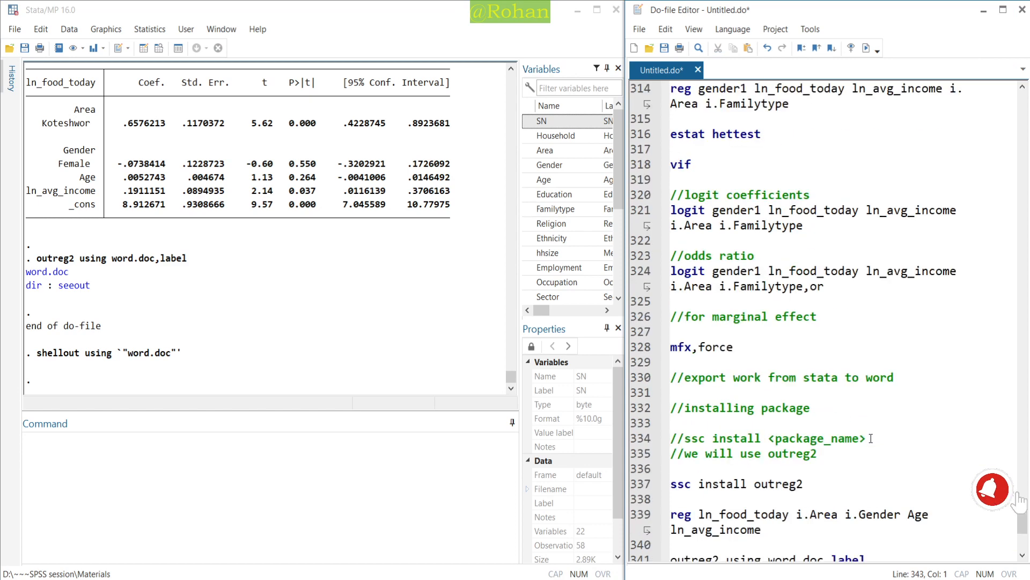
scroll(871, 439, "up", 2)
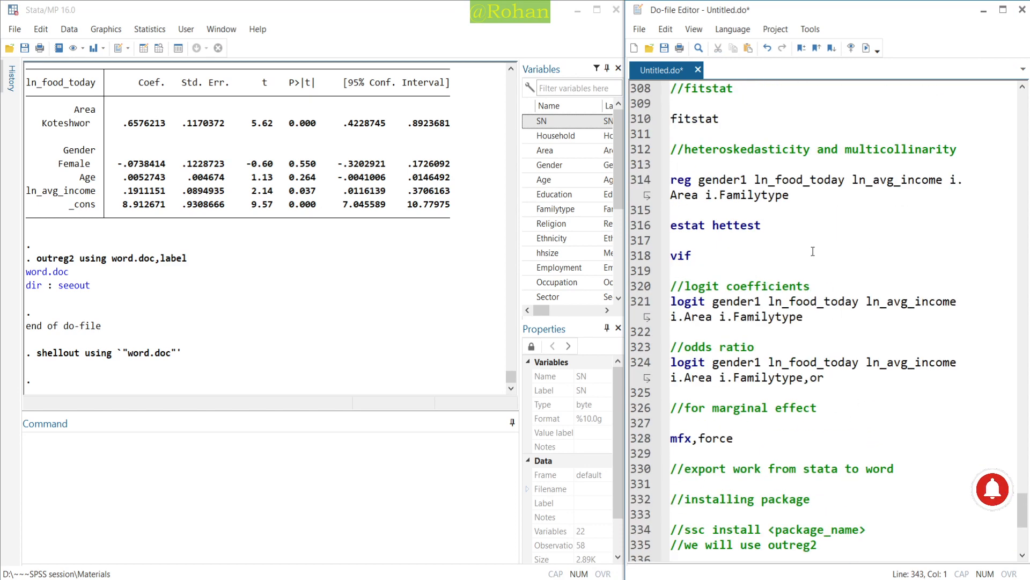
scroll(800, 215, "up", 8)
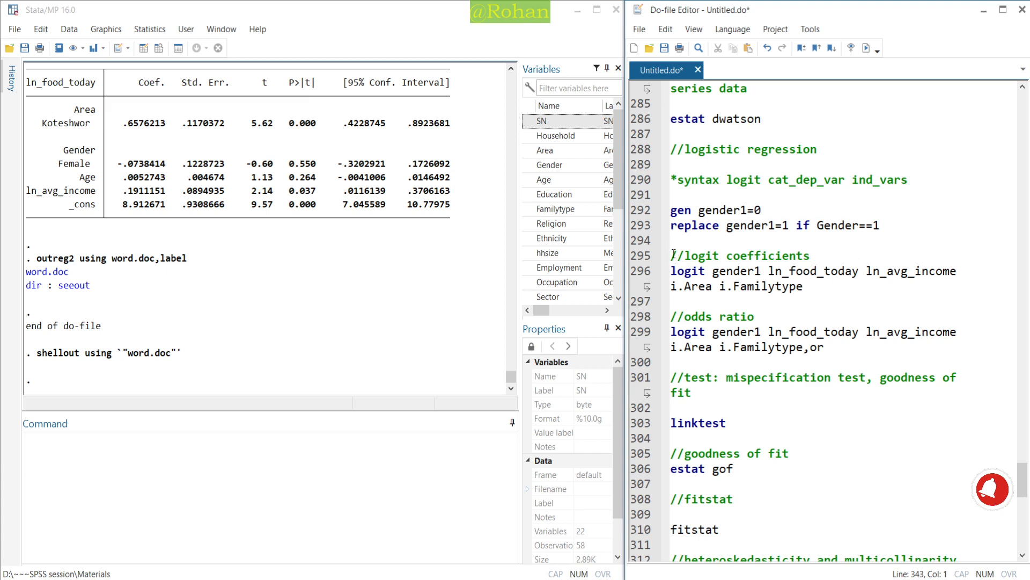
left_click_drag(675, 253, 833, 343)
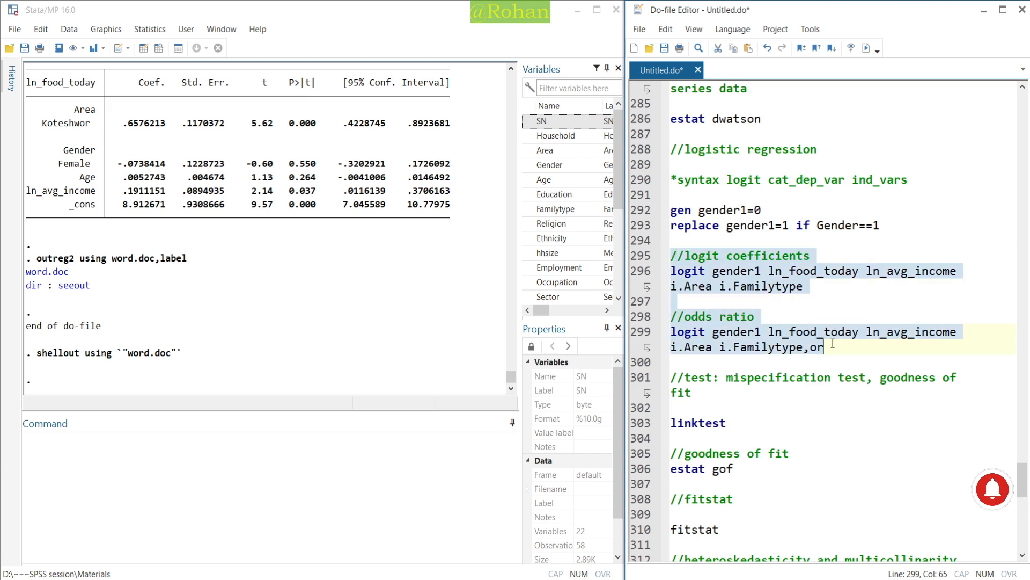
scroll(833, 344, "down", 7)
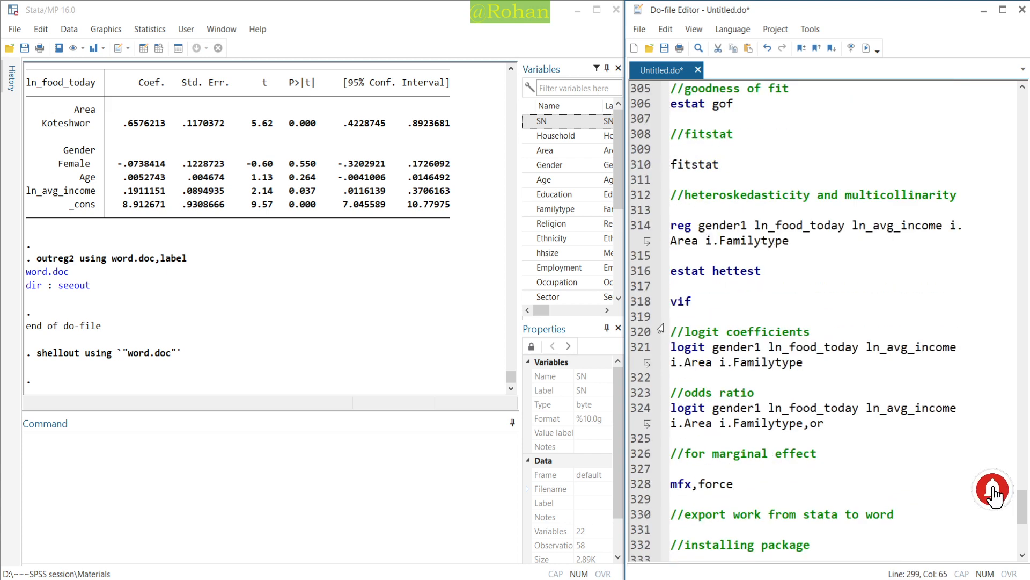
left_click_drag(661, 329, 788, 391)
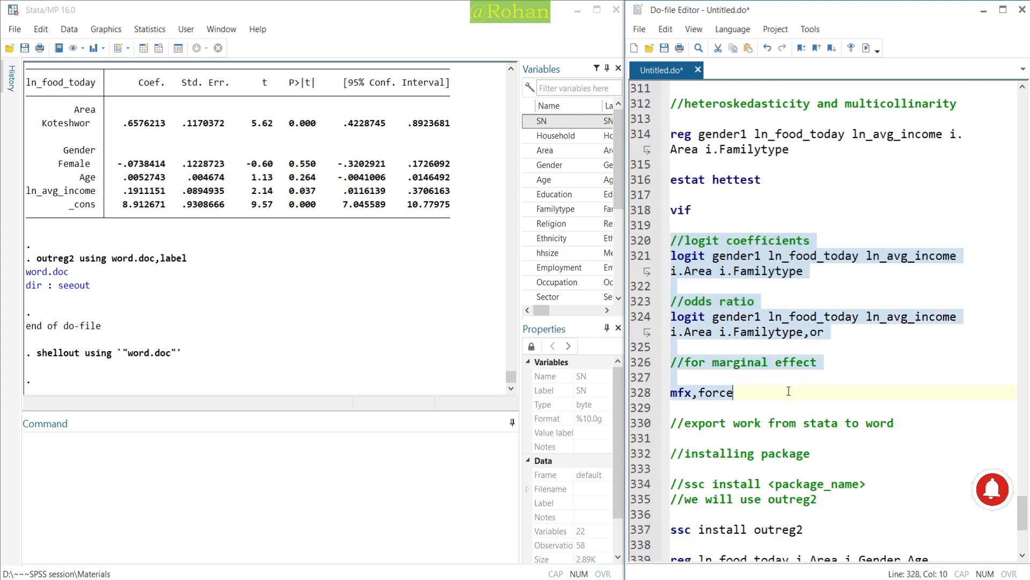
key("ctrl+c")
scroll(789, 393, "down", 5)
left_click(703, 384)
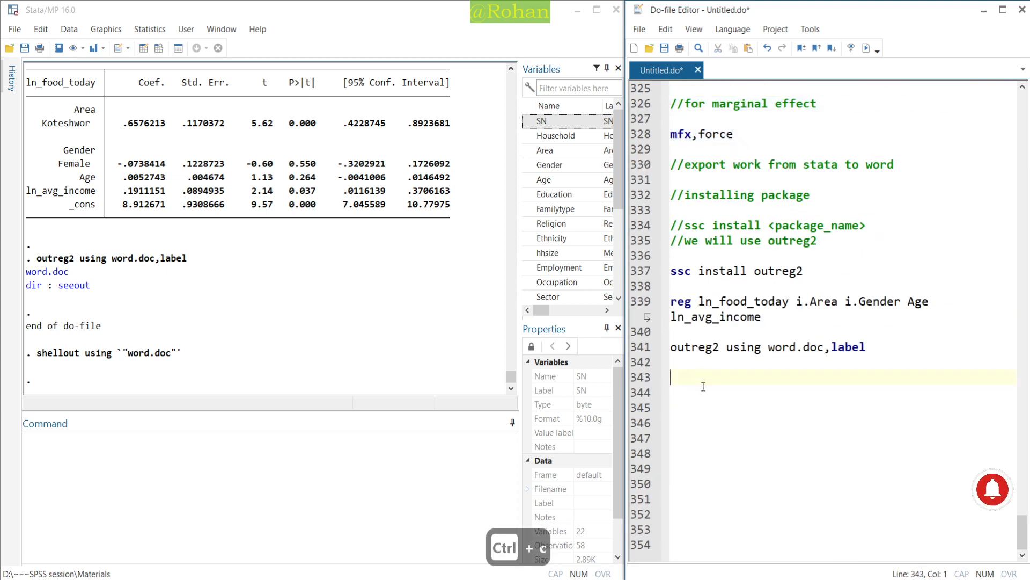
key("ctrl+v")
scroll(814, 316, "down", 3)
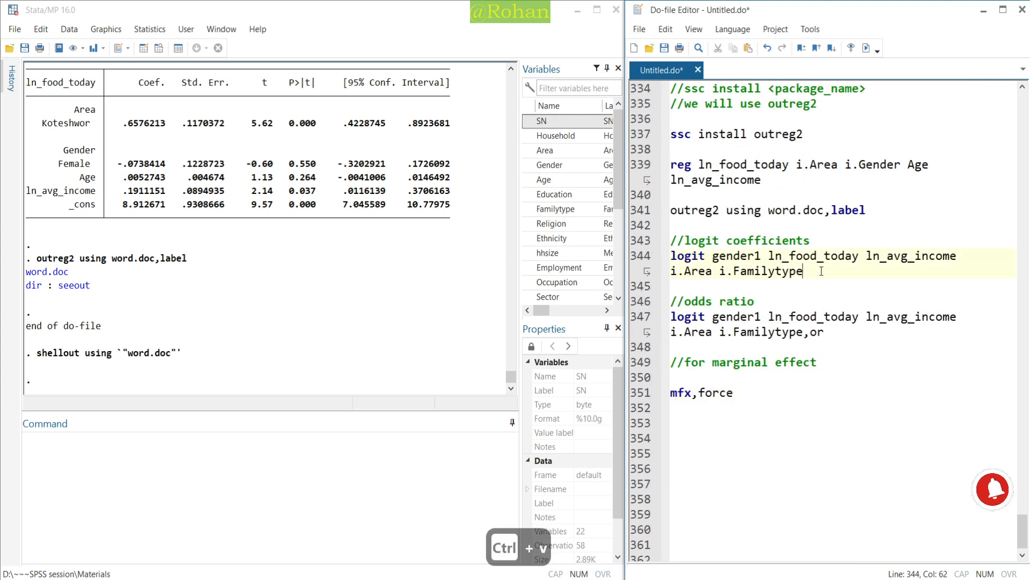
Step: Add the export command outreg2 using word1.doc,label on line 345 below the logit coefficients regression
key("Return")
type("ou")
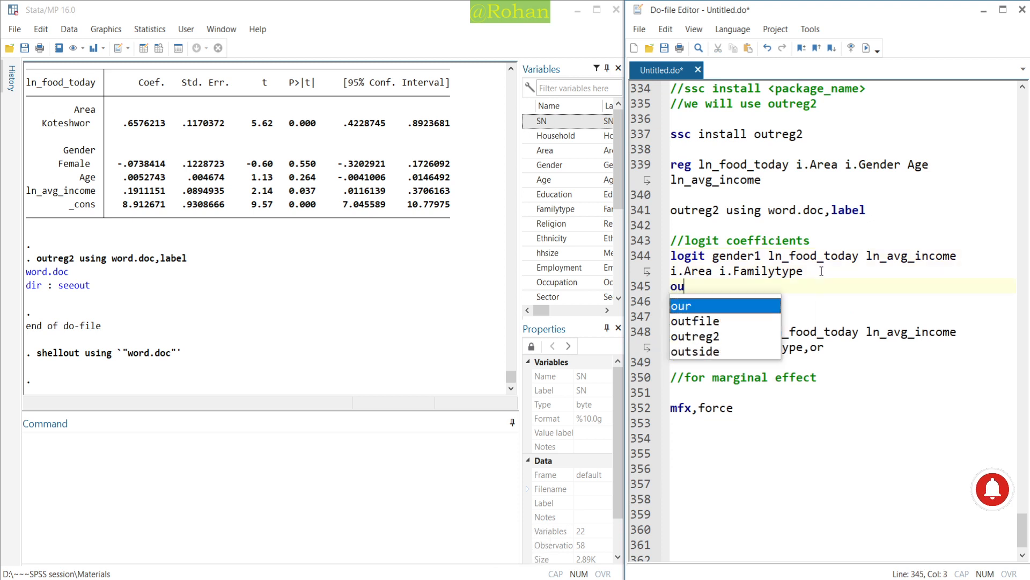
type("treg2 ")
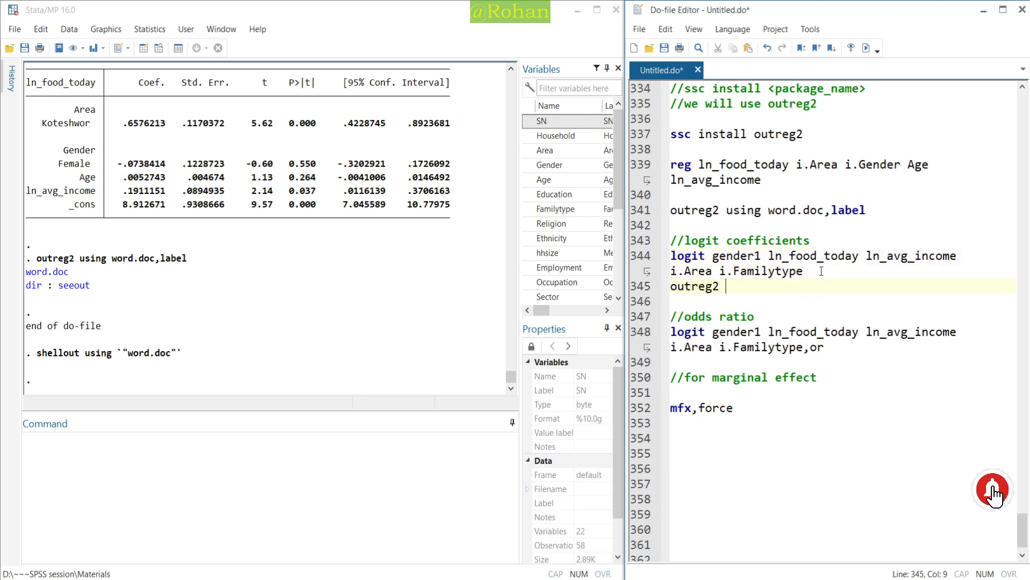
type("using ")
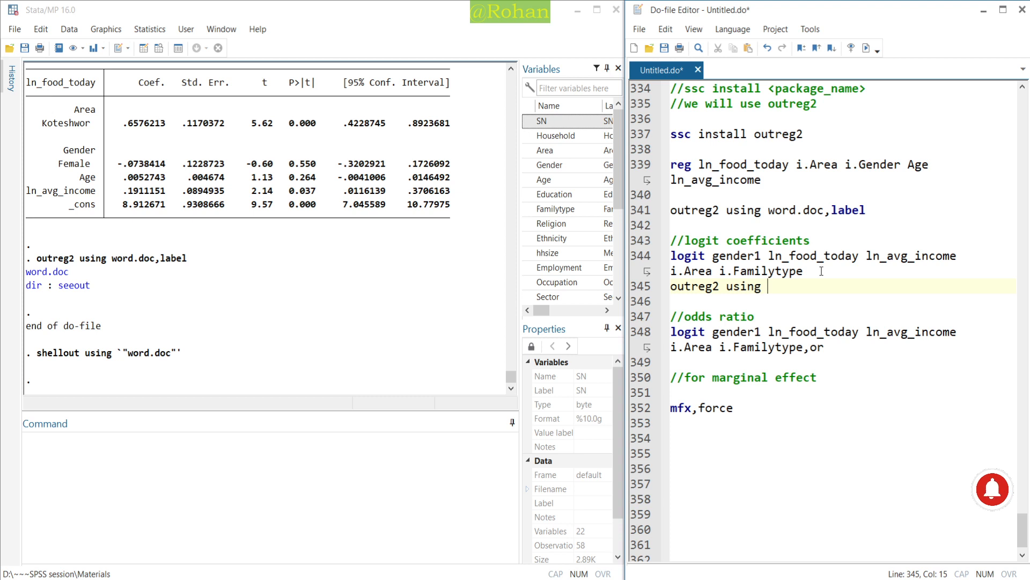
type("word")
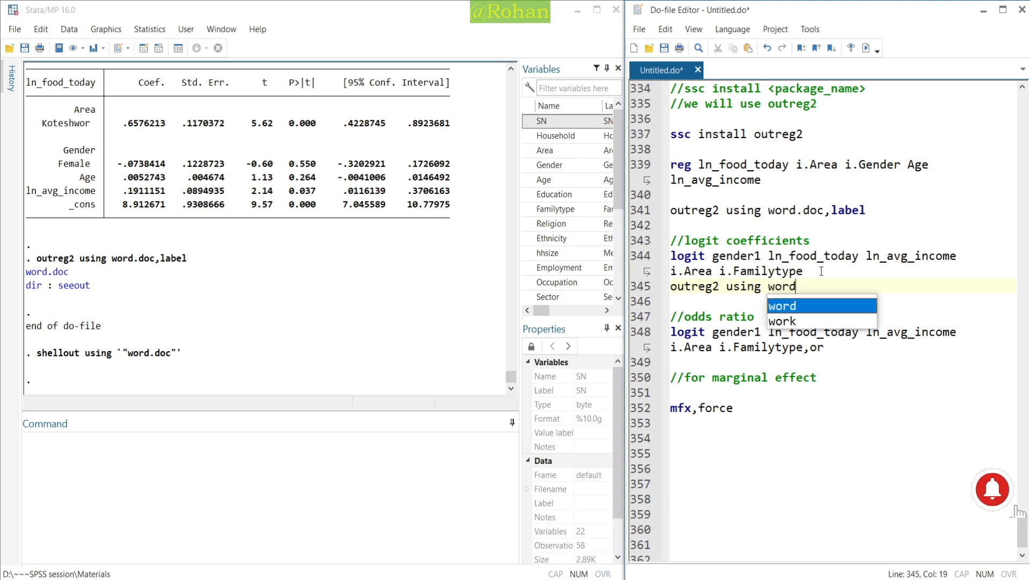
type("1.doc")
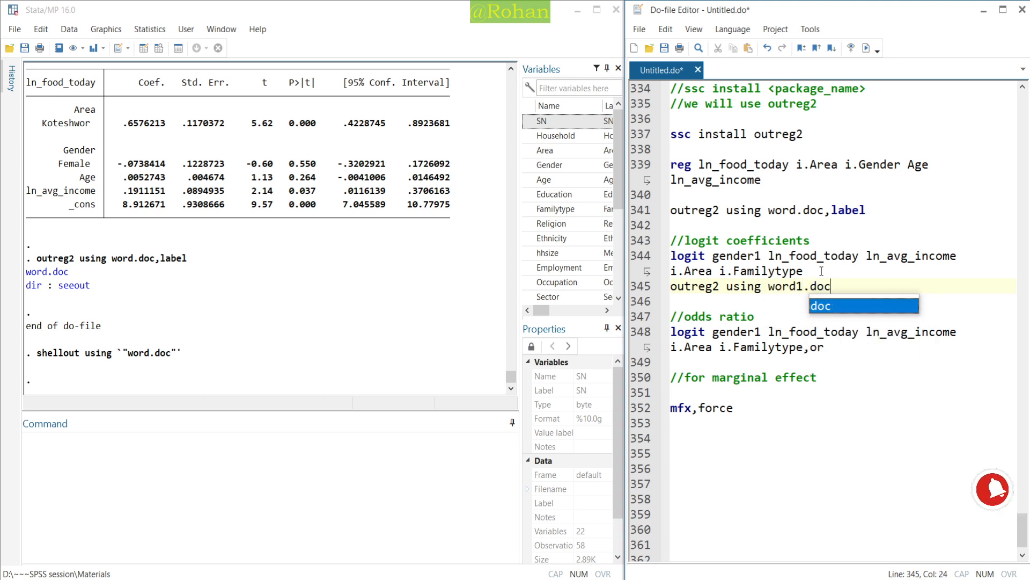
type(",label")
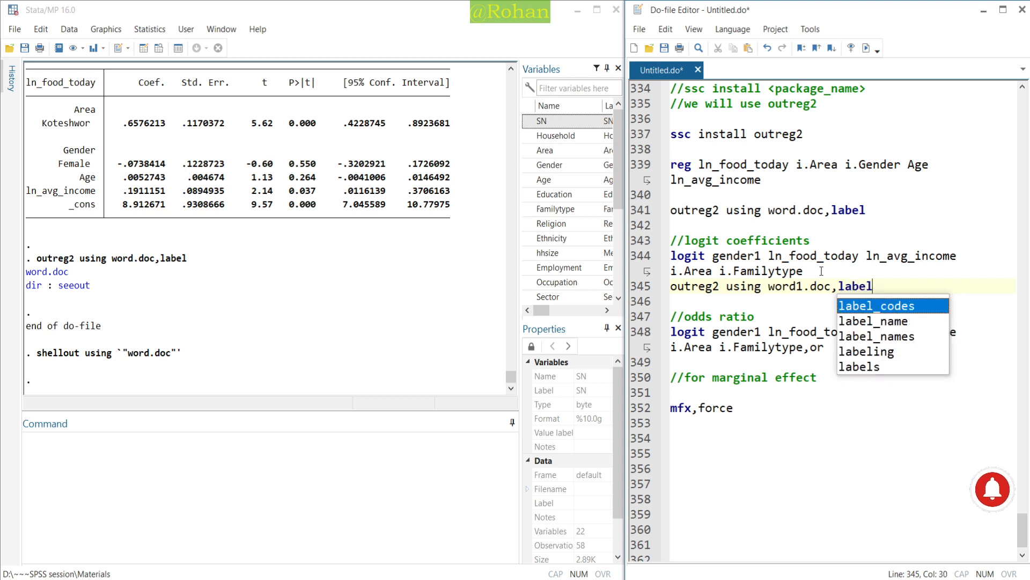
key("Escape")
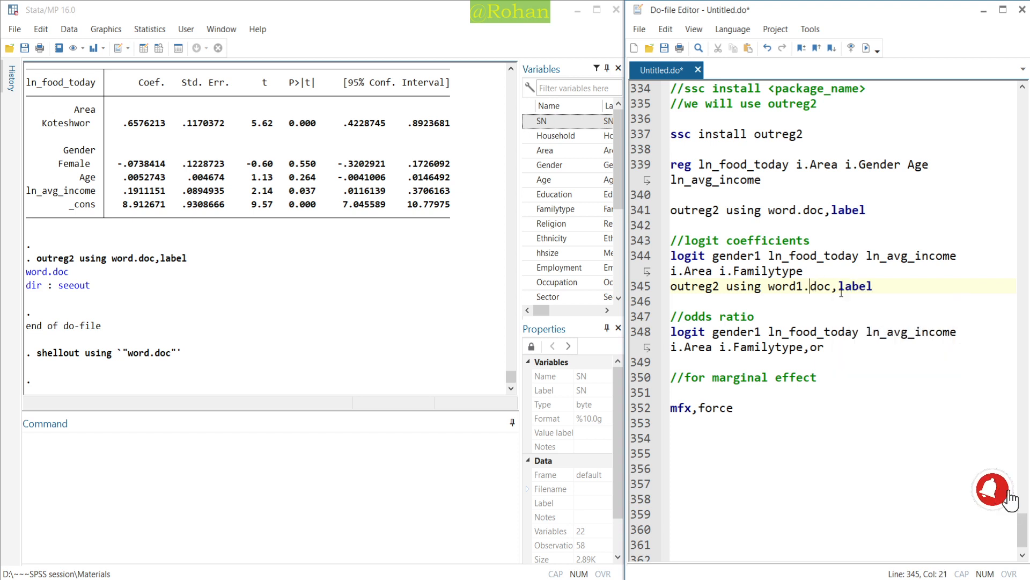
Step: Add the options ctitle(Logit Coeff) and replace to the outreg2 command on line 345
type("ctitle")
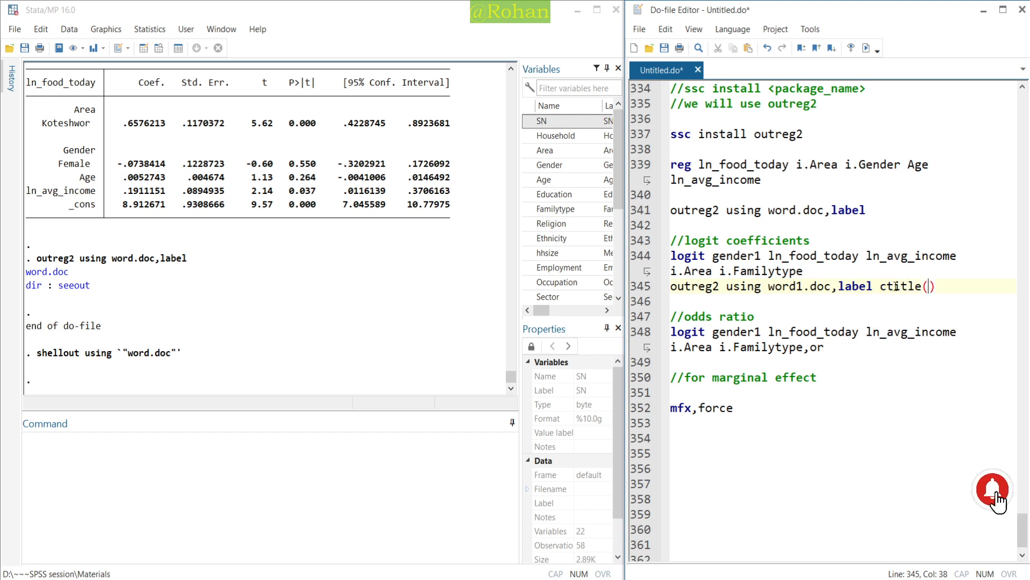
type("(")
key("Delete")
type("Logit ")
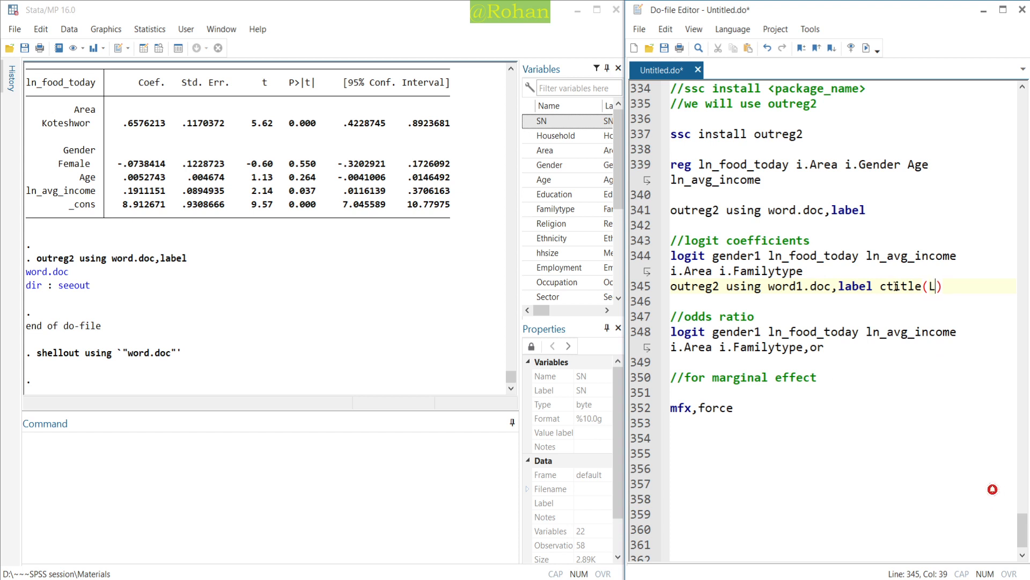
type("Seof")
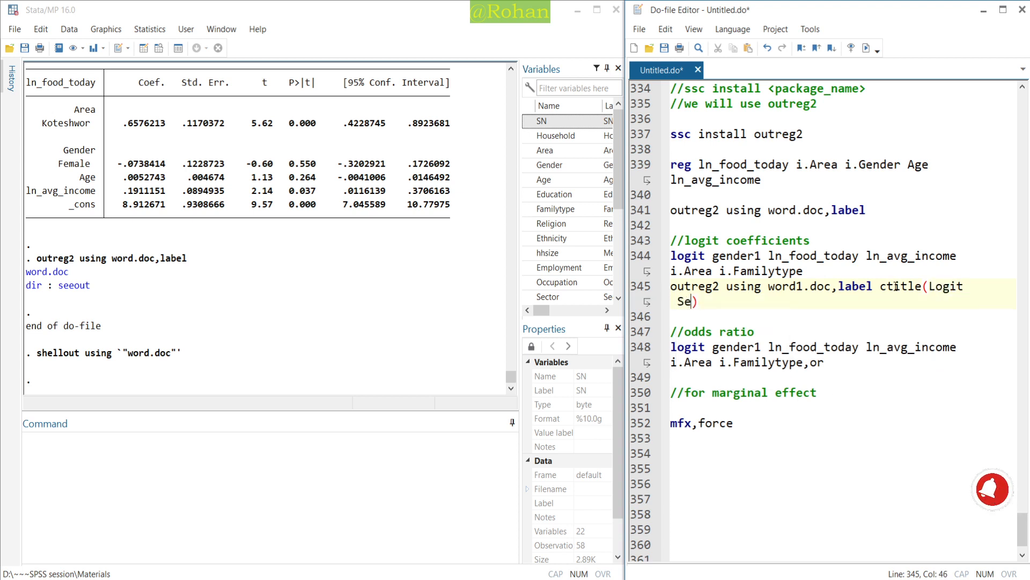
key("BackSpace")
key("BackSpace")
key("BackSpace")
key("BackSpace")
type("Coeff")
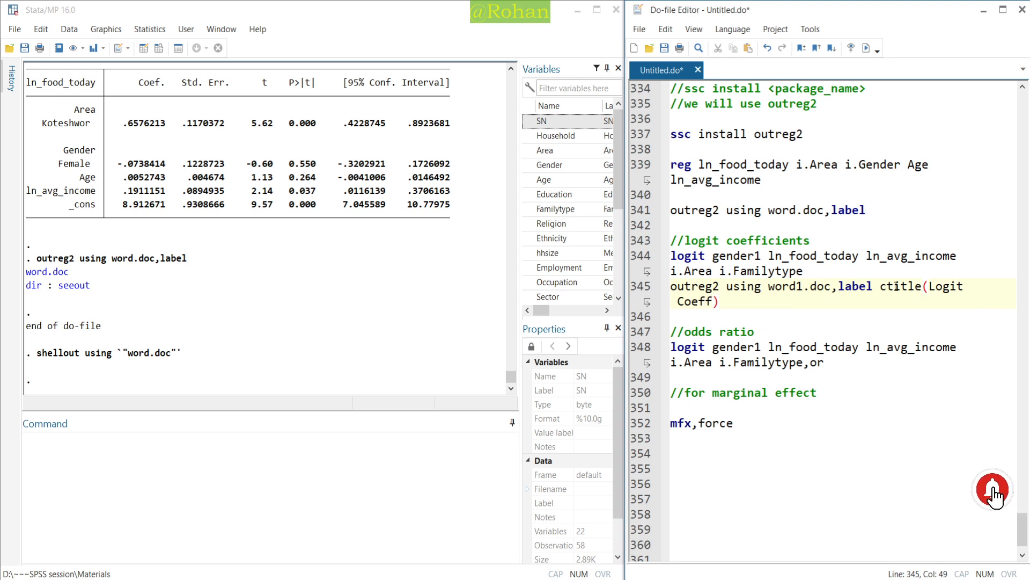
left_click_drag(726, 305, 674, 290)
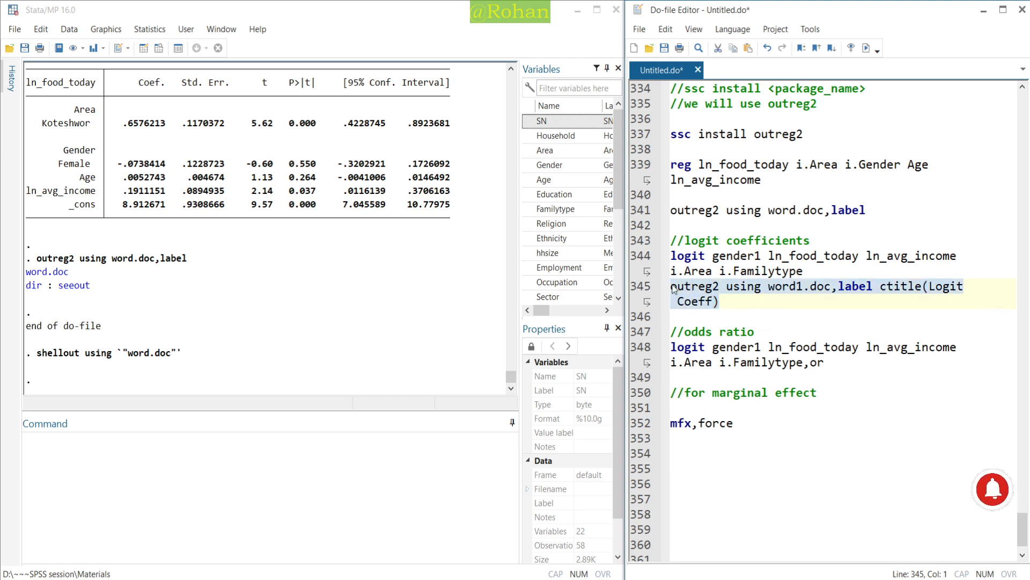
left_click(742, 303)
type("replace")
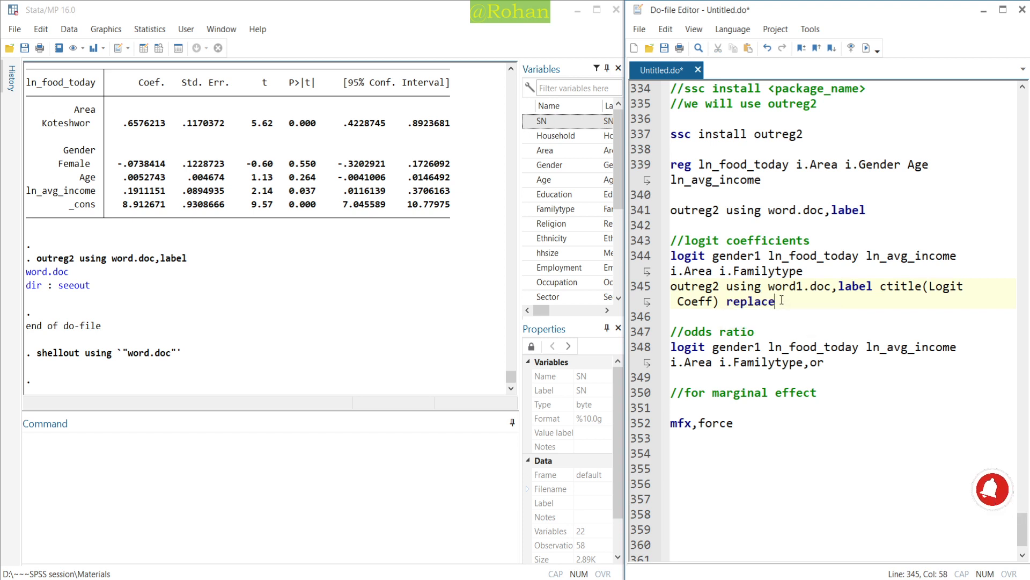
Step: Copy the outreg2 command from line 345 to line 349 below the odds ratio regression and change its replace option to append
left_click_drag(778, 302, 665, 281)
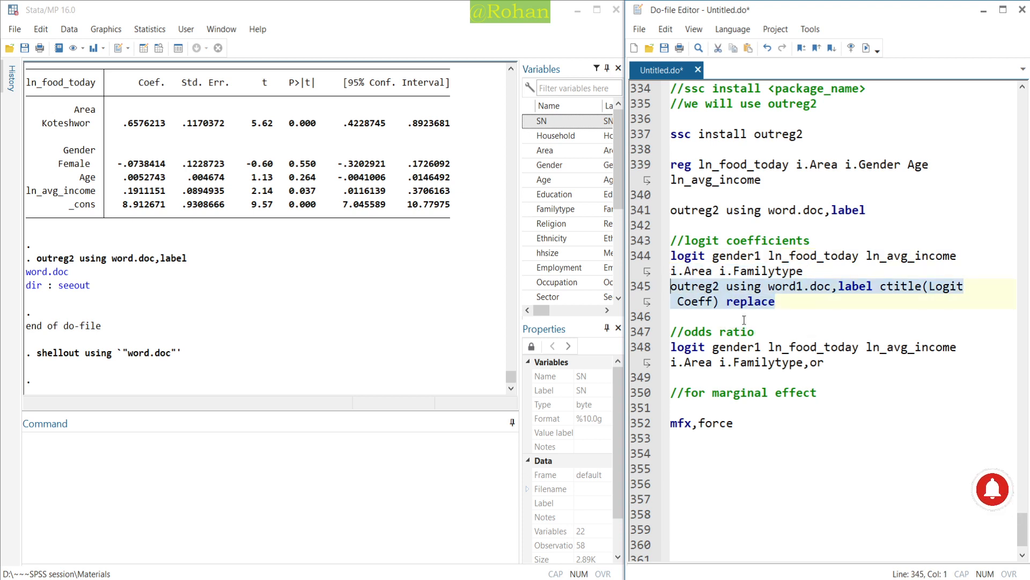
key("ctrl+c")
left_click(842, 363)
key("Return")
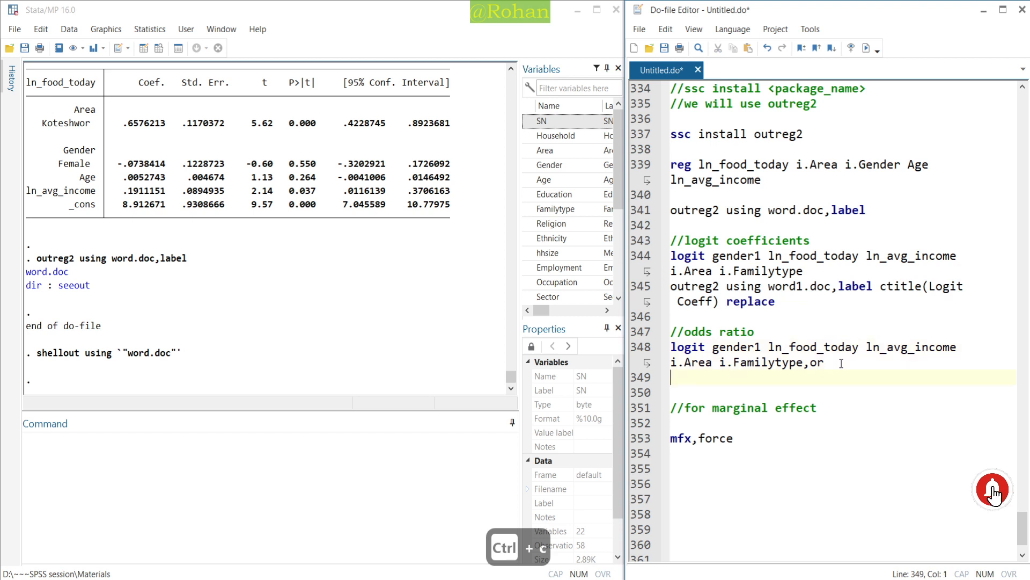
key("ctrl+v")
key("ctrl+shift+Left")
type("a")
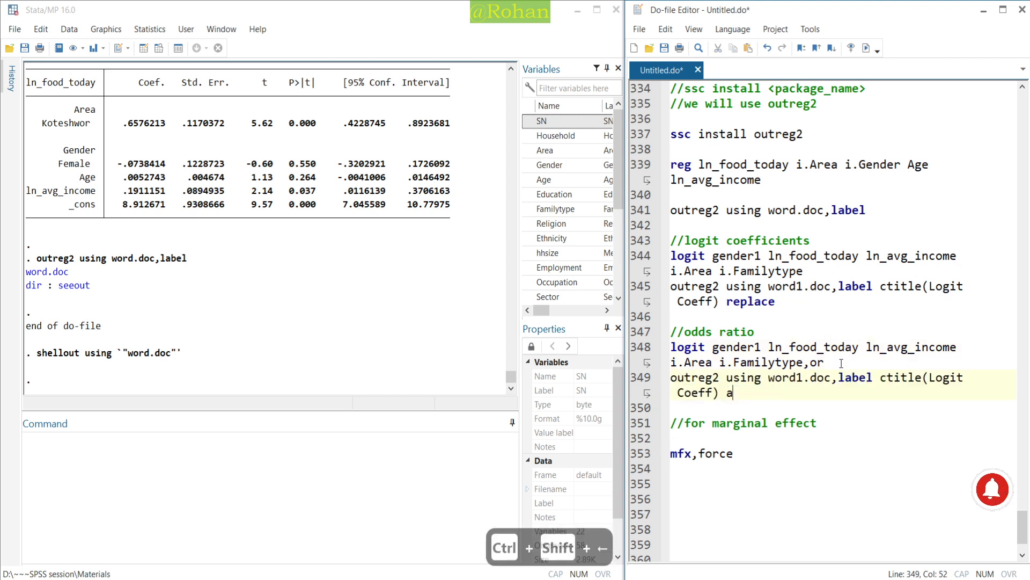
type("ppend")
Step: Add the eform option to the outreg2 command on line 349 and set its ctitle to Odds ratio
key("Up")
key("ctrl+Right")
key("ctrl+Right")
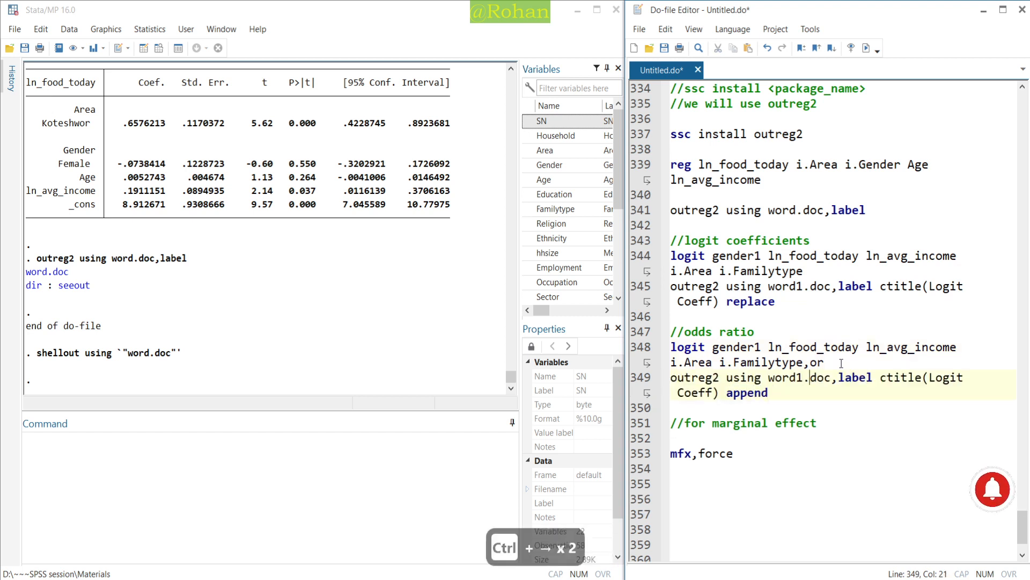
key("End")
type("eform")
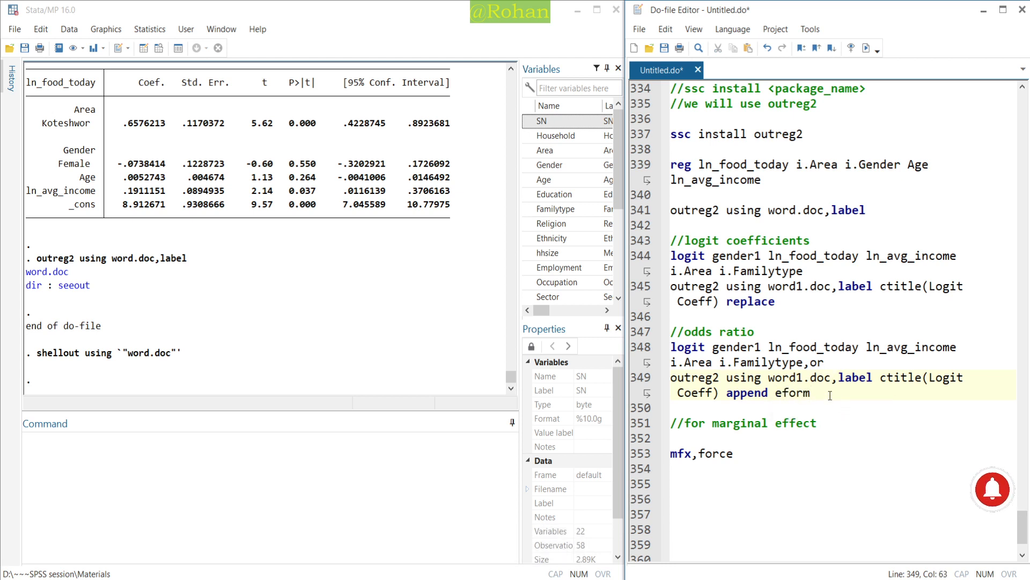
left_click(934, 377)
key("ctrl+shift+Right")
key("ctrl+shift+Right")
type("O")
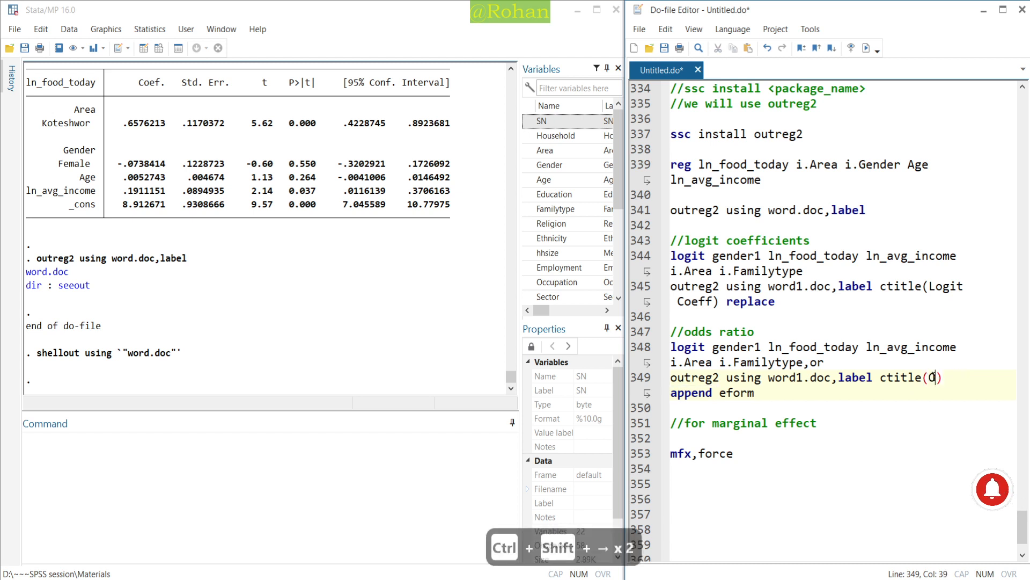
type("dds ratio")
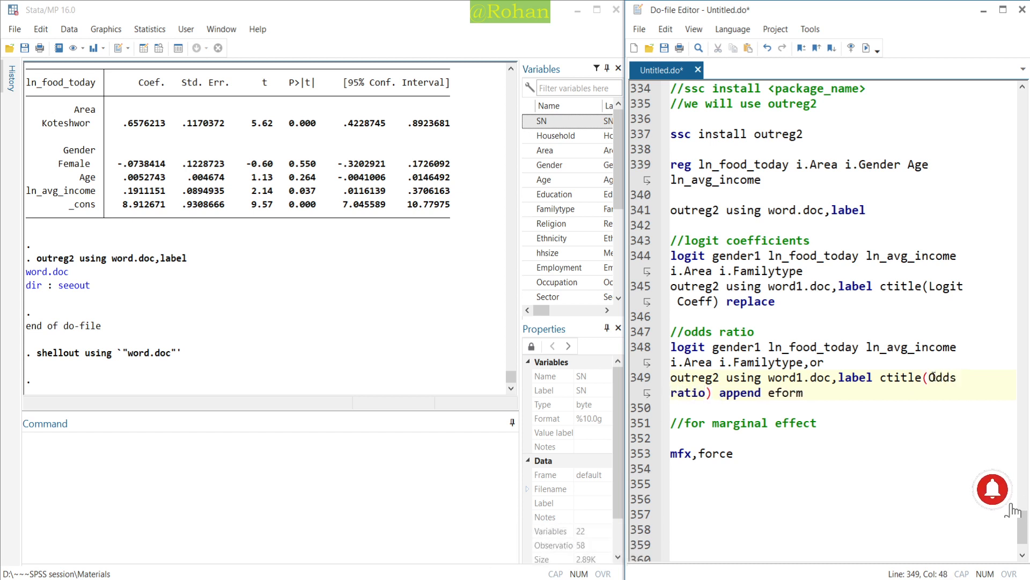
Step: Copy the outreg2 command from line 349 to line 354 below mfx,force and replace its eform option with mfx
left_click(748, 453)
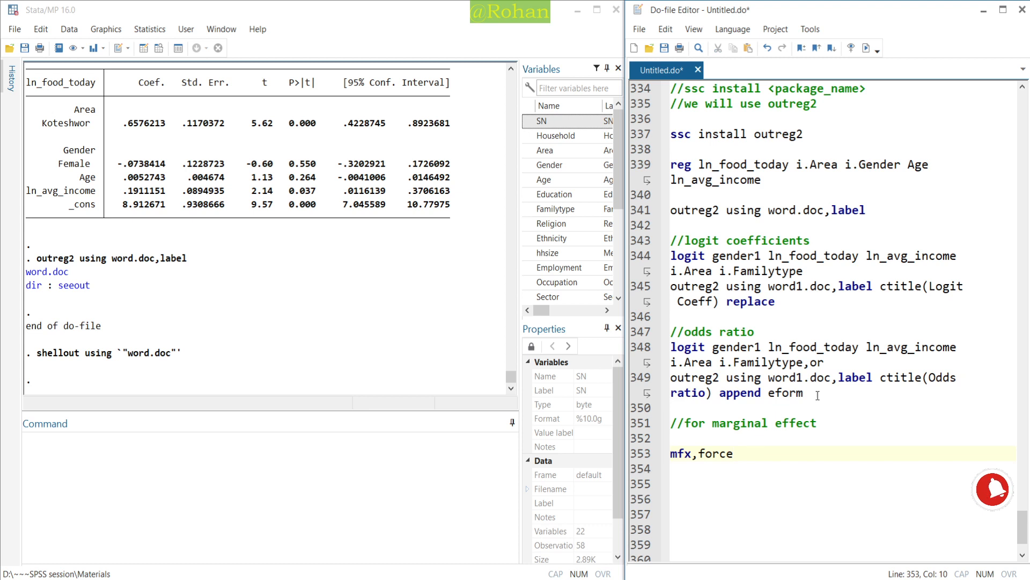
left_click_drag(818, 395, 672, 376)
key("ctrl+c")
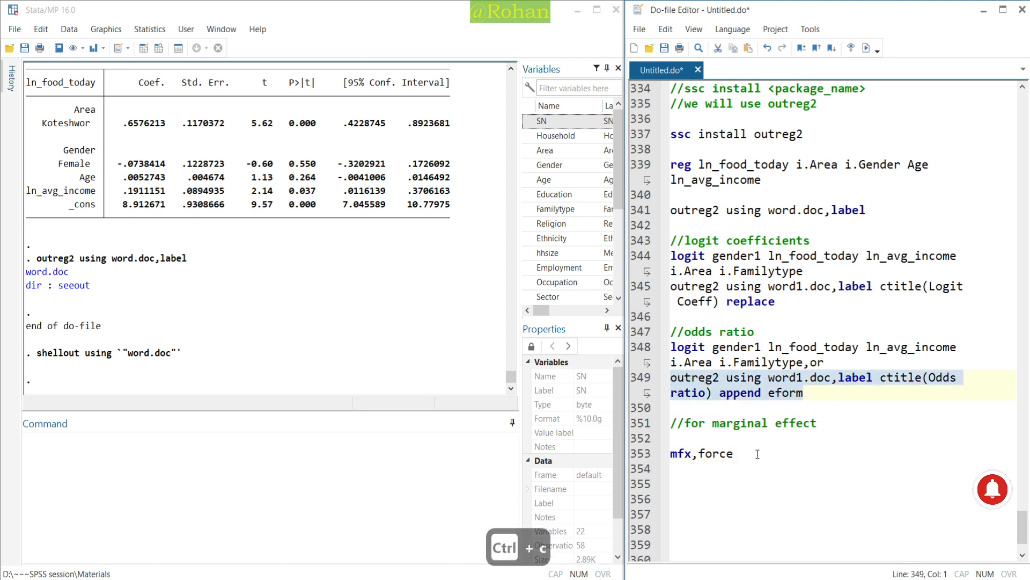
left_click(757, 468)
key("ctrl+v")
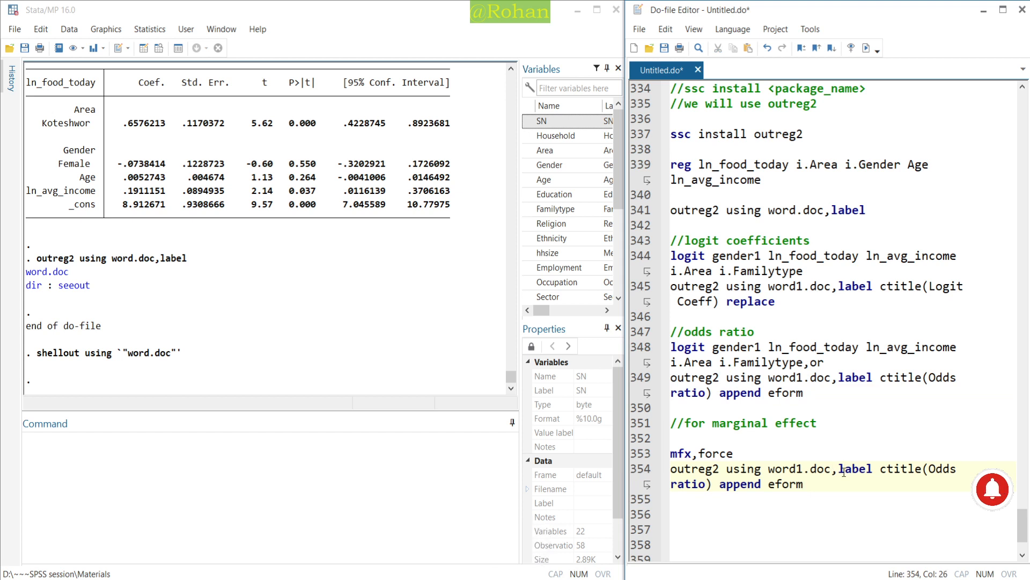
key("ctrl+shift+Right")
key("End")
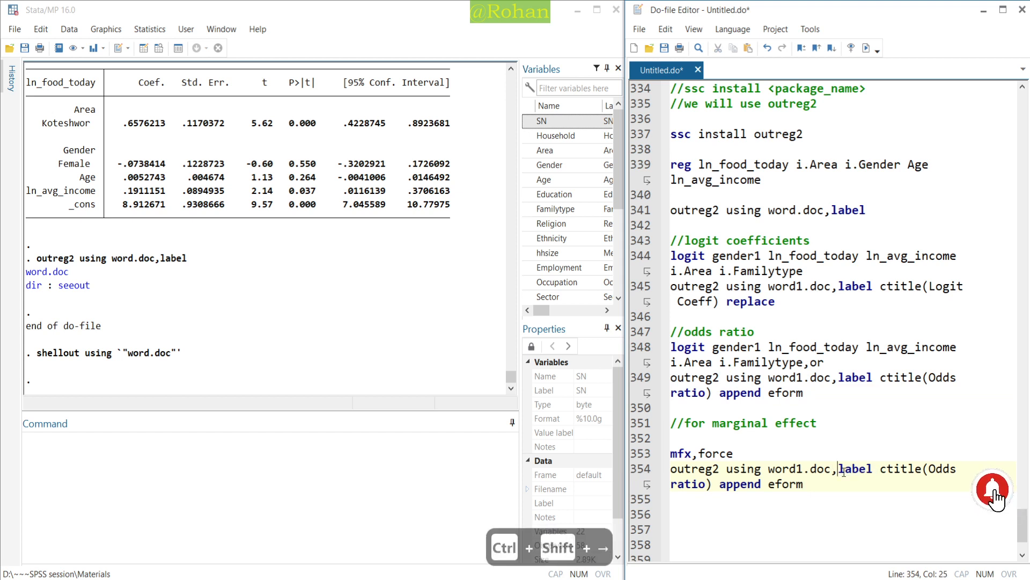
key("ctrl+shift+Left")
type("mfx")
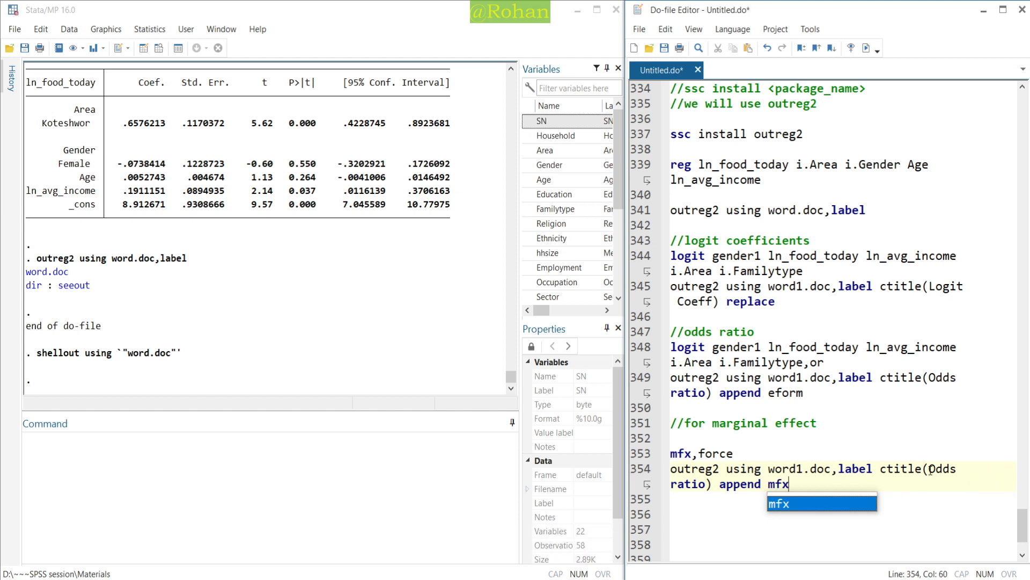
Step: Set the ctitle of the outreg2 command on line 354 to mfx
left_click_drag(930, 470, 707, 484)
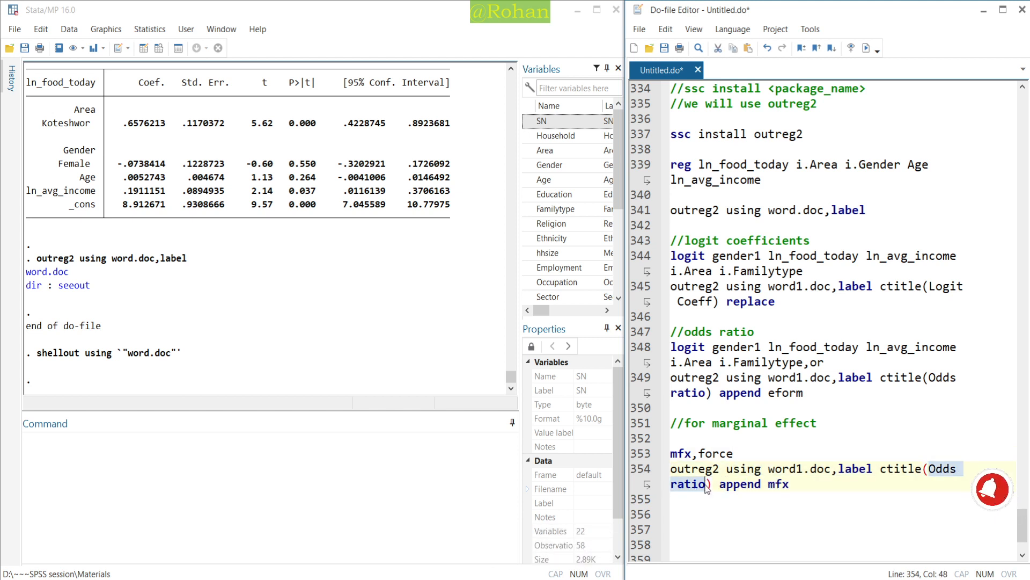
type("fmx")
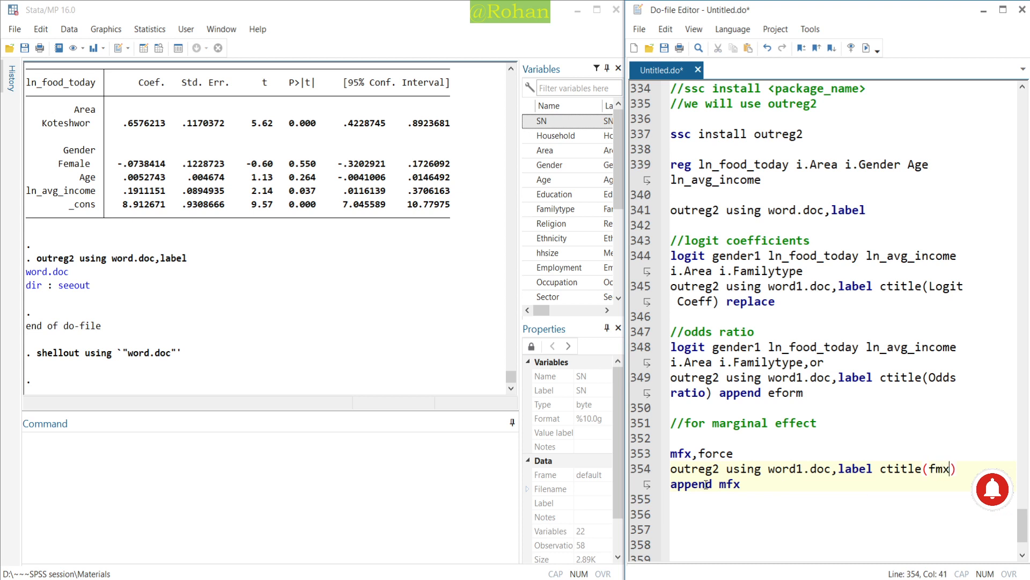
key("BackSpace")
key("BackSpace")
key("BackSpace")
type("mfx")
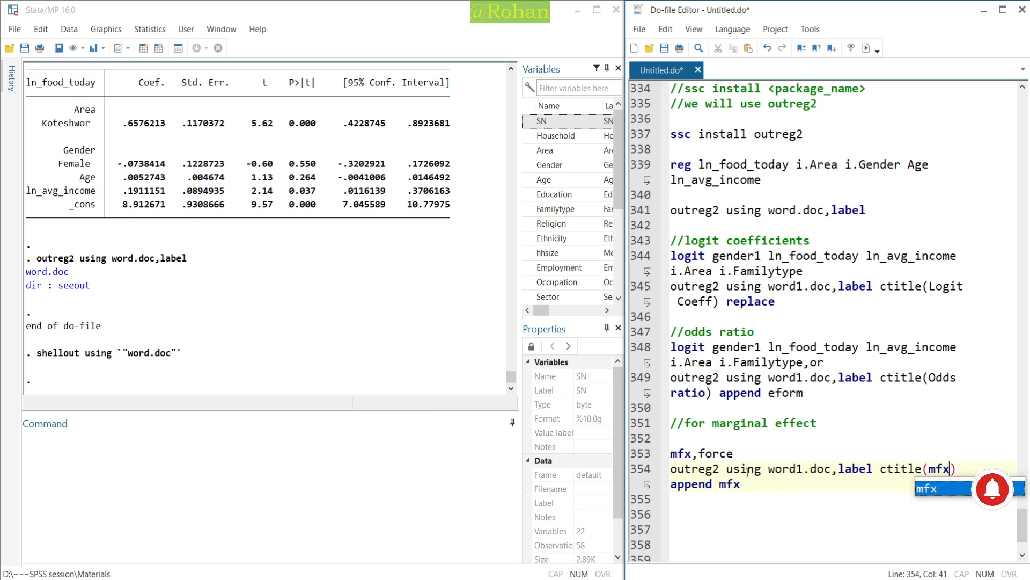
left_click(761, 488)
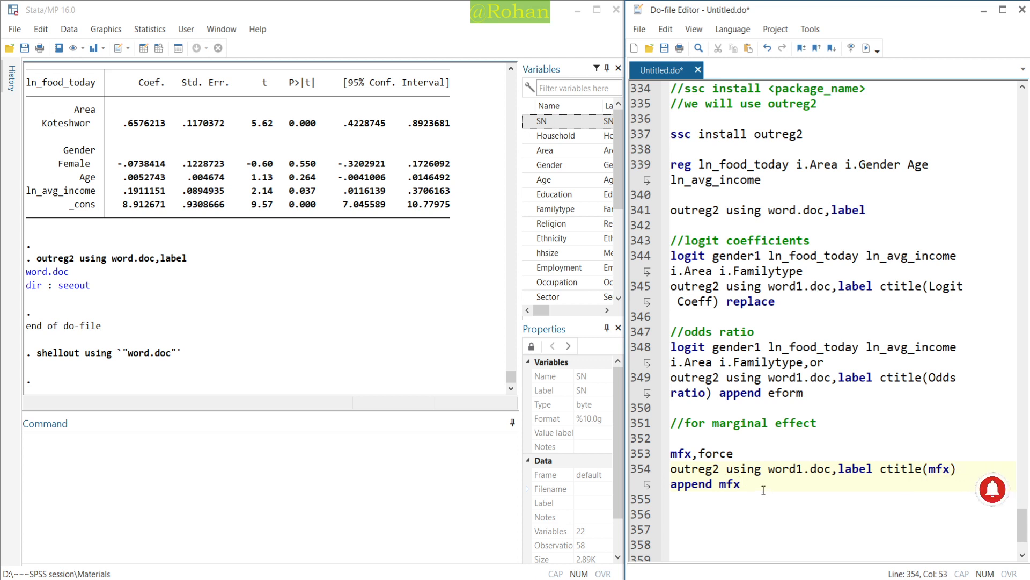
Step: Run the logit, odds ratio and marginal effect commands on lines 343 to 354, and check the exported word1.doc in Word
left_click_drag(764, 490, 633, 245)
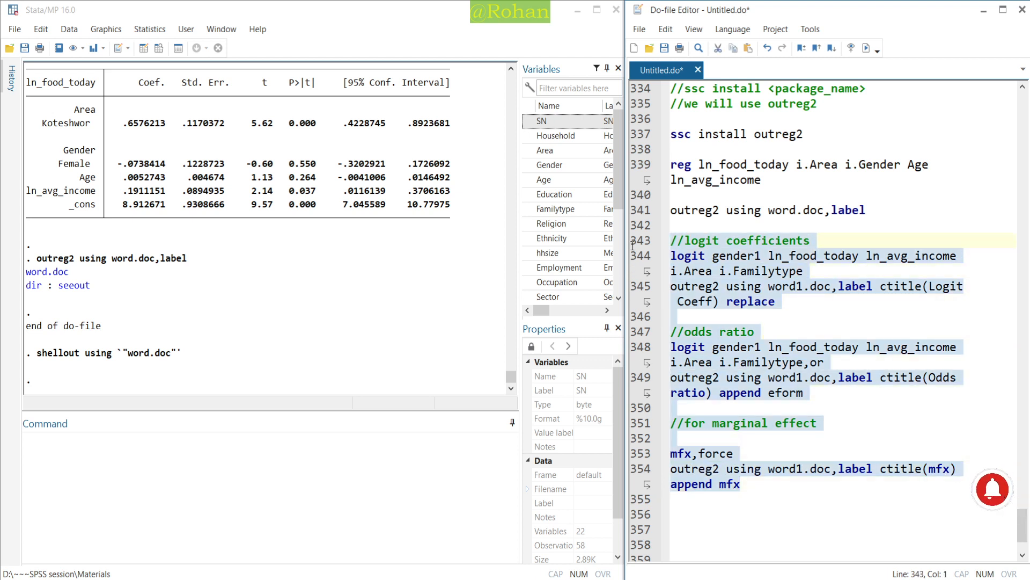
left_click(867, 48)
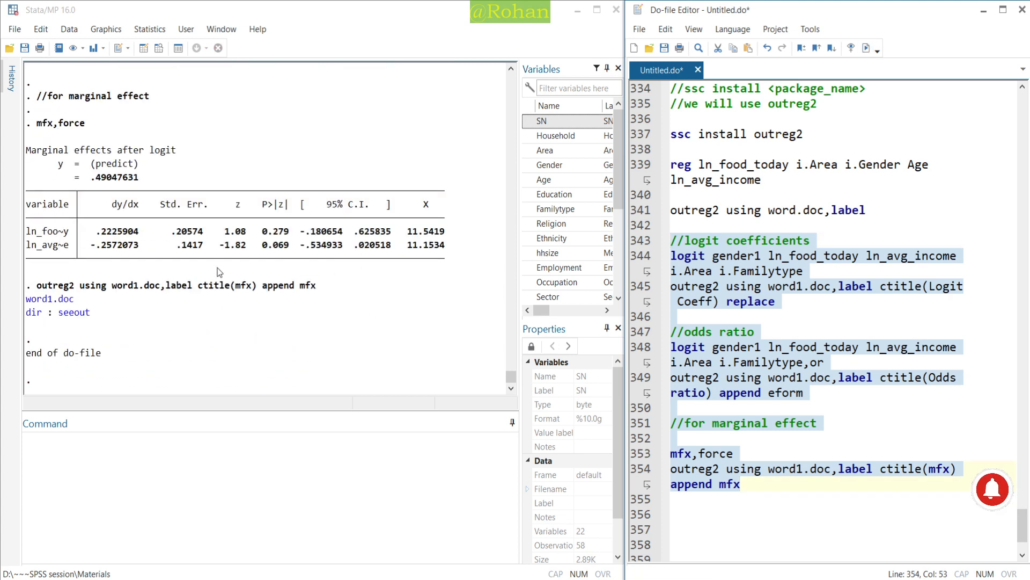
left_click(62, 299)
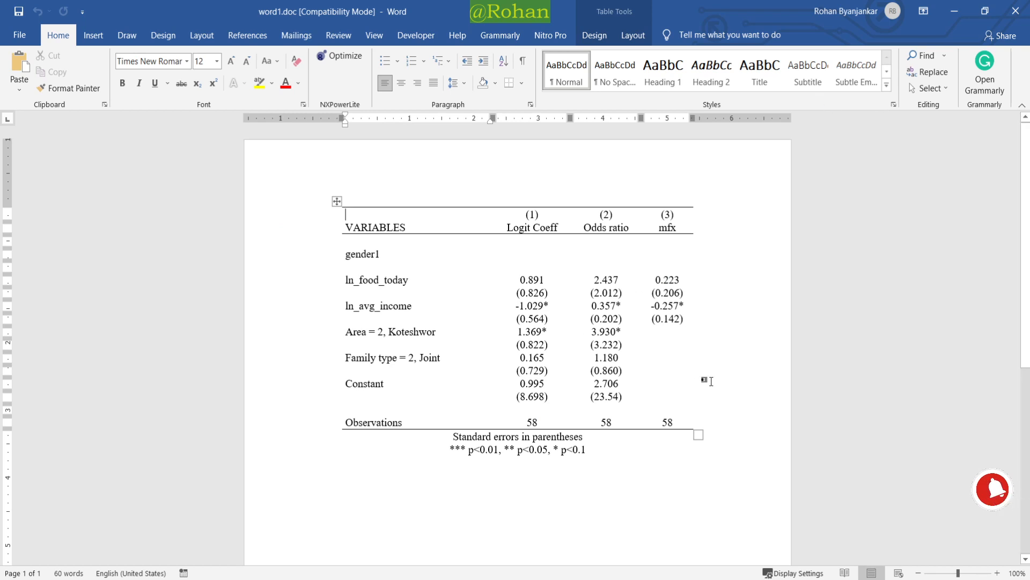
left_click(952, 20)
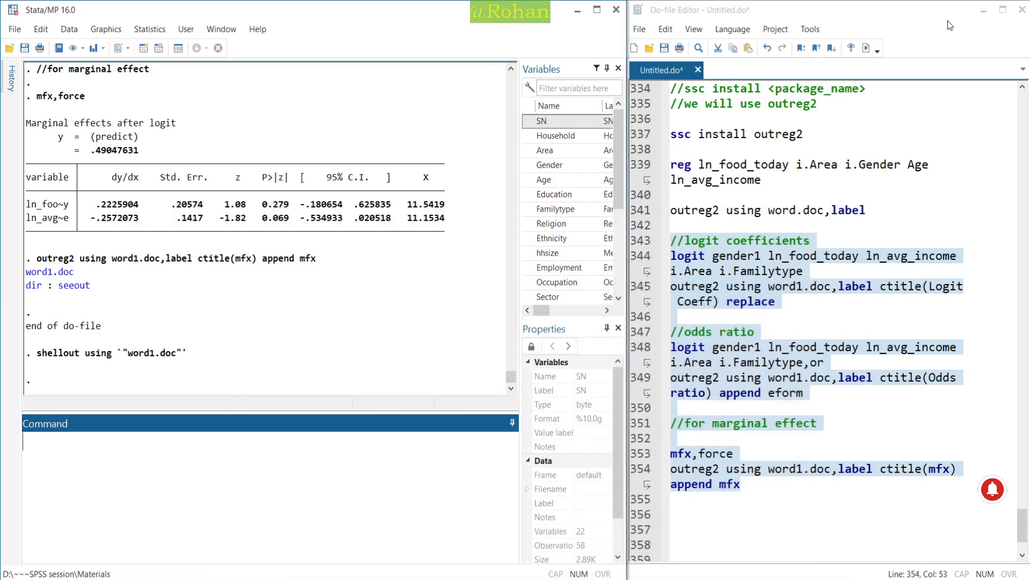
left_click(707, 14)
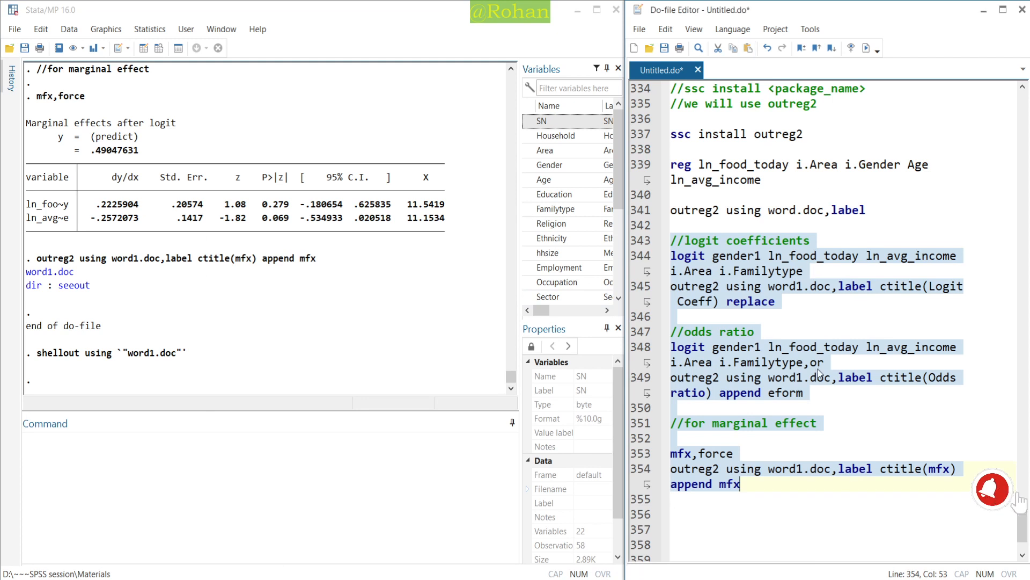